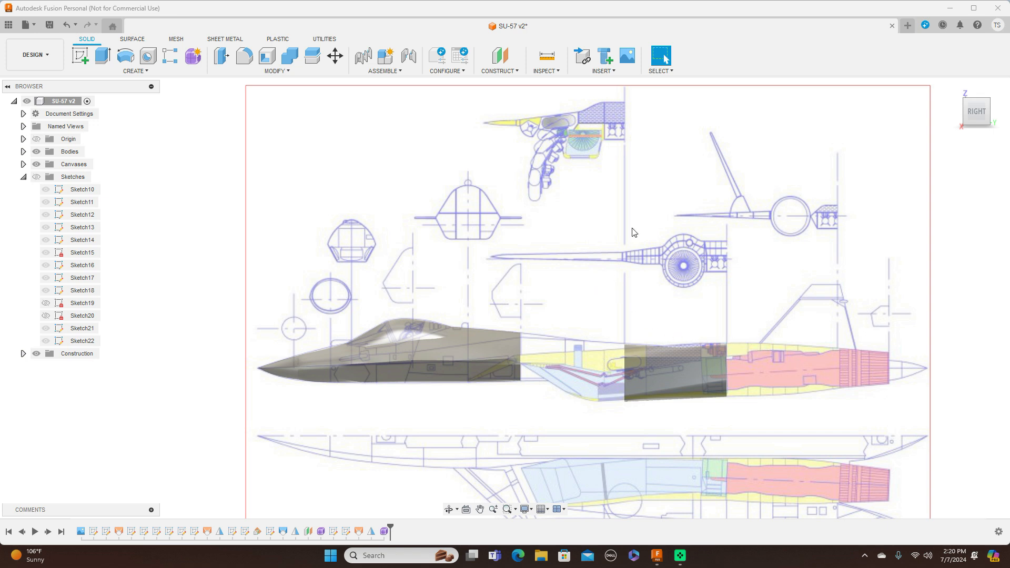
- Create a new design and load the SU-57 blueprint image from the desktop as a canvas
click(33, 26)
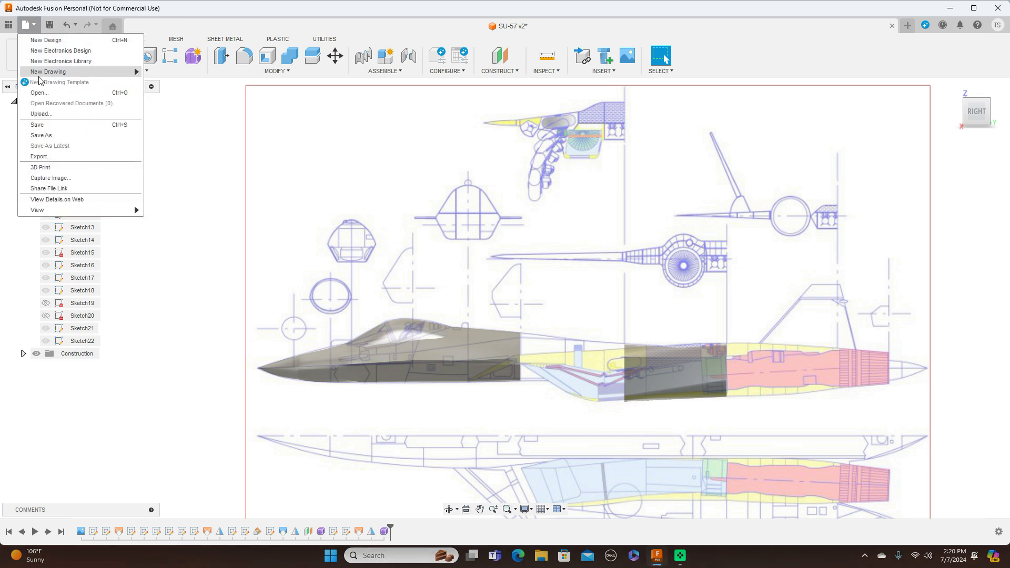
click(46, 41)
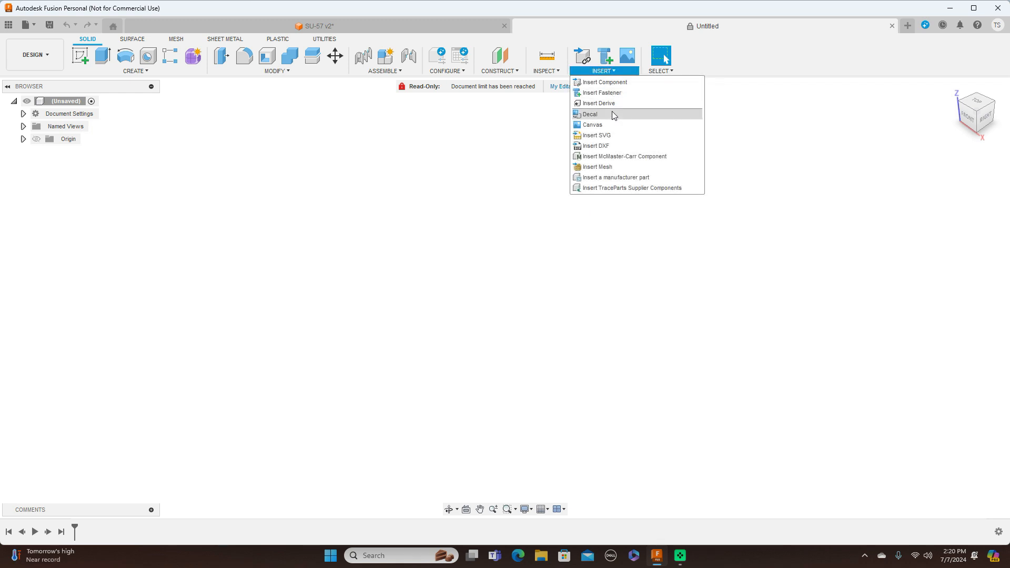
click(593, 125)
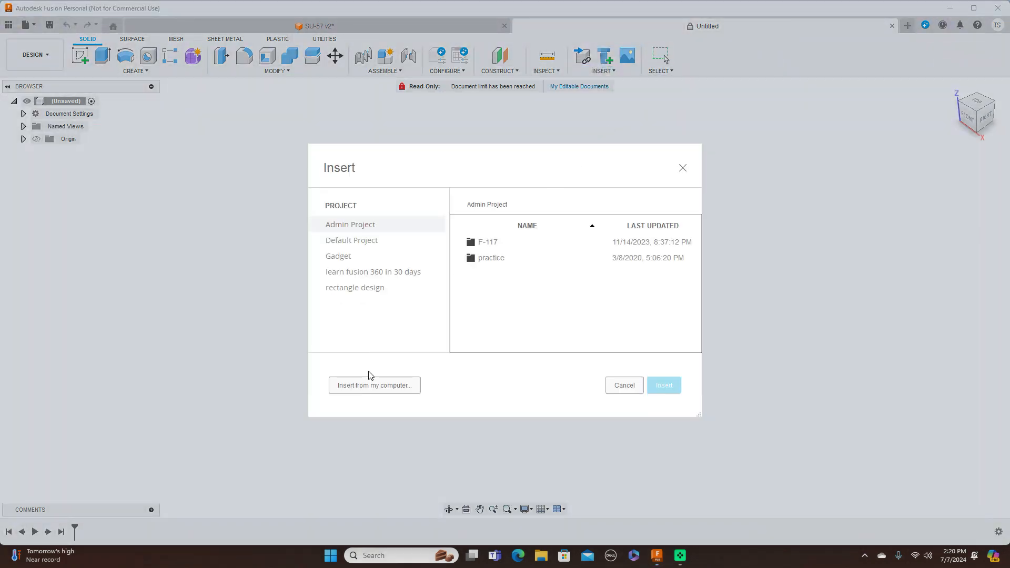
click(370, 387)
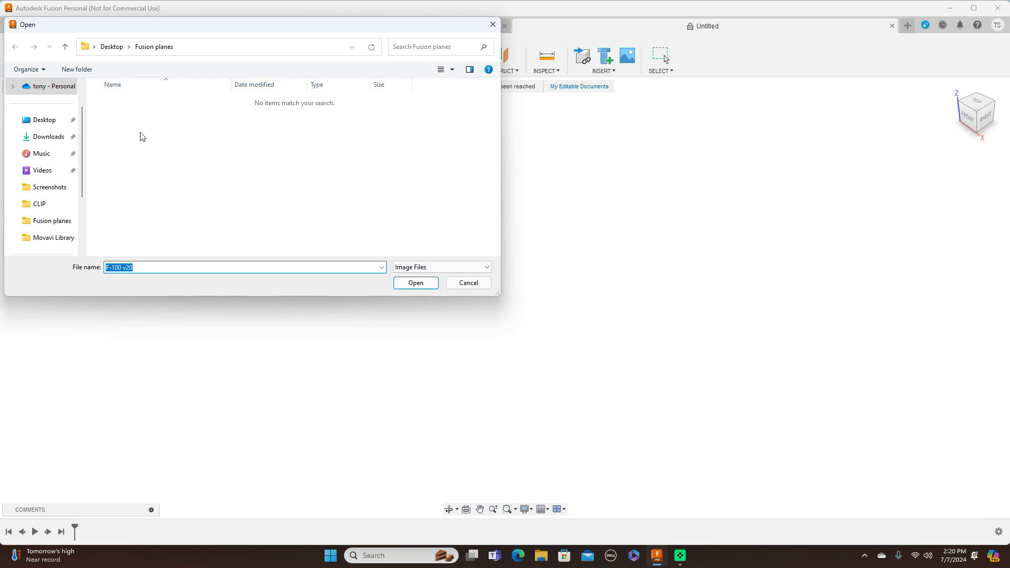
click(42, 120)
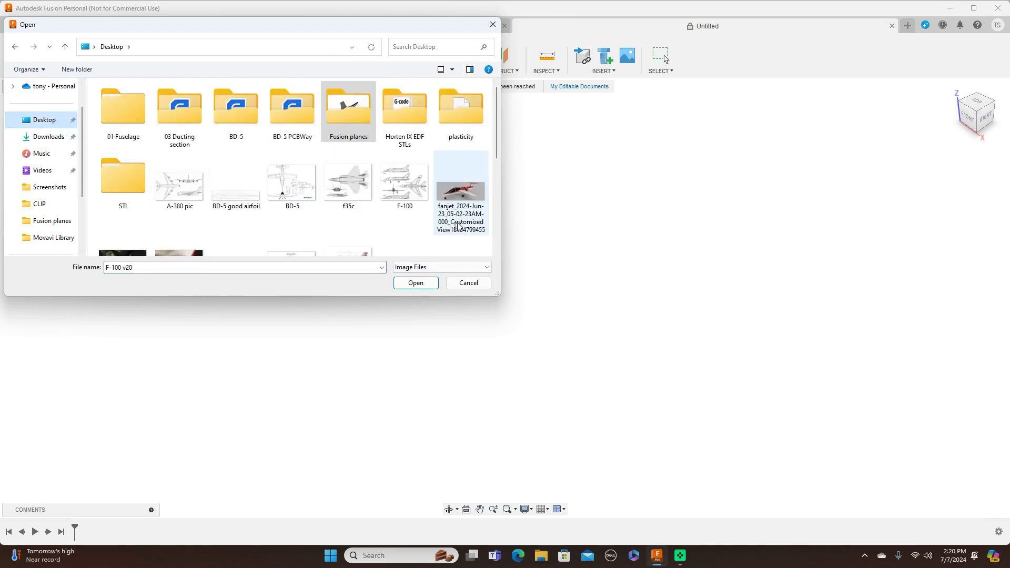
scroll(457, 227, down, 5)
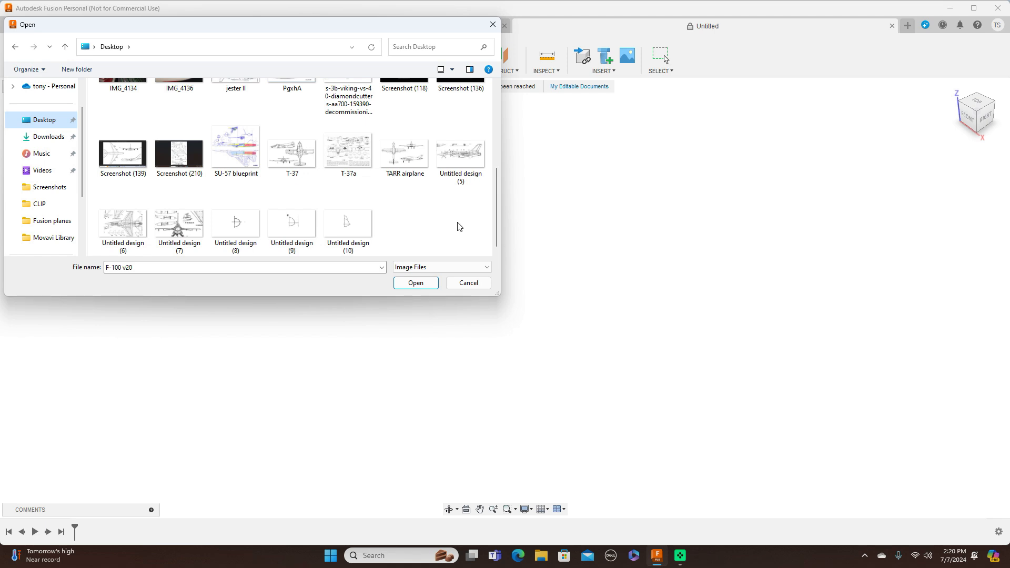
scroll(458, 226, up, 1)
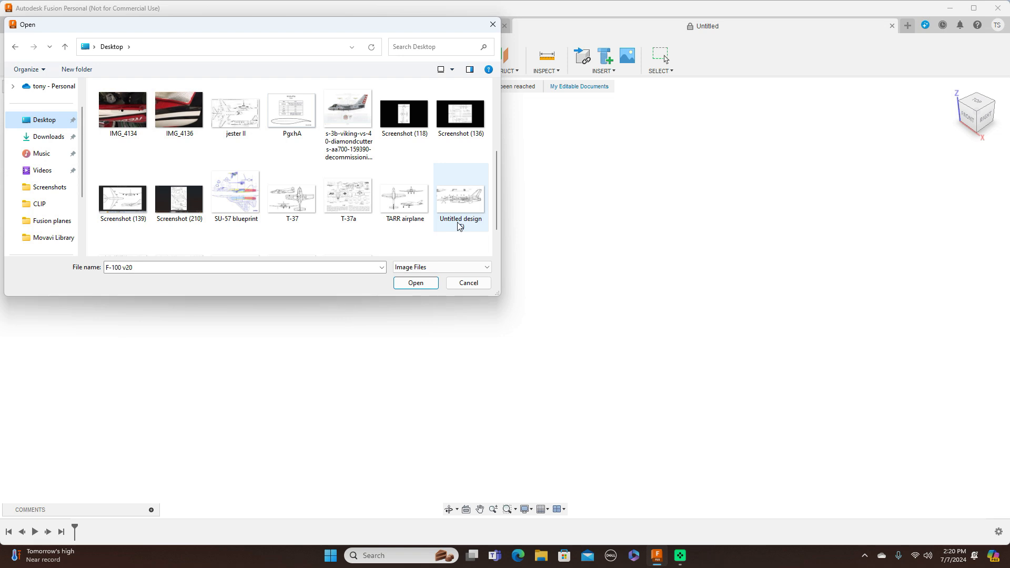
scroll(458, 227, up, 1)
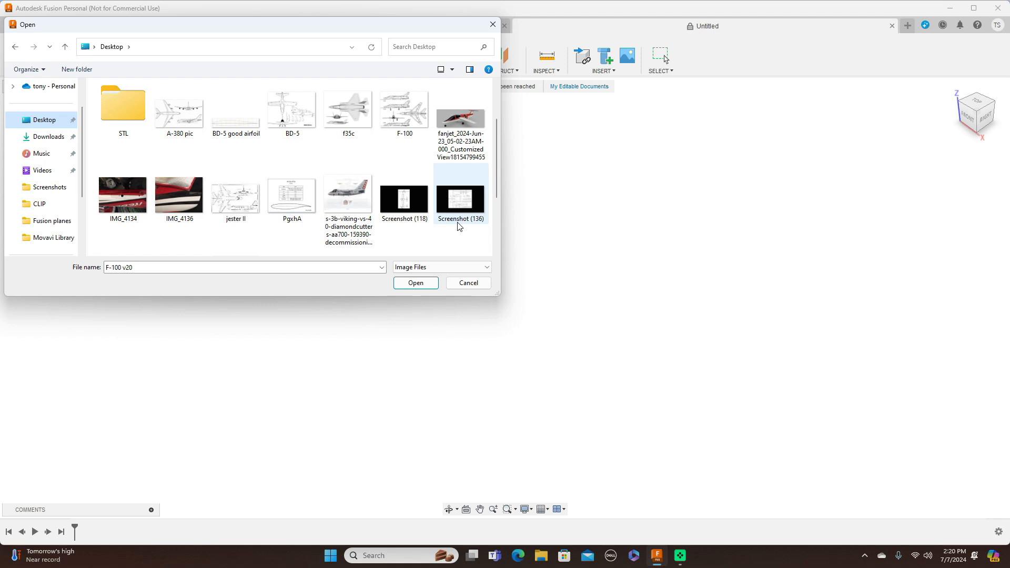
scroll(459, 226, up, 1)
scroll(459, 226, down, 3)
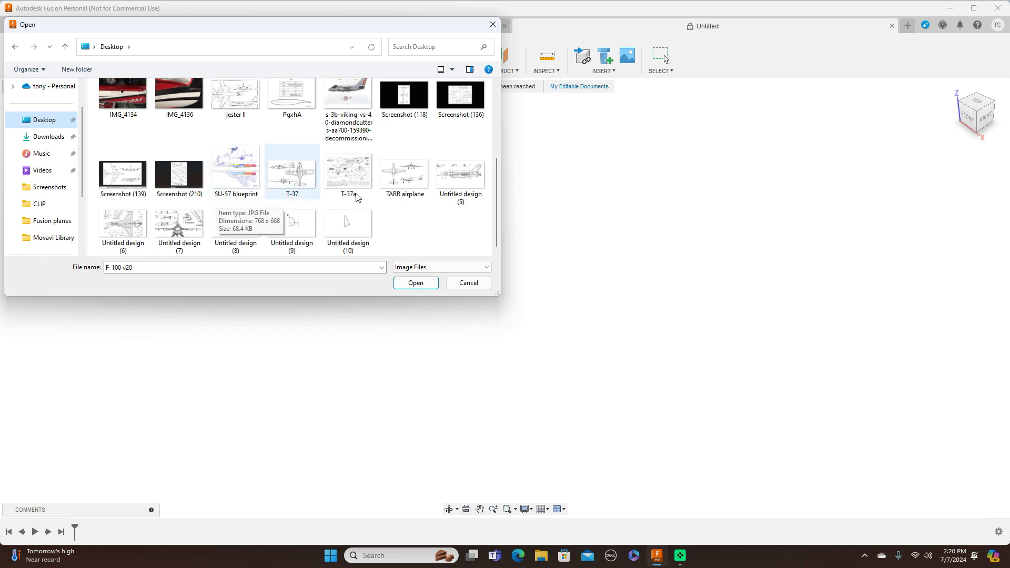
scroll(440, 200, up, 1)
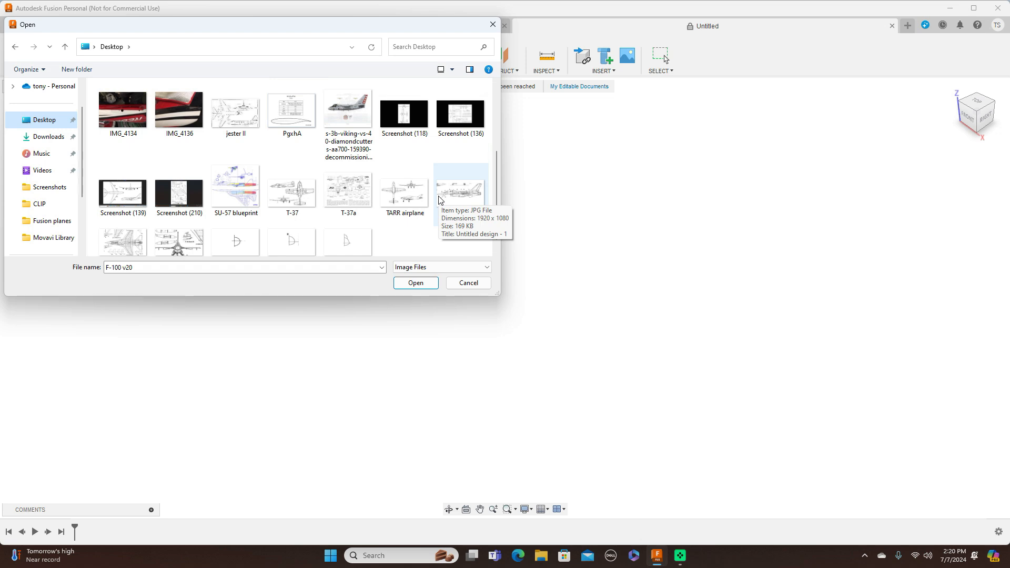
scroll(440, 200, up, 1)
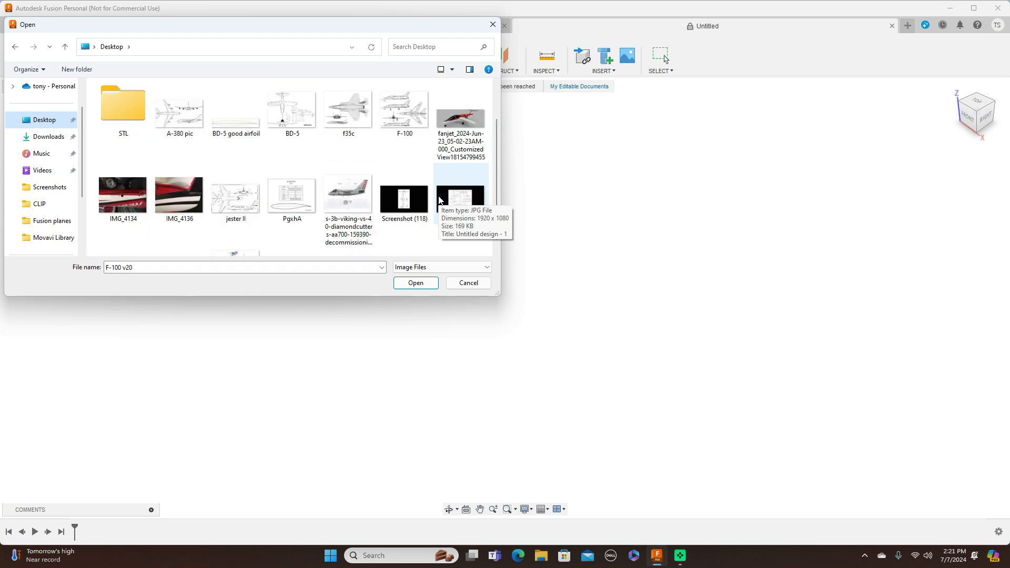
scroll(439, 200, up, 1)
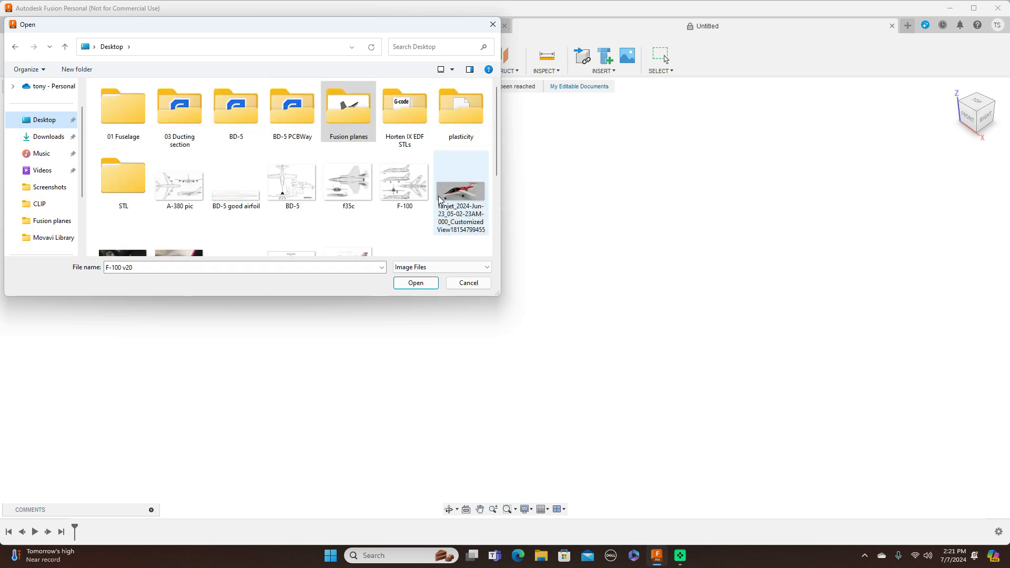
scroll(440, 199, down, 3)
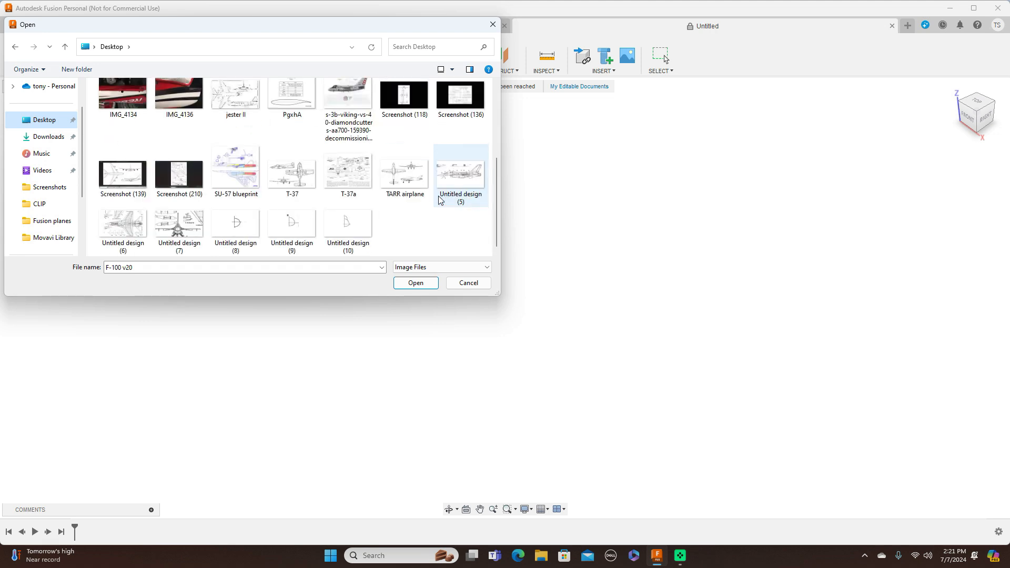
click(247, 173)
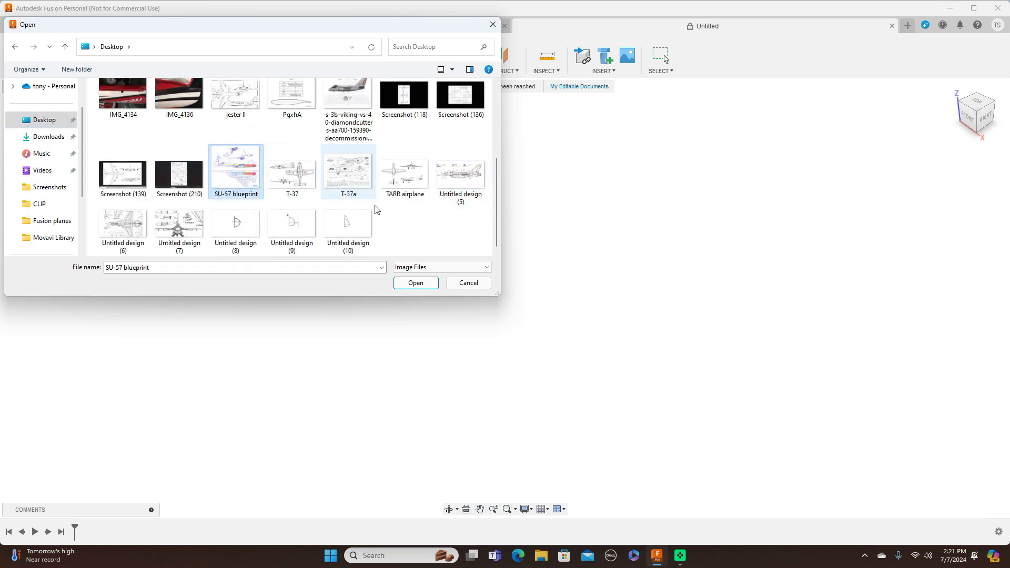
click(416, 283)
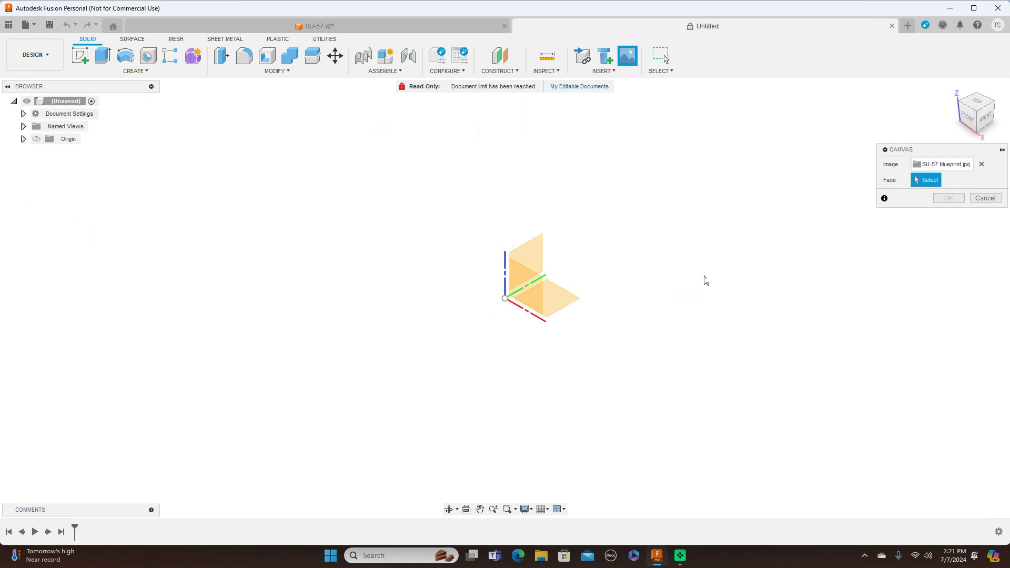
- Place the blueprint canvas on the YZ plane, viewed from the right, and scale it to 11.073 in Scale Plane XY
click(537, 252)
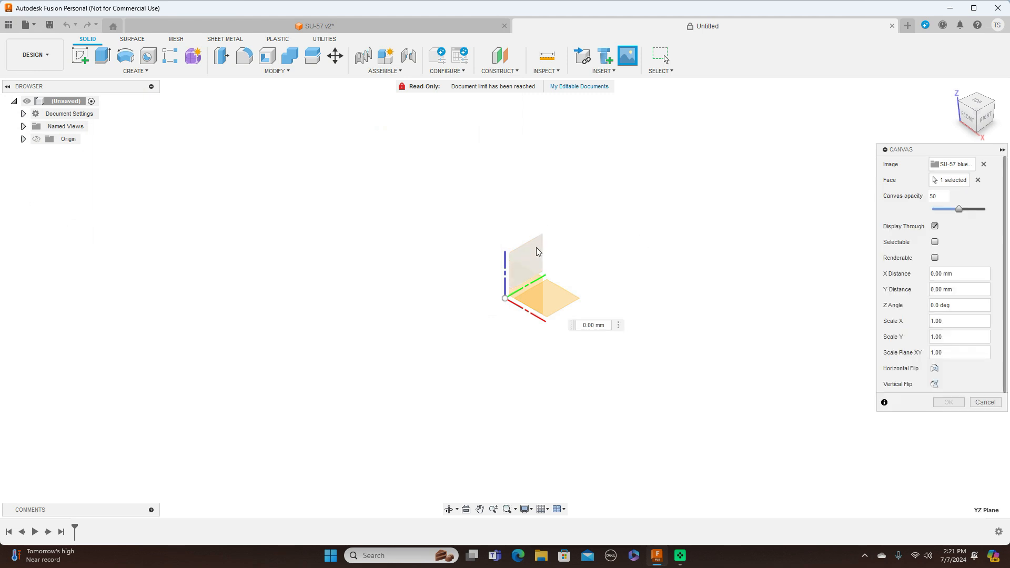
click(987, 125)
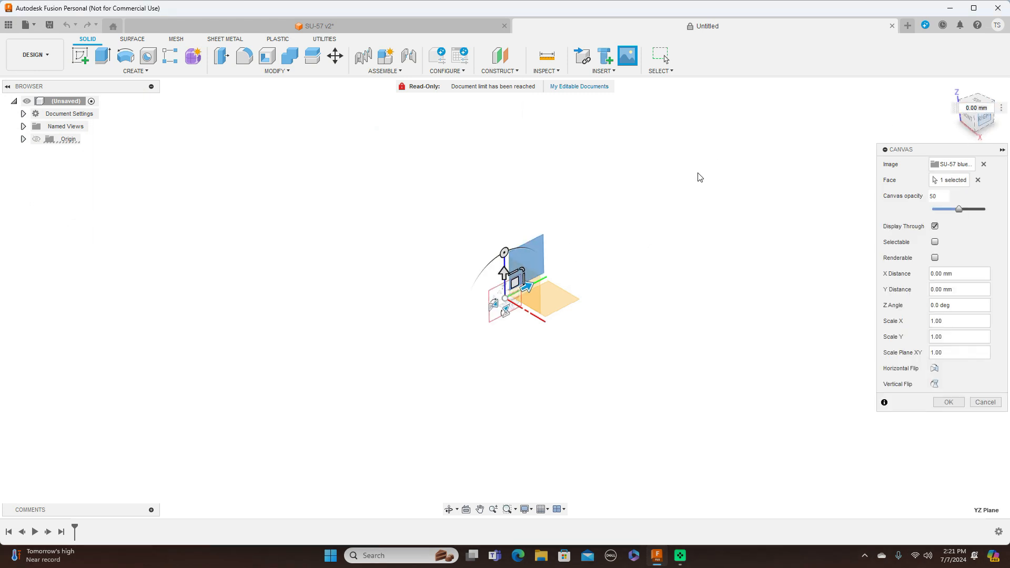
drag(530, 276, 678, 203)
drag(528, 274, 590, 238)
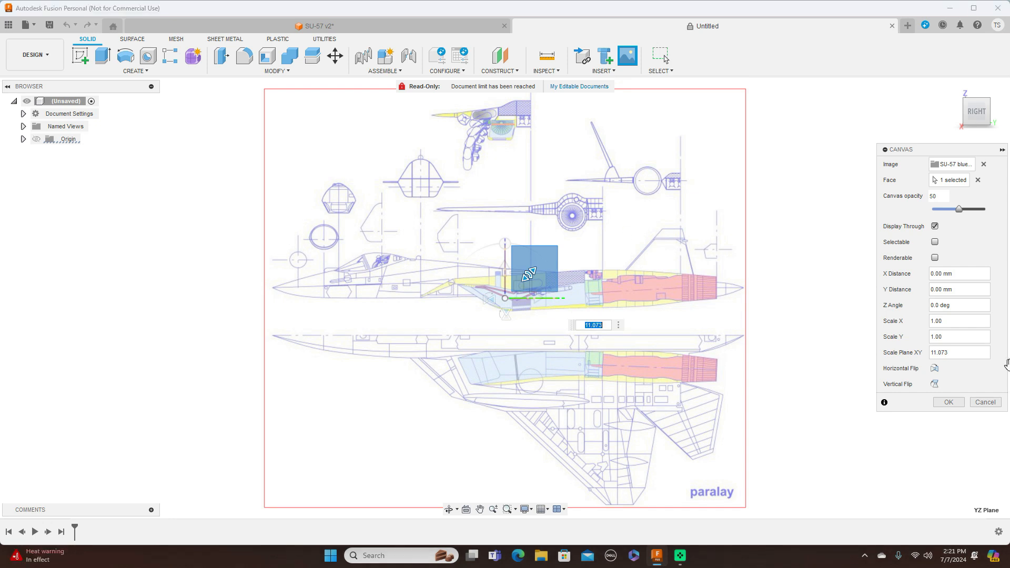
click(947, 403)
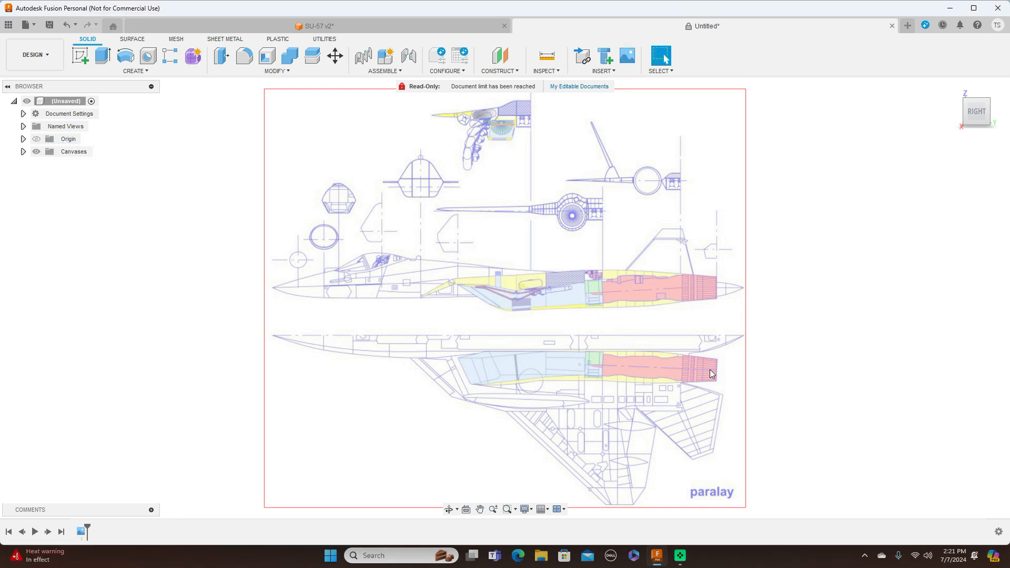
- Switch to the SU-57 v2 design, hide its canvases and view the fuselage bodies at an angle
click(372, 27)
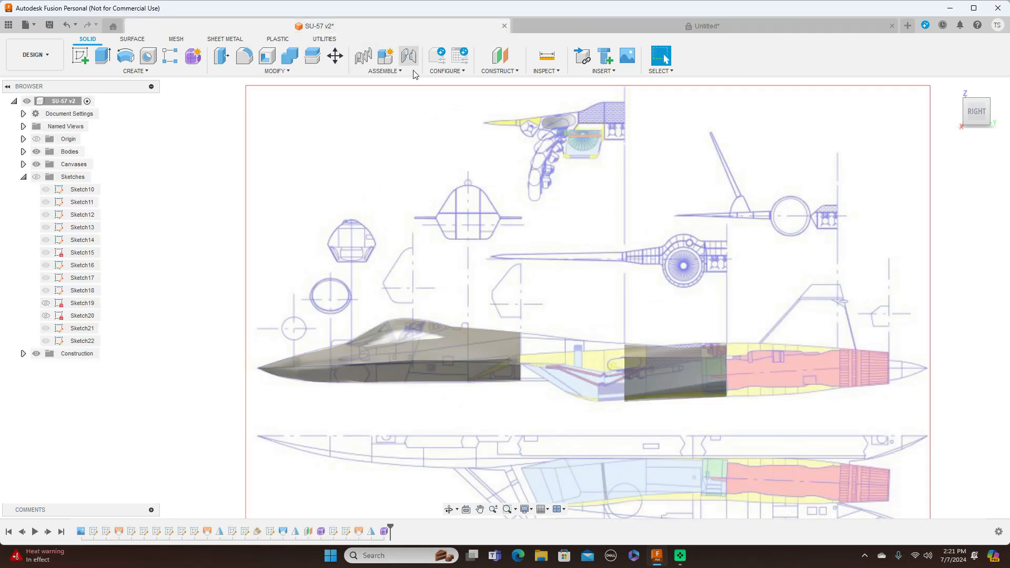
click(36, 164)
drag(974, 112, 1009, 153)
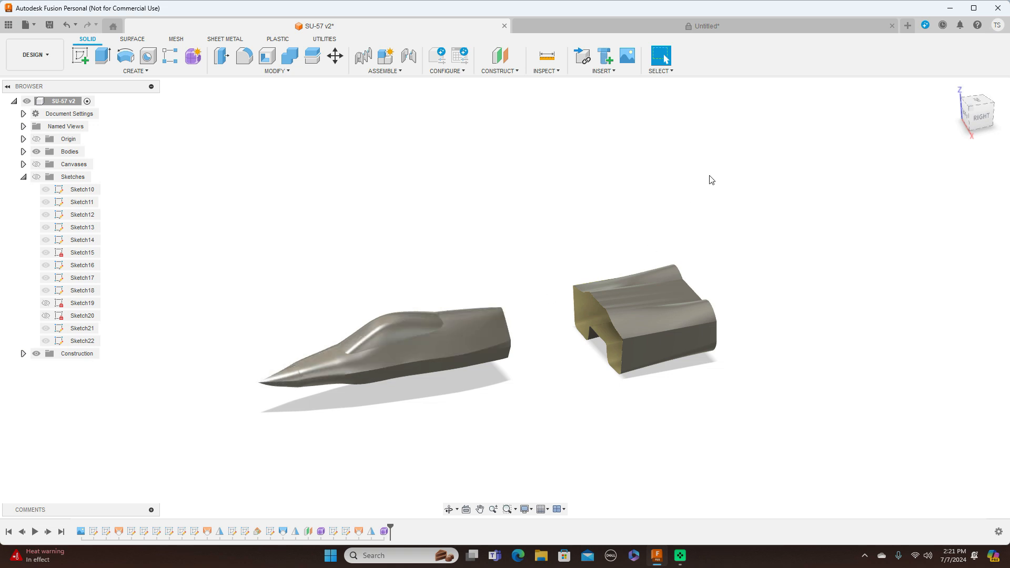
- Return to the untitled design and examine the fuselage cross-sections and their station lines above the side view, especially at the nose
click(735, 26)
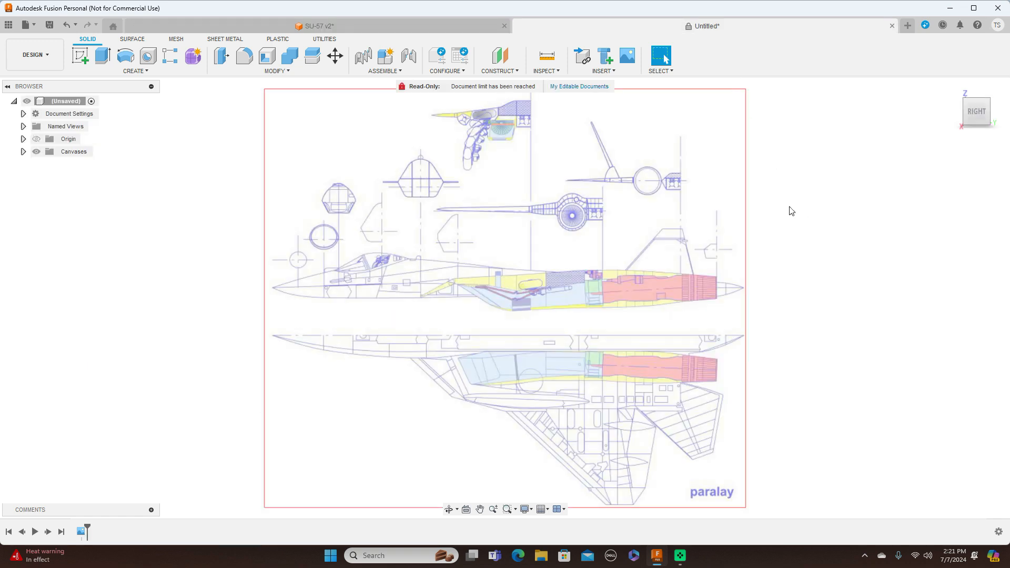
scroll(729, 231, up, 2)
middle_drag(614, 250, 774, 274)
scroll(732, 270, up, 3)
middle_drag(526, 221, 610, 217)
scroll(611, 216, down, 4)
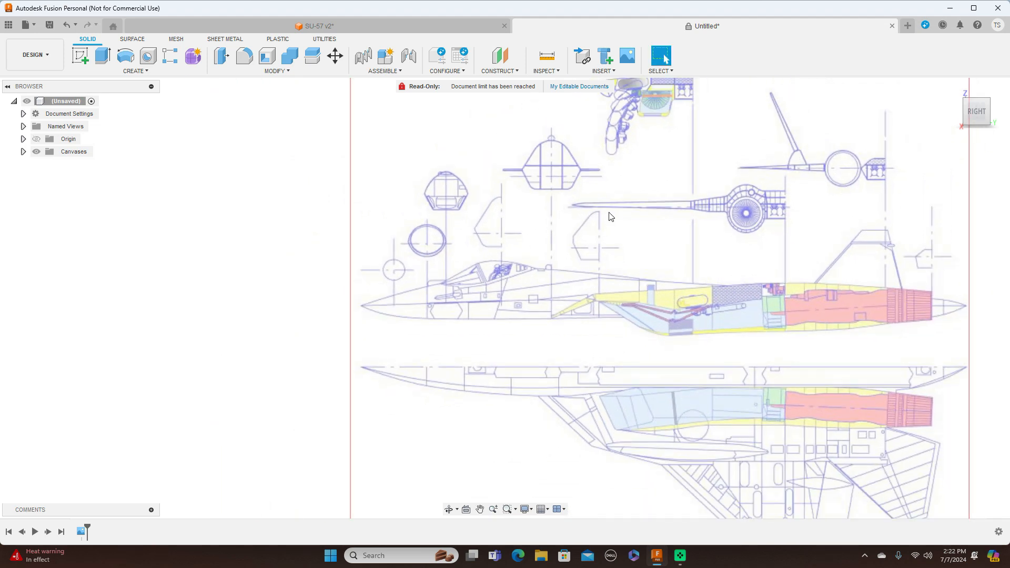
scroll(396, 269, up, 3)
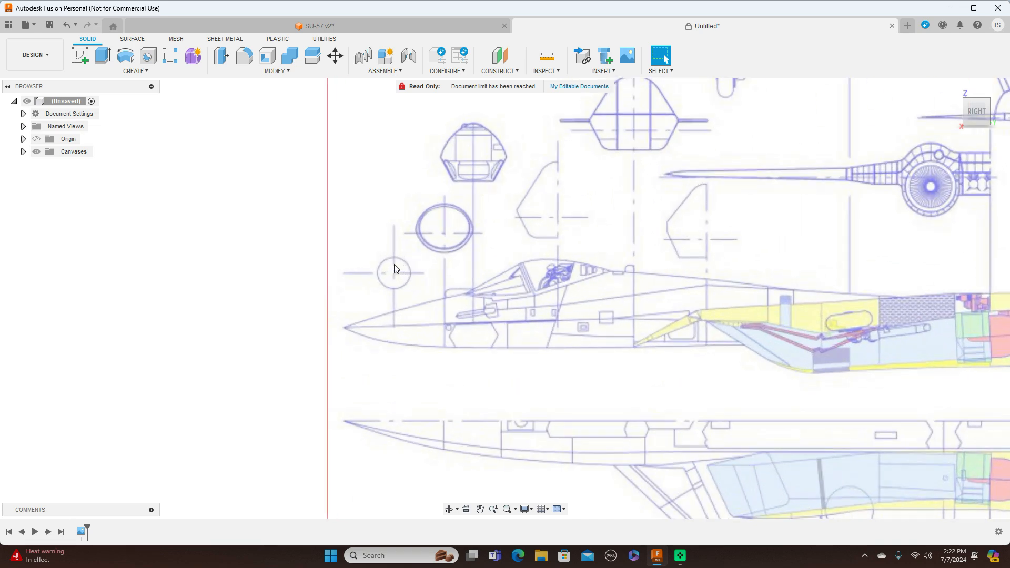
scroll(396, 268, up, 2)
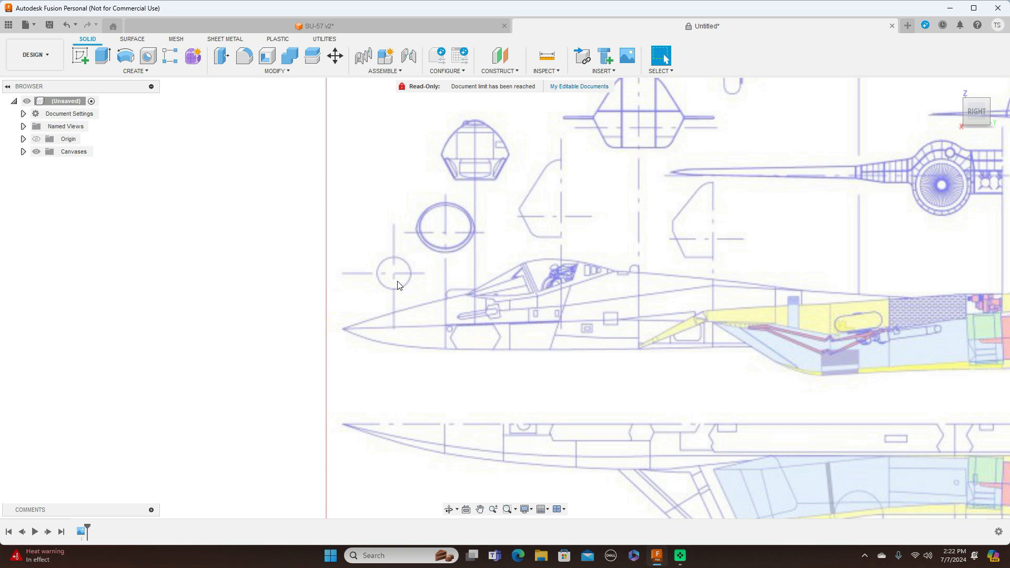
scroll(400, 281, up, 1)
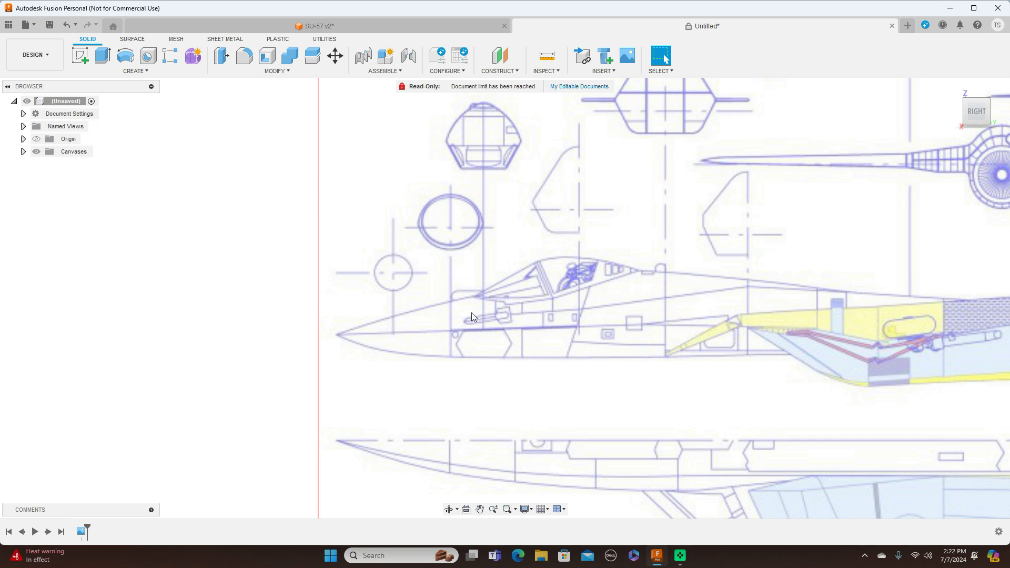
scroll(472, 312, up, 1)
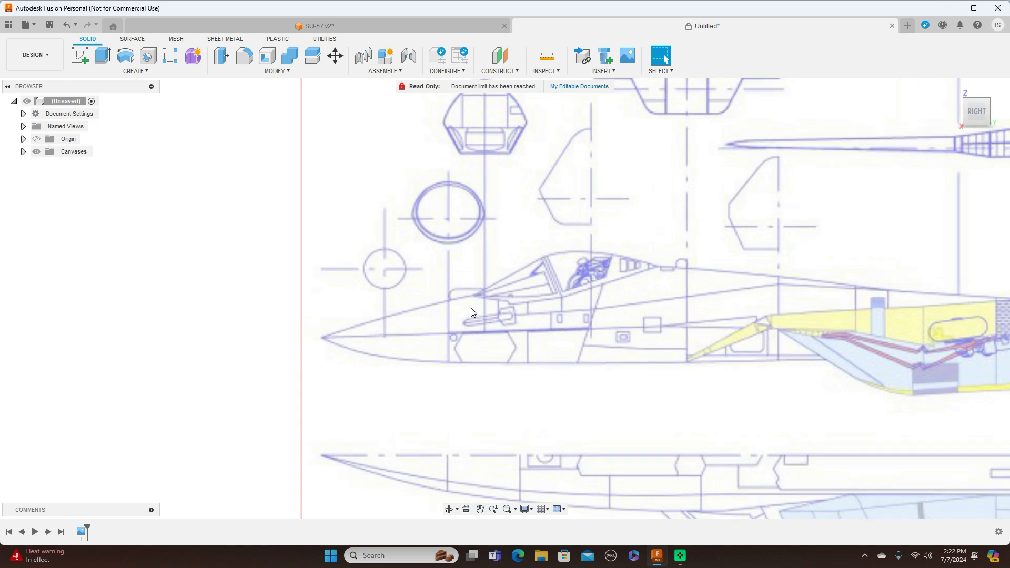
- Start a sketch on the blueprint's YZ plane and trace the right half of the smallest nose cross-section with a five-point fit point spline
click(81, 55)
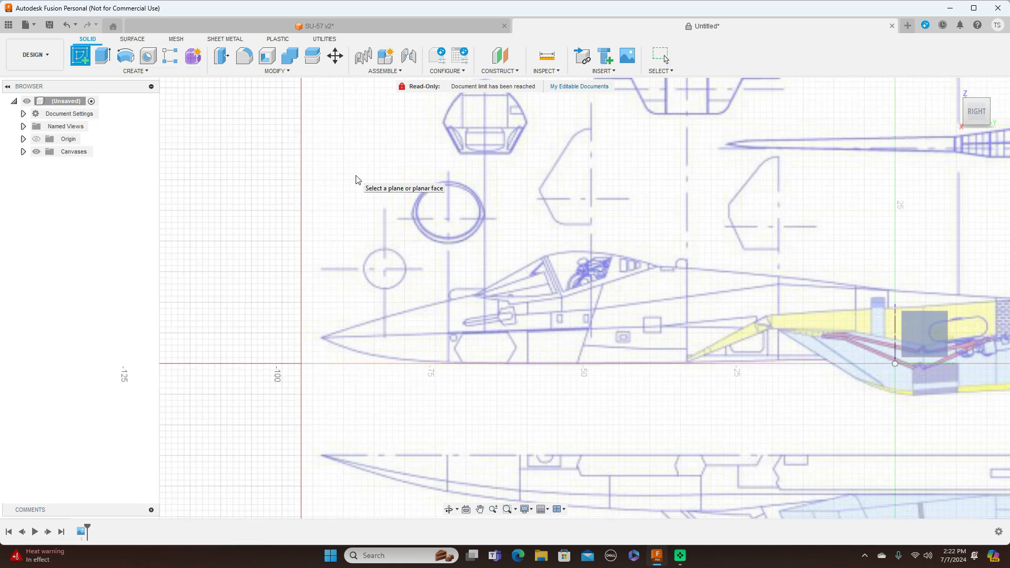
click(357, 179)
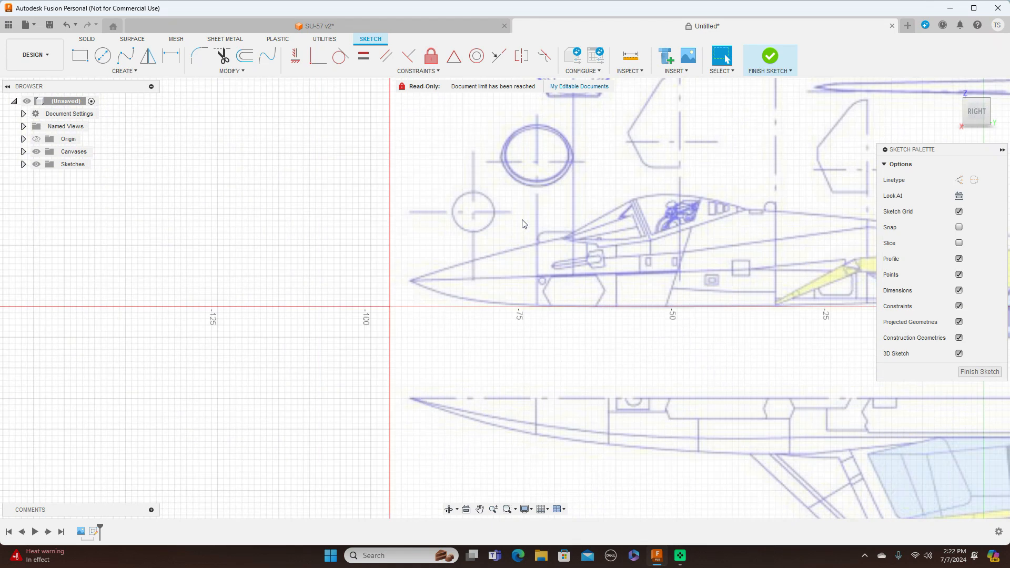
scroll(522, 224, up, 2)
scroll(523, 225, up, 1)
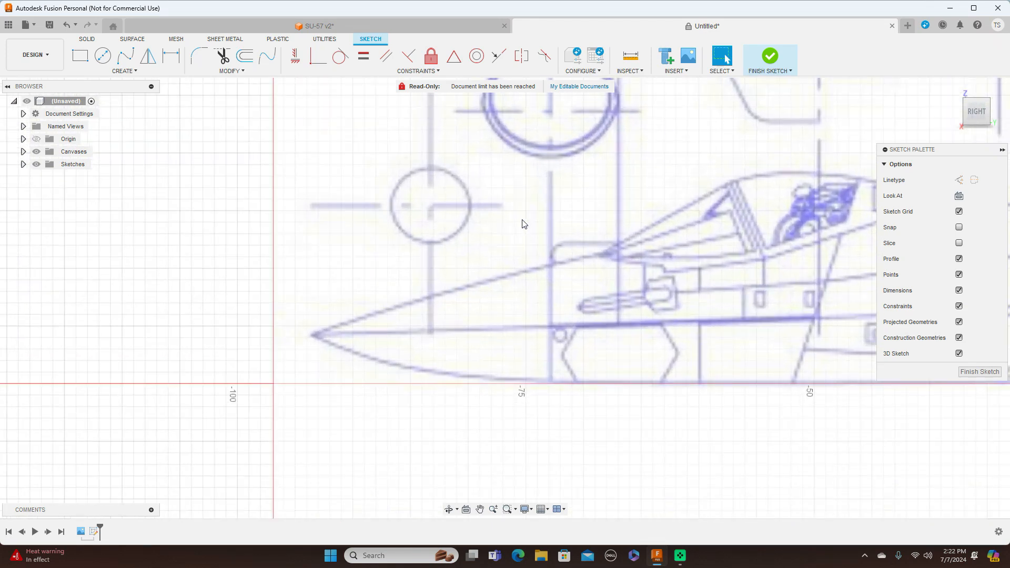
click(129, 60)
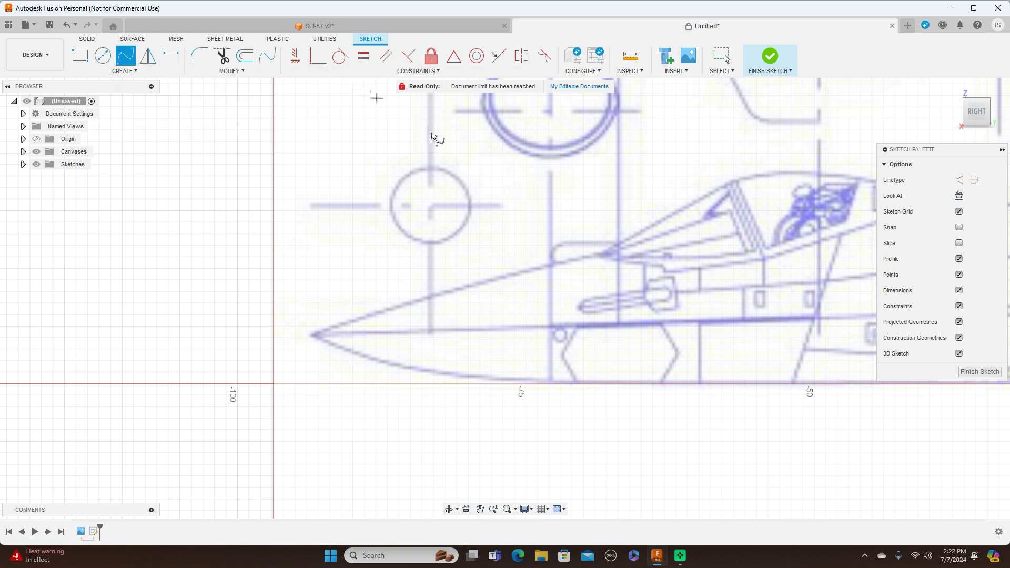
scroll(445, 155, up, 3)
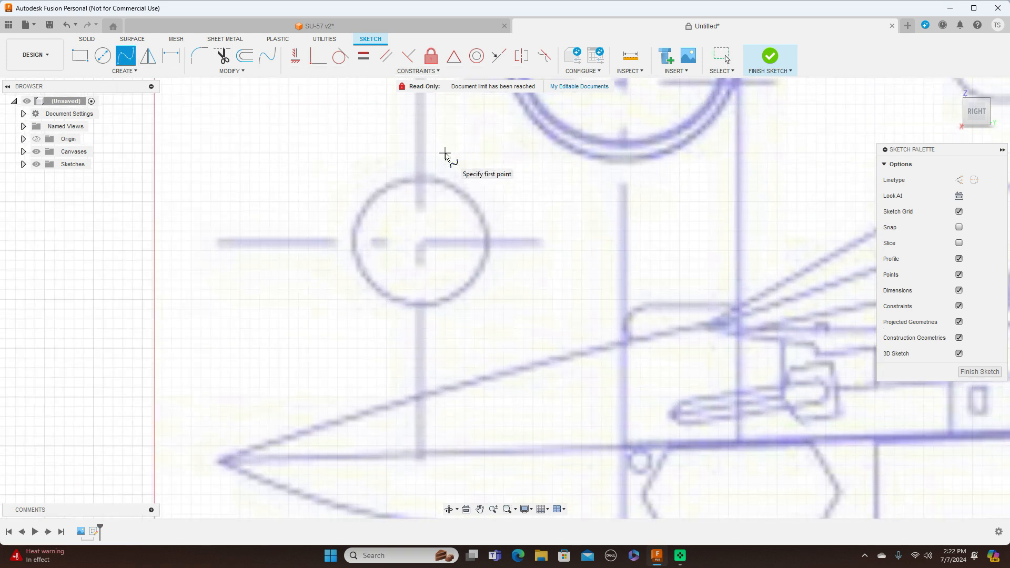
click(421, 177)
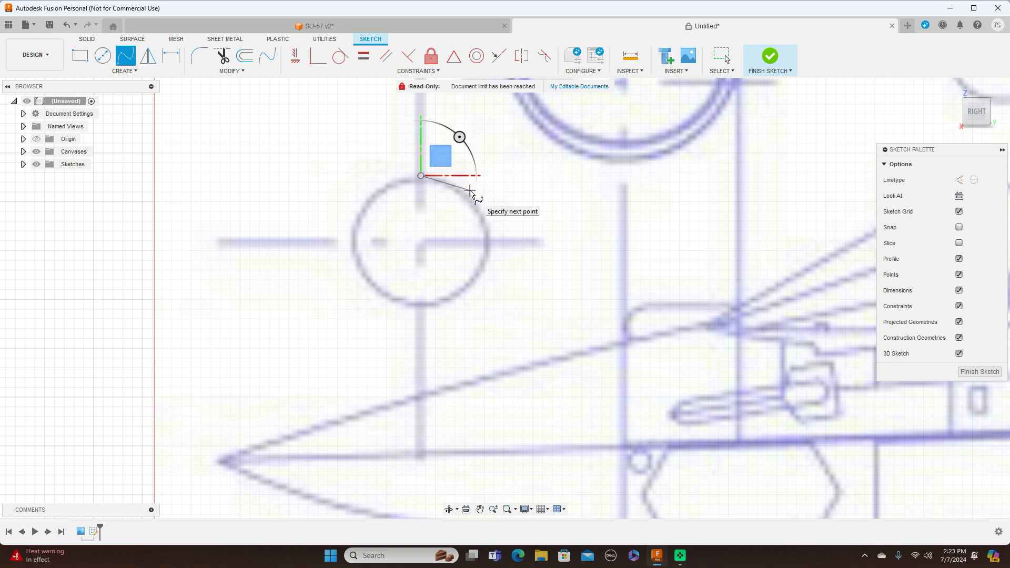
click(470, 191)
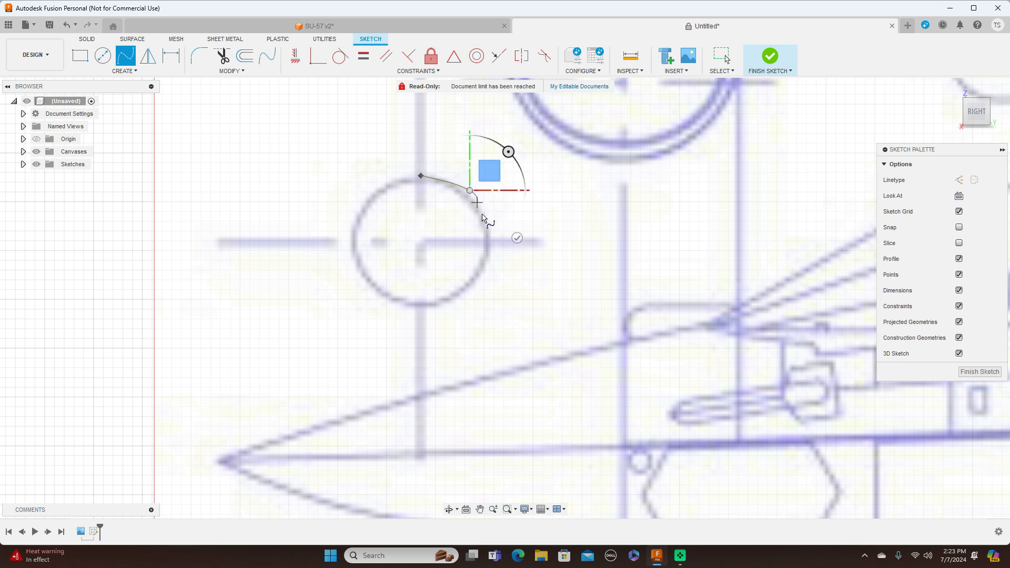
click(491, 243)
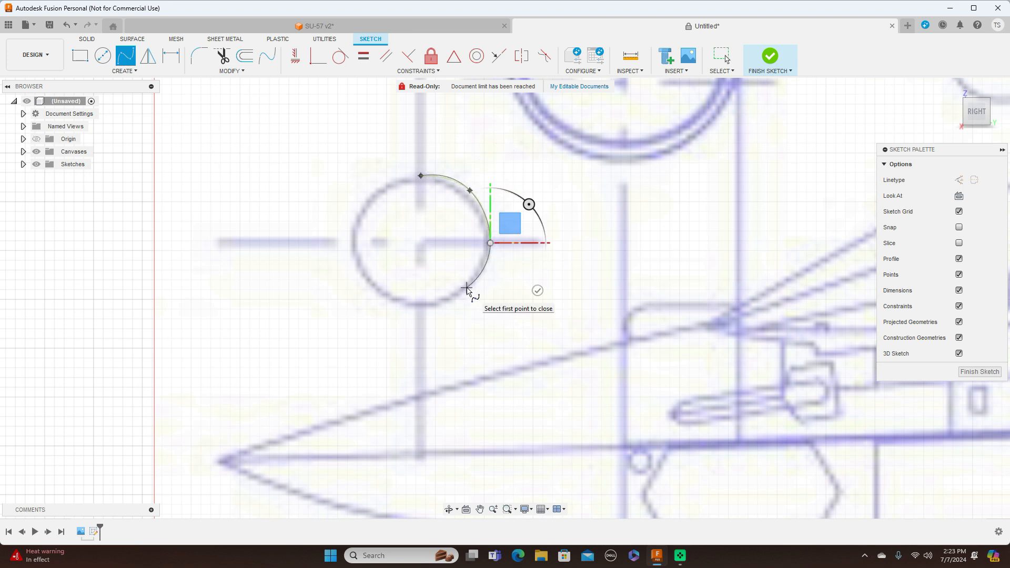
click(468, 288)
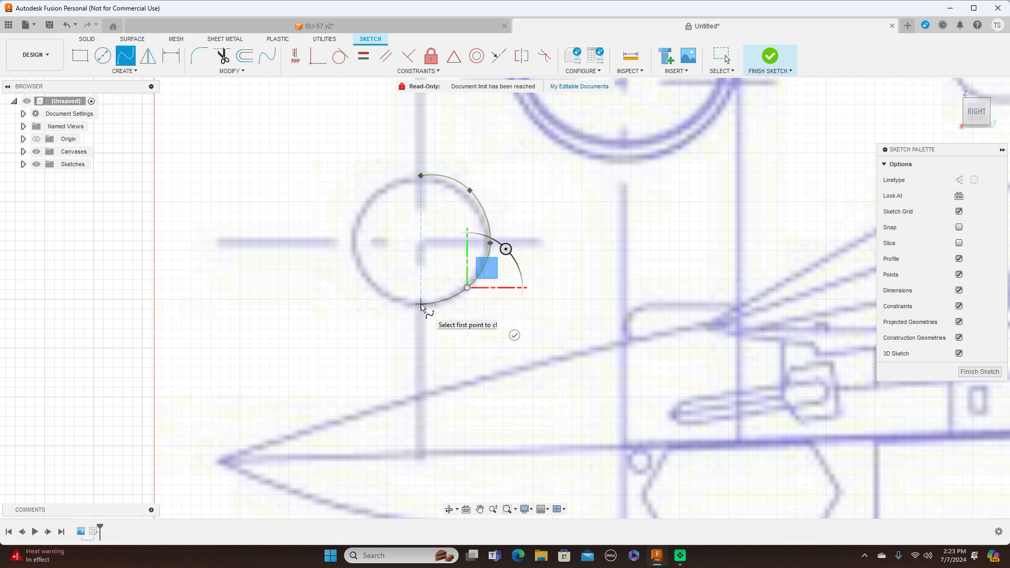
click(421, 304)
right_click(421, 304)
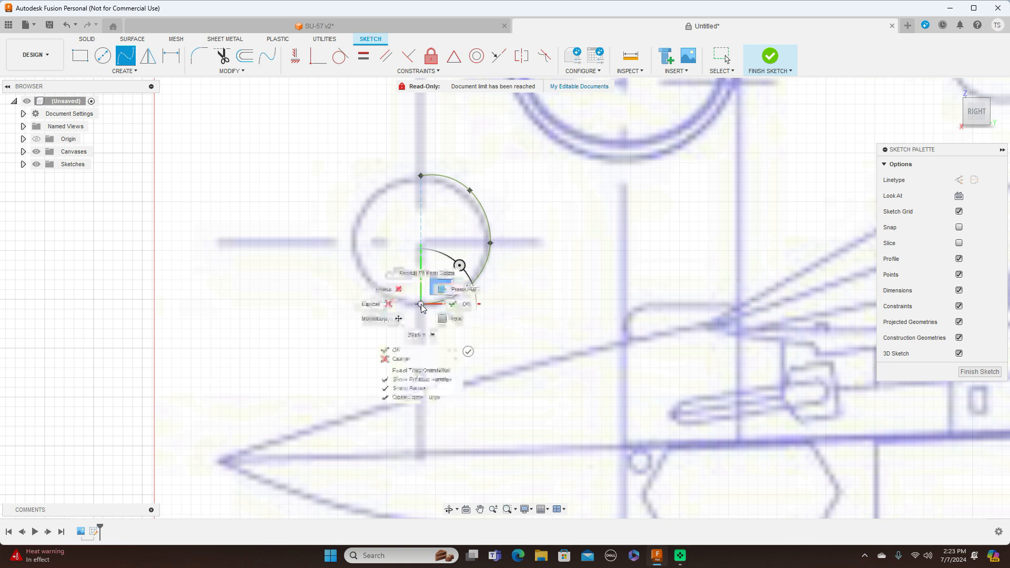
click(461, 299)
- Adjust the spline's three intermediate fit points and its upper endpoint to follow the circle's outline, and finish the sketch
click(474, 194)
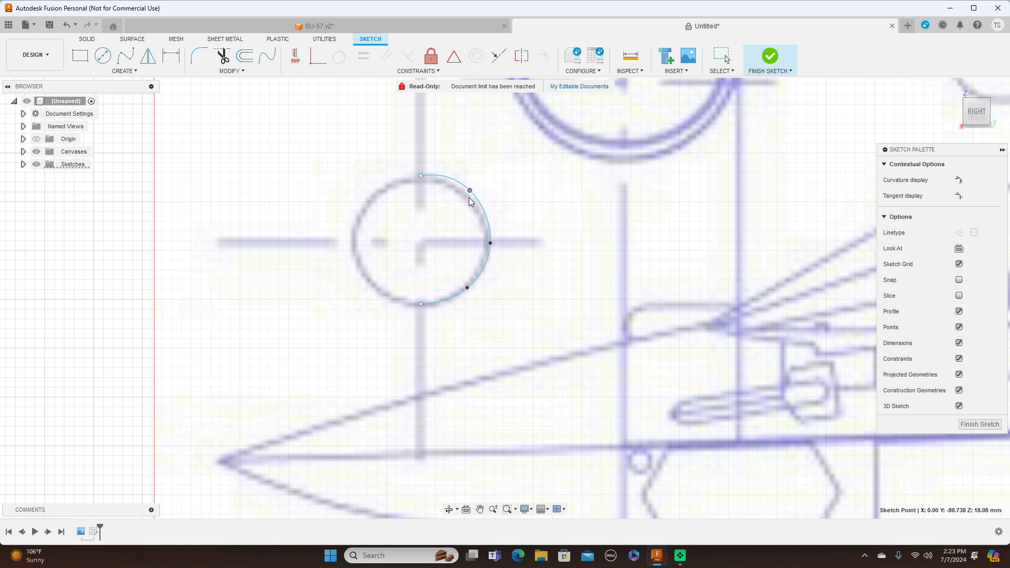
mouse_move(470, 202)
mouse_down()
mouse_move(455, 187)
mouse_move(463, 194)
mouse_up()
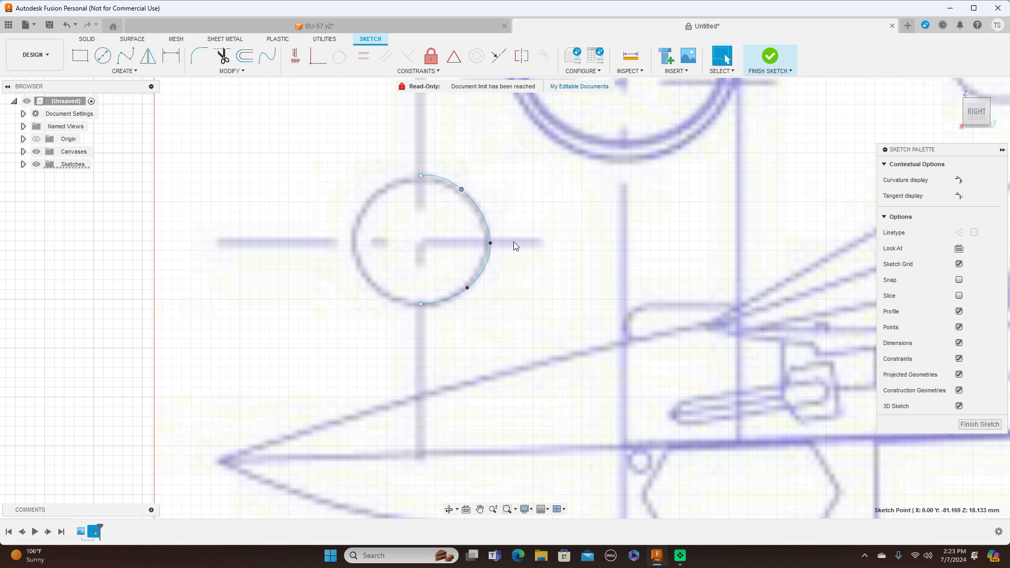
drag(490, 244, 488, 245)
click(468, 289)
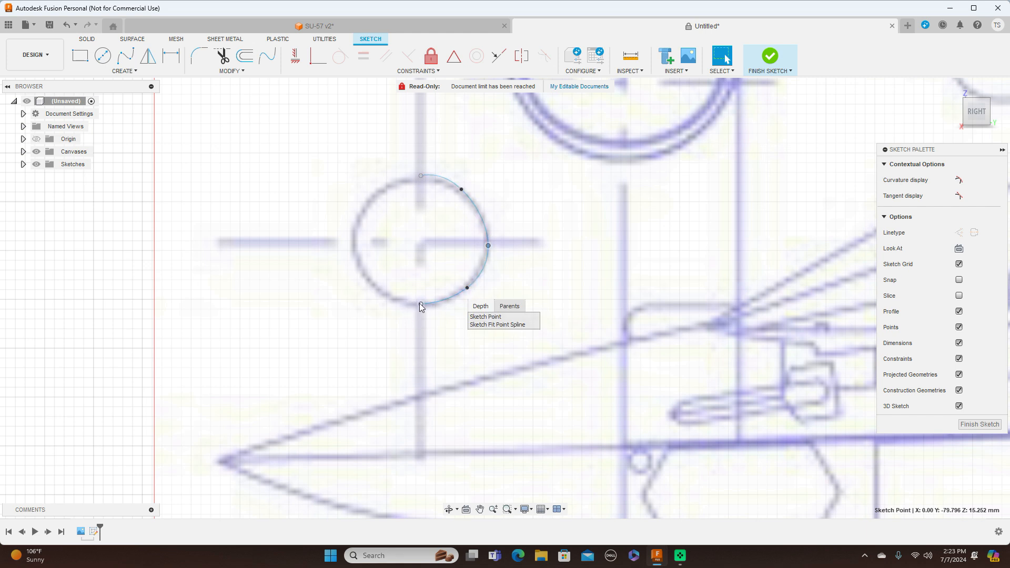
drag(467, 289, 463, 292)
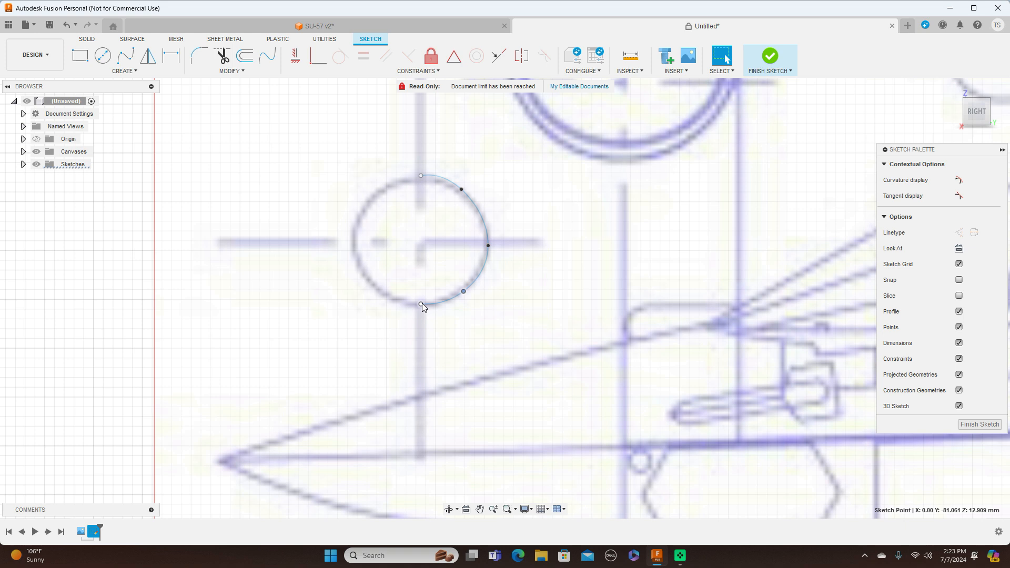
drag(462, 192, 468, 199)
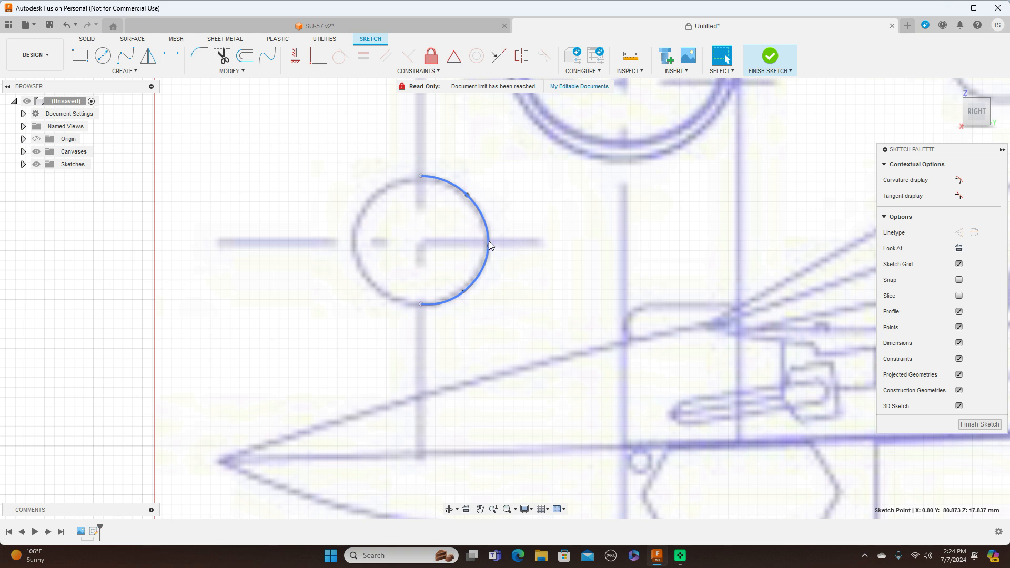
scroll(477, 294, up, 2)
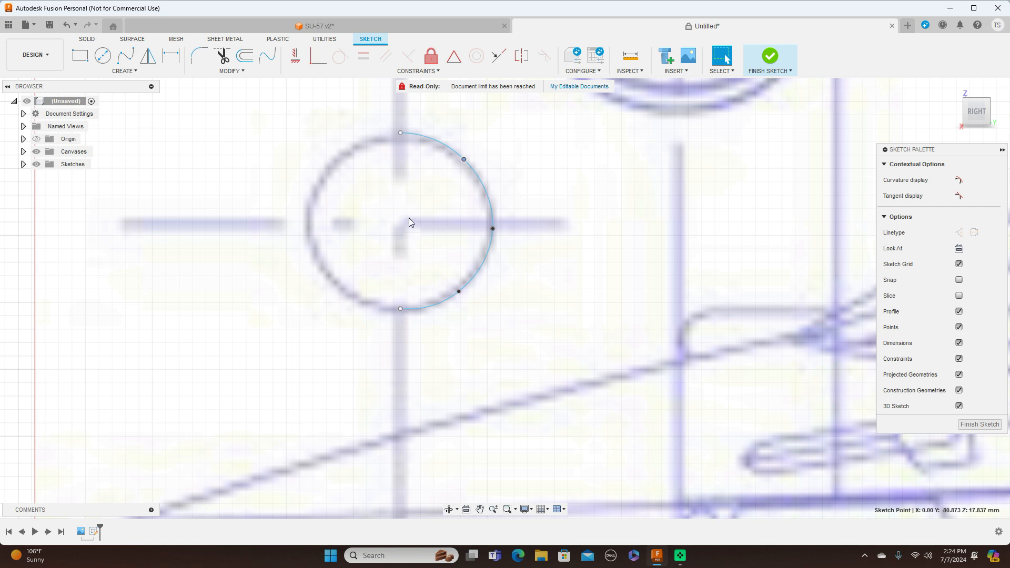
drag(400, 133, 401, 136)
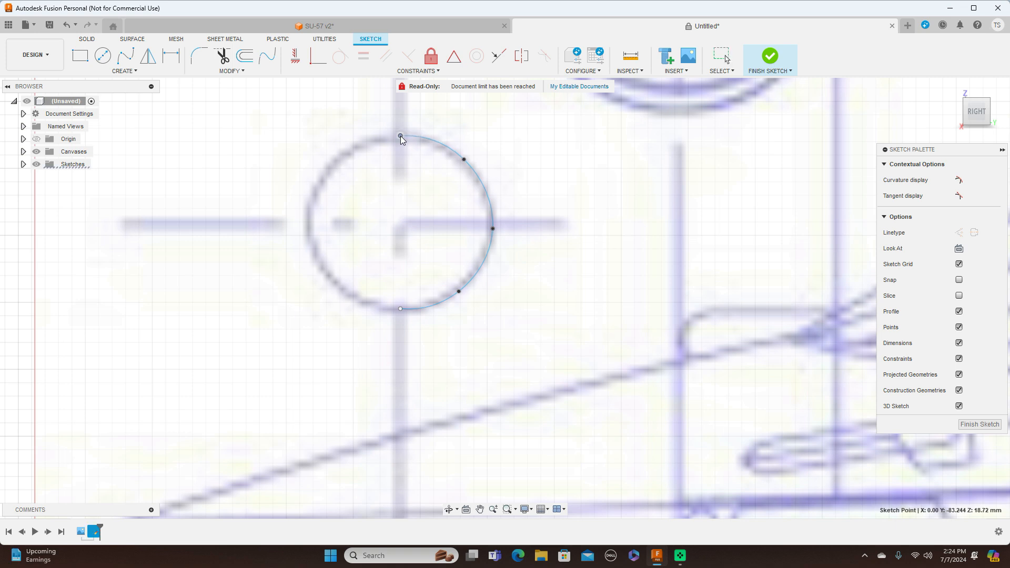
click(443, 149)
scroll(555, 352, down, 3)
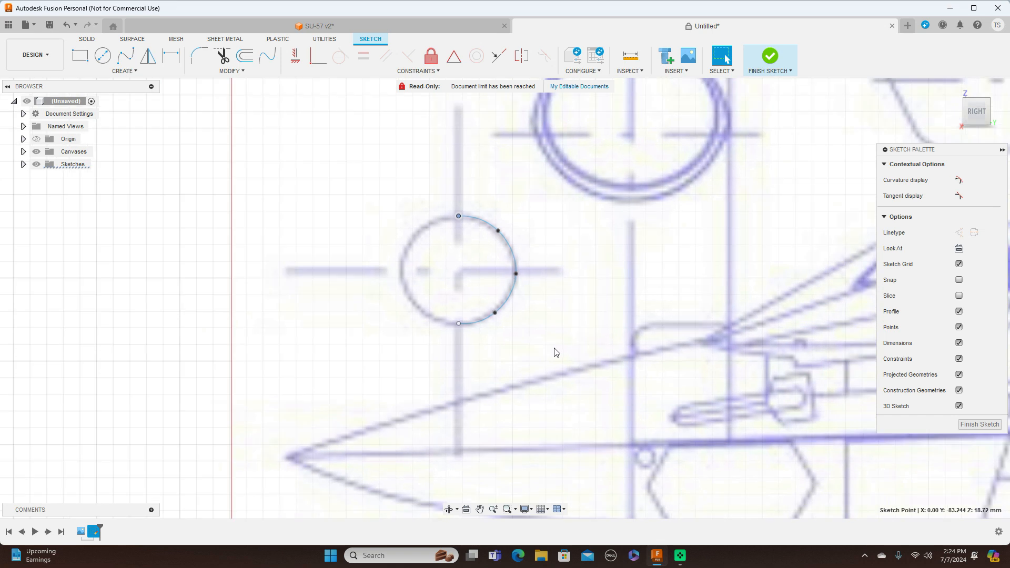
click(980, 424)
- Move the half-circle spline and its upper endpoint onto the nose station in the side view, with X distance 0.076 mm and Y distance -11.211 mm
scroll(769, 371, down, 2)
mouse_move(769, 372)
middle_down()
mouse_move(758, 256)
mouse_move(716, 213)
middle_up()
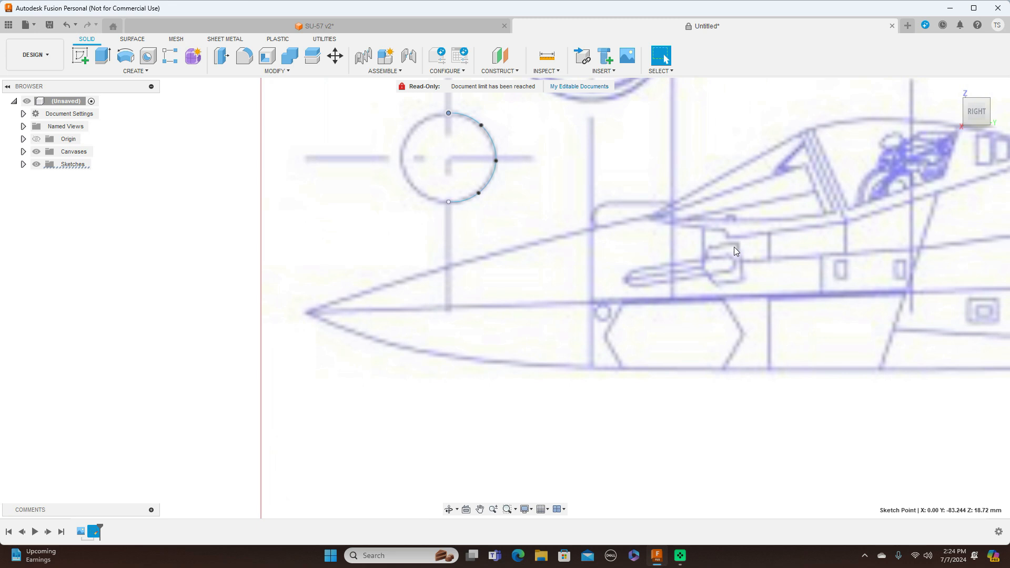
click(336, 58)
scroll(500, 196, up, 1)
middle_drag(572, 188, 571, 235)
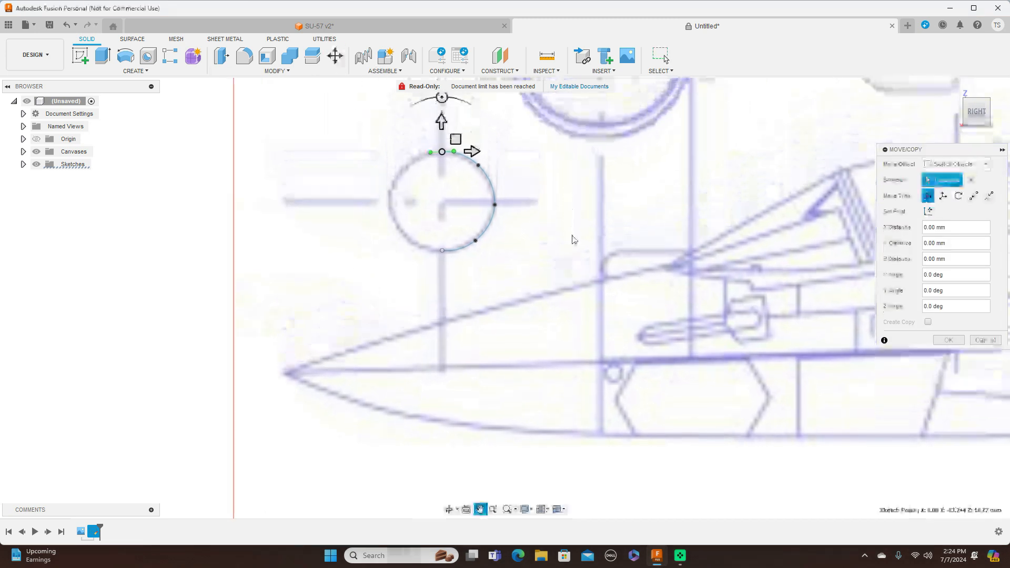
click(972, 181)
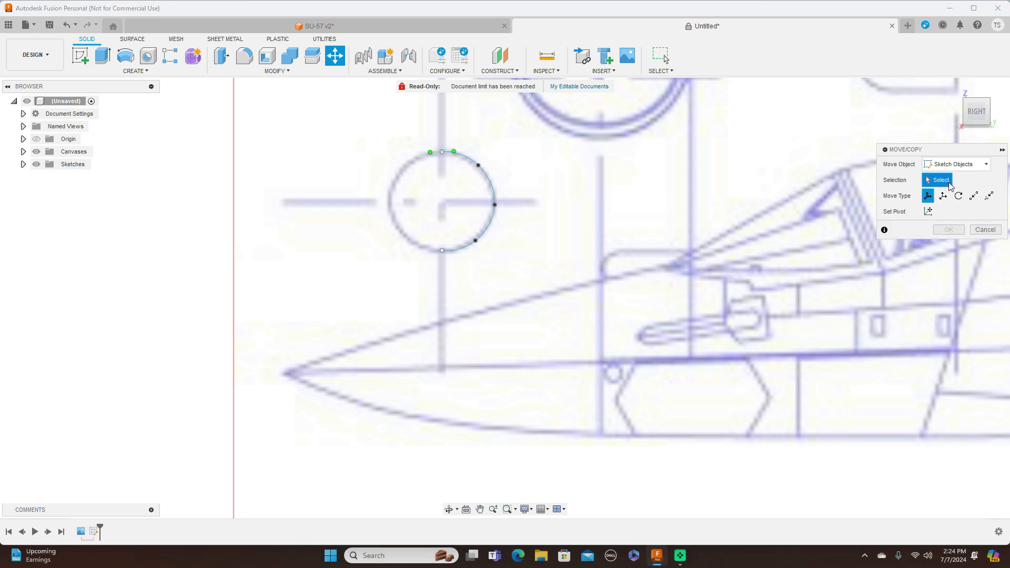
click(442, 152)
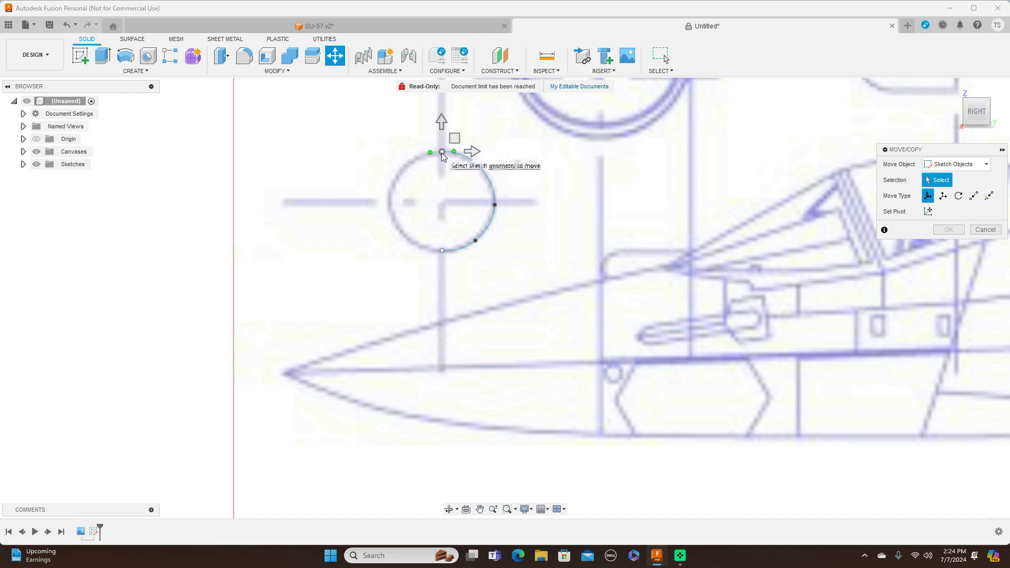
click(442, 152)
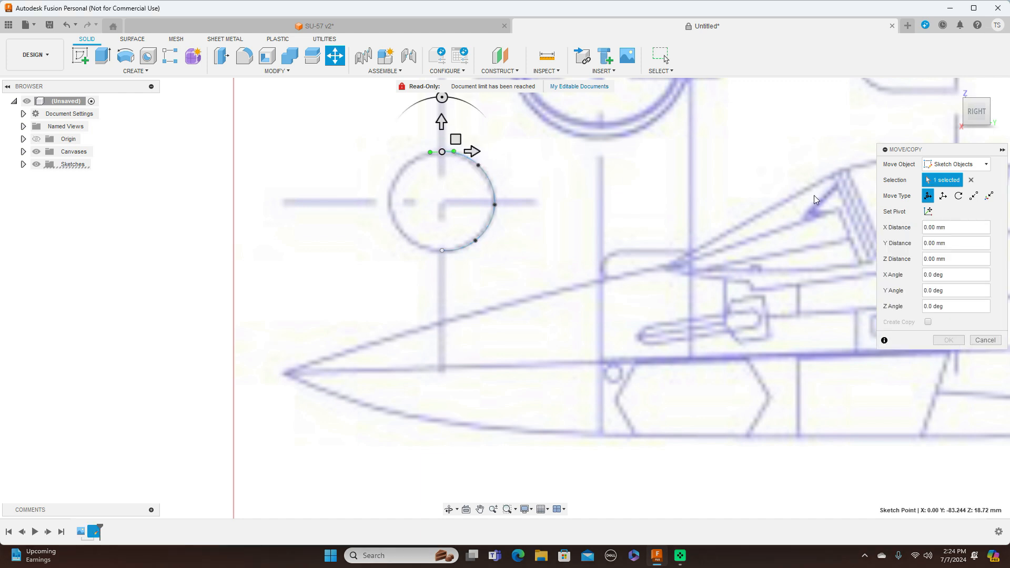
click(486, 176)
scroll(746, 209, down, 1)
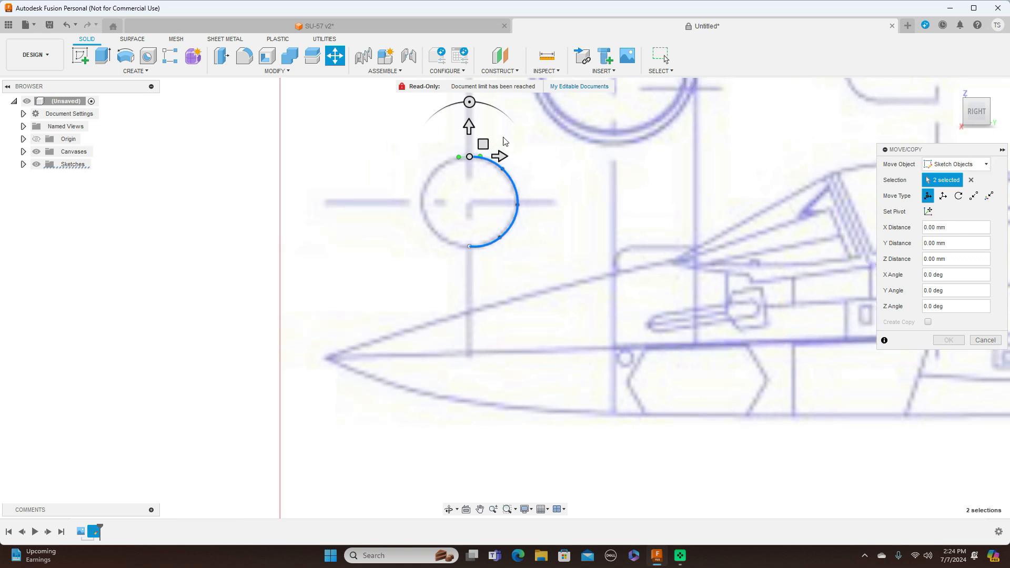
drag(483, 144, 483, 299)
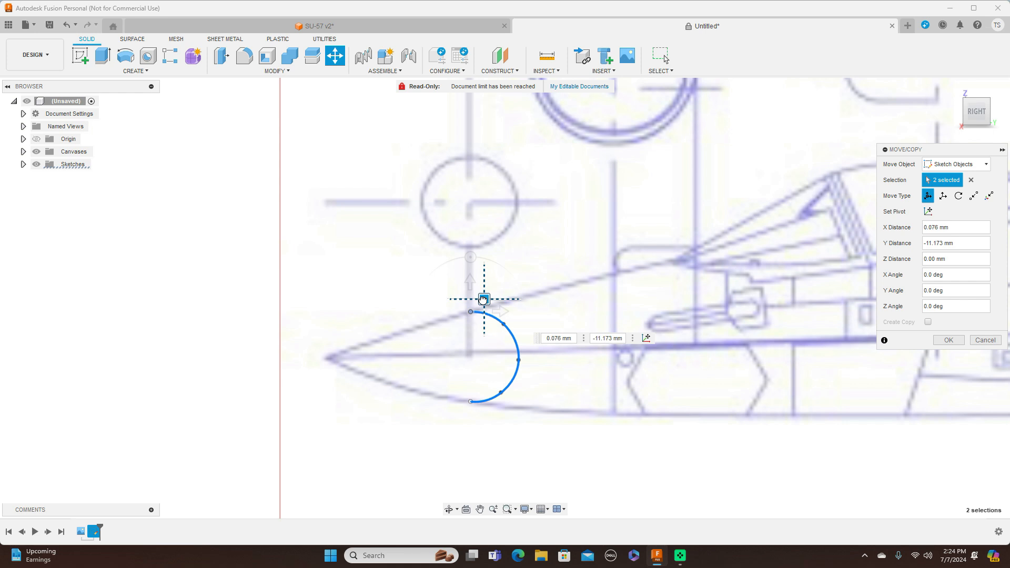
drag(483, 299, 483, 300)
- Rotate the moved half-circle by -90 degrees about the Y axis so it stands perpendicular to the blueprint, and apply the move
click(977, 93)
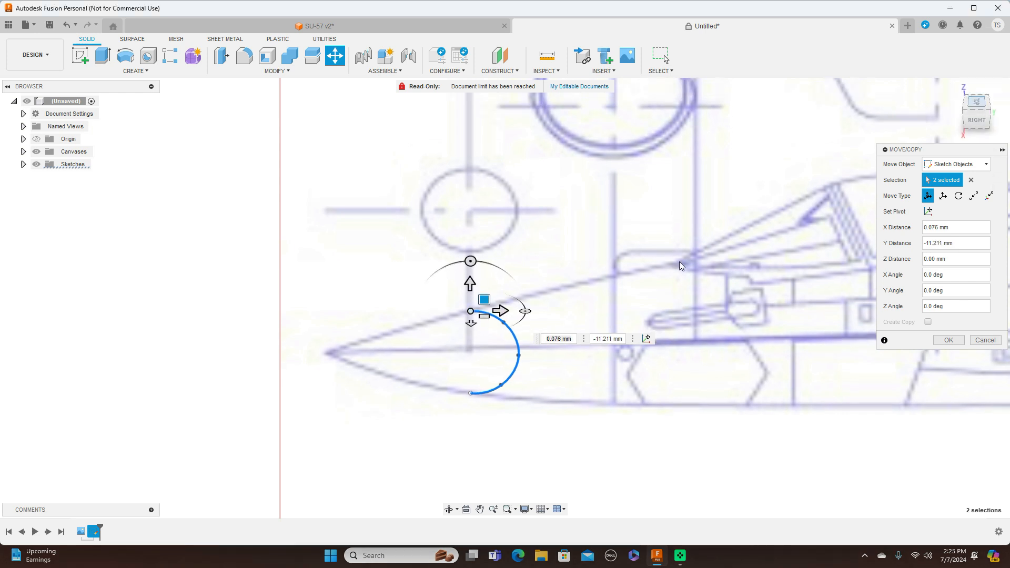
drag(528, 312, 470, 369)
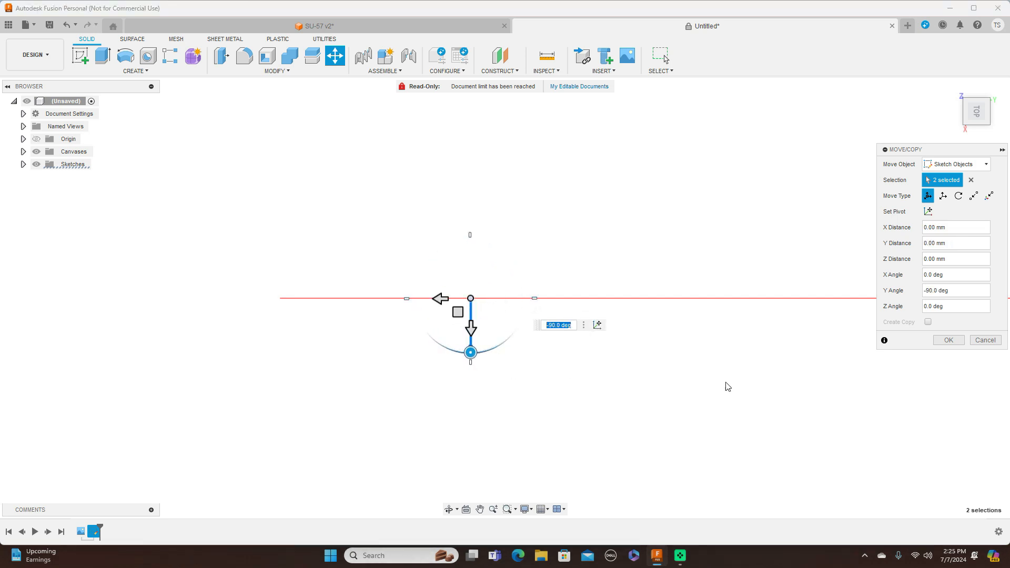
click(948, 342)
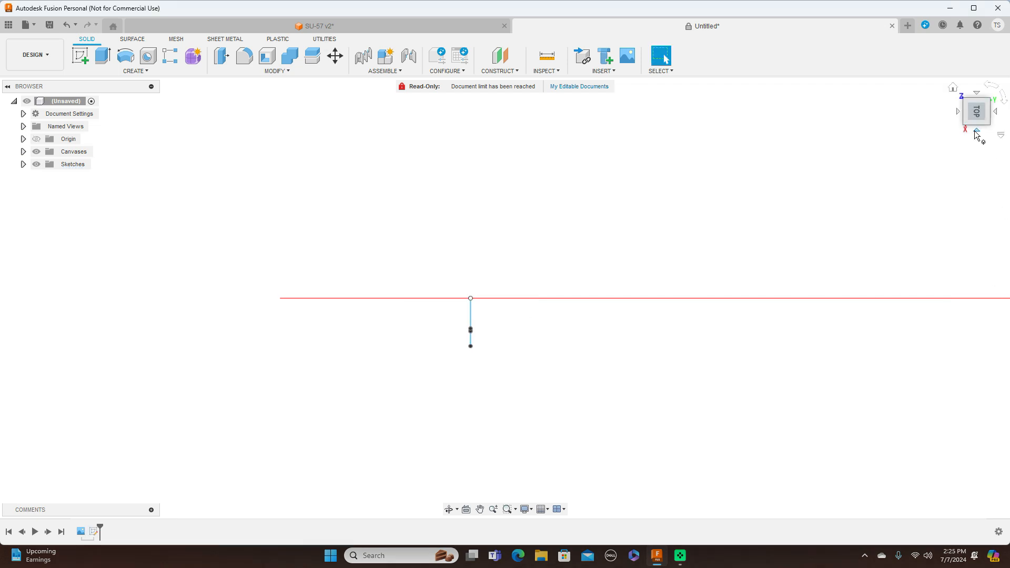
- Return to the blueprint's side view and start a new sketch on its YZ plane
click(976, 132)
scroll(678, 216, down, 3)
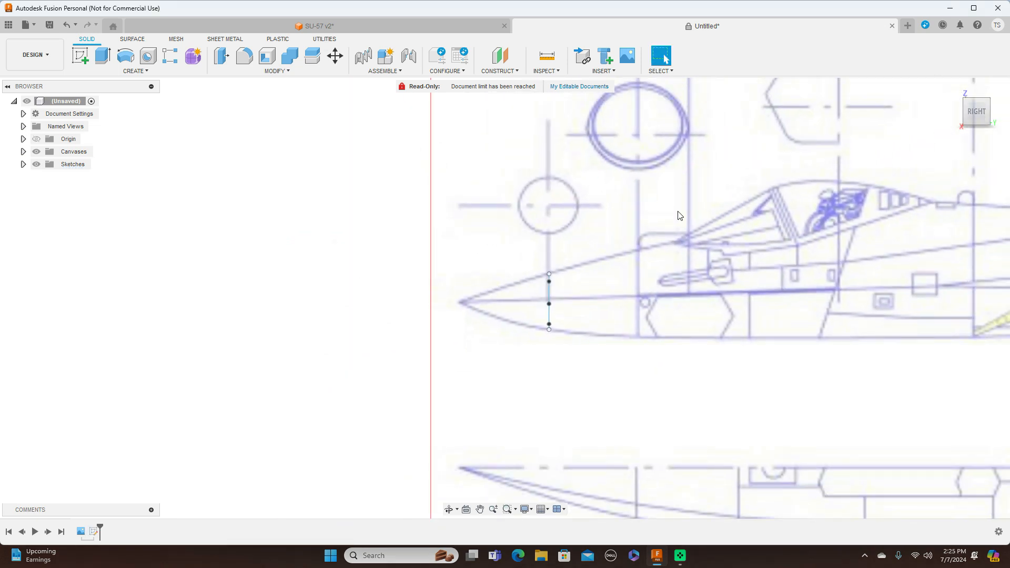
scroll(679, 215, down, 2)
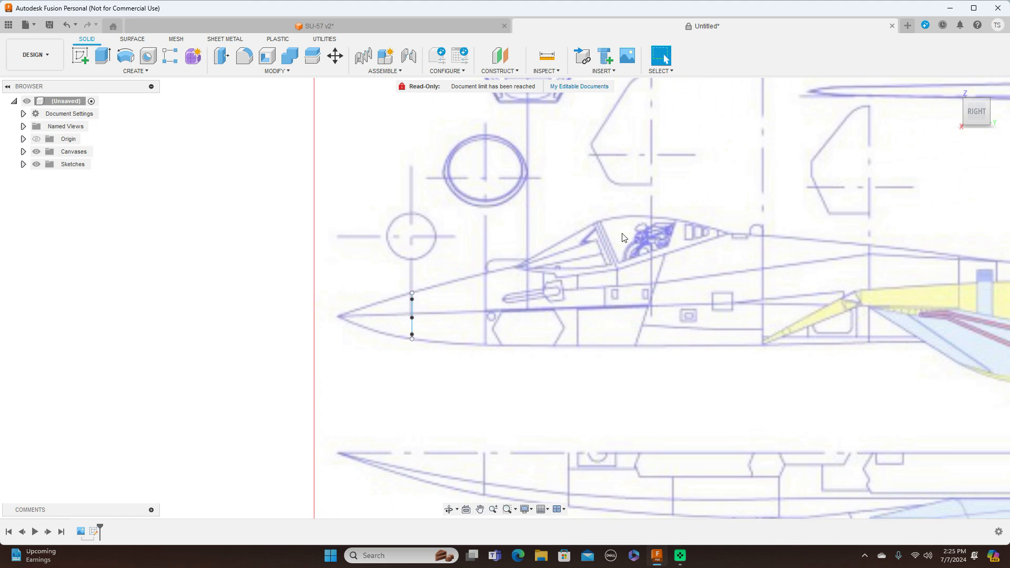
scroll(624, 237, up, 2)
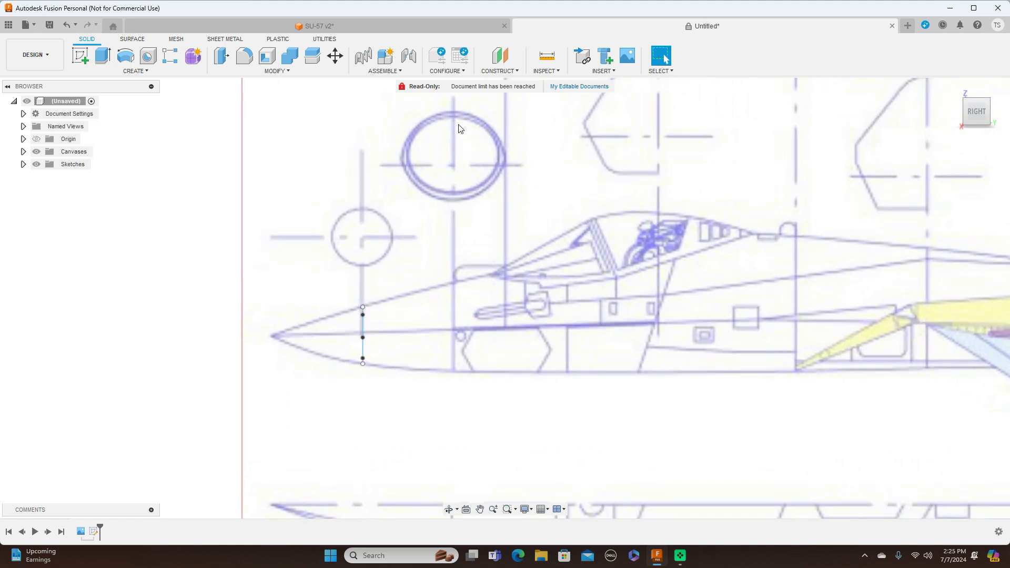
scroll(498, 157, down, 3)
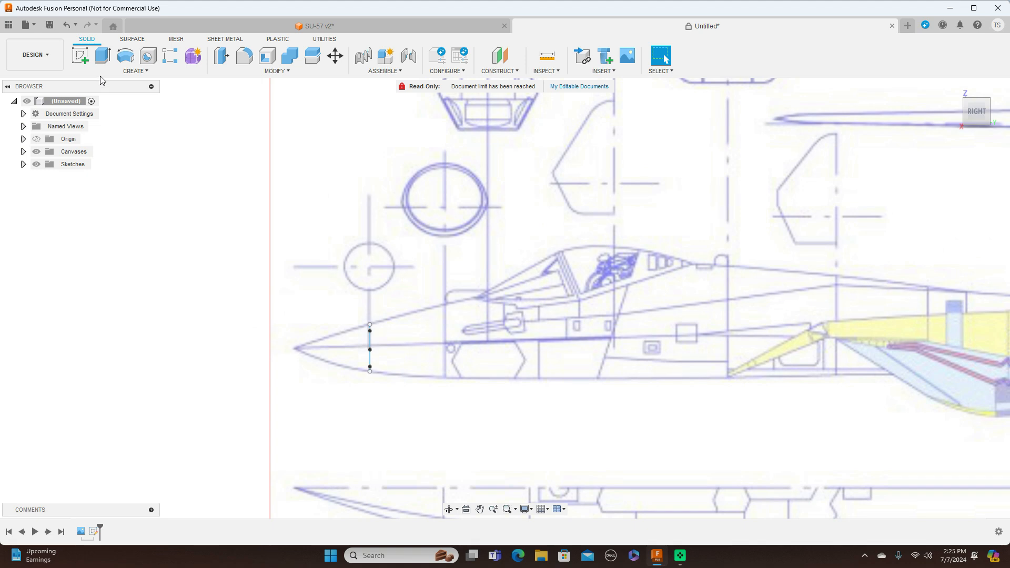
click(82, 59)
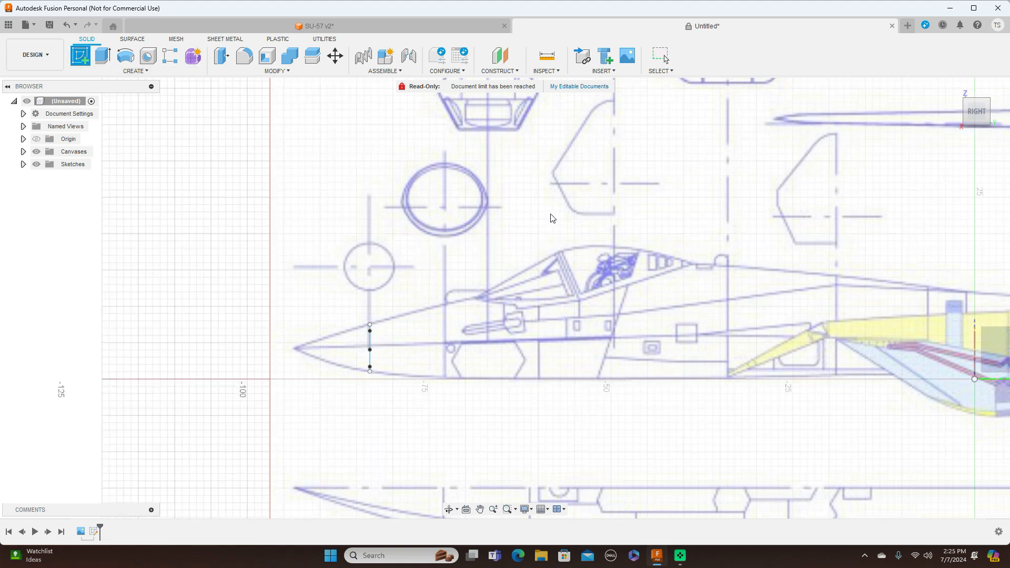
click(552, 218)
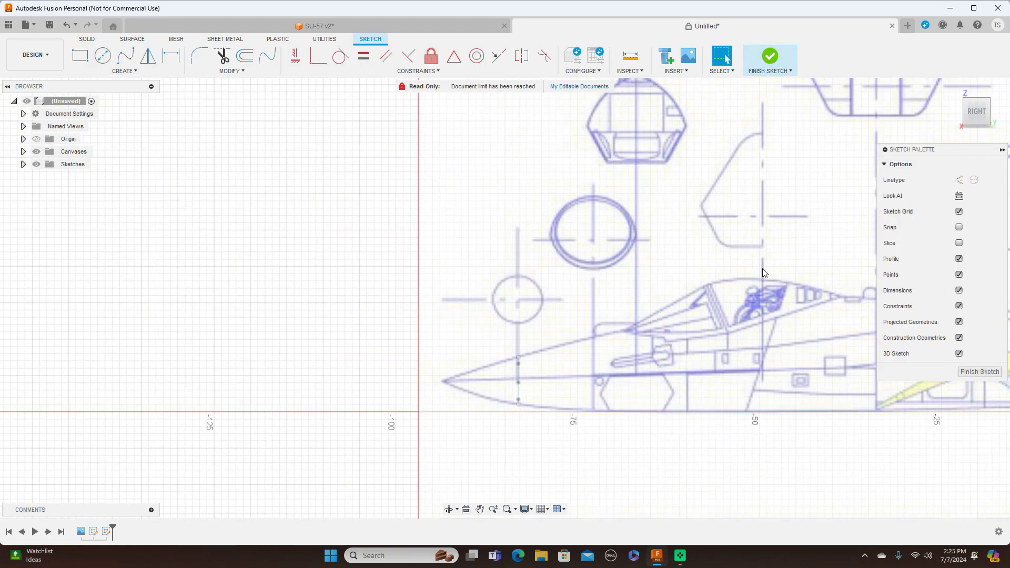
- Trace the upper right quarter of the second nose cross-section's outer outline with a three-point fit point spline
scroll(766, 272, up, 3)
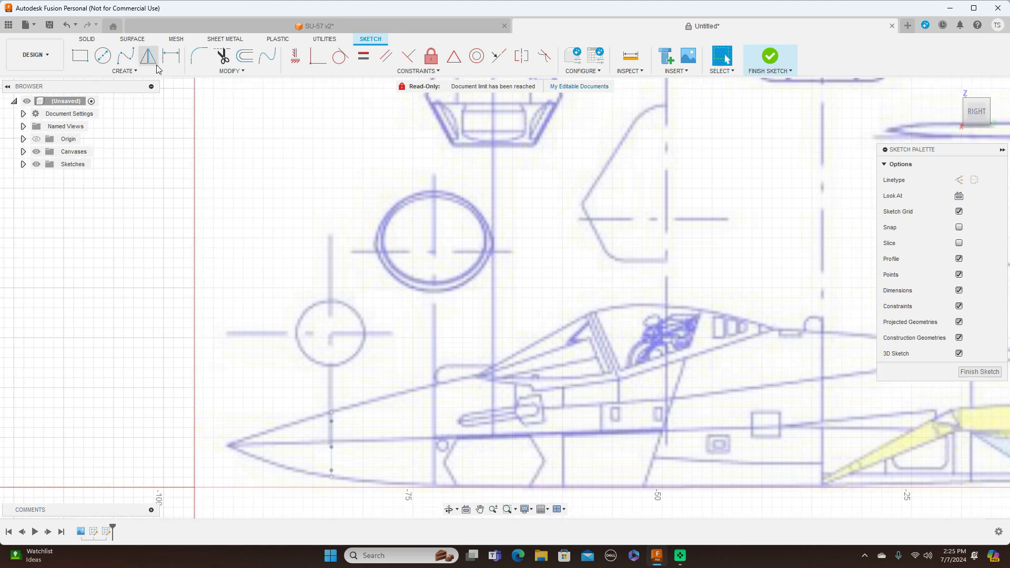
click(129, 59)
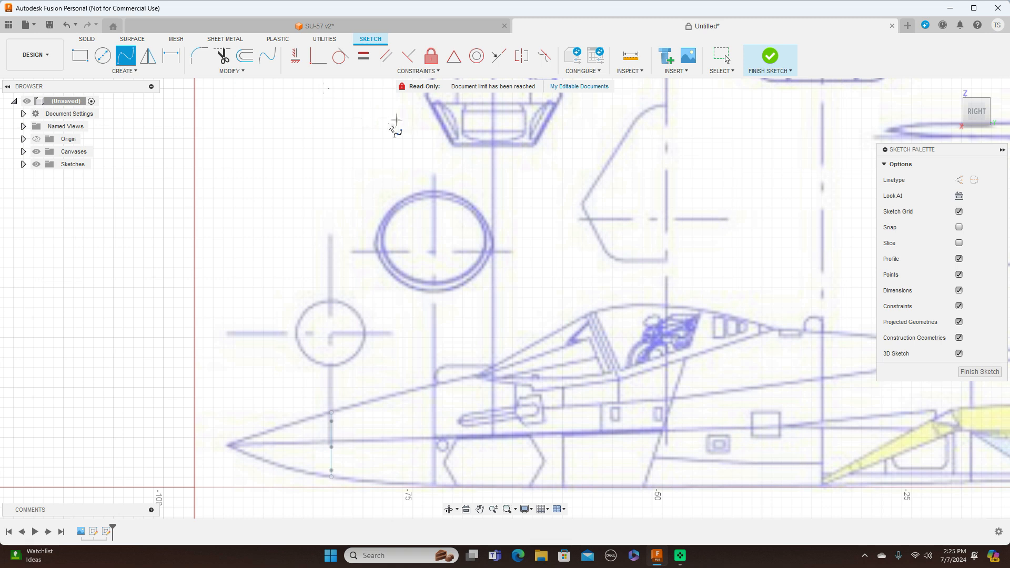
scroll(441, 148, up, 2)
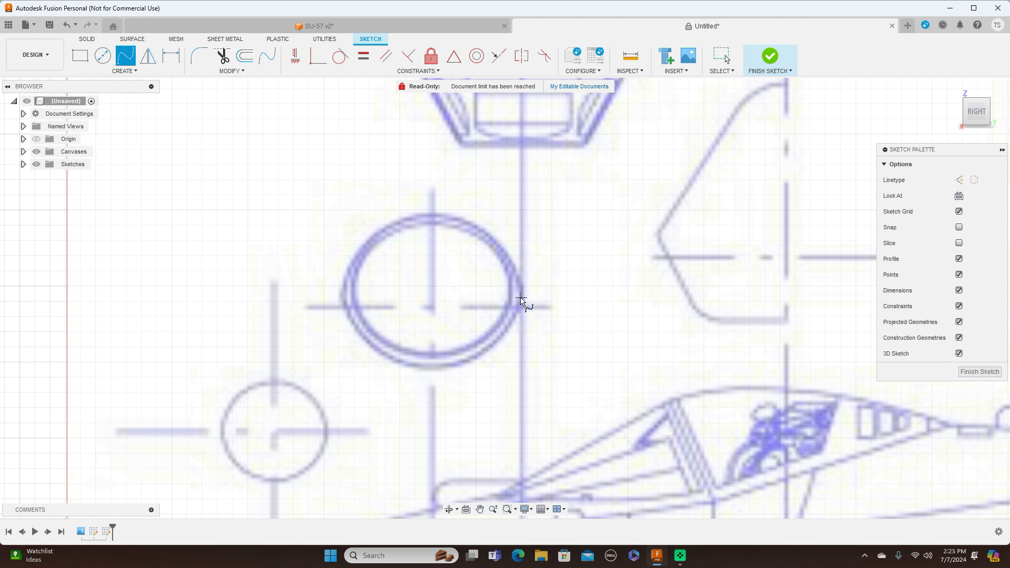
click(431, 213)
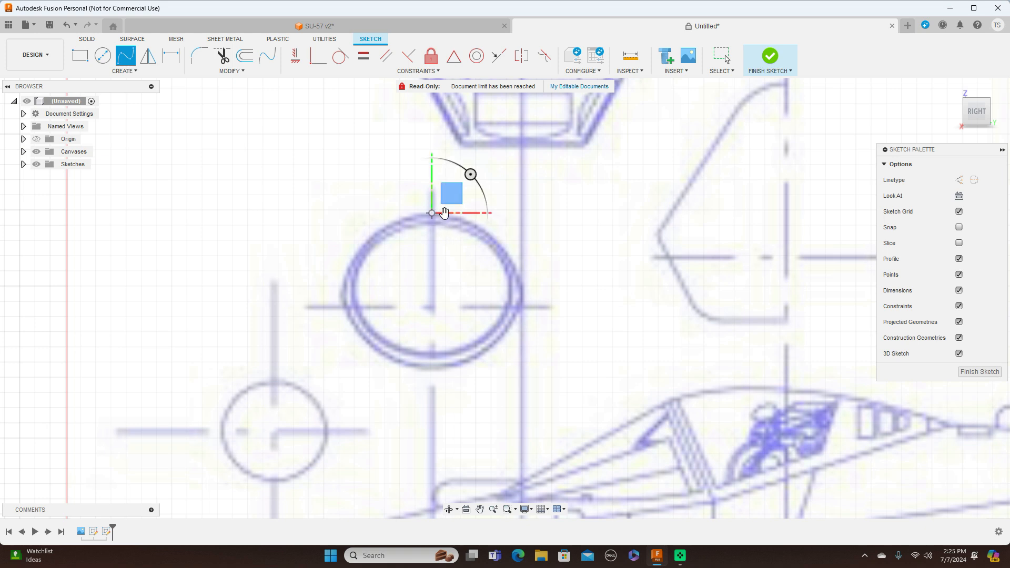
click(487, 228)
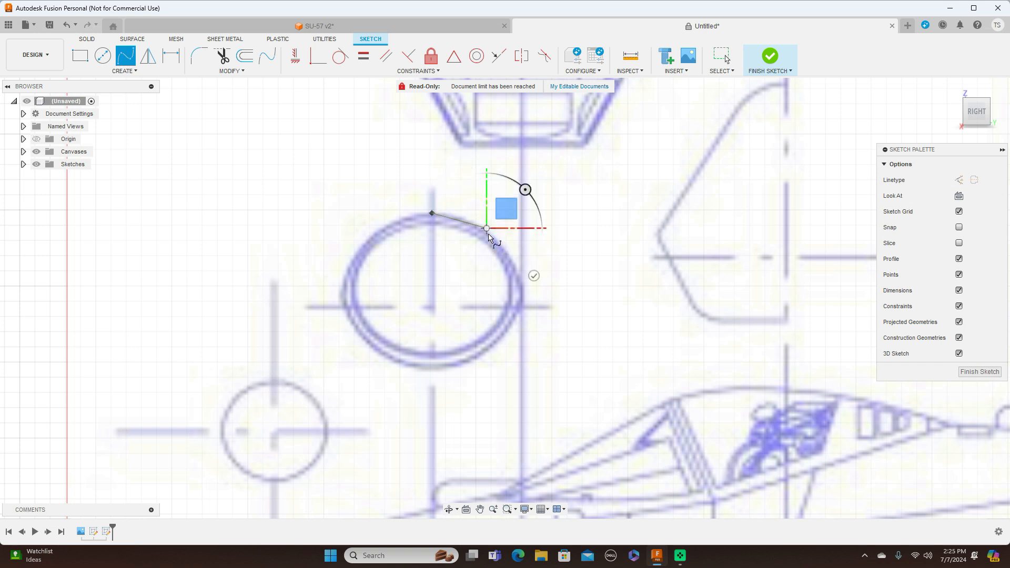
click(522, 292)
right_click(521, 291)
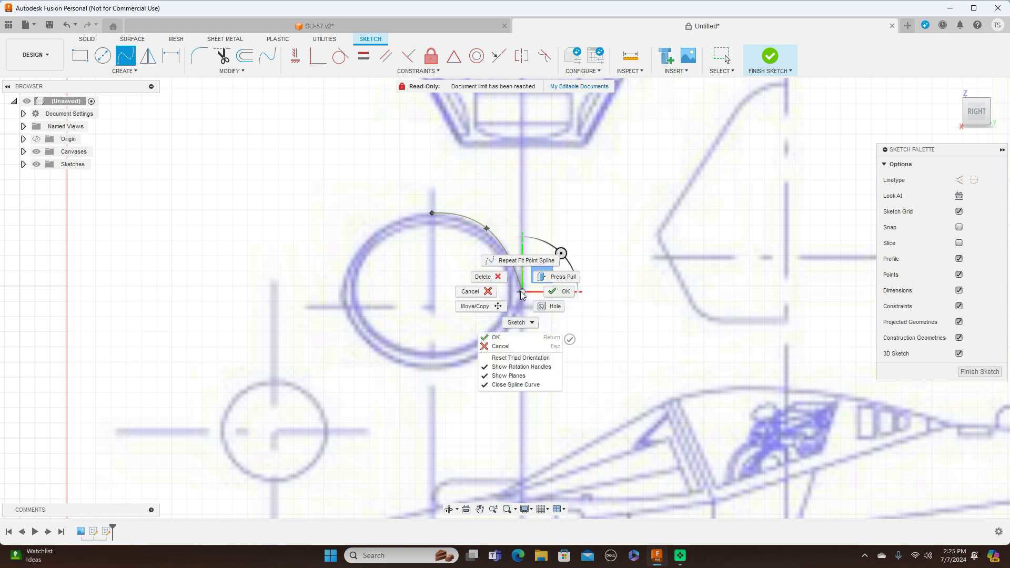
click(559, 291)
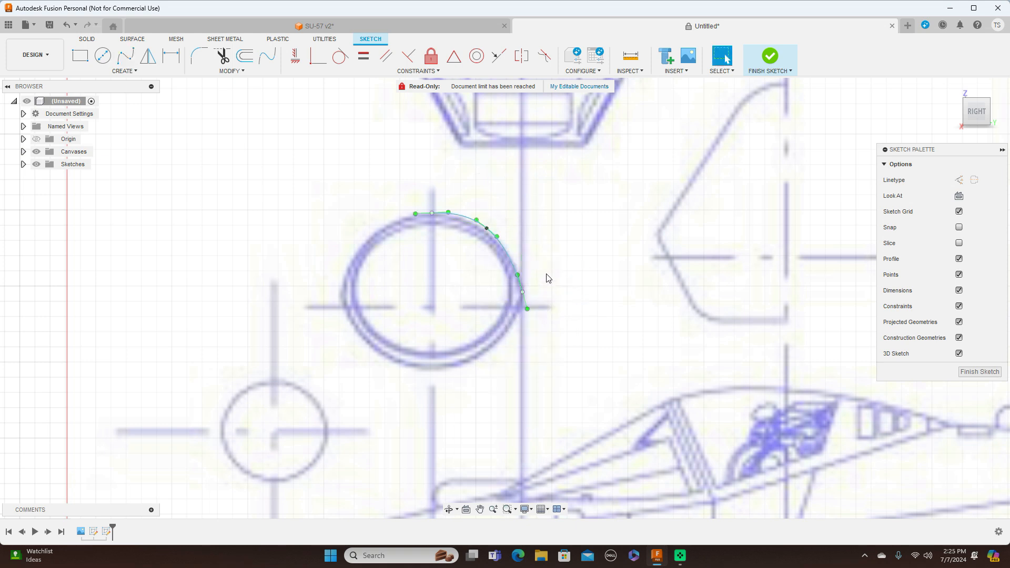
- Adjust the upper spline's middle fit point and its lower endpoint to follow the outer outline
click(487, 237)
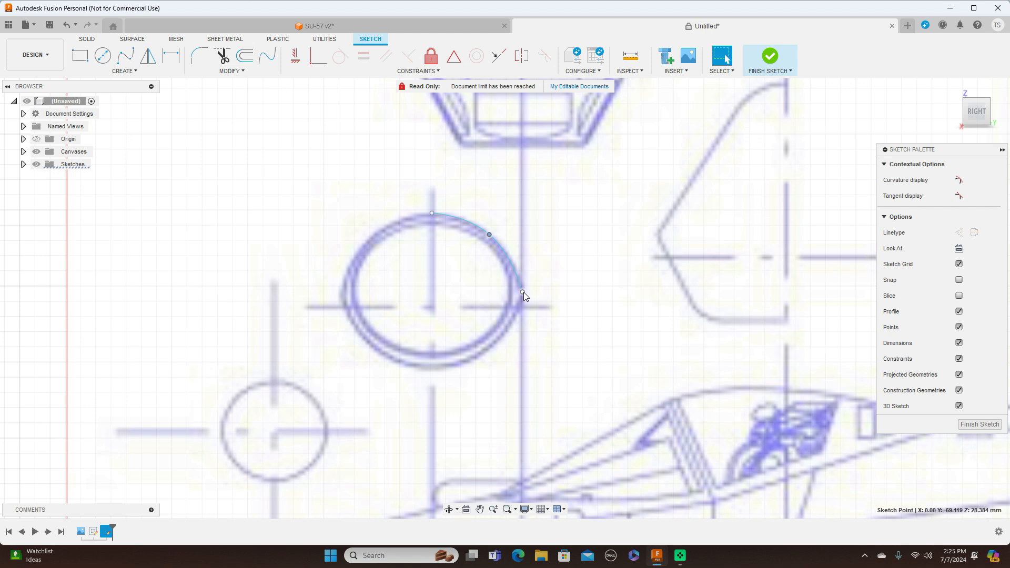
drag(523, 292, 527, 291)
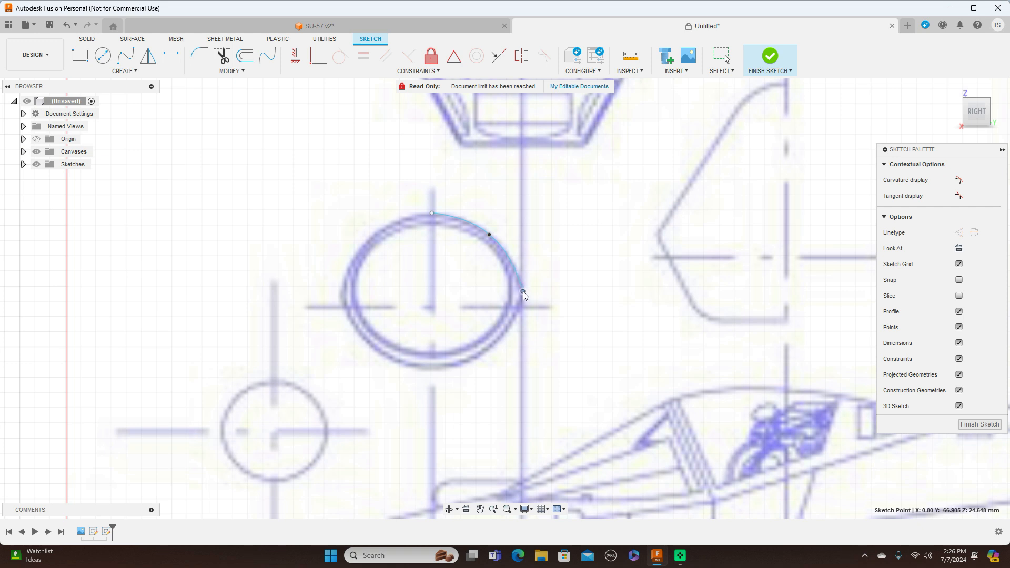
click(493, 234)
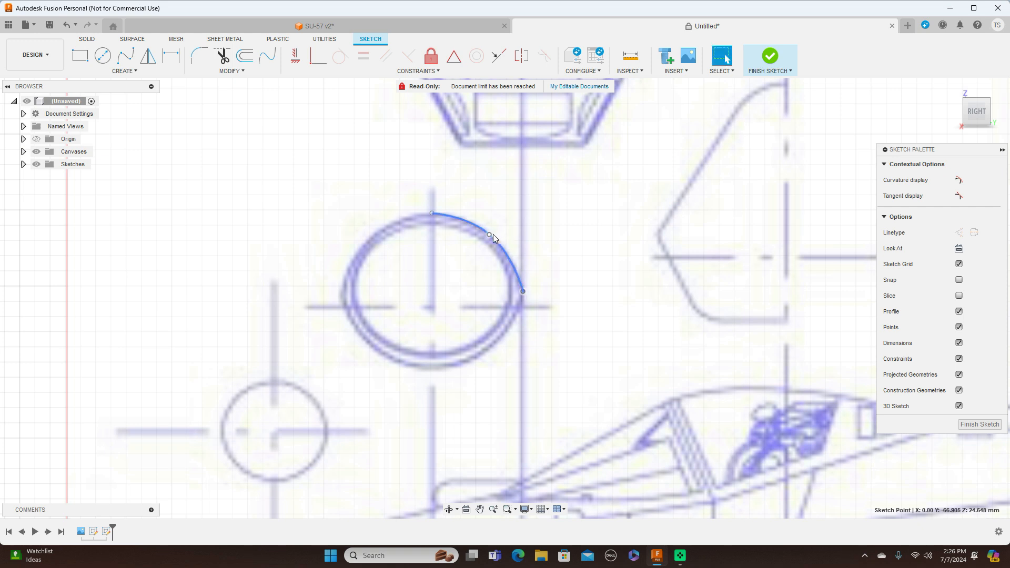
- Trace the lower right quarter with a three-point fit point spline from the upper spline's end to the outline's lowest point
click(125, 55)
click(523, 293)
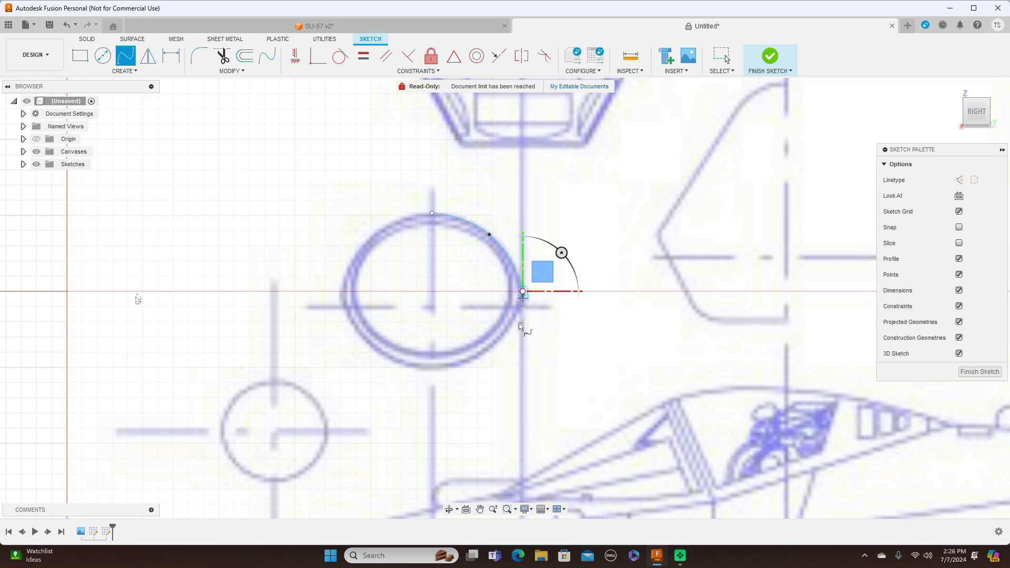
click(497, 343)
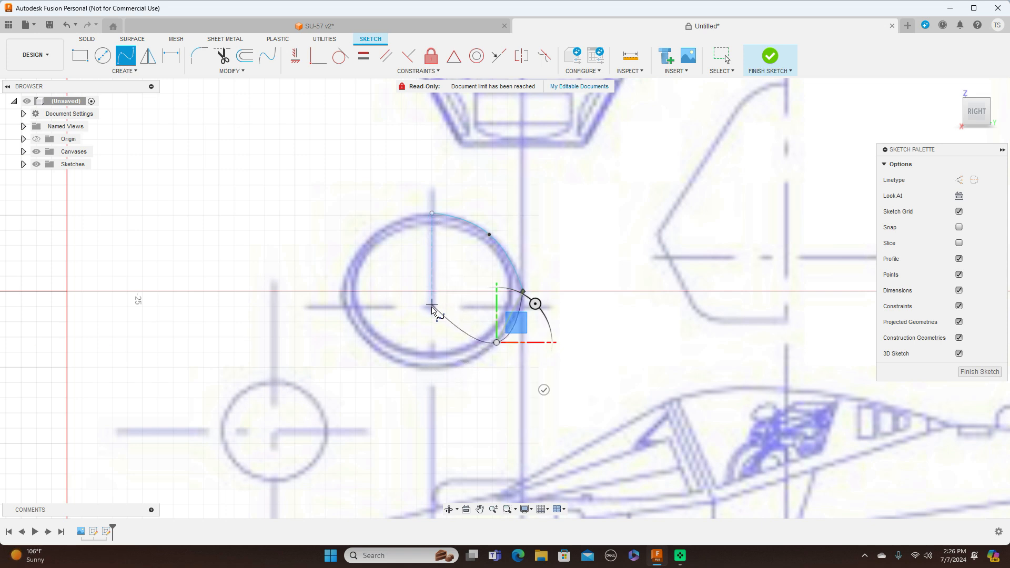
click(432, 370)
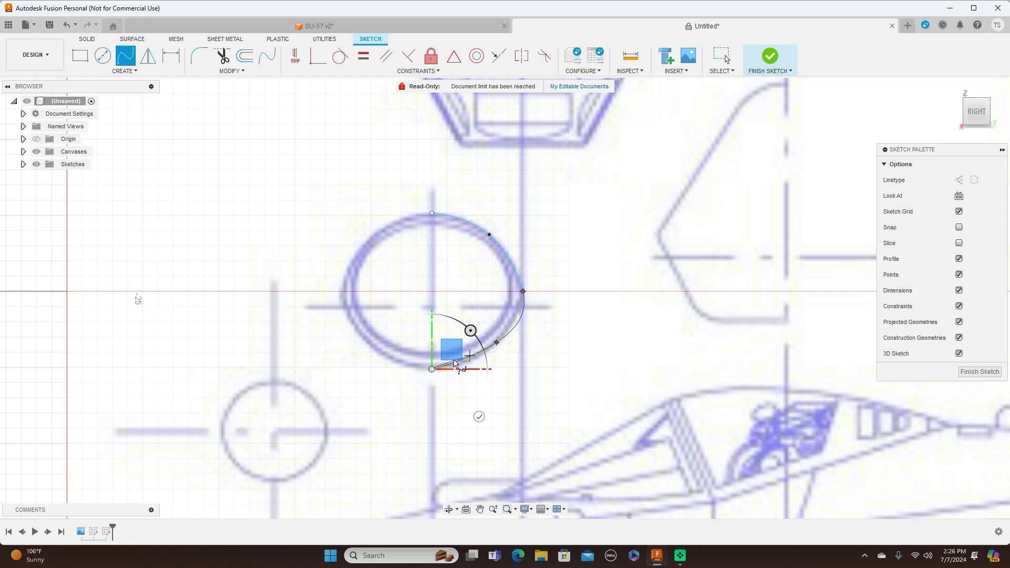
right_click(432, 370)
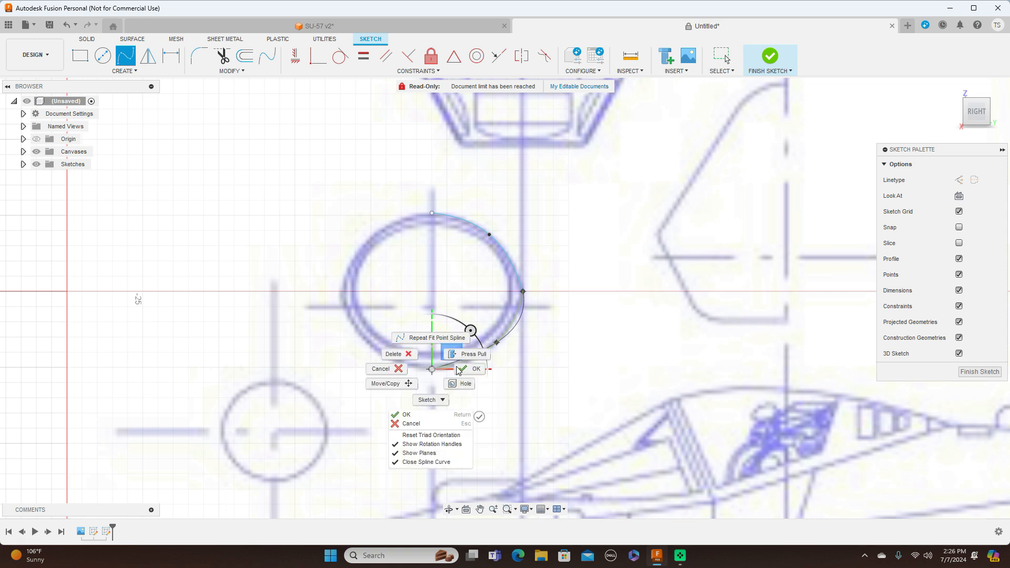
click(469, 332)
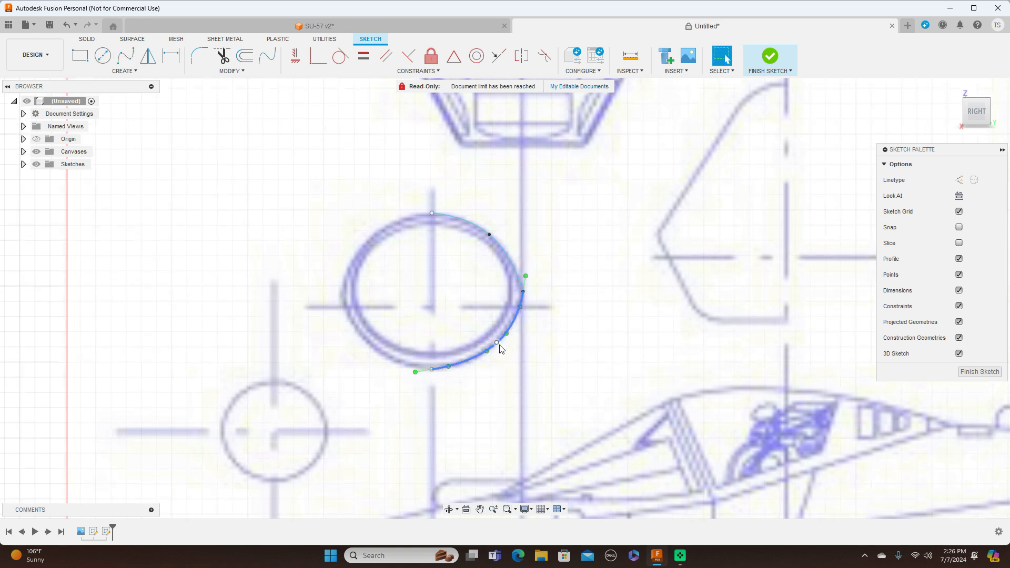
- Adjust the lower spline's middle fit point to follow the outer outline, and finish the sketch
click(497, 346)
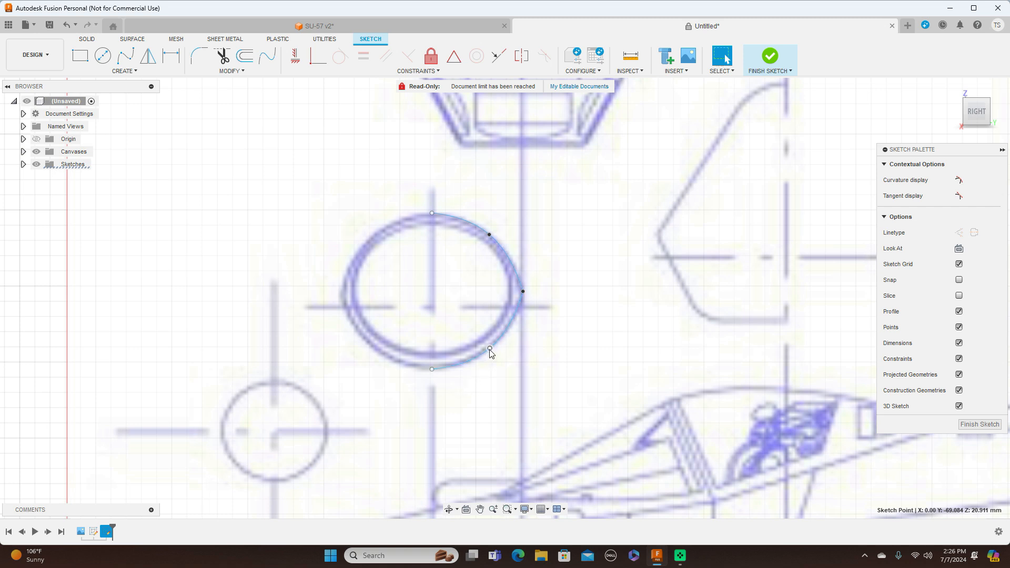
mouse_move(490, 348)
mouse_down()
mouse_move(466, 361)
mouse_move(492, 354)
mouse_up()
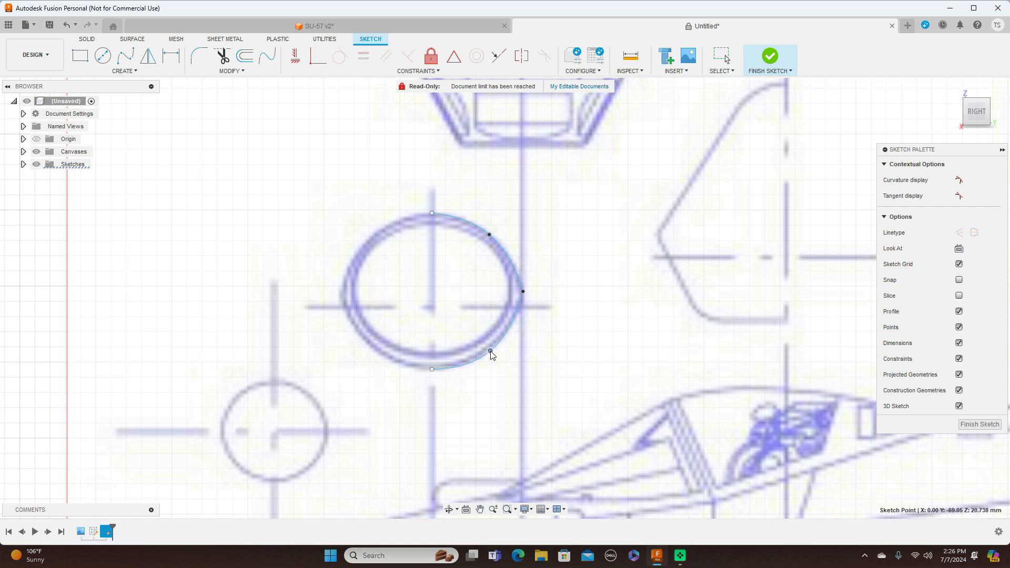
scroll(662, 369, down, 1)
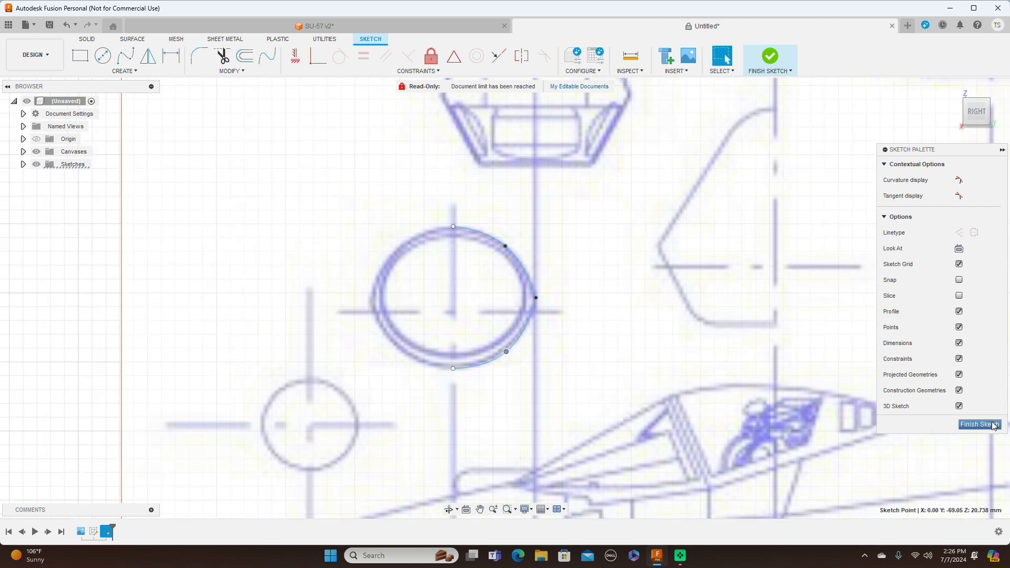
click(974, 424)
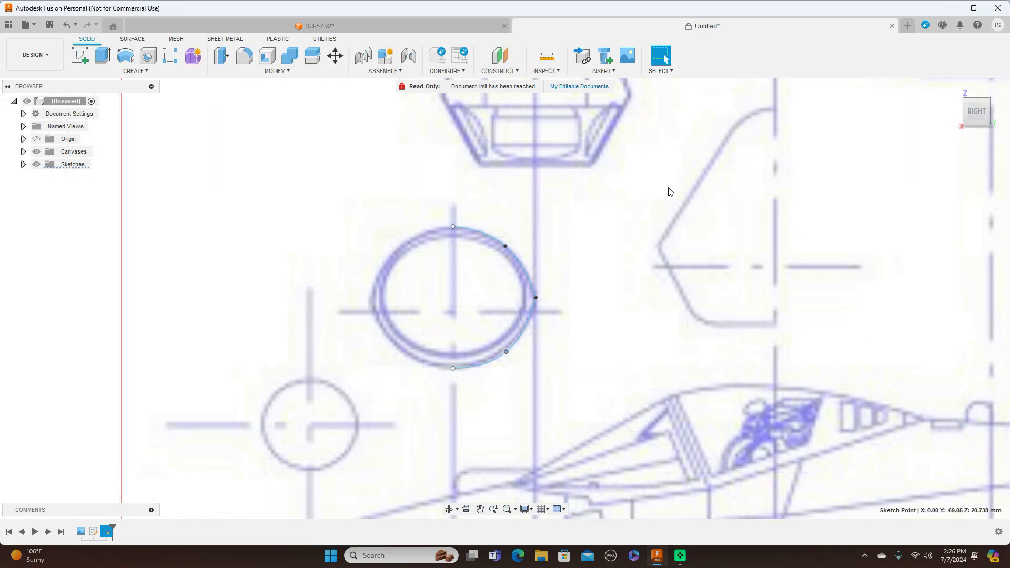
- Move both splines and their upper endpoint onto the second station in the side view, with X distance 0.747 mm and Y distance -19.472 mm
click(335, 56)
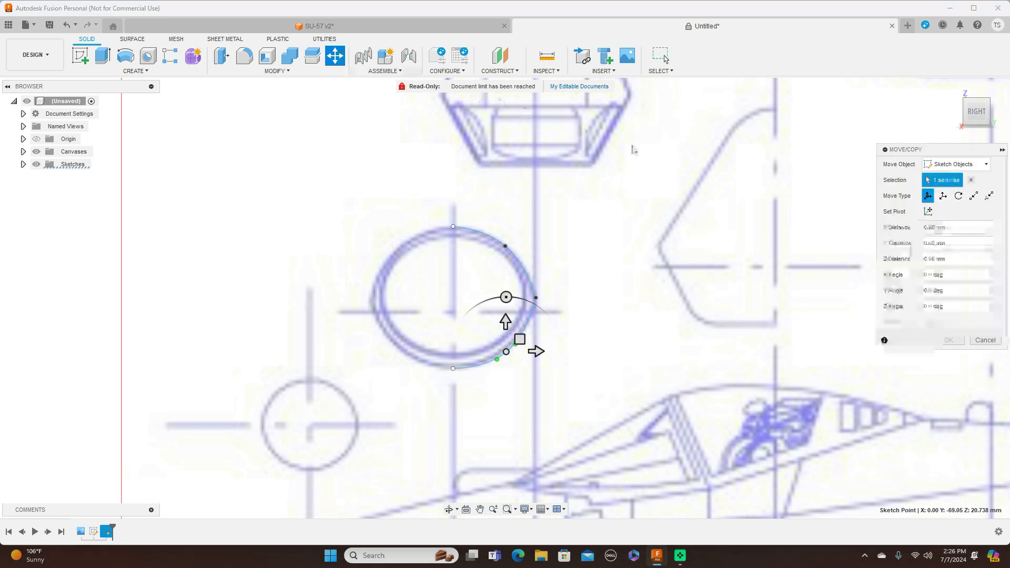
click(971, 180)
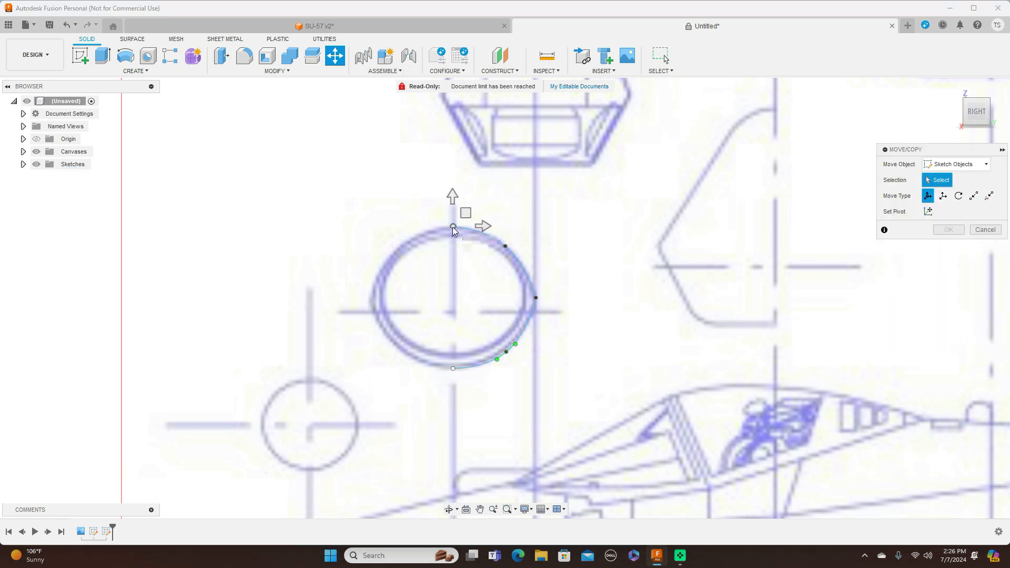
click(523, 261)
click(523, 264)
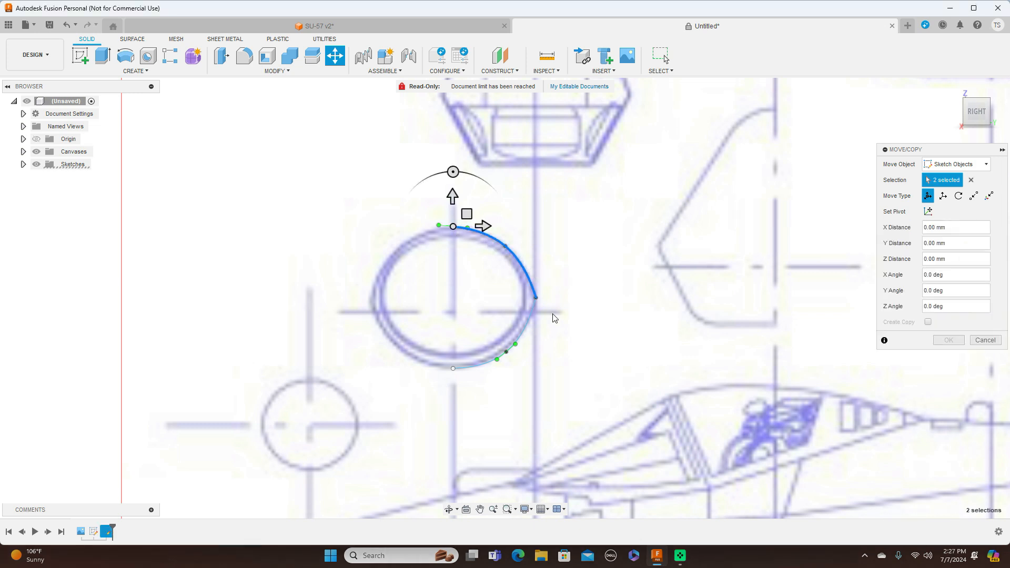
click(533, 315)
scroll(600, 323, down, 4)
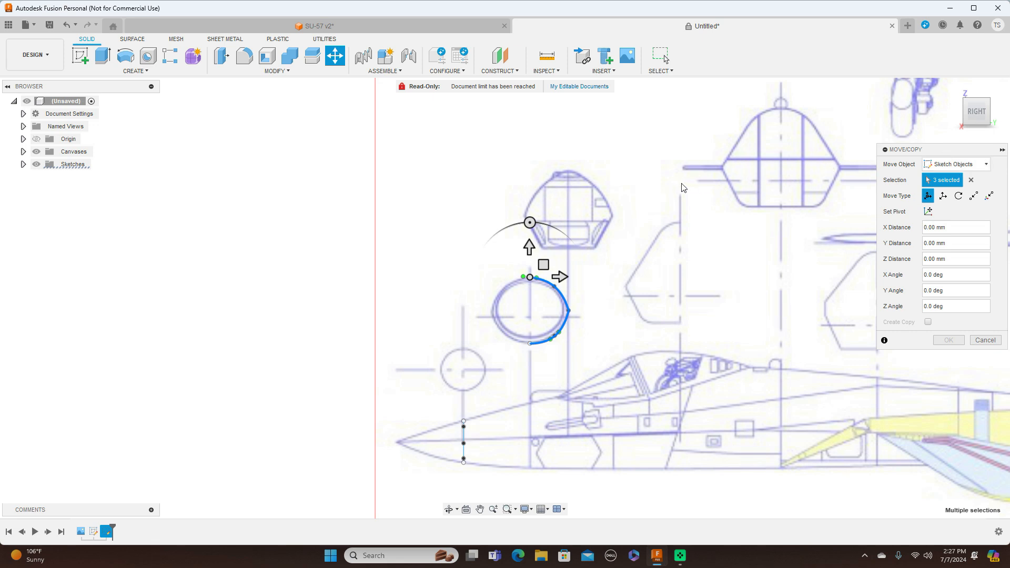
drag(547, 263, 547, 417)
scroll(752, 296, down, 3)
middle_drag(758, 307, 673, 132)
scroll(672, 137, up, 3)
scroll(672, 141, up, 2)
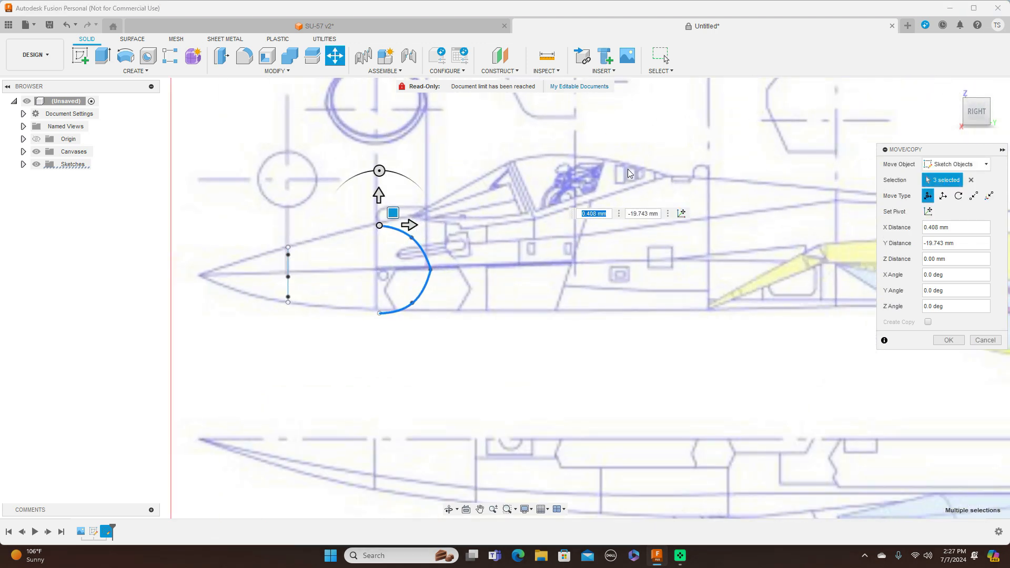
scroll(628, 171, down, 1)
middle_drag(628, 172, 632, 190)
drag(421, 227, 418, 227)
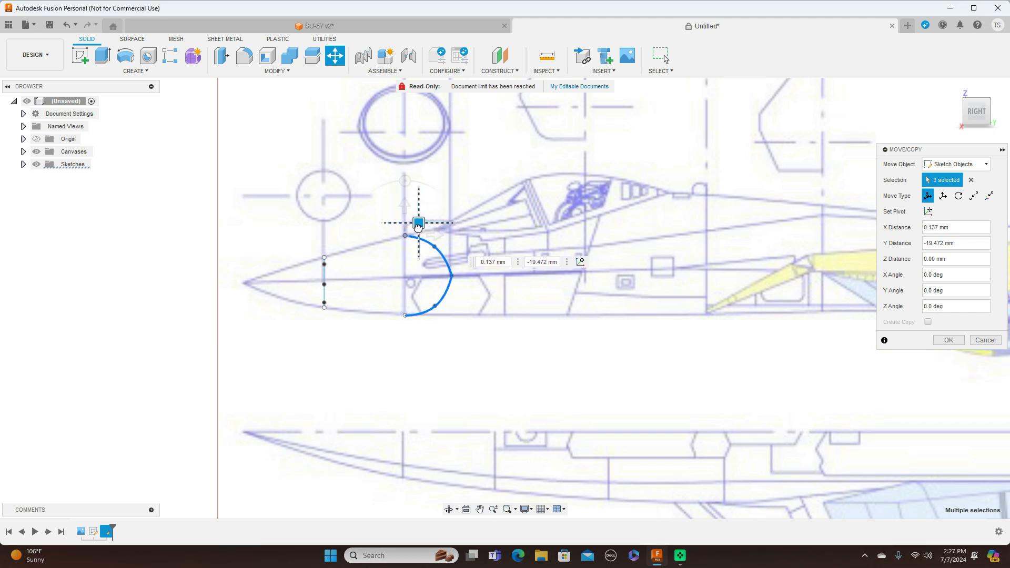
drag(418, 226, 423, 228)
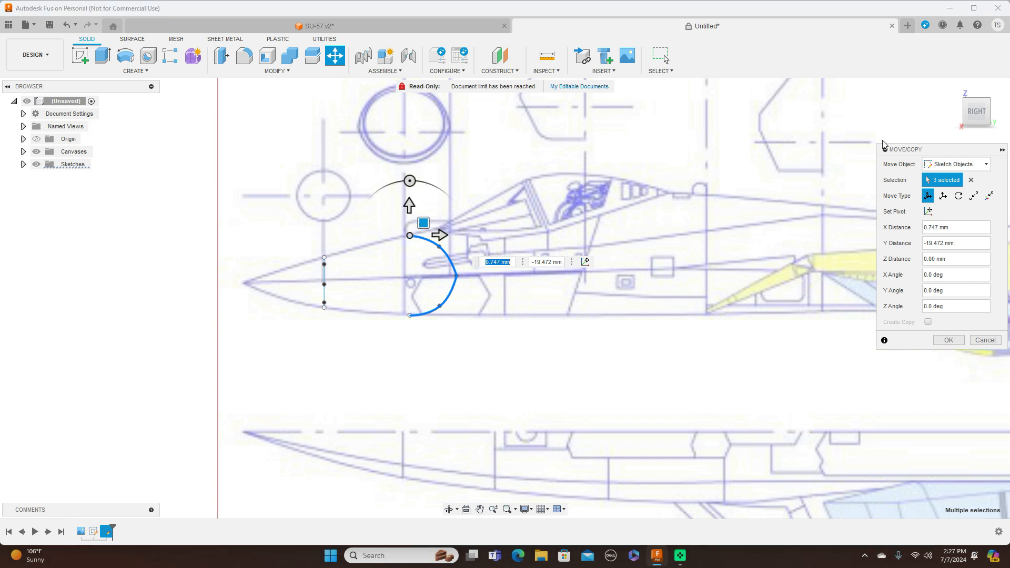
- Rotate the moved second half-profile by -90 degrees about the Y axis, perpendicular to the blueprint, and apply the move
click(977, 96)
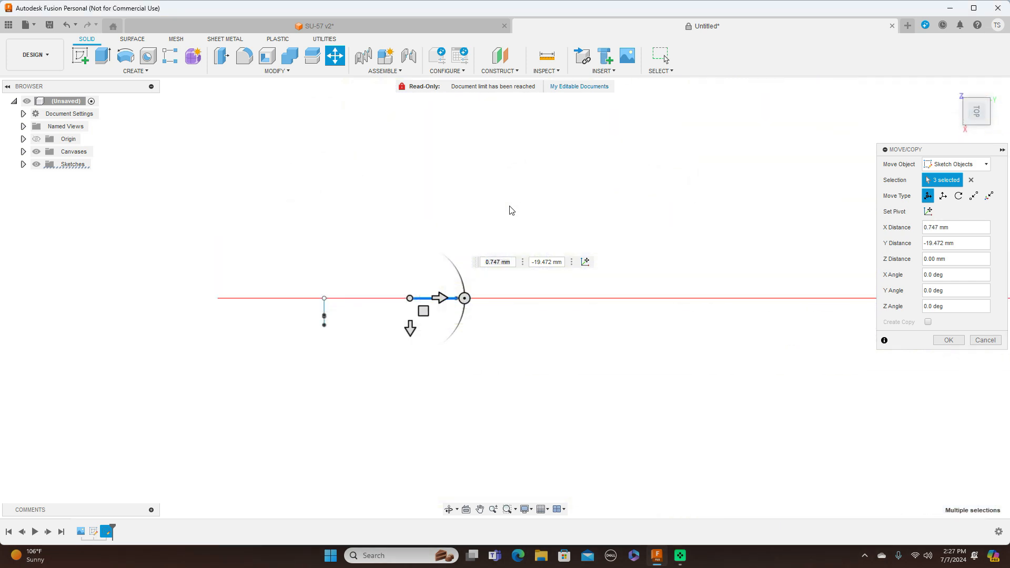
mouse_move(463, 298)
mouse_down()
mouse_move(455, 328)
mouse_move(410, 370)
mouse_up()
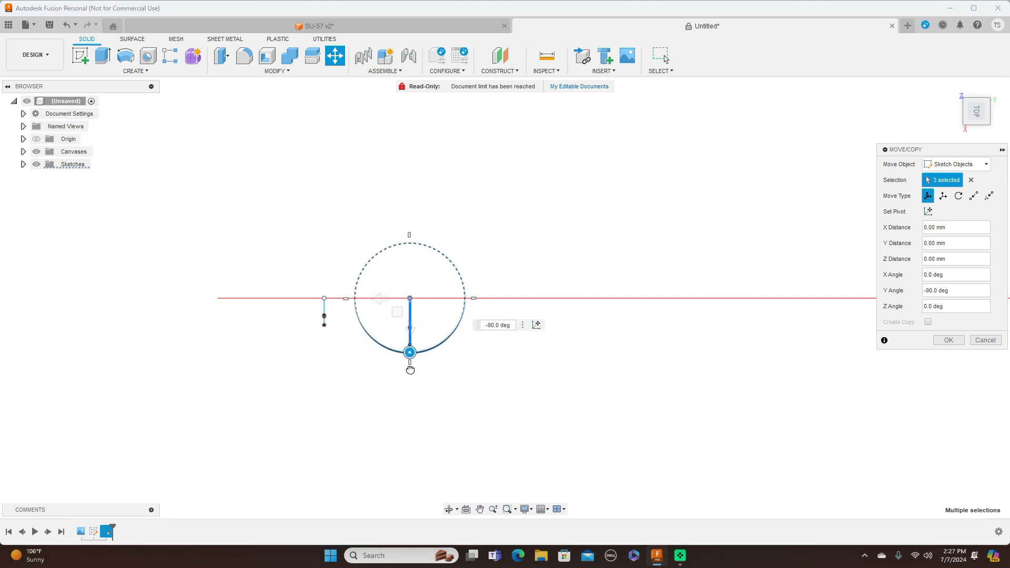
click(954, 340)
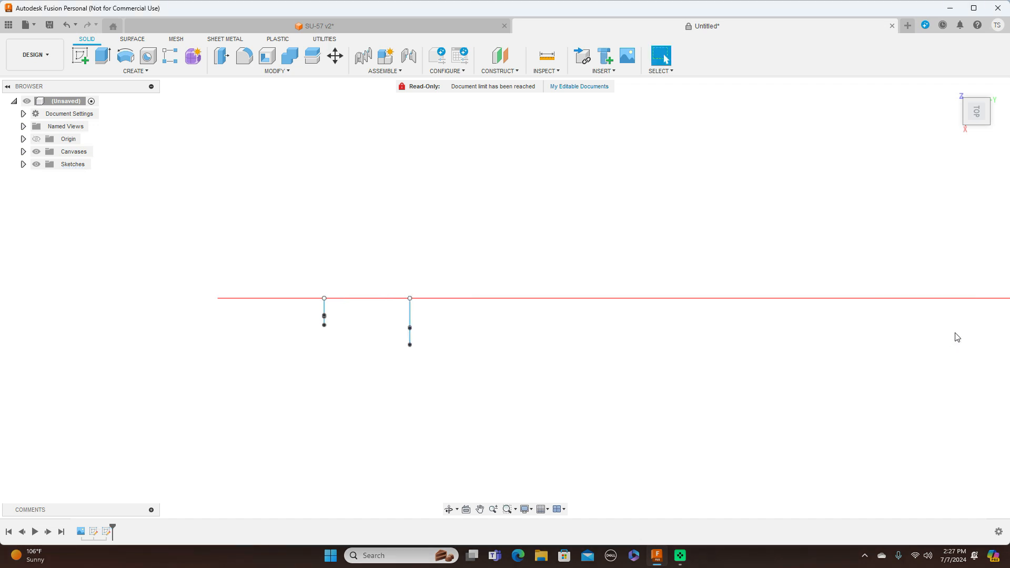
- Examine how the two placed half-profiles line up with the side view, and look over the next cross-sections above the cockpit
click(980, 112)
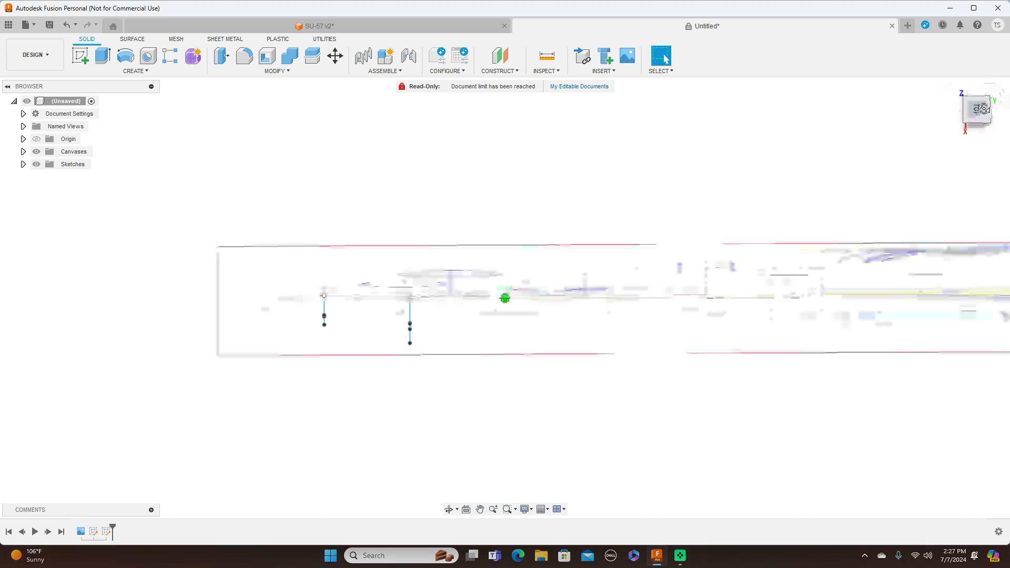
shift+middle_drag(505, 298, 421, 306)
drag(1001, 125, 983, 125)
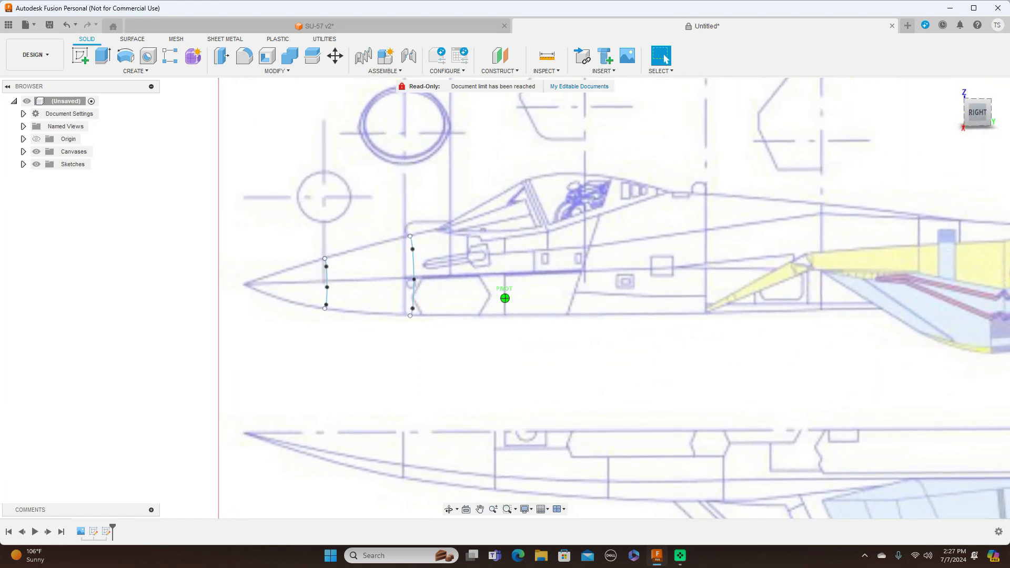
click(982, 120)
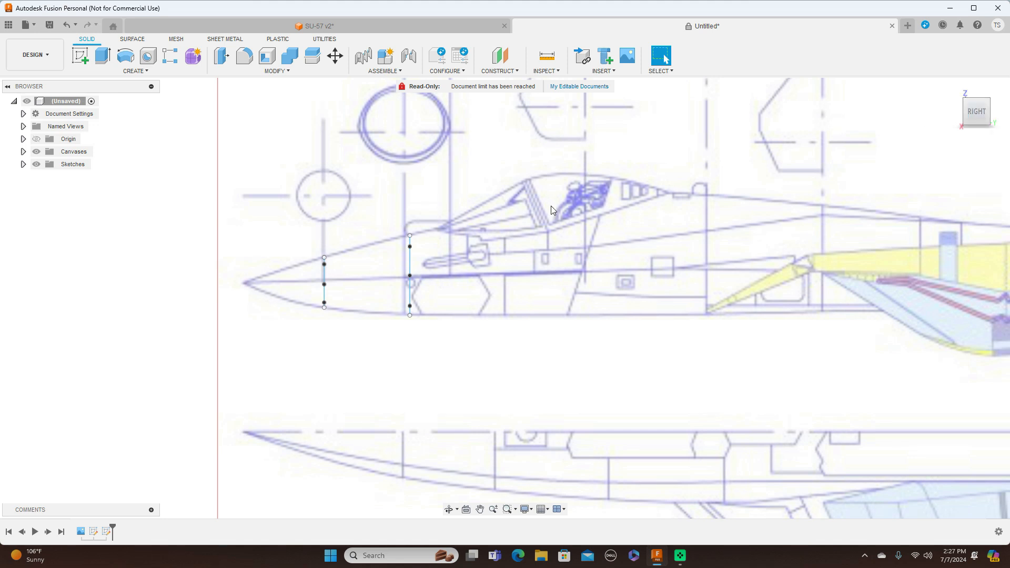
scroll(551, 207, down, 5)
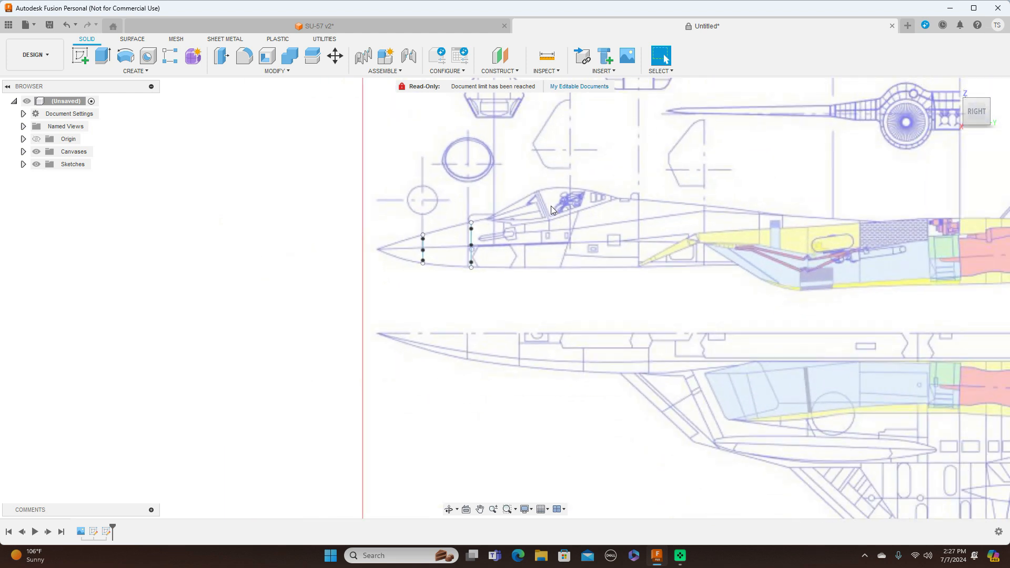
middle_drag(551, 206, 479, 282)
scroll(531, 231, up, 5)
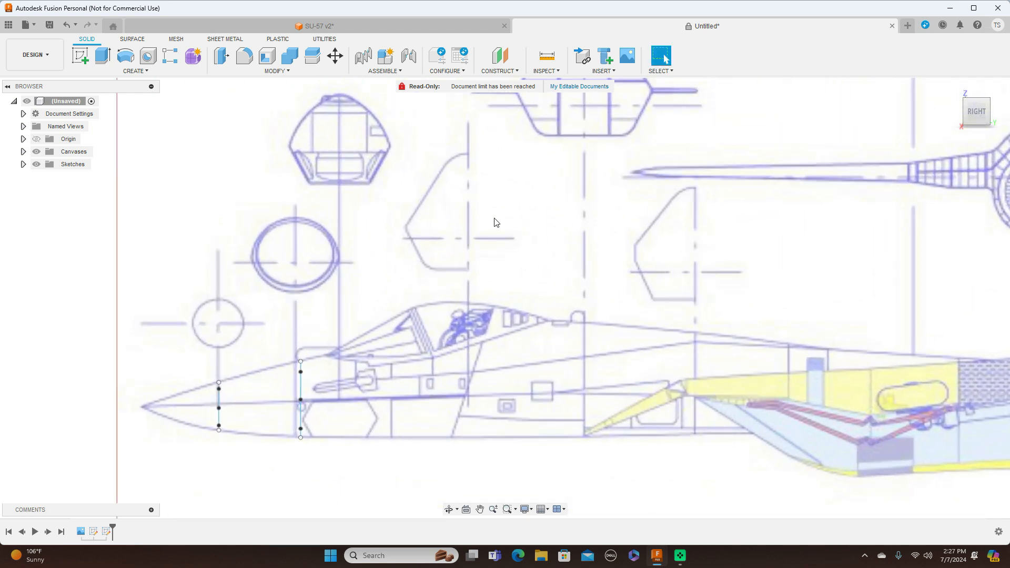
middle_drag(531, 237, 537, 238)
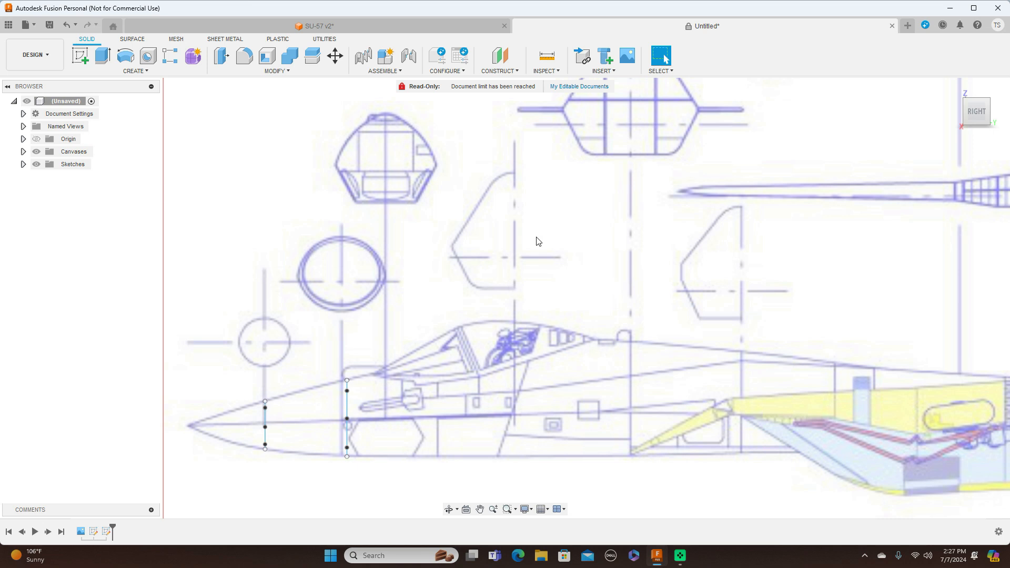
scroll(536, 237, up, 1)
scroll(536, 237, down, 1)
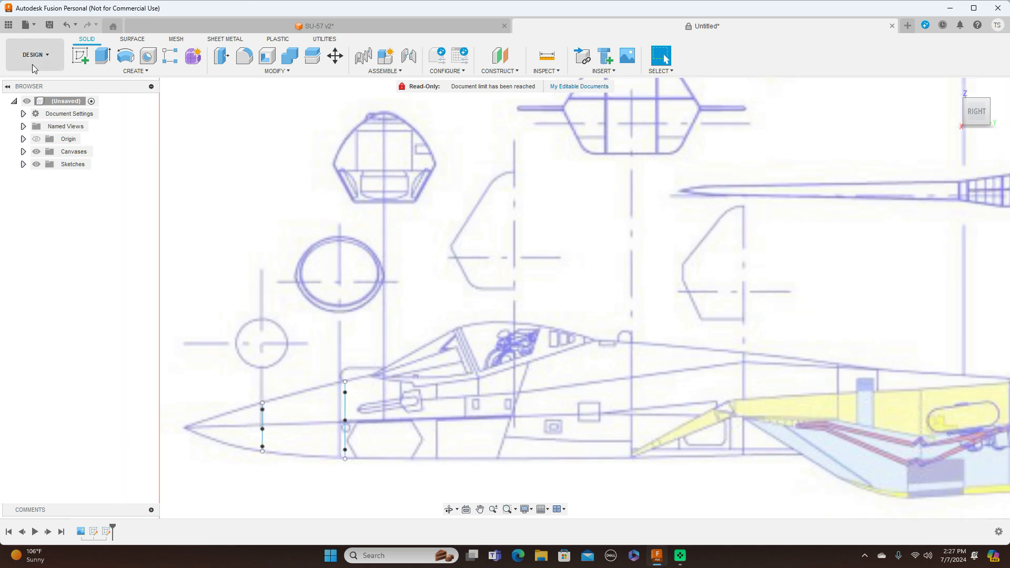
- Start a new sketch on the blueprint's plane for the third cross-section, above the front of the canopy
click(83, 56)
scroll(378, 153, up, 2)
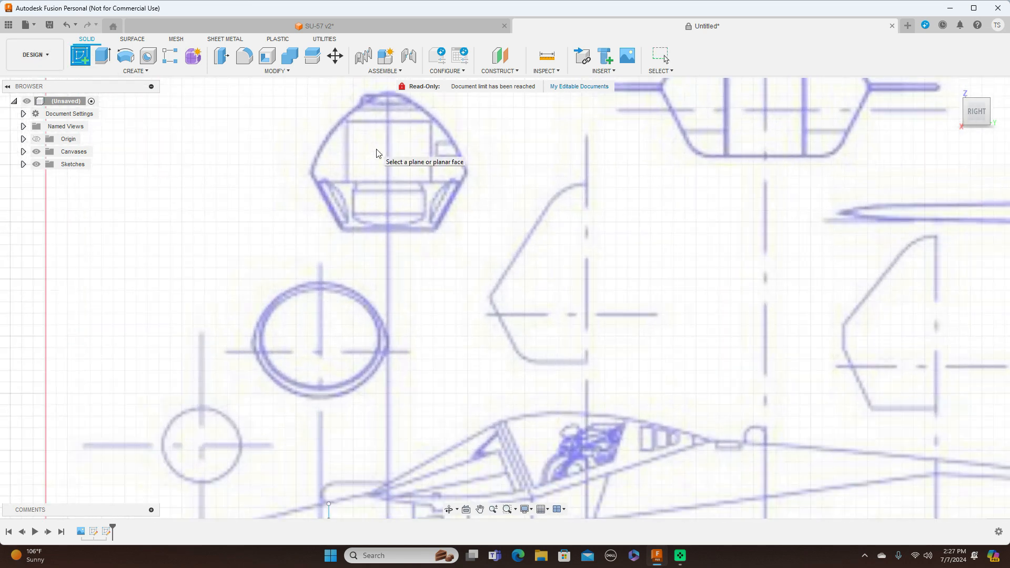
middle_drag(921, 373, 514, 169)
click(736, 284)
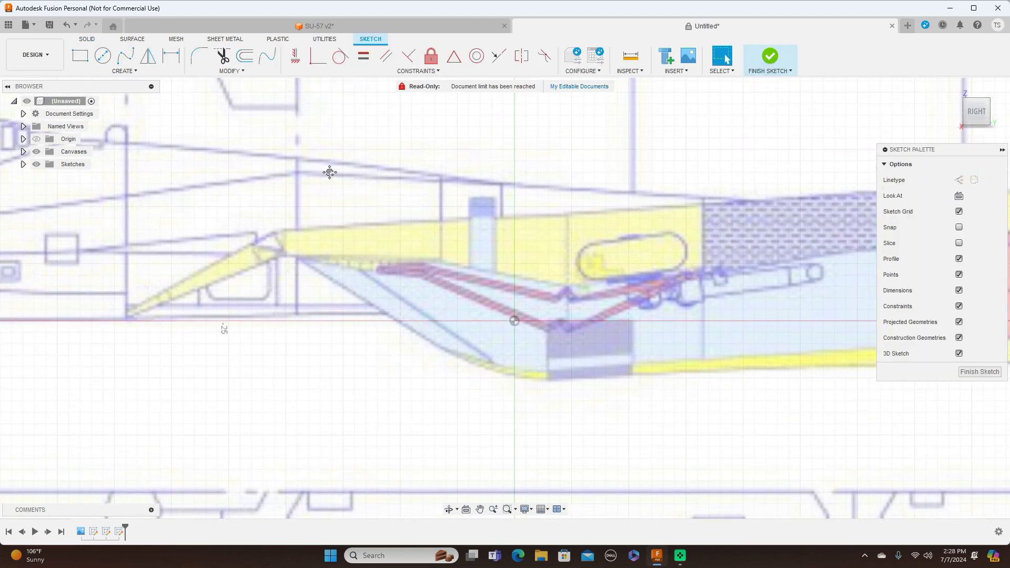
middle_drag(329, 171, 834, 398)
middle_drag(377, 197, 555, 291)
scroll(526, 259, up, 1)
middle_drag(526, 259, 586, 309)
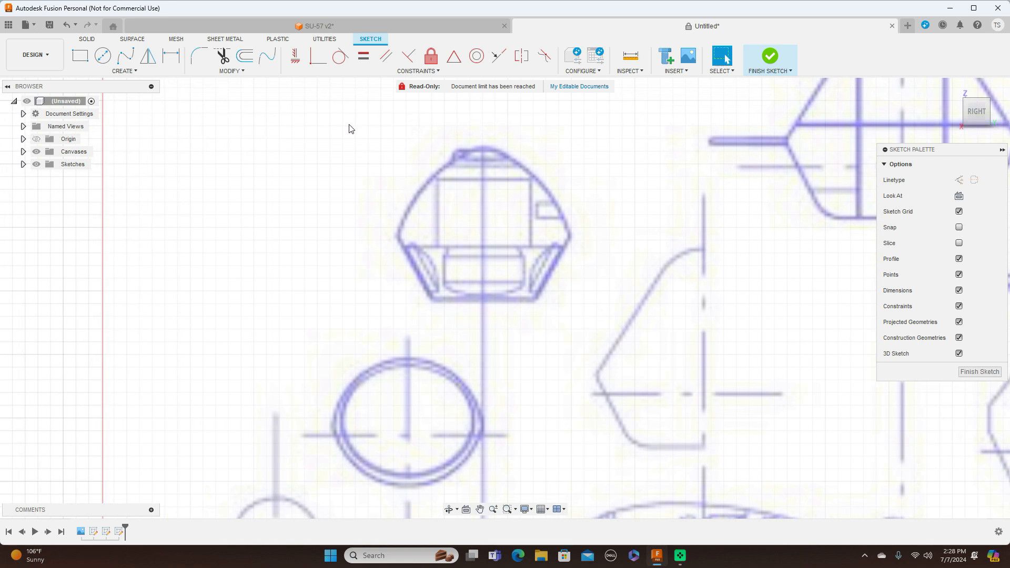
- Trace the third cross-section's upper right edge with a three-point fit point spline from top centre to widest corner, fitting its middle point to the outline
click(125, 55)
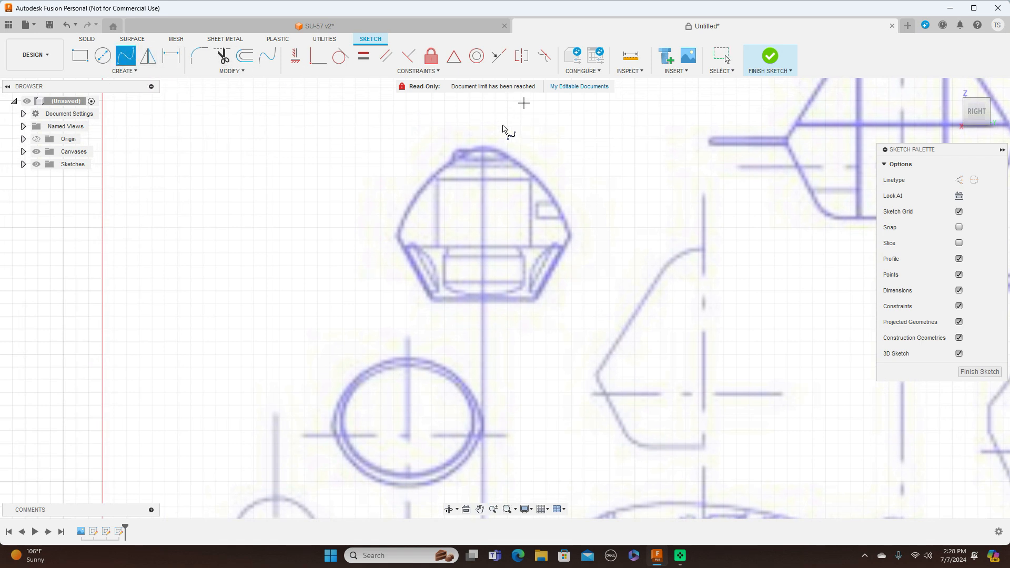
click(482, 147)
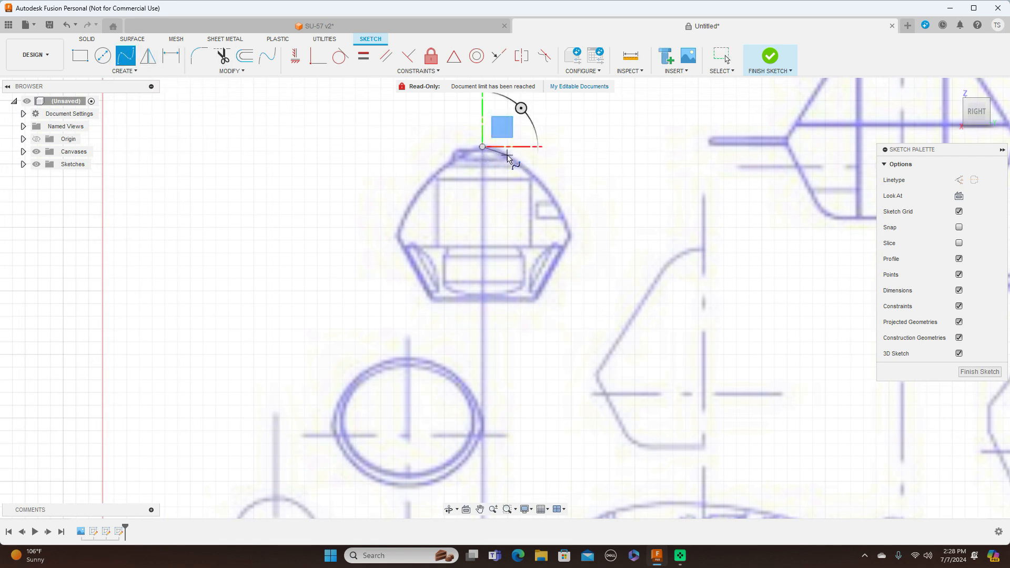
click(507, 155)
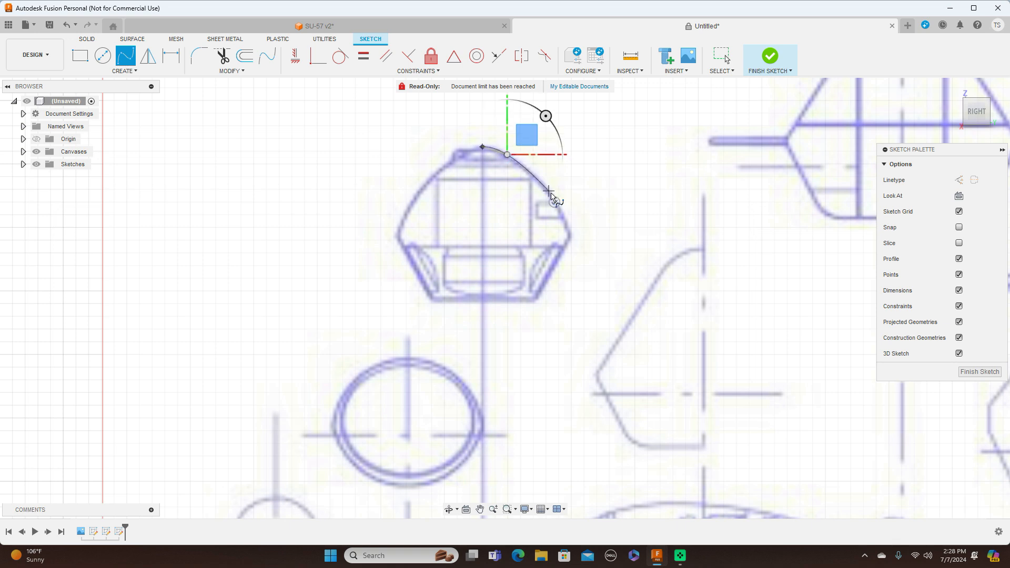
click(571, 234)
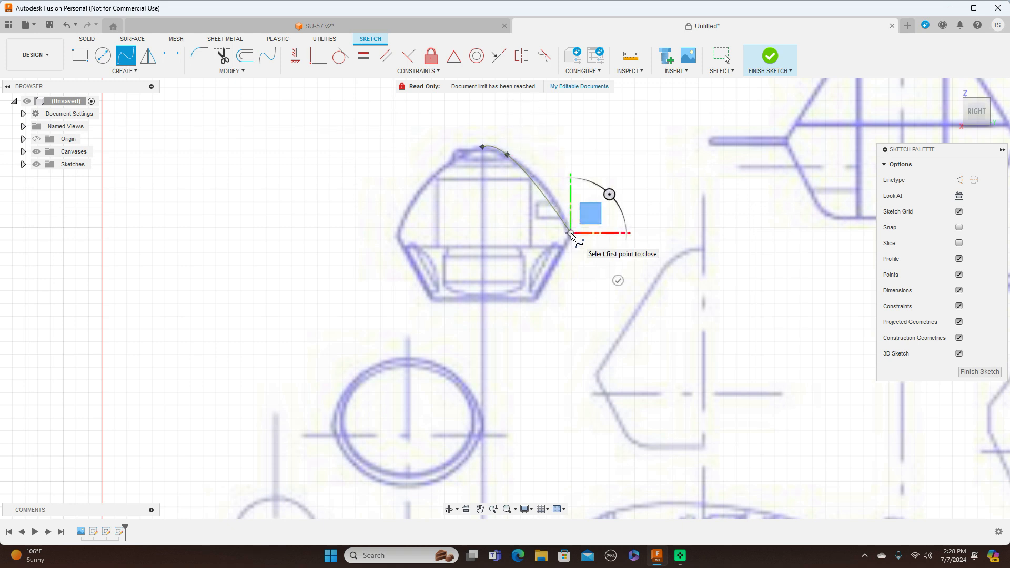
right_click(571, 234)
click(610, 233)
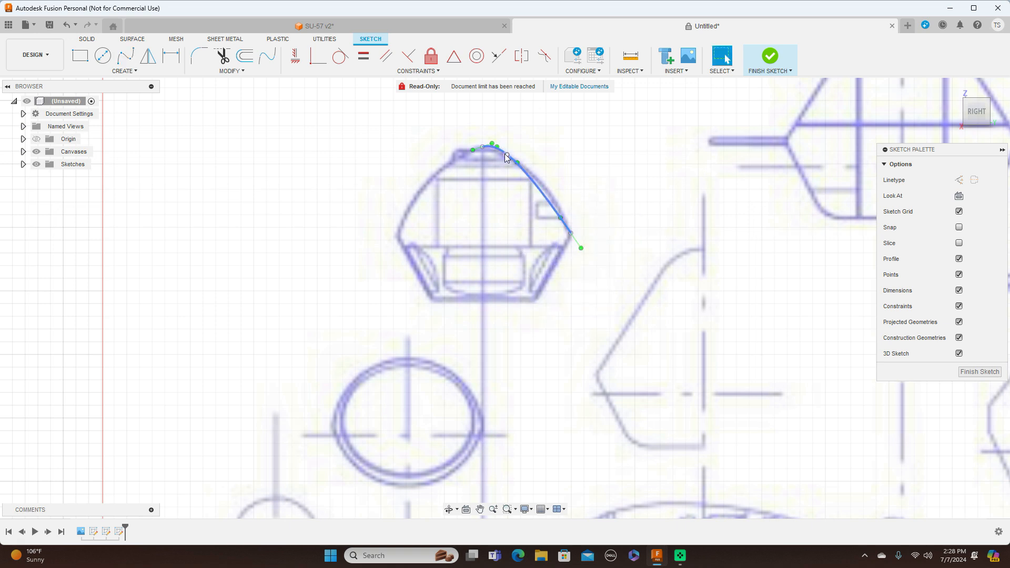
drag(508, 155, 522, 165)
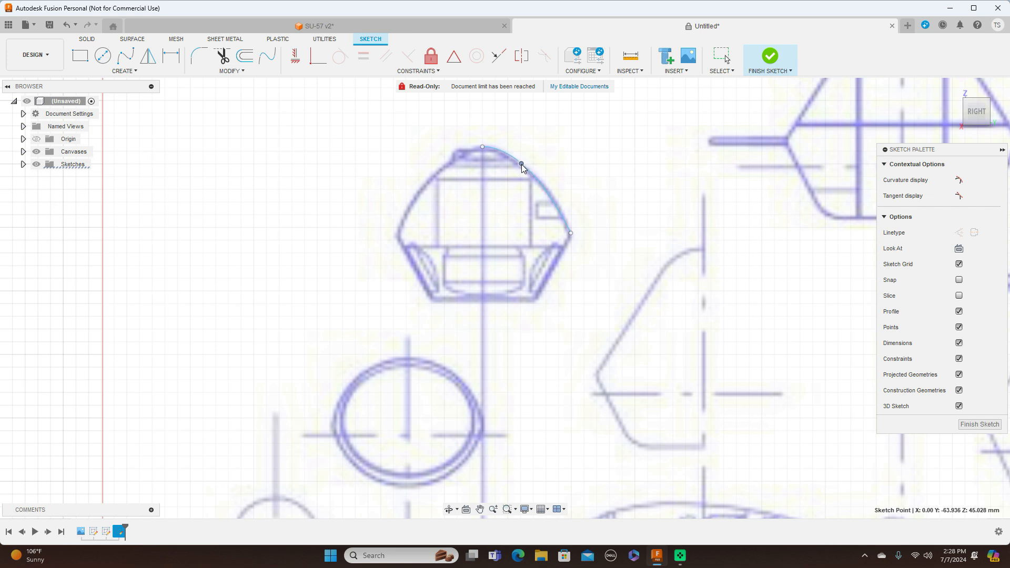
drag(521, 164, 521, 166)
- Draw two connected lines from the spline's lower end to the section's bottom right corner and along the base to its centreline
key(l)
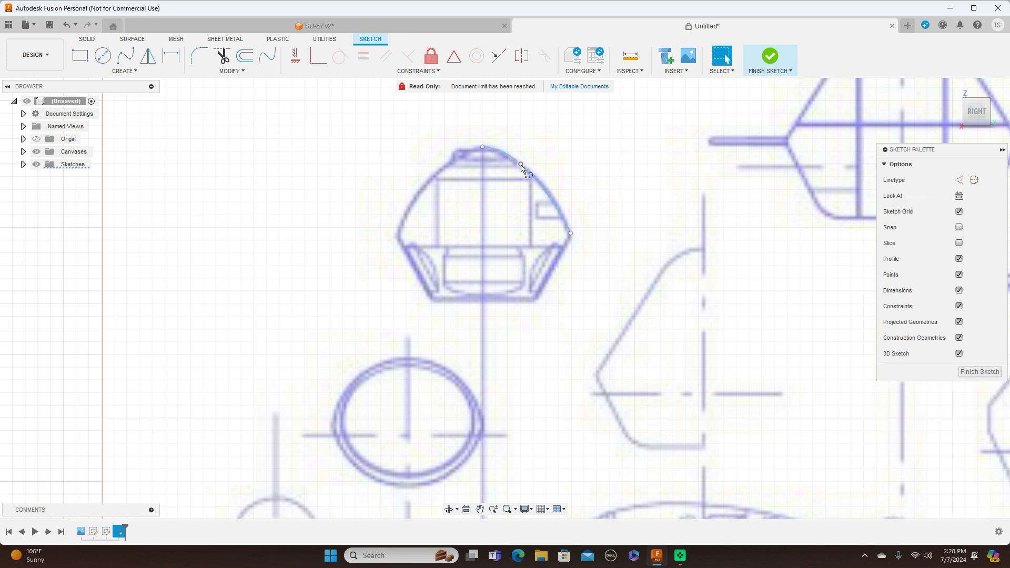
click(571, 233)
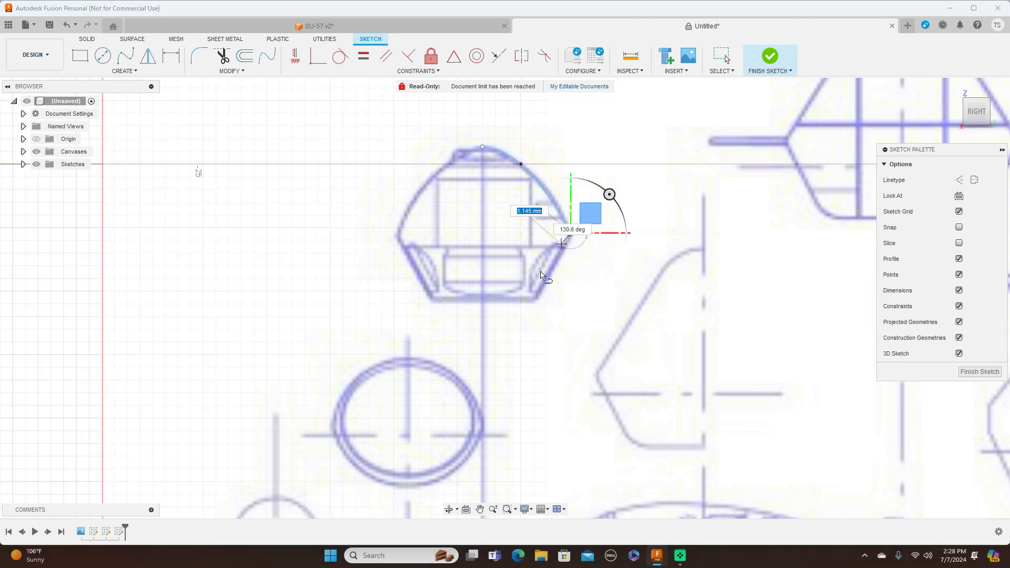
click(536, 301)
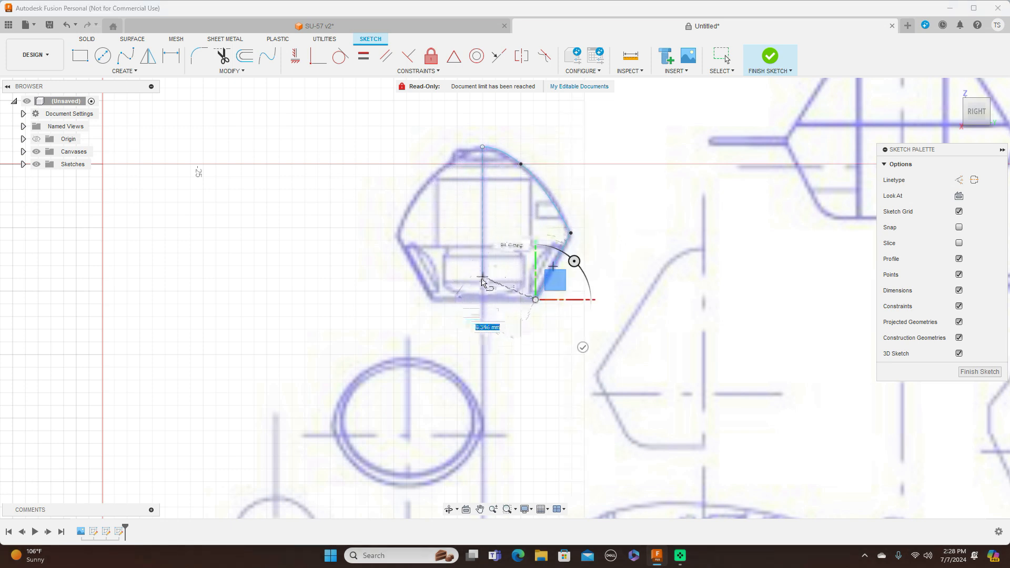
click(483, 300)
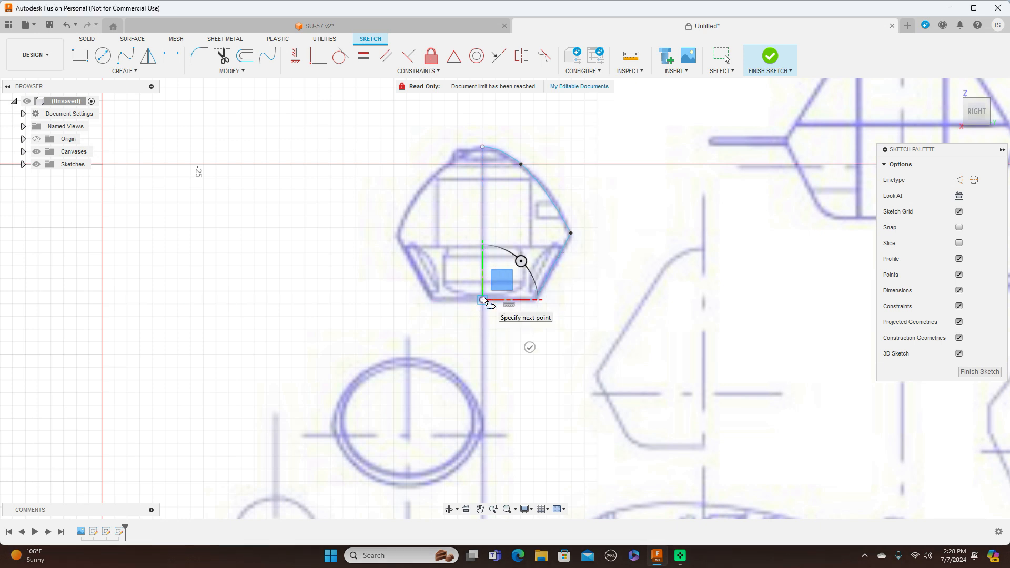
right_click(483, 299)
click(517, 294)
- Fillet the corner between the slanted line and the base line with a 1 mm radius, and finish the sketch
scroll(604, 311, up, 2)
scroll(605, 312, up, 2)
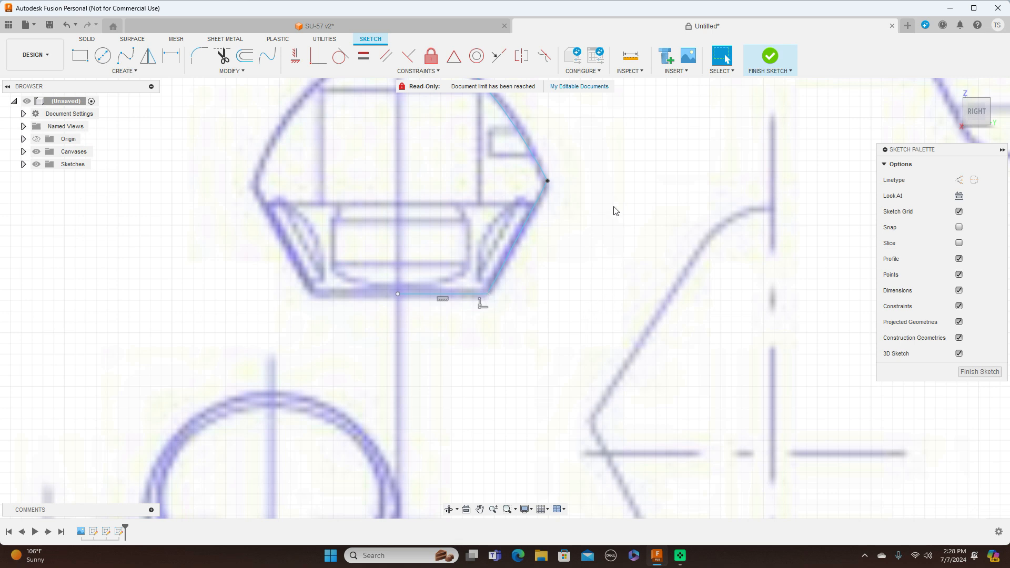
scroll(613, 181, down, 2)
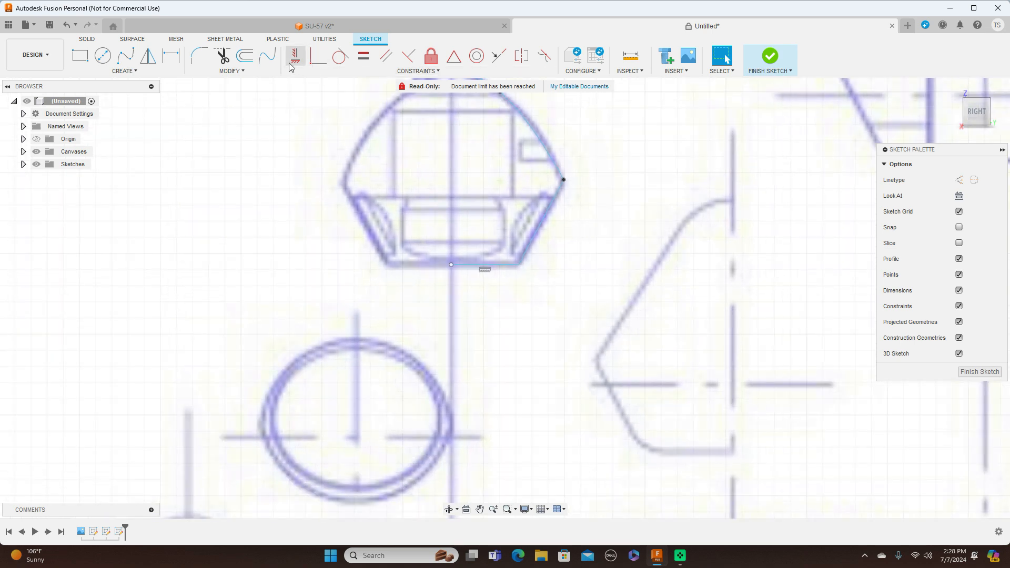
click(246, 72)
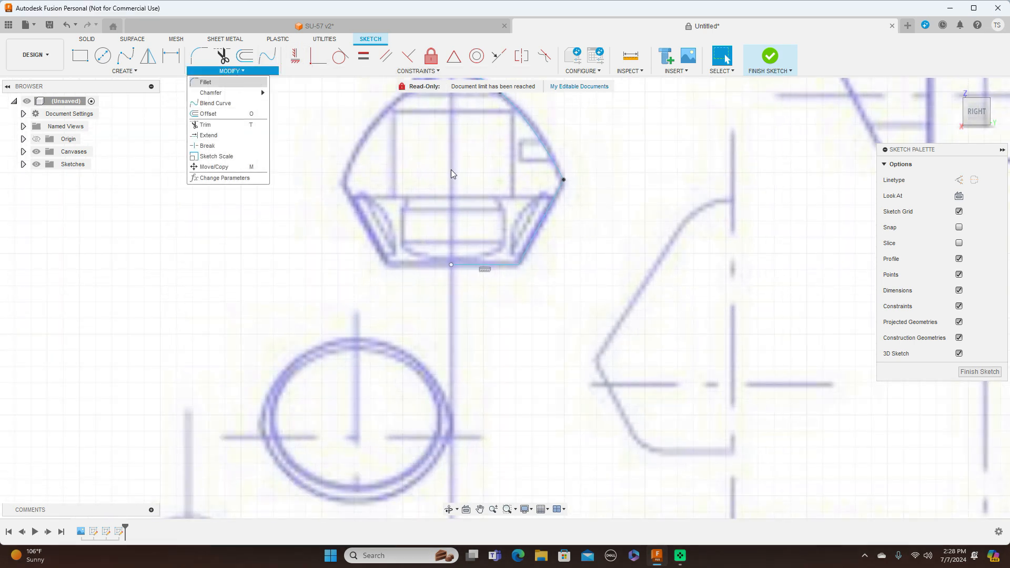
click(519, 268)
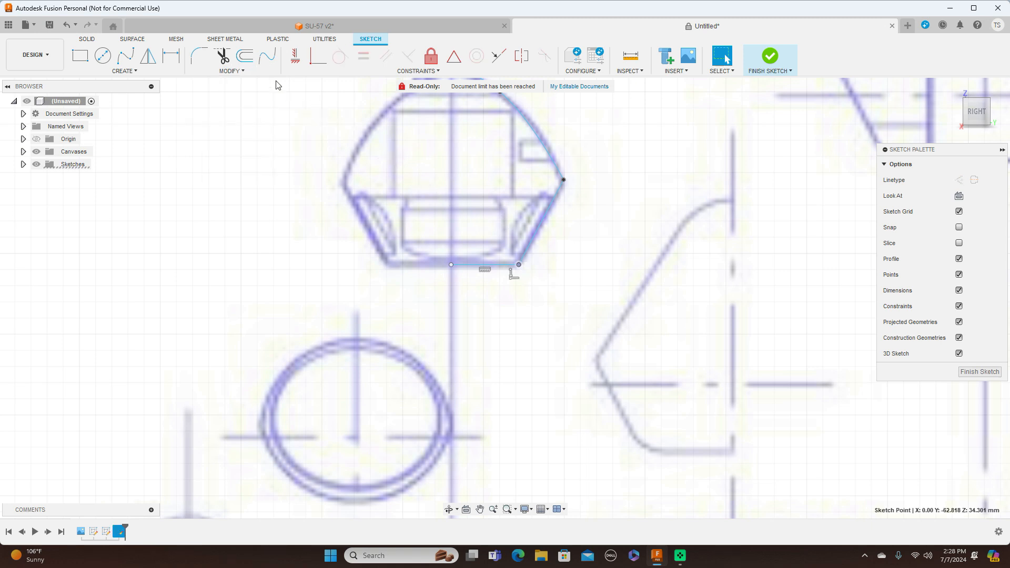
click(239, 74)
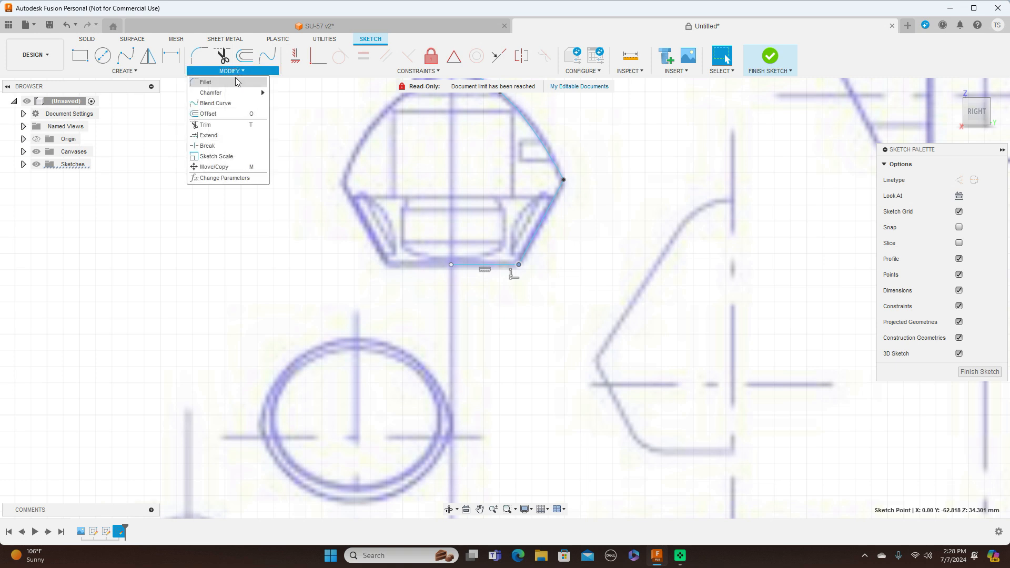
click(226, 82)
click(521, 269)
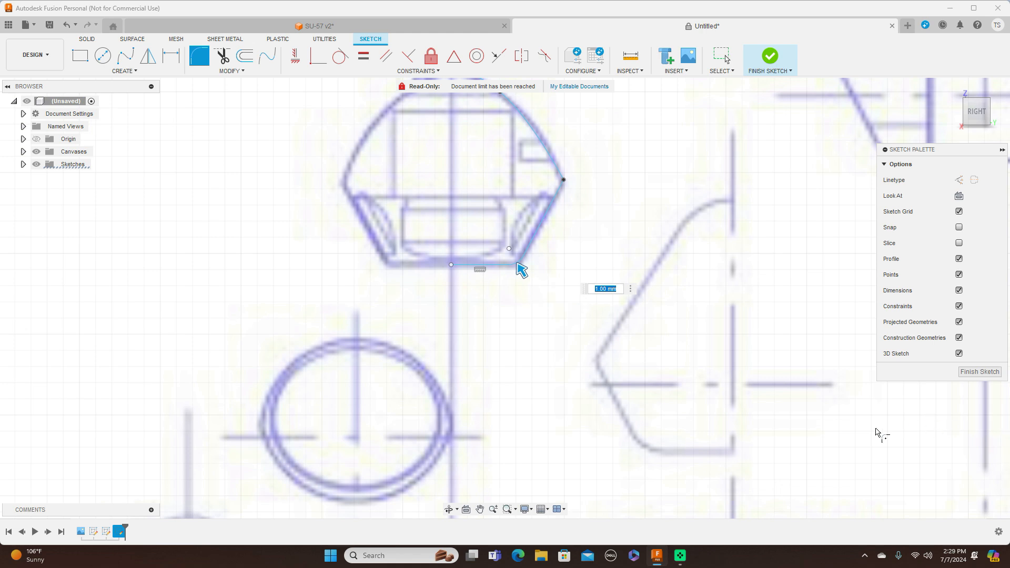
scroll(665, 412, up, 3)
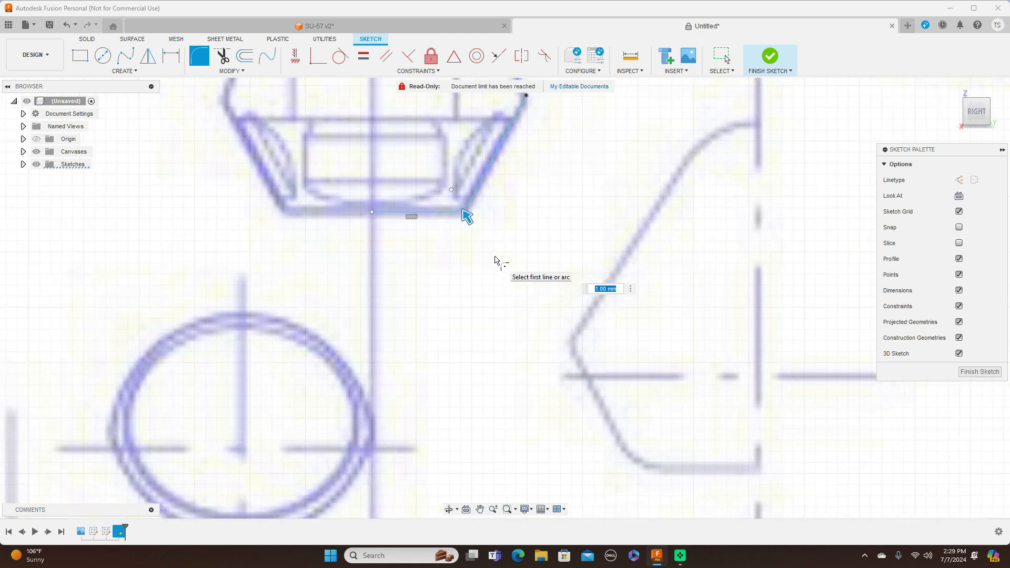
scroll(495, 260, up, 2)
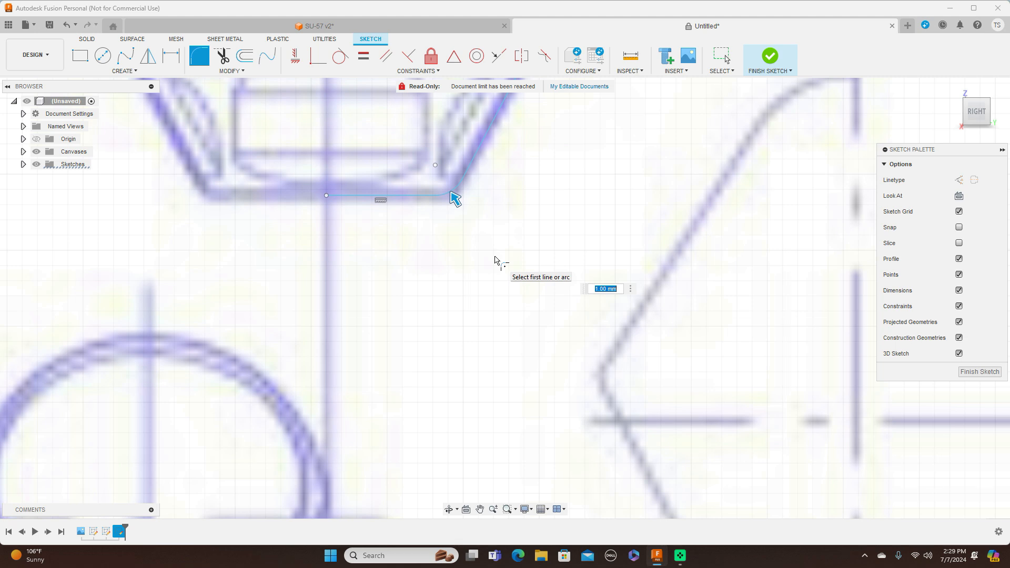
scroll(495, 260, down, 3)
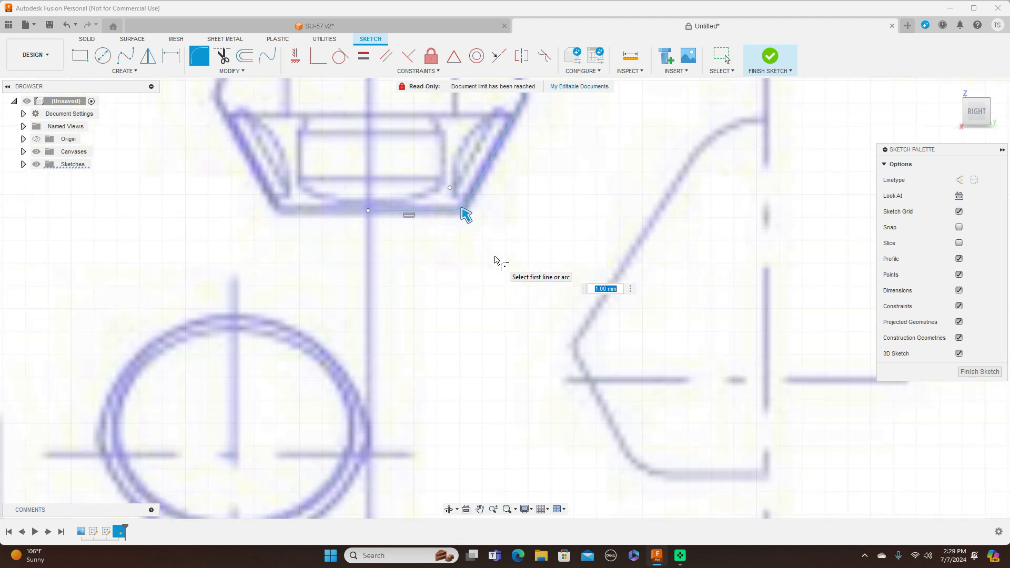
click(973, 374)
- Start a Move/Copy of sketch objects and select the third cross-section's top point, spline, slanted line, fillet arc and base line
scroll(677, 292, down, 1)
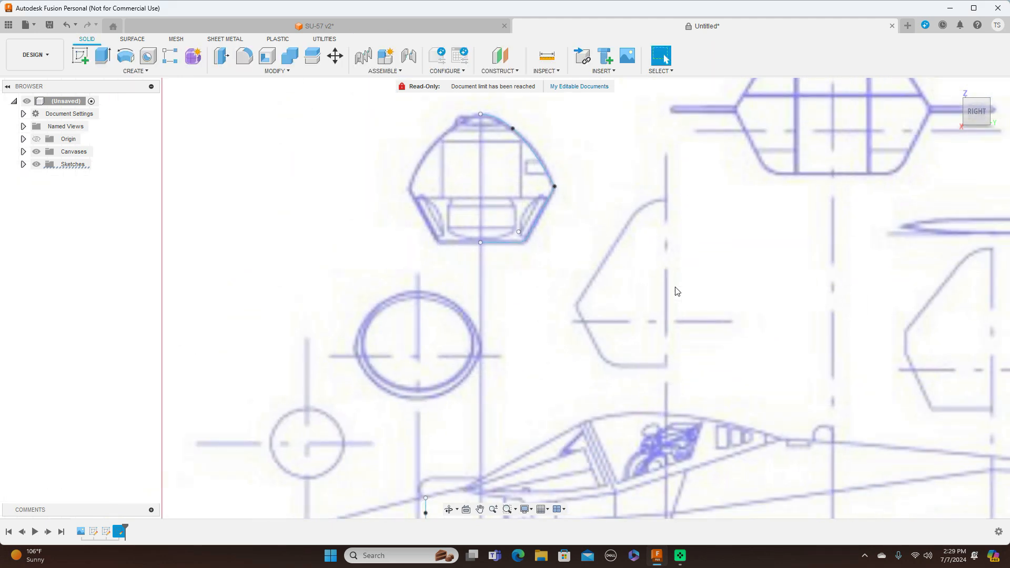
scroll(674, 284, down, 1)
middle_drag(685, 238, 686, 298)
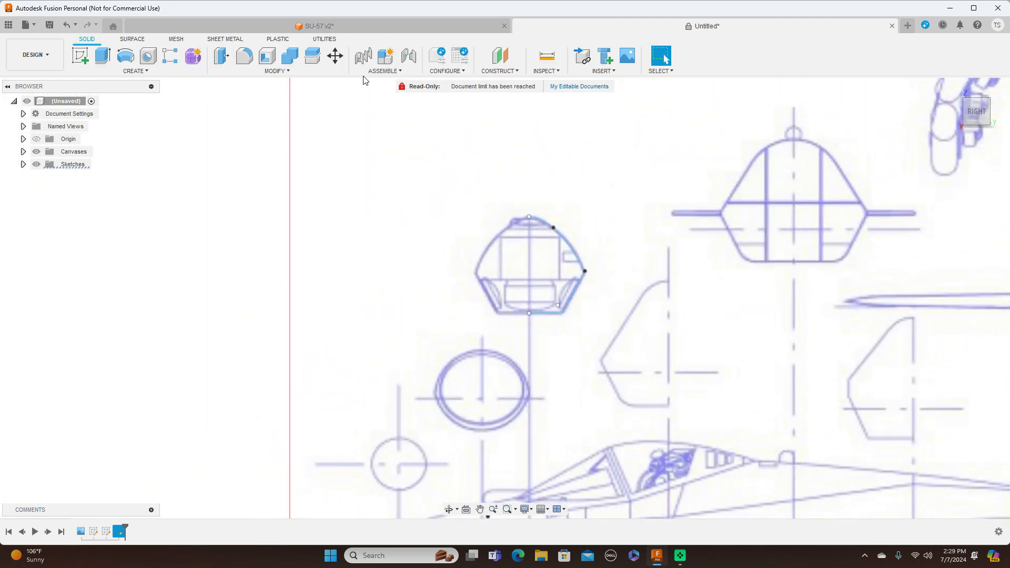
click(335, 56)
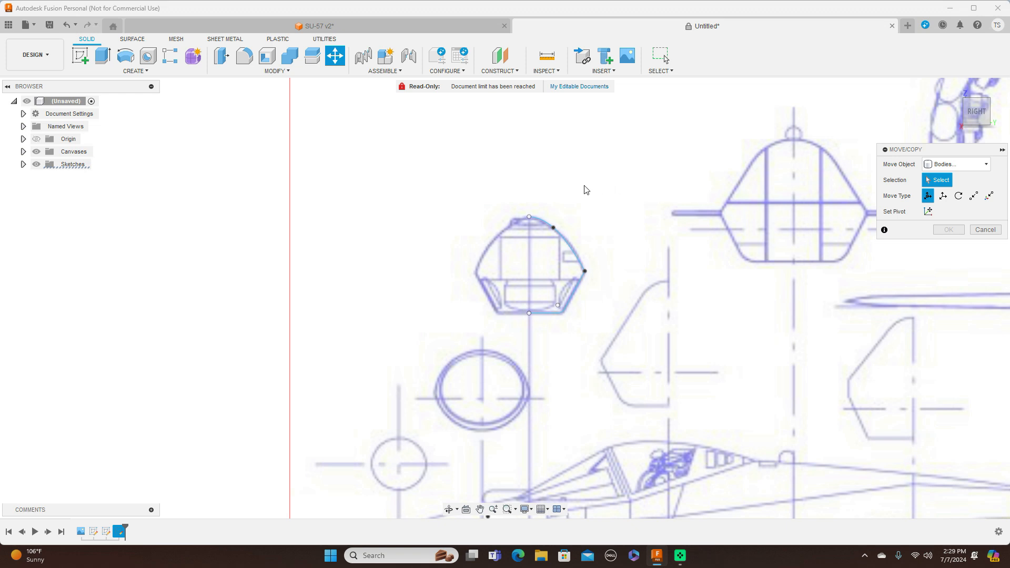
click(987, 164)
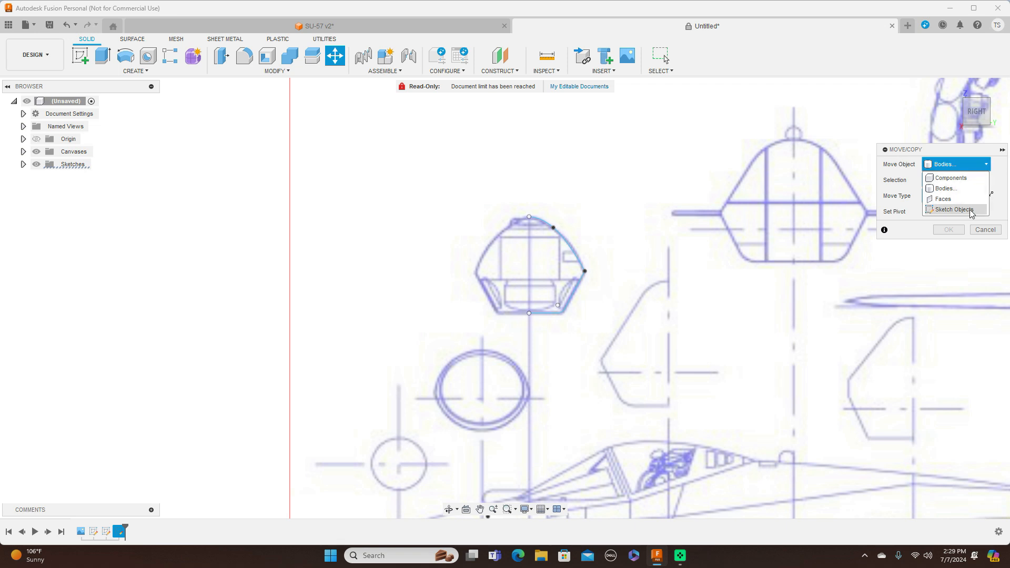
click(955, 210)
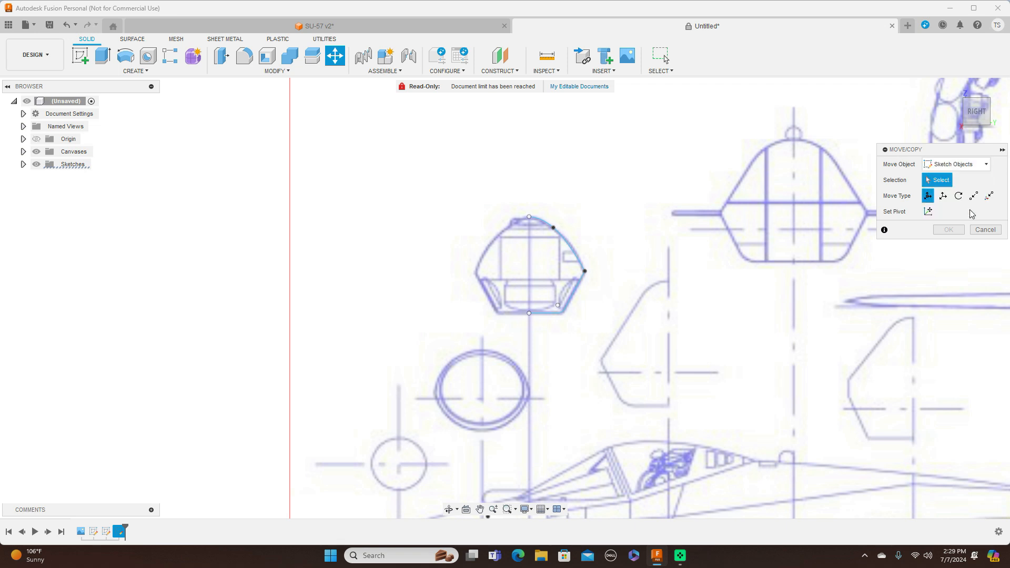
click(529, 217)
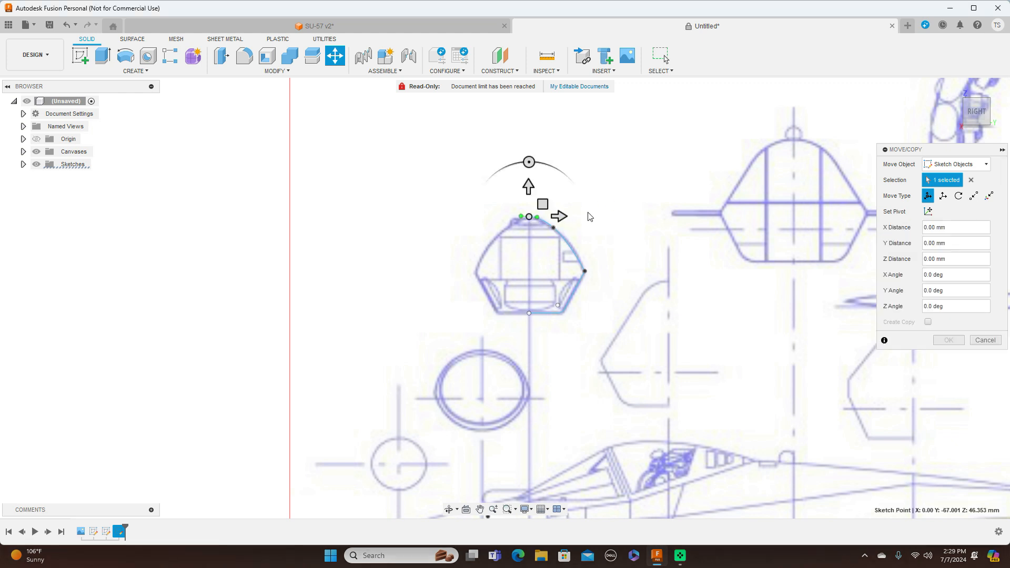
click(571, 241)
click(579, 285)
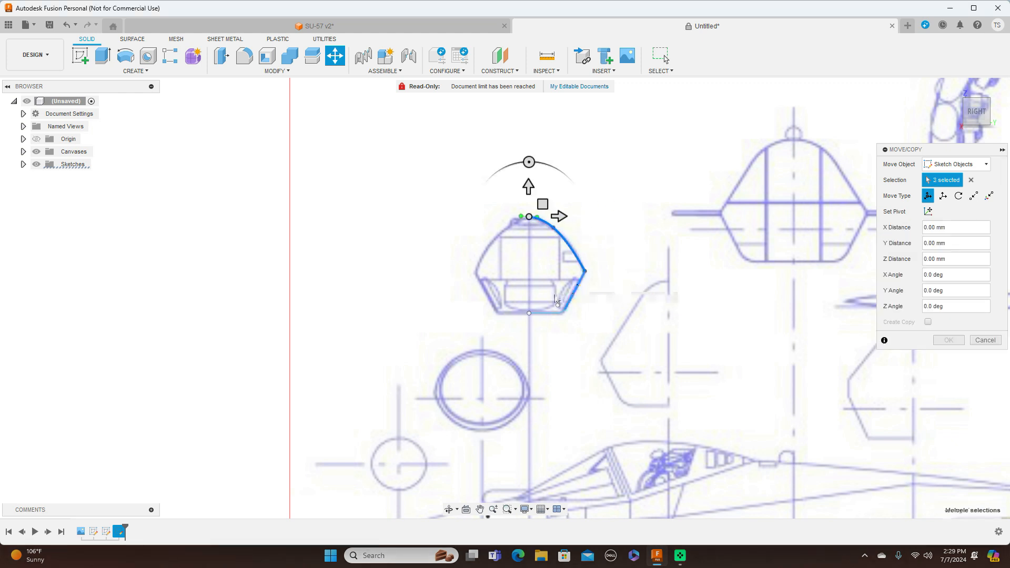
click(556, 314)
scroll(559, 318, up, 5)
click(573, 310)
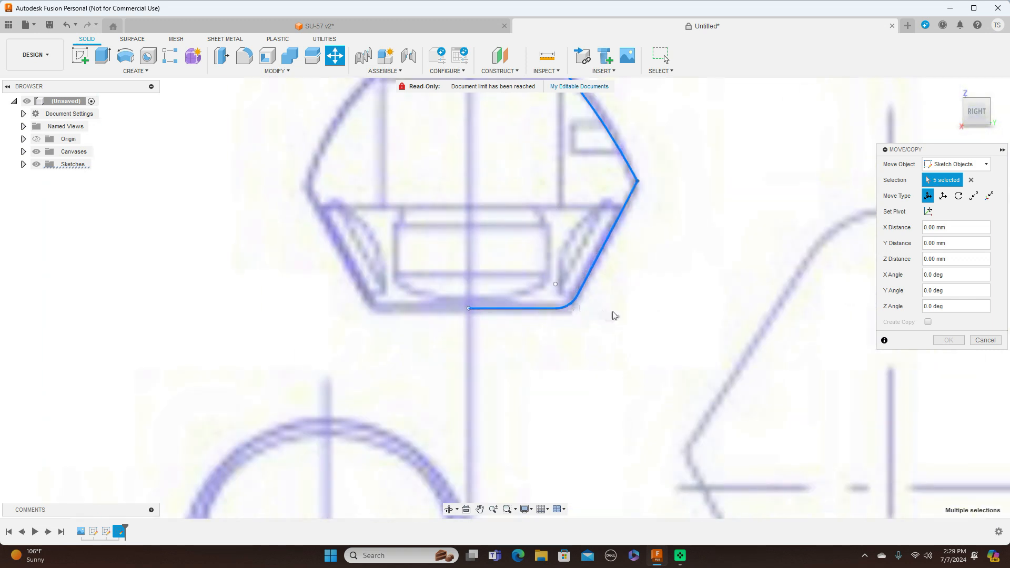
scroll(613, 316, down, 5)
mouse_move(712, 275)
middle_down()
mouse_move(699, 221)
mouse_move(634, 131)
middle_up()
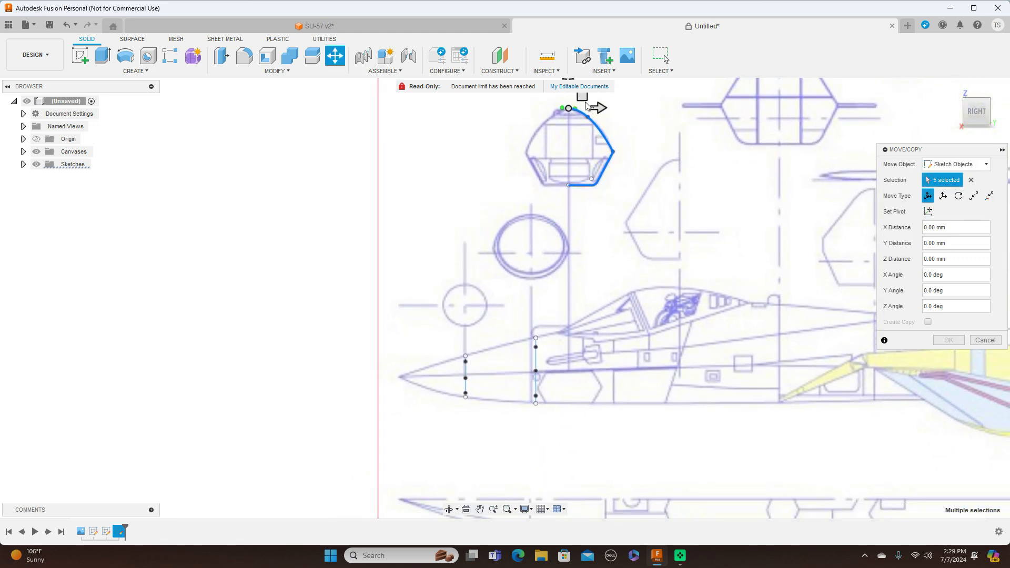
- Move the selected half profile 0.495 mm in X and -34.061 mm in Y onto its station at the front of the canopy
drag(587, 105, 588, 315)
scroll(626, 300, up, 3)
middle_drag(668, 300, 674, 238)
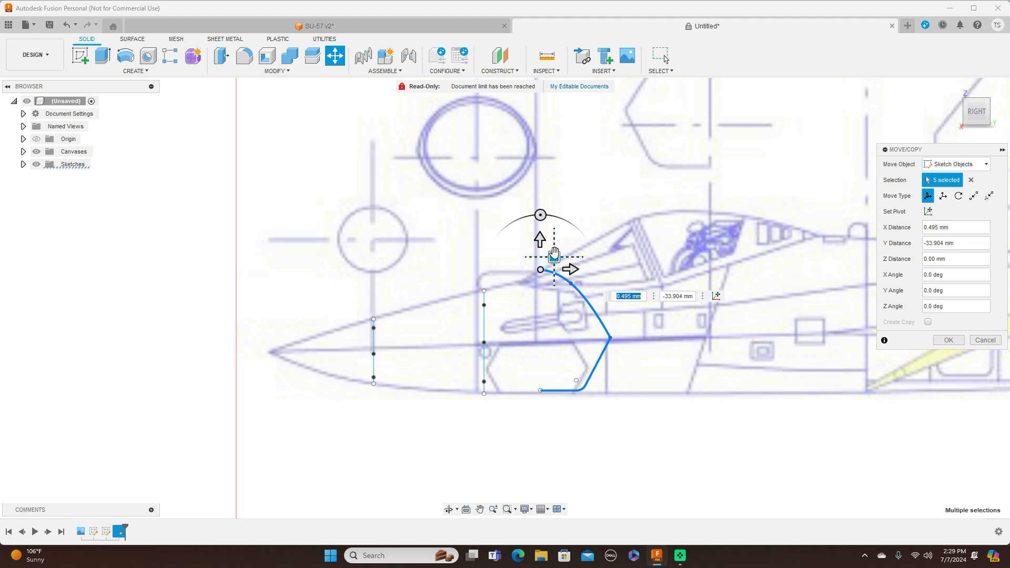
drag(554, 256, 554, 258)
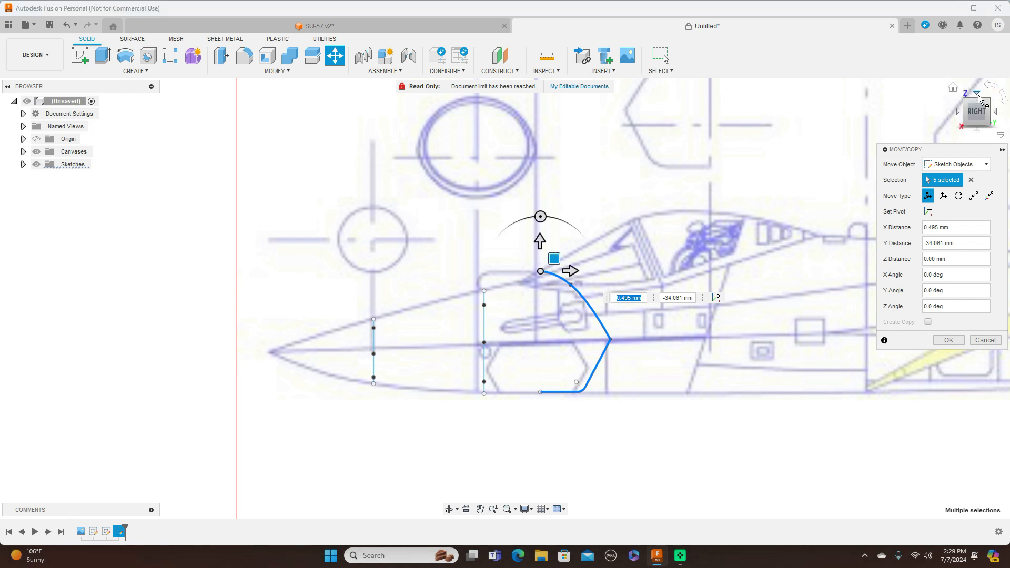
- Rotate the half profile about its vertical axis until it stands perpendicular to the blueprint, on the same side as the first two, and apply the move
click(977, 92)
drag(596, 299, 541, 368)
click(947, 341)
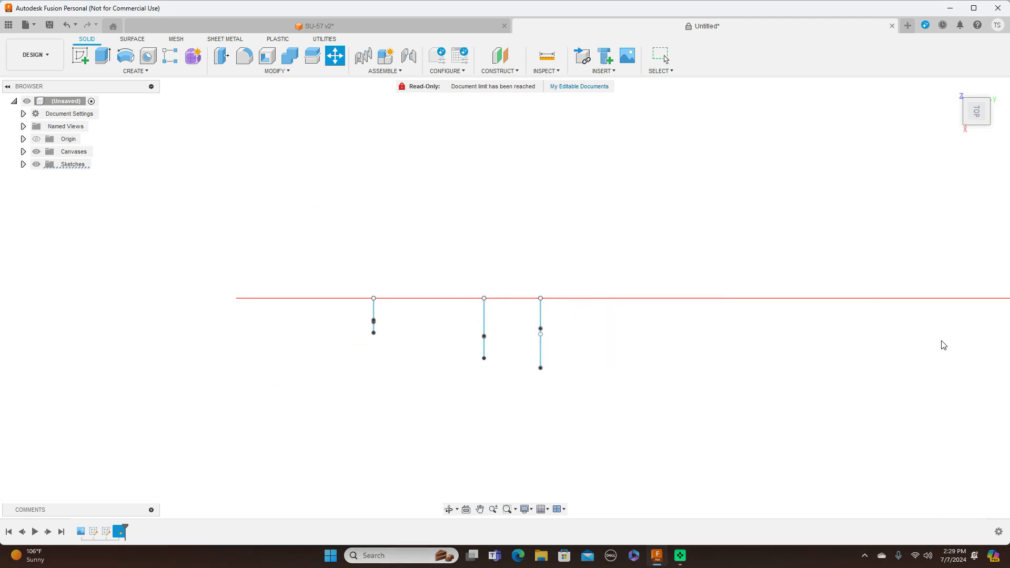
click(977, 125)
mouse_move(505, 299)
shift+middle_down()
mouse_move(616, 302)
mouse_move(626, 332)
mouse_move(508, 298)
shift+middle_up()
click(976, 115)
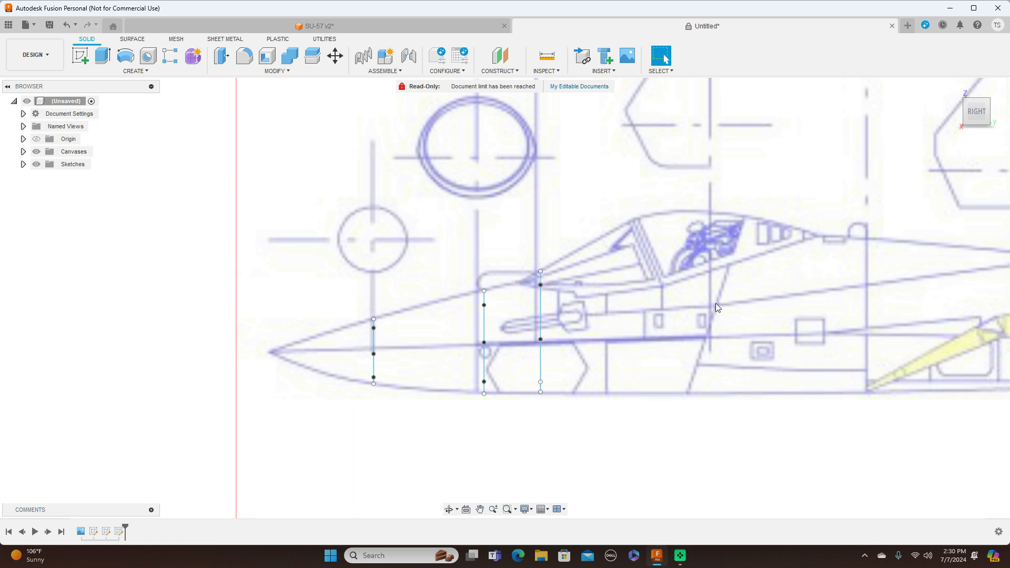
- Start a new sketch on the blueprint's plane for the fourth cross-section, the half outline above the canopy
scroll(716, 304, down, 5)
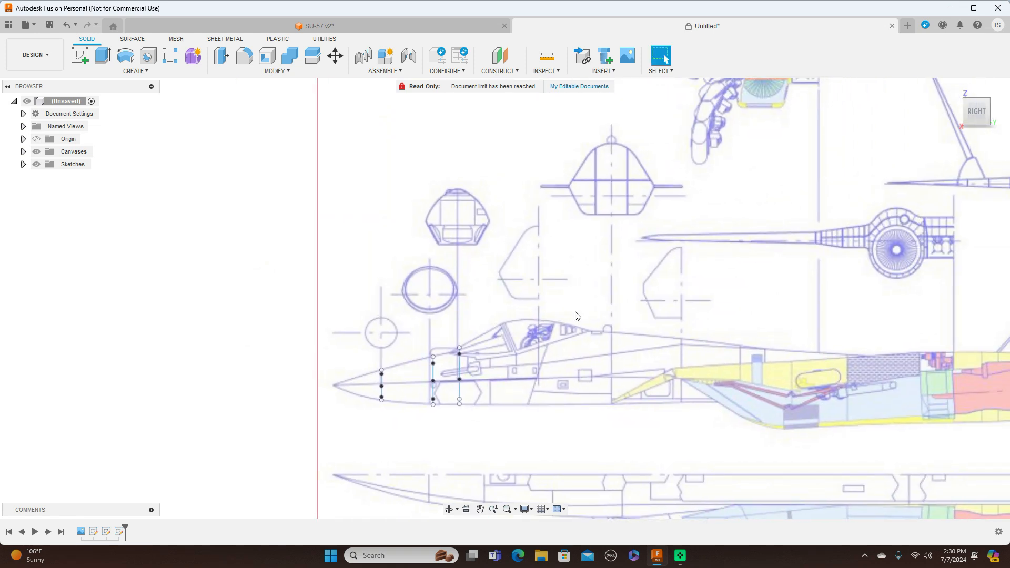
scroll(576, 315, up, 2)
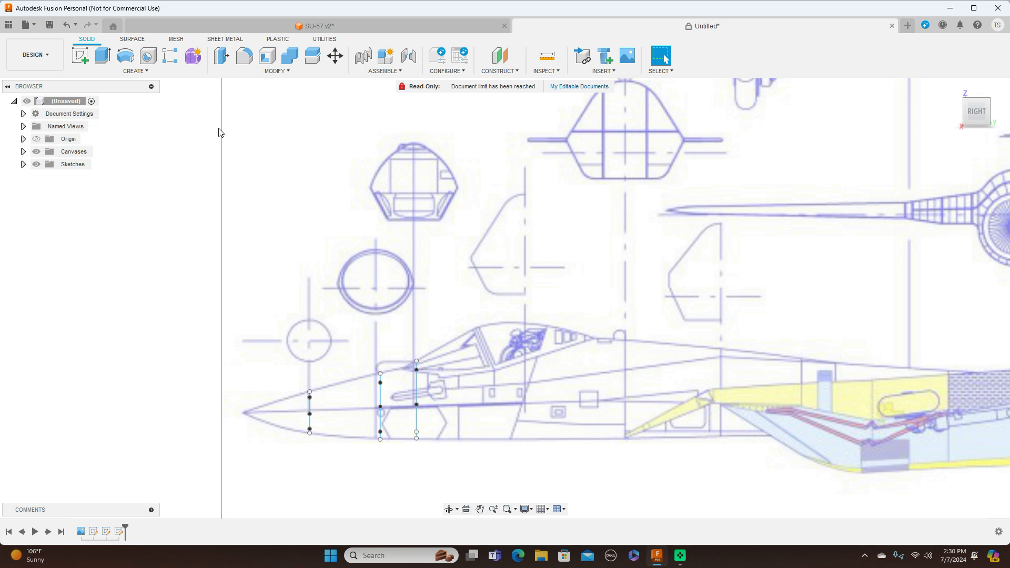
click(80, 55)
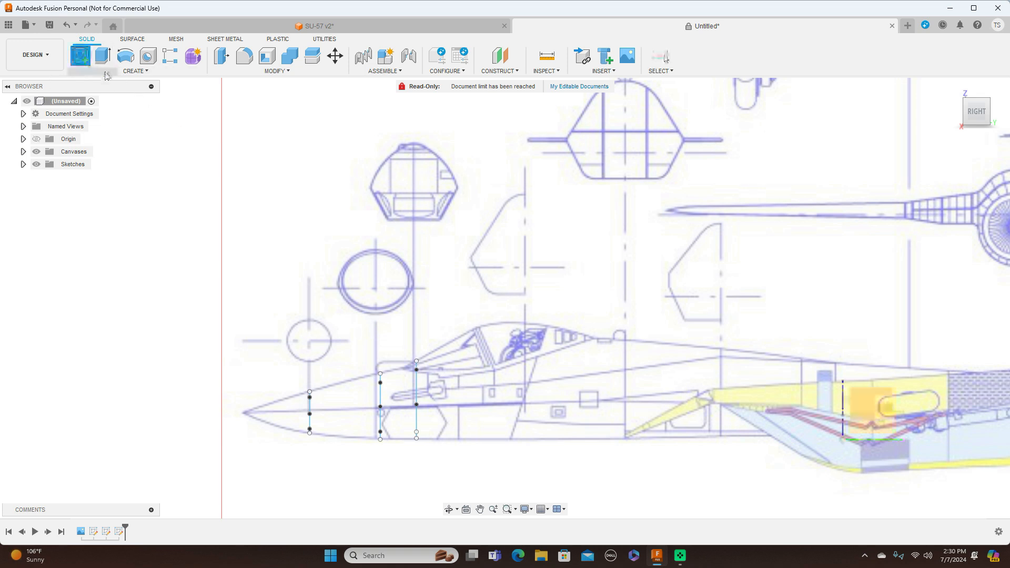
click(573, 248)
middle_drag(343, 235, 565, 333)
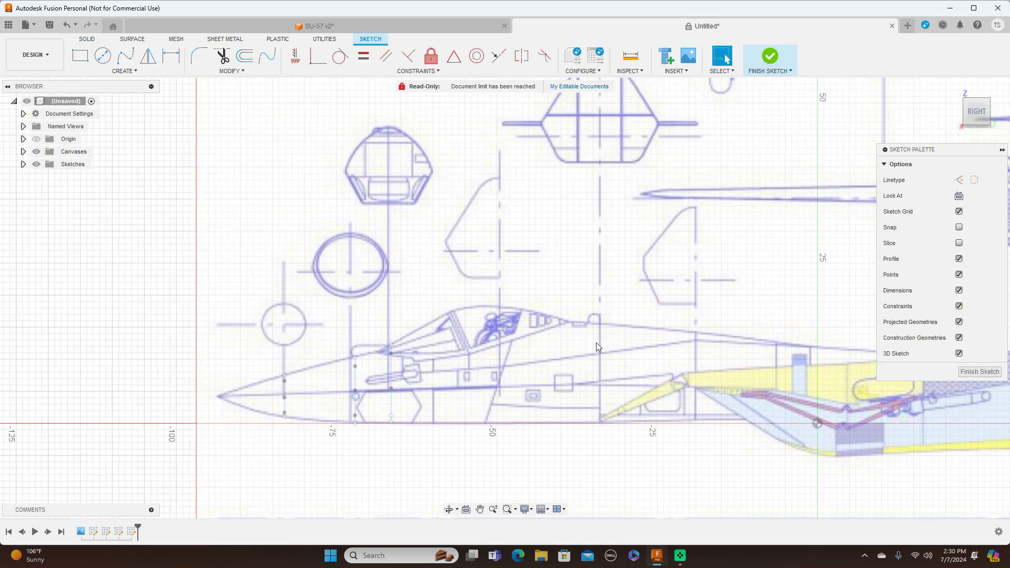
scroll(595, 343, up, 1)
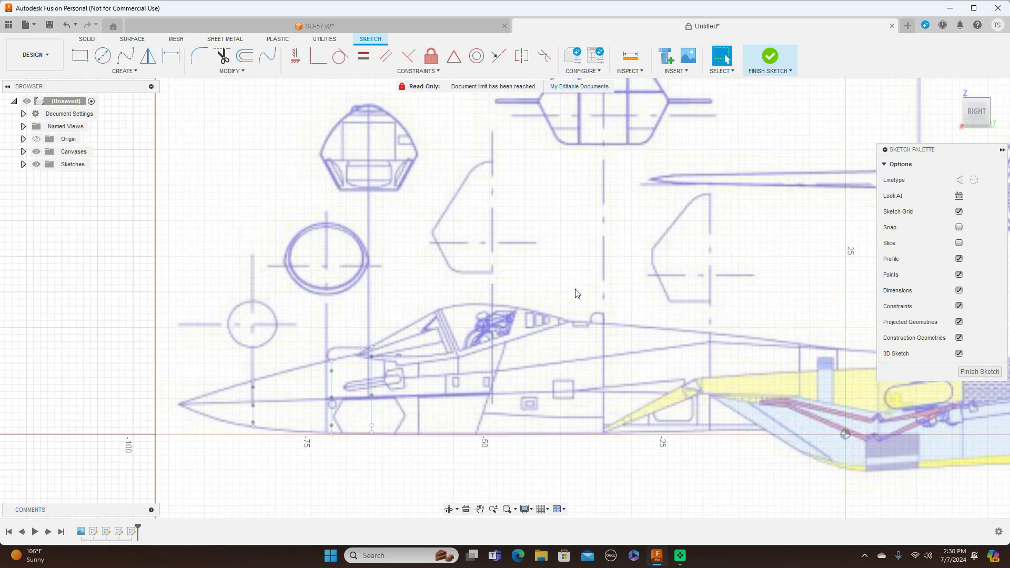
- Trace the fourth cross-section's upper left edge with a four-point fit point spline from top centre to widest corner, adjusting its second point to the outline
click(125, 55)
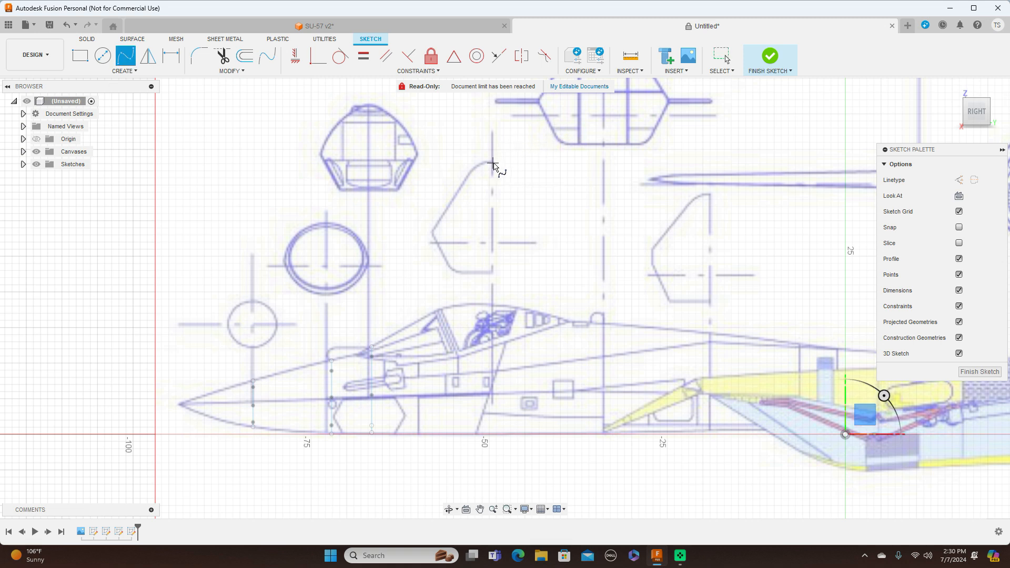
scroll(495, 164, up, 3)
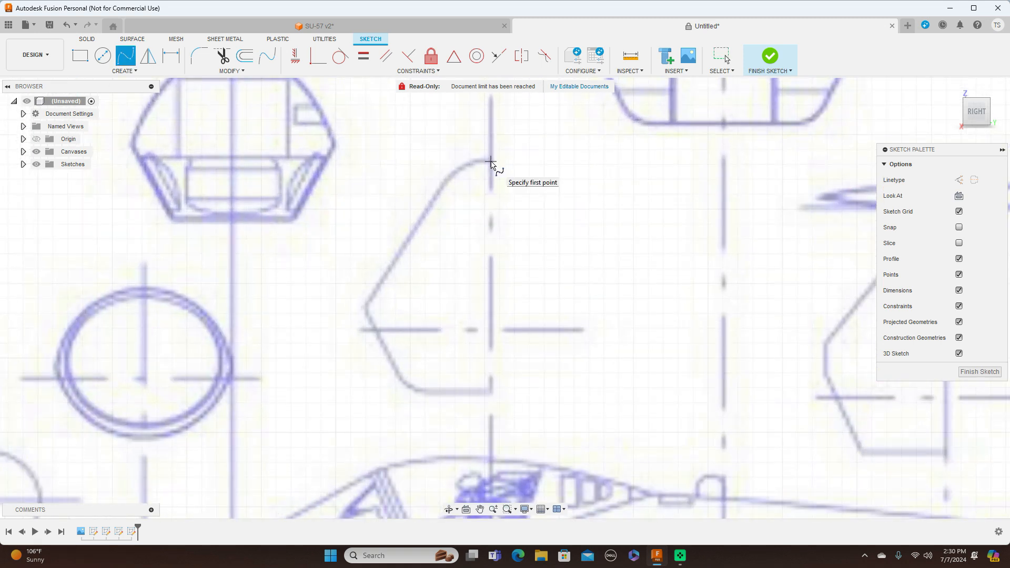
click(491, 161)
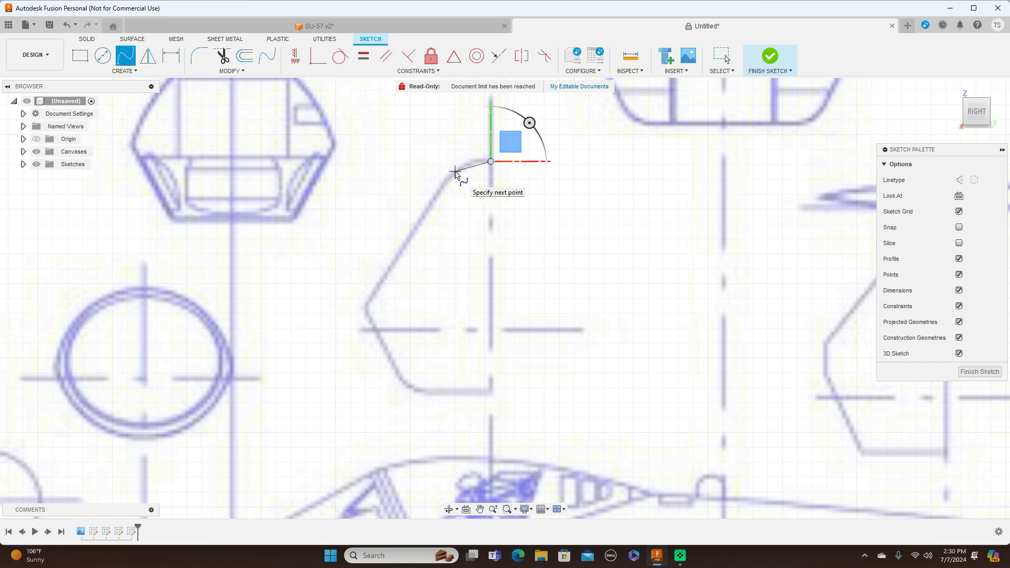
click(455, 171)
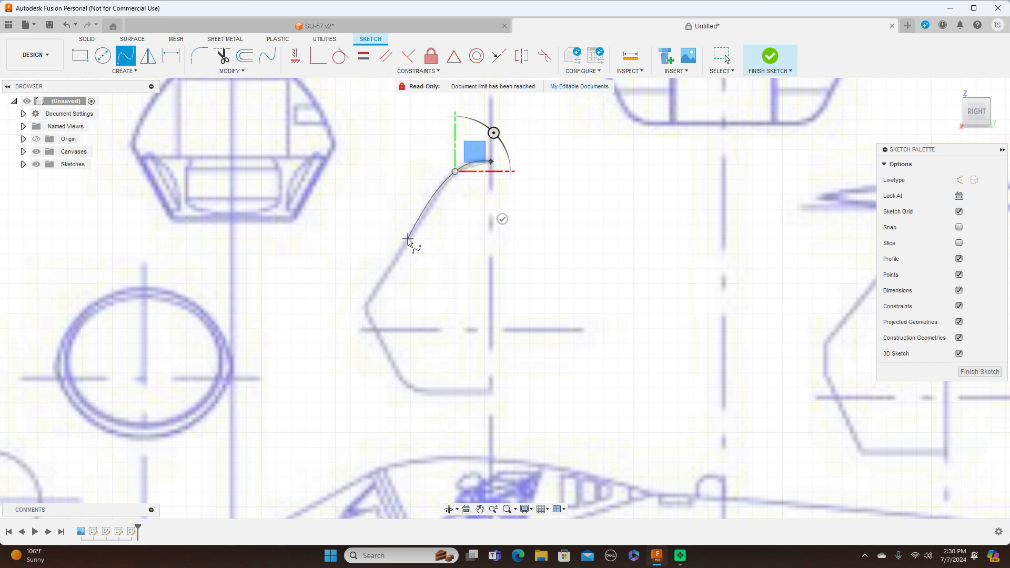
click(408, 239)
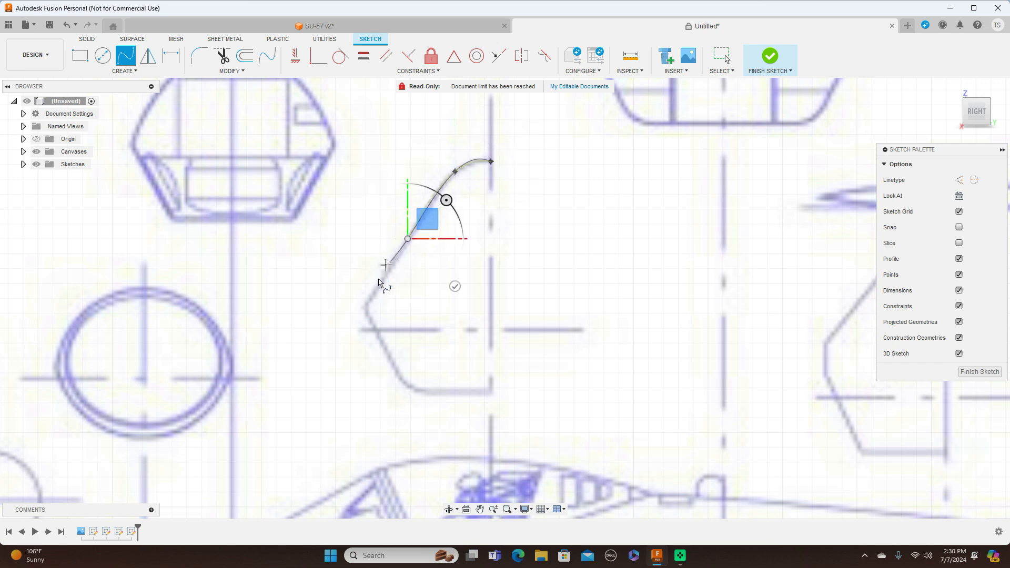
click(364, 307)
right_click(365, 307)
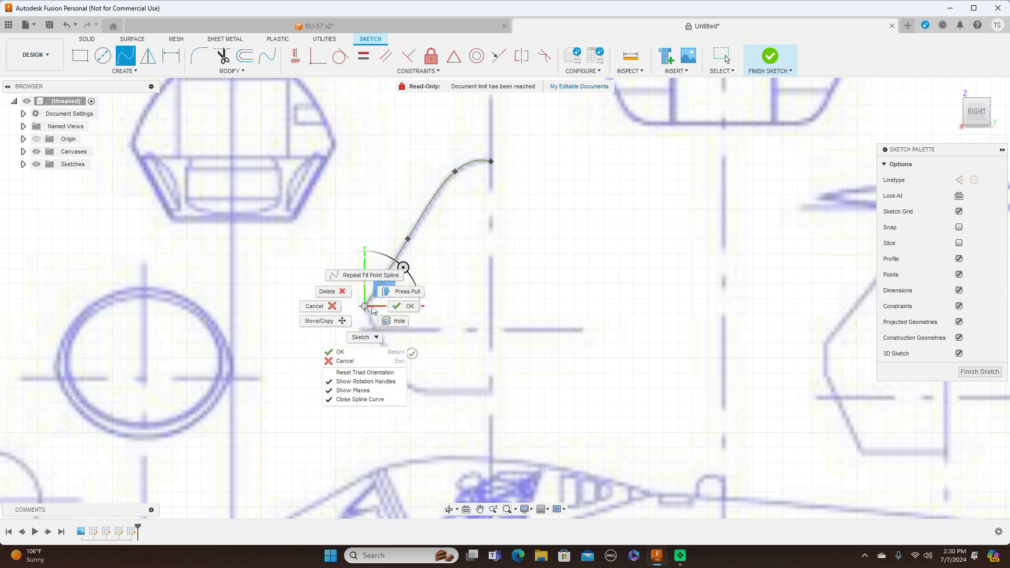
click(406, 306)
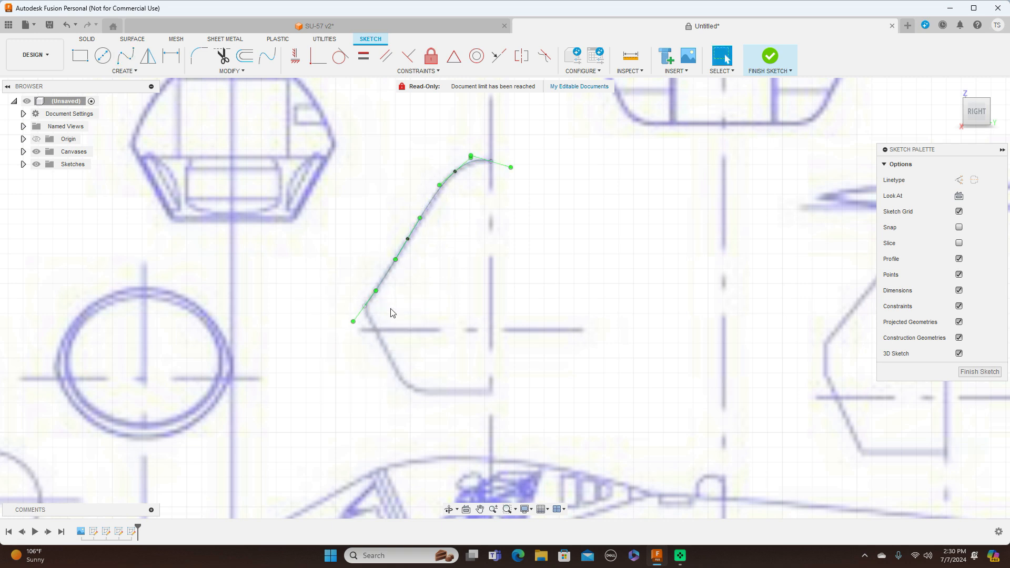
click(455, 172)
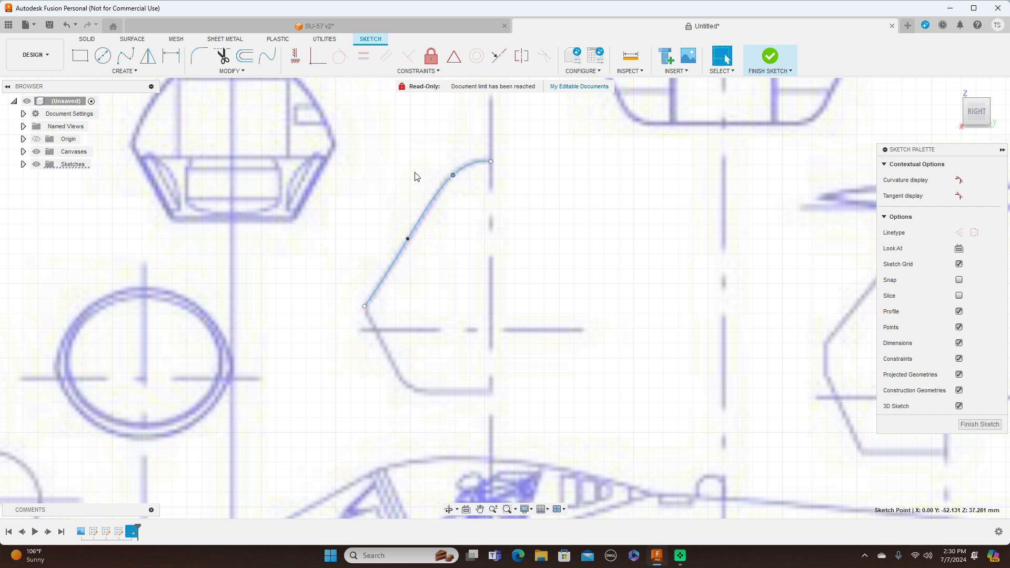
- Draw two connected lines from the spline's lower end to the bottom left corner and horizontally to the centreline, aligning the base line with the outline
key(l)
click(365, 305)
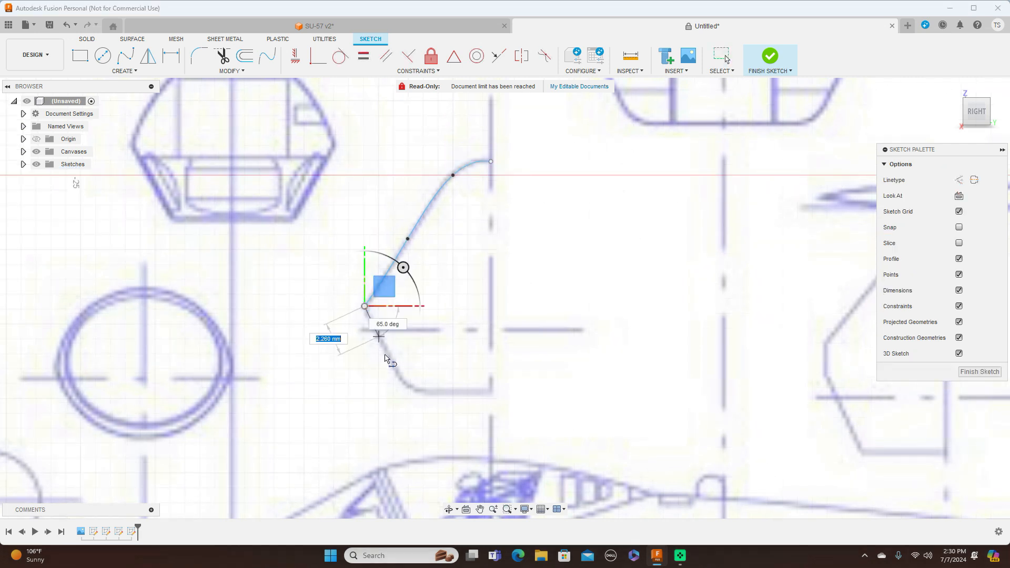
click(408, 388)
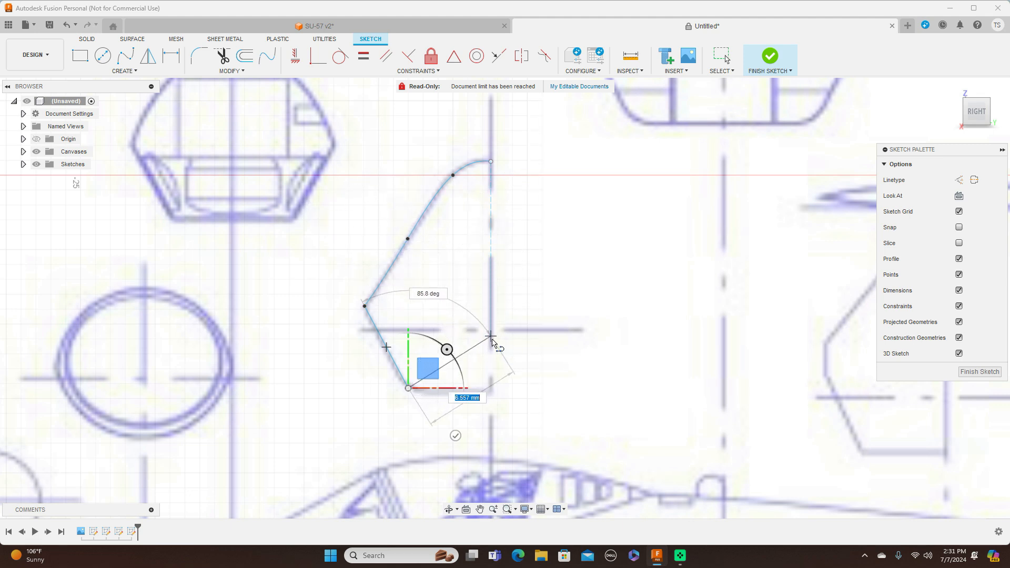
click(491, 389)
right_click(491, 388)
click(527, 386)
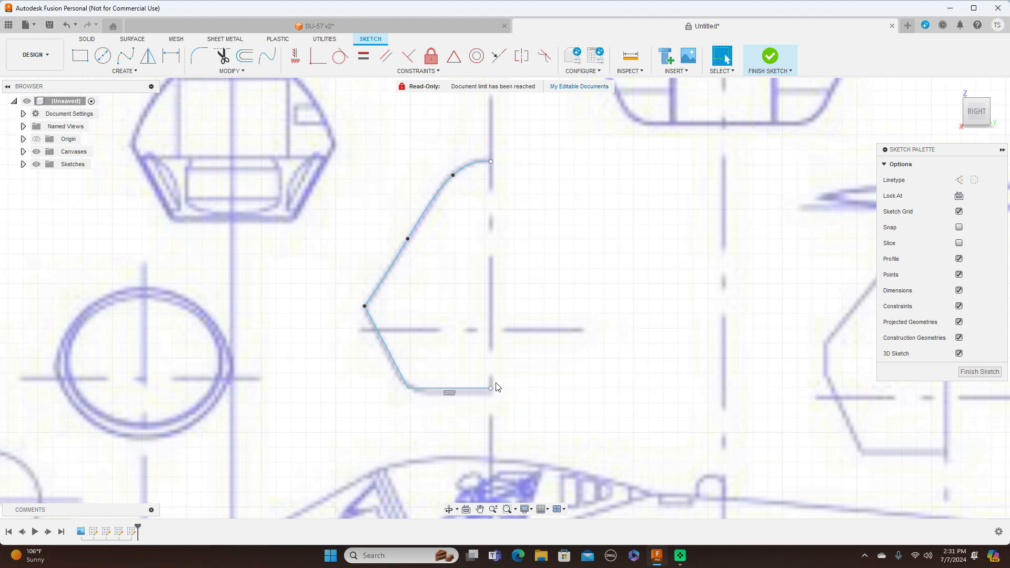
drag(455, 390, 457, 394)
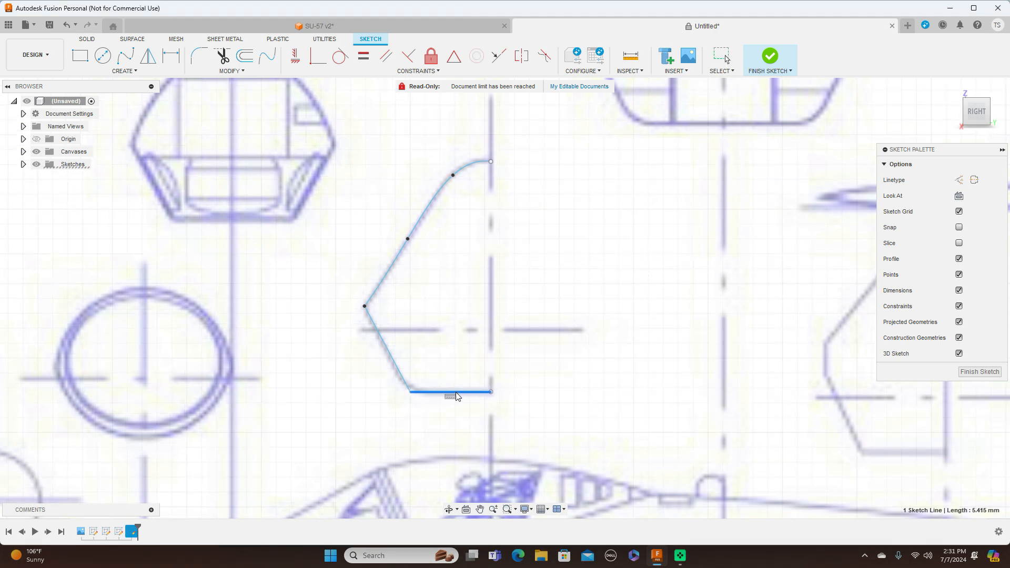
click(572, 272)
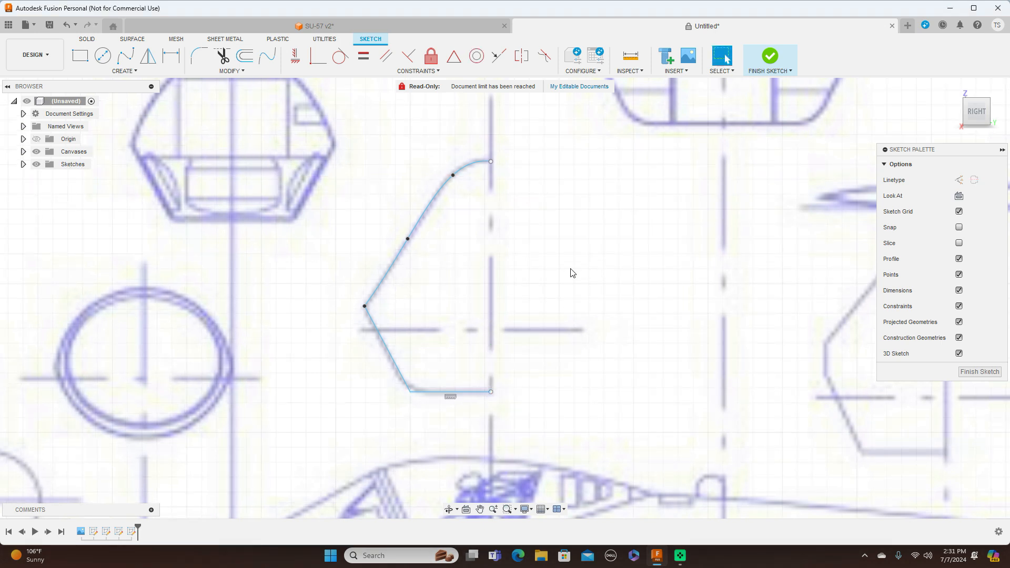
- Fillet the fourth cross-section's bottom left corner with a 1 mm radius and finish the sketch
click(199, 55)
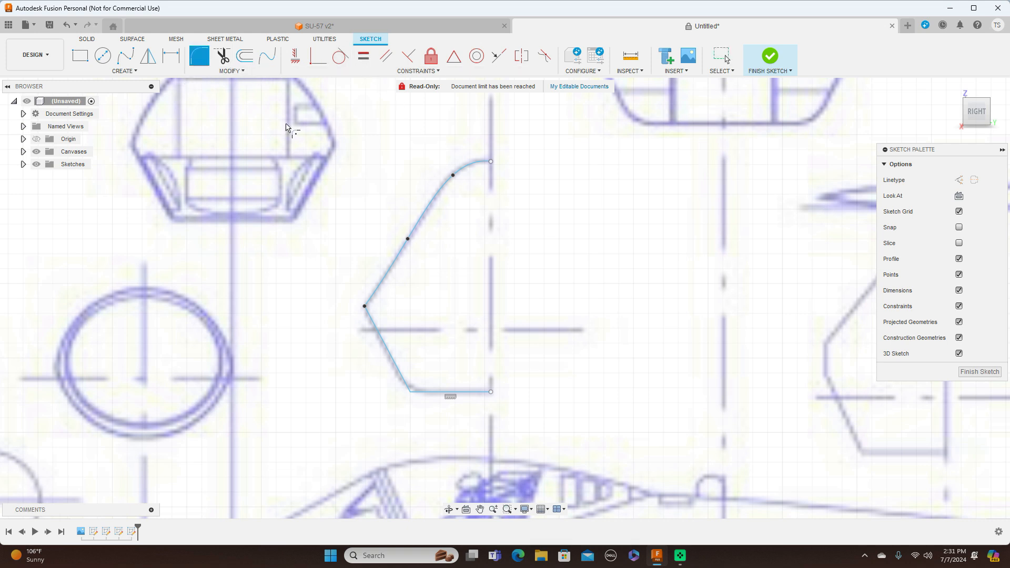
click(413, 397)
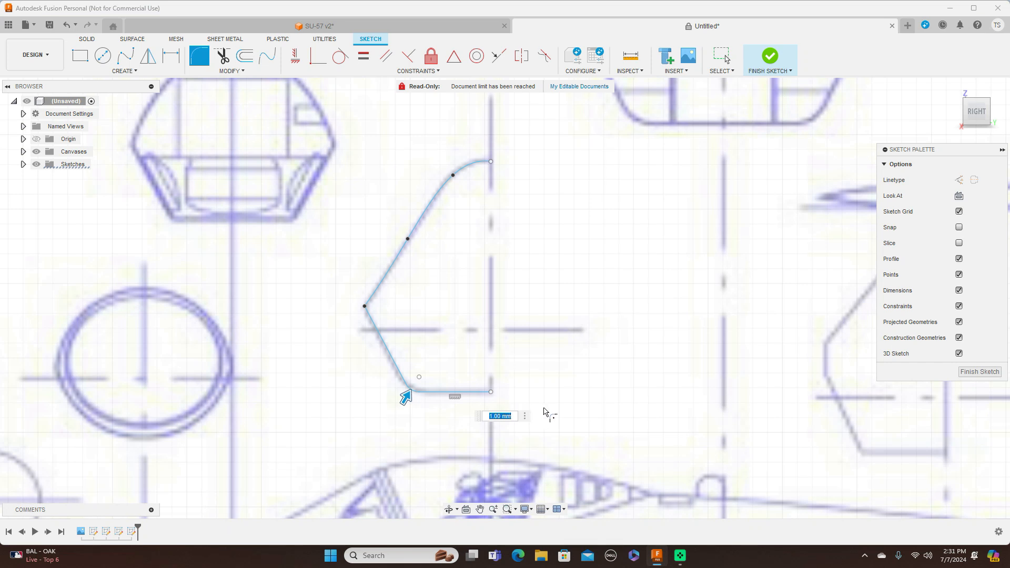
right_click(624, 333)
click(658, 332)
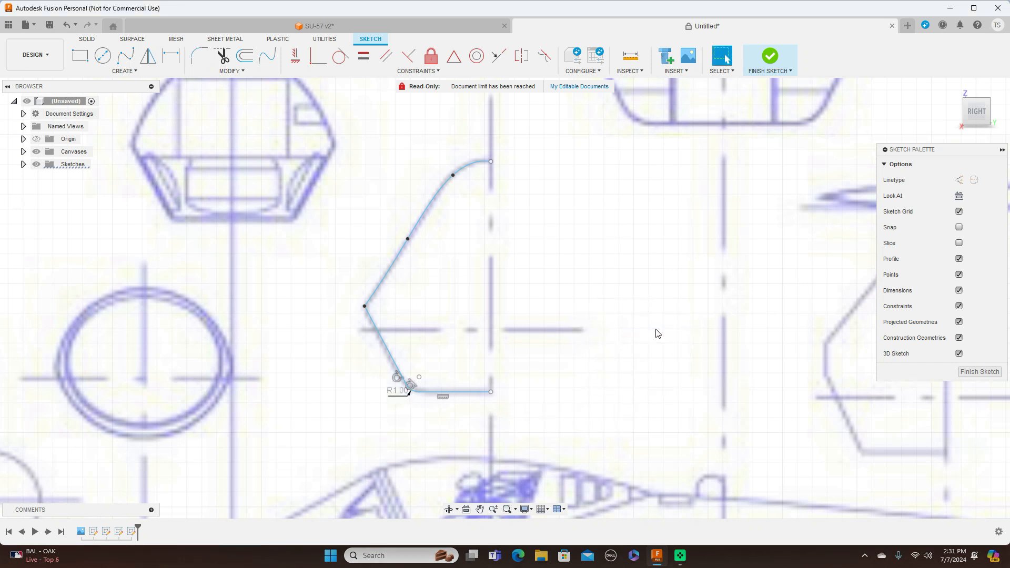
click(982, 371)
scroll(697, 346, down, 2)
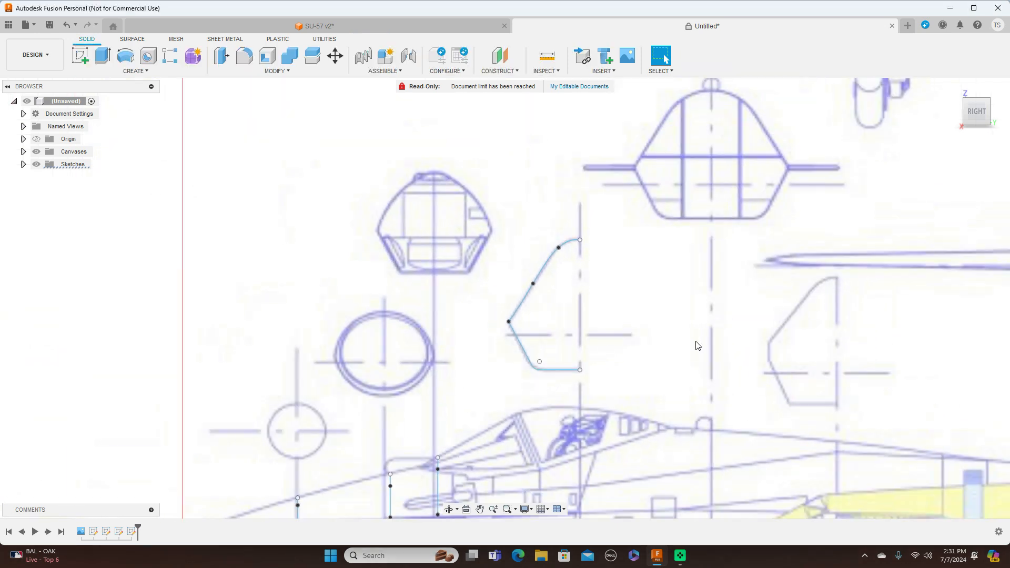
- Move all of the fourth cross-section's spline, lines and fillet onto its side-view station, X 0.029 mm and Y -22.518 mm
middle_drag(693, 341, 688, 252)
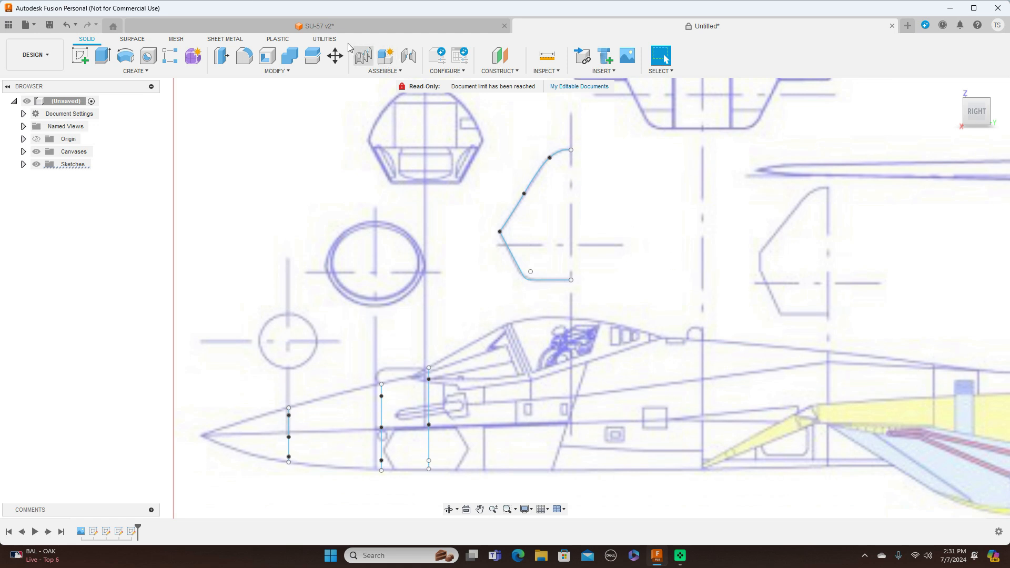
click(335, 56)
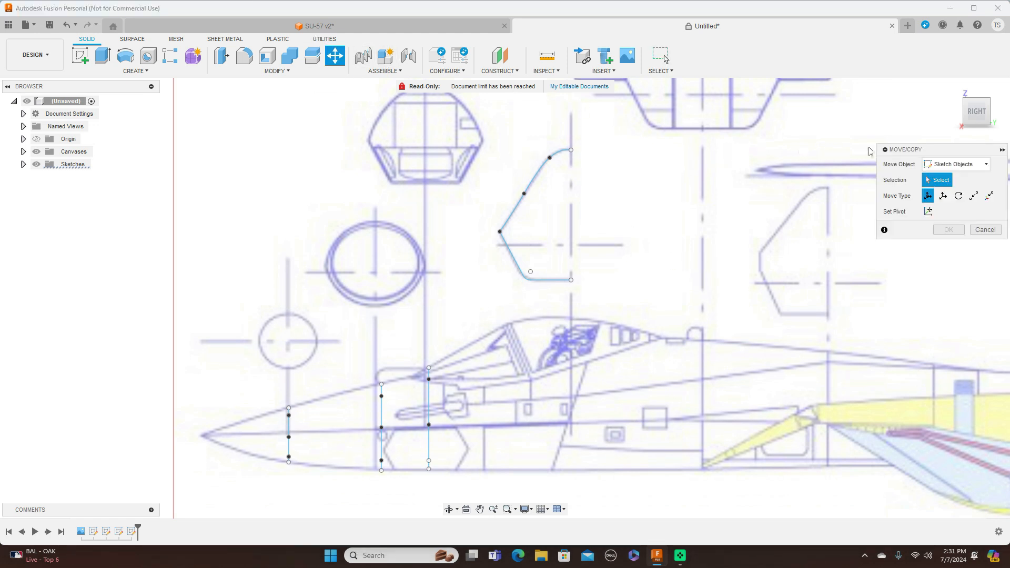
click(572, 150)
click(544, 174)
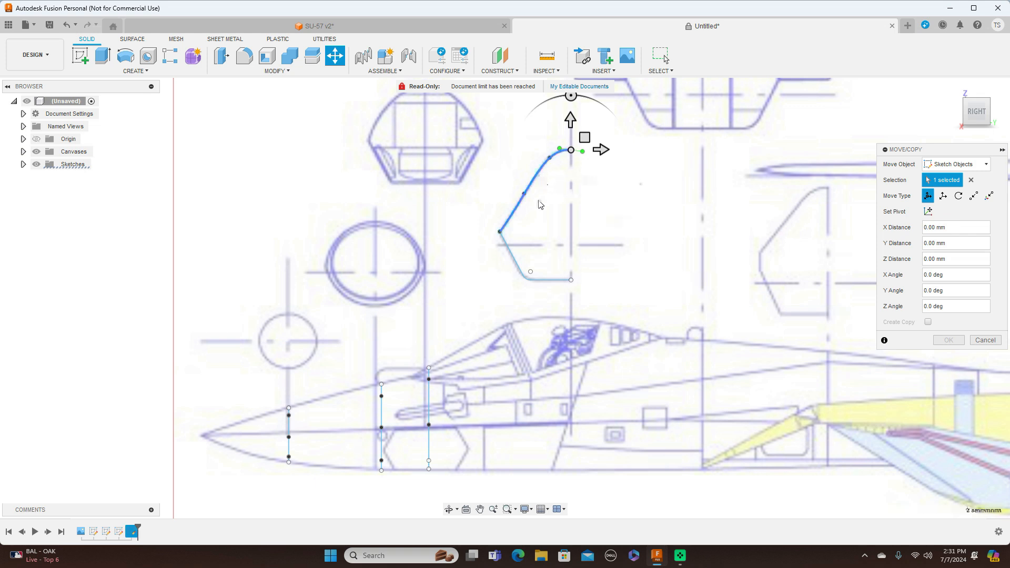
click(508, 245)
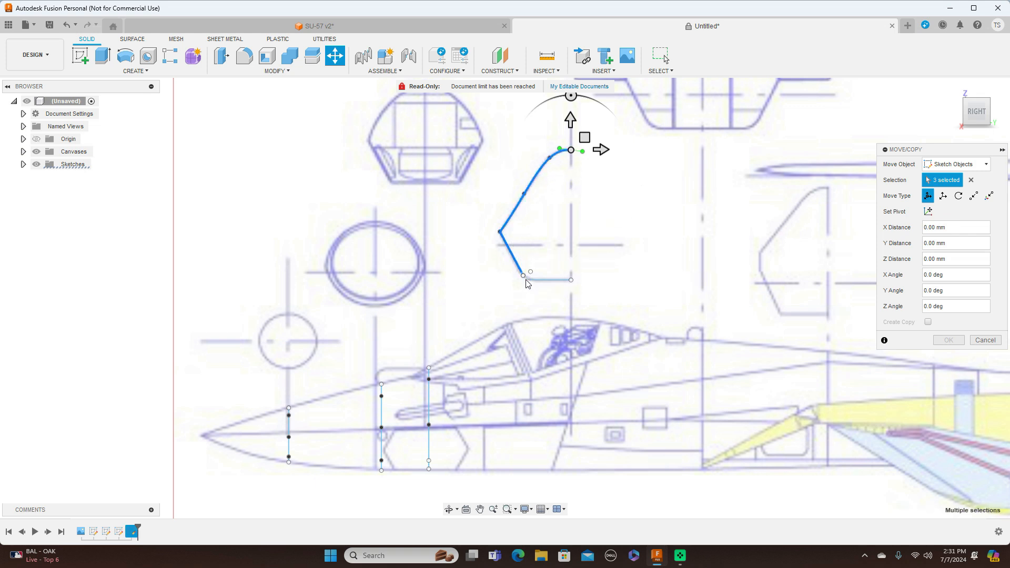
scroll(527, 278, up, 4)
click(528, 278)
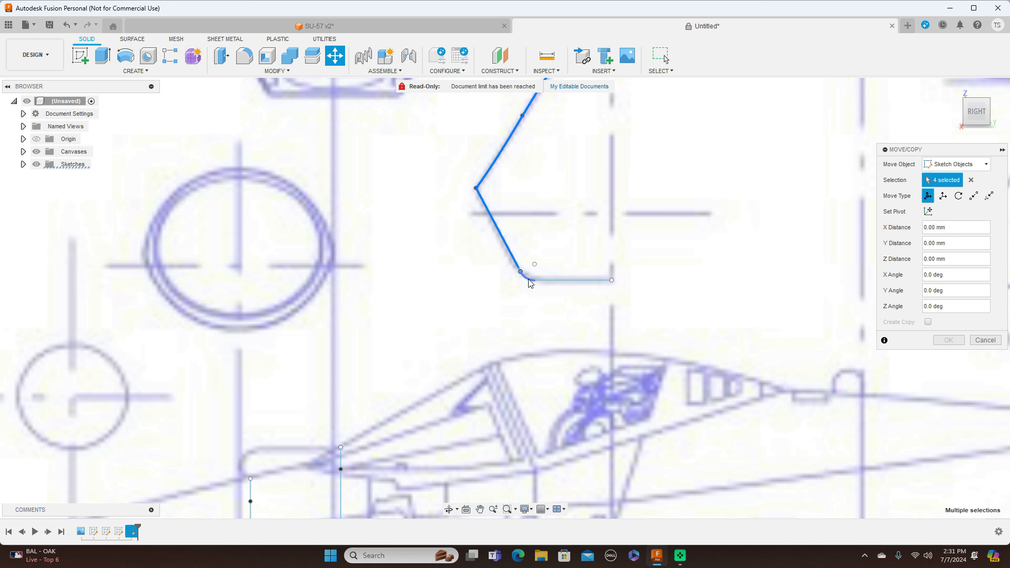
click(559, 289)
scroll(661, 290, down, 5)
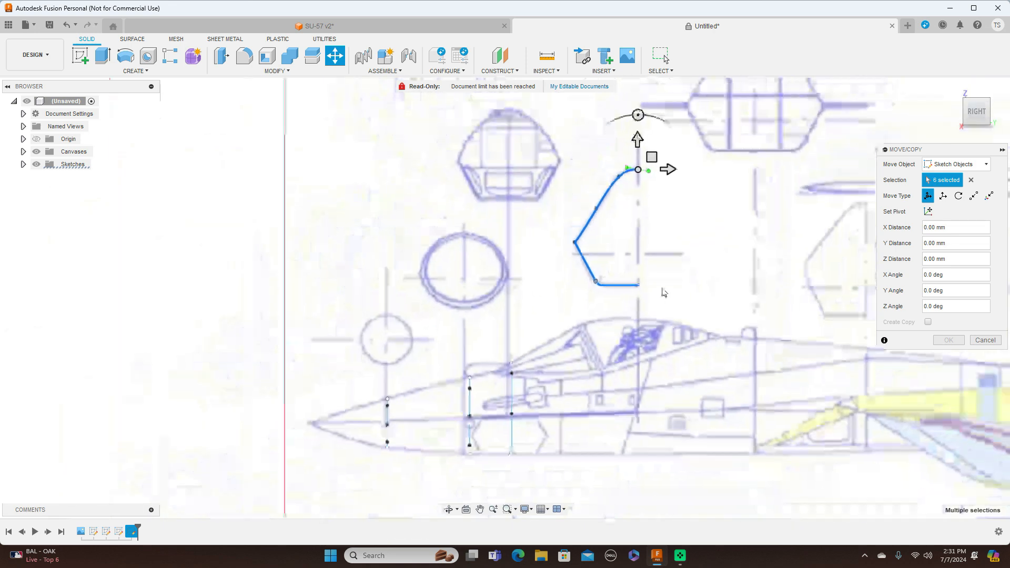
scroll(702, 252, up, 2)
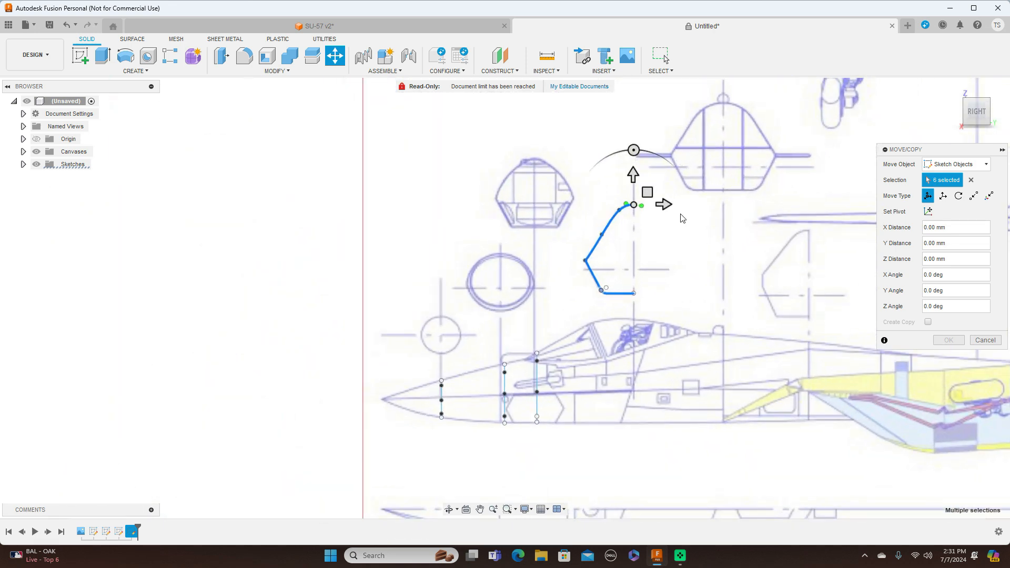
drag(647, 194, 651, 314)
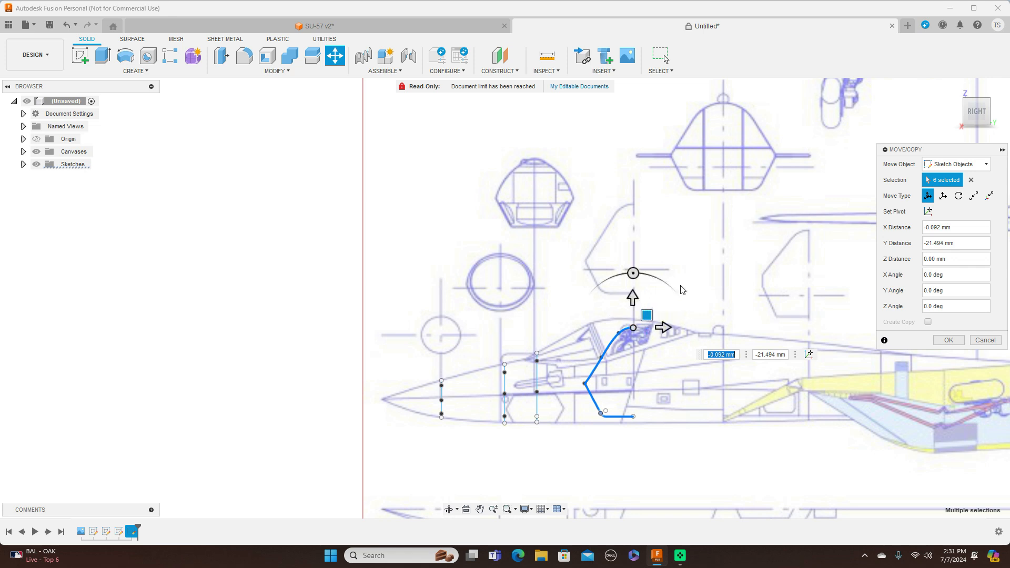
scroll(621, 287, up, 3)
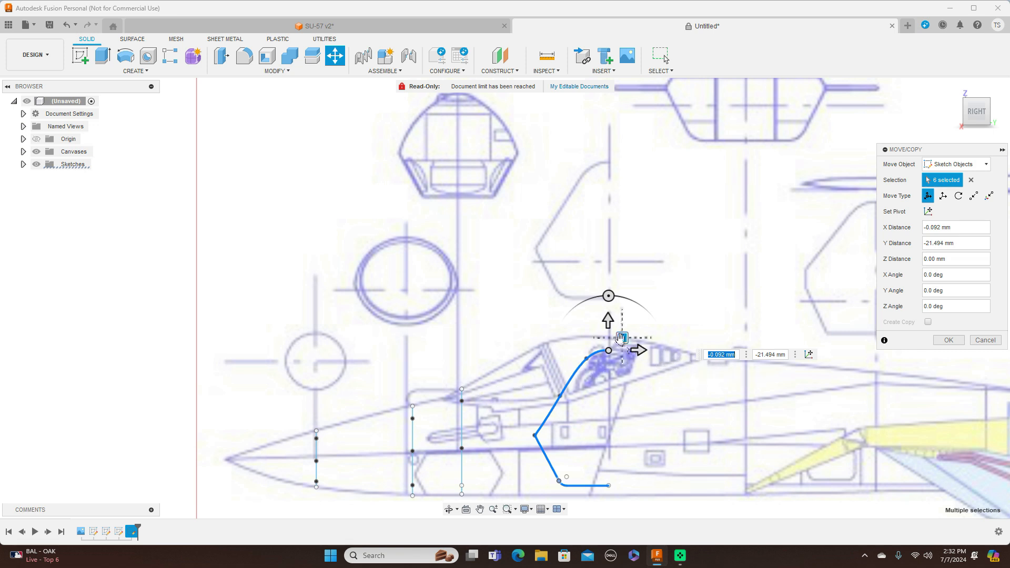
drag(622, 338, 623, 347)
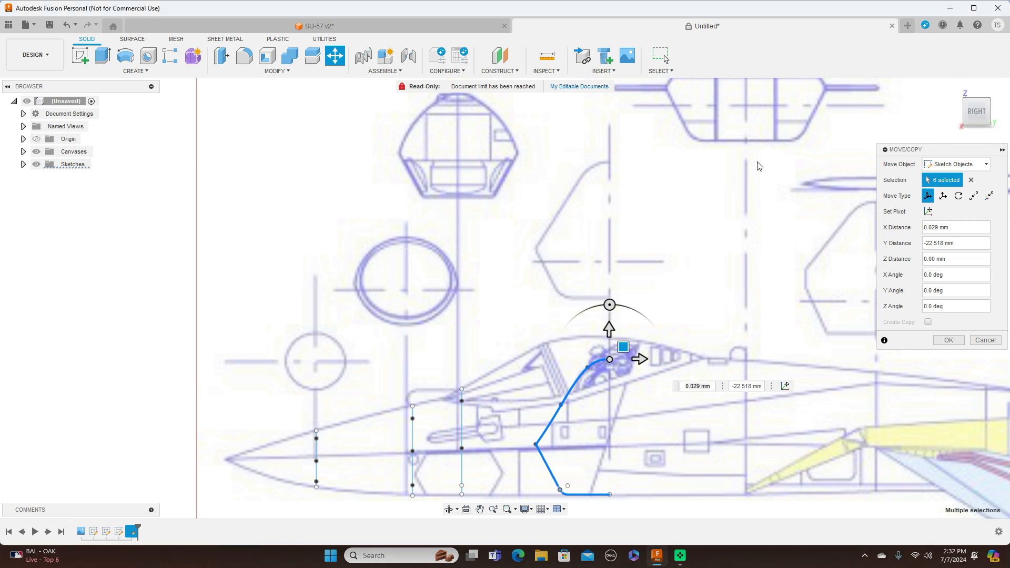
- Rotate the fourth cross-section 90 degrees about the Y axis, apply the move and return to the right view
mouse_move(664, 299)
mouse_down()
mouse_move(652, 259)
mouse_move(613, 223)
mouse_up()
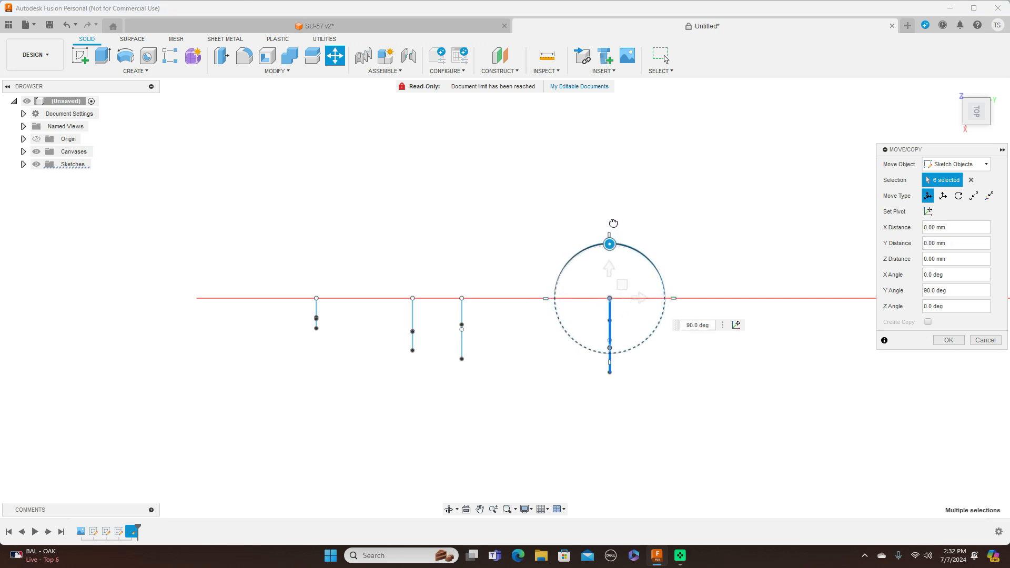
click(950, 340)
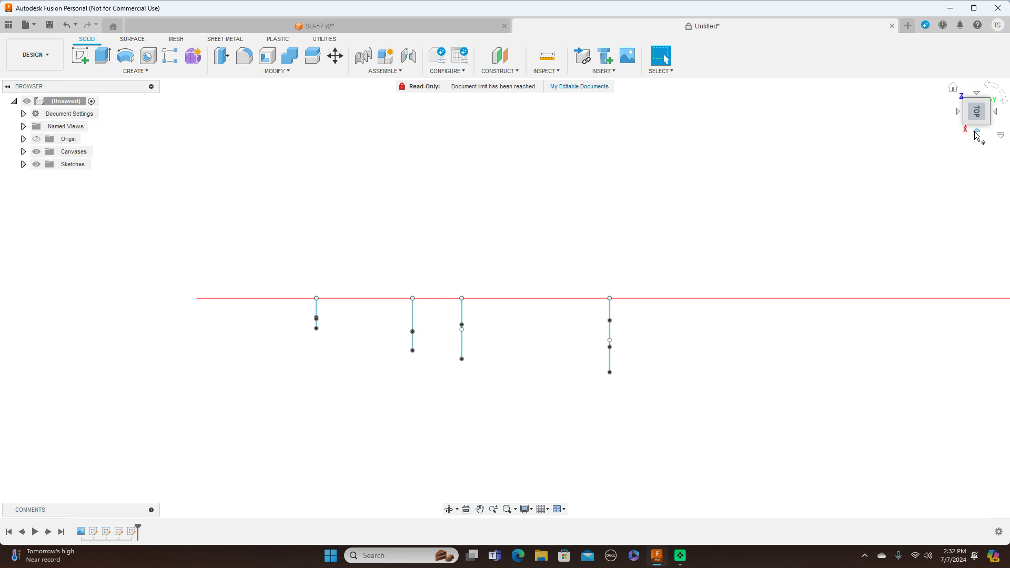
click(976, 132)
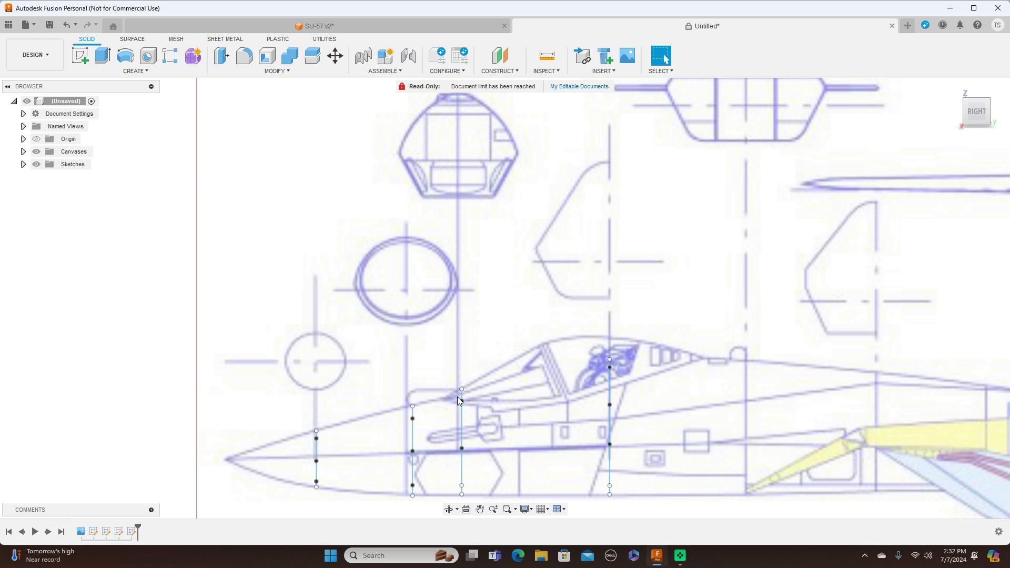
- Start a new sketch on the blueprint's plane for the fifth cross-section, the full outline with side strakes behind the canopy
scroll(814, 334, down, 3)
middle_drag(814, 336, 716, 255)
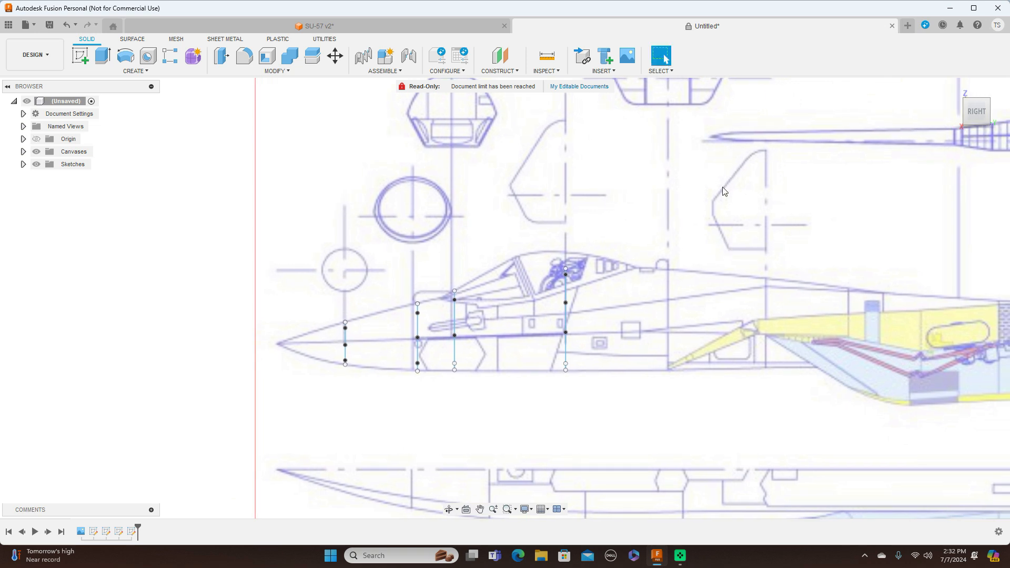
scroll(721, 188, up, 2)
scroll(721, 191, down, 3)
middle_drag(733, 169, 632, 261)
scroll(640, 227, up, 2)
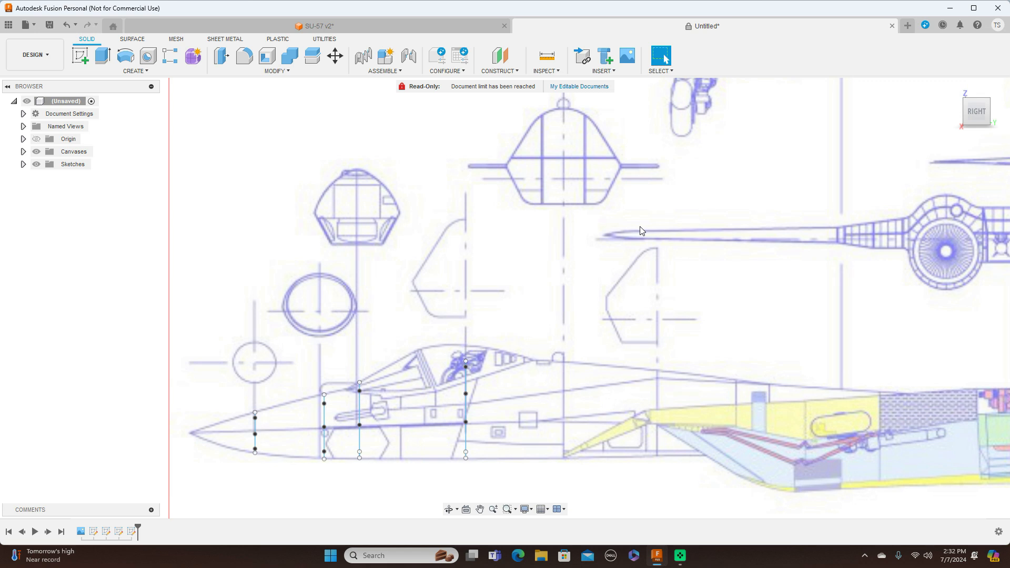
click(79, 57)
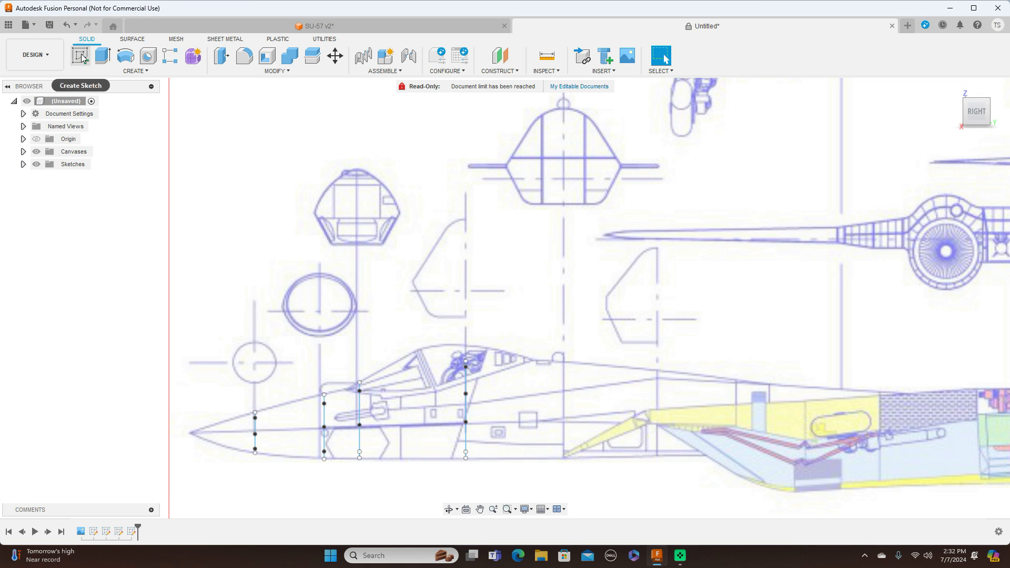
click(448, 151)
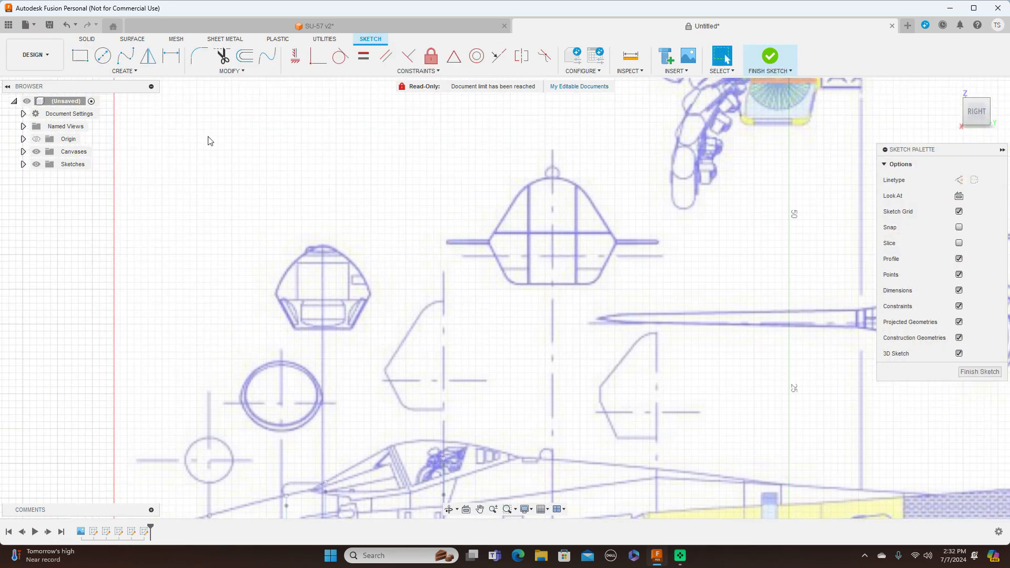
- Trace the fifth cross-section's upper right edge with a four-point fit point spline from top centre to the widest corner
click(125, 55)
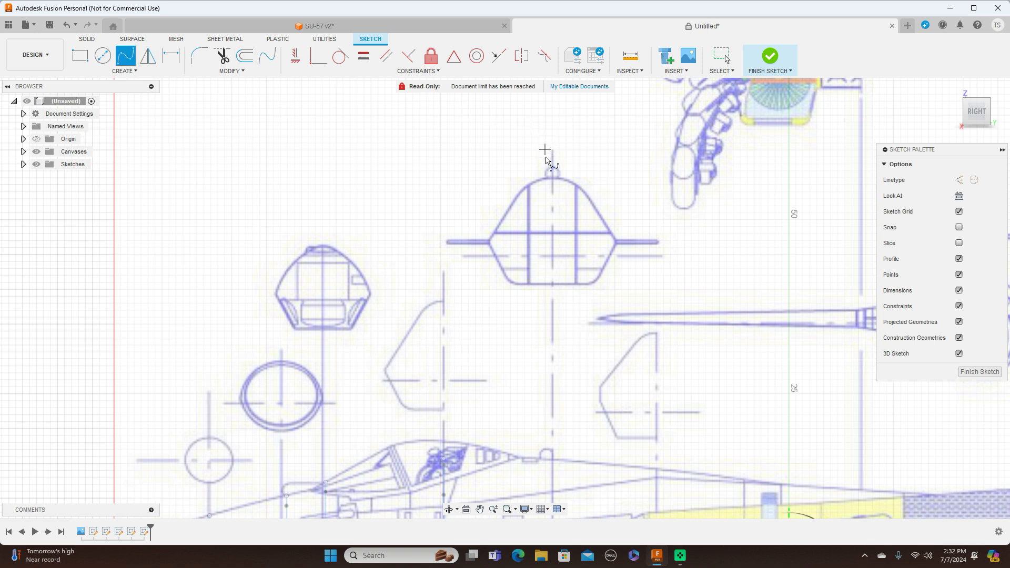
scroll(551, 160, up, 3)
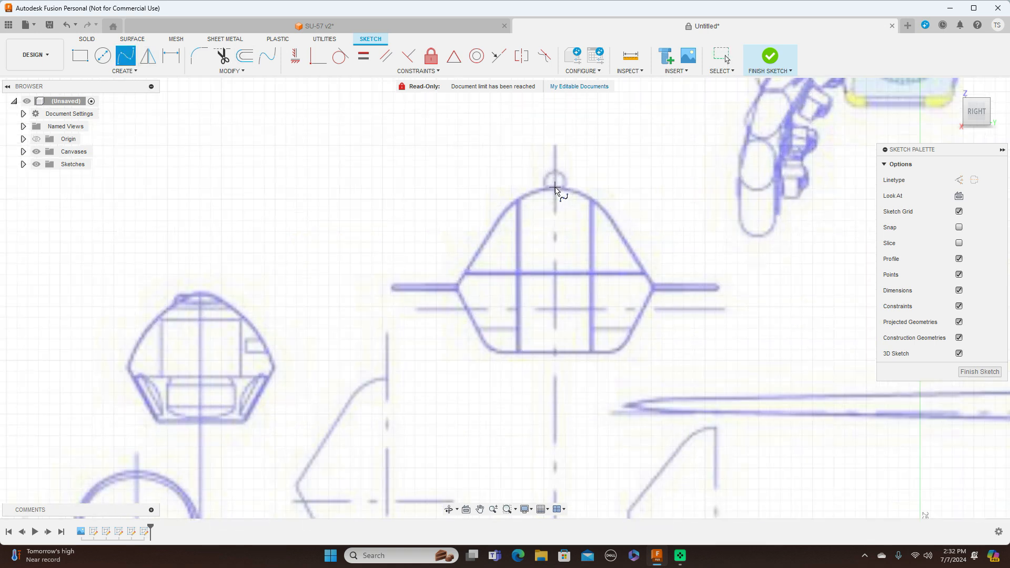
click(555, 189)
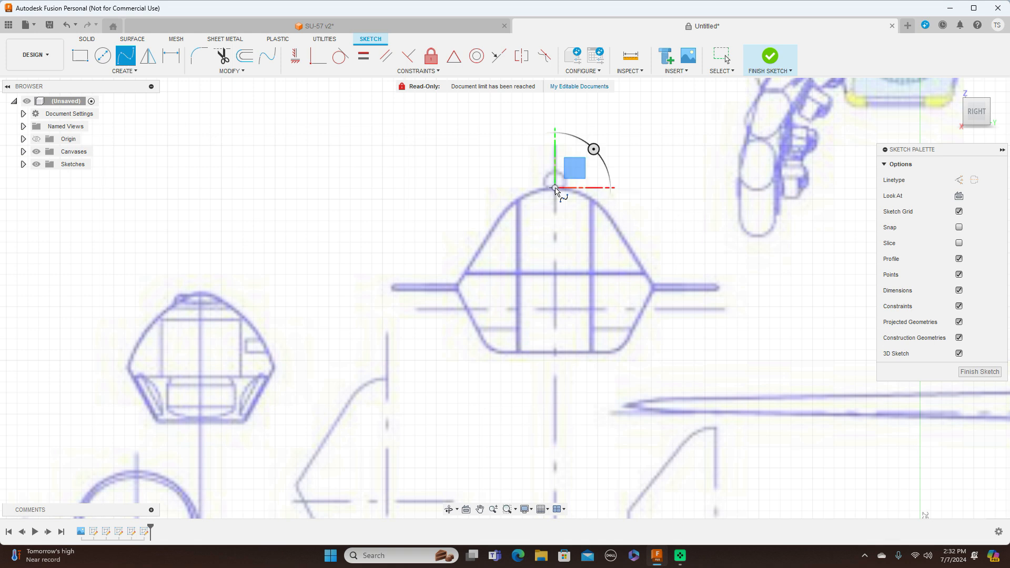
click(598, 203)
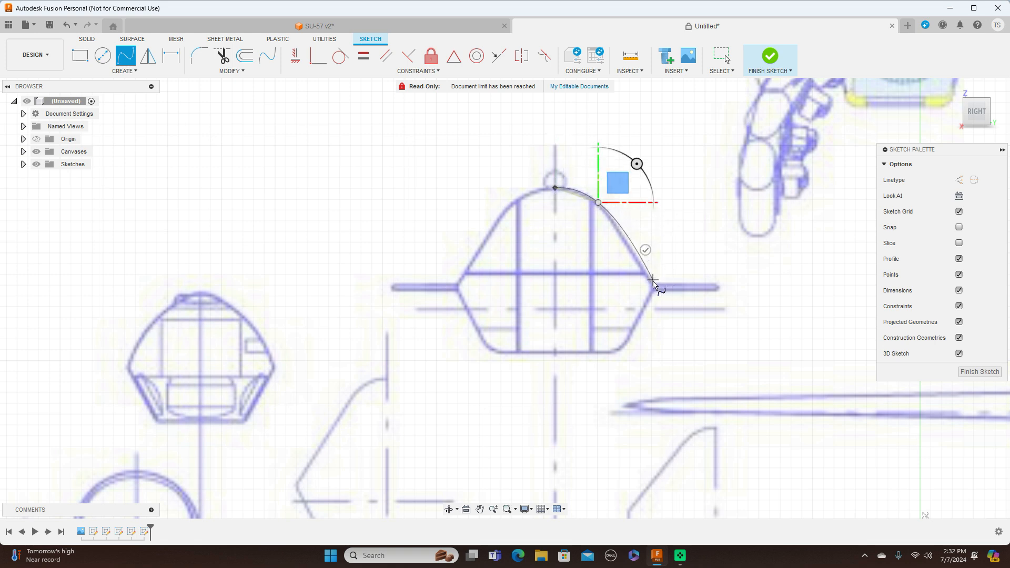
click(628, 246)
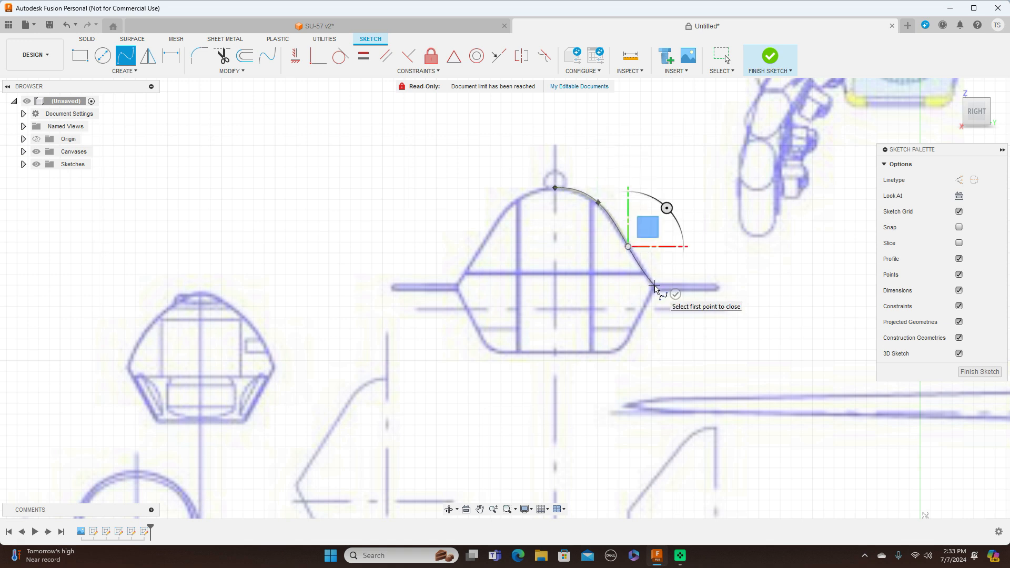
click(655, 287)
right_click(657, 288)
click(683, 289)
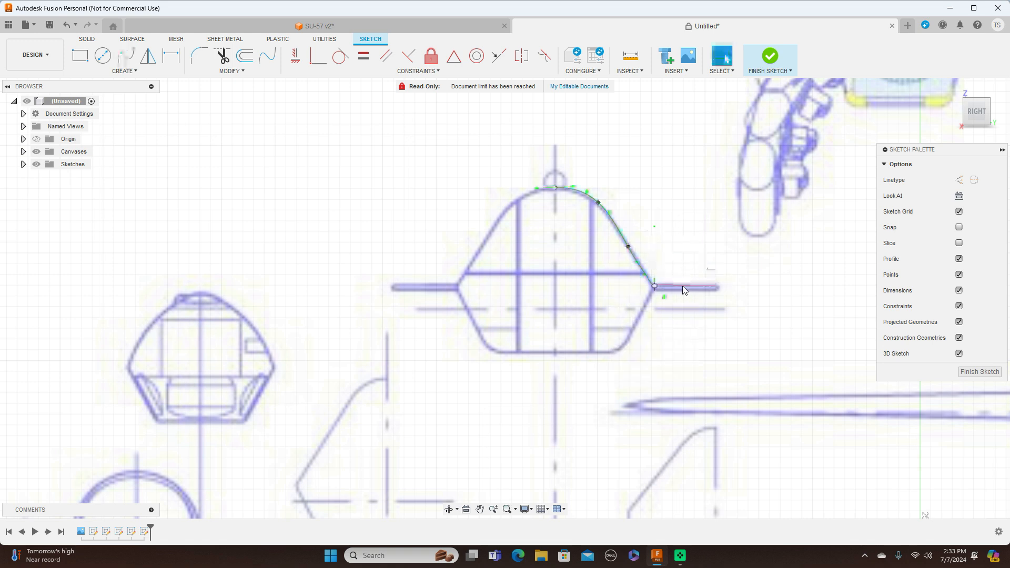
- Adjust the second and third fit points of the fifth cross-section's spline to match the blueprint outline
click(610, 217)
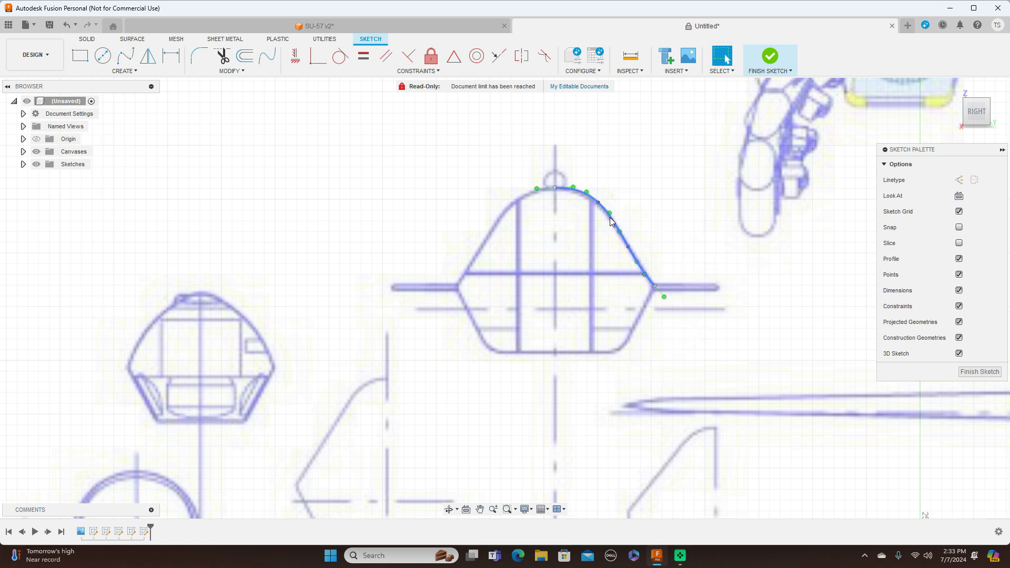
click(599, 204)
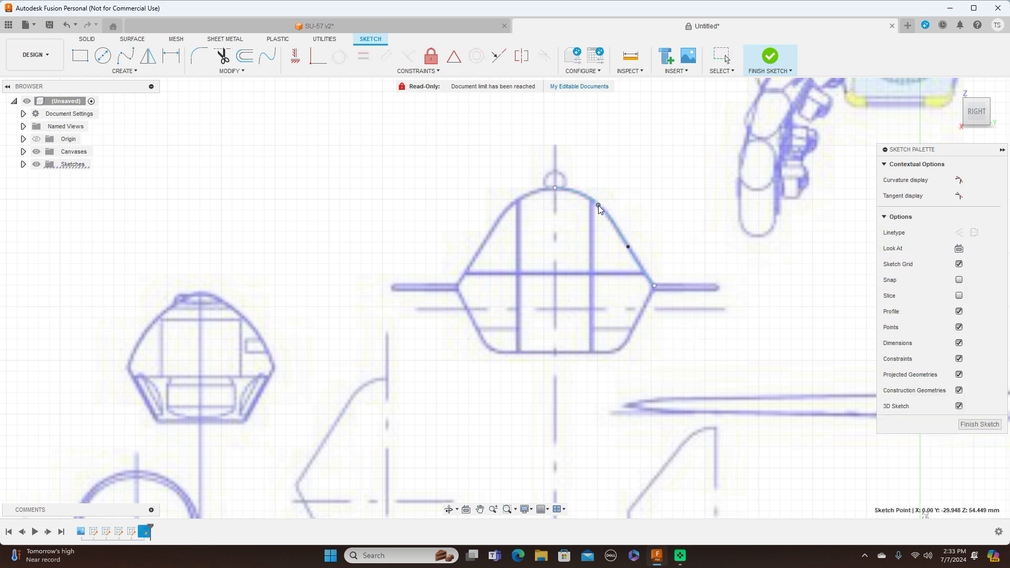
click(629, 247)
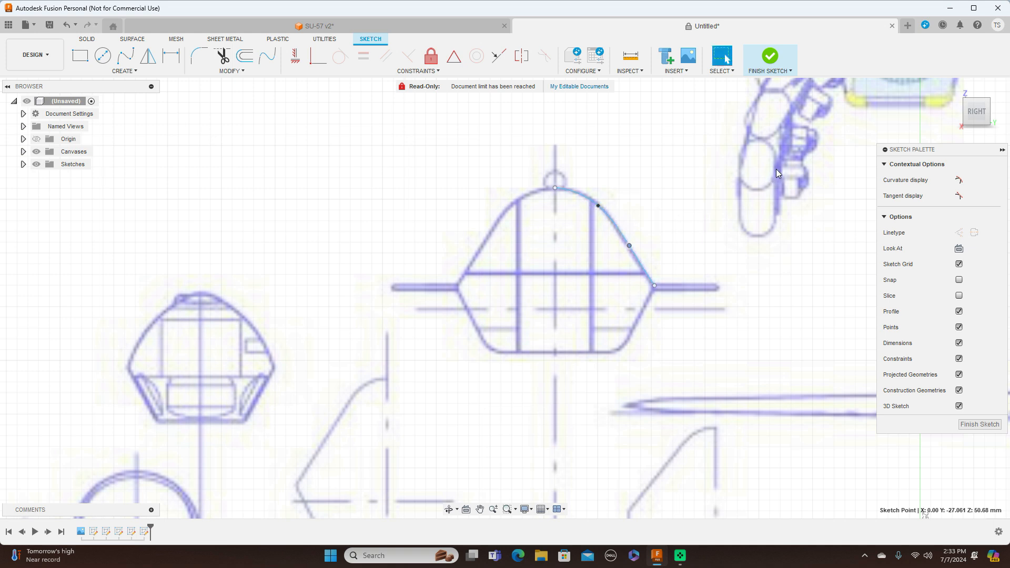
- Draw two connected lines from the spline's lower end to the bottom right corner and horizontally to the centreline
key(m)
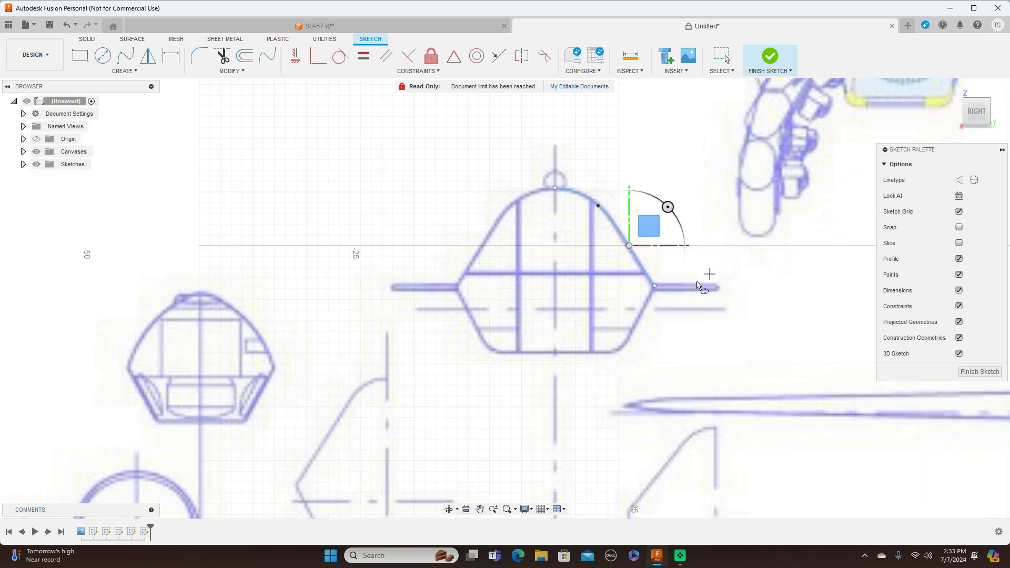
click(654, 286)
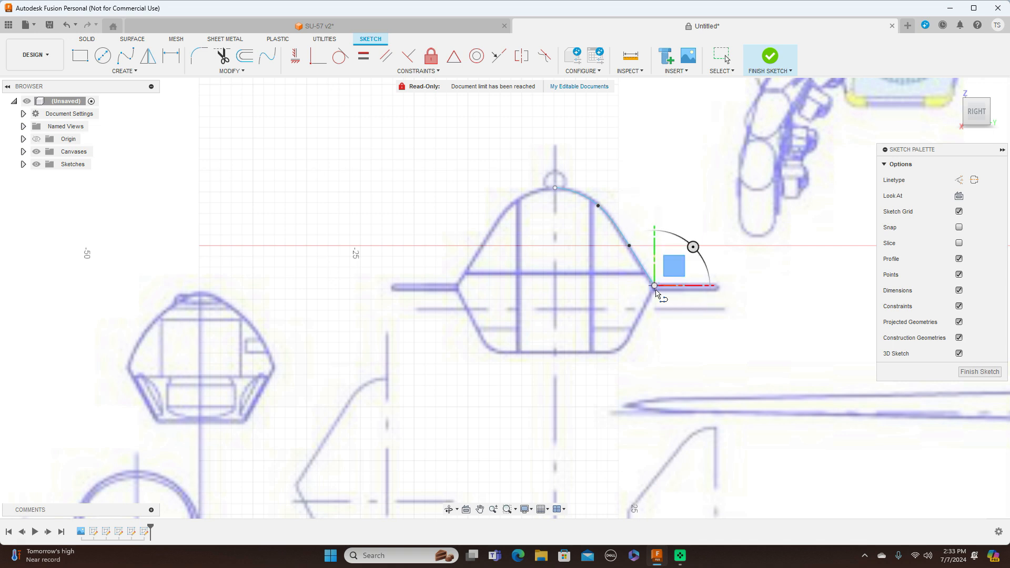
click(621, 354)
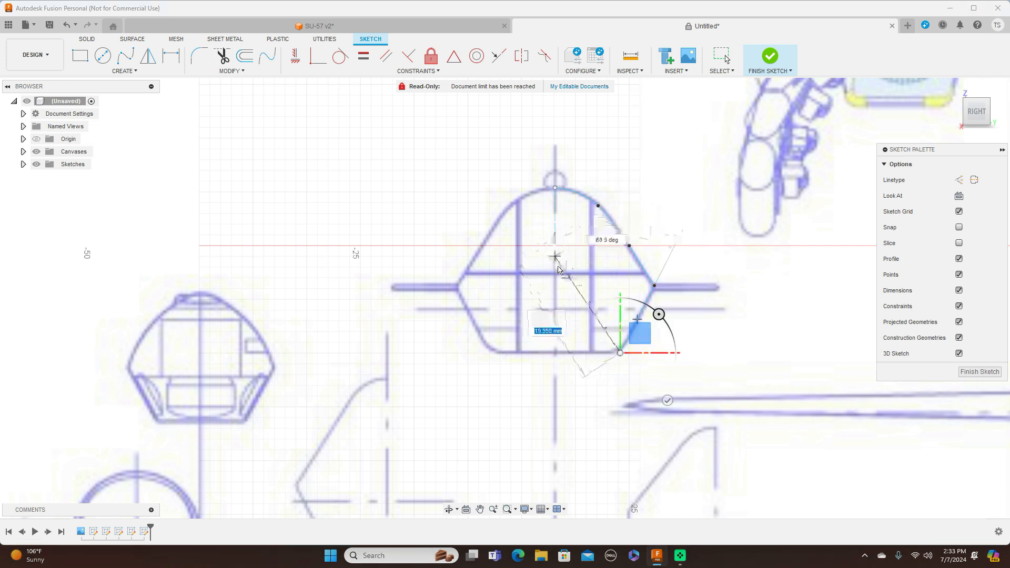
click(556, 354)
right_click(557, 355)
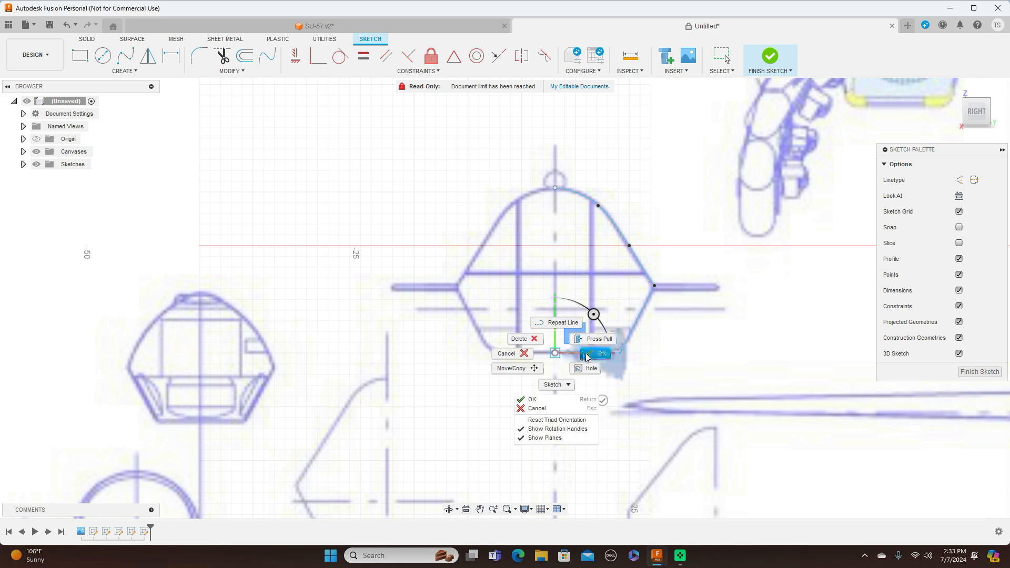
click(588, 357)
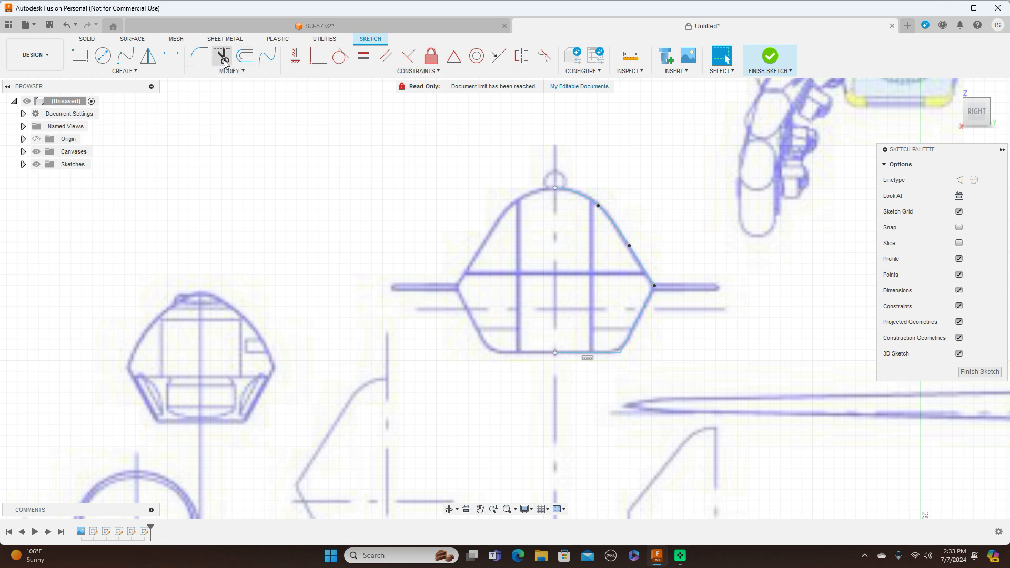
- Fillet the fifth cross-section's bottom right corner with a 2 mm radius
click(198, 58)
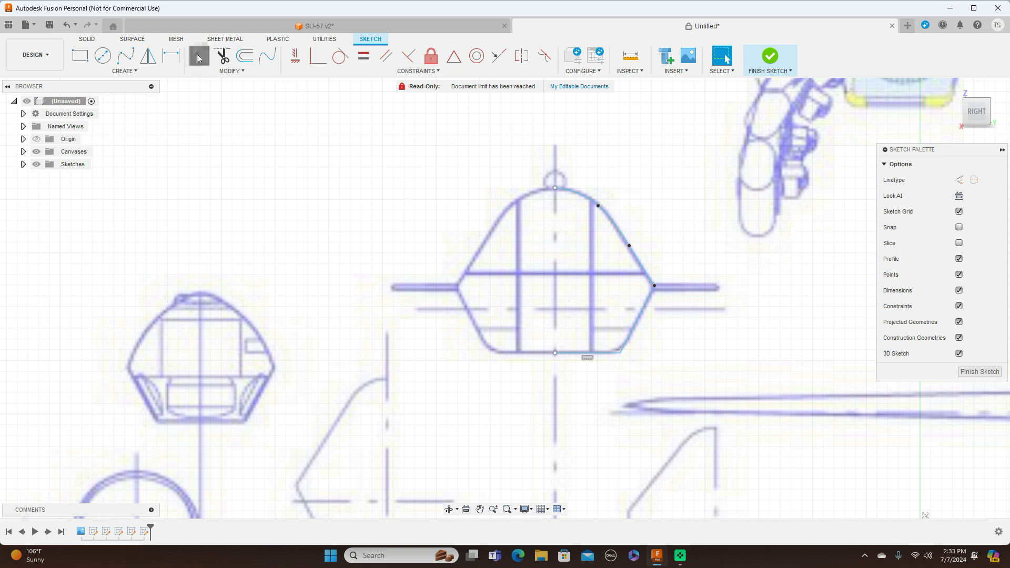
click(621, 355)
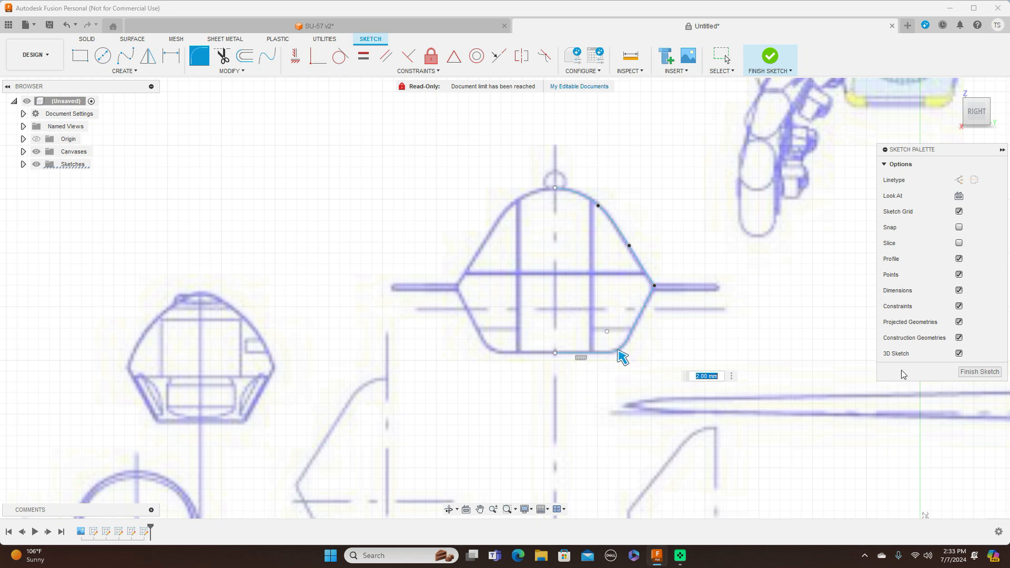
right_click(759, 360)
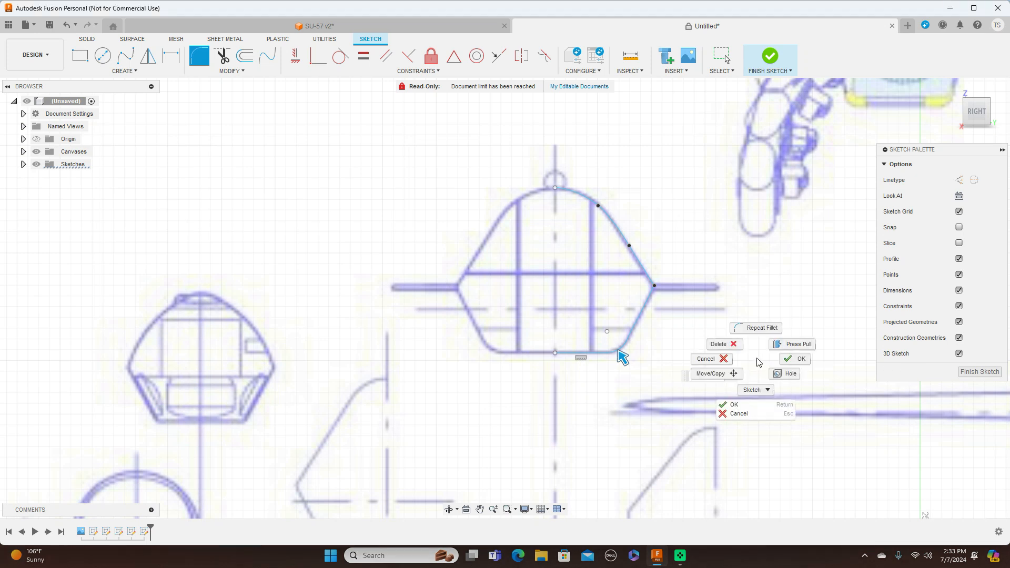
click(802, 362)
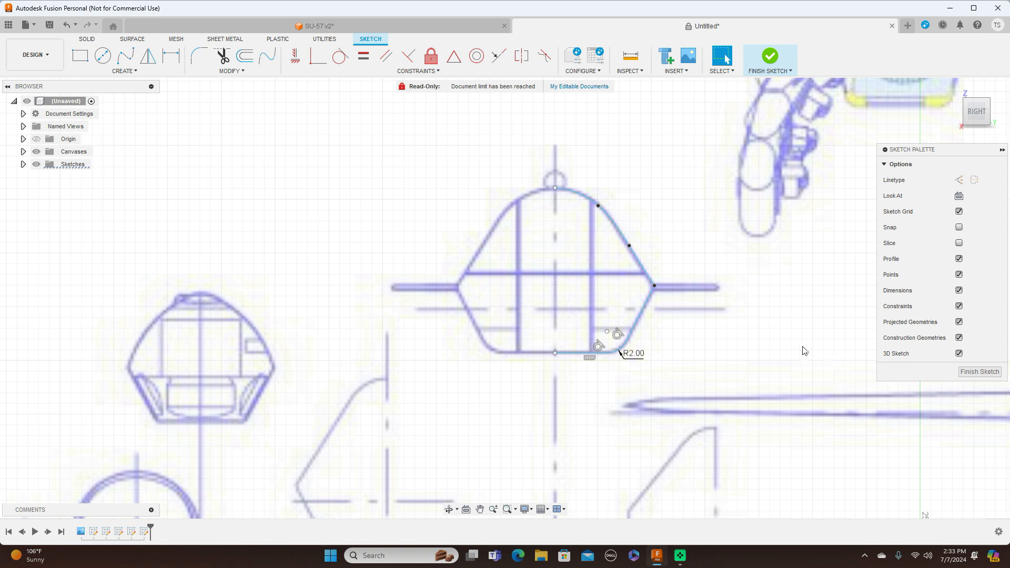
- Leave the fillet command and finish the fifth cross-section's sketch
right_click(804, 351)
click(804, 278)
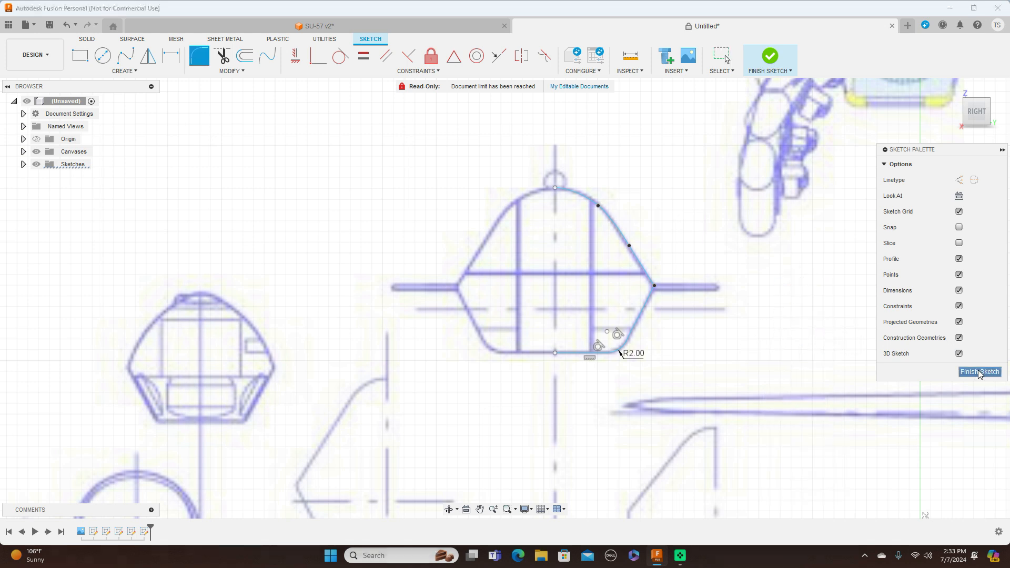
click(980, 372)
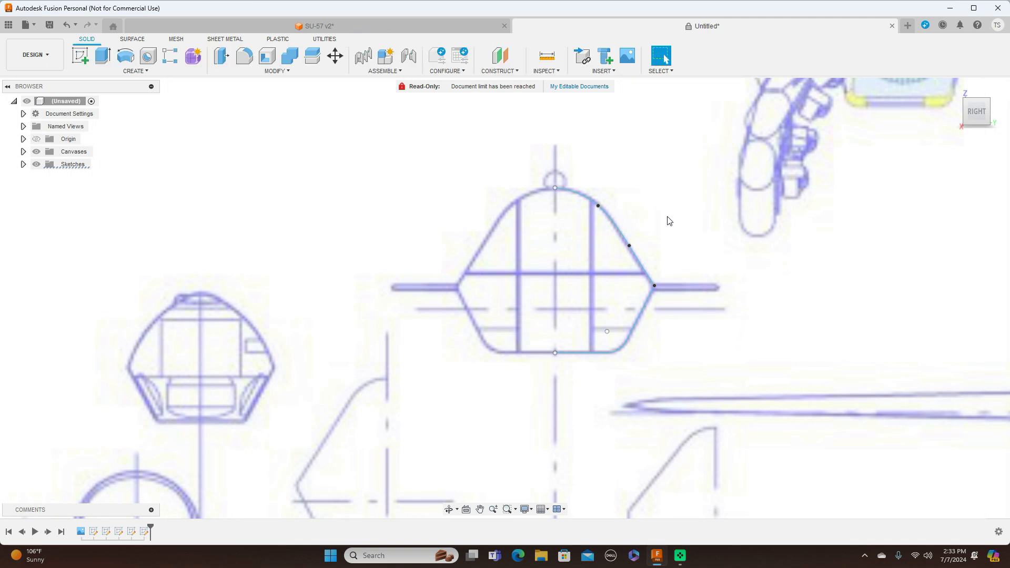
- Move the fifth cross-section's complete half-profile about -0.38 mm in X and -40.45 mm in Y onto its station line in the side view
click(333, 64)
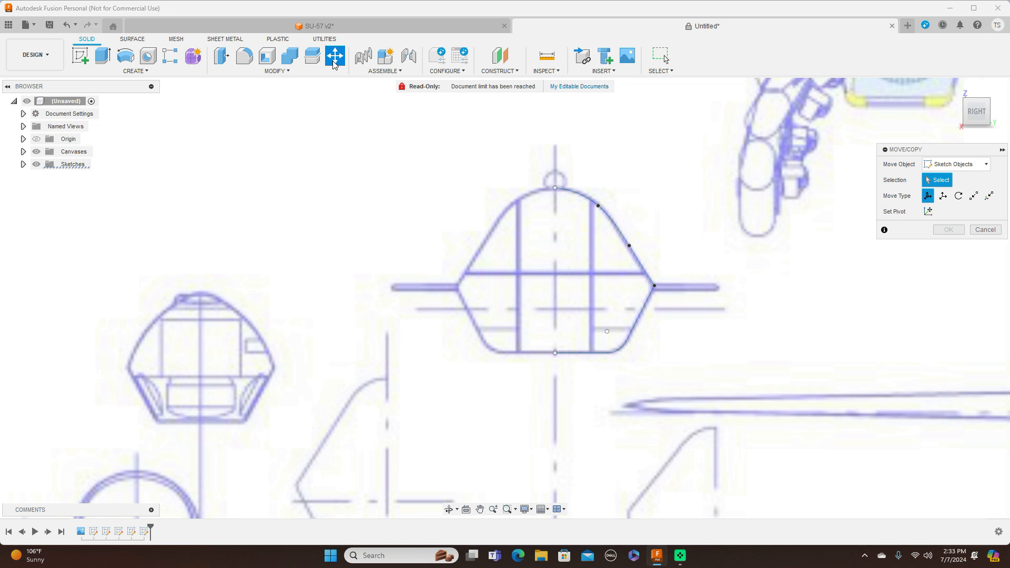
click(555, 187)
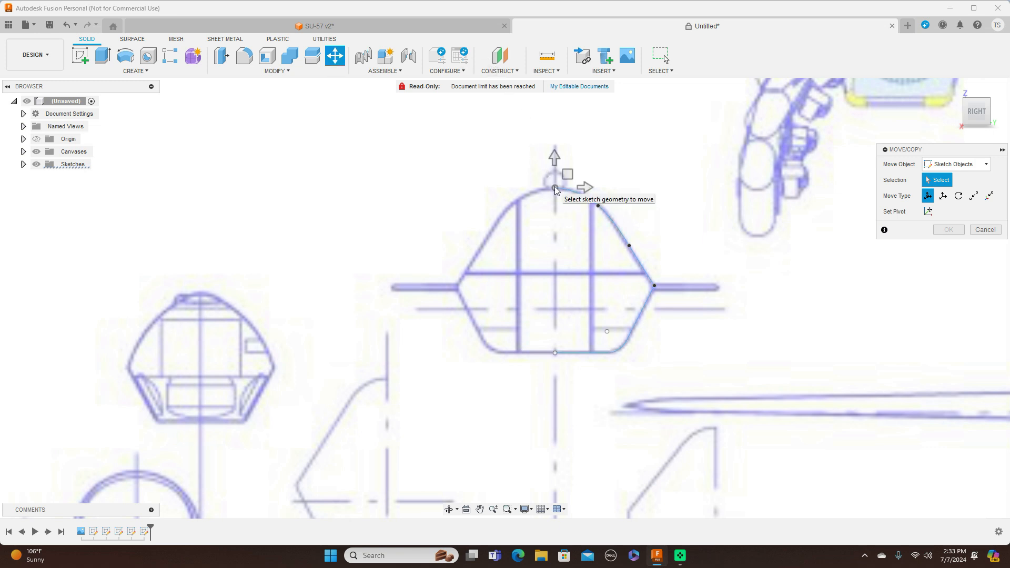
click(585, 195)
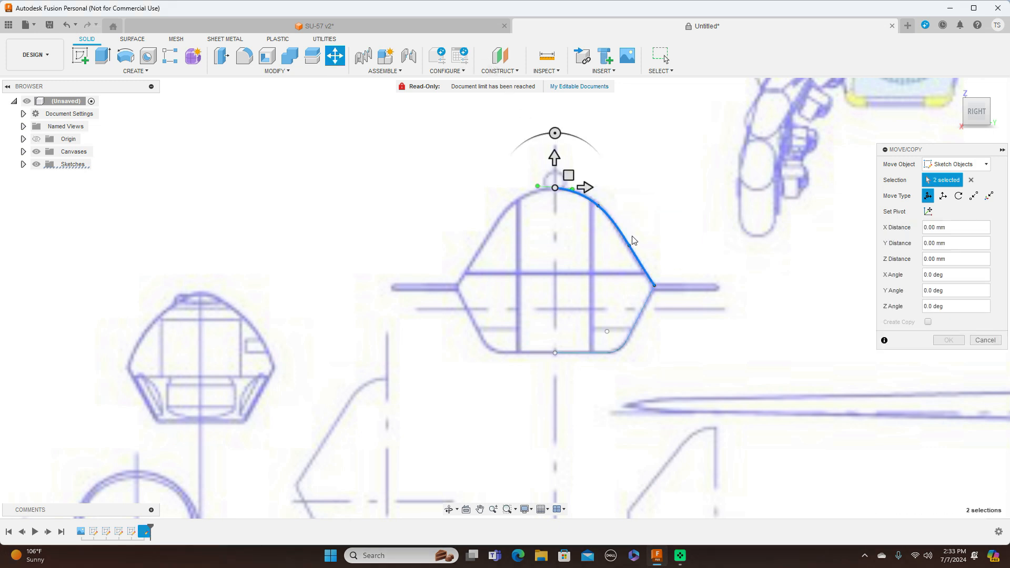
click(646, 313)
click(622, 351)
click(591, 352)
scroll(662, 356, down, 4)
middle_drag(724, 363, 722, 251)
scroll(722, 250, down, 1)
scroll(722, 251, down, 1)
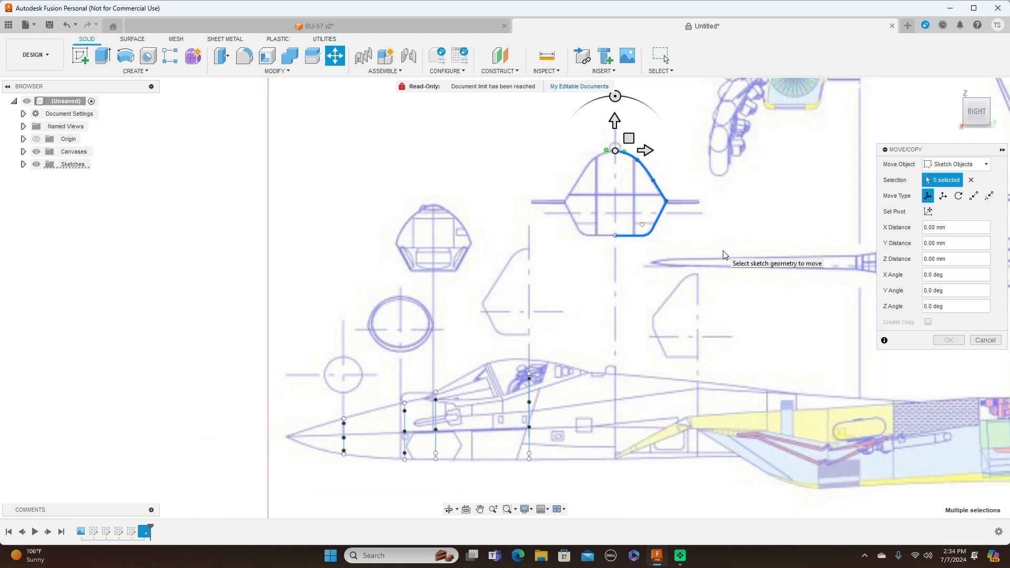
mouse_move(630, 139)
mouse_down()
mouse_move(636, 367)
mouse_move(628, 363)
mouse_up()
scroll(715, 302, up, 1)
middle_drag(711, 205, 713, 174)
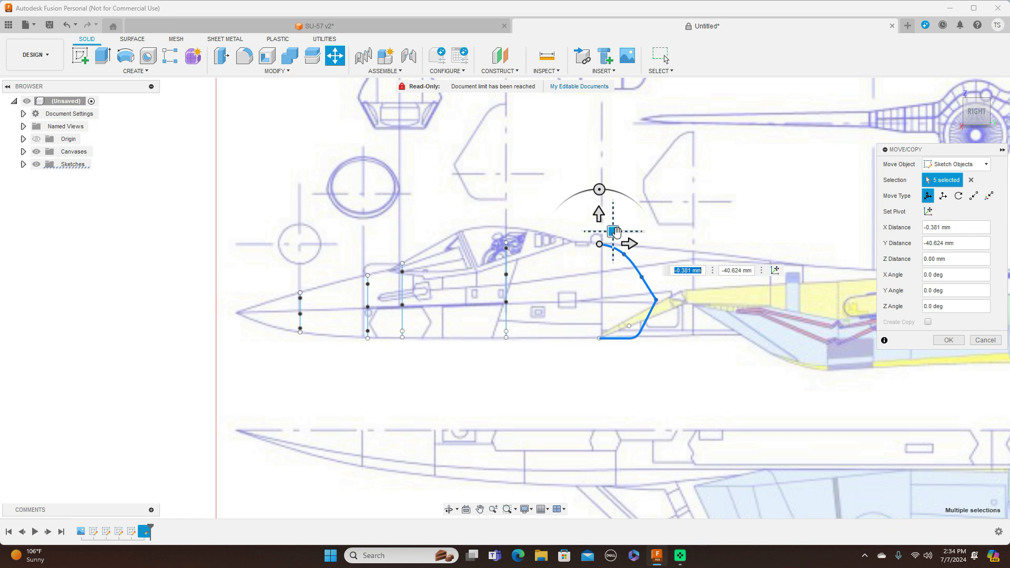
drag(614, 232, 614, 231)
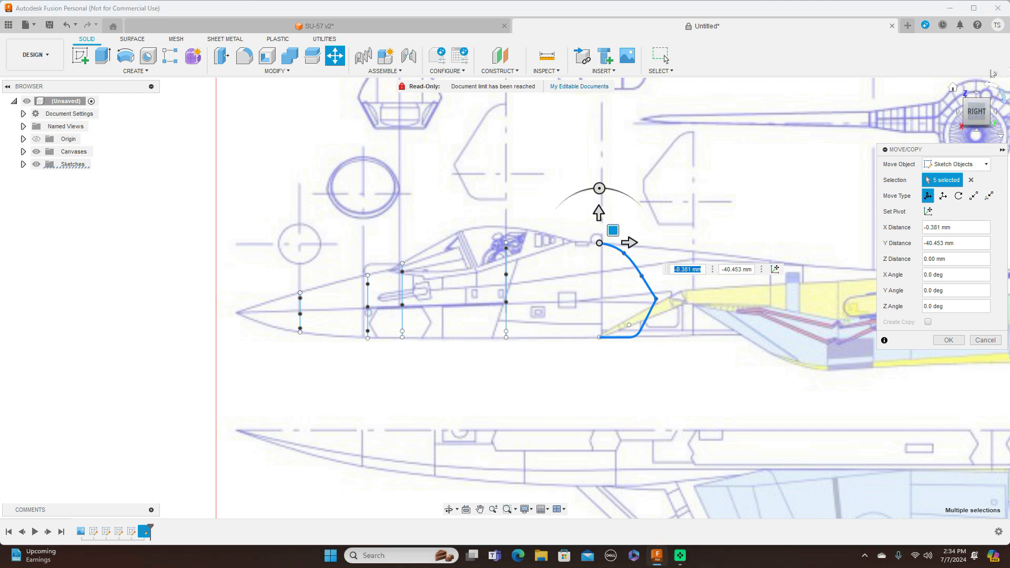
- Rotate the fifth half-profile -90 degrees about the Y axis so it stands perpendicular to the side view, and apply the move
click(977, 96)
mouse_move(655, 300)
mouse_down()
mouse_move(652, 335)
mouse_move(598, 381)
mouse_up()
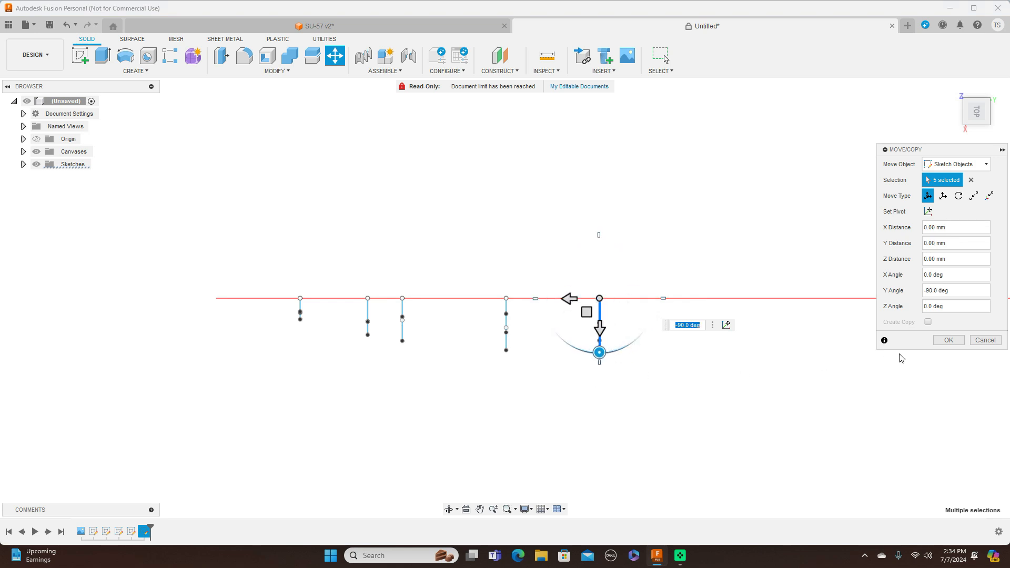
click(947, 341)
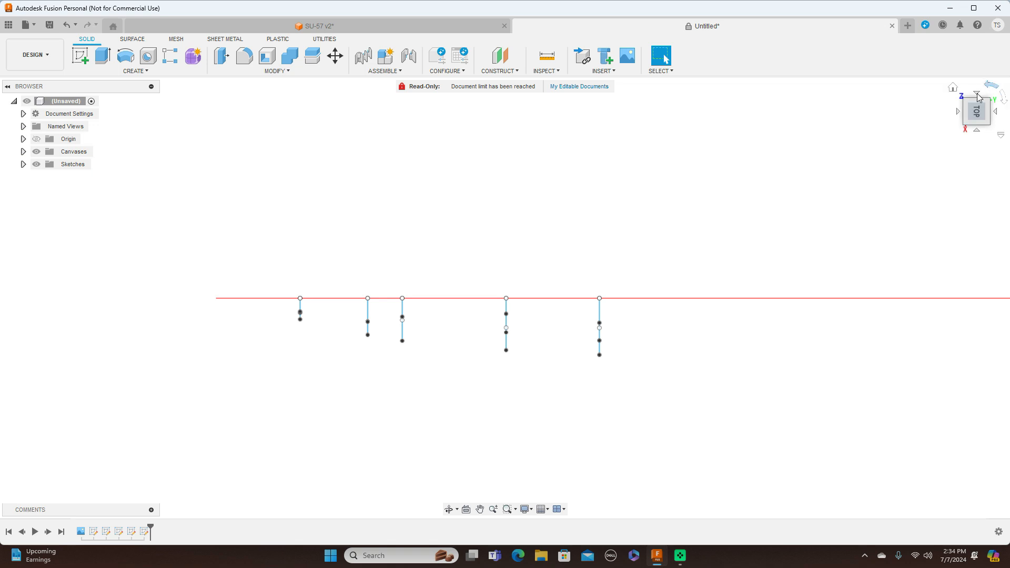
- Start a new sketch on the side-view plane for the sixth cross-section
click(978, 131)
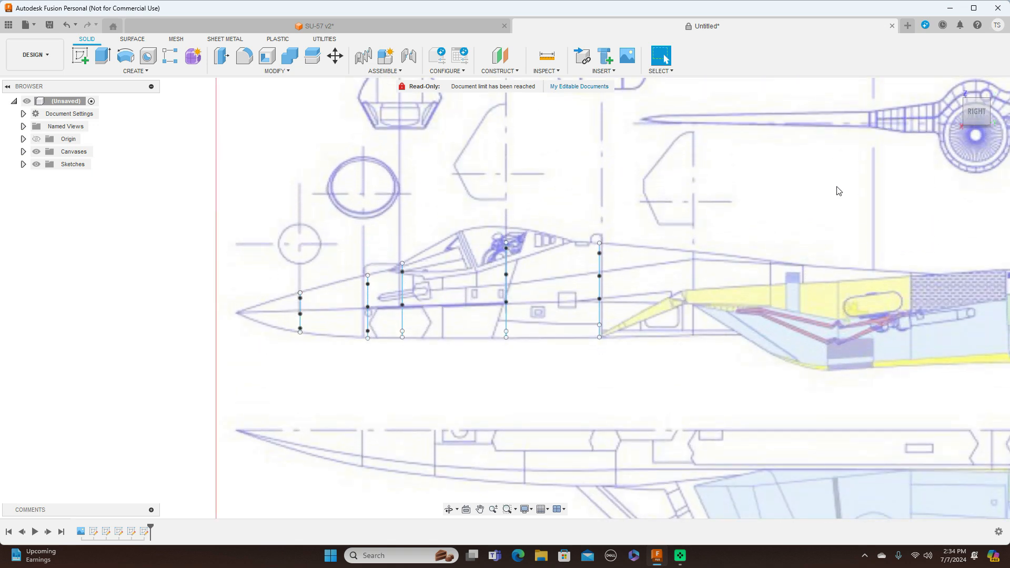
scroll(842, 189, down, 5)
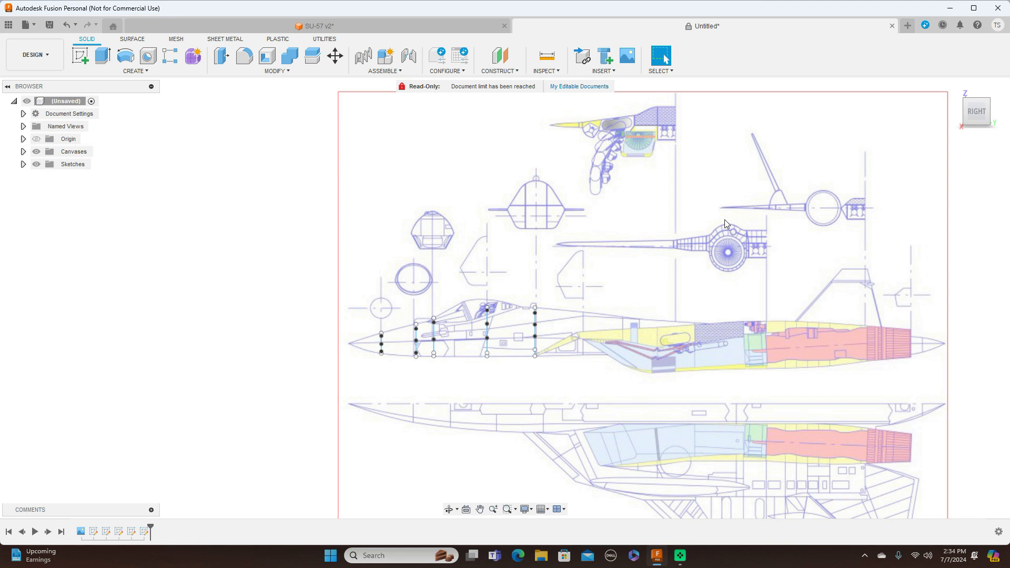
scroll(710, 217, up, 3)
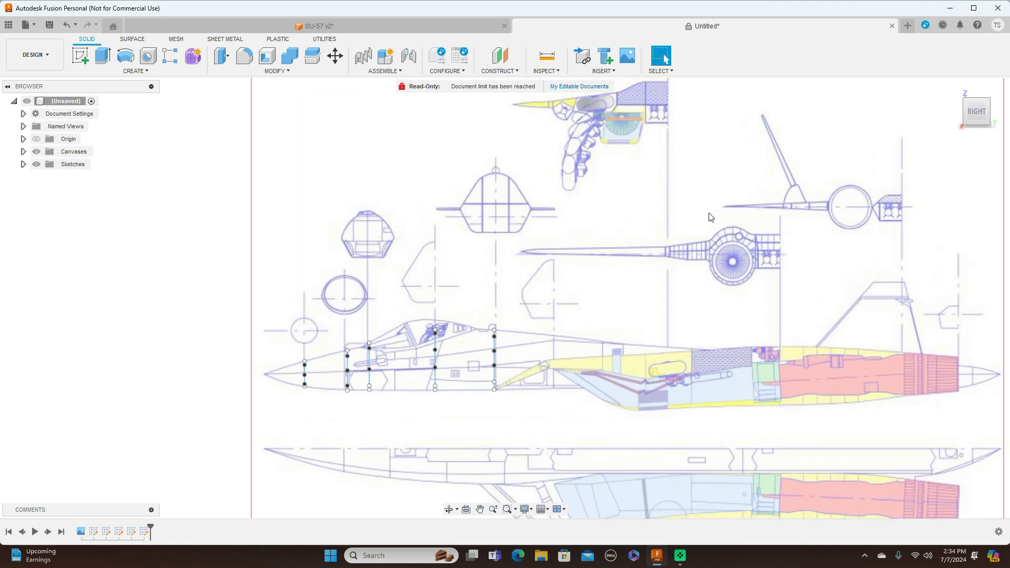
scroll(729, 202, up, 2)
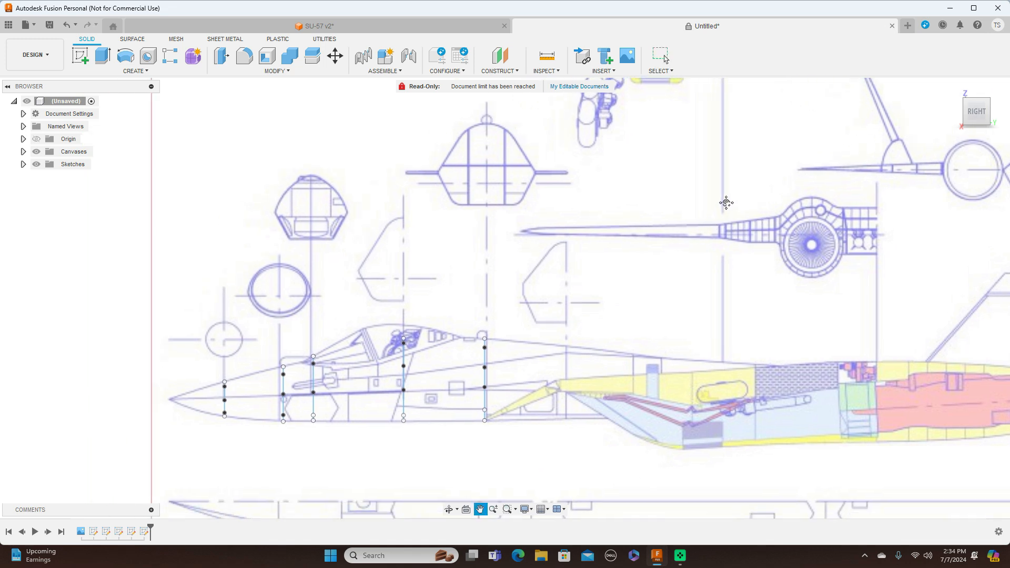
click(80, 55)
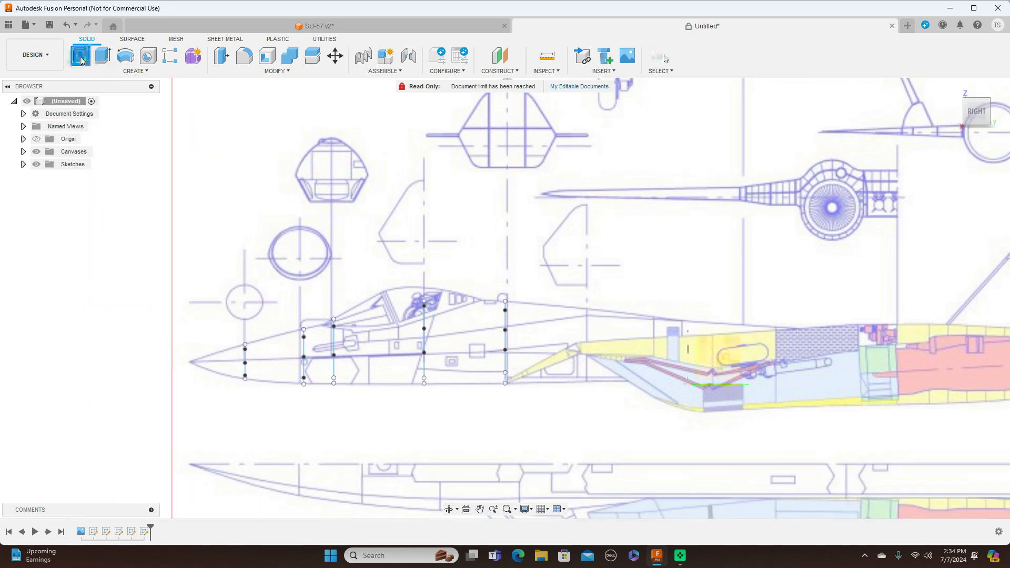
click(277, 123)
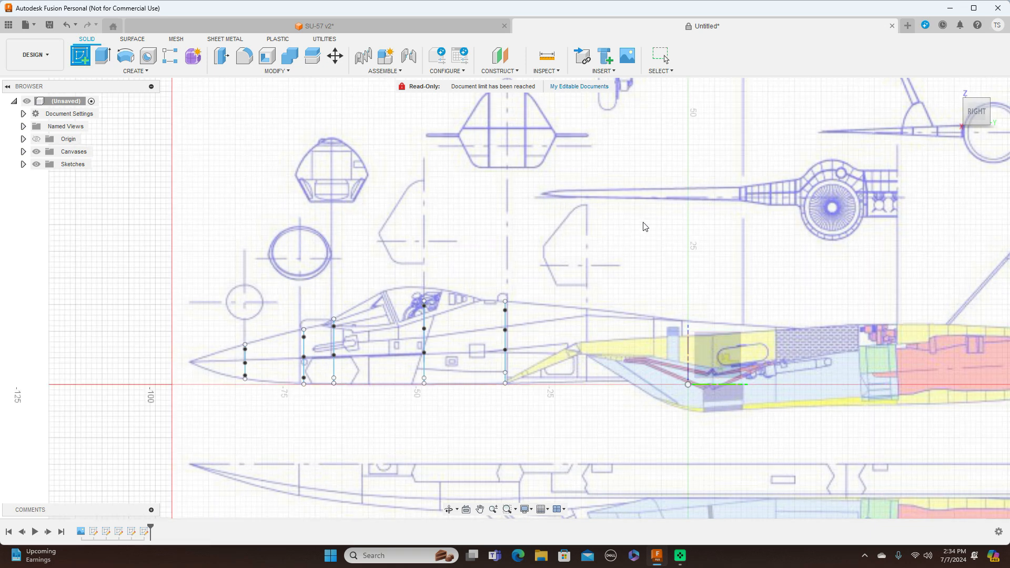
scroll(584, 240, up, 2)
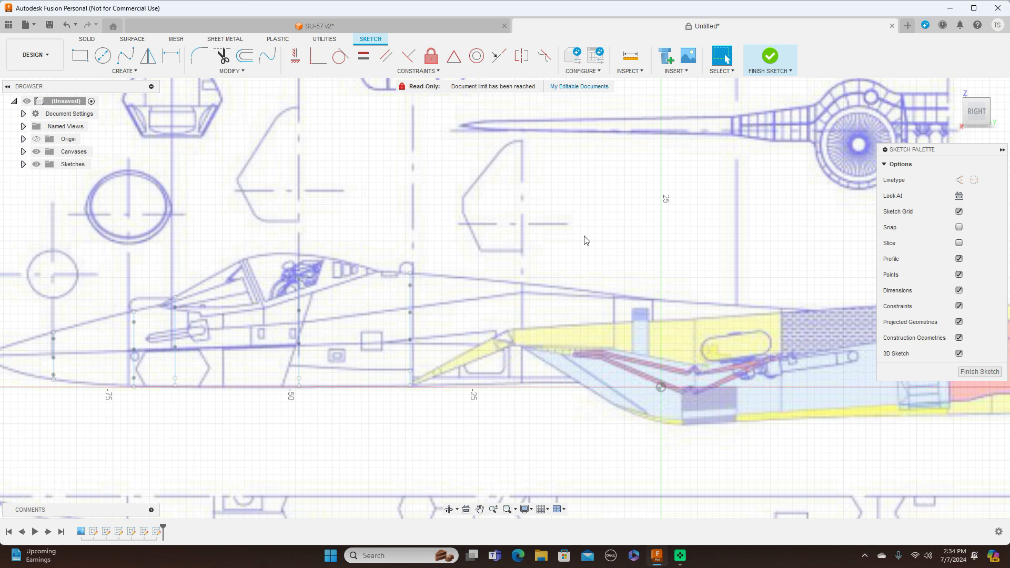
- Trace the sixth cross-section's upper left edge with a four-point fit point spline from top centre to the widest corner
click(126, 57)
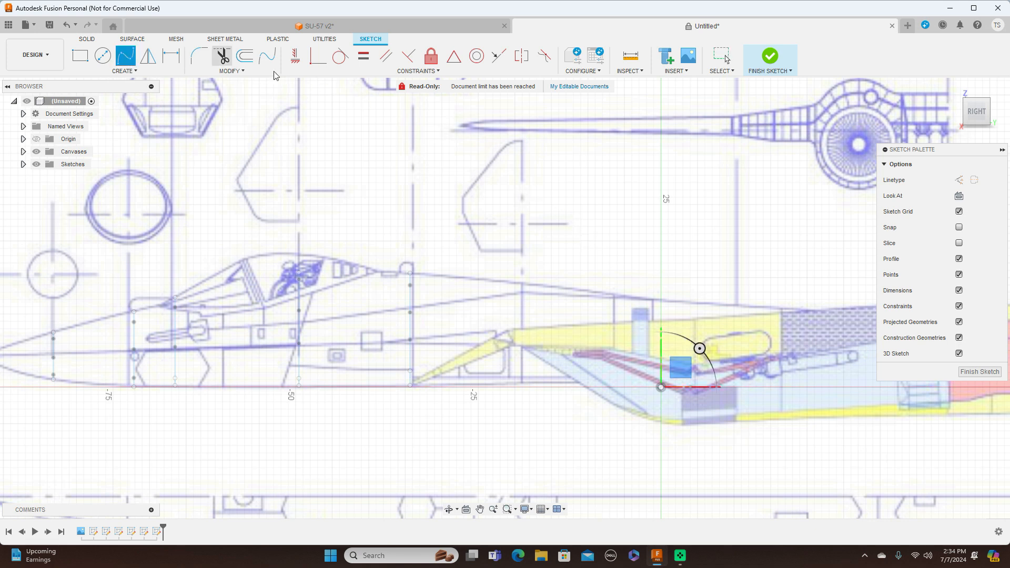
scroll(542, 129, up, 2)
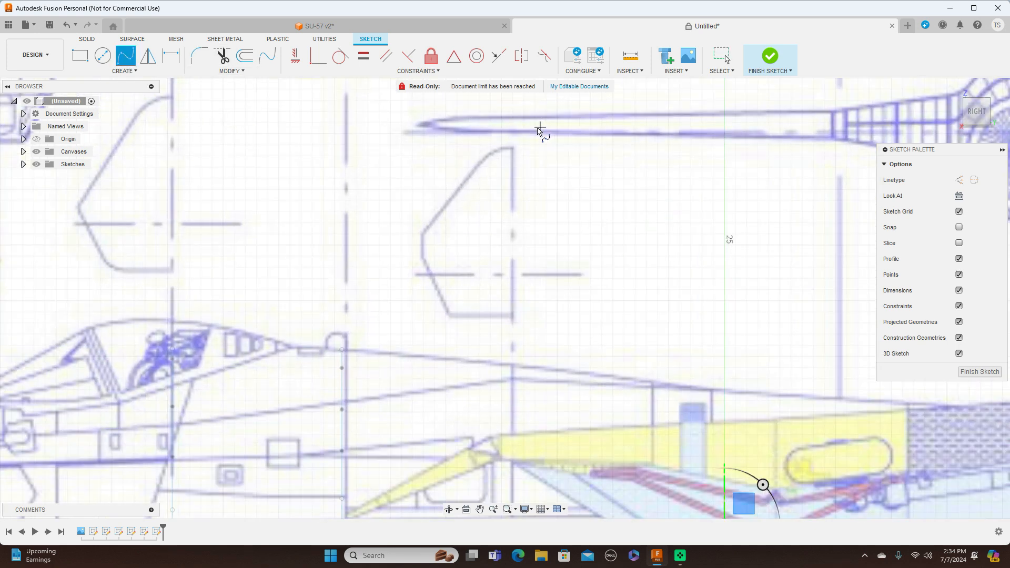
click(513, 149)
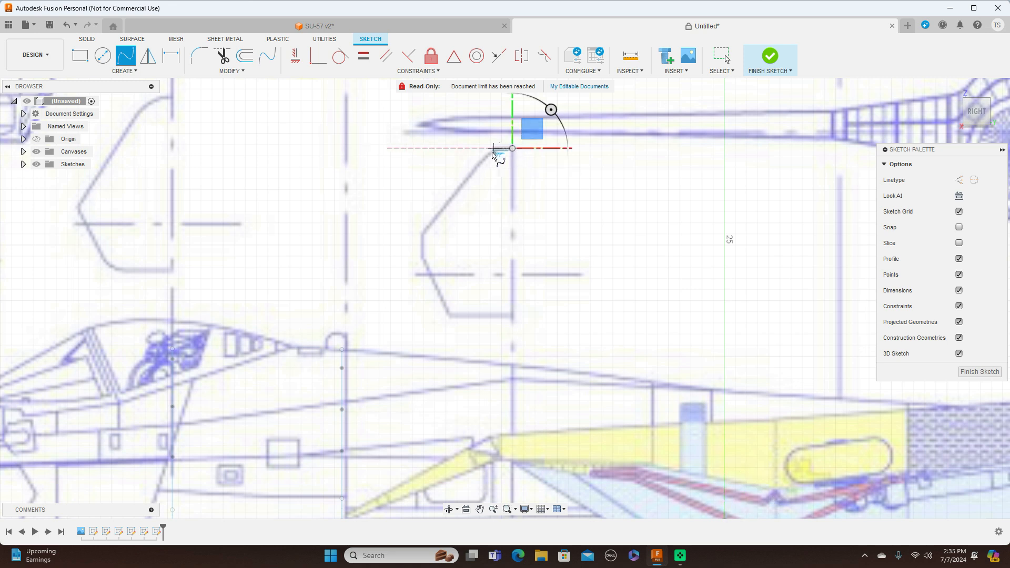
click(490, 153)
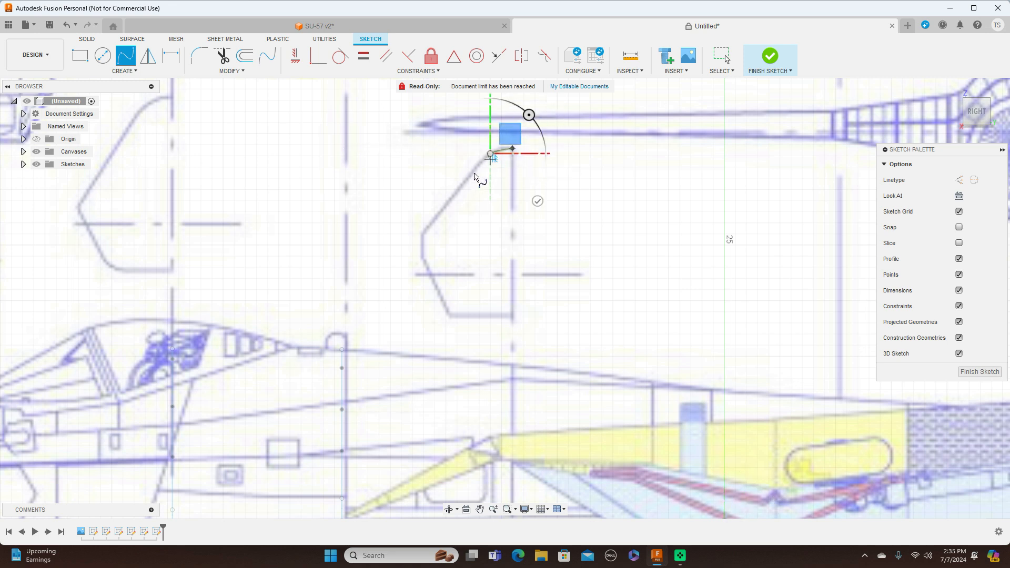
click(452, 197)
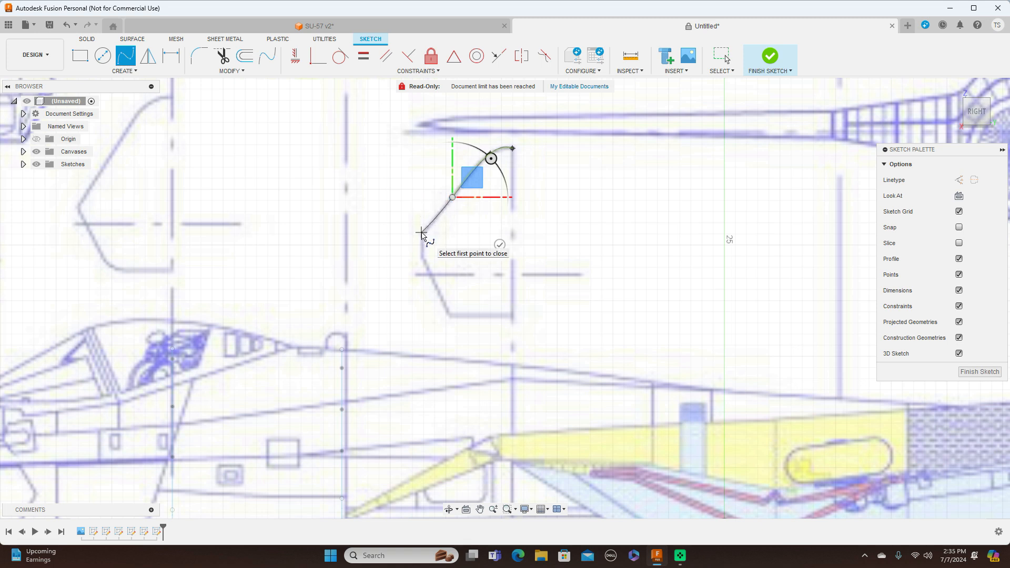
click(421, 234)
right_click(424, 234)
click(451, 232)
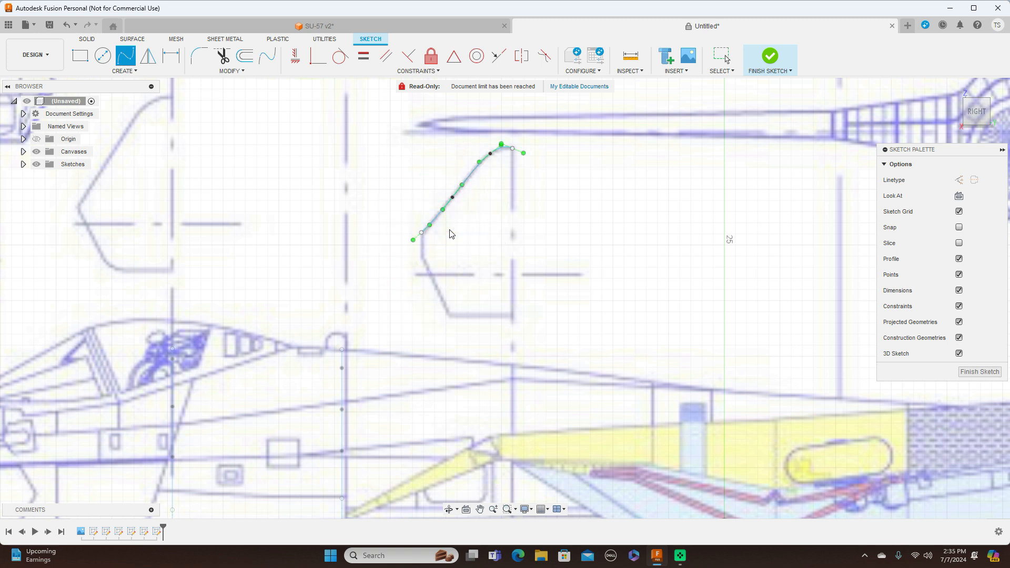
key(Escape)
- Draw connected lines from the spline's lower end vertically down, diagonally about 5.8 mm to the bottom corner, and horizontally to the centreline
key(l)
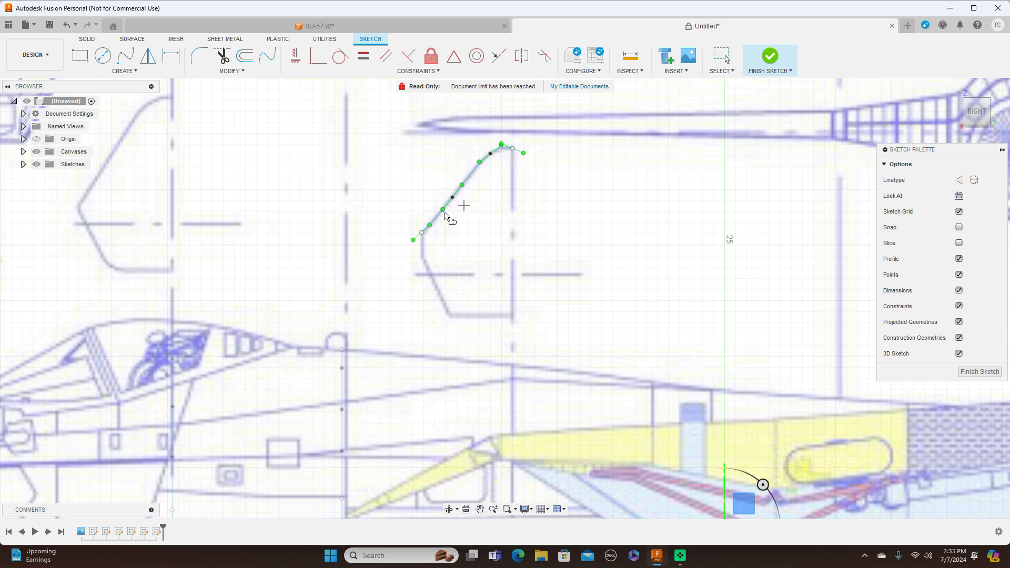
click(422, 233)
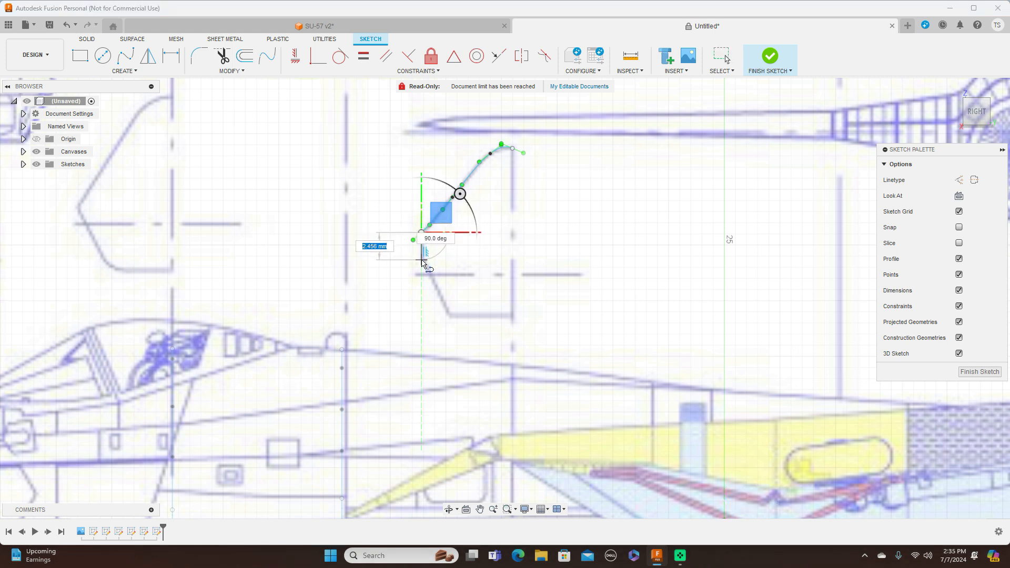
click(422, 257)
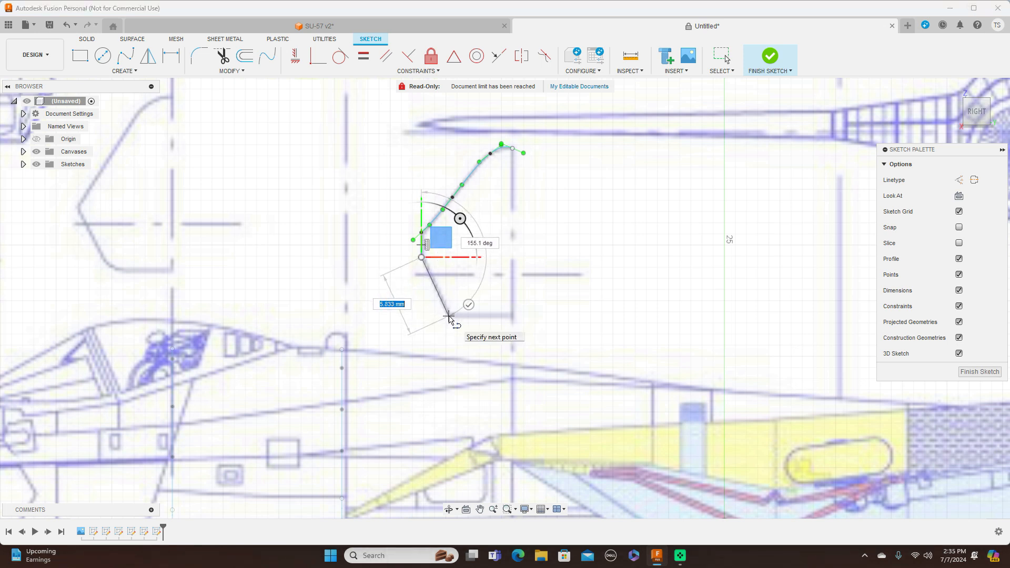
click(449, 316)
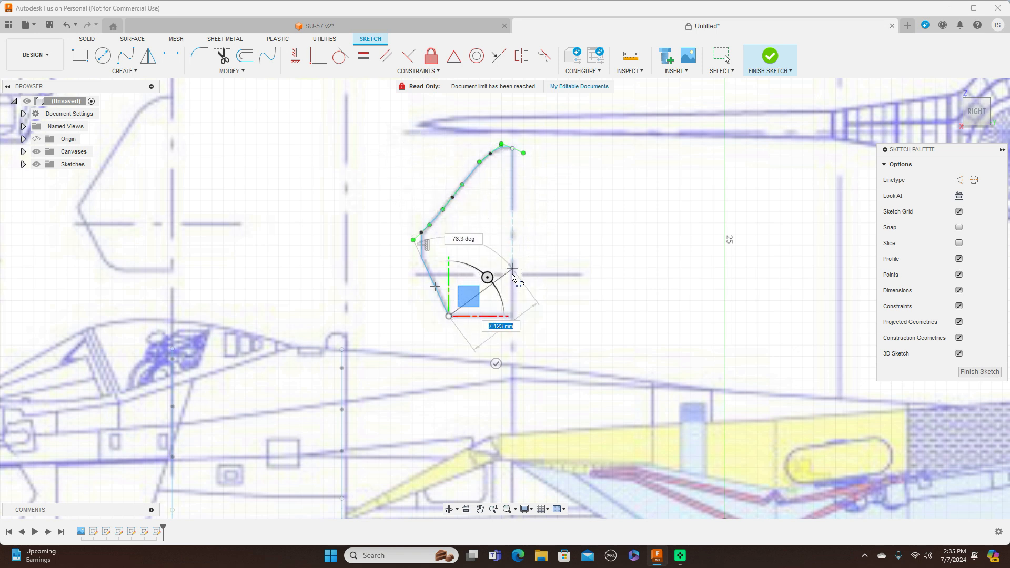
click(513, 315)
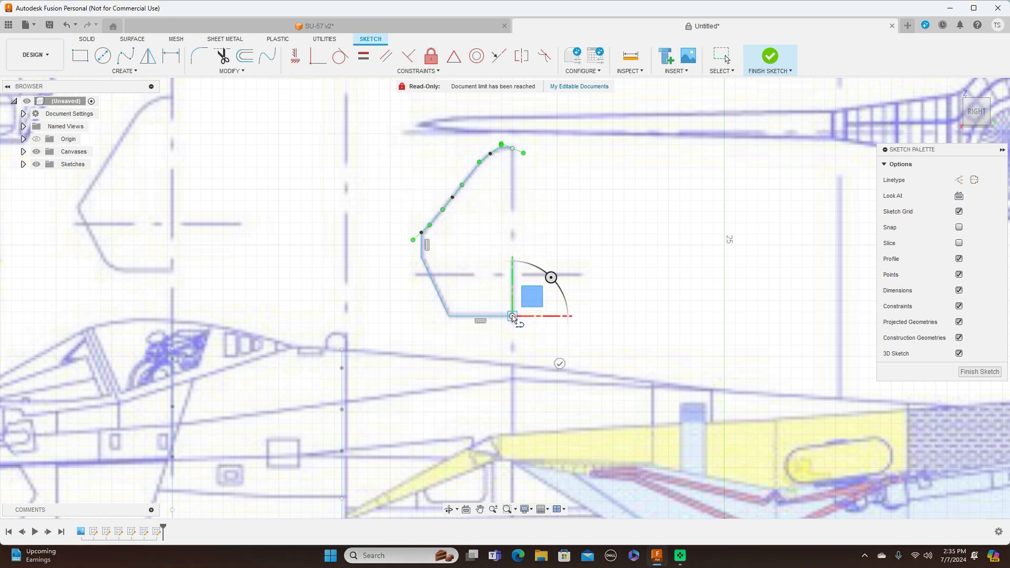
right_click(512, 315)
click(548, 317)
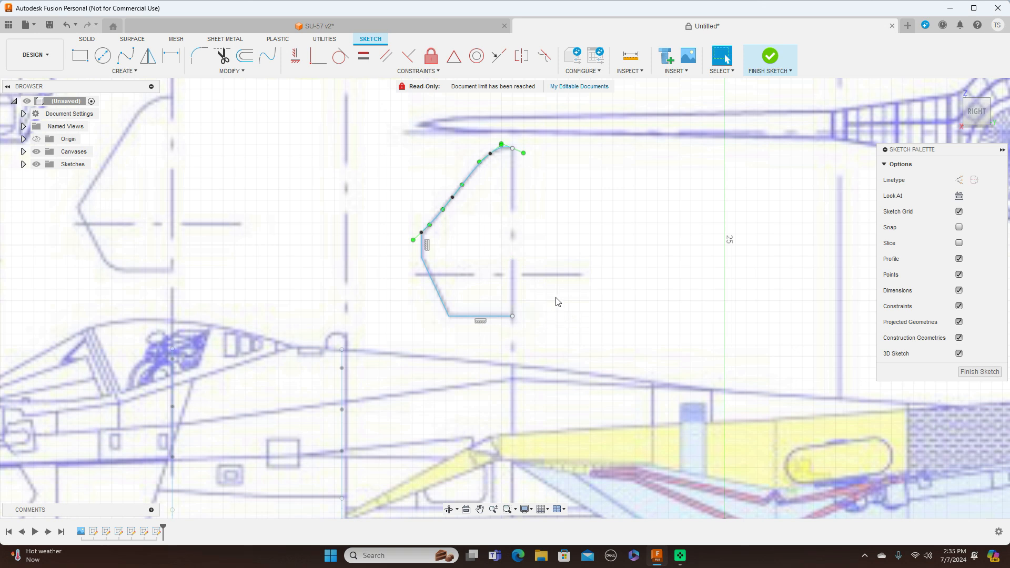
- Adjust the second fit point of the sixth cross-section's spline to match the blueprint's rounded shoulder
scroll(557, 301, up, 3)
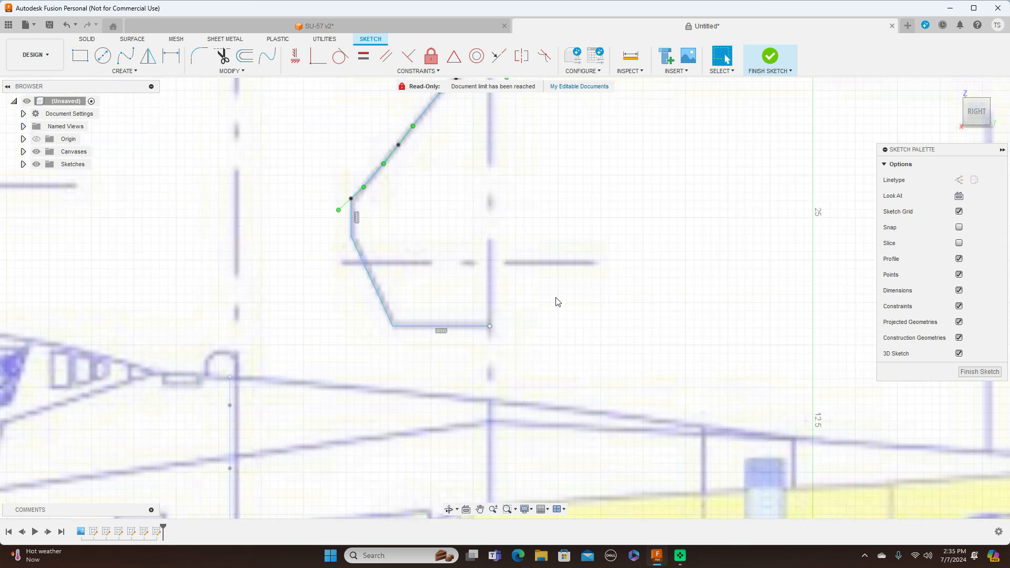
scroll(558, 301, down, 3)
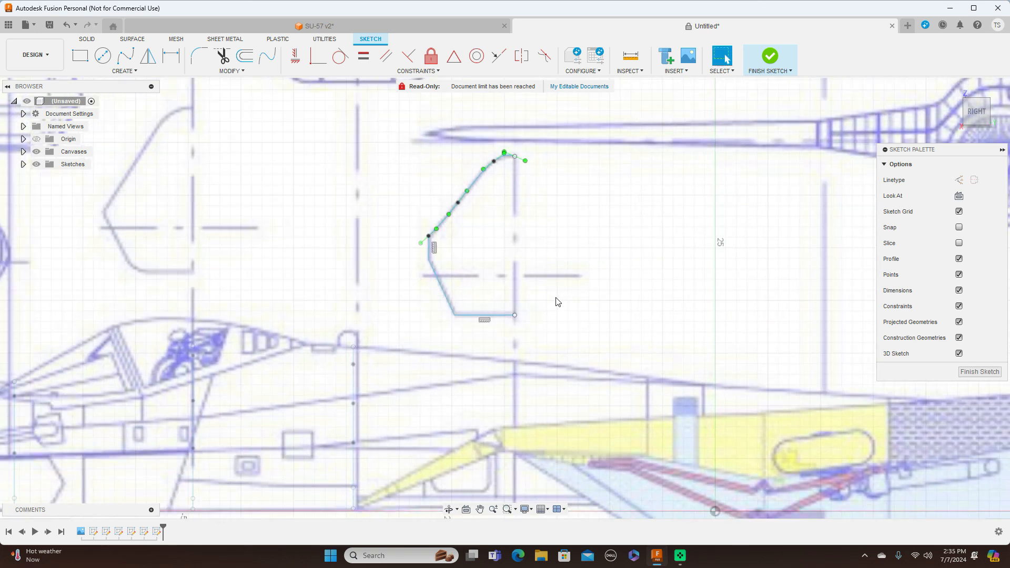
scroll(527, 197, up, 3)
middle_drag(534, 183, 574, 254)
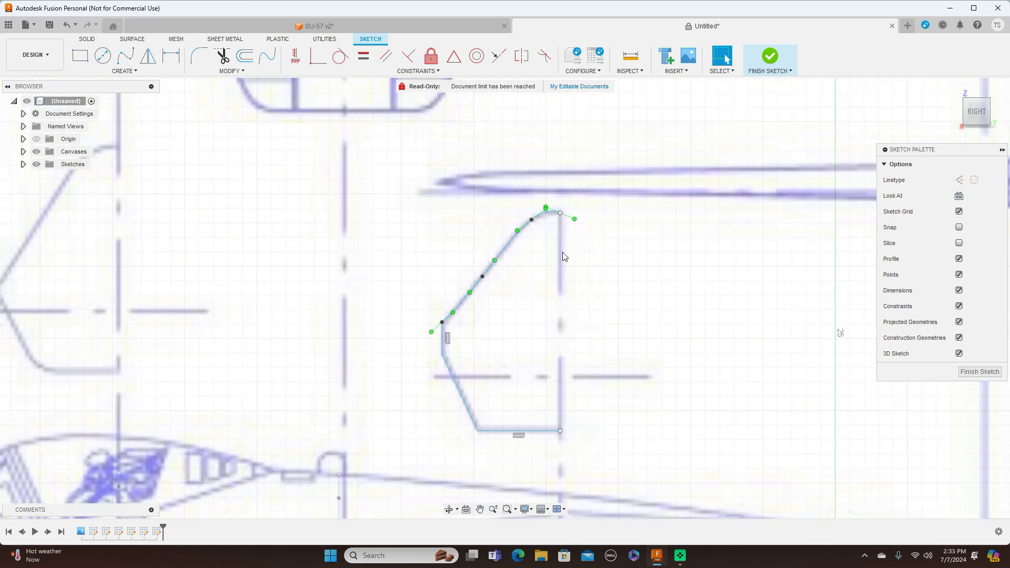
scroll(559, 249, up, 3)
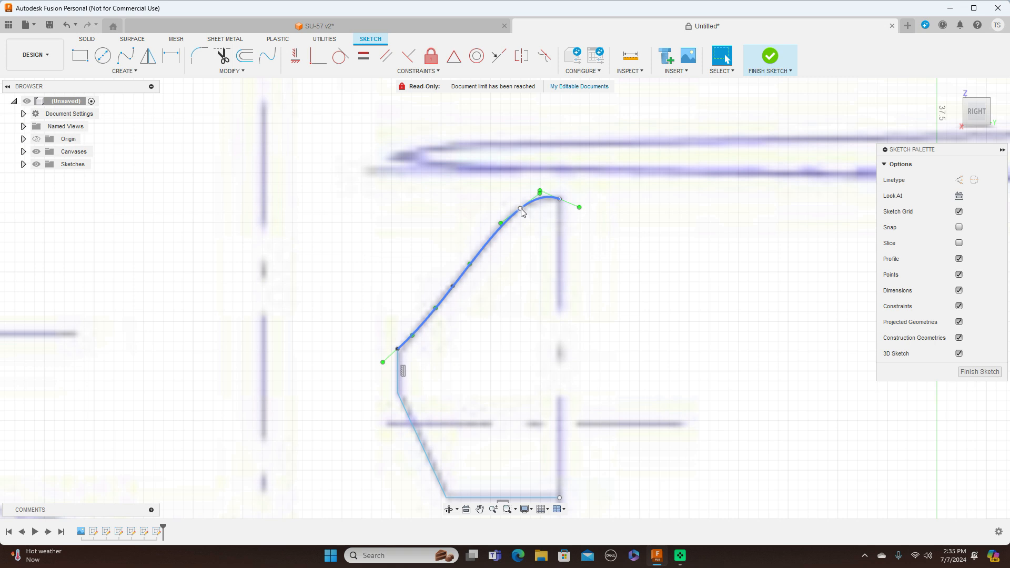
click(520, 210)
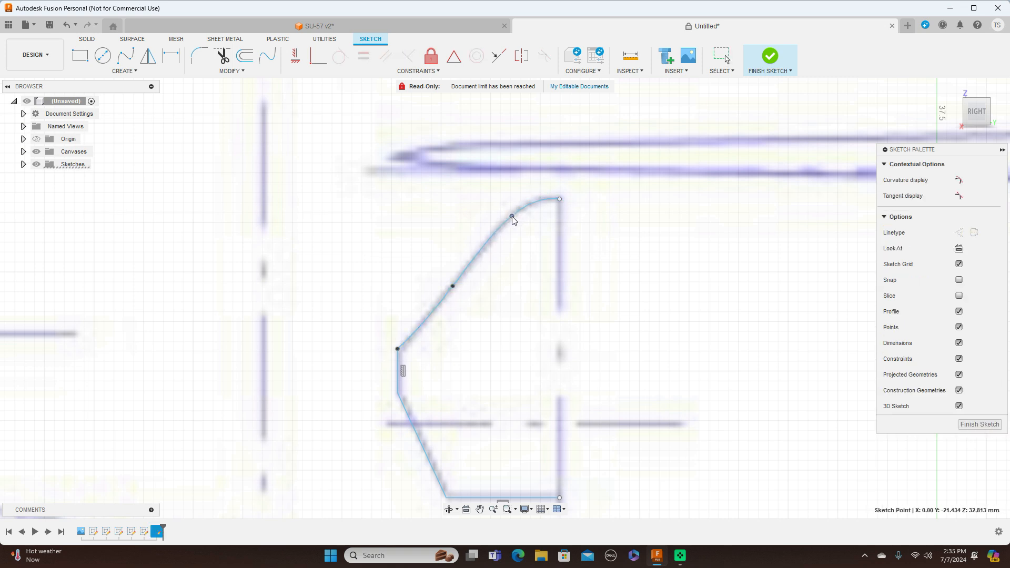
drag(512, 216, 510, 217)
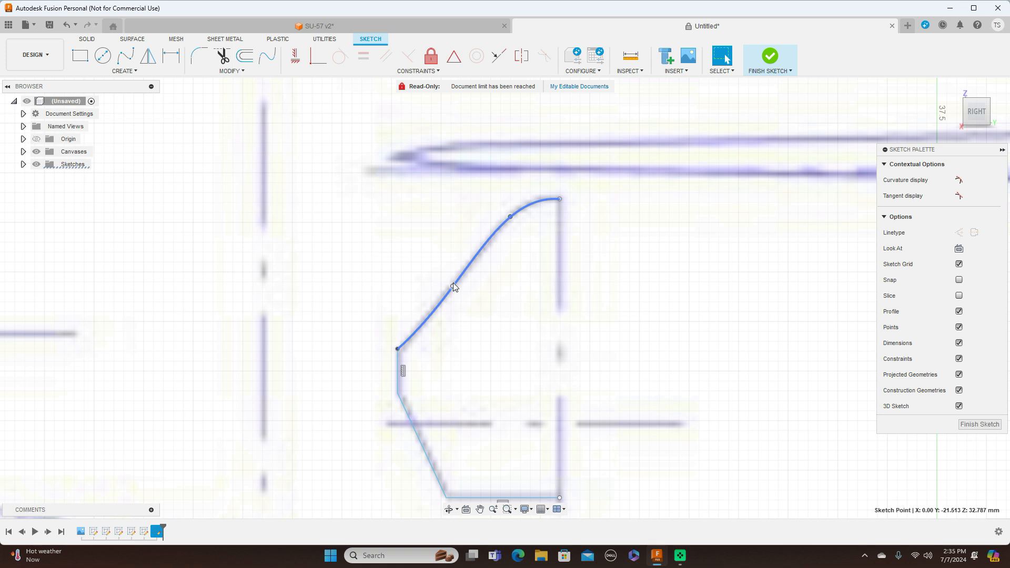
- Adjust the third fit point of the sixth cross-section's spline to follow the blueprint's slanted side, and finish the sketch
mouse_move(453, 287)
mouse_down()
mouse_move(462, 280)
mouse_move(454, 281)
mouse_up()
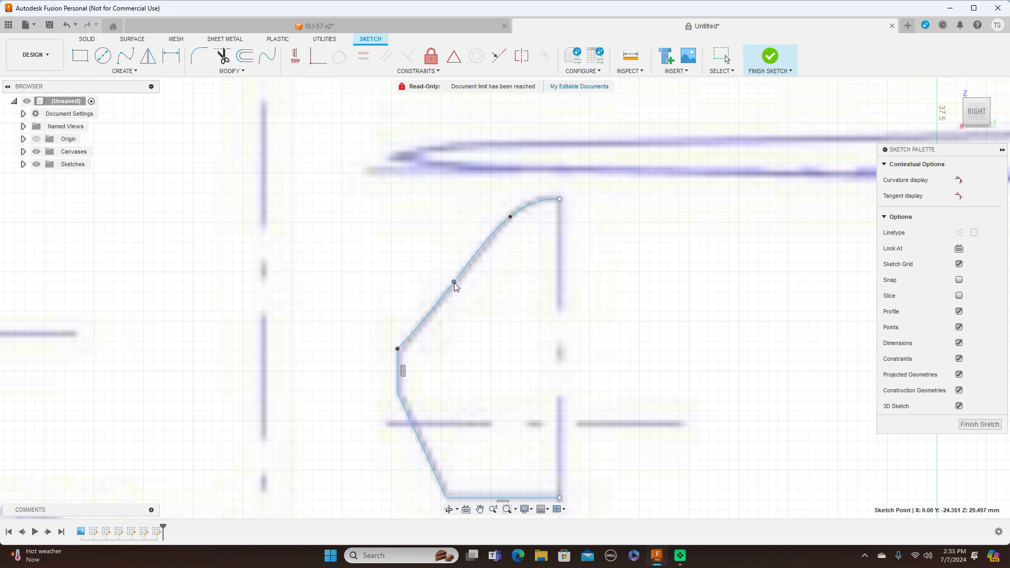
scroll(643, 256, down, 4)
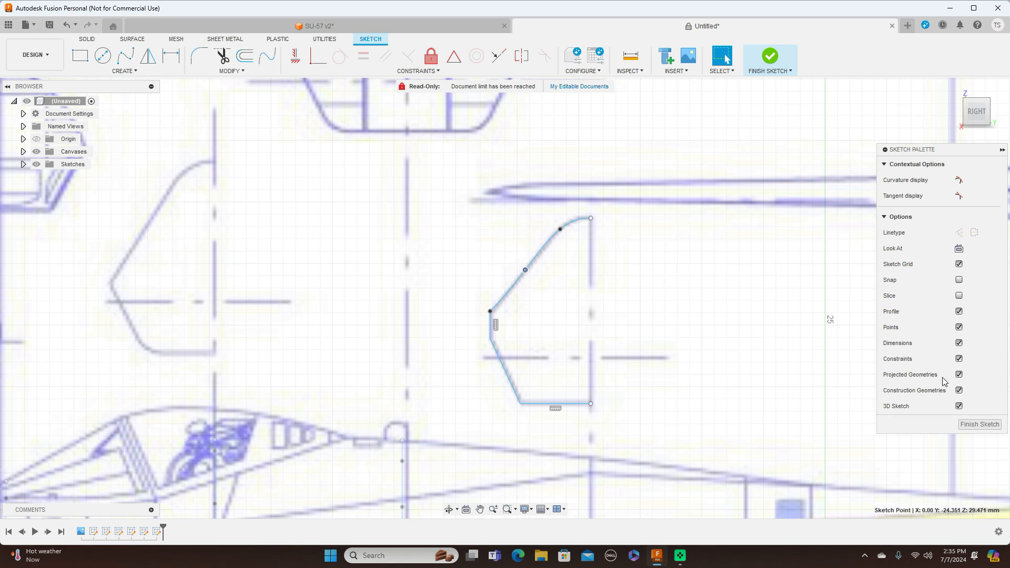
click(978, 424)
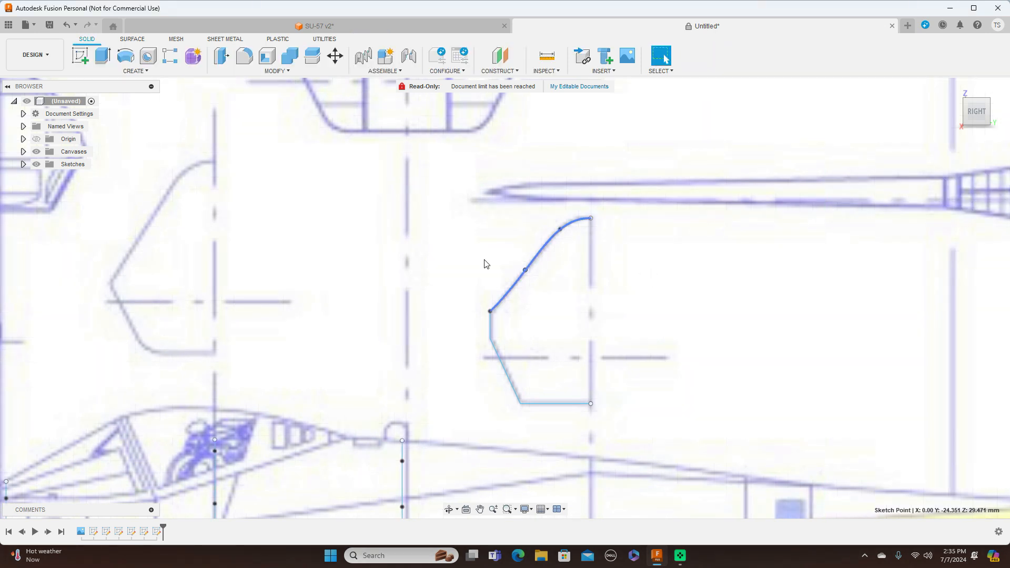
- Try to rotate the sixth cross-section's spline and lines 90° about the vertical centreline
click(337, 57)
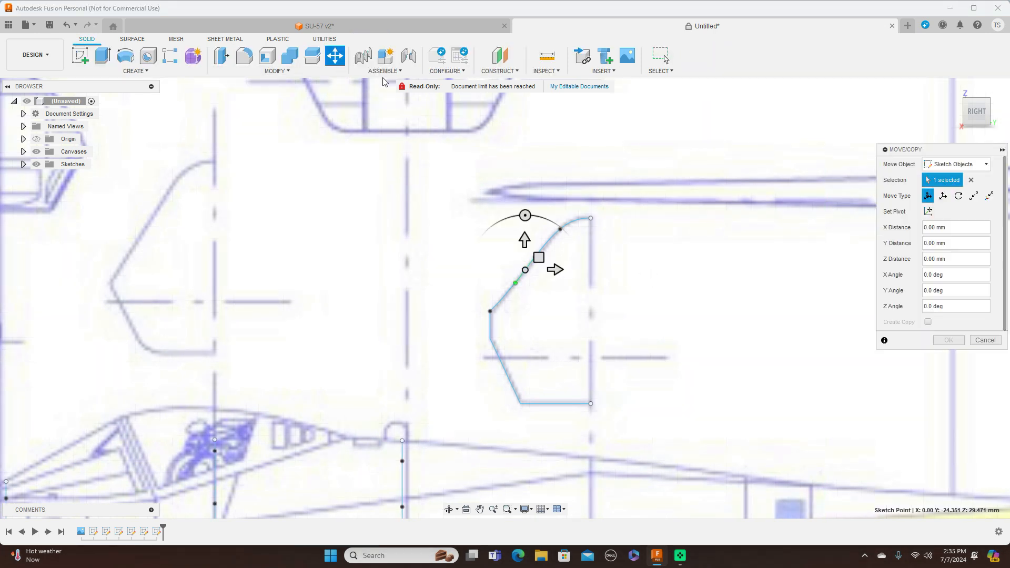
click(972, 181)
click(592, 220)
click(569, 230)
click(490, 332)
click(504, 366)
click(544, 404)
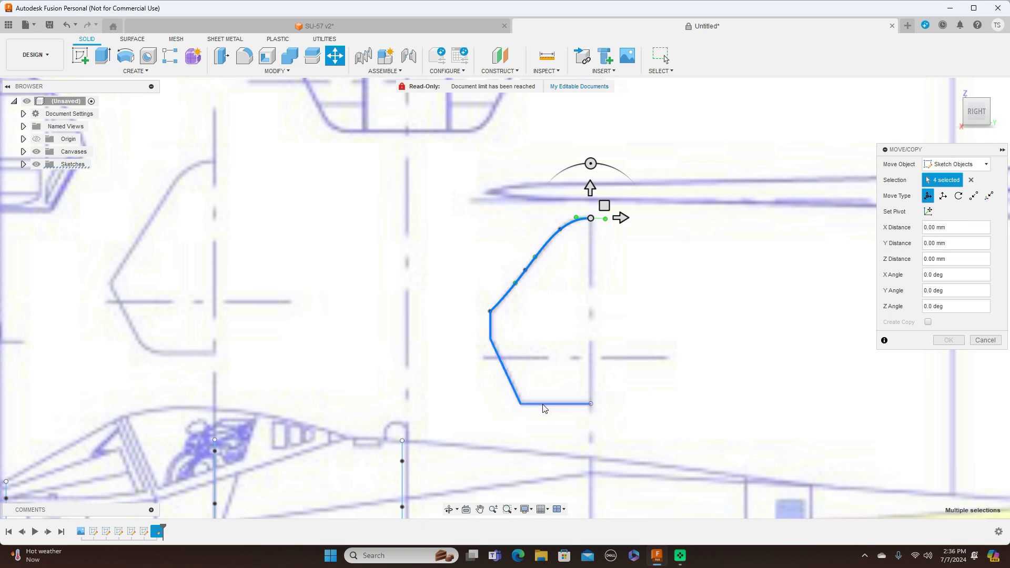
scroll(700, 367, down, 4)
scroll(700, 367, down, 1)
middle_drag(715, 337, 685, 241)
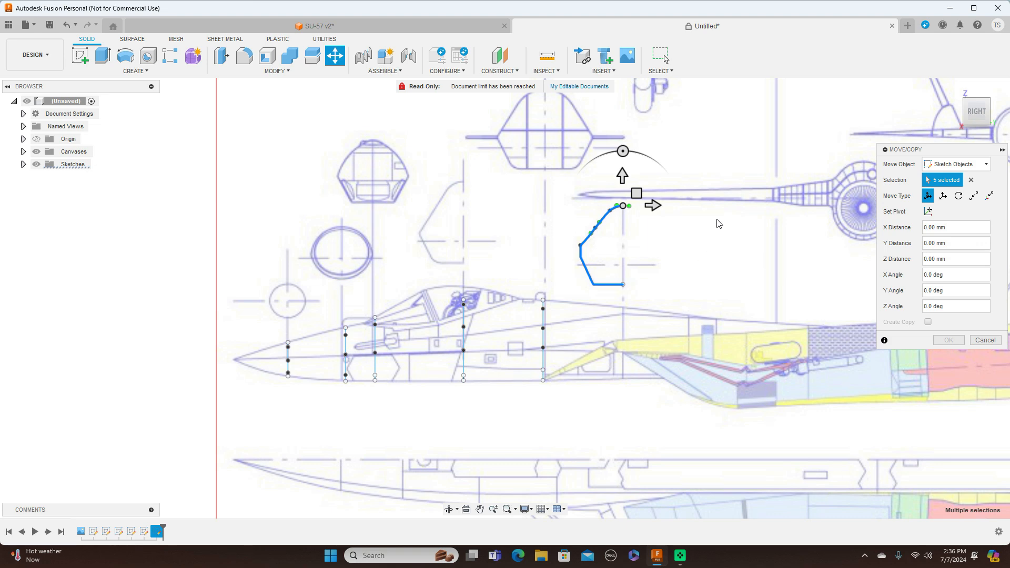
click(956, 103)
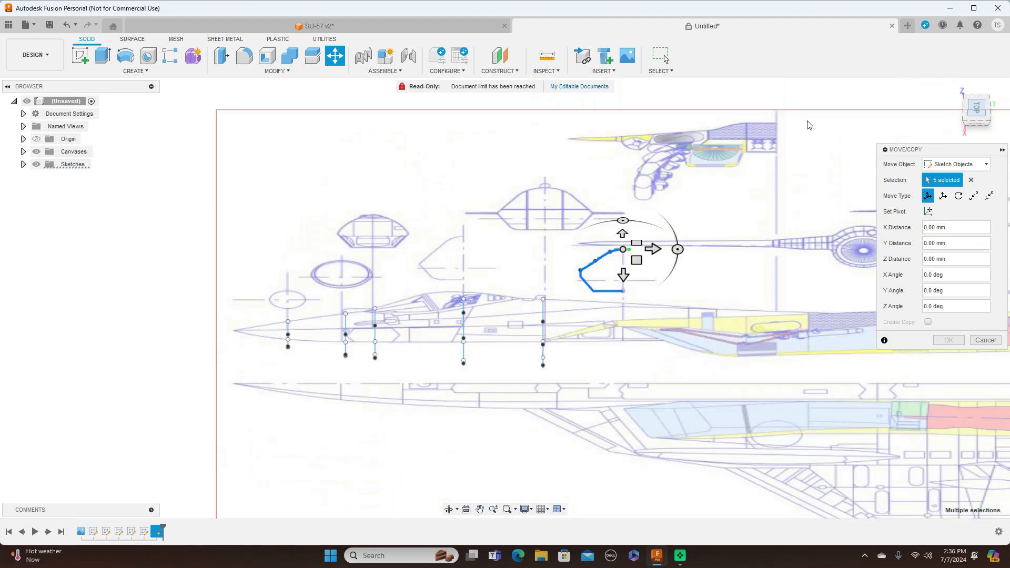
mouse_move(678, 298)
mouse_down()
mouse_move(643, 240)
mouse_move(620, 225)
mouse_up()
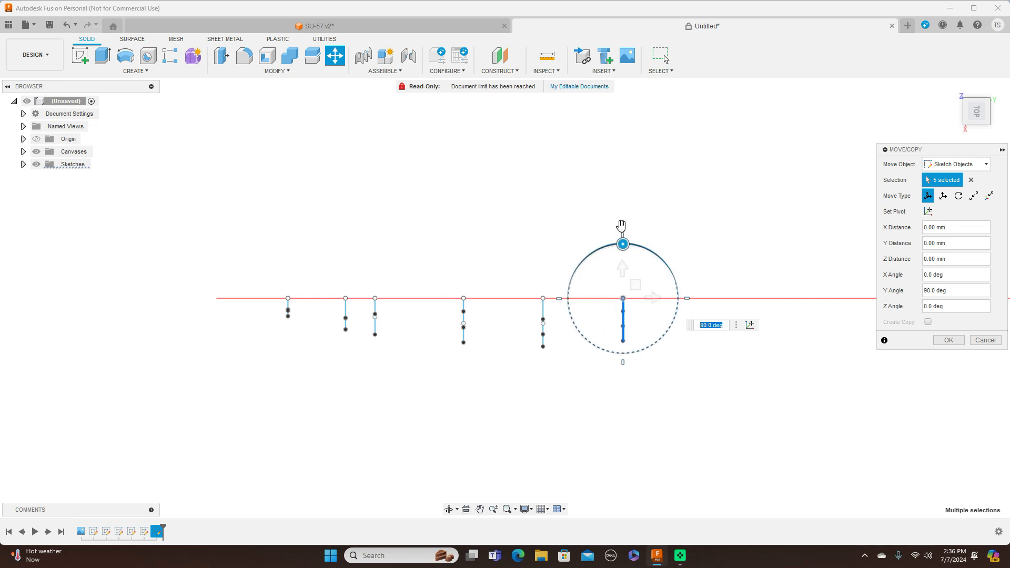
click(950, 340)
- Check the rotated cross-section against the side view and undo its rotation
click(977, 132)
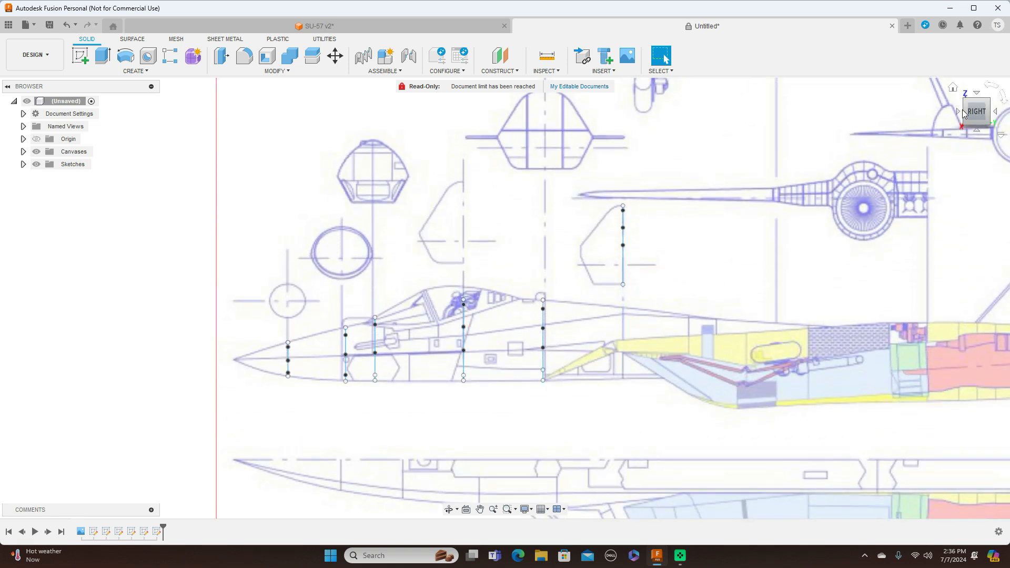
mouse_move(505, 298)
shift+middle_down()
mouse_move(553, 301)
mouse_move(509, 300)
shift+middle_up()
click(977, 109)
click(66, 25)
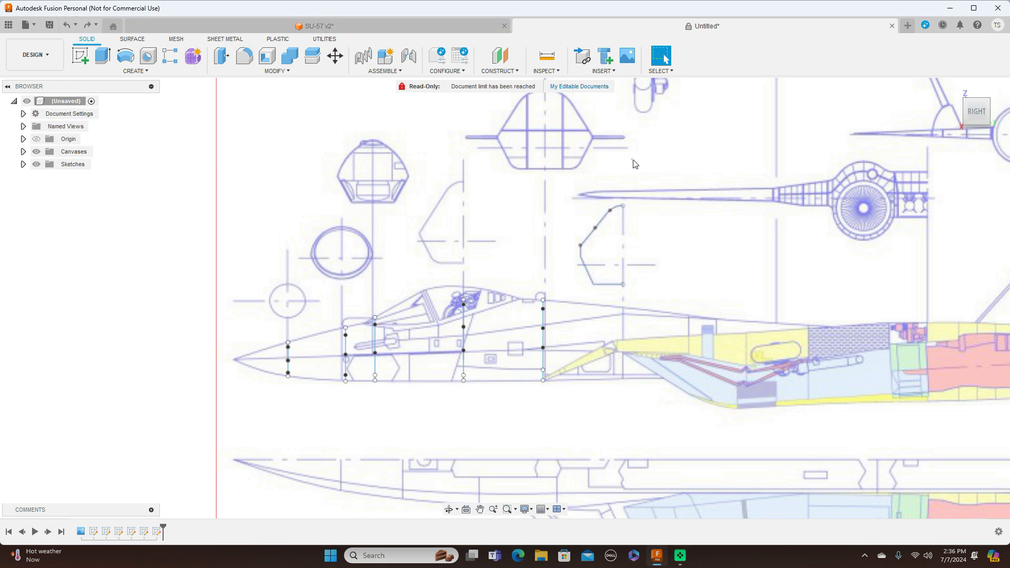
scroll(635, 163, up, 3)
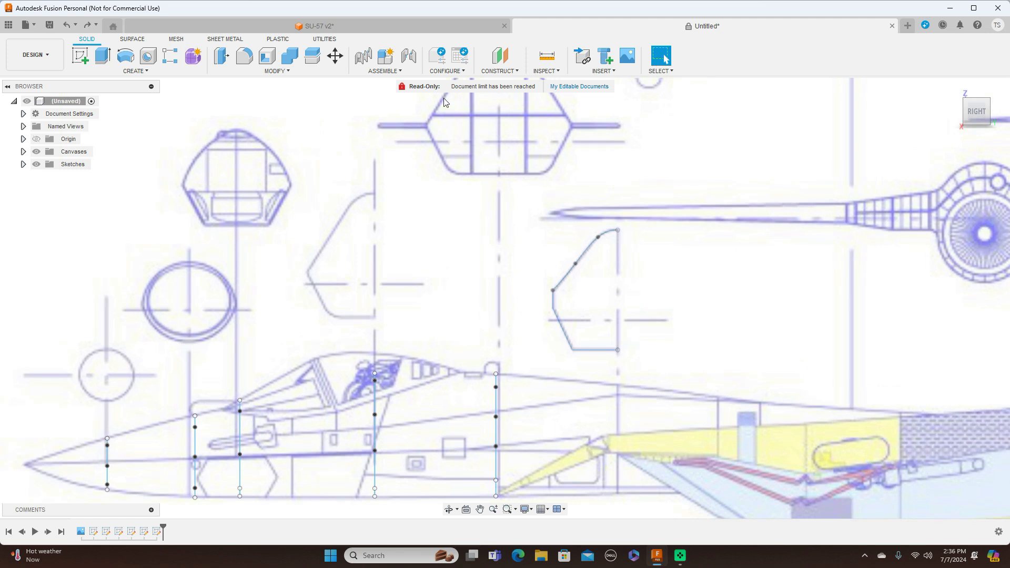
click(335, 55)
click(618, 231)
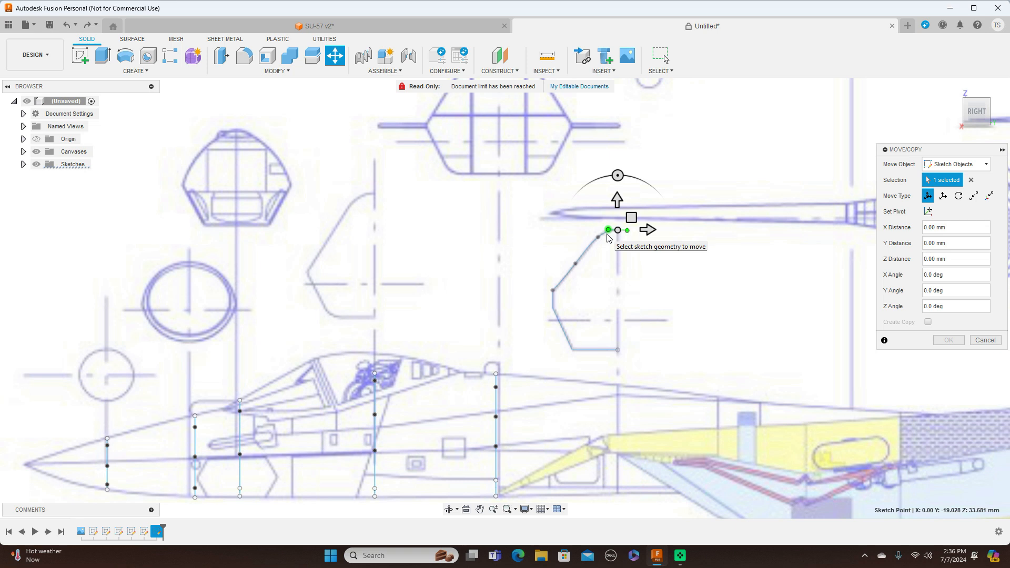
scroll(607, 236, up, 3)
click(606, 233)
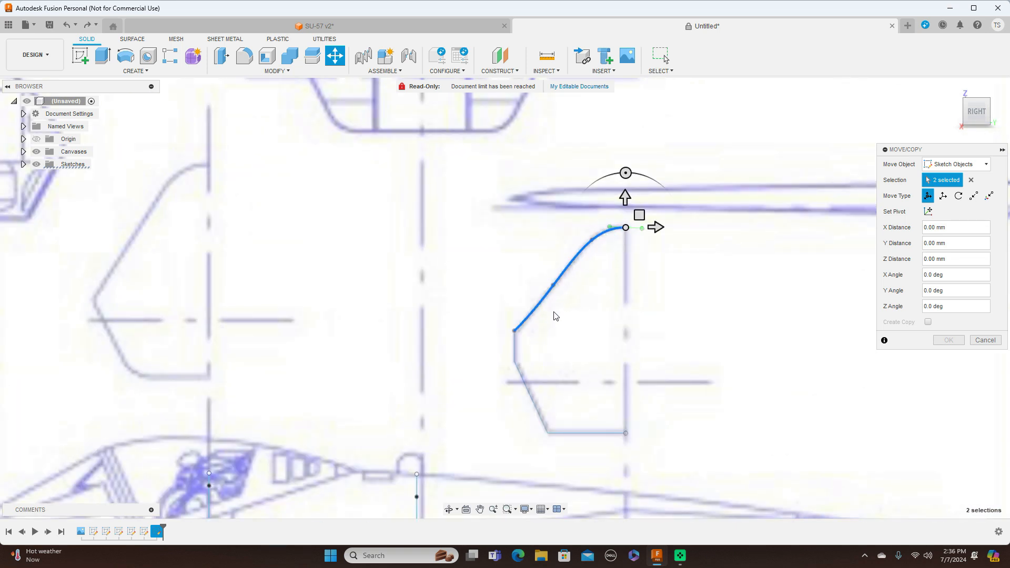
click(516, 346)
click(527, 382)
click(577, 433)
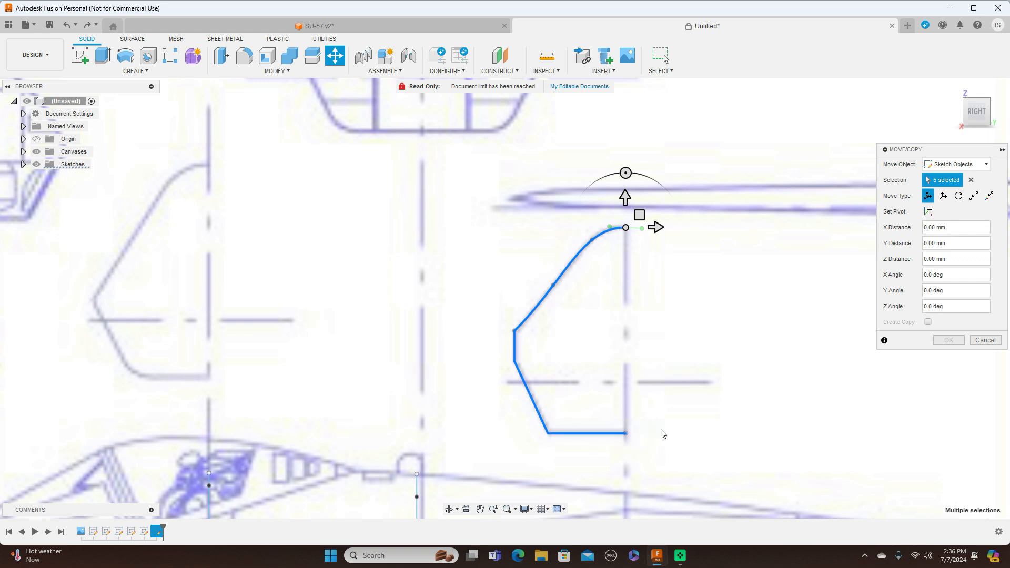
scroll(721, 425, down, 5)
middle_drag(724, 415, 693, 222)
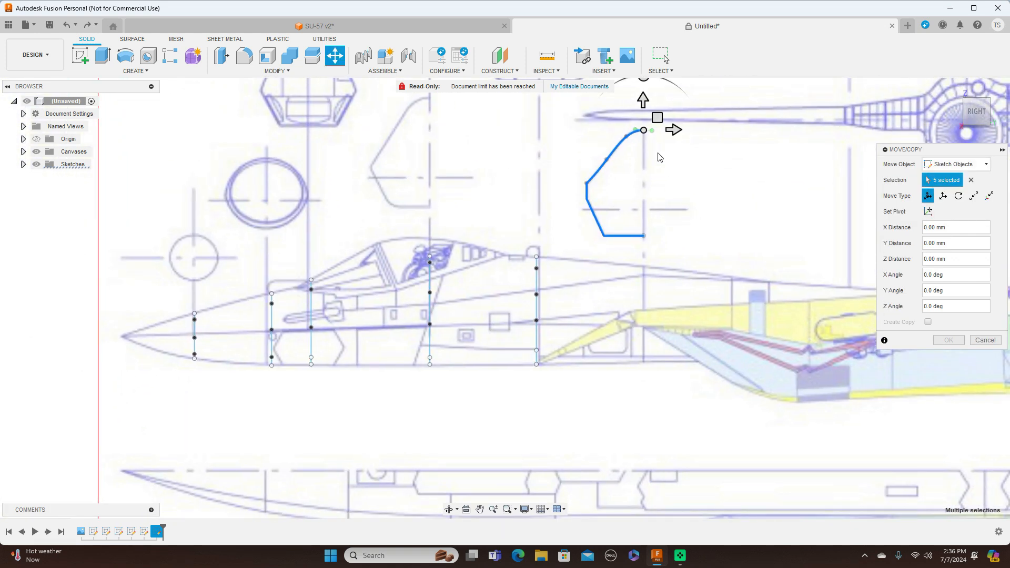
mouse_move(657, 118)
mouse_down()
mouse_move(658, 247)
mouse_move(626, 243)
mouse_move(656, 230)
mouse_move(652, 133)
mouse_move(661, 116)
mouse_move(659, 253)
mouse_up()
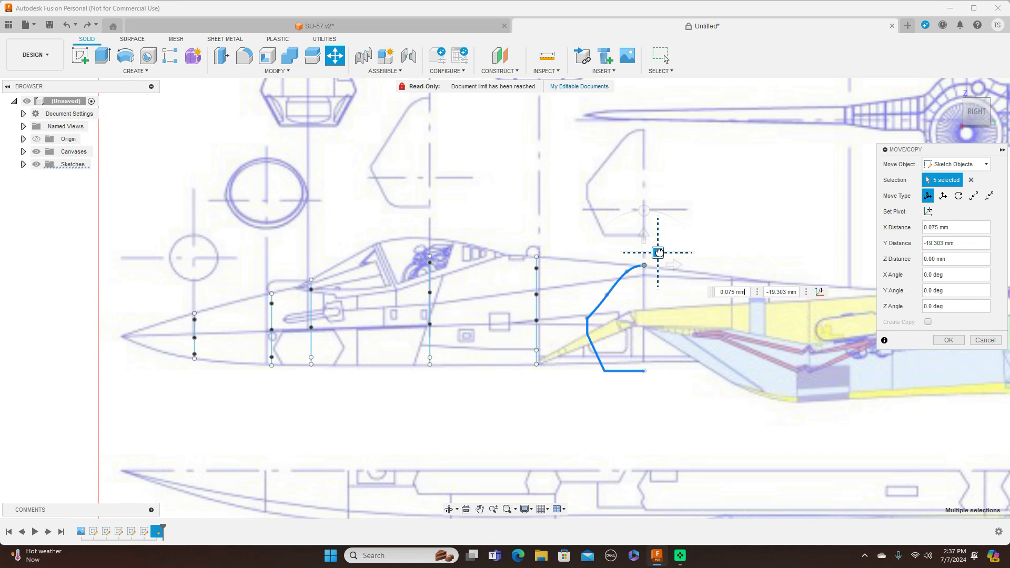
click(980, 96)
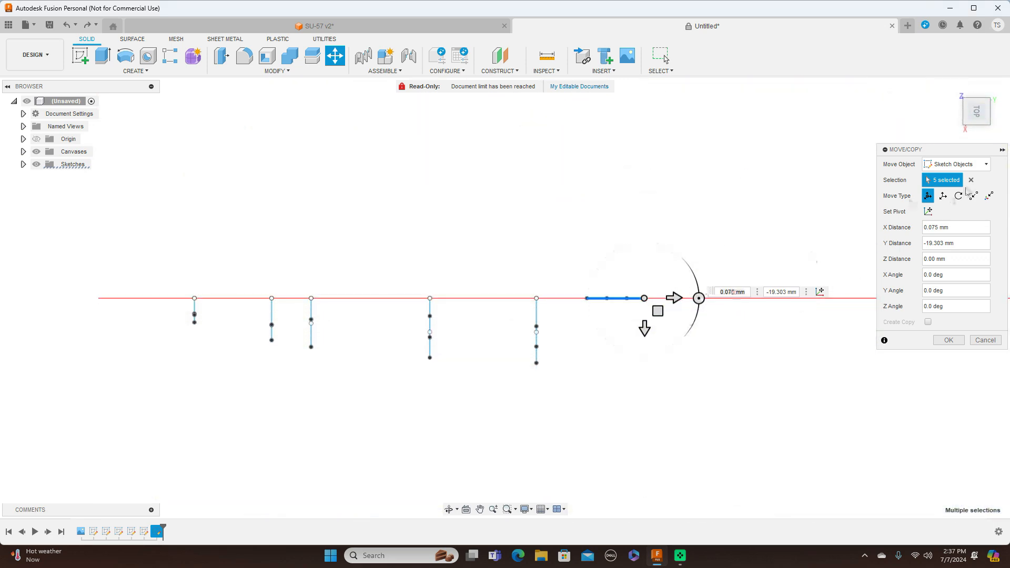
click(979, 133)
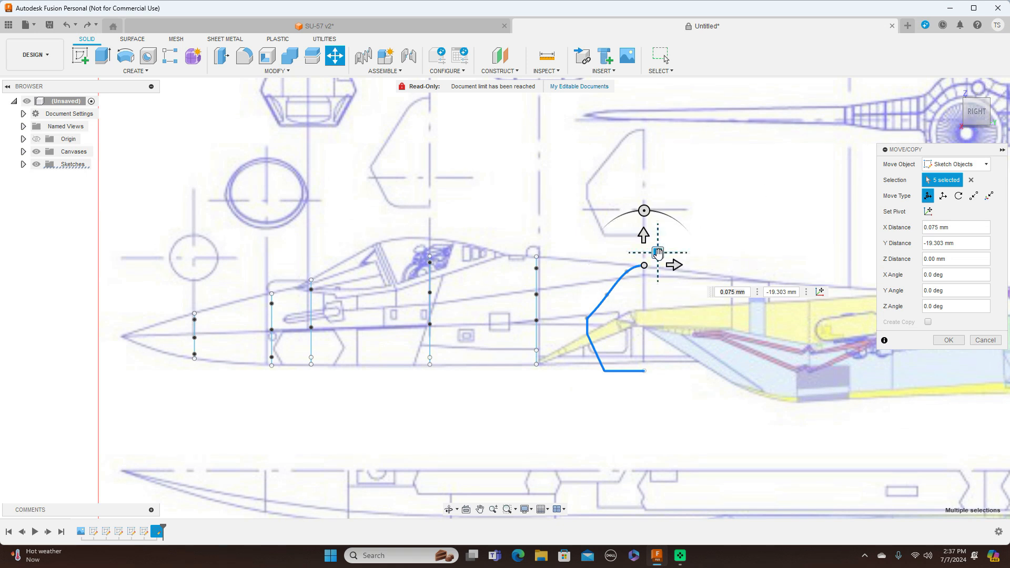
drag(658, 253, 657, 252)
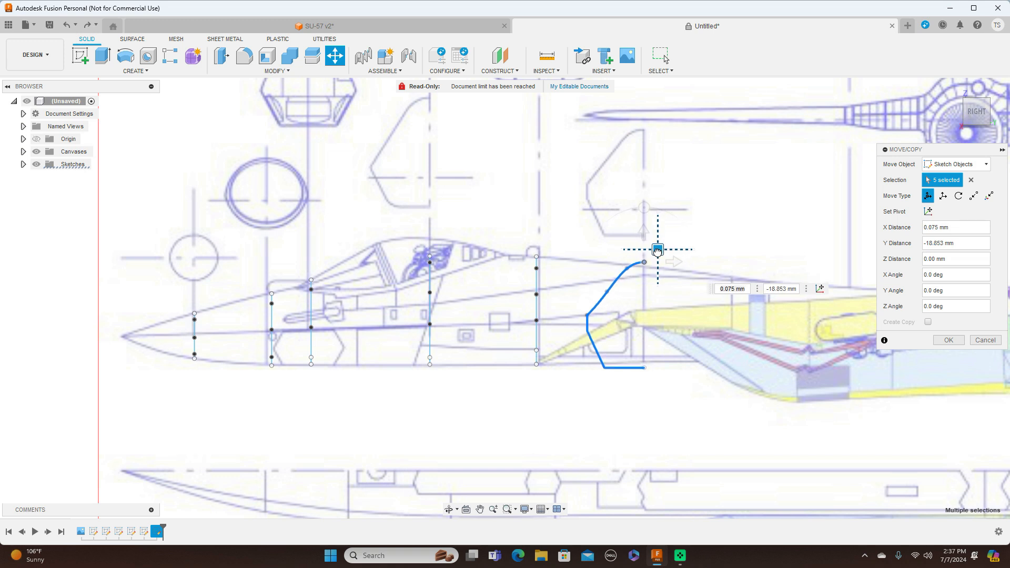
click(984, 340)
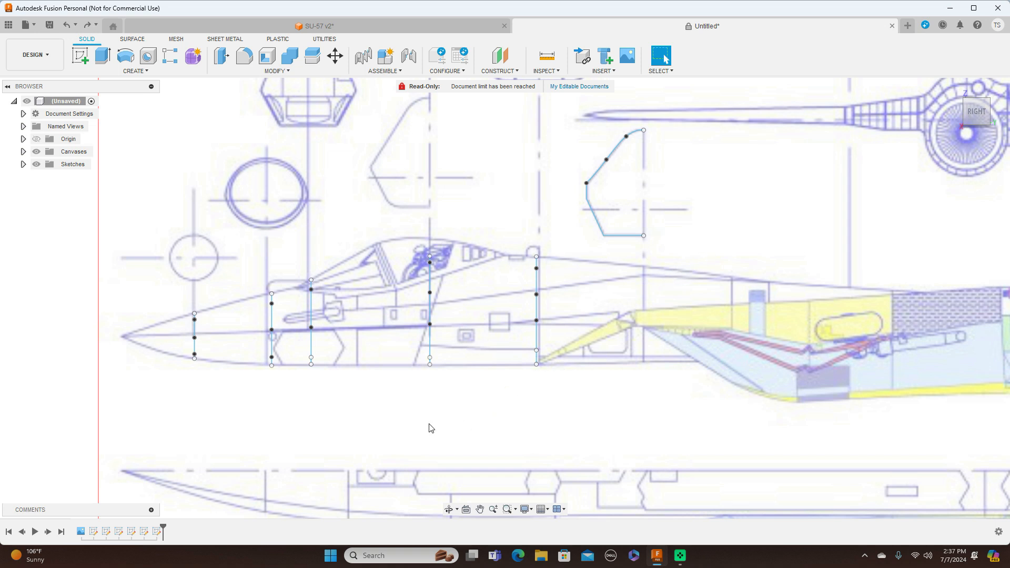
- Reopen the sixth cross-section's sketch for editing
right_click(163, 525)
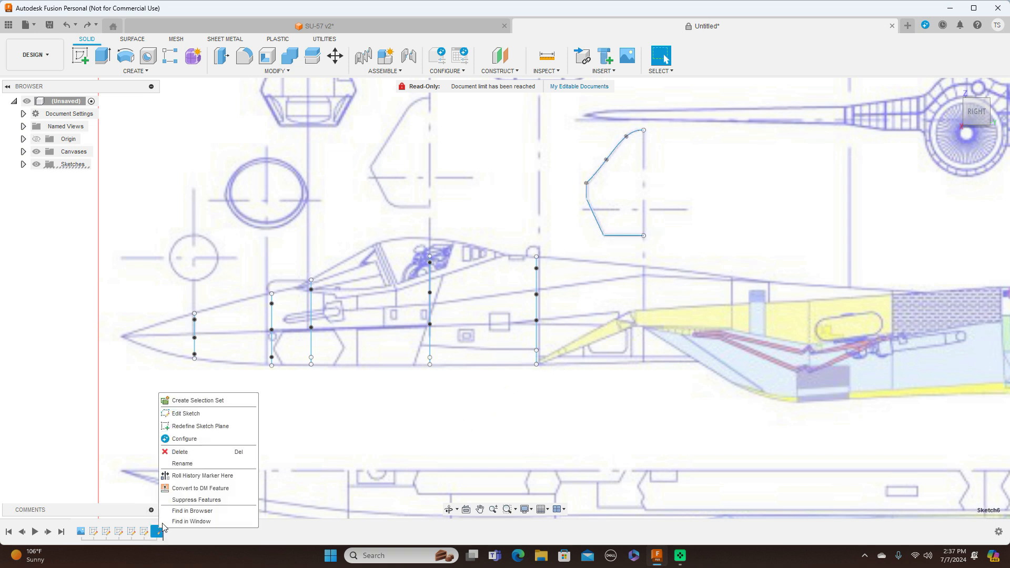
click(228, 412)
middle_drag(524, 269, 469, 322)
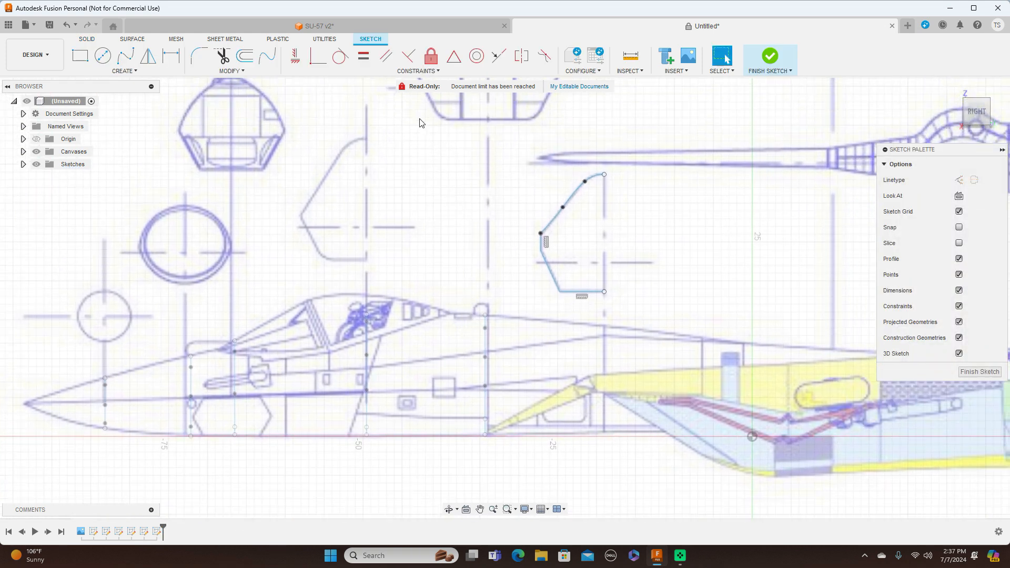
click(247, 56)
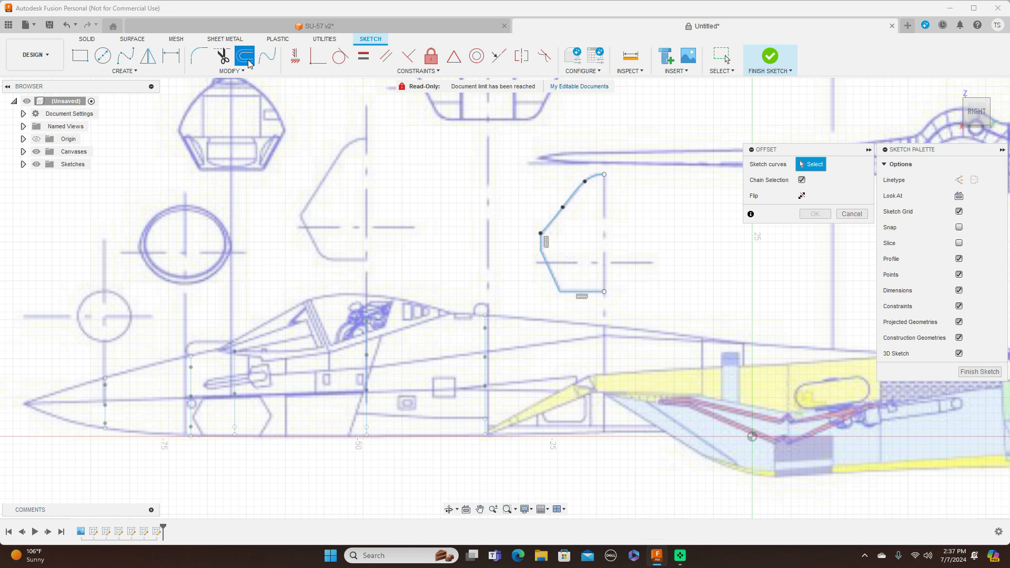
click(579, 194)
drag(585, 190, 590, 193)
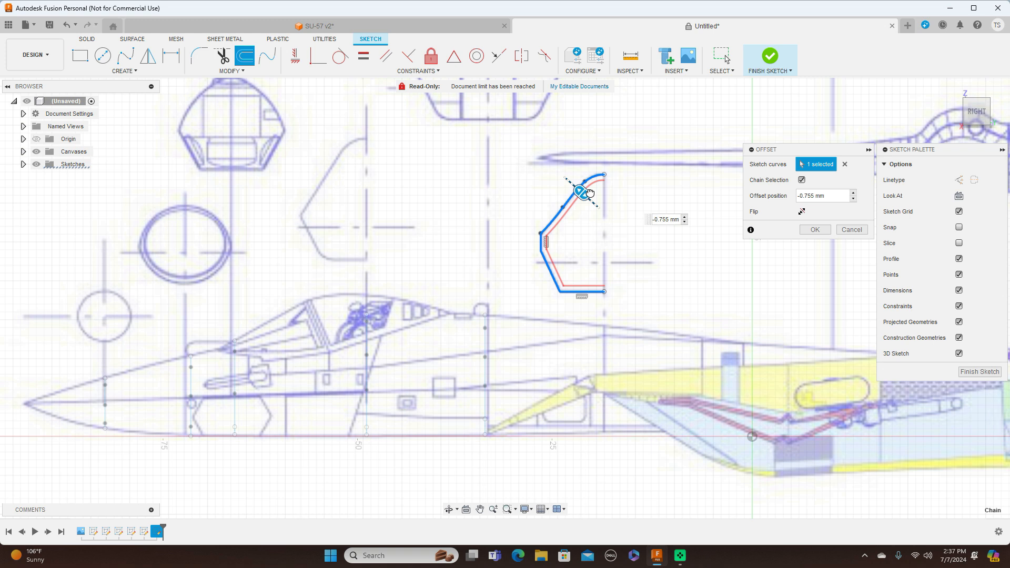
drag(591, 193, 593, 192)
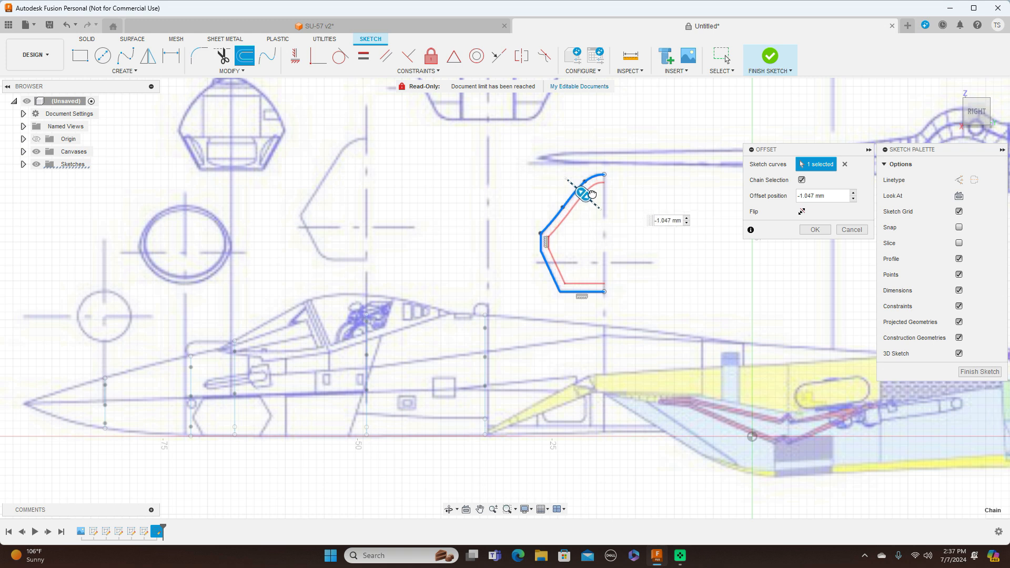
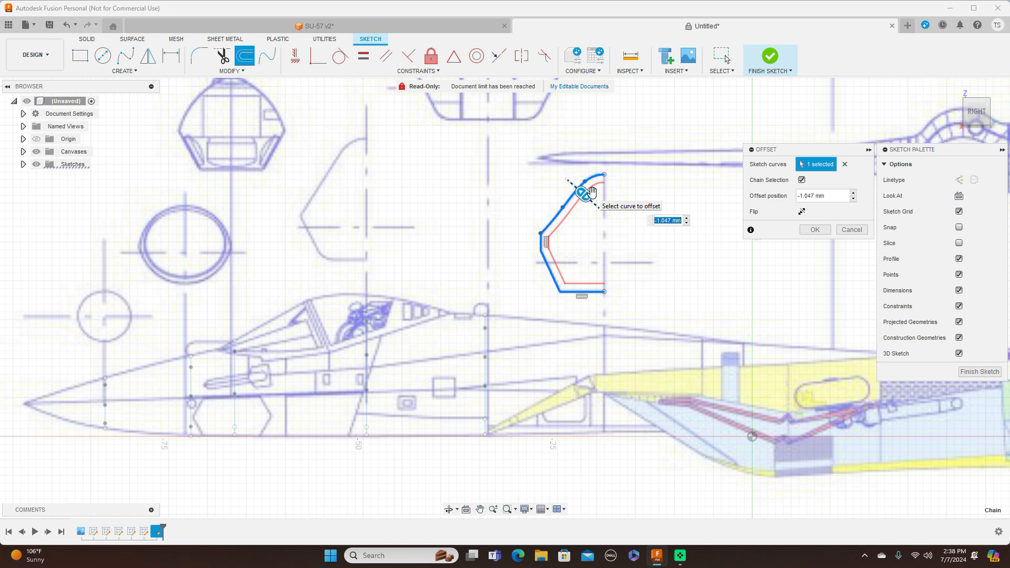
click(851, 232)
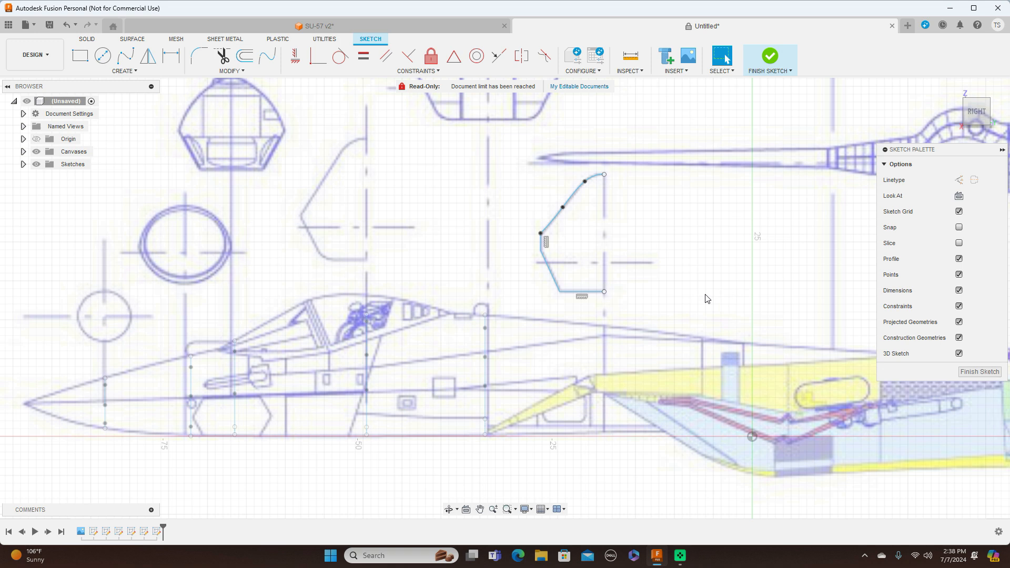
- Draw a vertical line about 13.5 mm long at the sixth station, from the side view's upper fuselage edge to its lower edge
key(m)
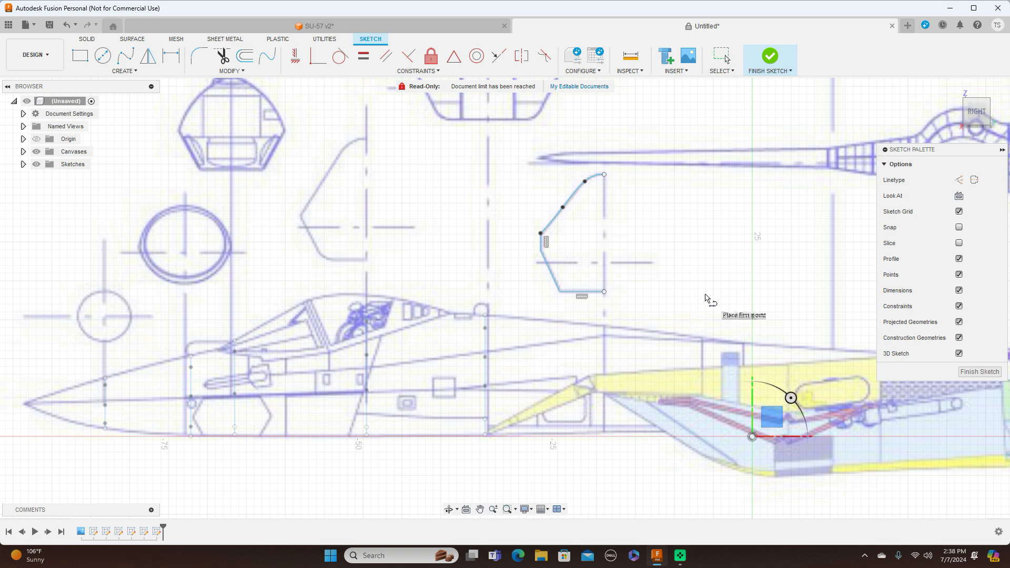
click(605, 326)
mouse_move(604, 326)
mouse_down()
mouse_move(650, 392)
mouse_move(604, 438)
mouse_up()
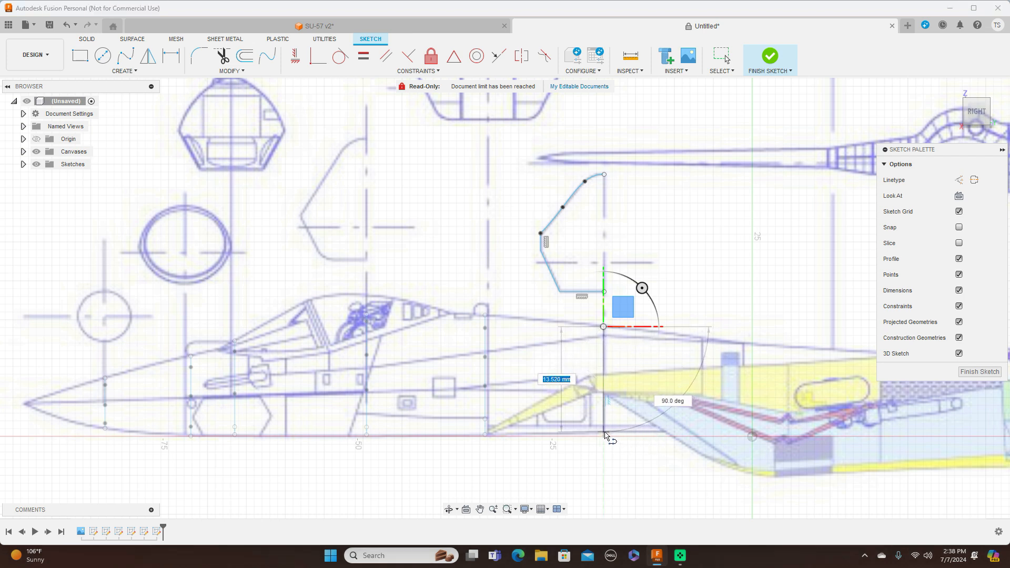
click(605, 435)
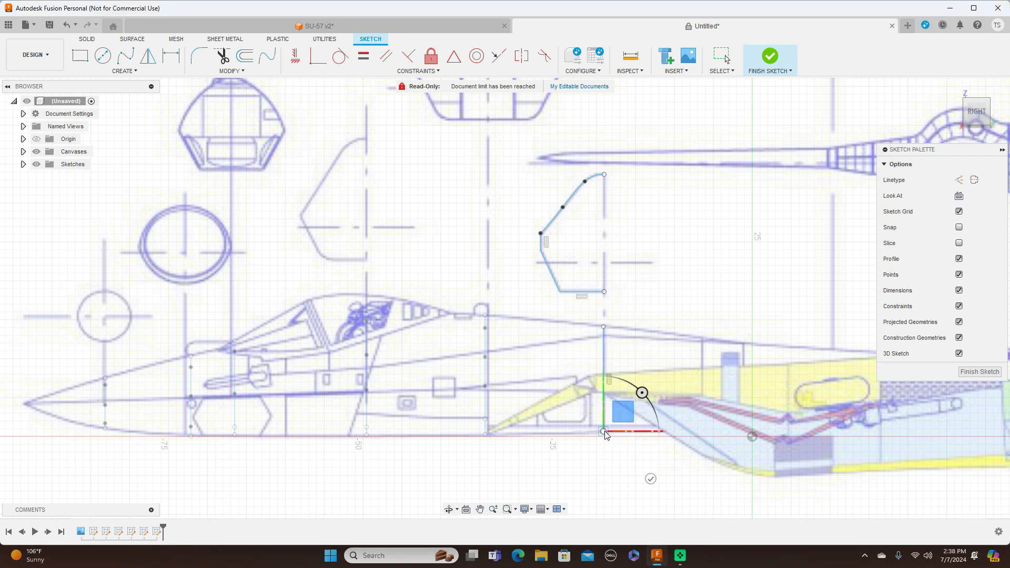
right_click(605, 433)
click(640, 432)
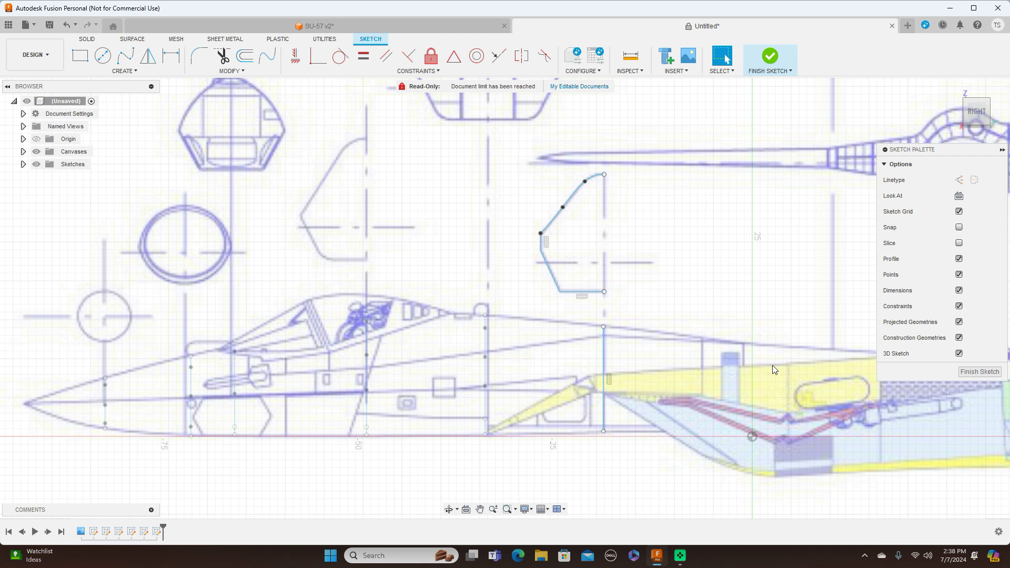
- Move the vertical height line from the side view onto the sixth cross-section's centreline, about 18.8 mm up, centred within the section's height
right_click(604, 369)
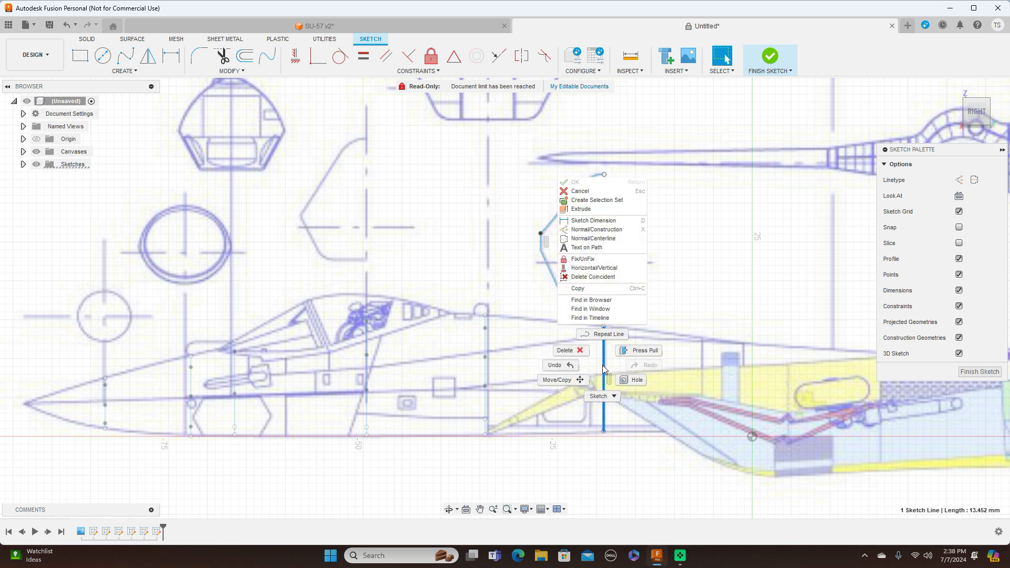
click(558, 380)
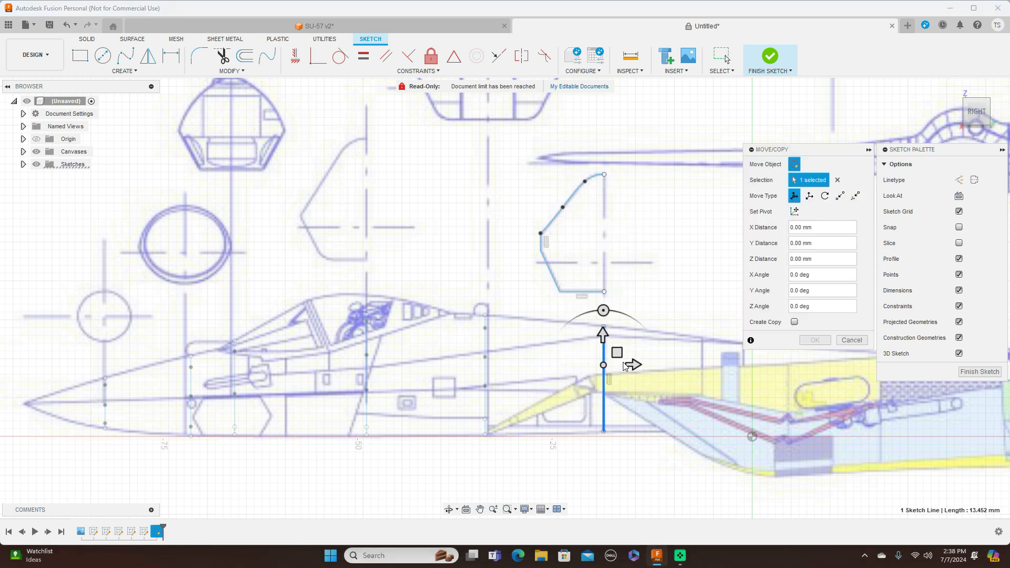
drag(617, 353, 620, 207)
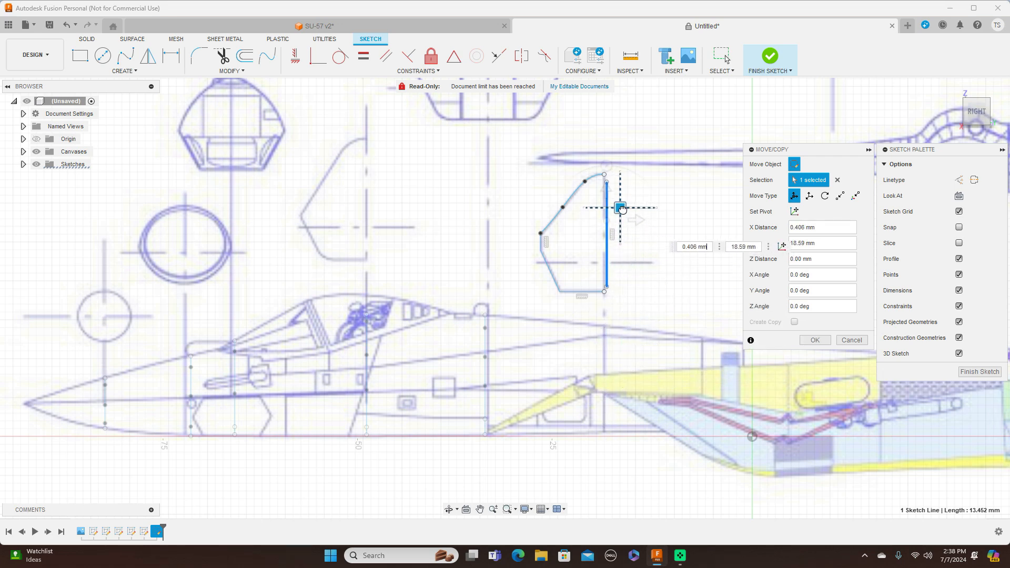
scroll(619, 207, up, 5)
scroll(627, 211, down, 2)
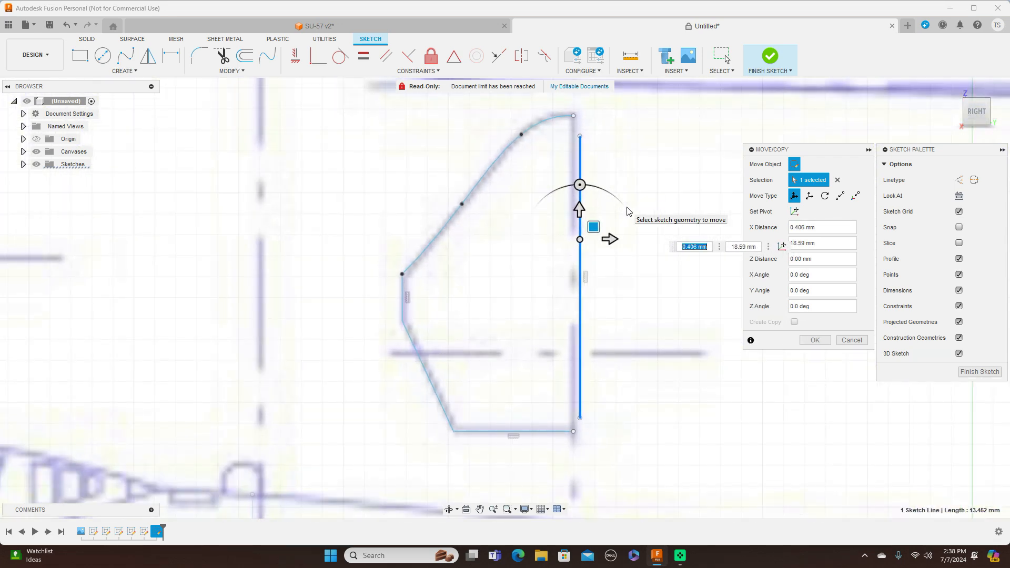
drag(593, 227, 588, 222)
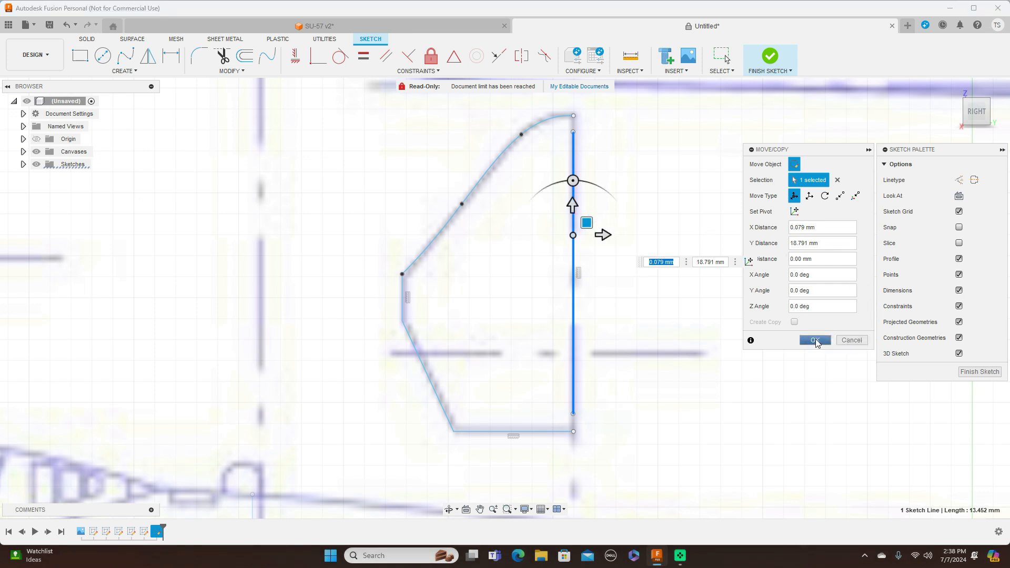
click(852, 340)
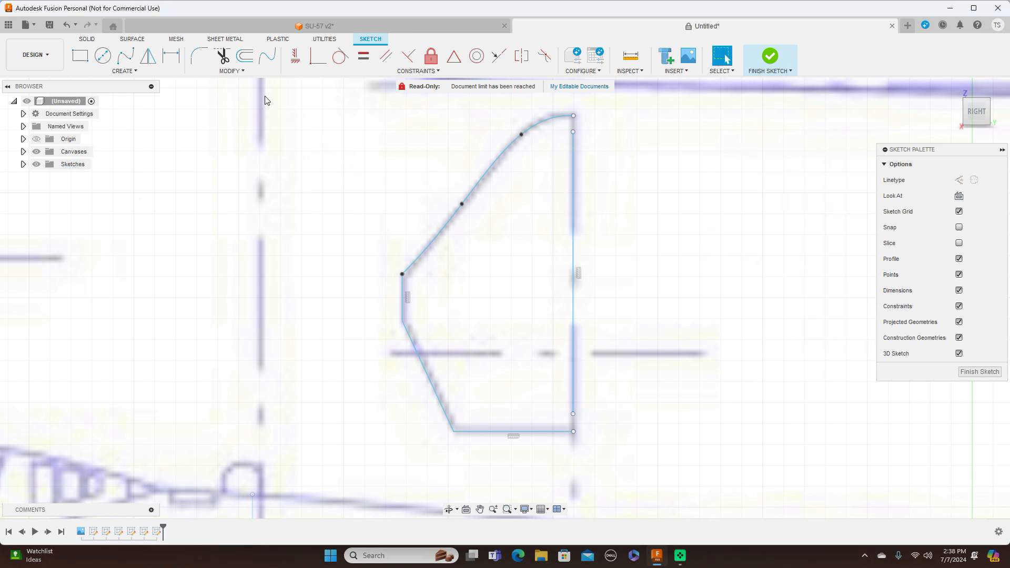
- Offset the sixth cross-section's outline inward by about 0.785 mm to match the height line's ends, and finish the sketch
click(245, 56)
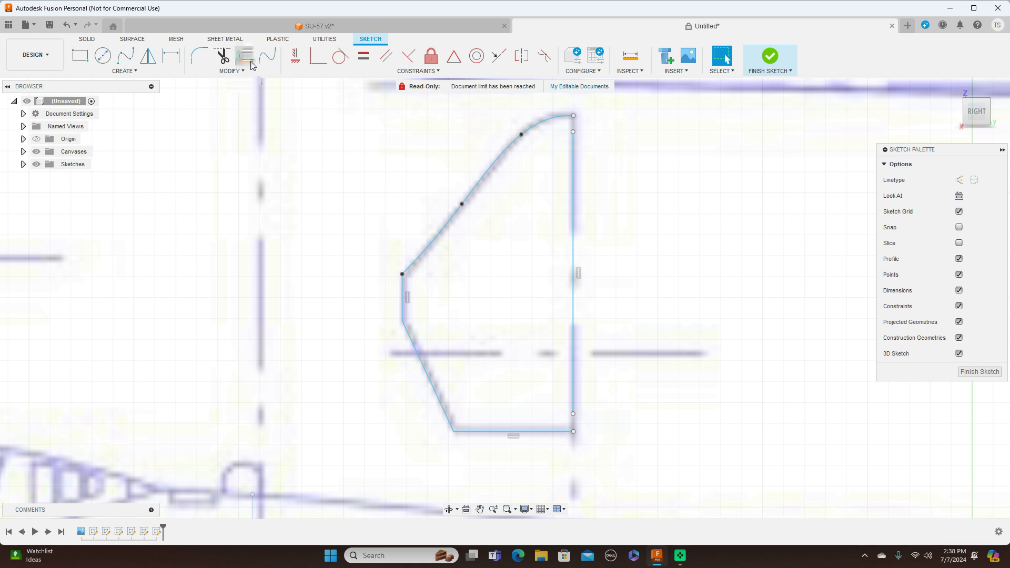
click(496, 159)
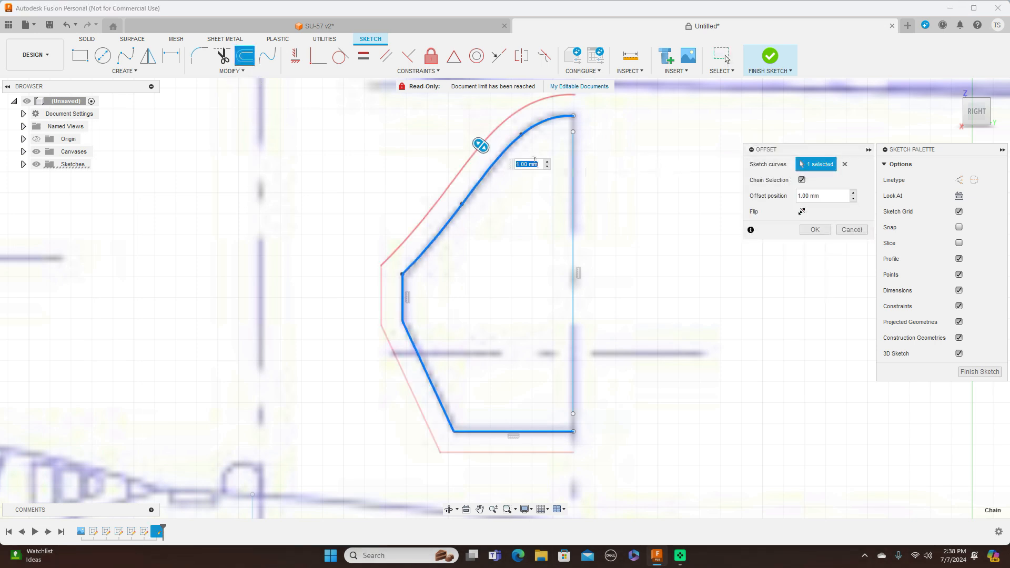
drag(479, 142, 502, 181)
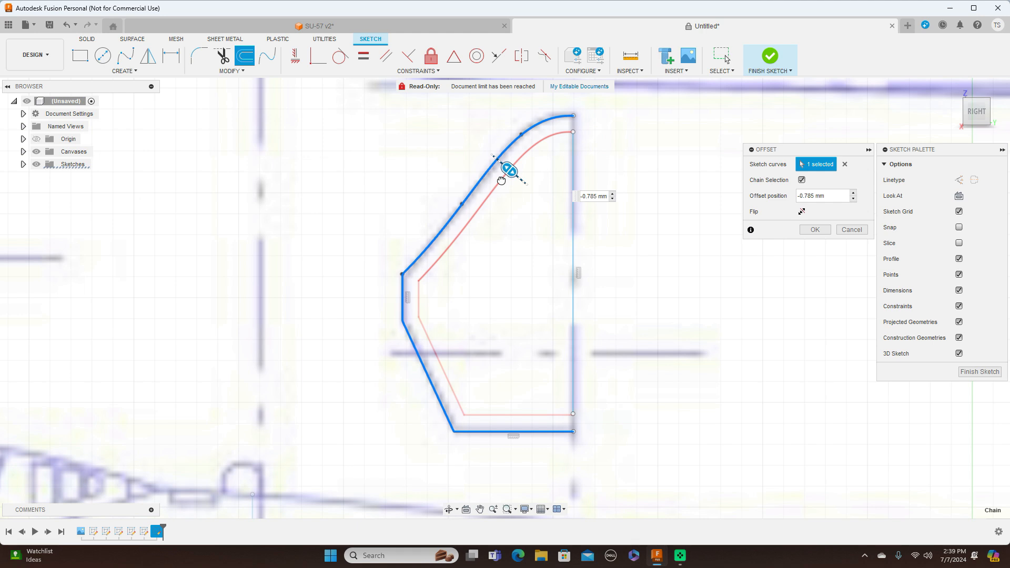
drag(502, 181, 502, 181)
click(825, 234)
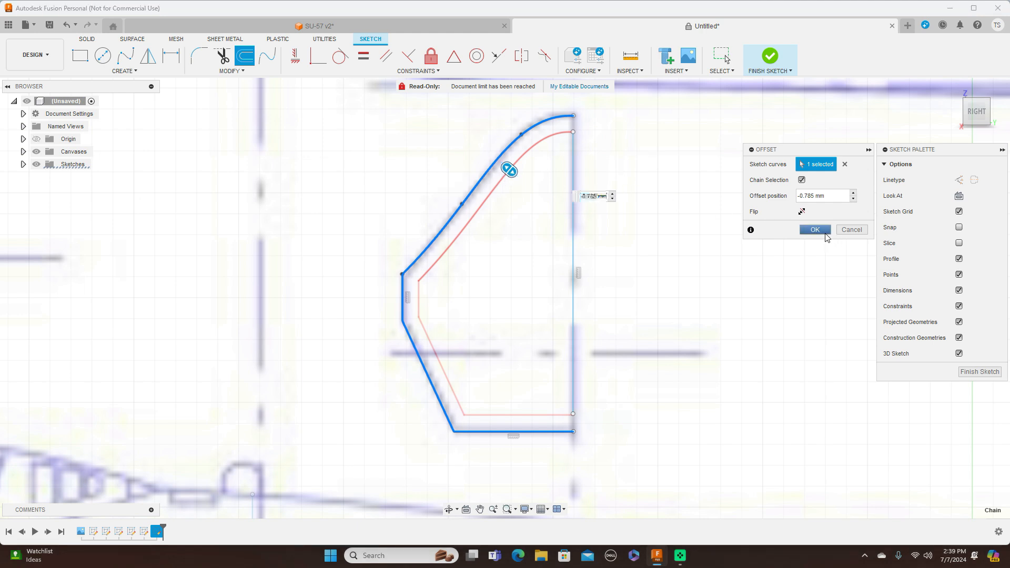
scroll(766, 253, down, 3)
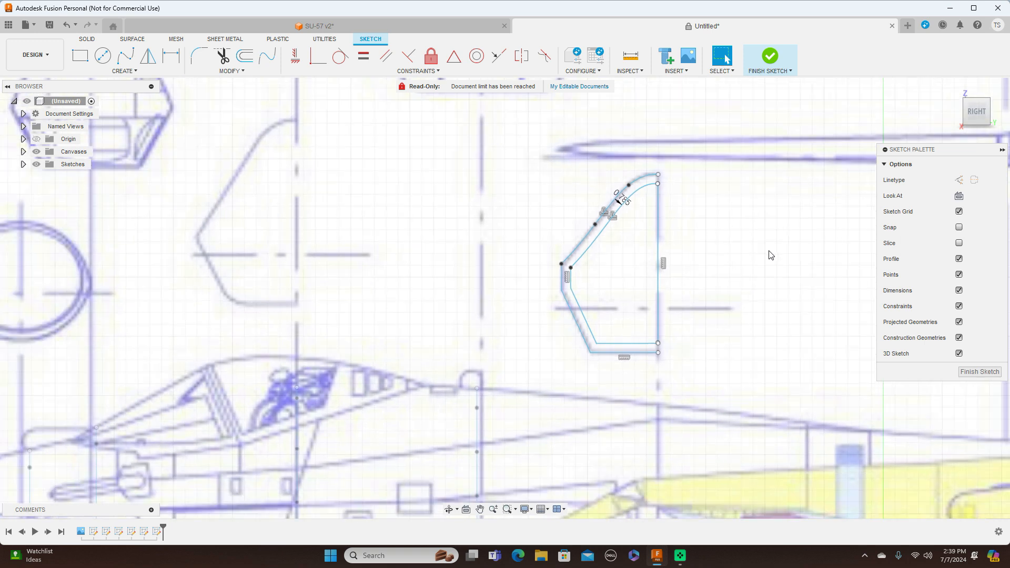
click(972, 375)
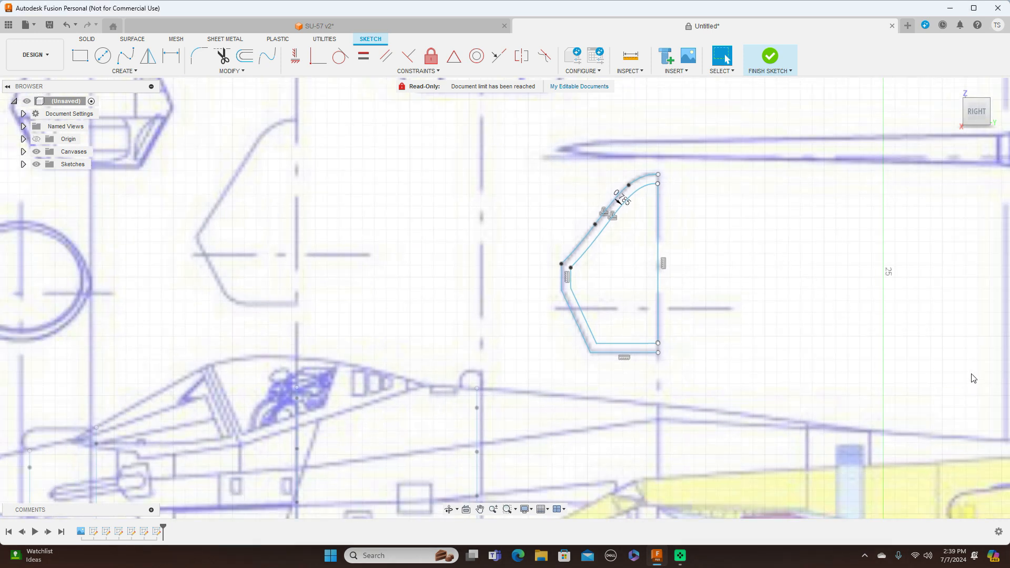
- Move the offset outline's top point, spline and three lines about 18.49 mm down onto the sixth station in the side view
scroll(847, 339, down, 1)
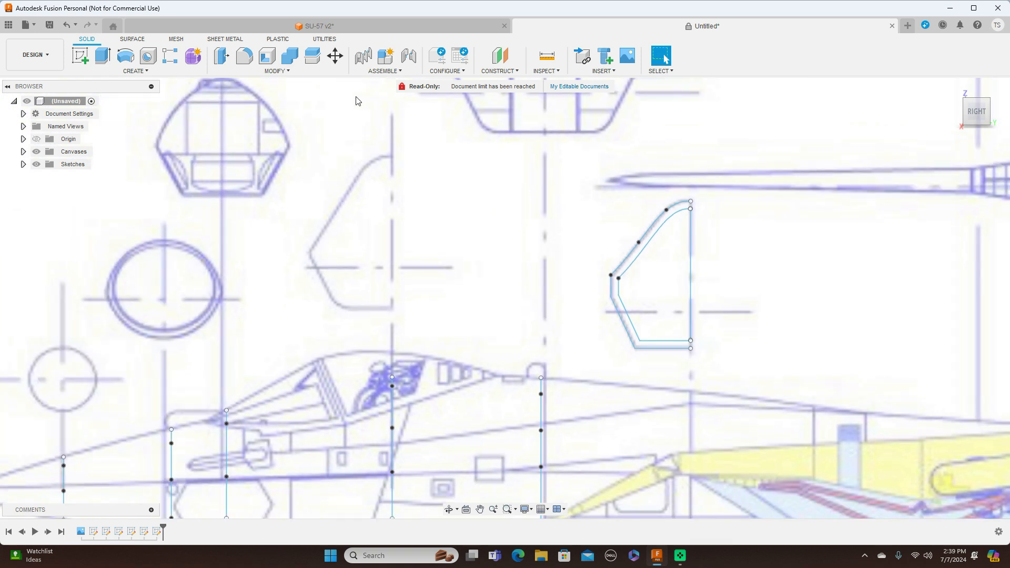
click(335, 55)
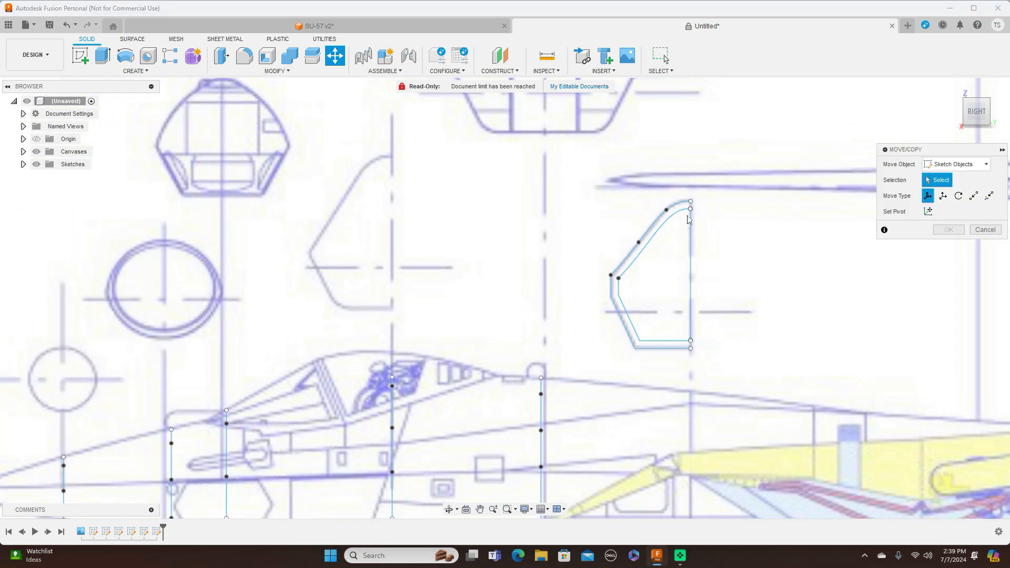
click(691, 209)
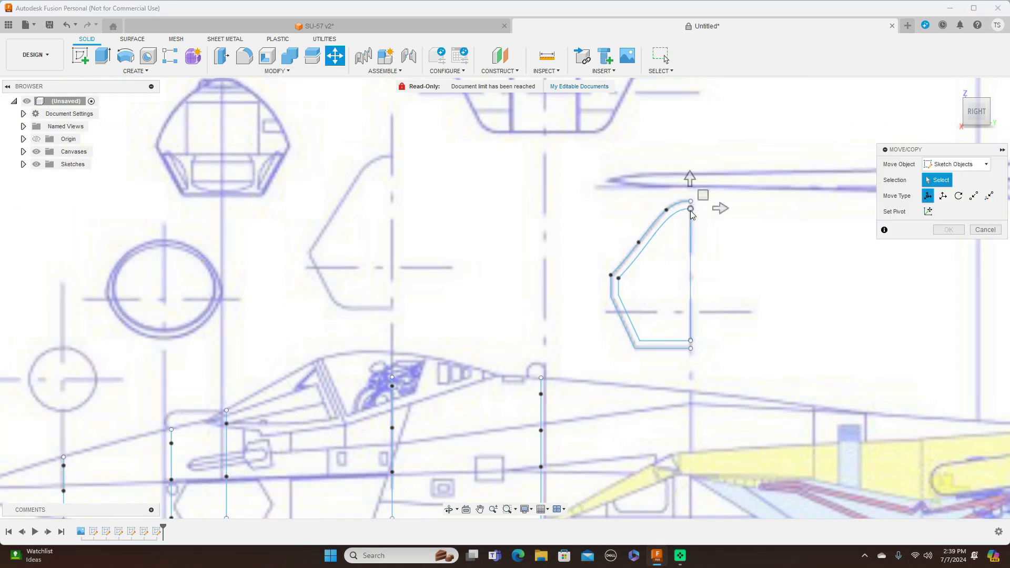
click(655, 230)
click(620, 288)
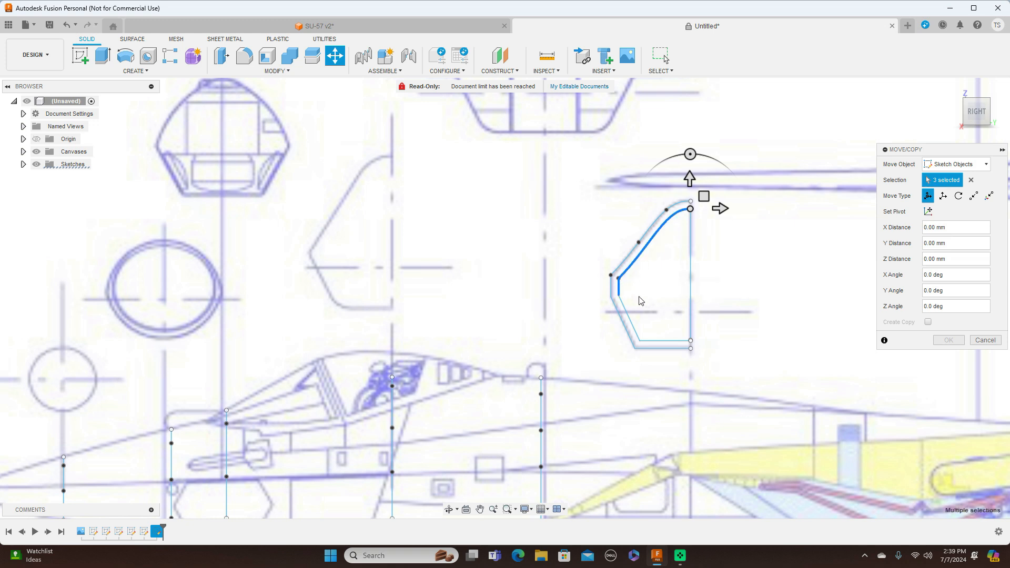
click(632, 320)
click(655, 343)
scroll(745, 328, down, 5)
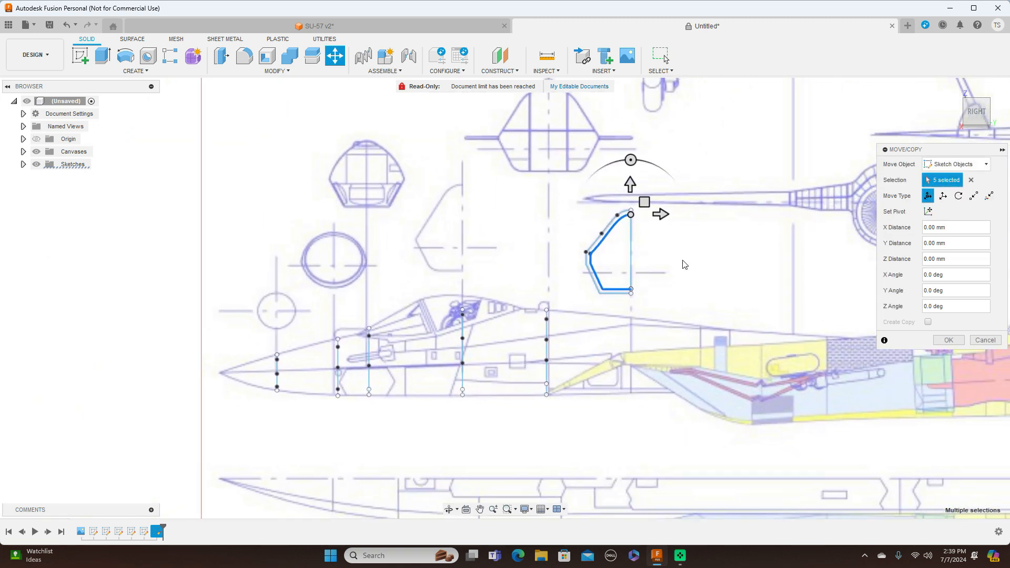
drag(646, 203, 646, 305)
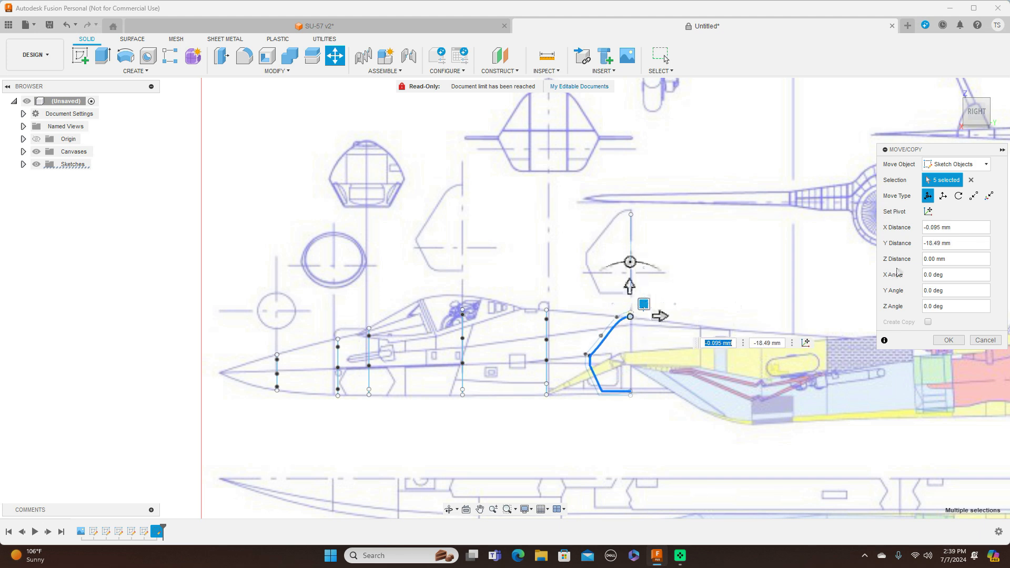
- Rotate the moved outline 90° about its vertical centreline in the top view
click(973, 93)
mouse_move(687, 298)
mouse_down()
mouse_move(672, 263)
mouse_move(627, 223)
mouse_up()
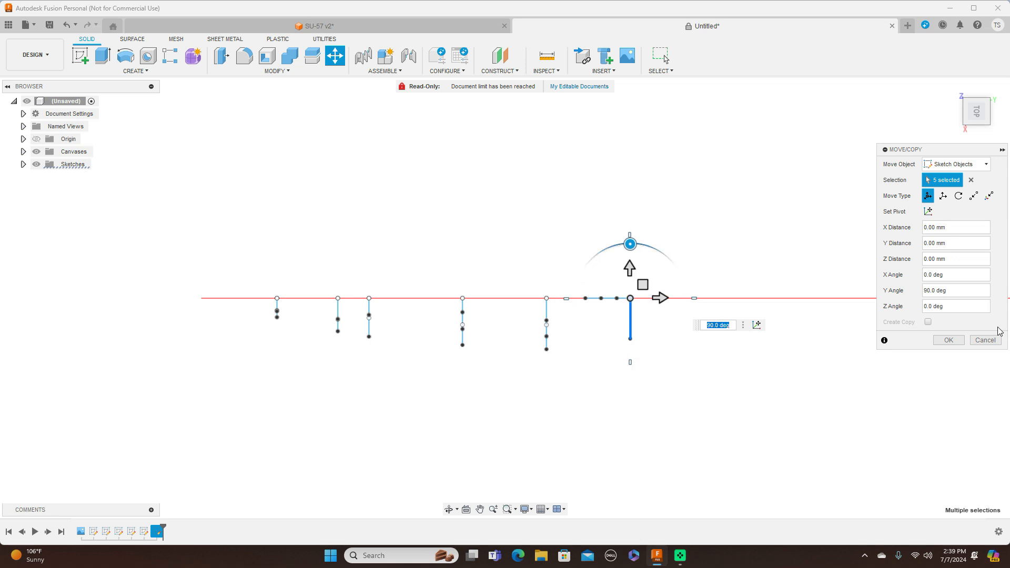
click(948, 341)
- Delete the unrotated outer outline, its spline and three lines, left flat over the side view at the sixth station
mouse_move(977, 124)
mouse_down()
mouse_move(995, 68)
mouse_move(951, 76)
mouse_move(1003, 81)
mouse_move(972, 123)
mouse_up()
click(975, 111)
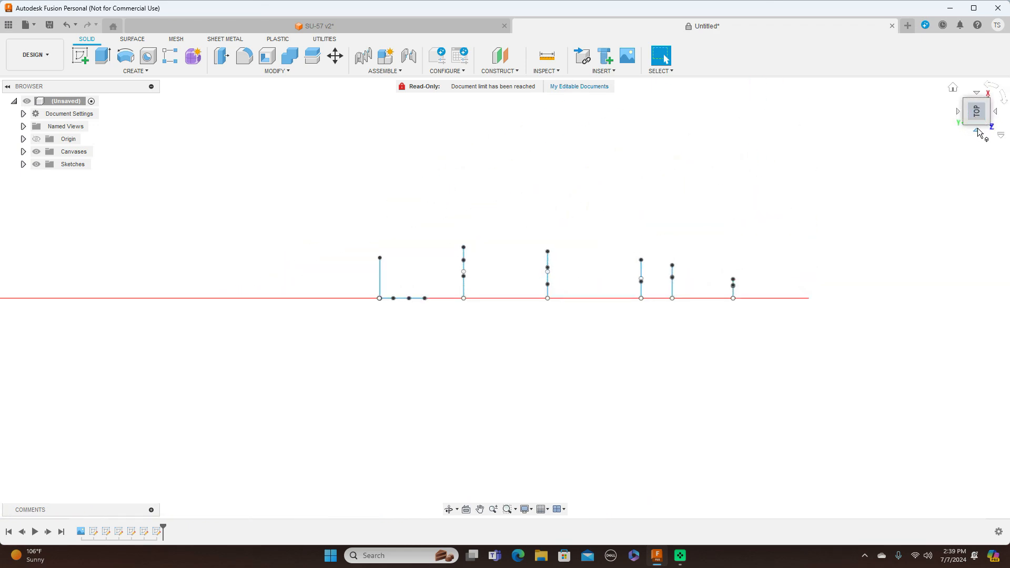
click(978, 133)
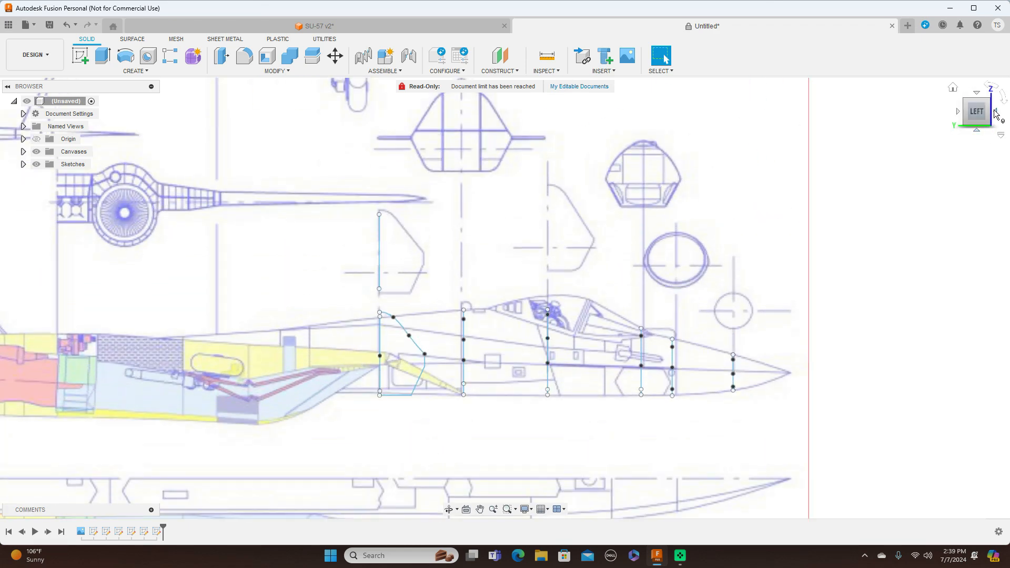
click(996, 114)
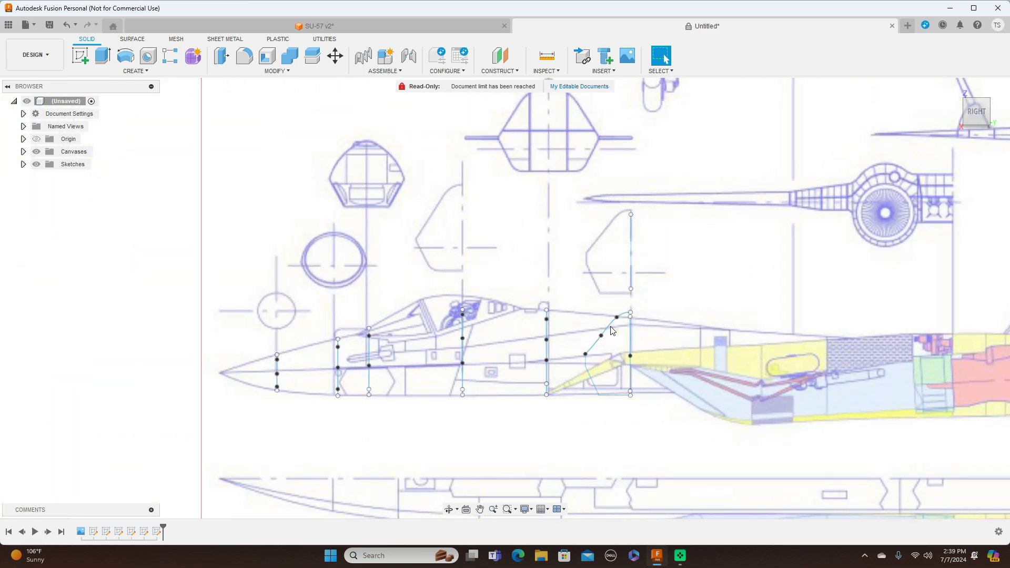
scroll(613, 329, up, 5)
click(609, 328)
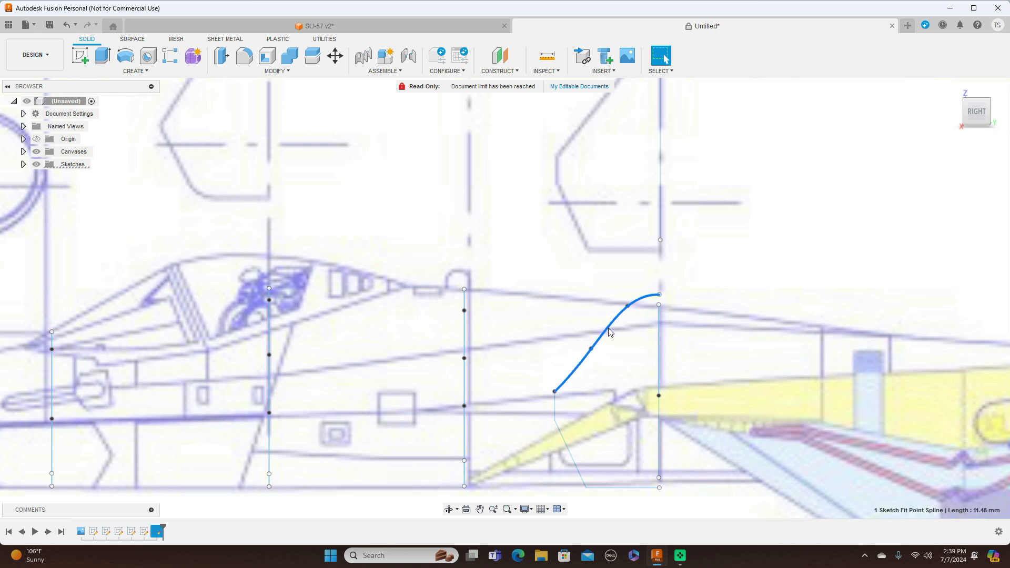
shift+click(555, 410)
shift+click(567, 444)
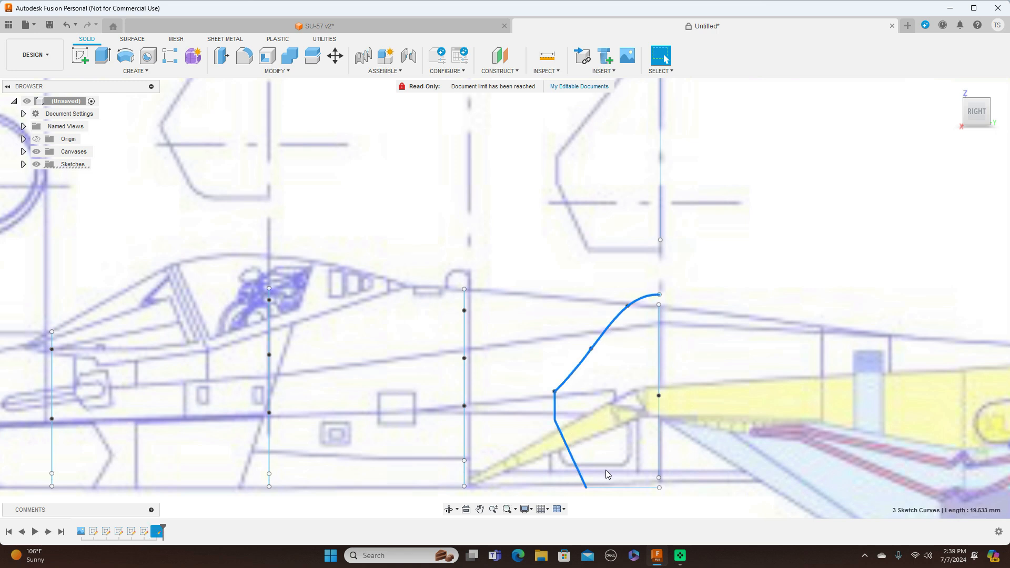
shift+click(615, 487)
right_click(791, 285)
click(758, 272)
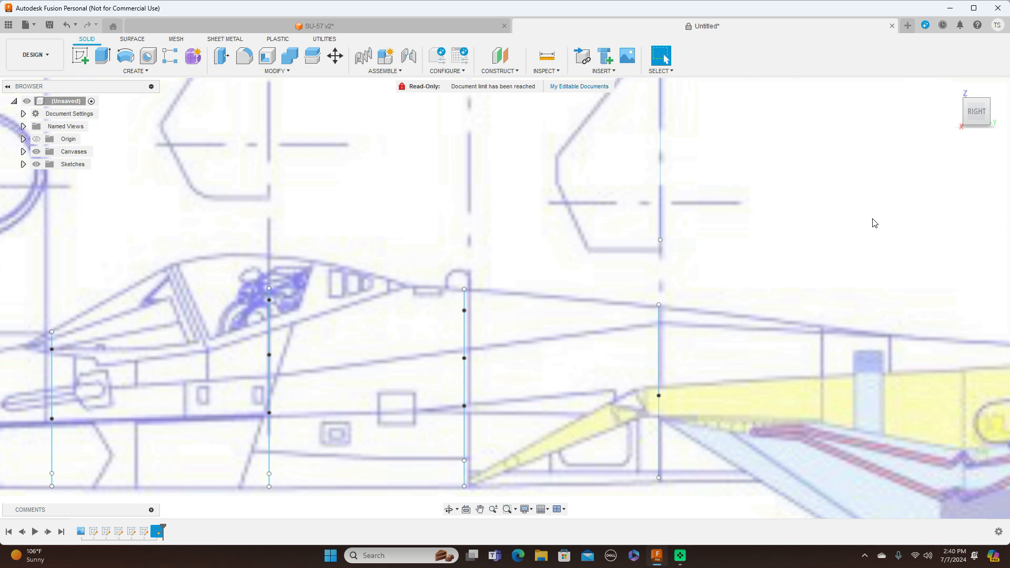
scroll(842, 247, up, 2)
middle_drag(814, 273, 819, 148)
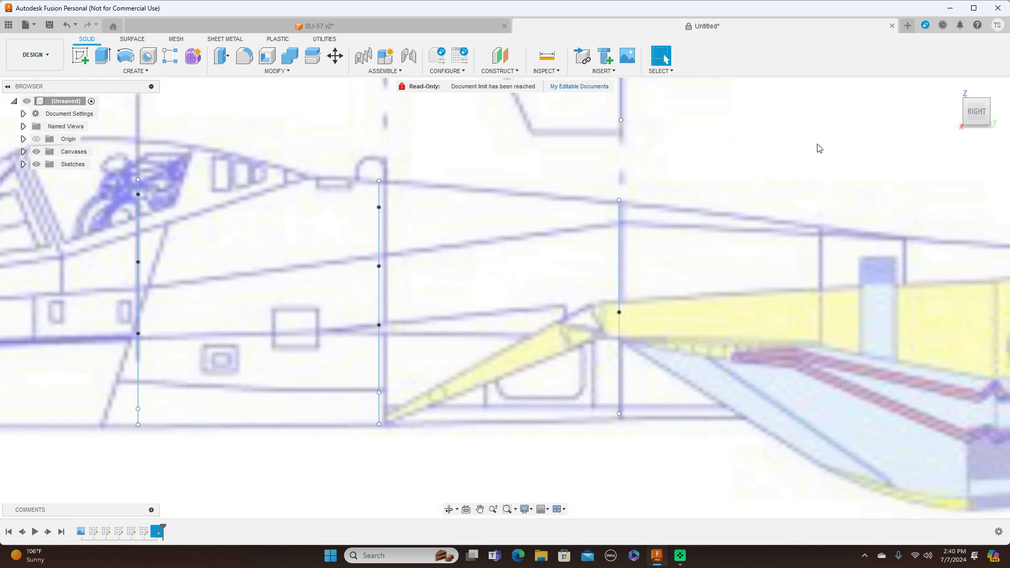
drag(971, 112, 1009, 114)
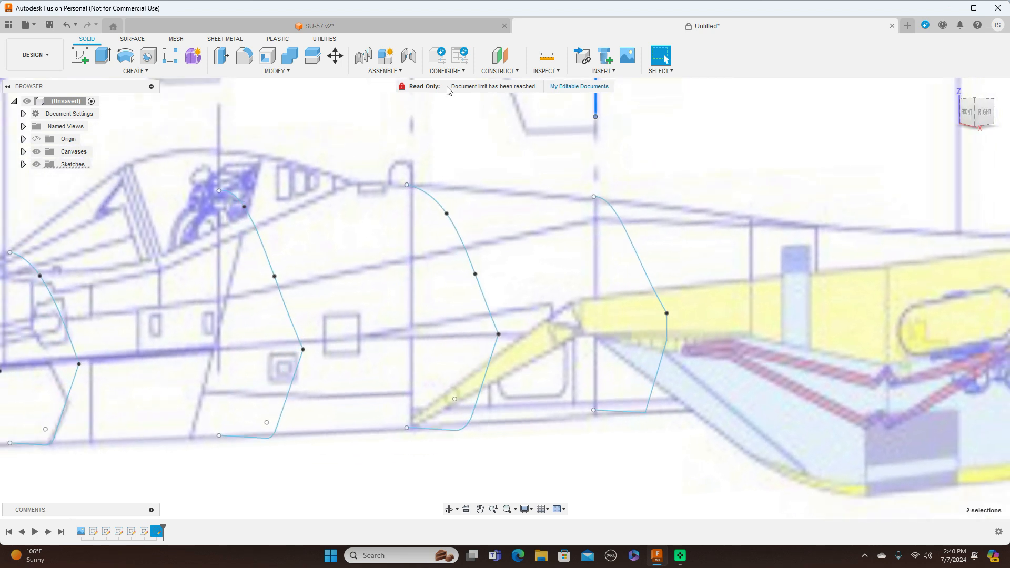
click(337, 57)
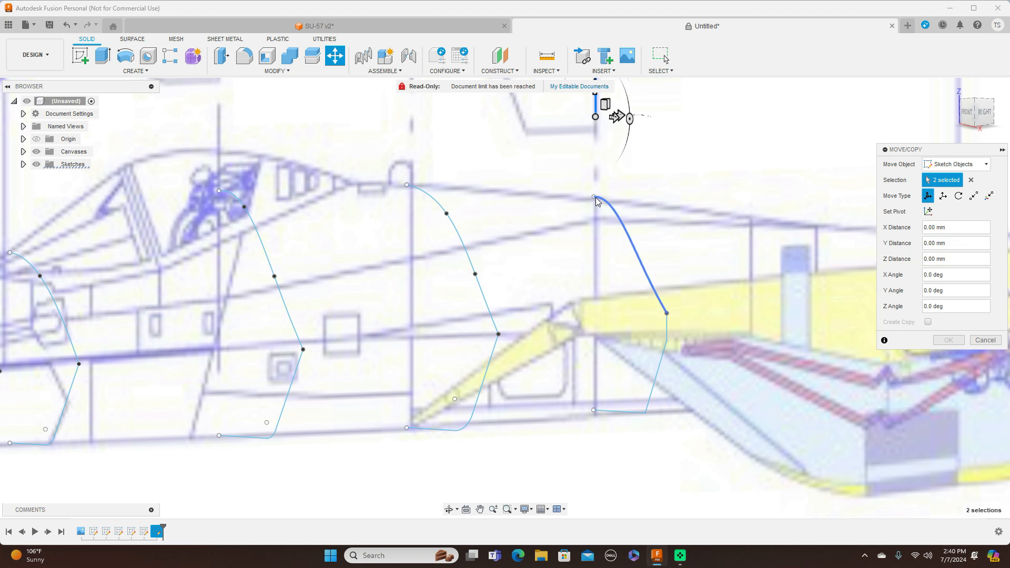
click(595, 198)
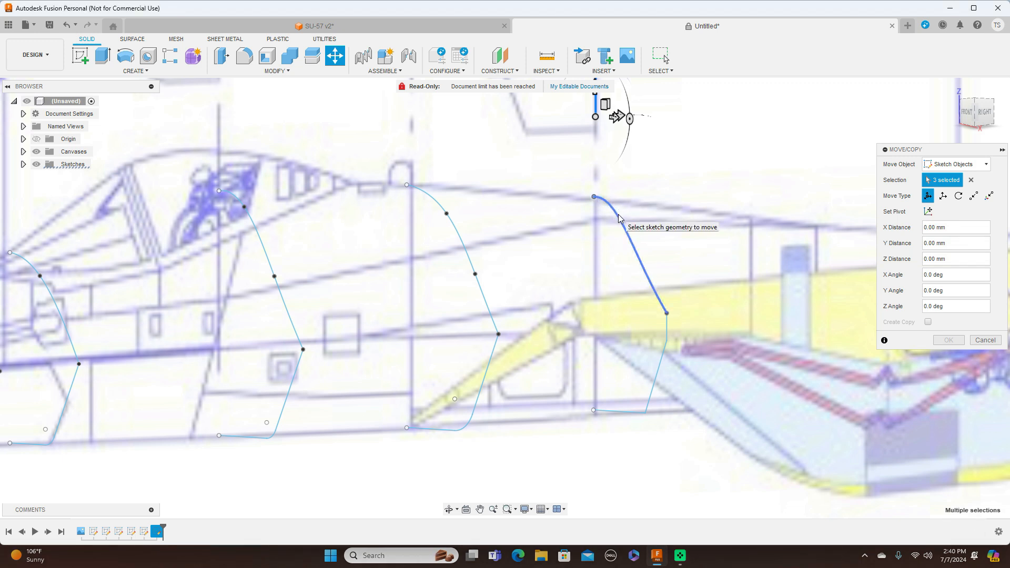
scroll(692, 190, down, 2)
middle_drag(705, 180, 699, 218)
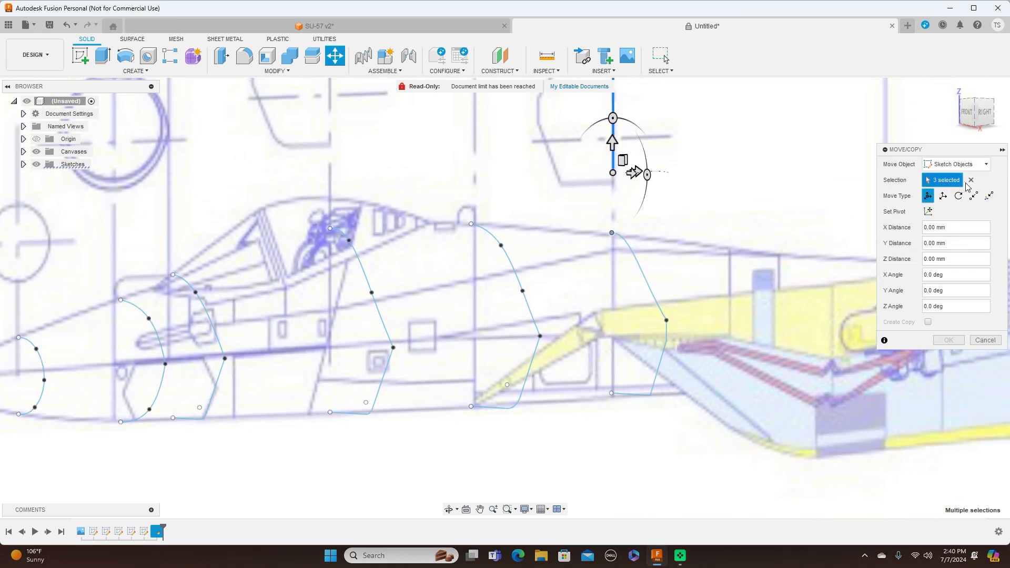
click(972, 181)
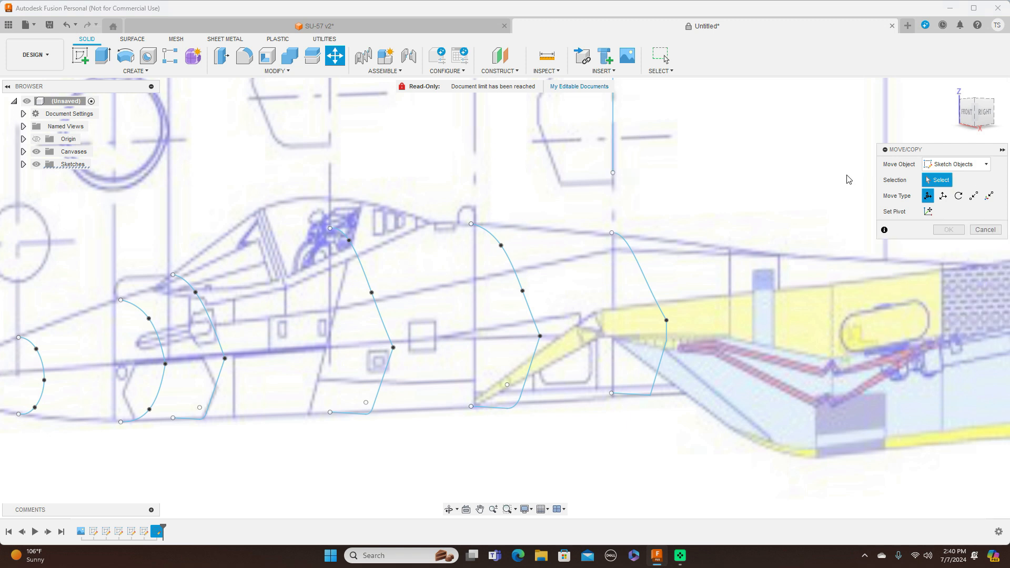
- Move the sixth station's outline down by 0.221 mm and a further 0.088 mm so its top meets the side view's upper fuselage line
click(613, 234)
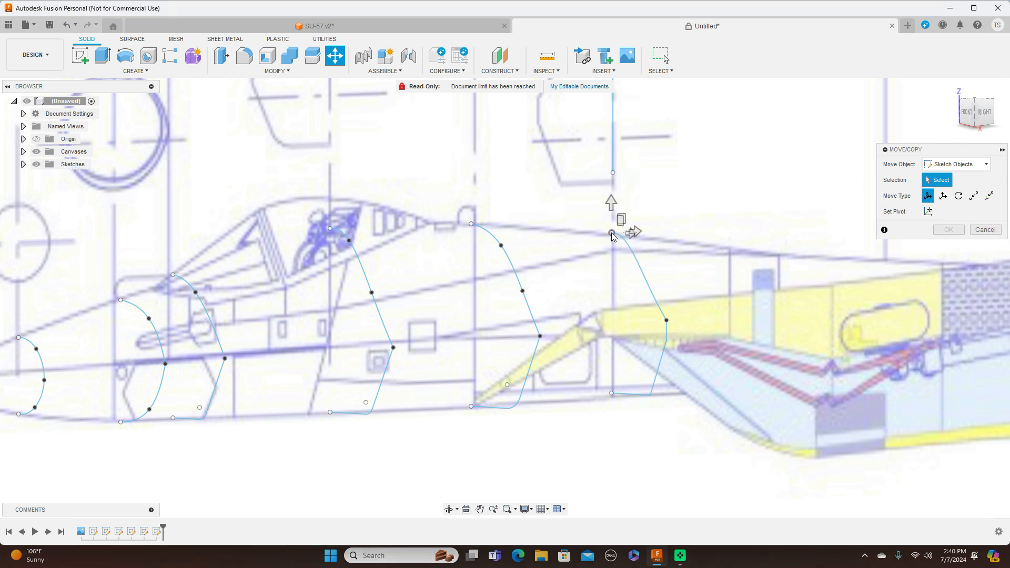
click(614, 238)
click(668, 333)
click(662, 352)
click(634, 396)
drag(622, 221, 622, 225)
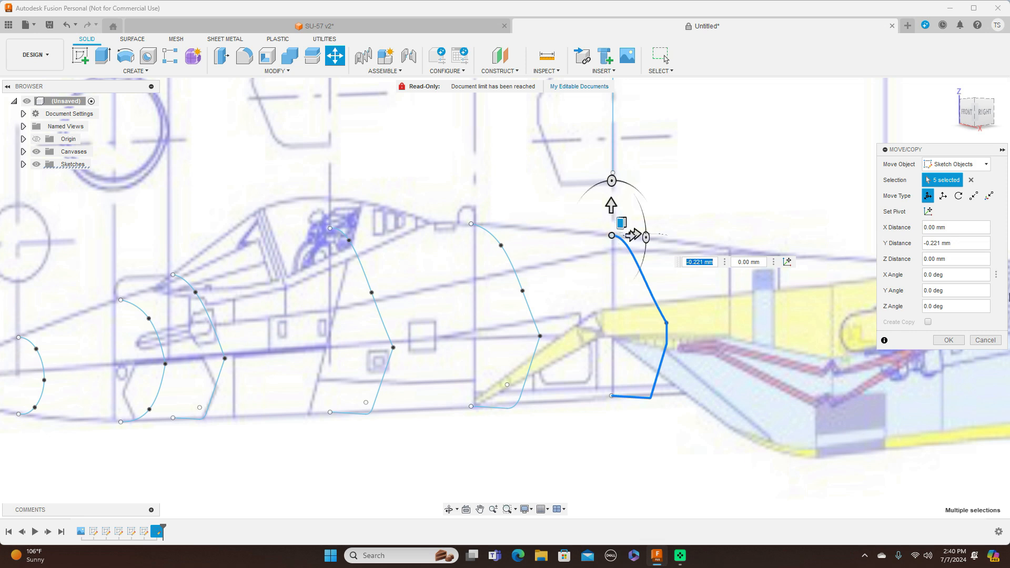
click(984, 113)
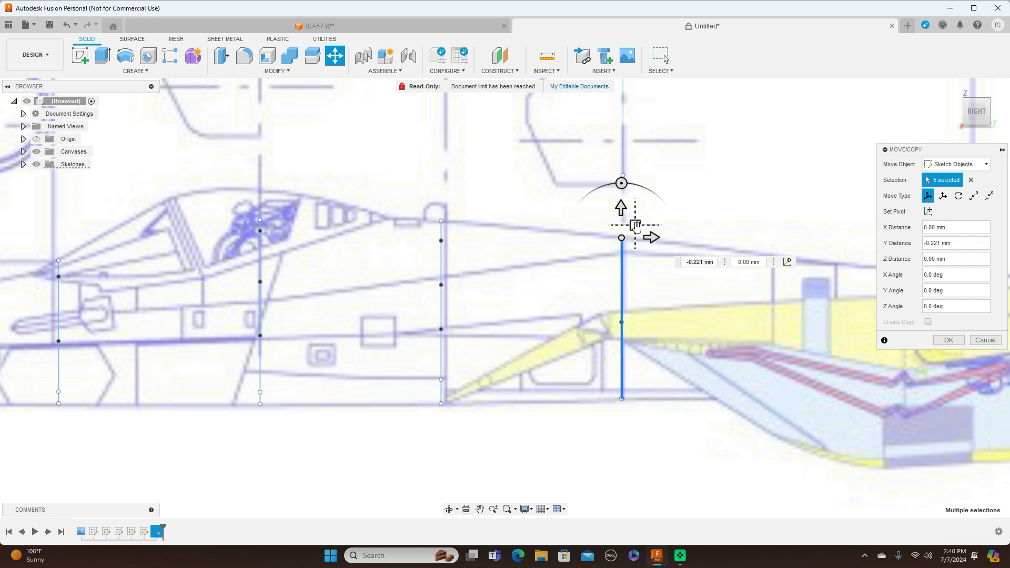
drag(635, 225, 636, 229)
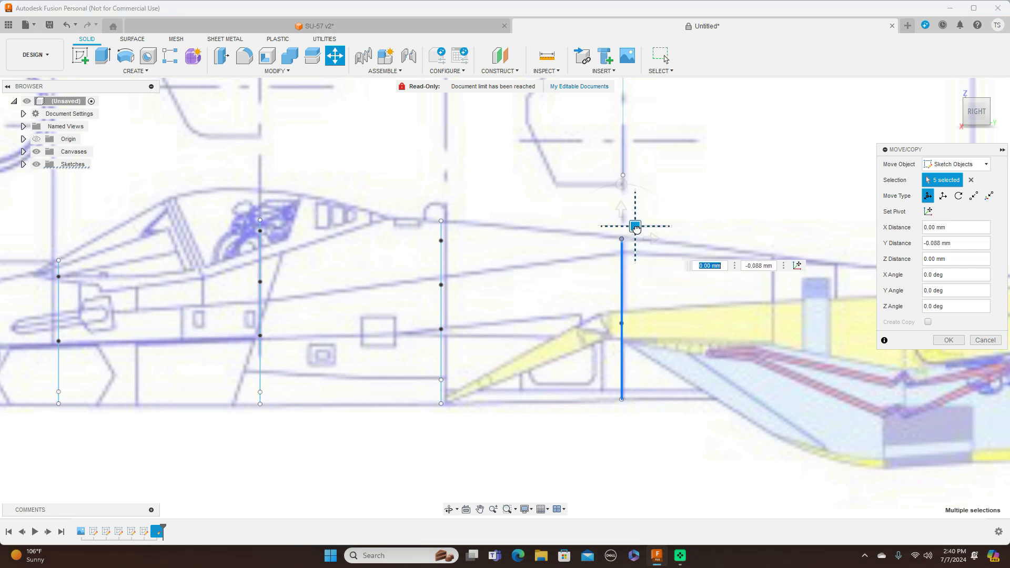
click(944, 344)
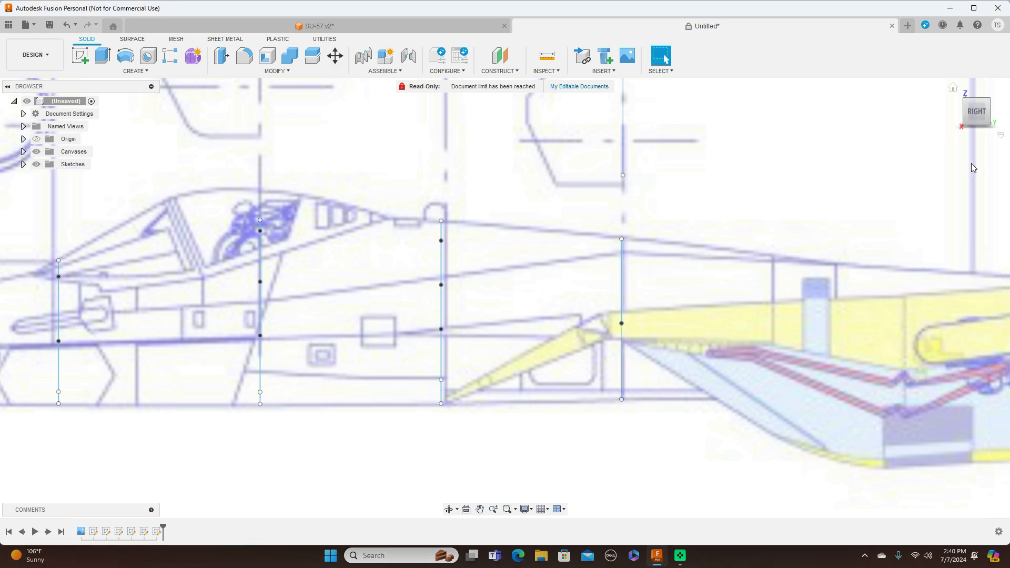
- Start a sketch on the side-view plane and begin a spline from the first station's top point through a midpoint to the second station's top
drag(970, 115, 999, 116)
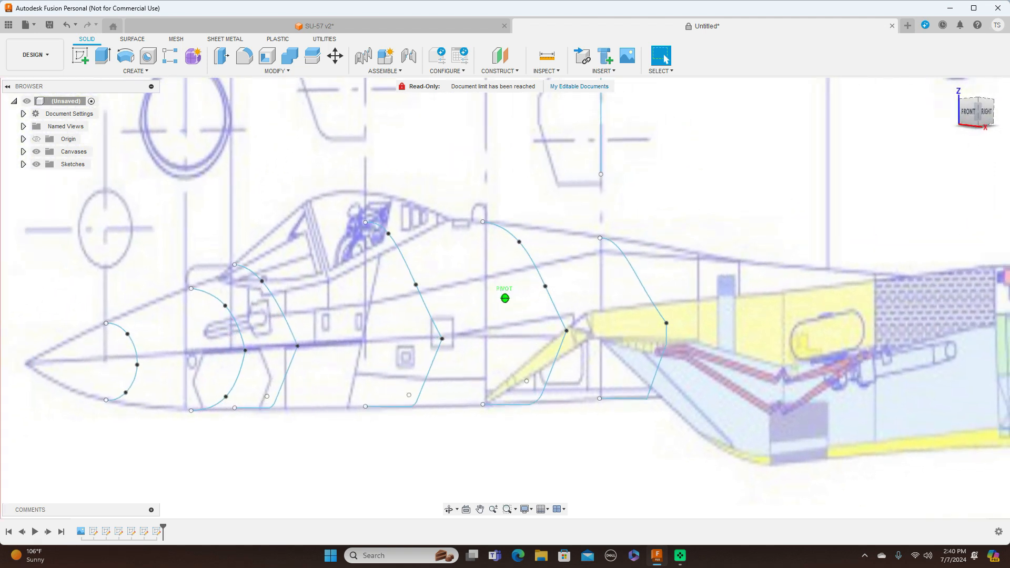
middle_drag(721, 168, 786, 147)
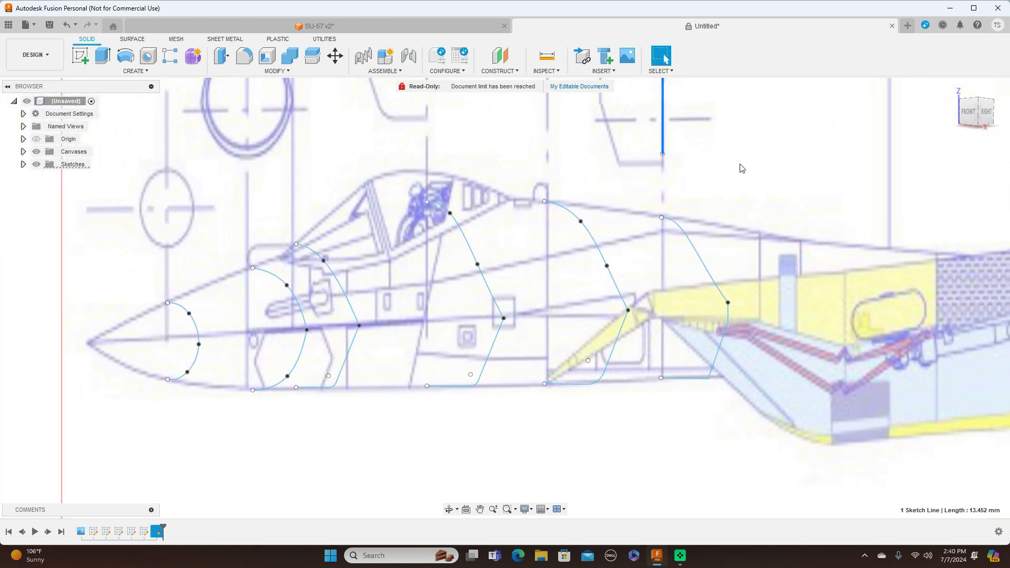
click(81, 56)
scroll(388, 311, down, 1)
scroll(387, 310, down, 2)
middle_drag(301, 372, 709, 409)
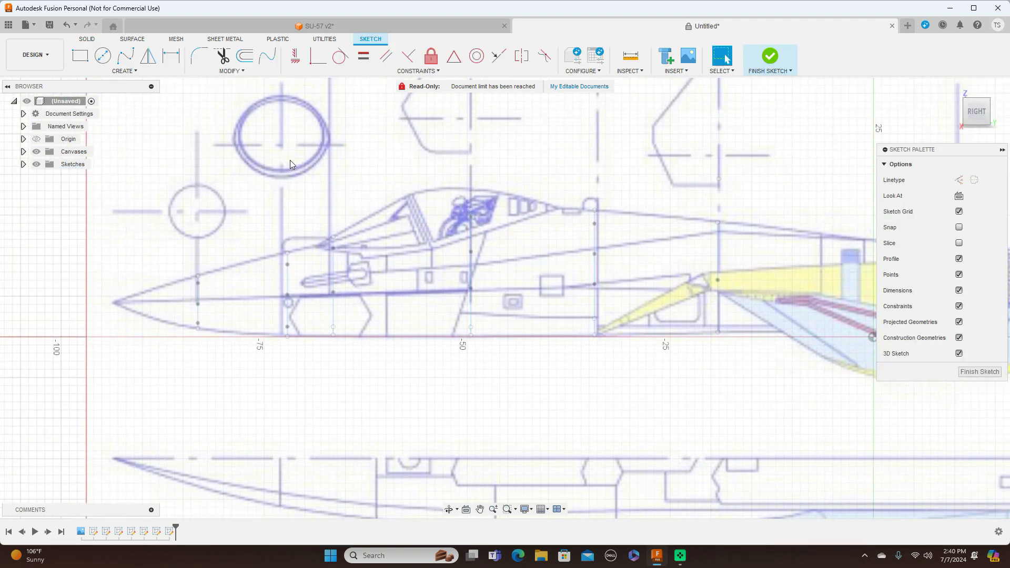
click(126, 55)
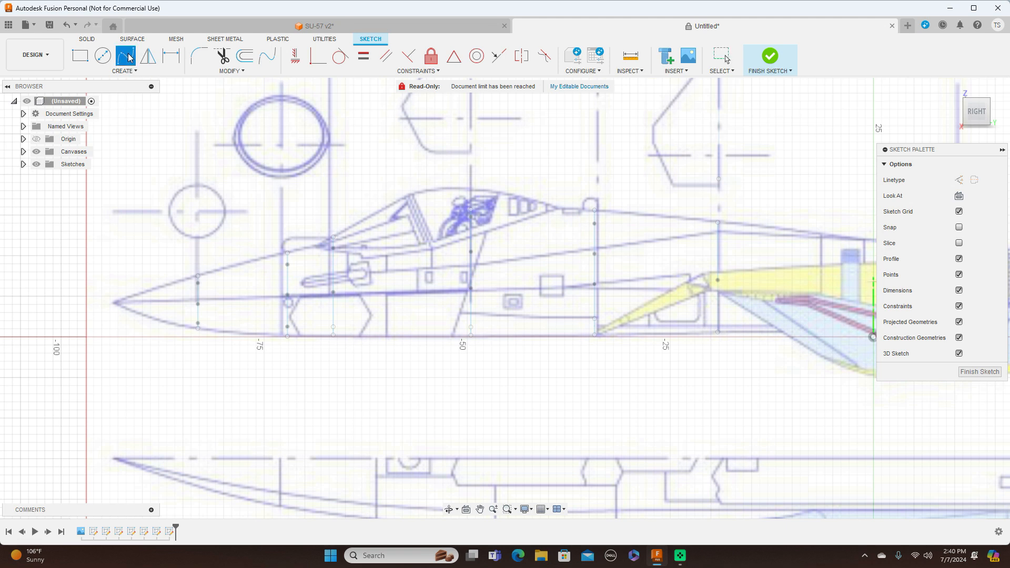
click(198, 276)
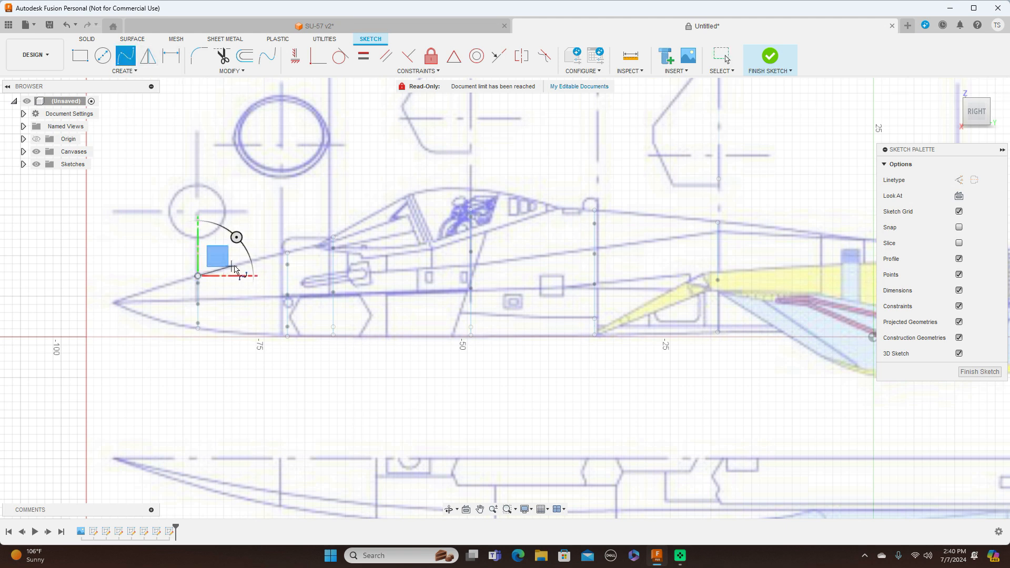
click(233, 265)
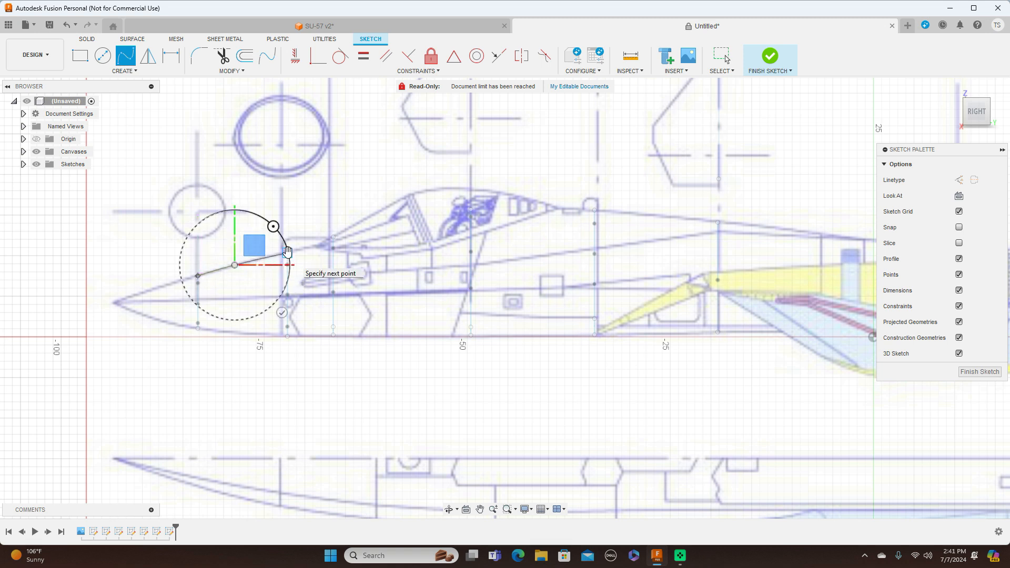
scroll(288, 253, up, 1)
scroll(287, 253, up, 2)
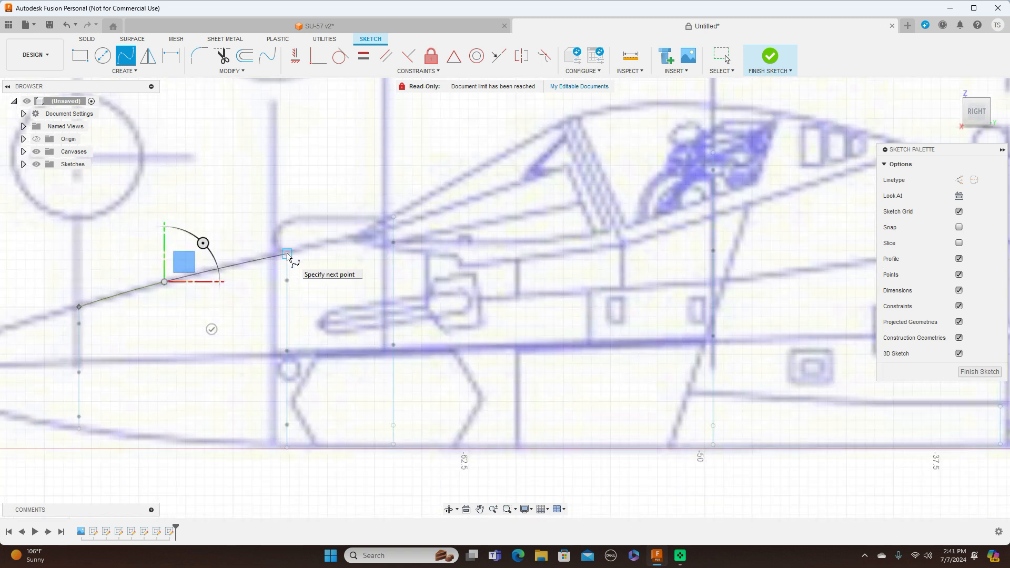
click(287, 253)
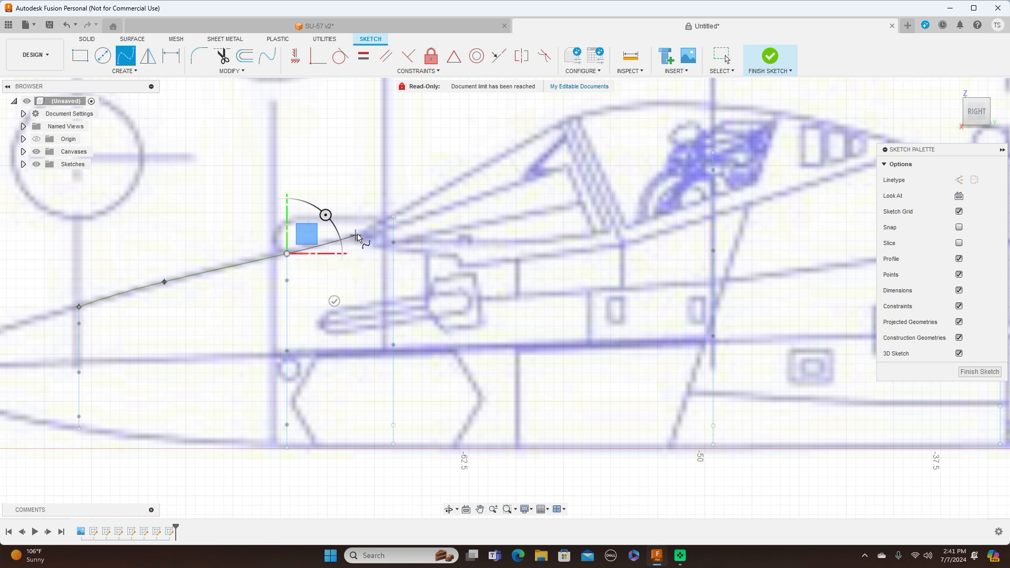
- Continue the upper spline from the second station through the third station's top to the fourth's, with one intermediate point before each
click(353, 237)
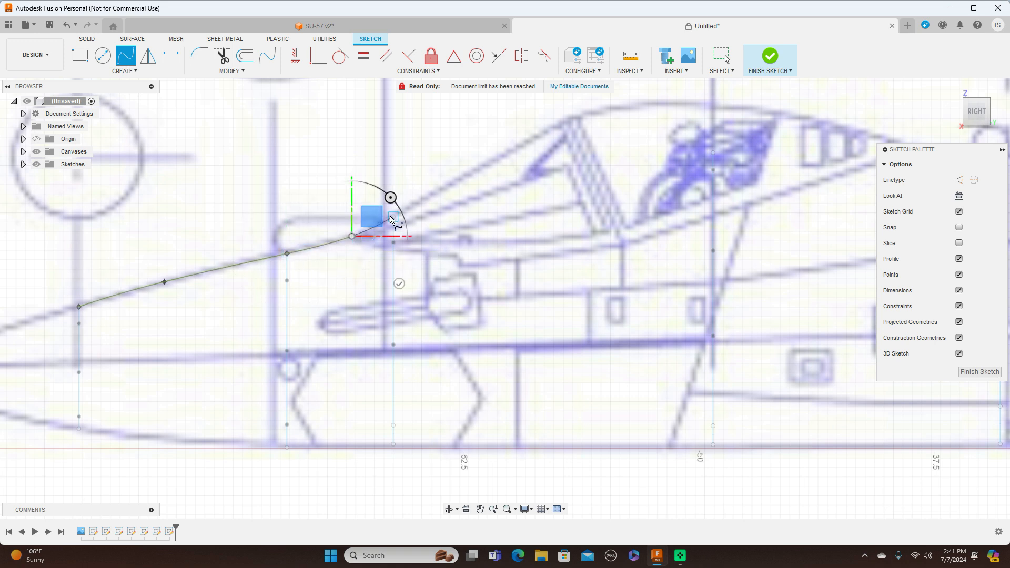
click(394, 217)
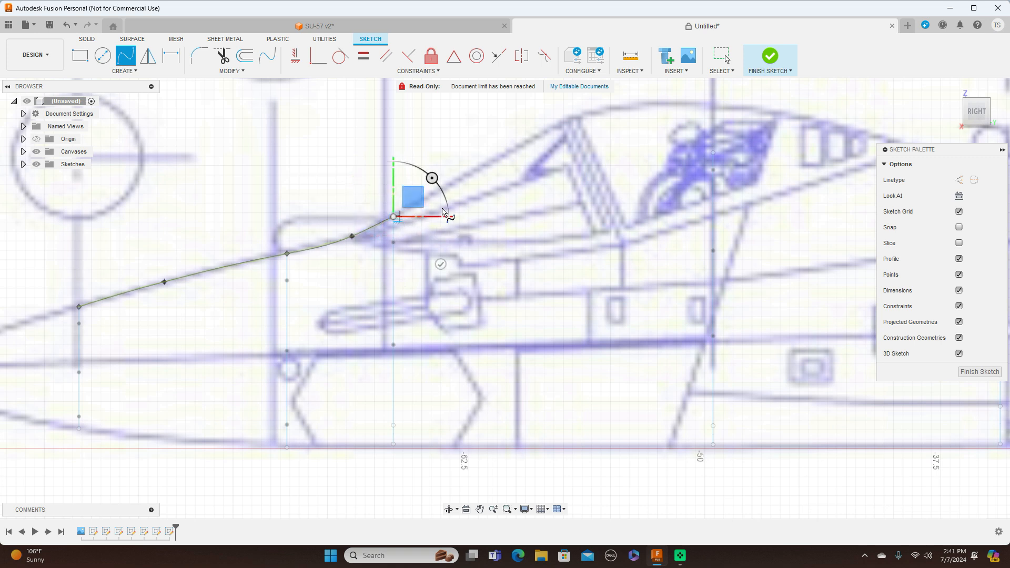
click(563, 182)
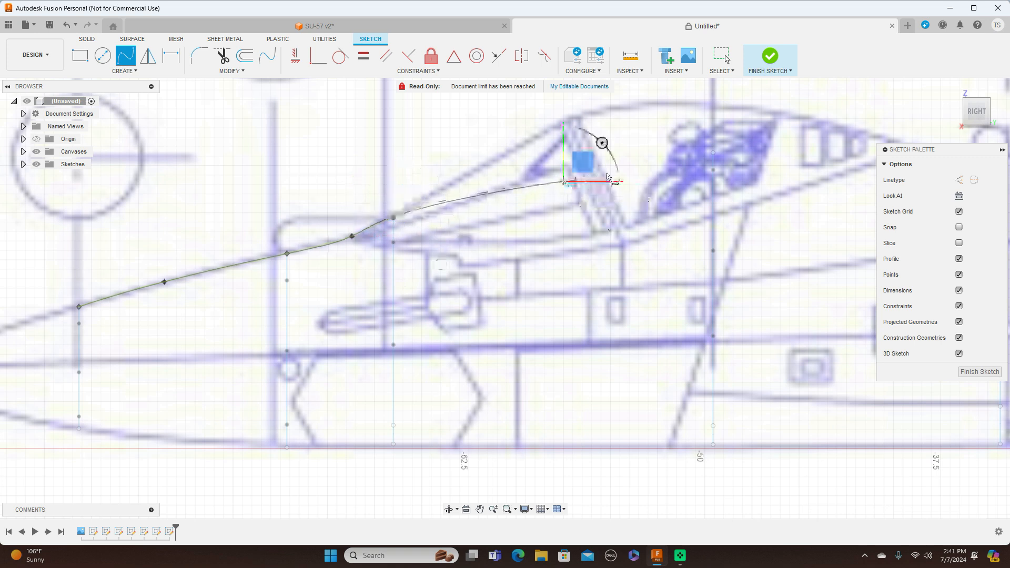
click(709, 150)
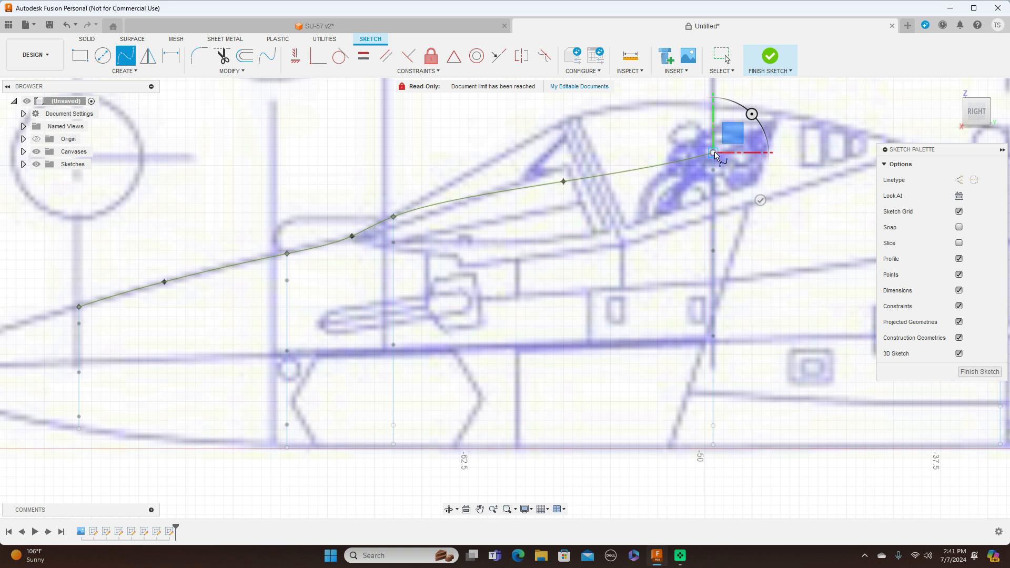
- Extend the upper spline through the fifth station's top to the sixth's, with one intermediate point before each, and end it there
scroll(709, 150, down, 3)
middle_drag(648, 181, 340, 268)
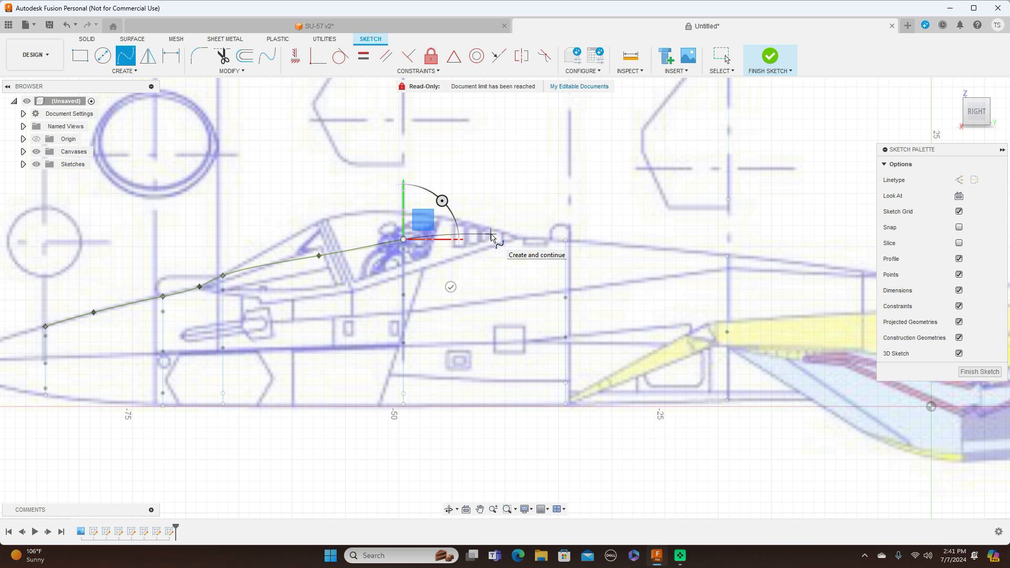
scroll(491, 237, up, 2)
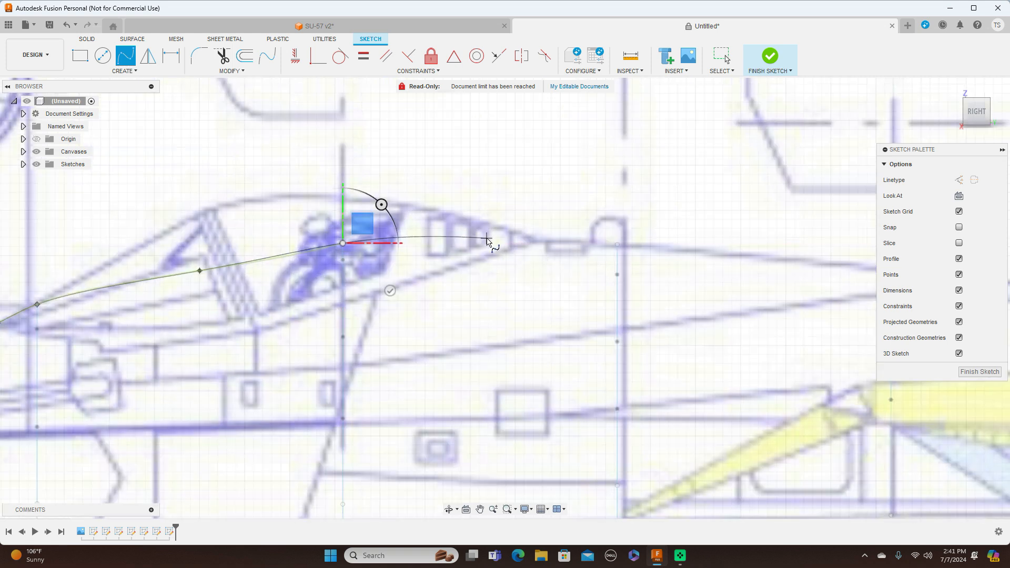
click(485, 238)
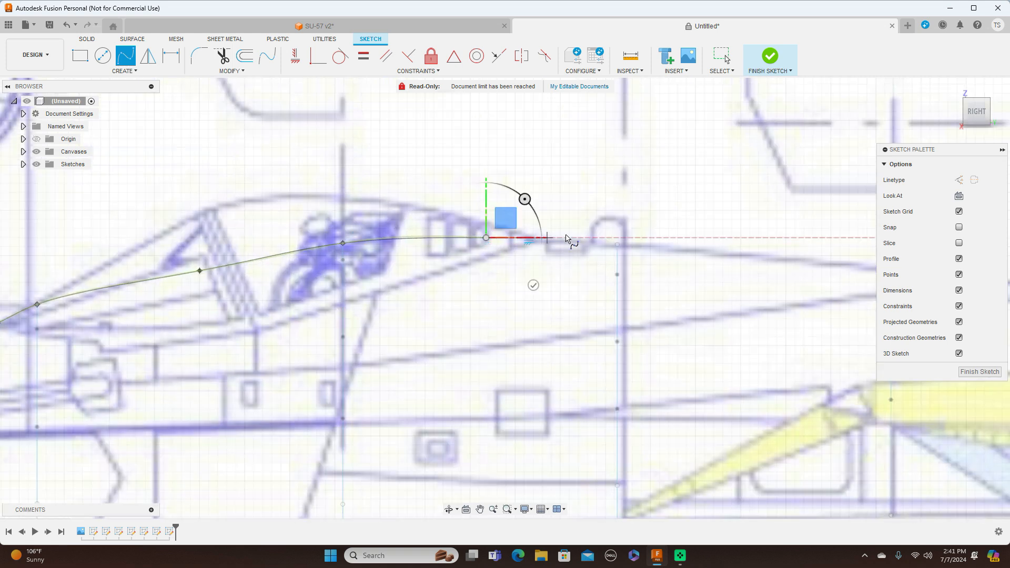
click(617, 244)
scroll(617, 244, down, 1)
scroll(617, 245, down, 2)
middle_drag(616, 245, 503, 283)
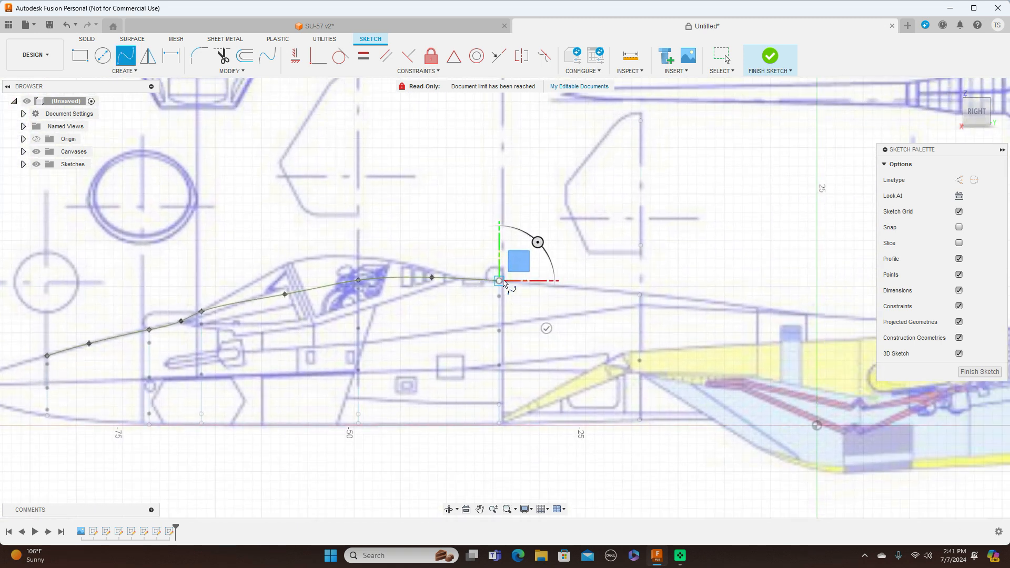
click(574, 289)
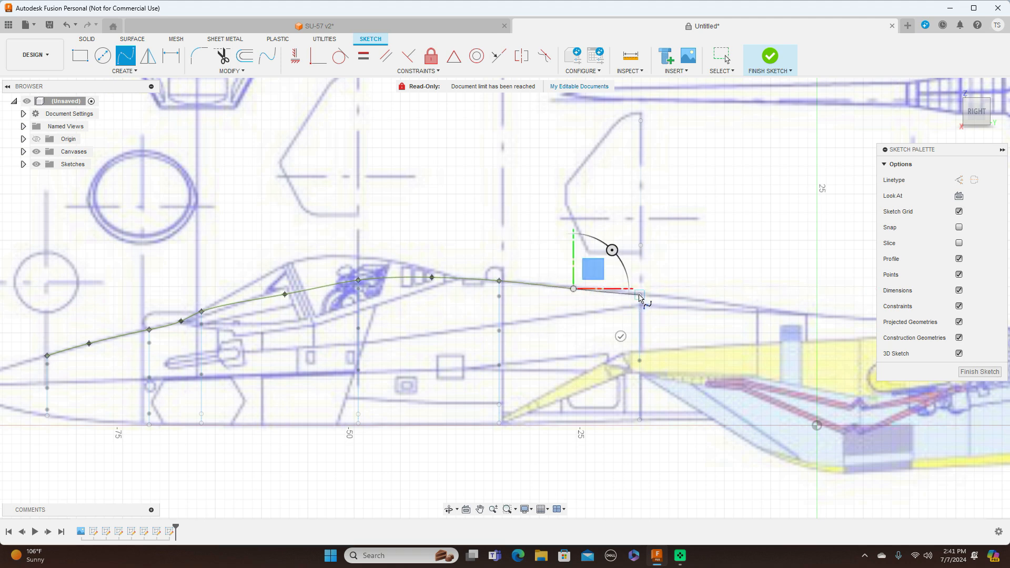
click(640, 295)
right_click(640, 295)
click(673, 295)
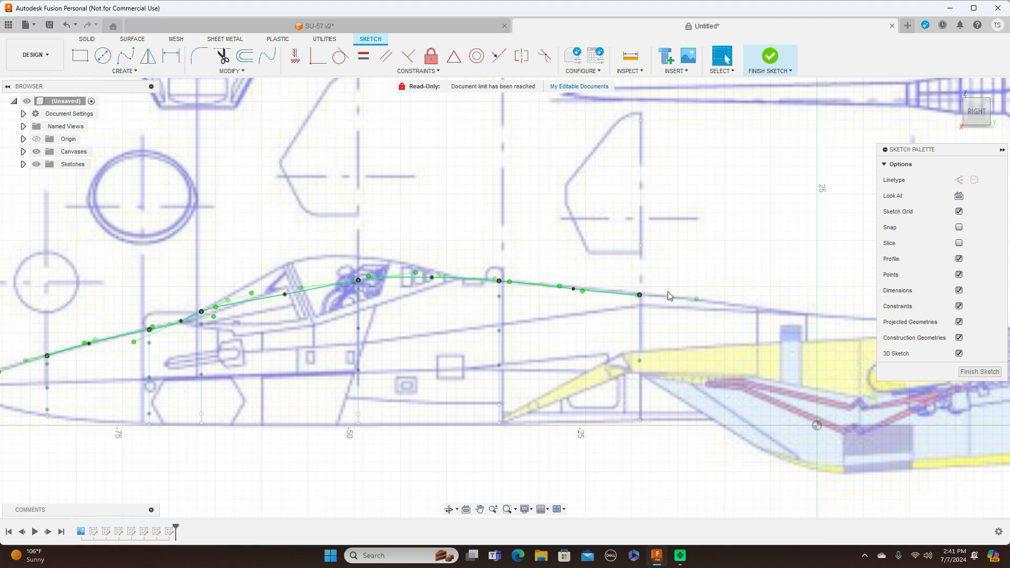
- Begin a lower spline from the first station's bottom point through one intermediate point to the second station's bottom point
scroll(675, 284, down, 4)
mouse_move(967, 126)
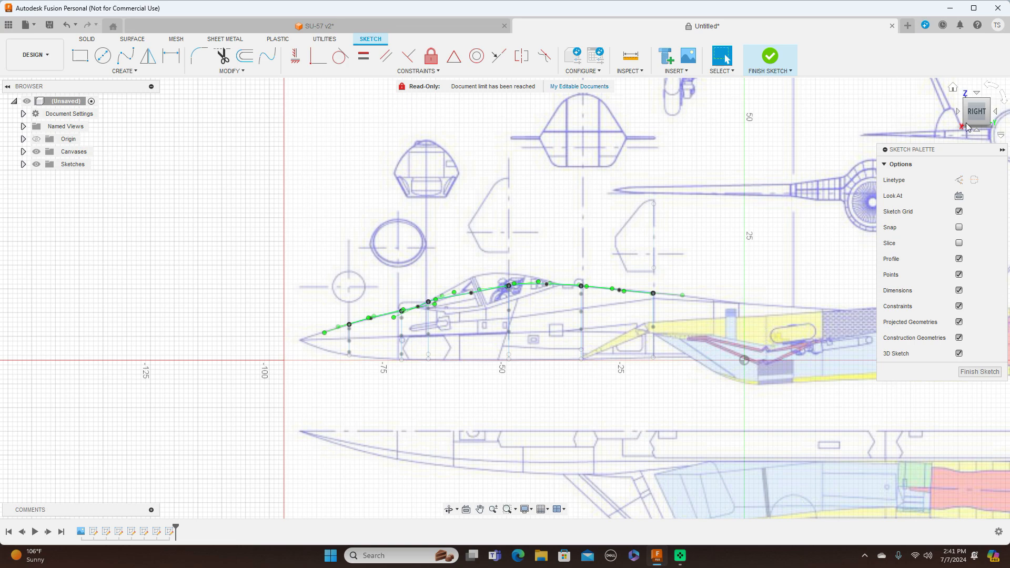
mouse_move(967, 119)
mouse_down()
mouse_move(940, 121)
mouse_move(978, 120)
mouse_up()
scroll(676, 279, up, 3)
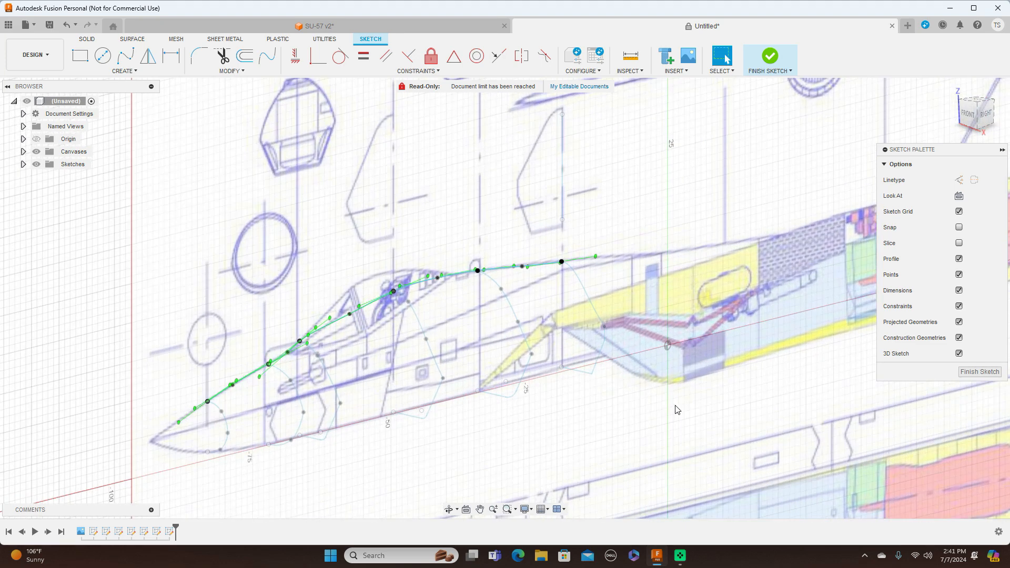
click(125, 54)
scroll(253, 380, up, 3)
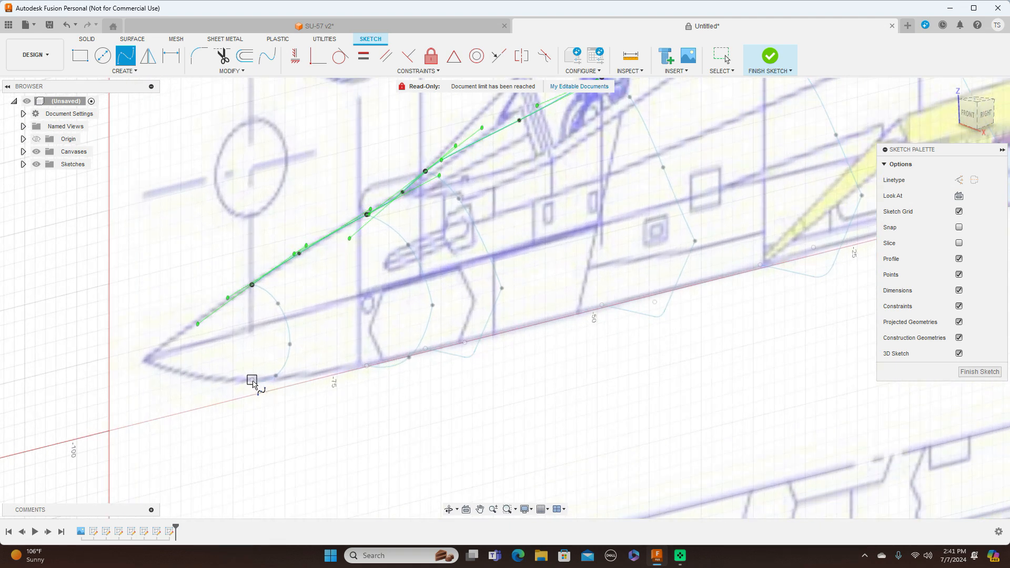
click(252, 380)
click(317, 377)
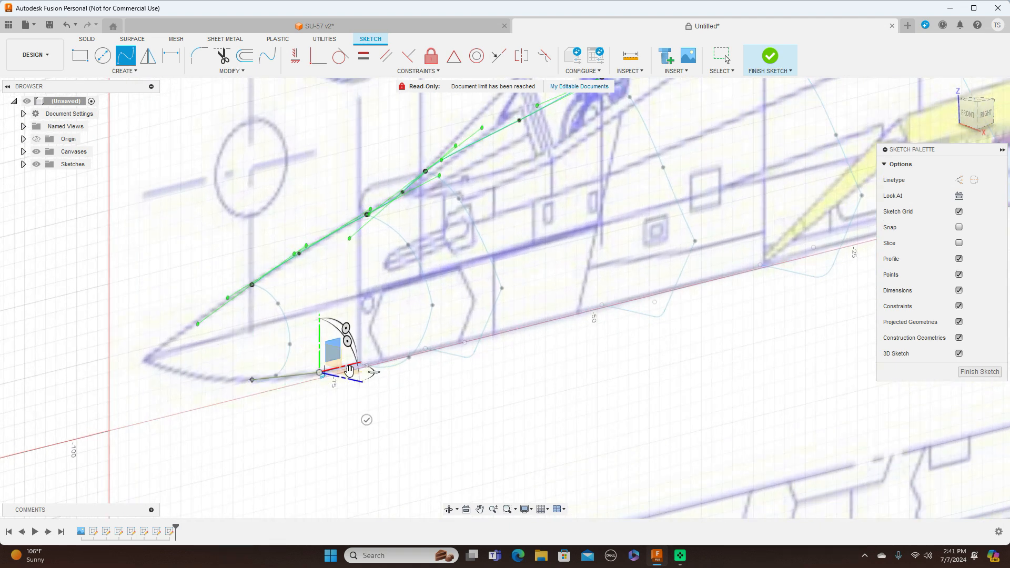
scroll(368, 377, up, 3)
scroll(370, 367, up, 2)
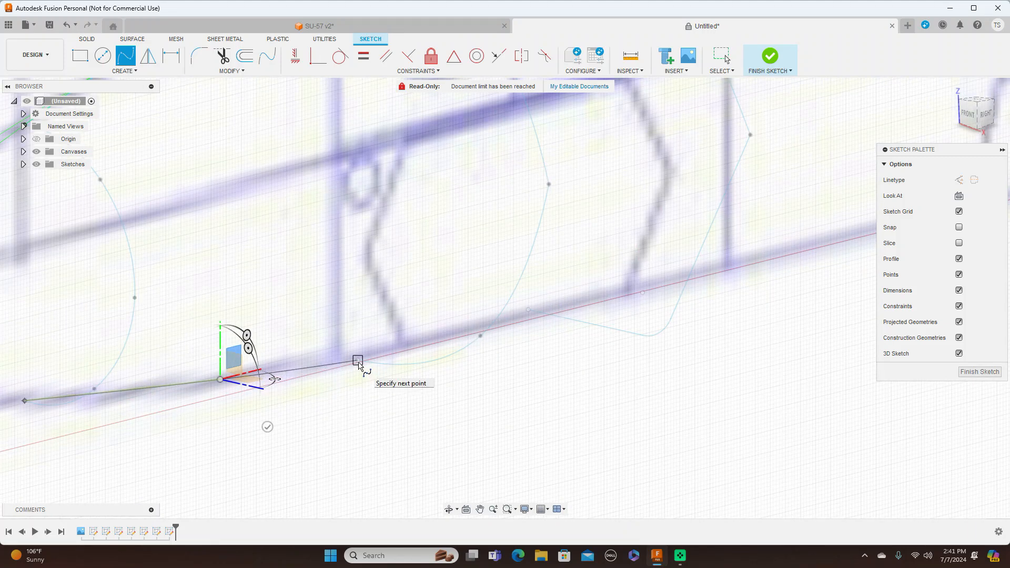
click(358, 362)
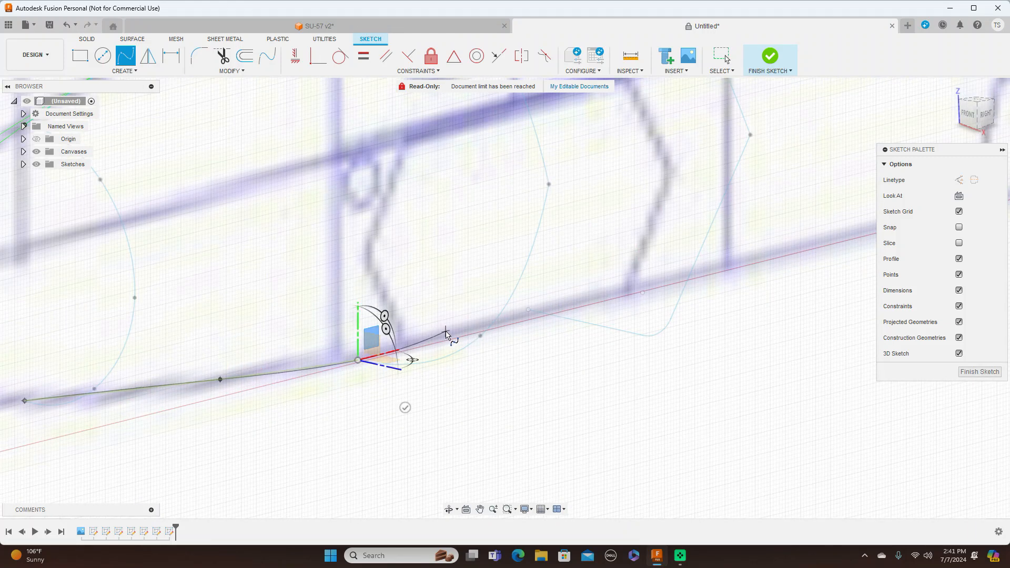
- Continue the lower spline through the third station's bottom point to the fourth's, with one intermediate point before each
click(445, 332)
click(529, 310)
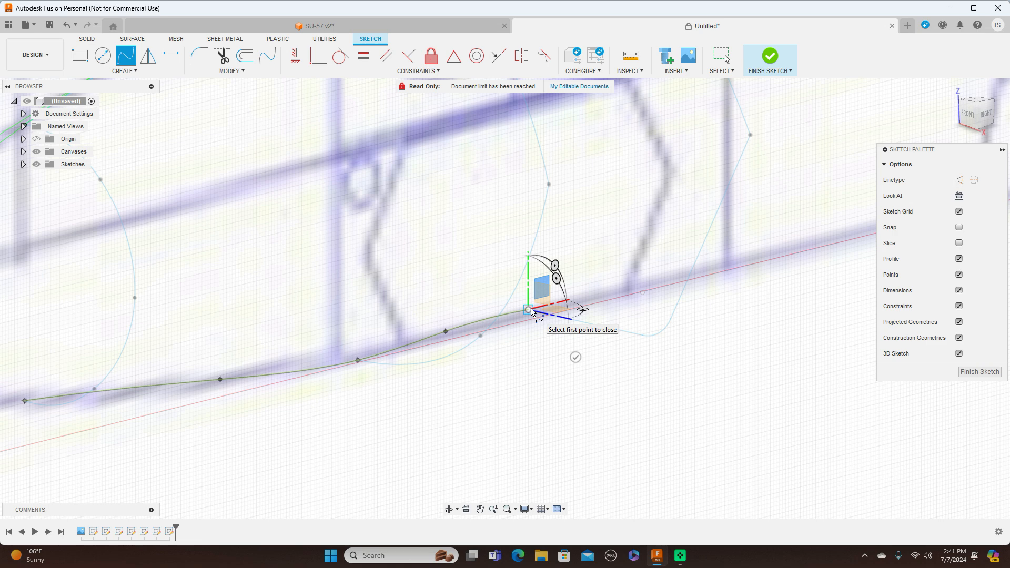
scroll(531, 312, down, 3)
middle_drag(531, 313, 417, 347)
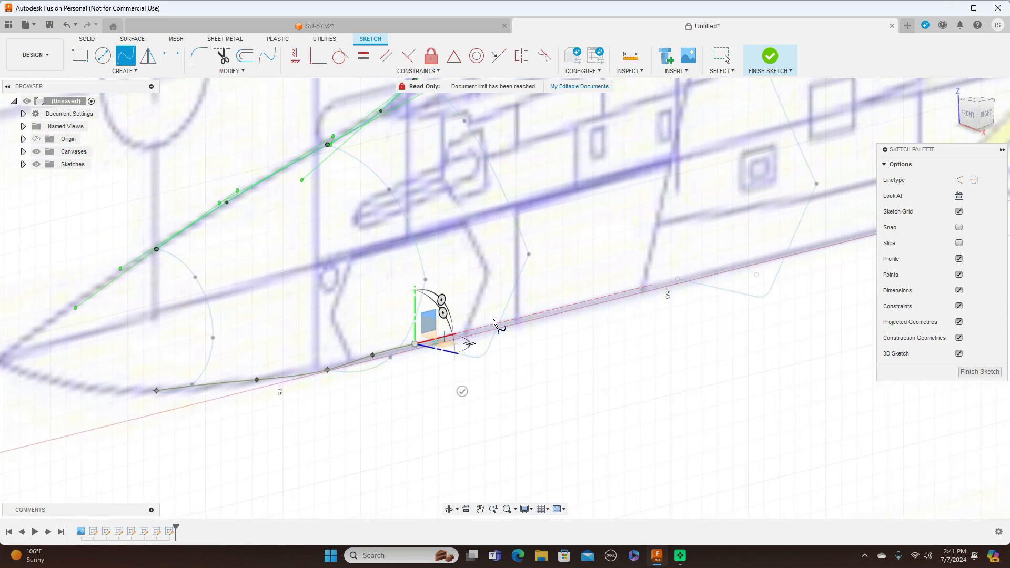
click(556, 309)
click(678, 281)
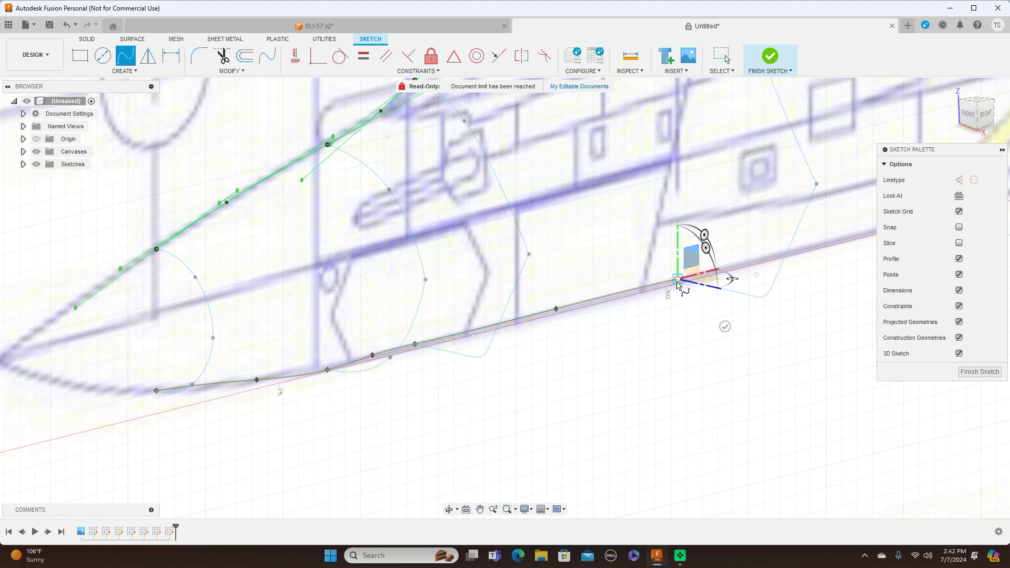
- Extend the lower spline through the fifth station's bottom point to the sixth's, with one intermediate point before each, and end it there
scroll(678, 284, down, 4)
middle_drag(684, 284, 419, 351)
scroll(419, 351, up, 5)
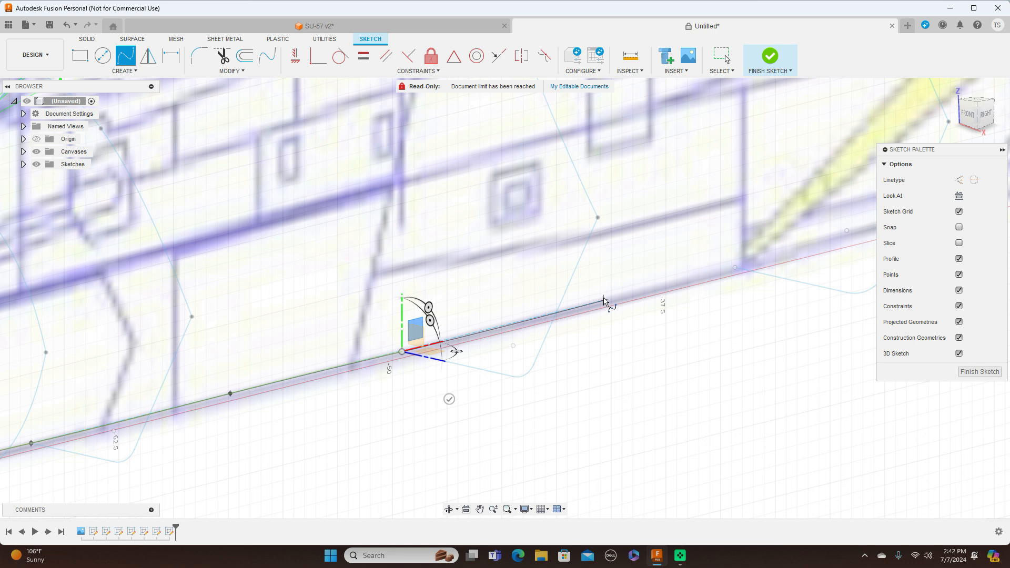
click(604, 300)
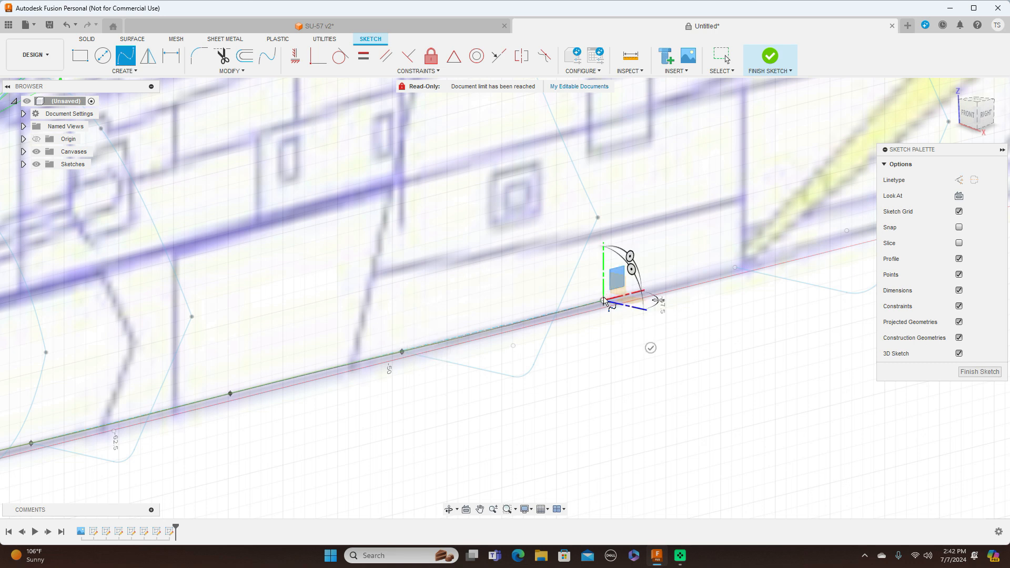
click(736, 268)
scroll(736, 268, down, 4)
mouse_move(736, 268)
middle_down()
mouse_move(698, 284)
mouse_move(474, 300)
mouse_move(457, 334)
middle_up()
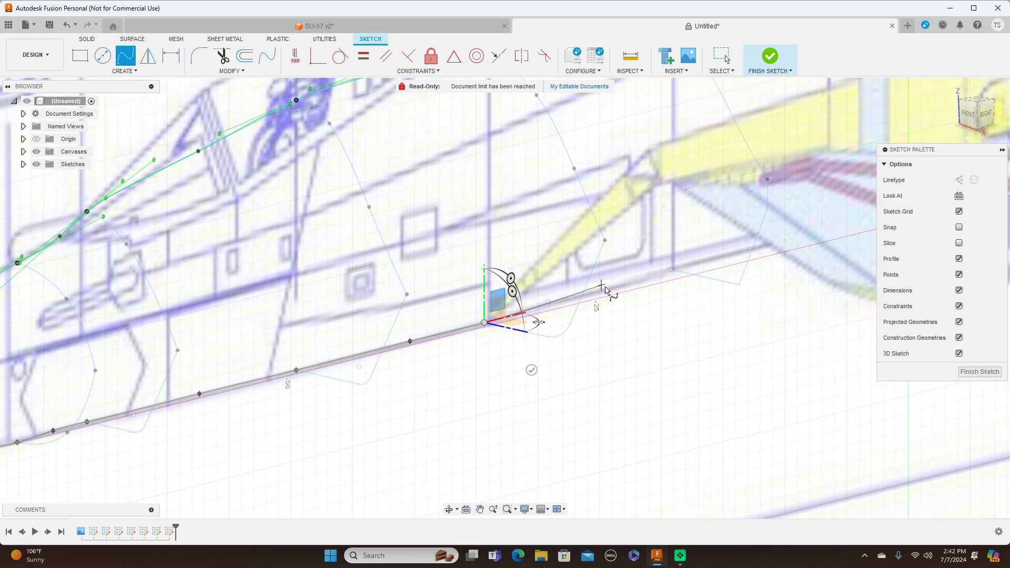
click(608, 289)
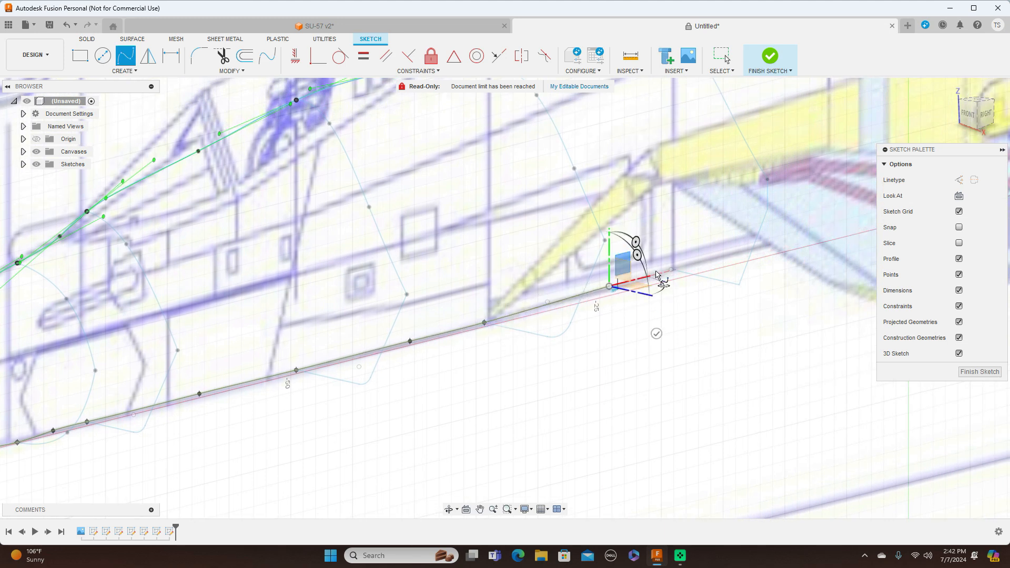
click(672, 271)
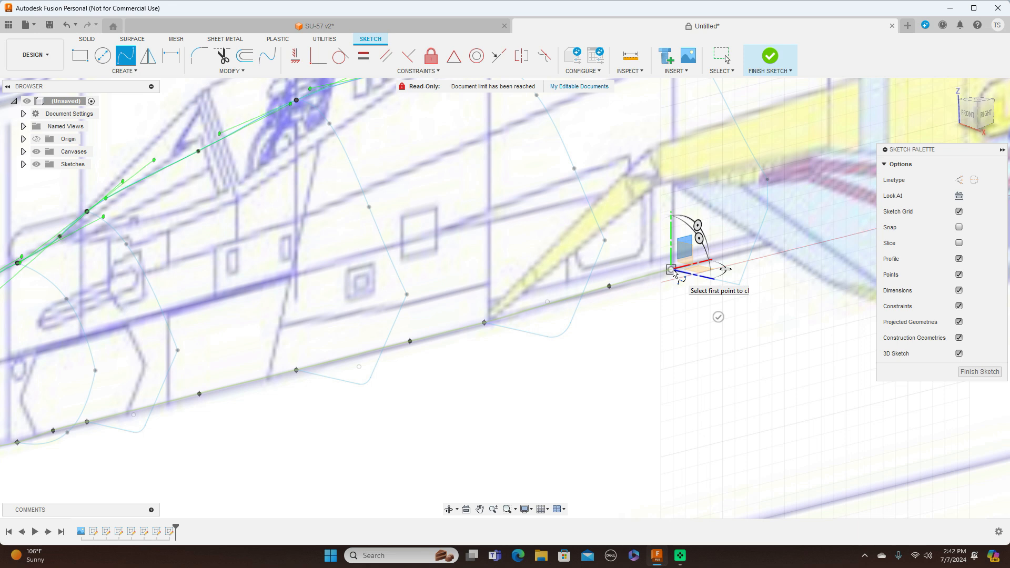
scroll(674, 272, down, 2)
scroll(674, 272, down, 2)
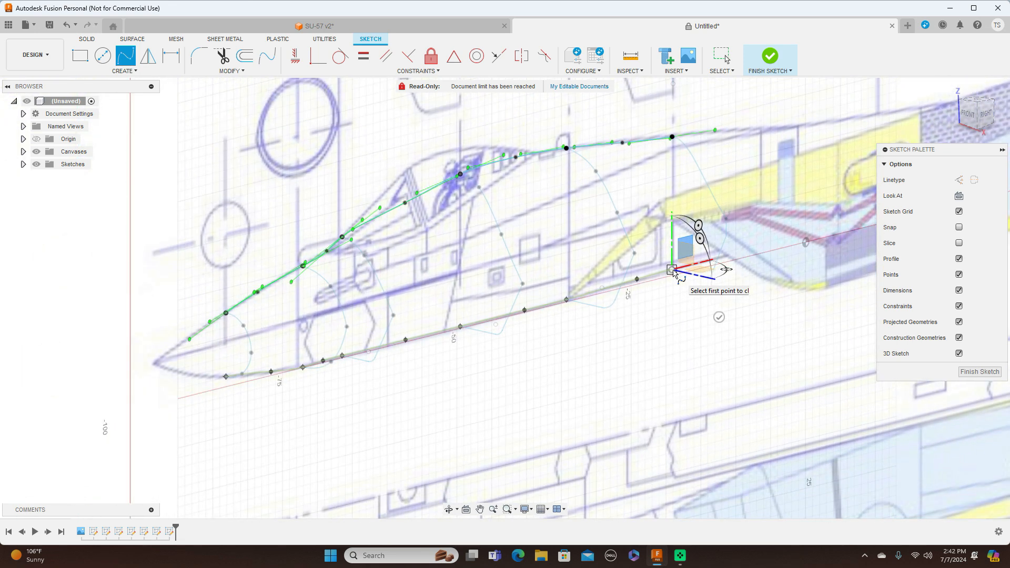
right_click(674, 272)
click(708, 267)
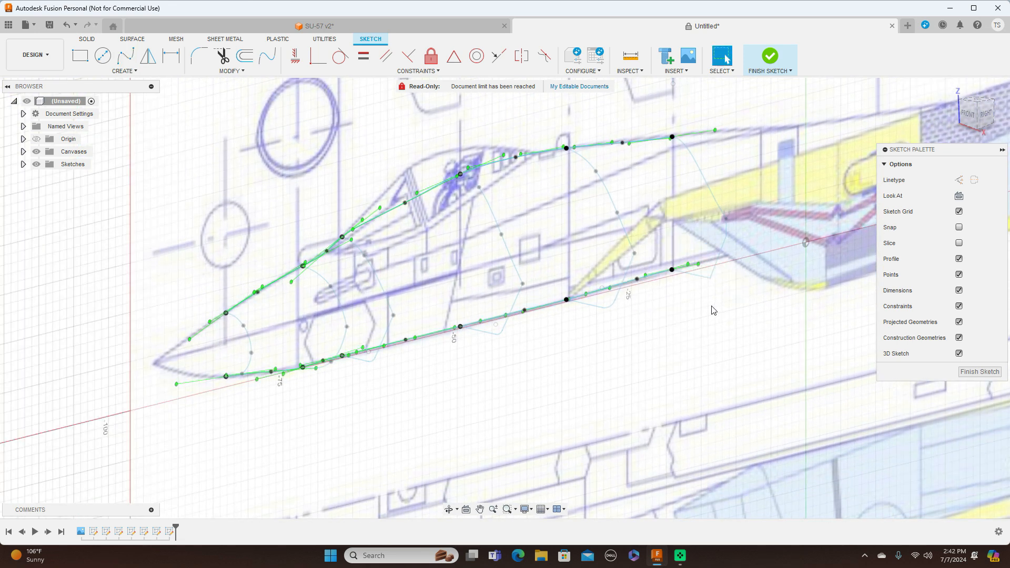
- Smooth the lower spline by lowering its point between stations two and three to Z 0.15 mm and moving the one before station two to about Y -80.2, Z 0.6 mm
click(983, 115)
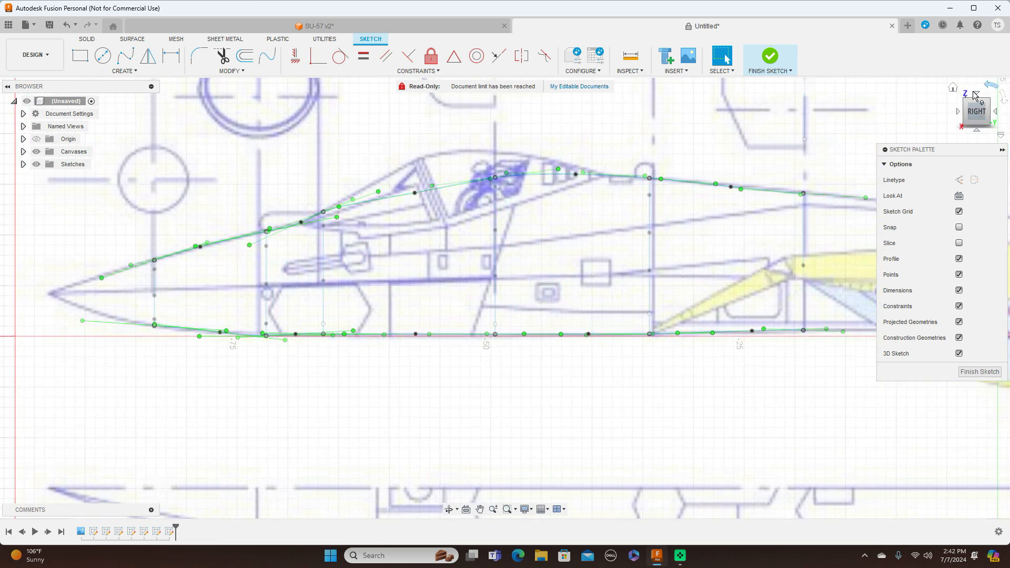
click(977, 94)
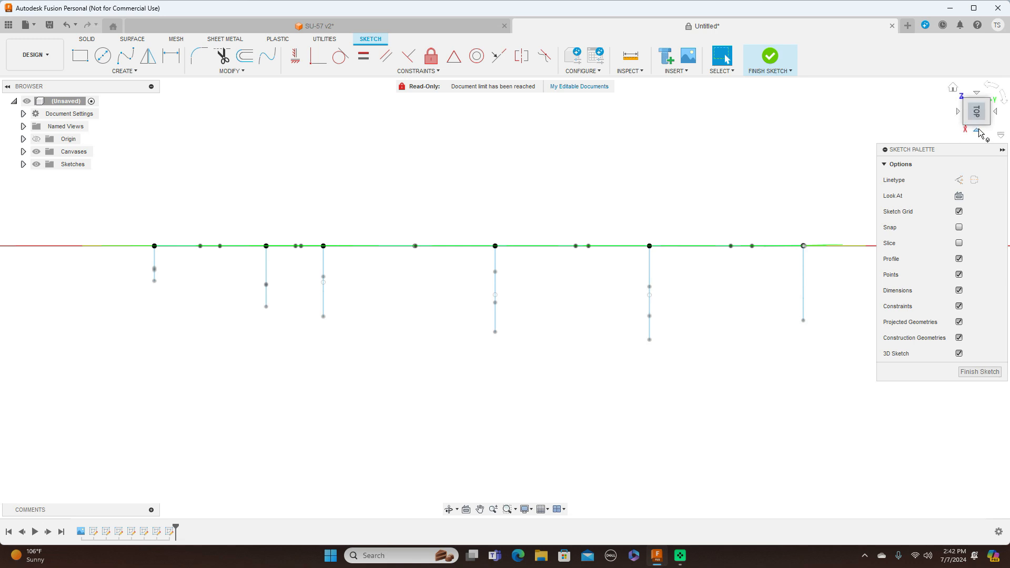
click(978, 131)
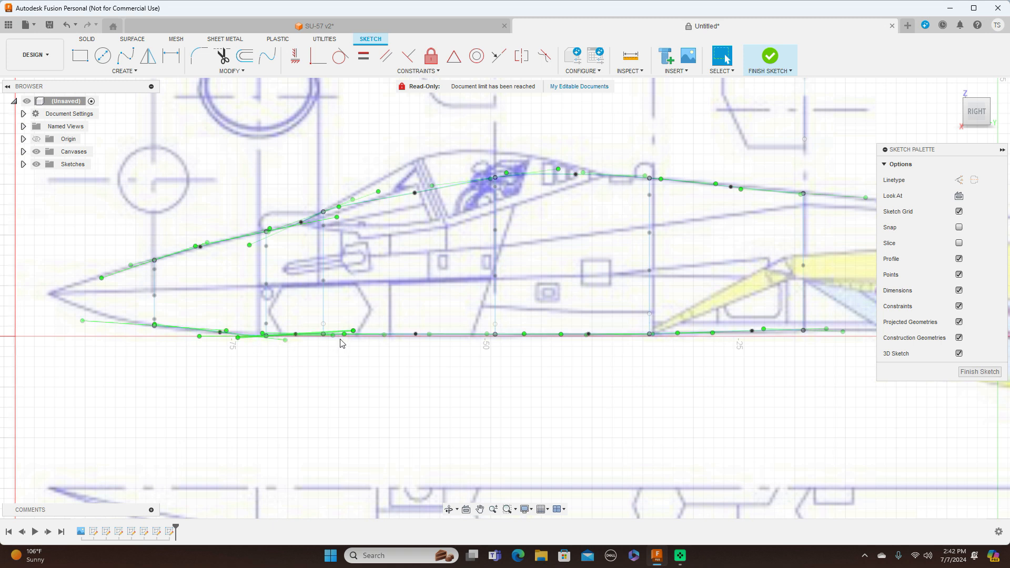
scroll(247, 340, up, 5)
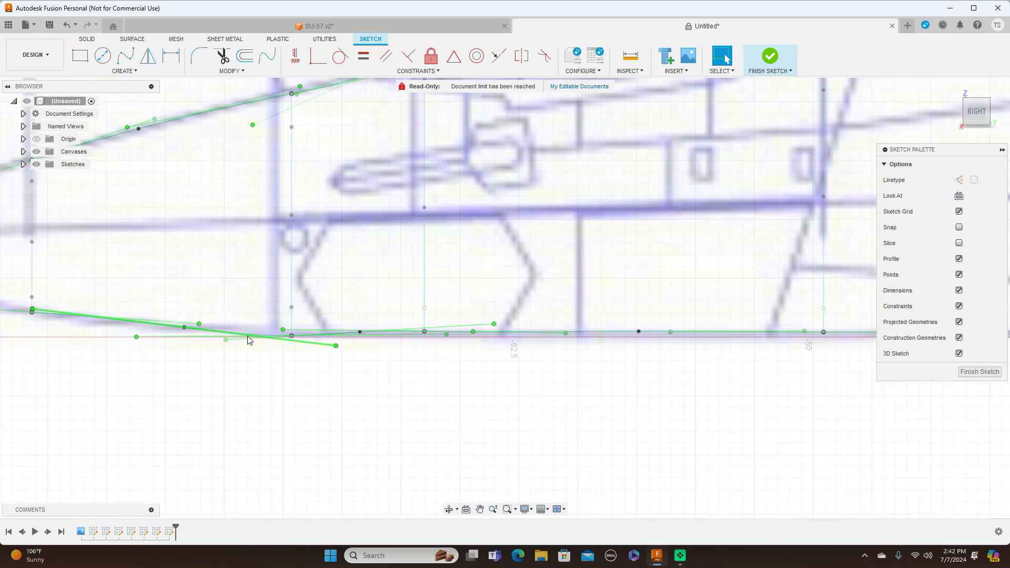
click(184, 330)
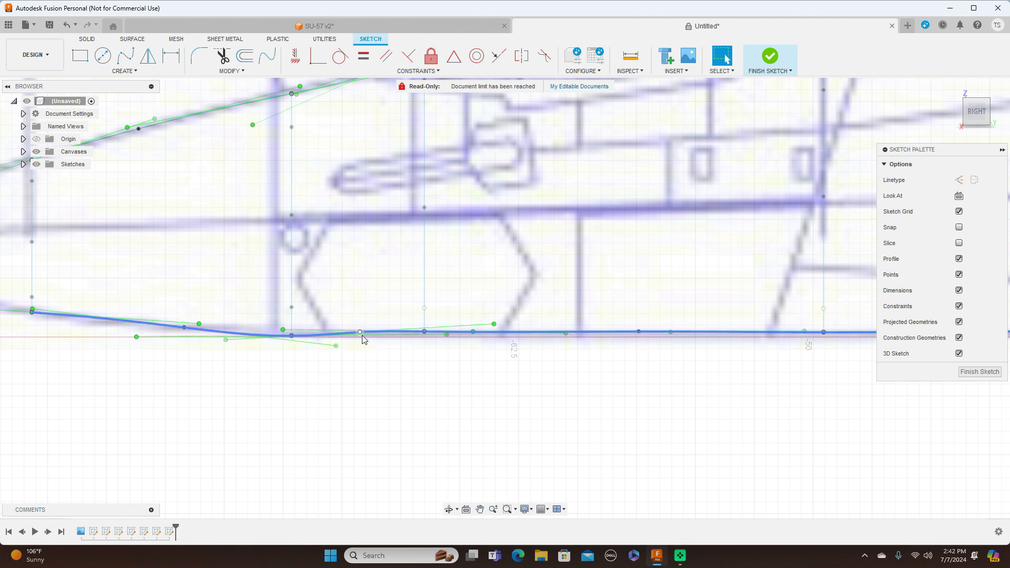
drag(362, 336, 362, 334)
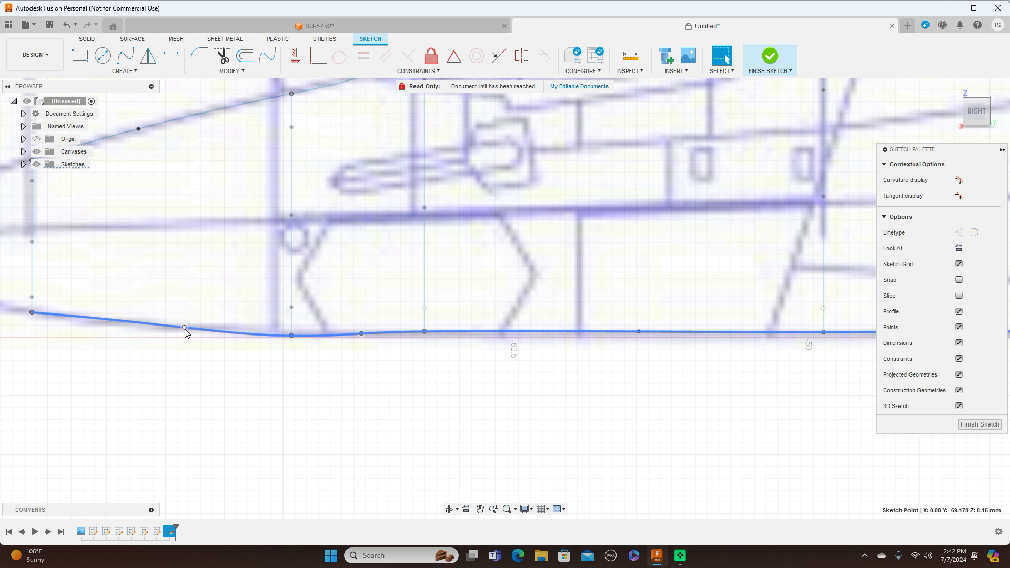
drag(185, 328, 112, 323)
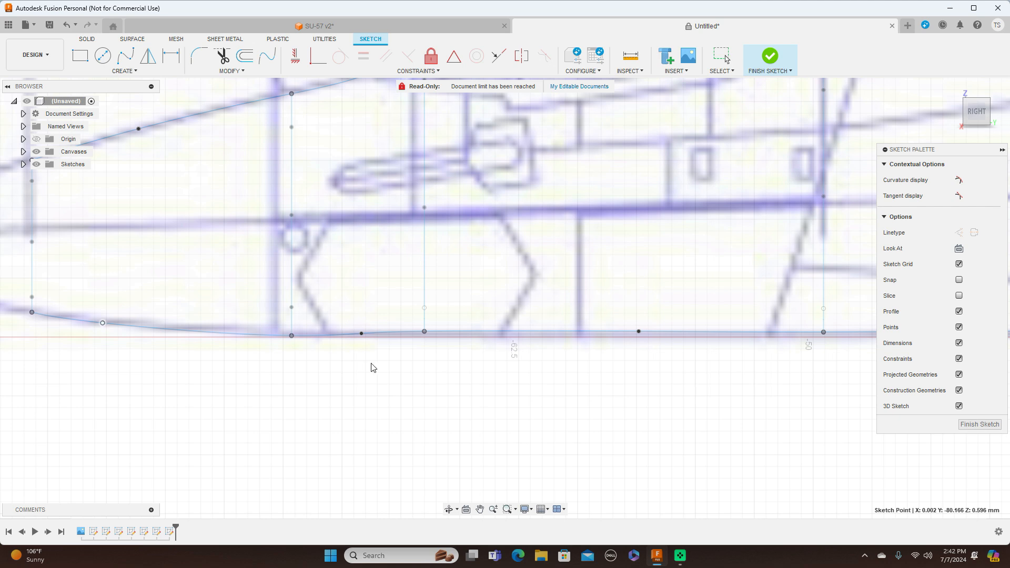
- Raise the upper spline's intermediate point between the third and fourth stations to a height of about 15 mm
scroll(413, 369, down, 5)
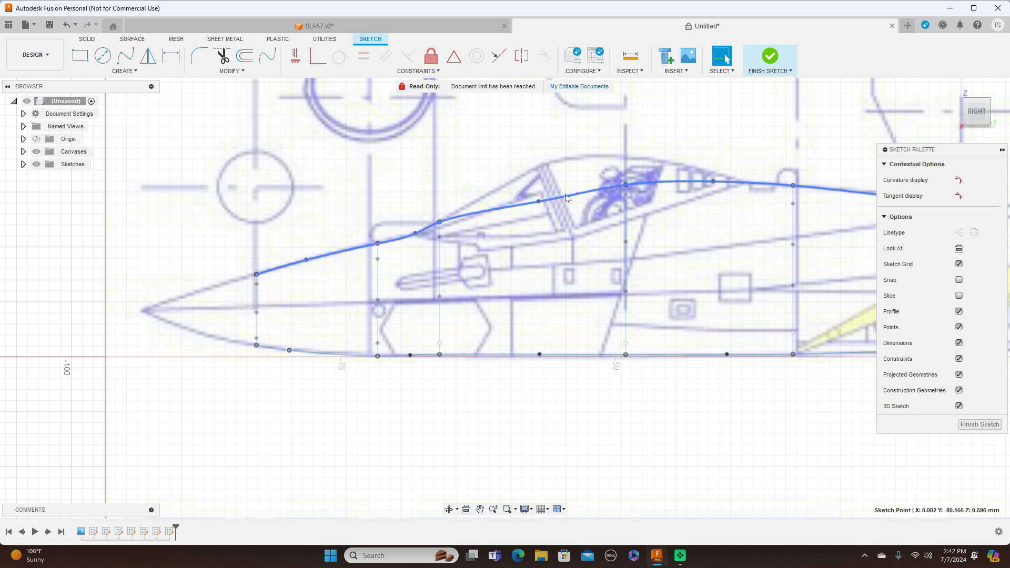
drag(538, 199, 539, 193)
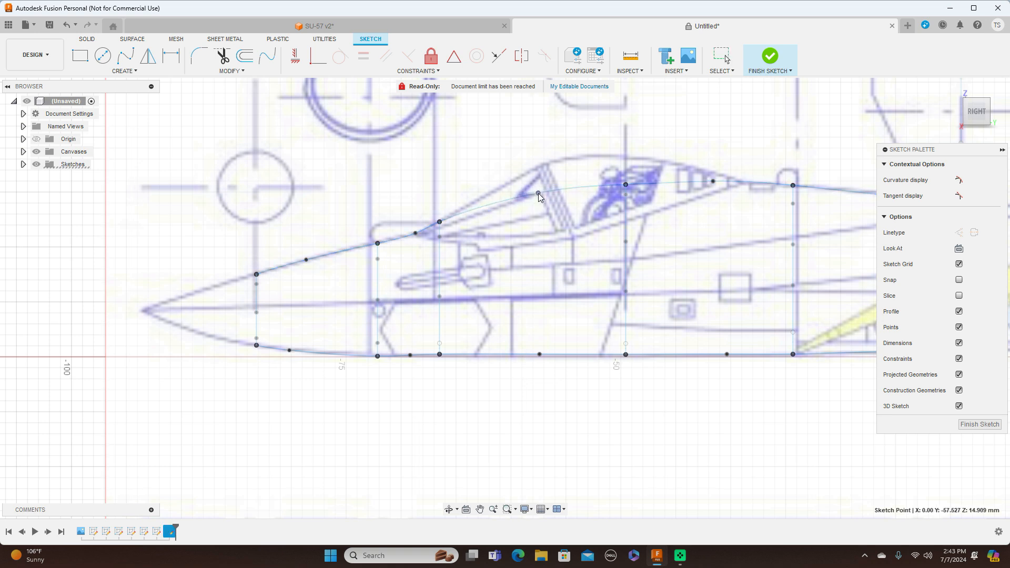
scroll(538, 194, down, 5)
middle_drag(756, 342, 547, 342)
middle_drag(807, 346, 566, 352)
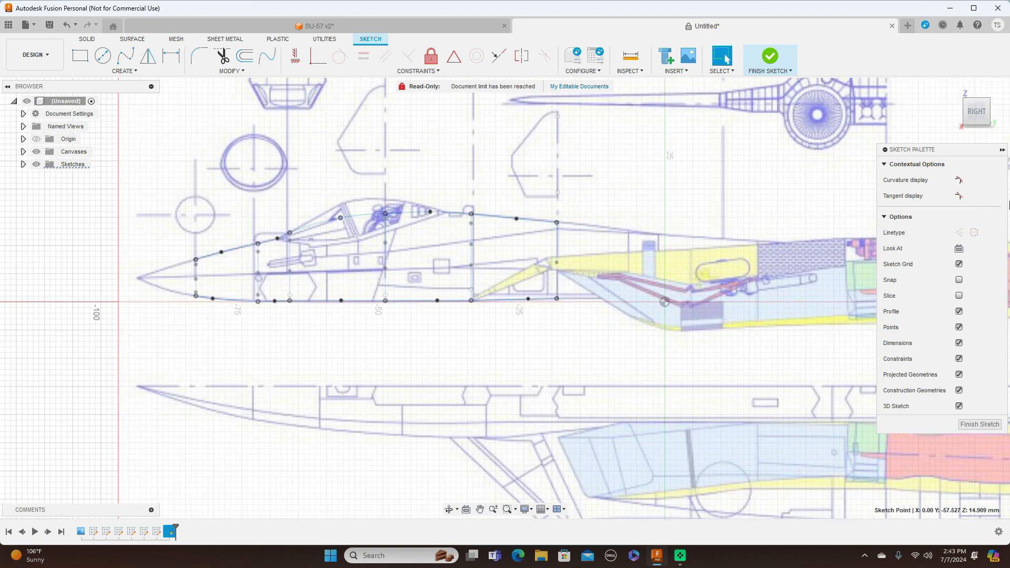
- Begin a side spline from the first station's outermost point through one intermediate point to the second station's outermost point
mouse_move(970, 115)
mouse_down()
mouse_move(1003, 116)
mouse_move(1009, 138)
mouse_up()
click(751, 273)
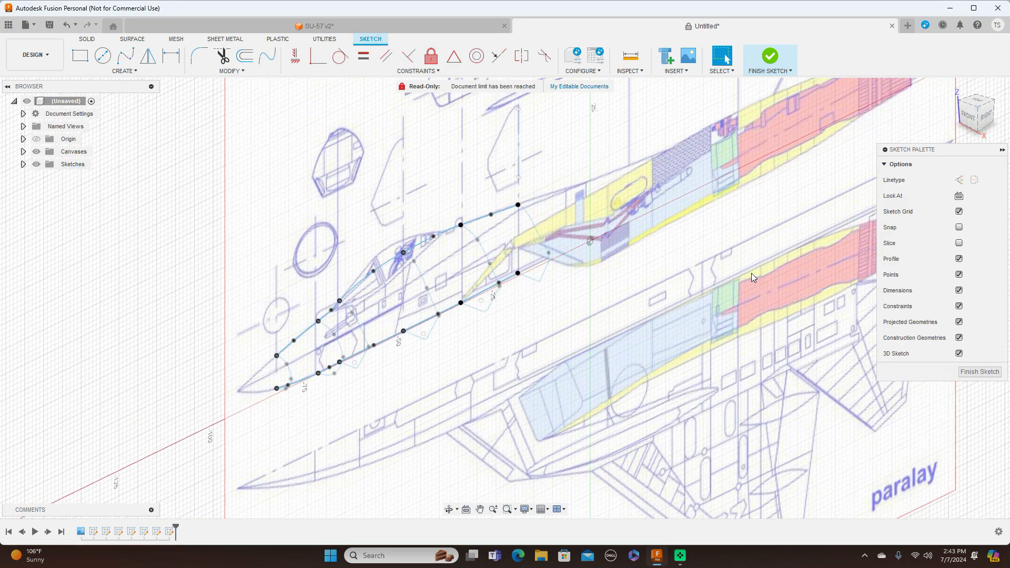
scroll(751, 273, up, 2)
middle_drag(615, 317, 723, 250)
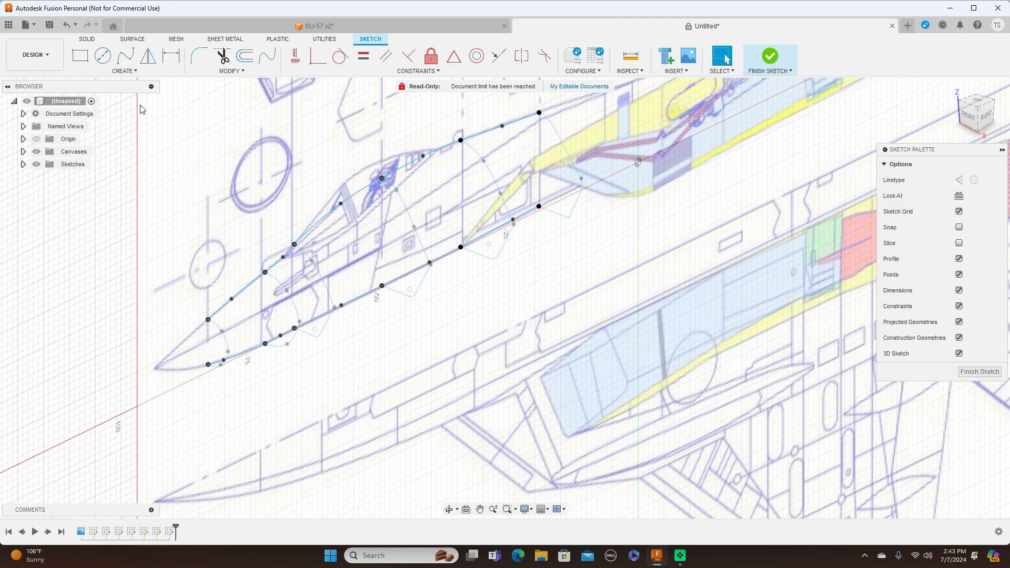
click(126, 55)
scroll(384, 409, up, 2)
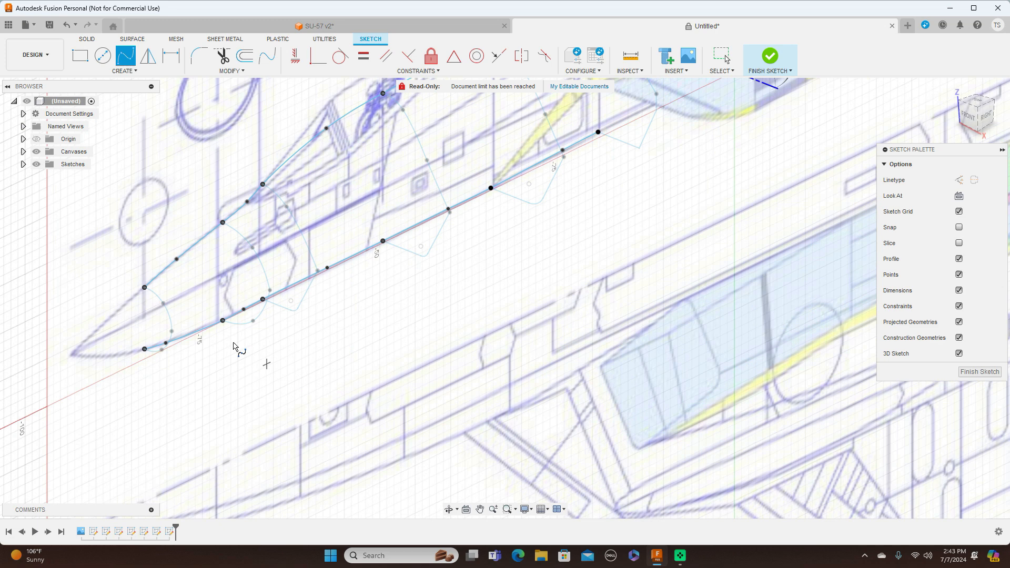
click(172, 332)
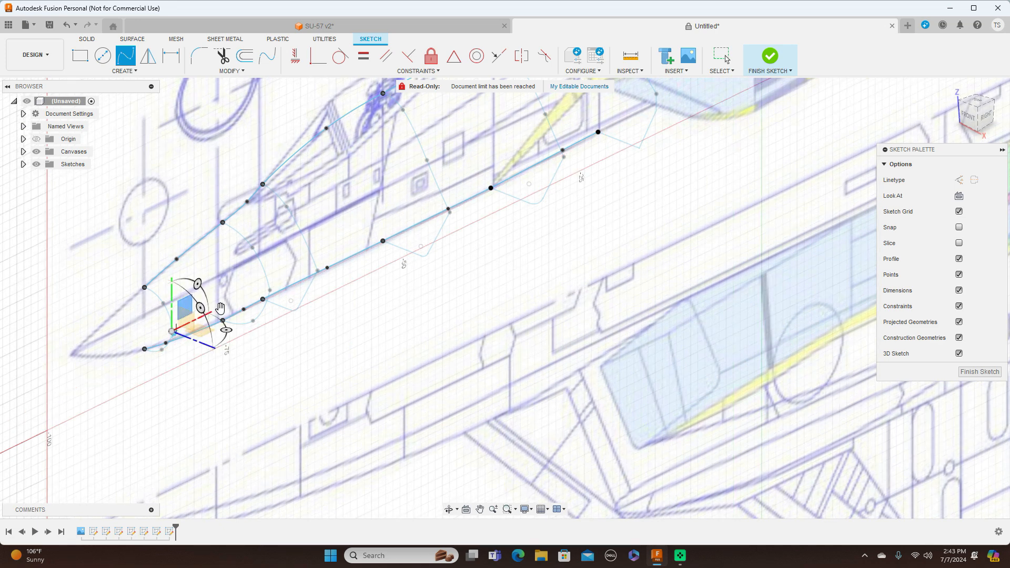
scroll(224, 313, up, 3)
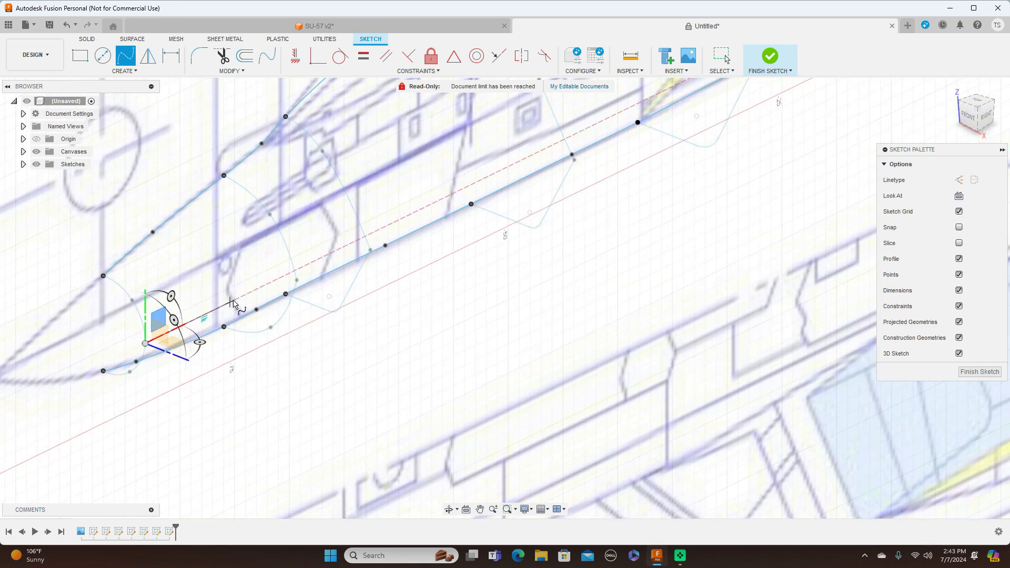
click(234, 300)
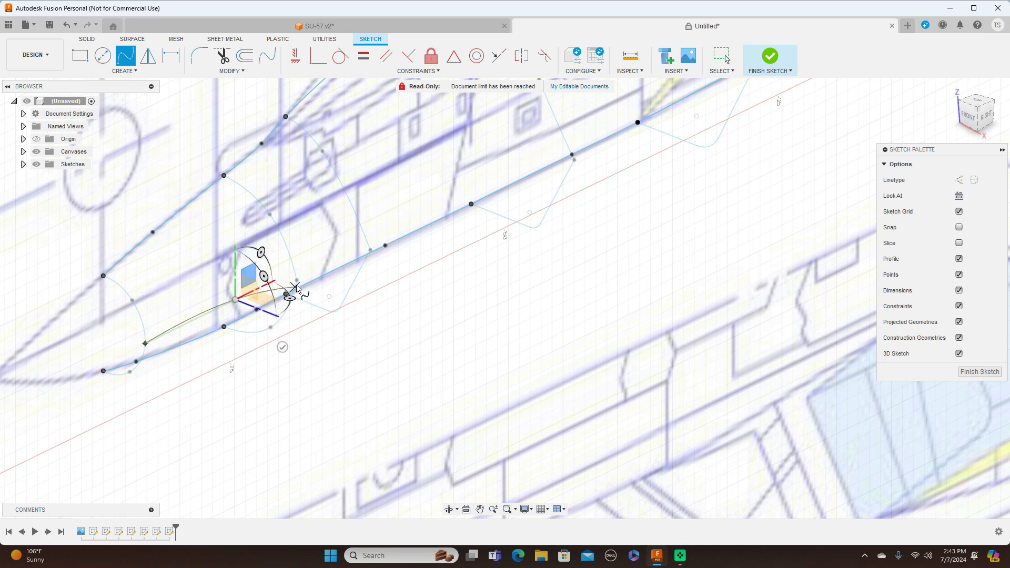
click(297, 280)
- Continue the side spline through one intermediate point to the third station's outermost point
scroll(337, 265, up, 5)
click(341, 263)
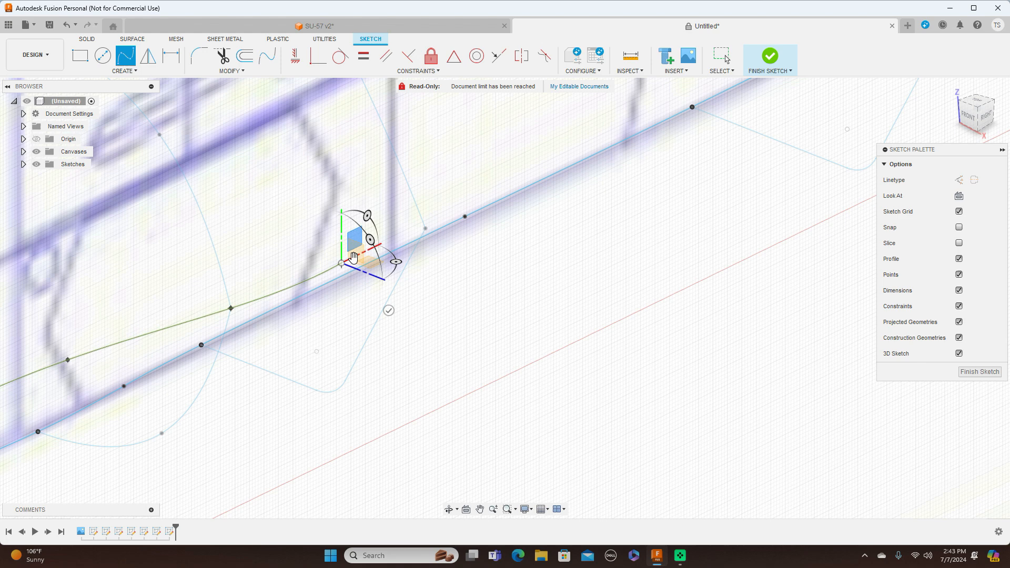
click(426, 230)
scroll(426, 231, down, 3)
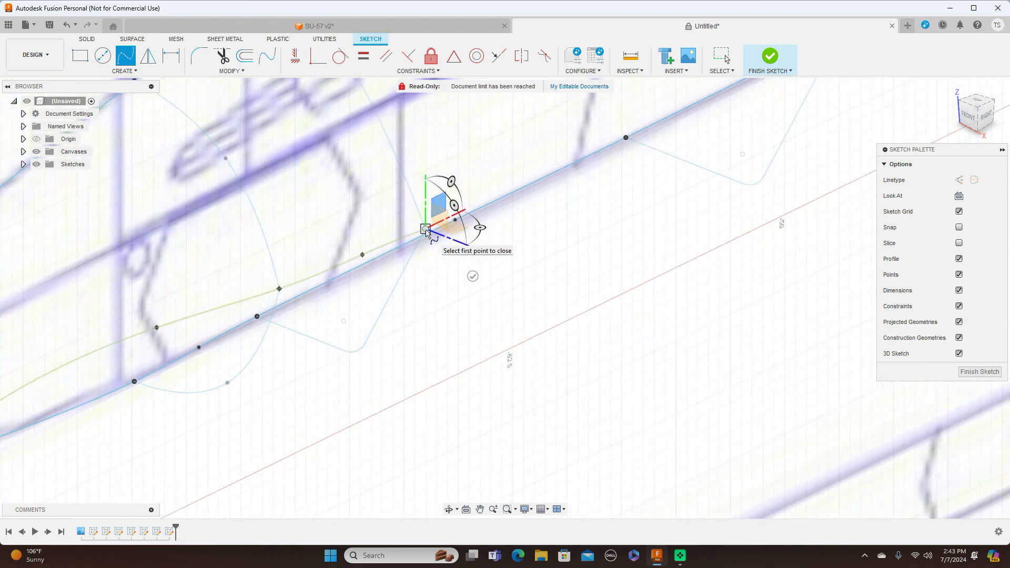
scroll(427, 234, down, 2)
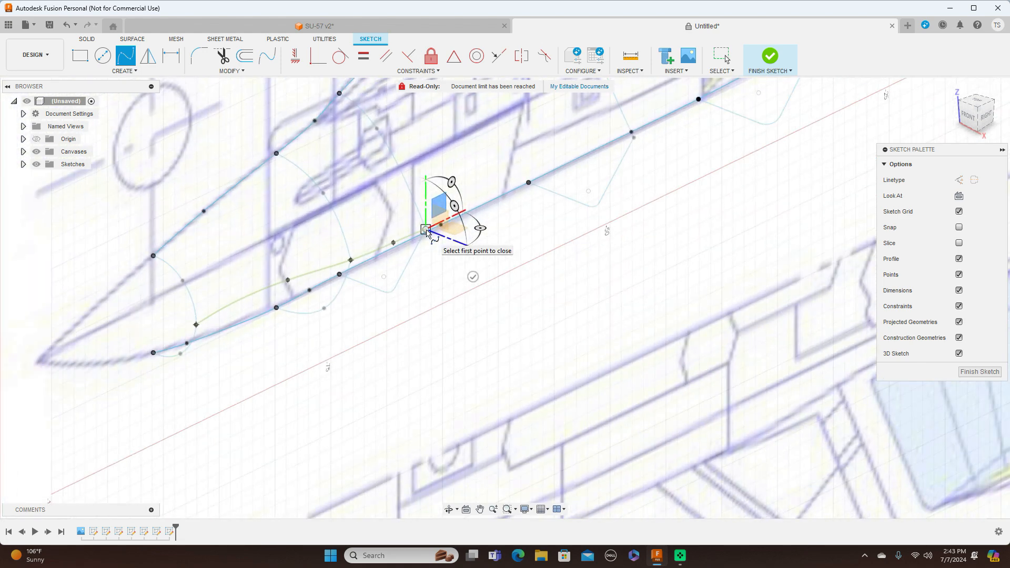
scroll(428, 233, down, 2)
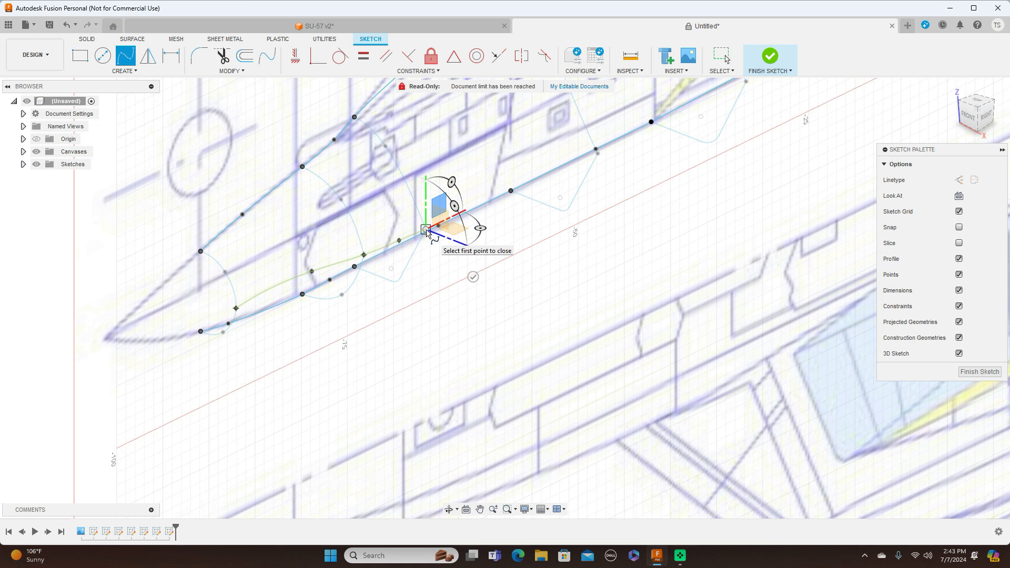
click(426, 232)
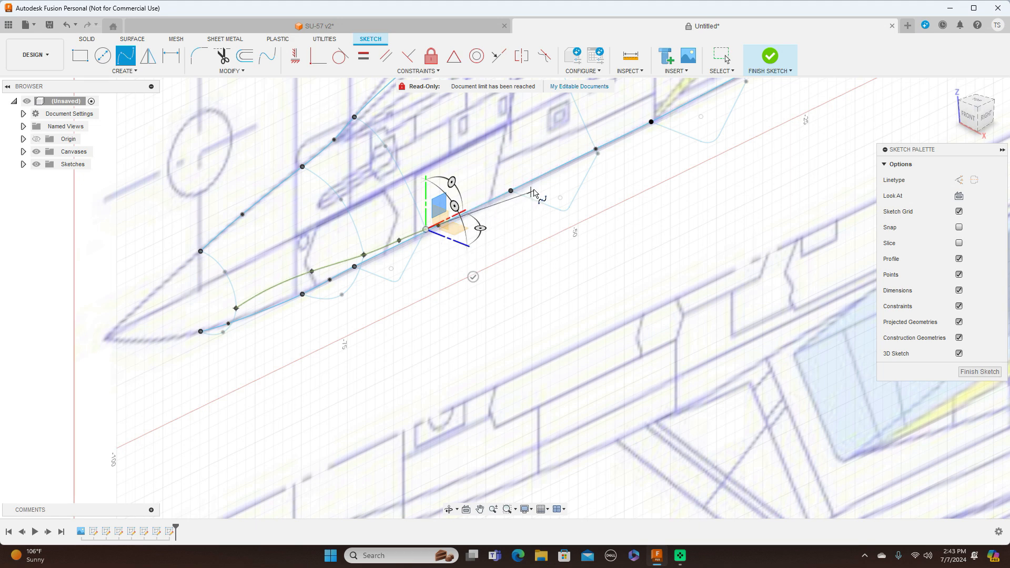
- Continue the 3D fit point spline along the fuselage side through the remaining section profiles, ending it at the rearmost section's outer corner
scroll(537, 187, up, 3)
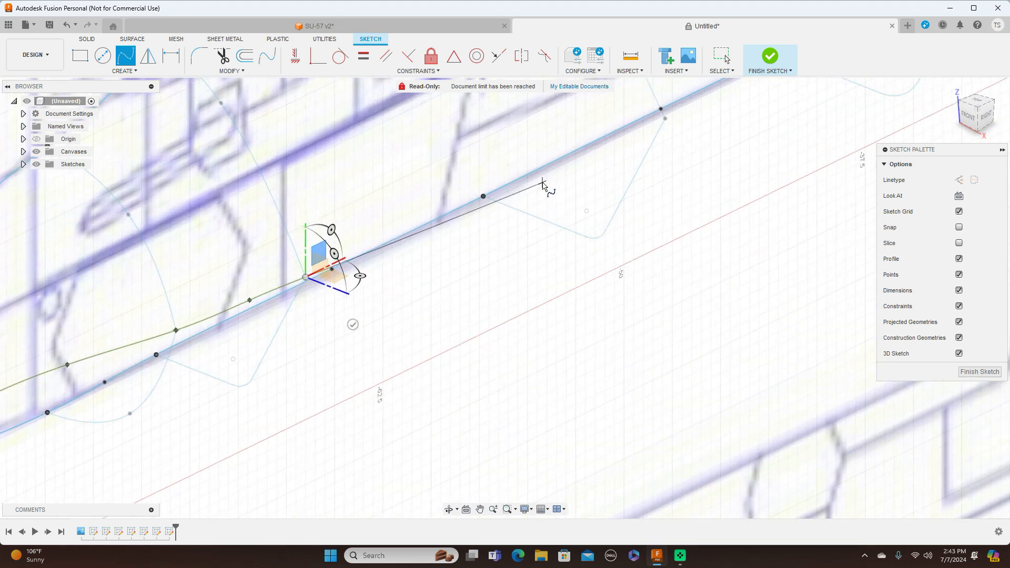
click(543, 184)
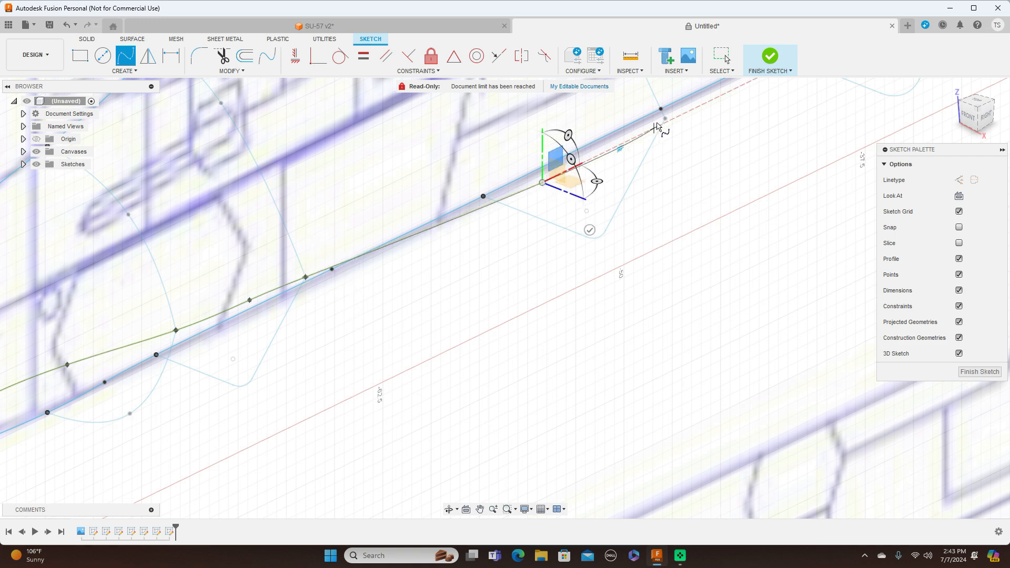
scroll(666, 120, down, 4)
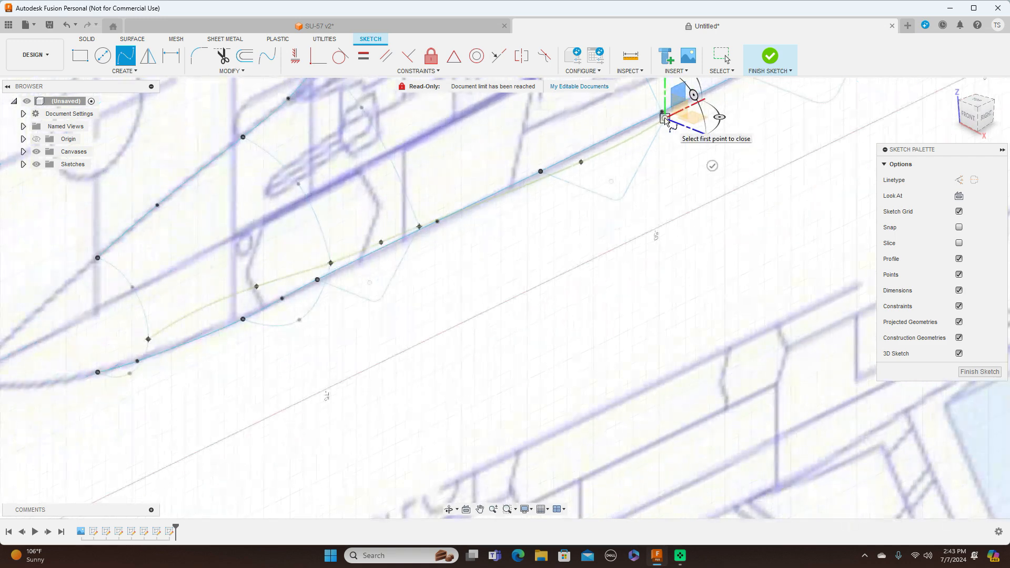
mouse_move(626, 142)
middle_down()
mouse_move(549, 234)
mouse_move(470, 294)
middle_up()
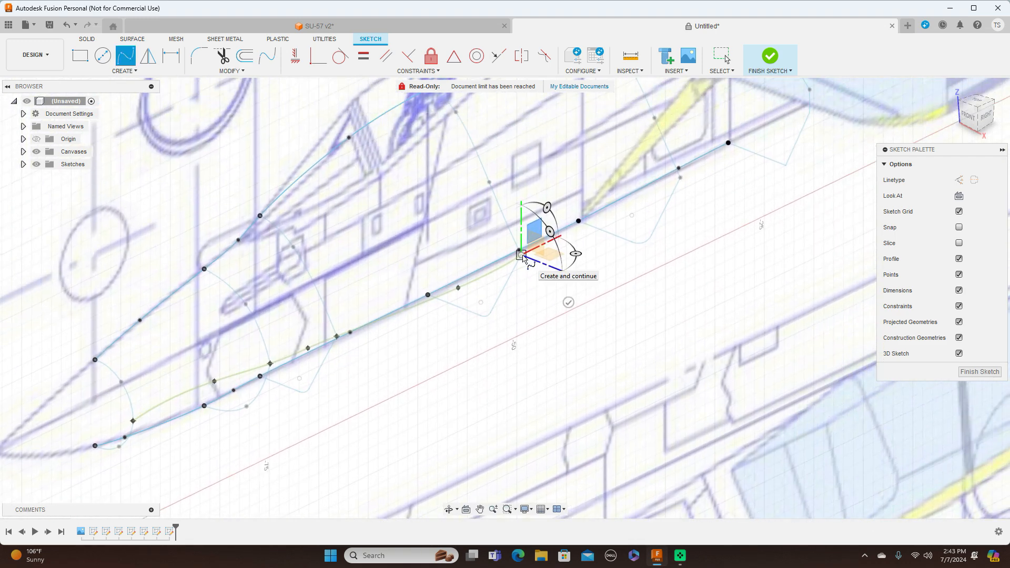
click(604, 216)
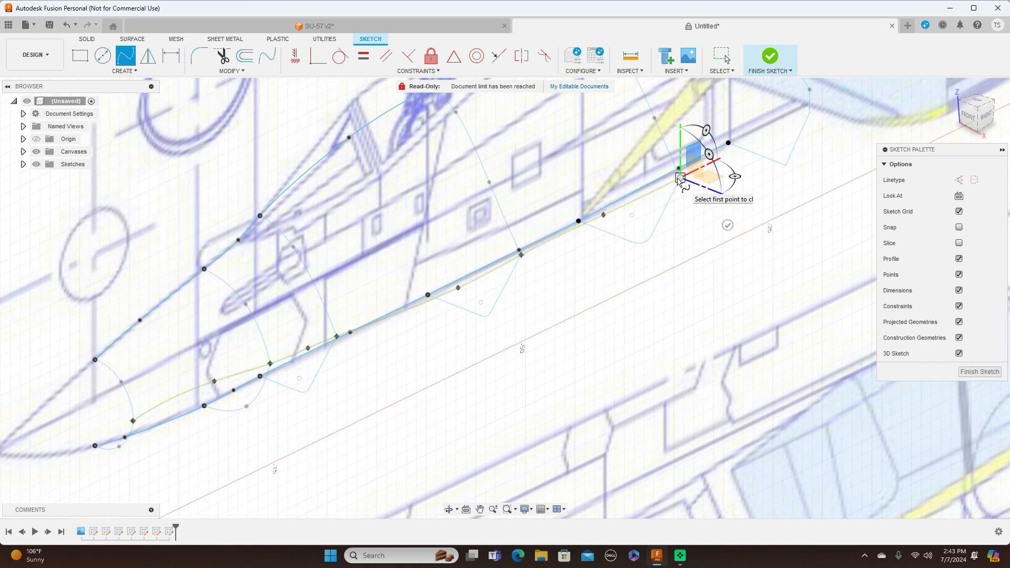
scroll(682, 184, down, 3)
middle_drag(705, 165, 616, 250)
scroll(654, 234, up, 5)
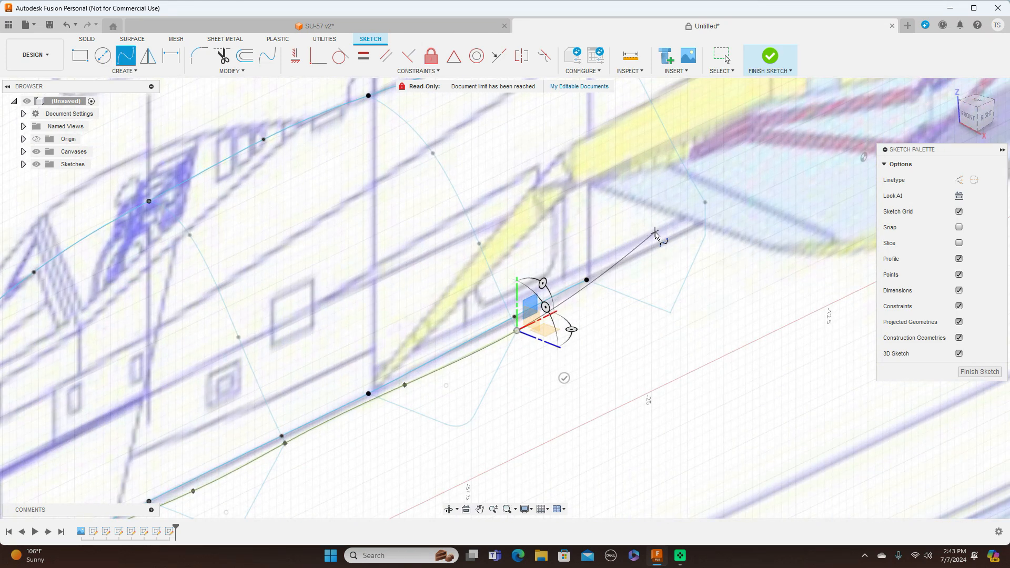
click(655, 233)
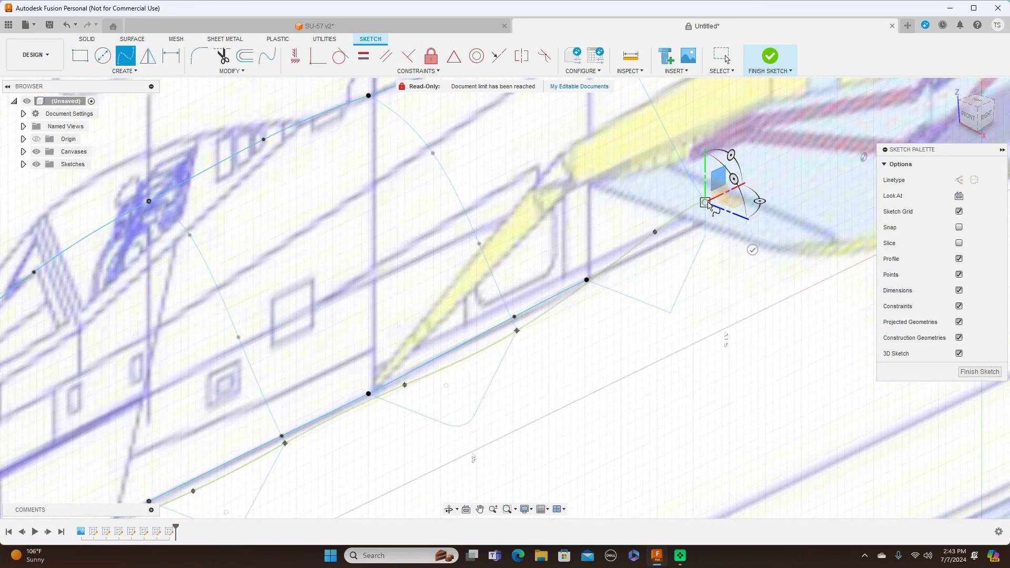
right_click(712, 203)
click(740, 207)
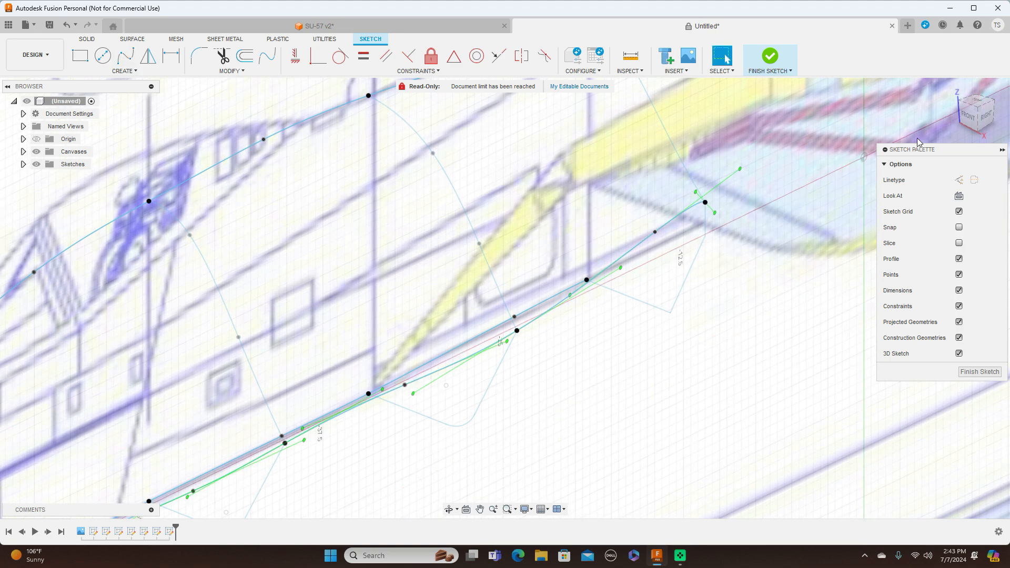
- Hide all the reference canvases so that only the sketches are displayed
mouse_move(980, 119)
mouse_down()
mouse_move(1002, 110)
mouse_move(978, 116)
mouse_up()
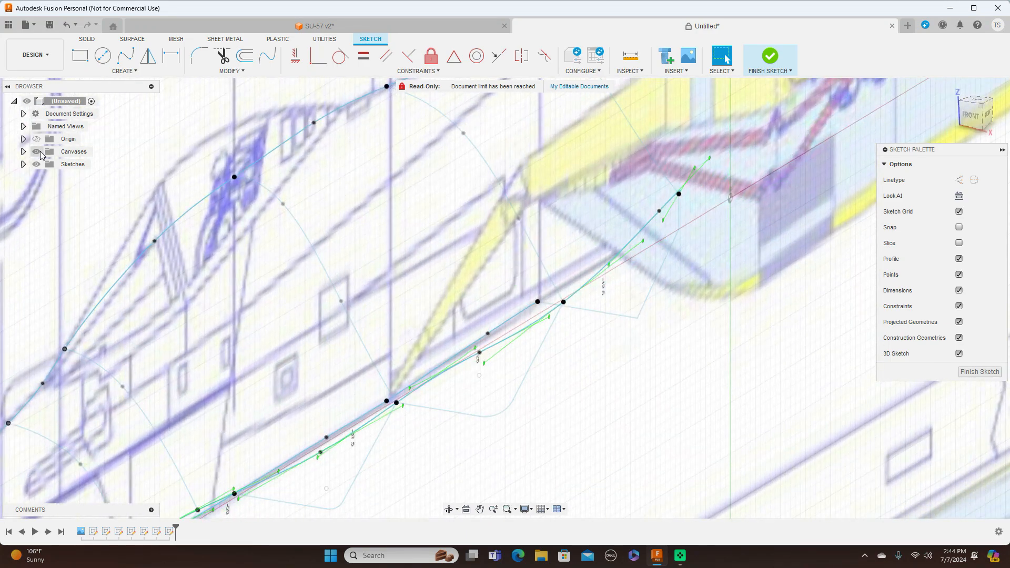
click(37, 152)
scroll(758, 214, down, 5)
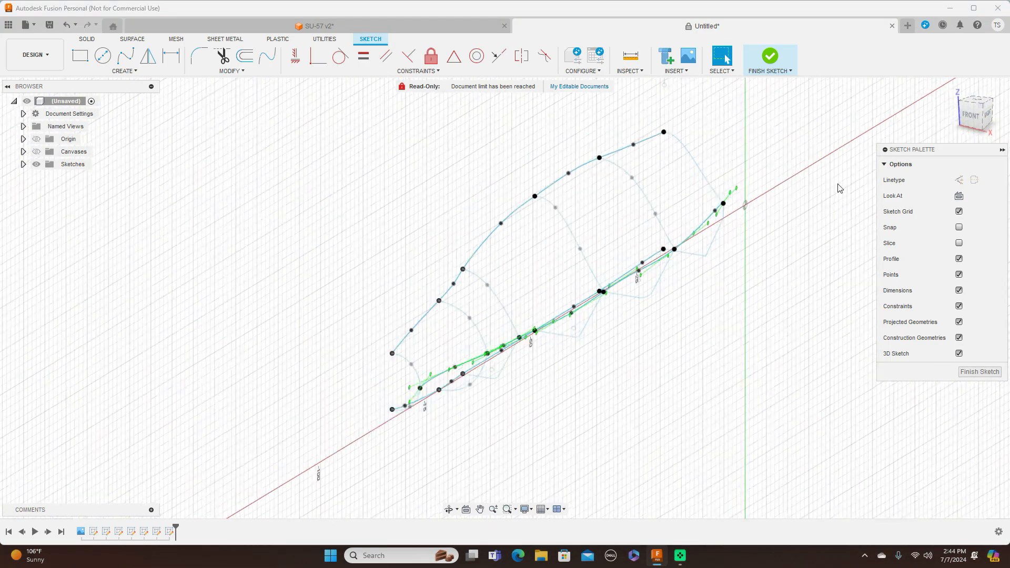
- From the right view, move the side spline's intermediate fit points vertically into line so it runs smoothly from the front section to the rear
click(981, 115)
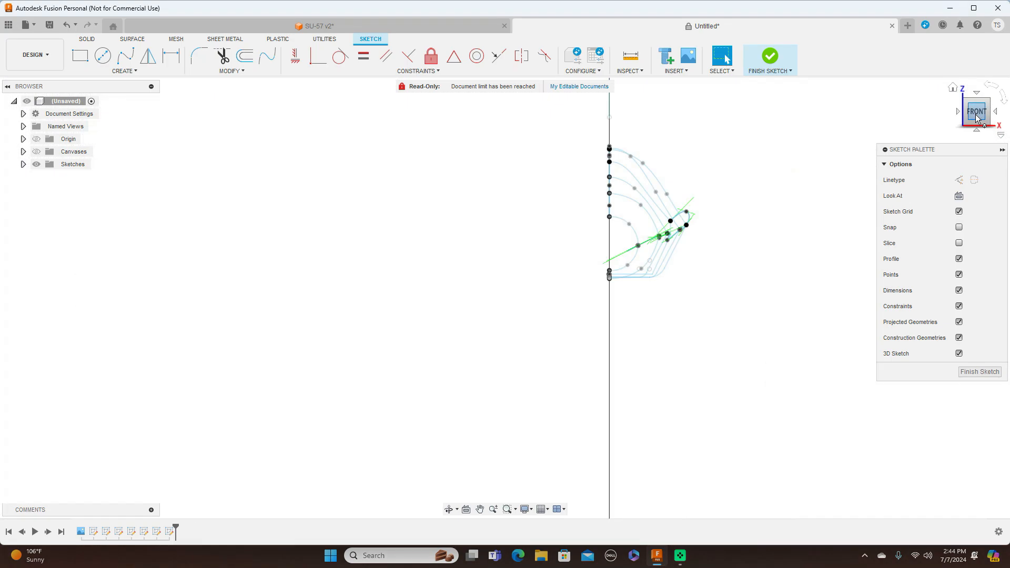
click(998, 114)
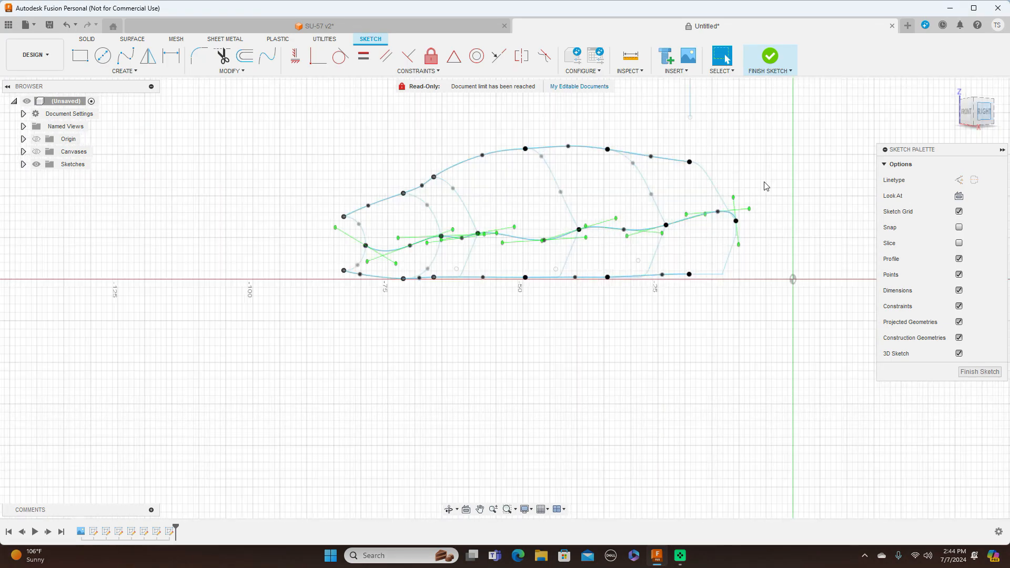
click(204, 247)
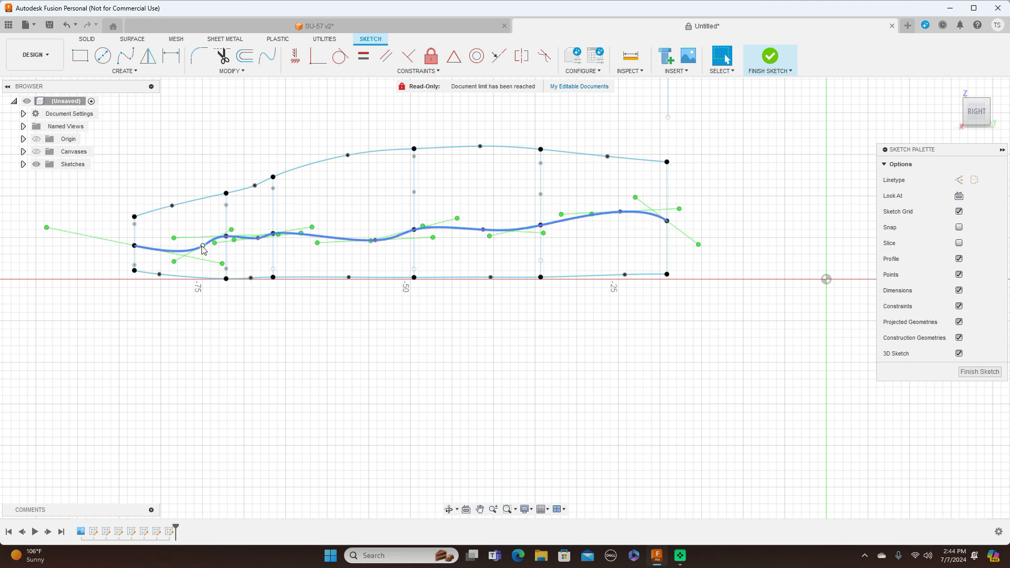
drag(203, 246, 177, 242)
drag(258, 240, 247, 236)
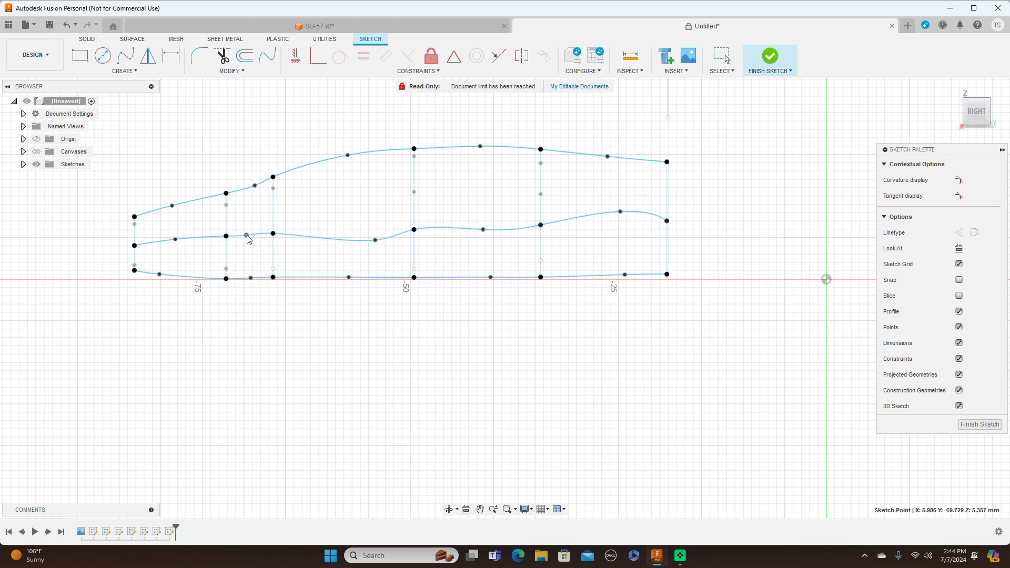
drag(377, 244, 338, 235)
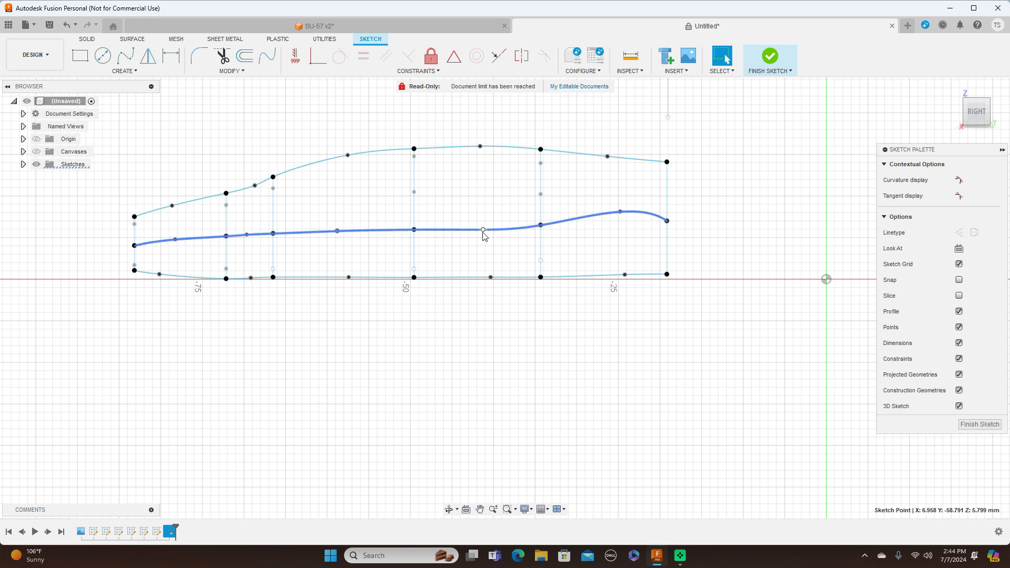
drag(485, 231, 479, 229)
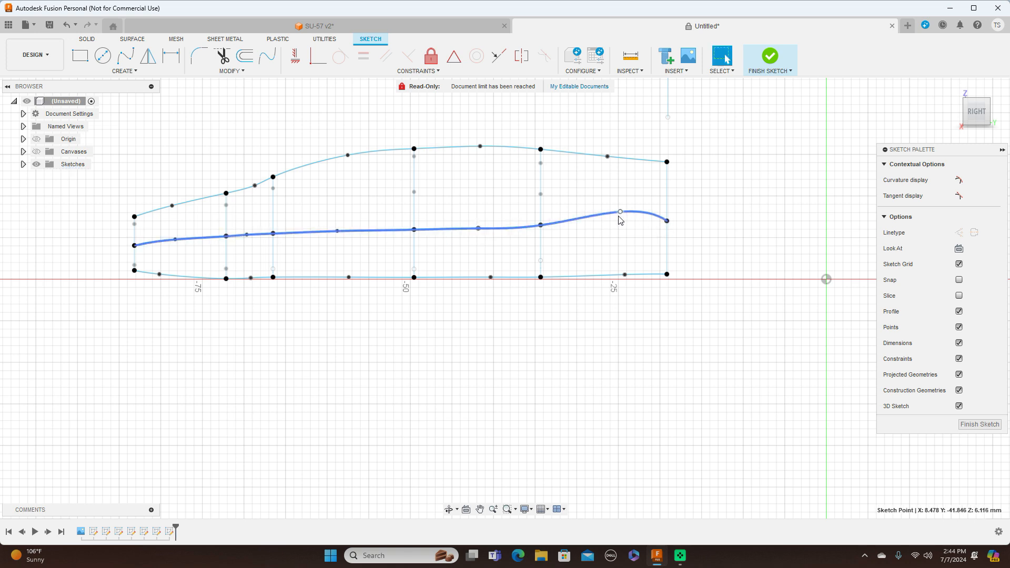
drag(620, 215, 613, 225)
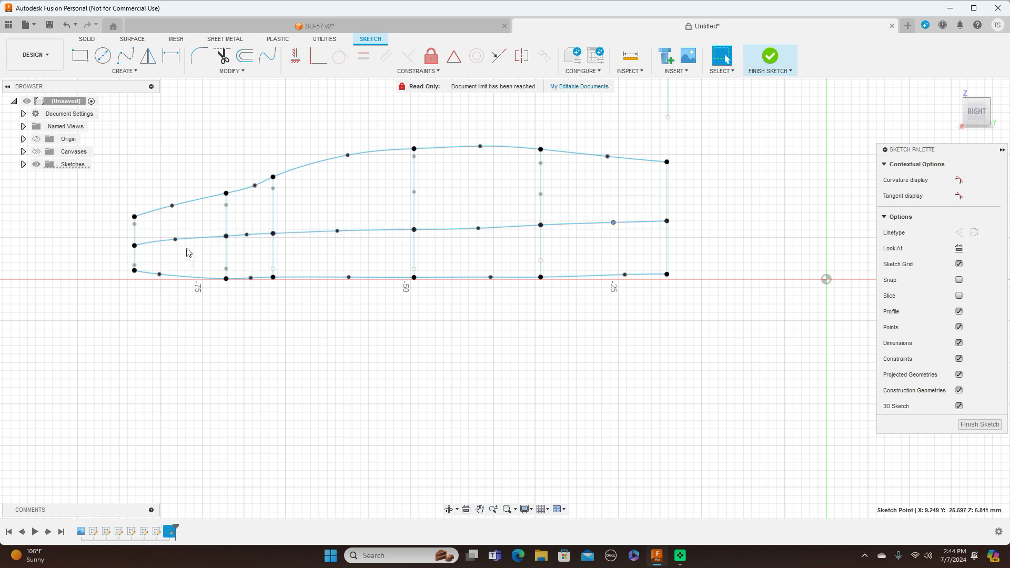
drag(178, 244, 165, 242)
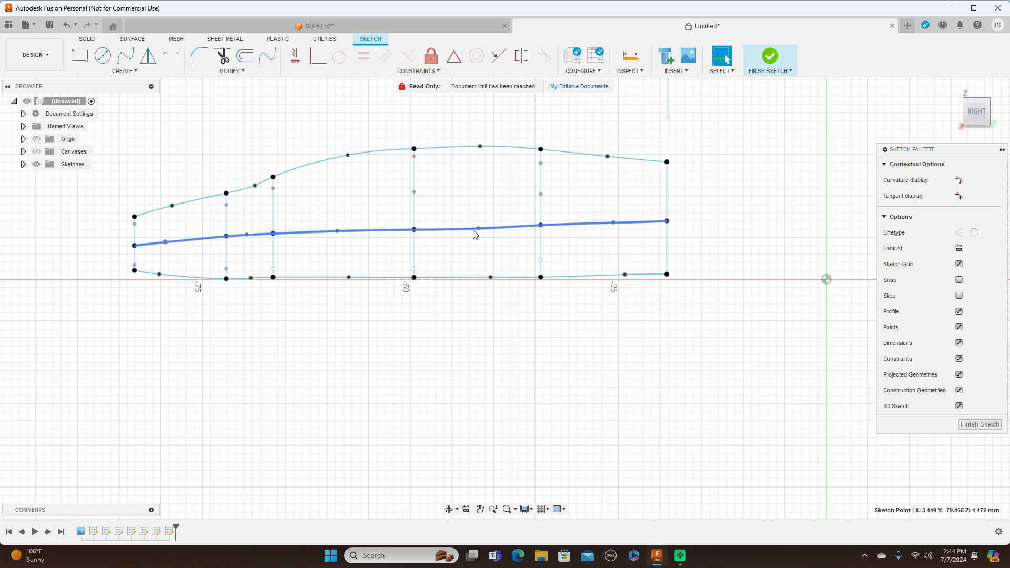
drag(478, 230, 480, 228)
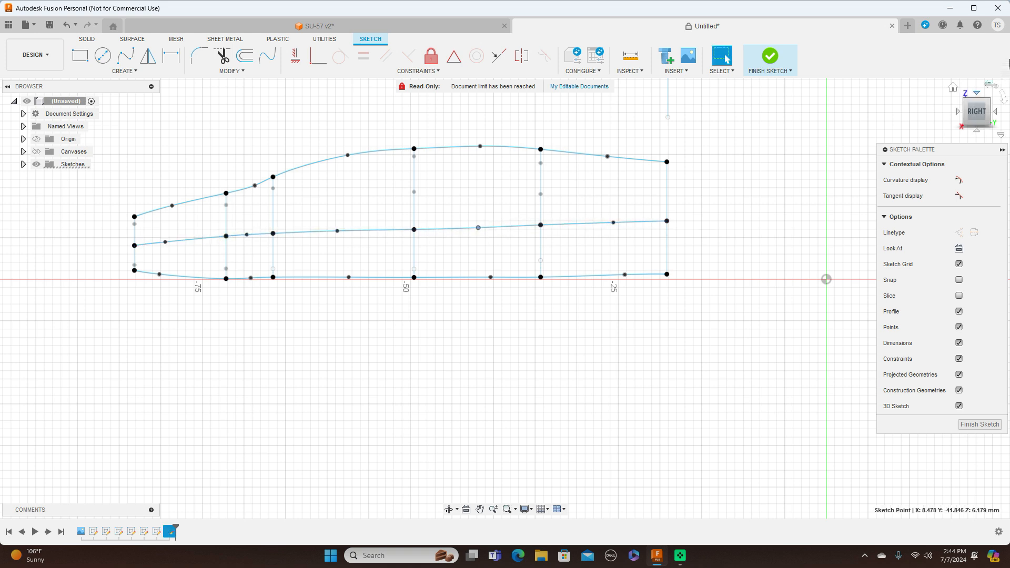
- From the top view, move the side spline's intermediate fit points into a smooth outward bow between the sections, and finish the sketch
click(978, 94)
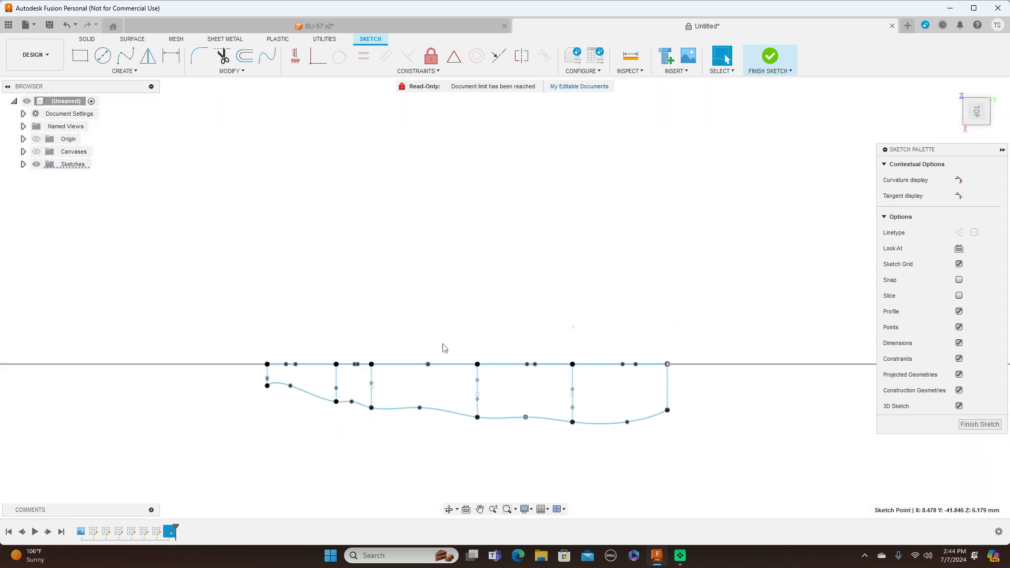
drag(290, 386, 290, 392)
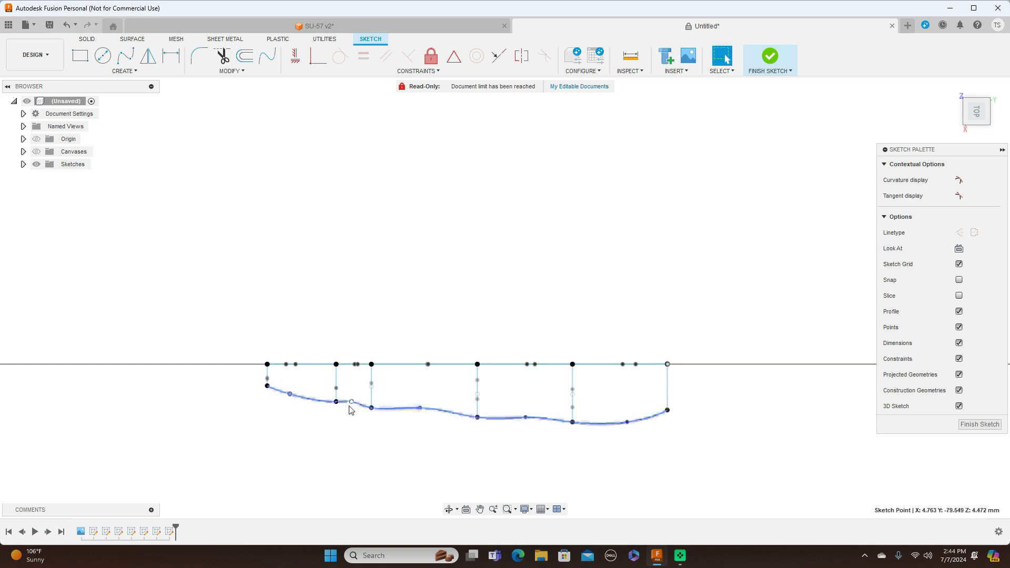
drag(352, 412, 352, 409)
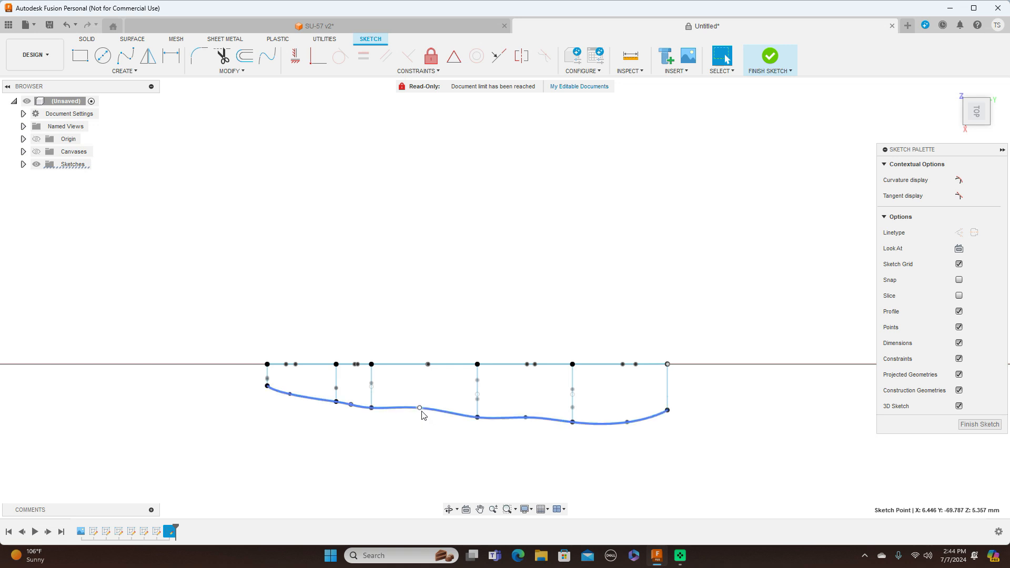
drag(419, 408, 420, 415)
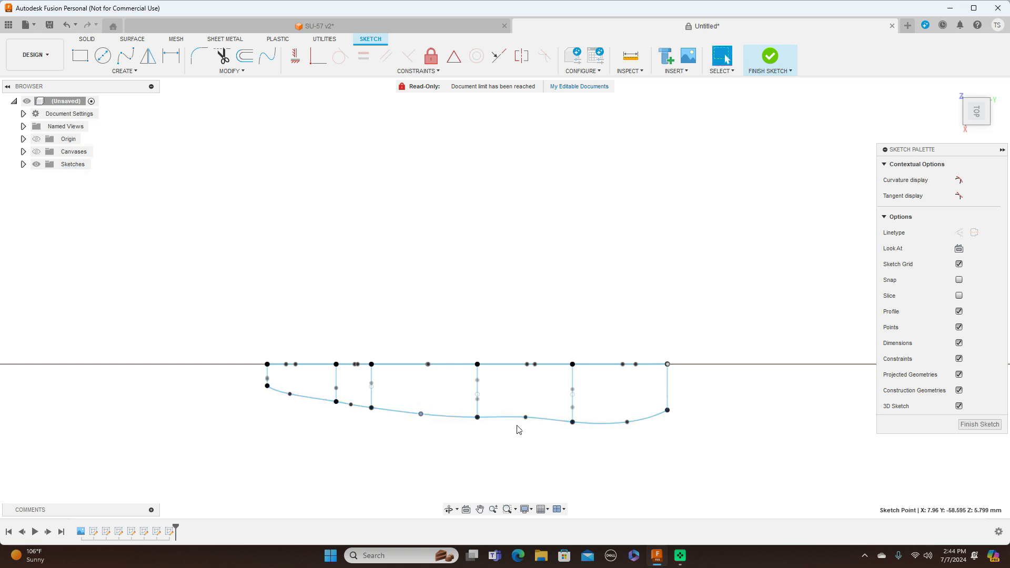
drag(525, 422, 525, 421)
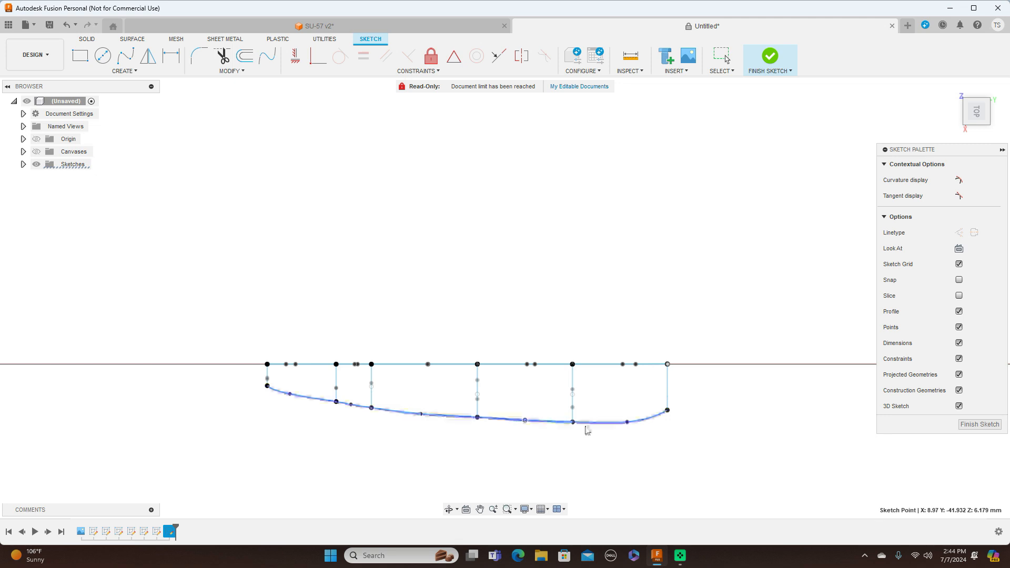
drag(628, 422, 629, 417)
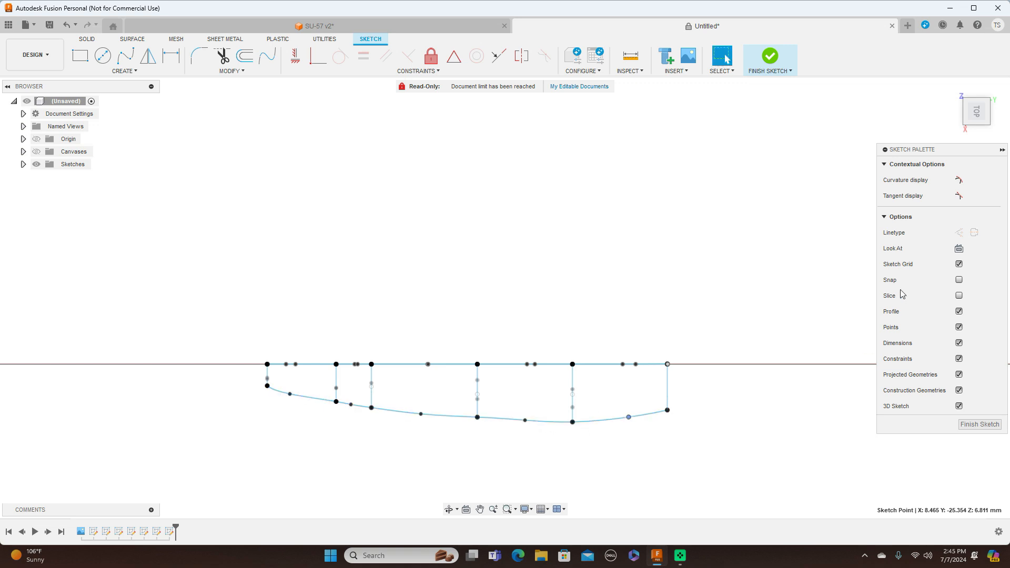
drag(978, 121, 995, 73)
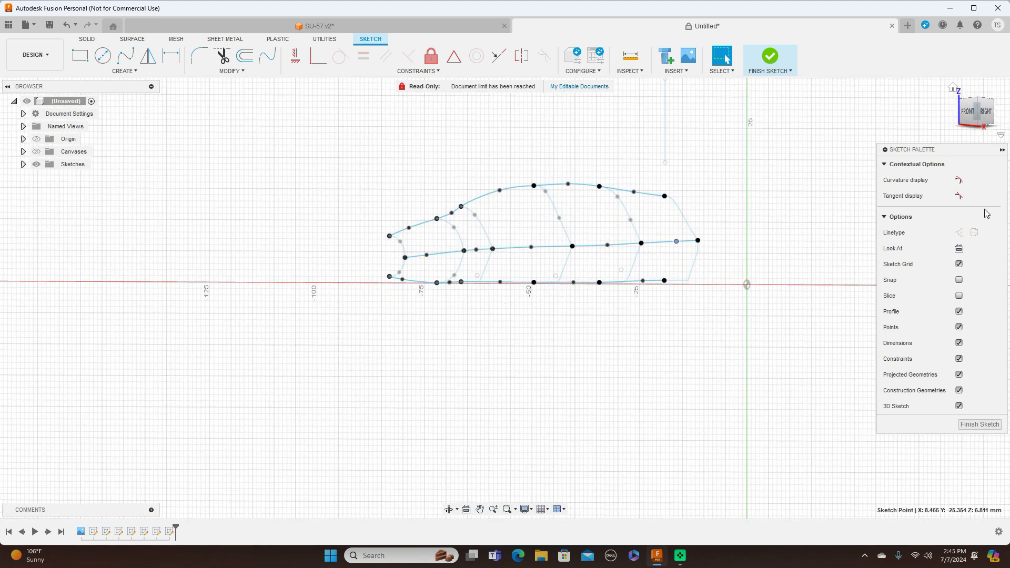
click(984, 425)
- Delete the stray vertical line above the rear end of the fuselage sketches
middle_drag(876, 267, 840, 354)
scroll(840, 355, down, 2)
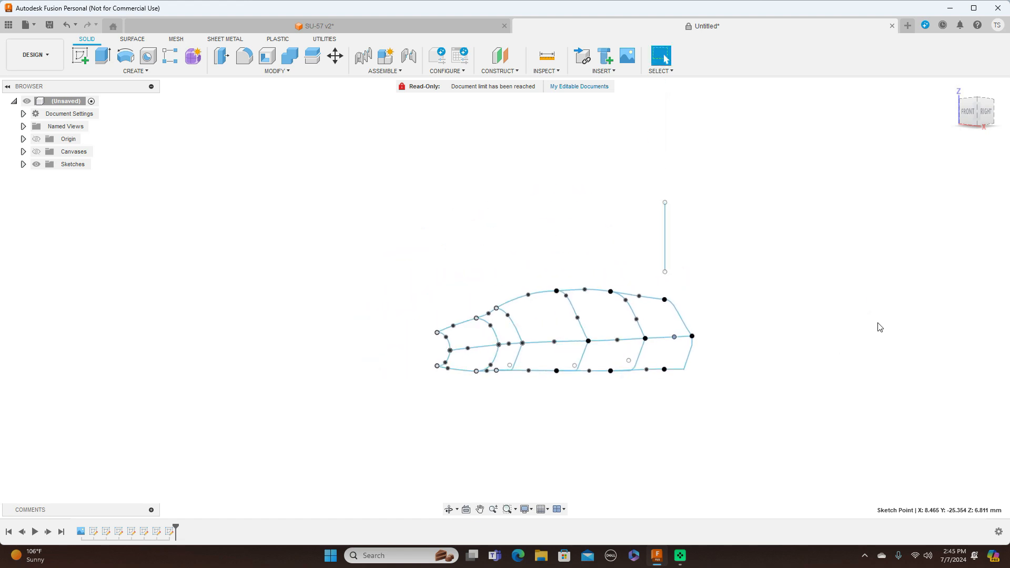
click(665, 237)
right_click(665, 236)
click(637, 224)
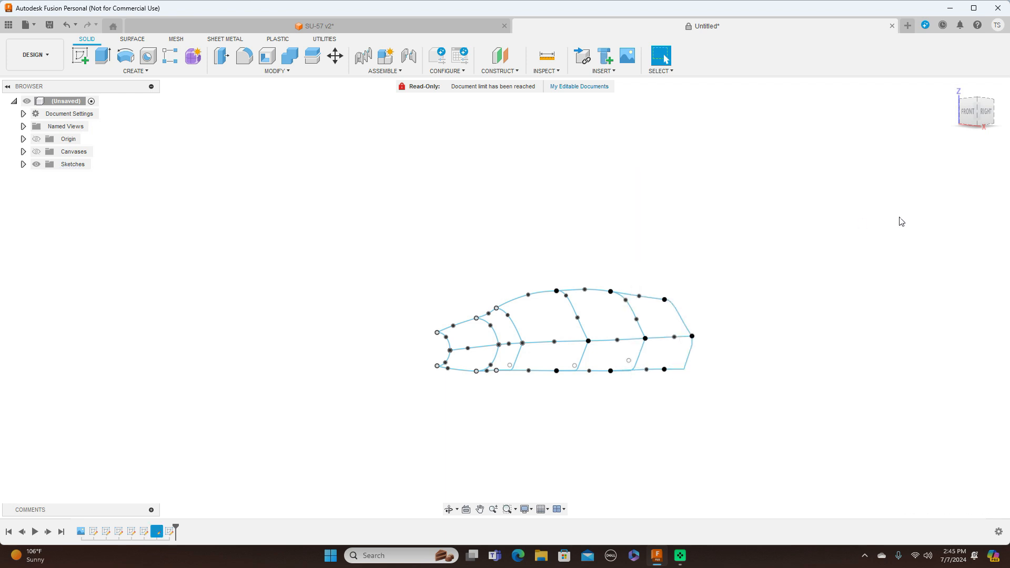
- Start a surface Loft with the frontmost section as the first profile and both curves of the second section as the second profile
mouse_move(980, 113)
mouse_down()
mouse_move(968, 126)
mouse_move(909, 112)
mouse_move(969, 116)
mouse_up()
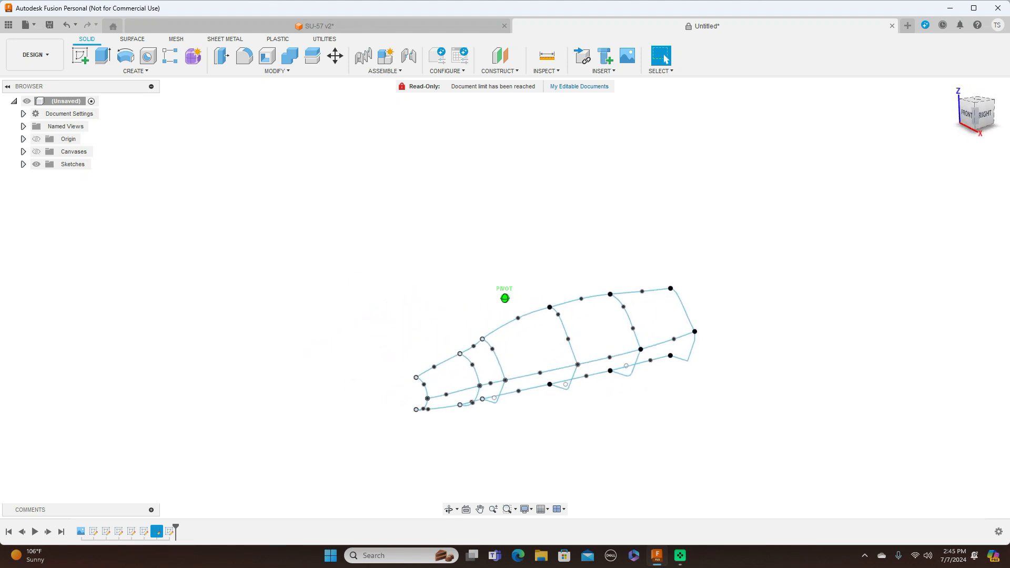
click(141, 44)
click(145, 72)
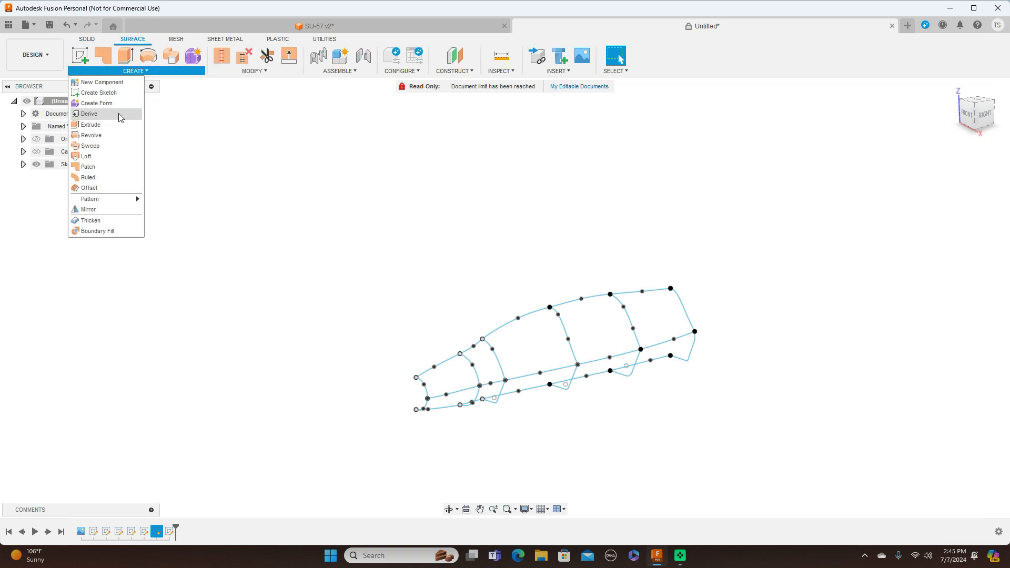
click(105, 156)
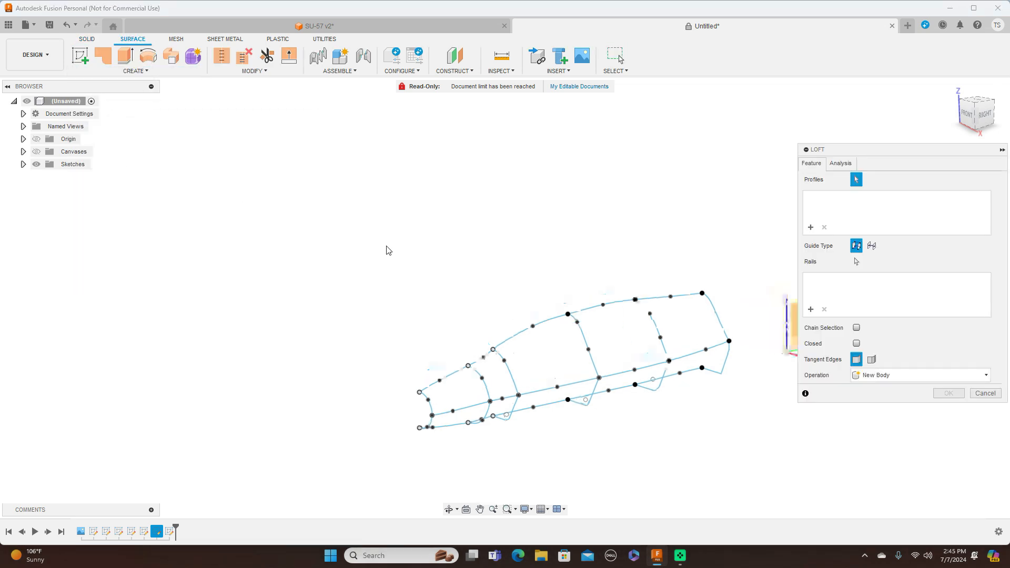
middle_drag(451, 244, 381, 163)
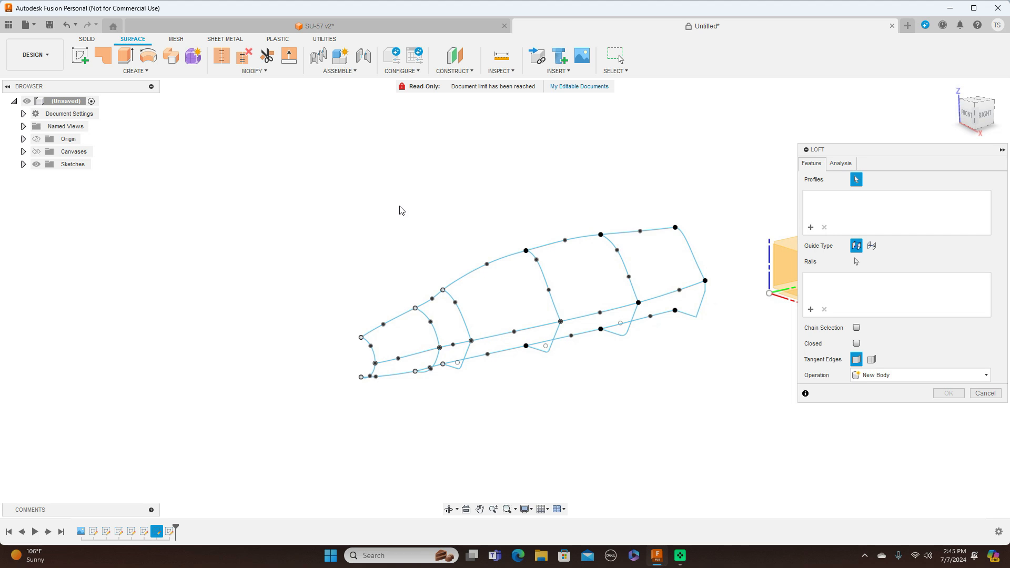
scroll(400, 210, up, 2)
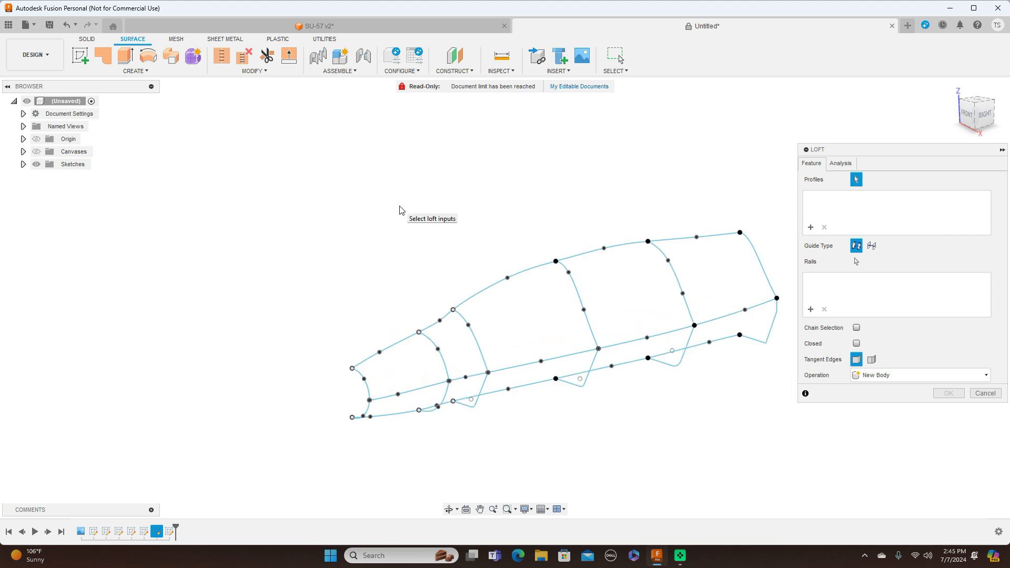
click(370, 391)
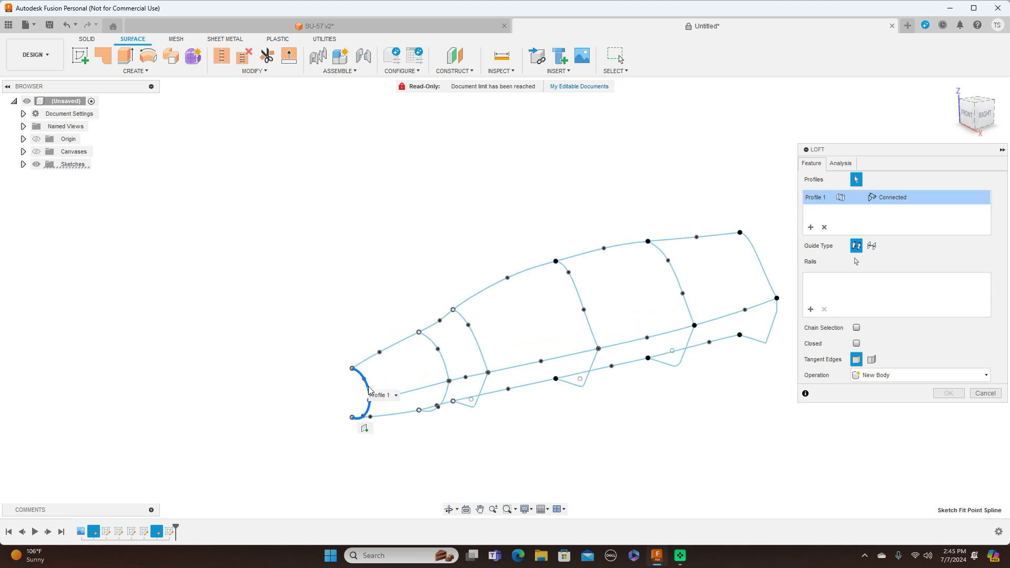
click(446, 371)
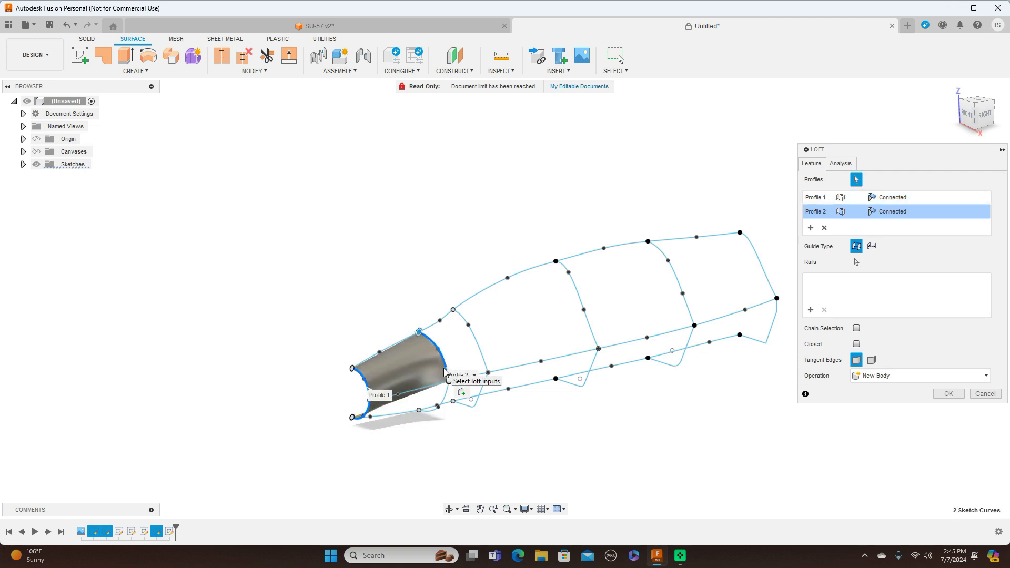
scroll(444, 371, up, 2)
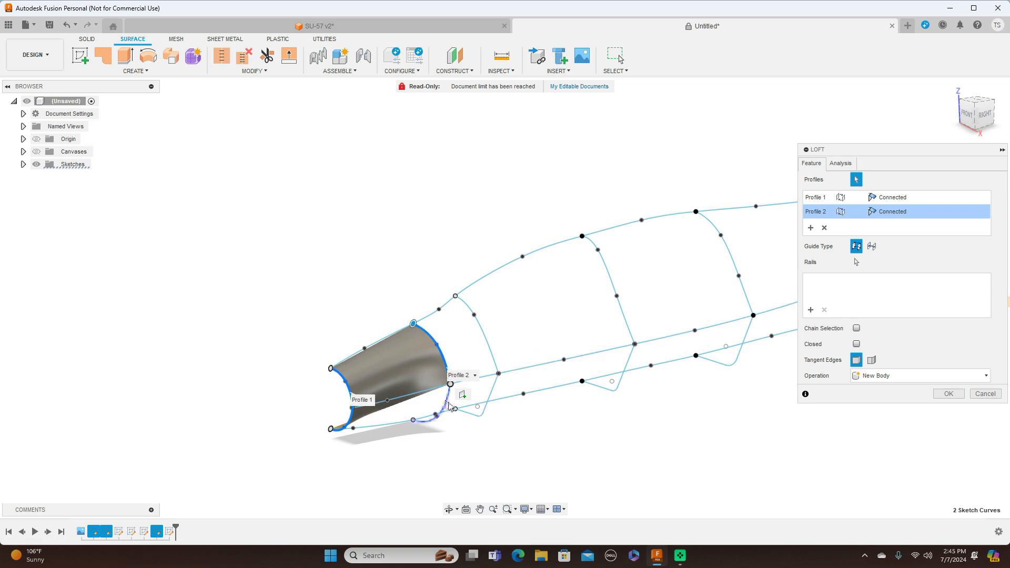
click(448, 406)
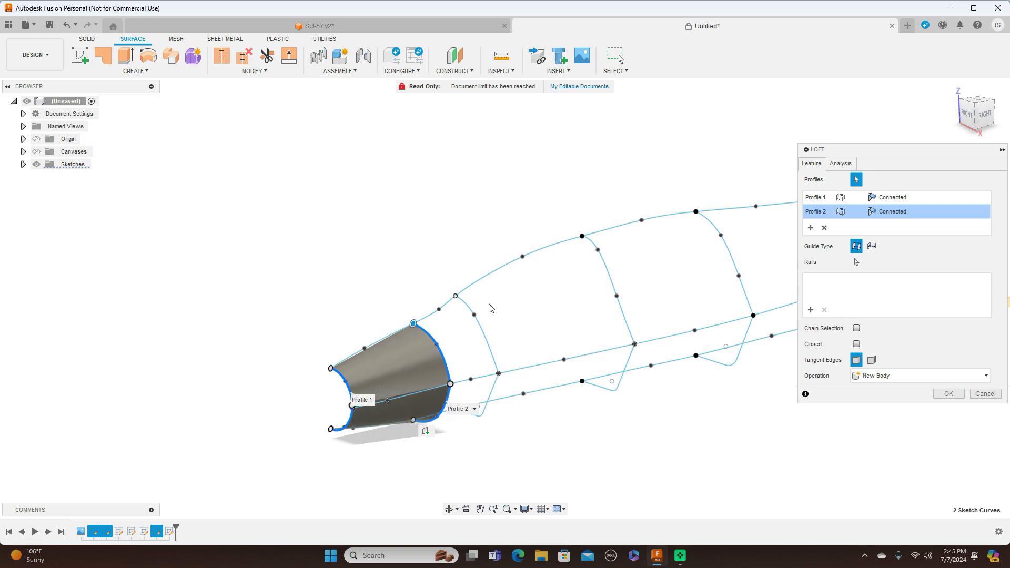
- Add all the connected curves of the third and fourth fuselage sections as the next two loft profiles
click(480, 330)
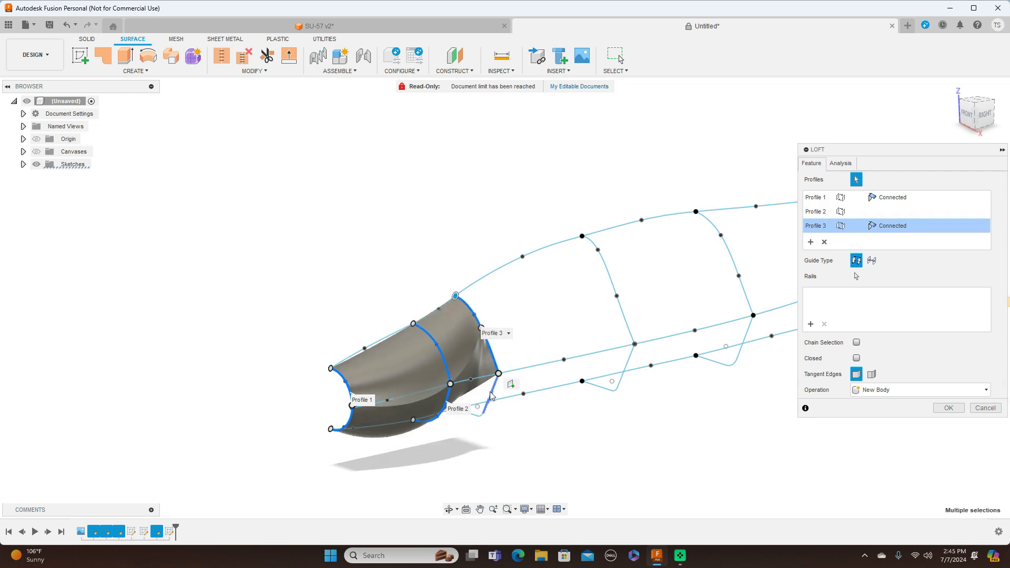
scroll(492, 410, up, 5)
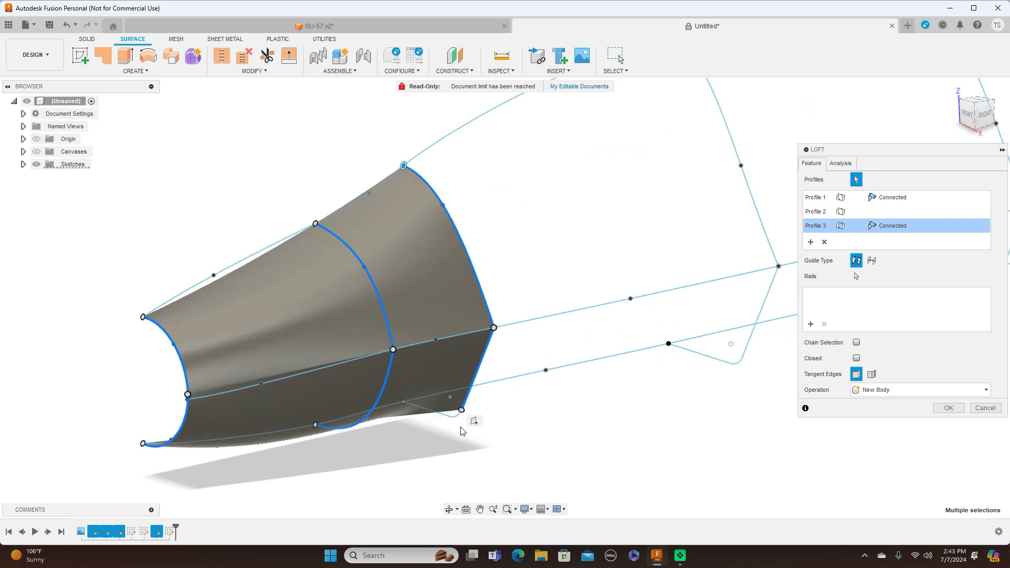
click(457, 416)
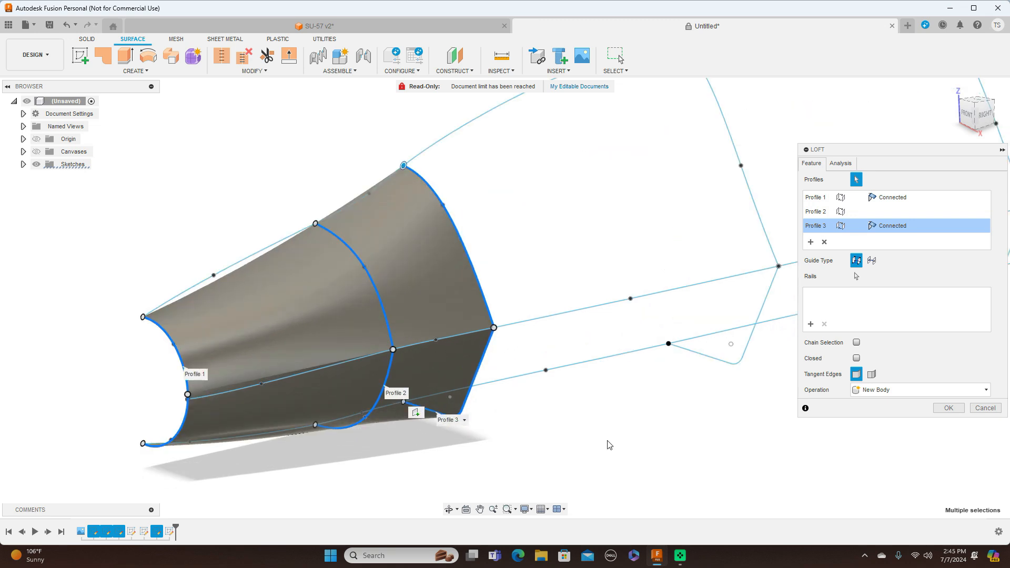
scroll(608, 441, down, 2)
middle_drag(653, 435, 537, 442)
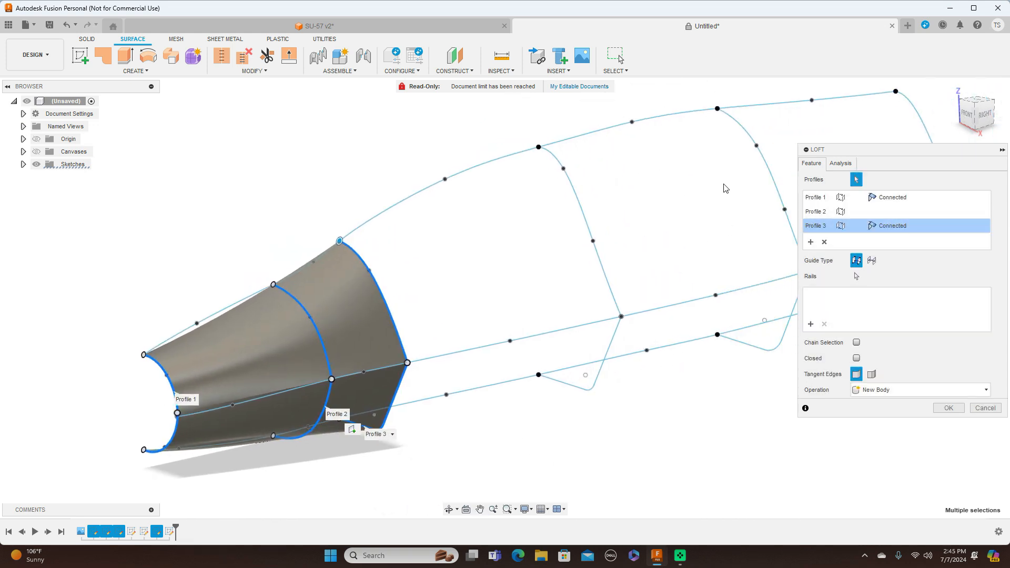
click(574, 186)
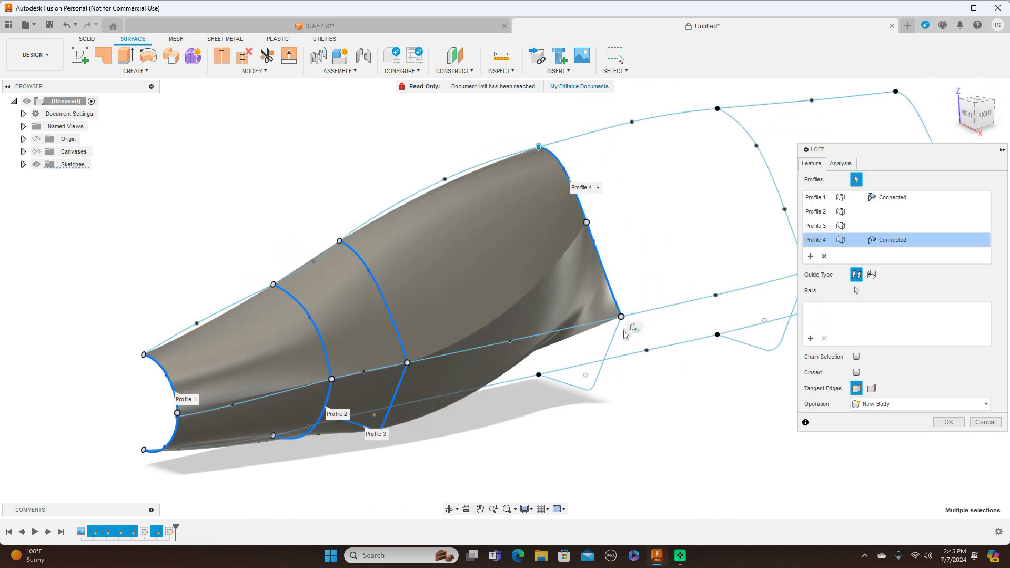
click(611, 341)
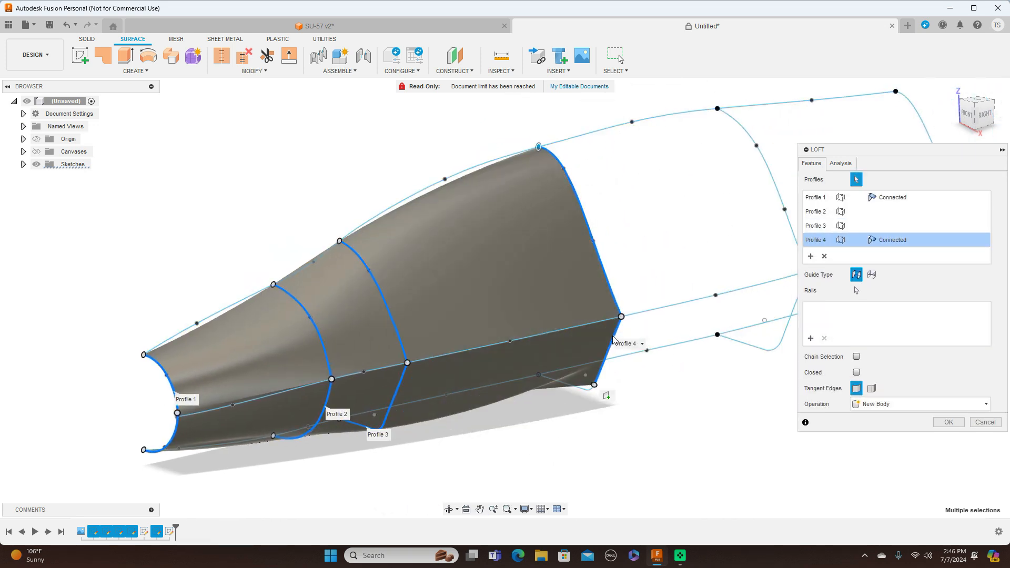
click(592, 394)
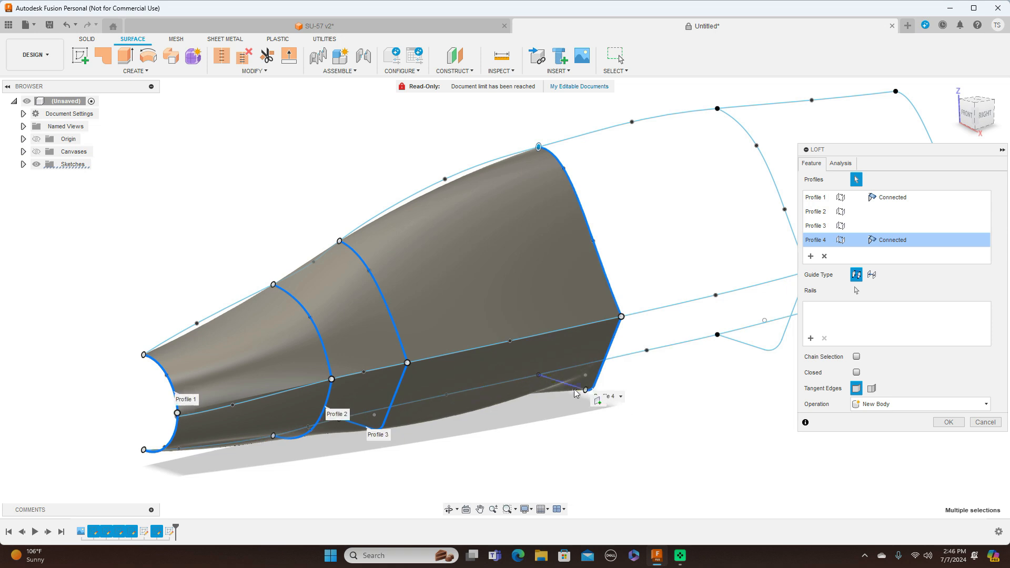
- Add all the connected curves of the fifth section and the rearmost section as the last two loft profiles
scroll(703, 414, down, 3)
middle_drag(652, 413, 481, 408)
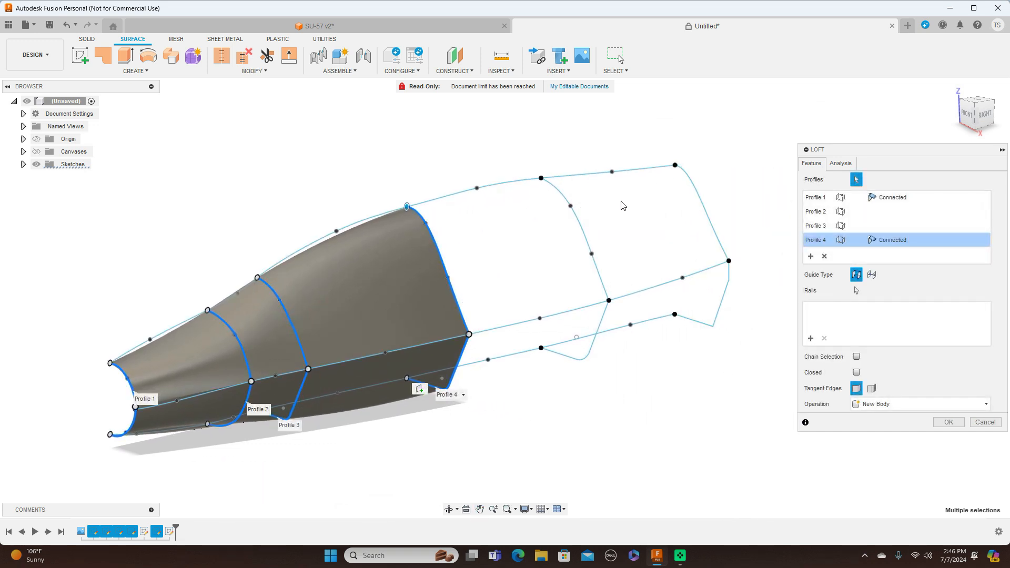
click(588, 228)
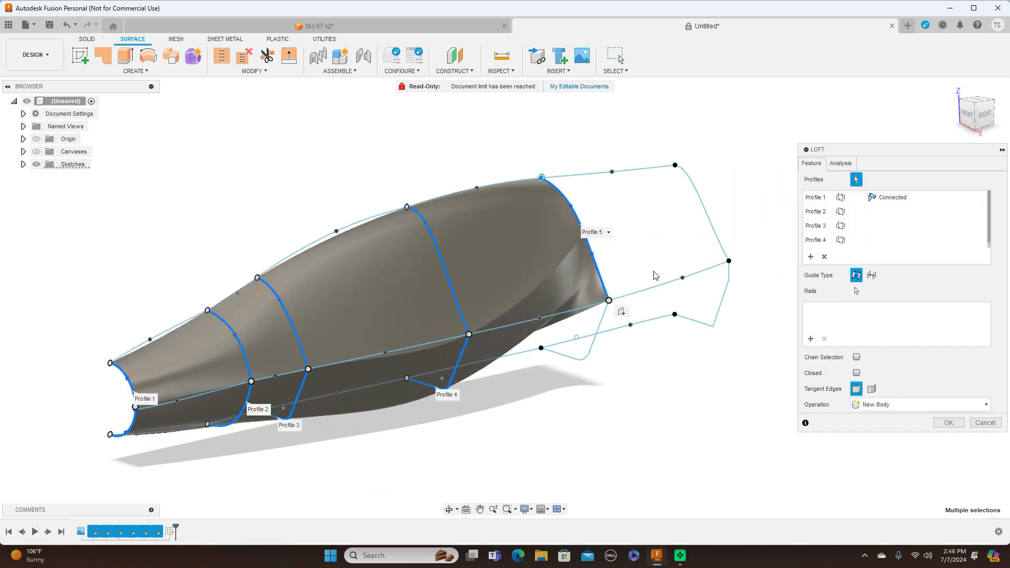
click(605, 323)
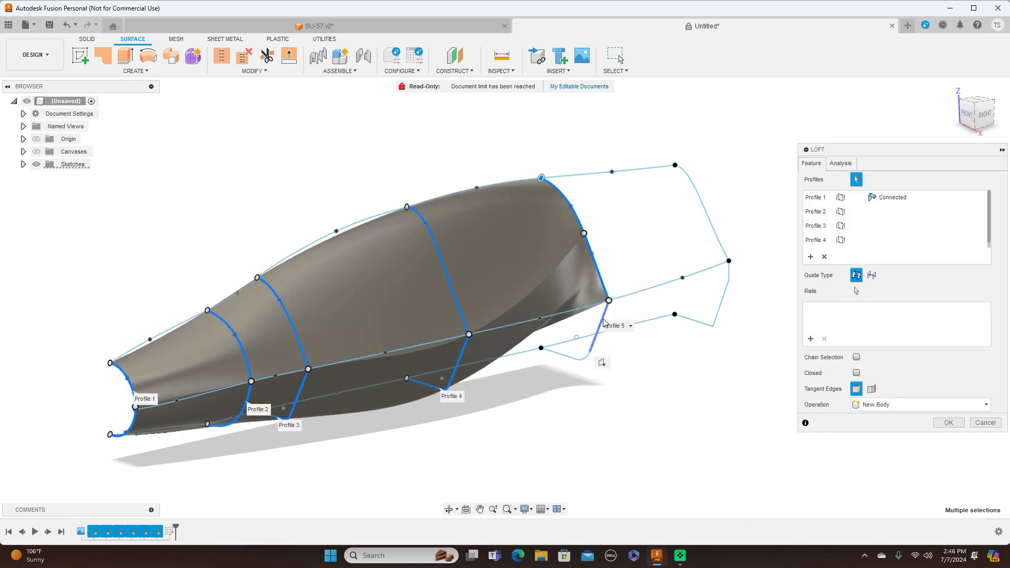
click(588, 367)
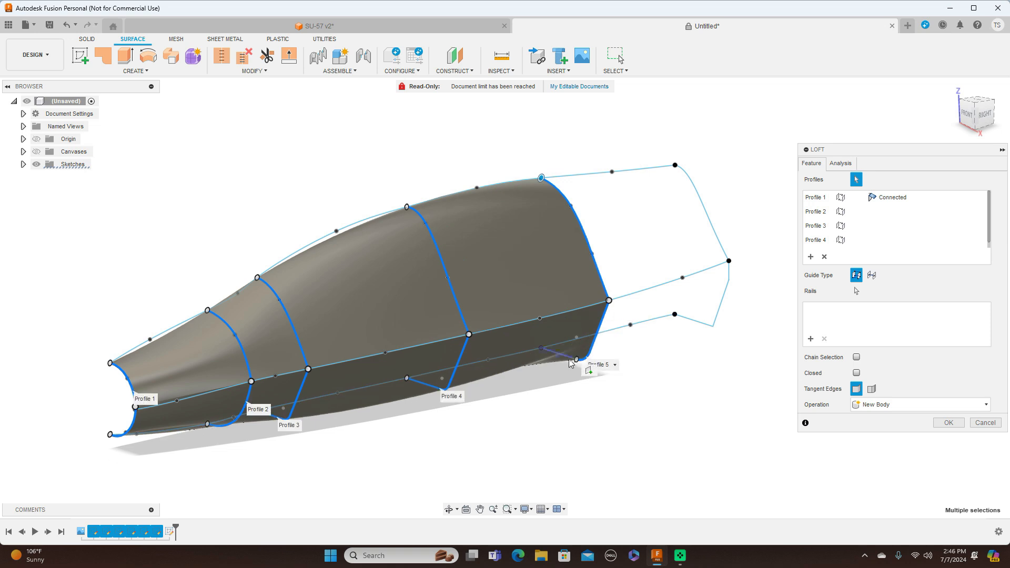
click(571, 362)
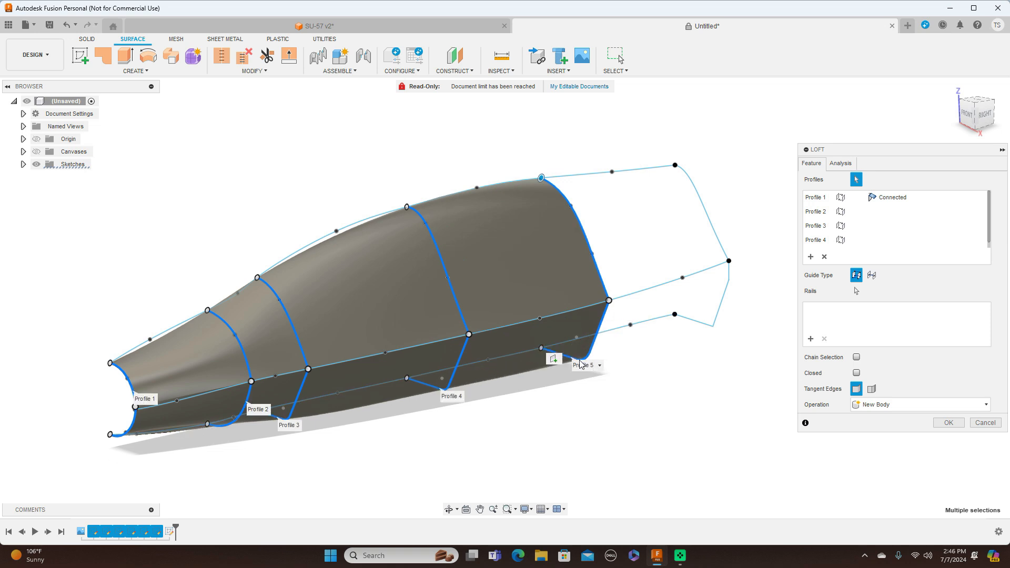
click(706, 196)
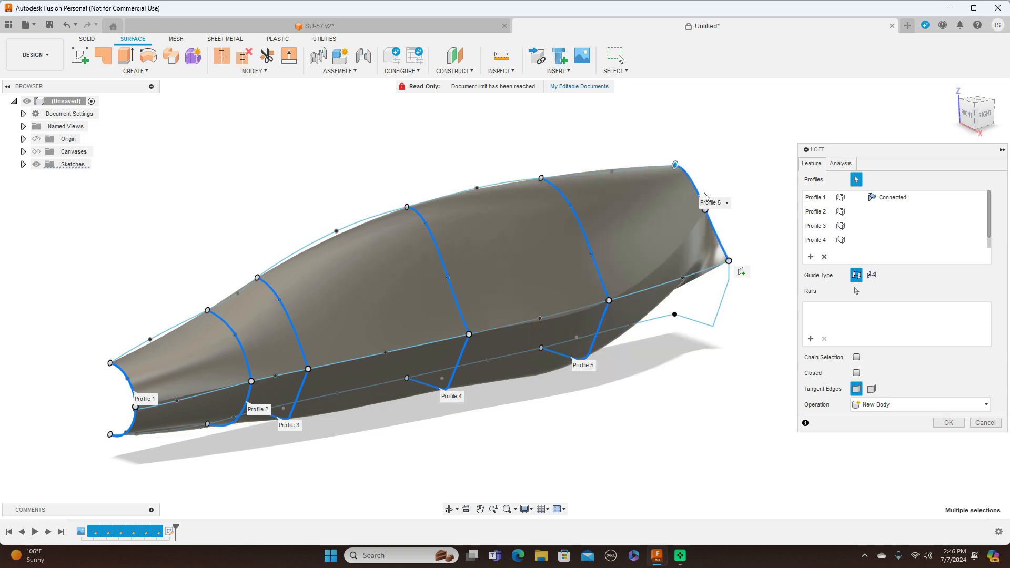
click(730, 277)
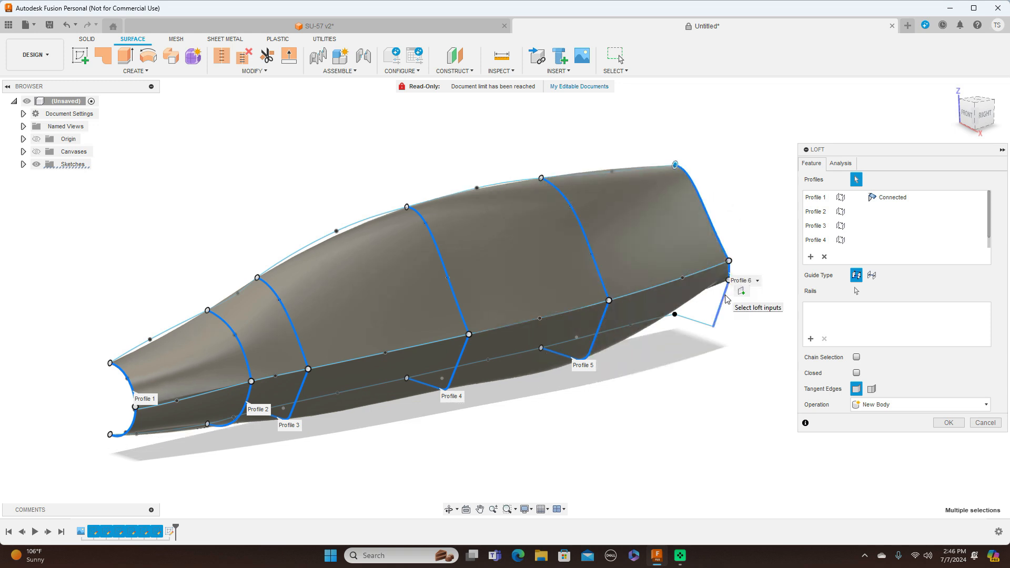
click(710, 328)
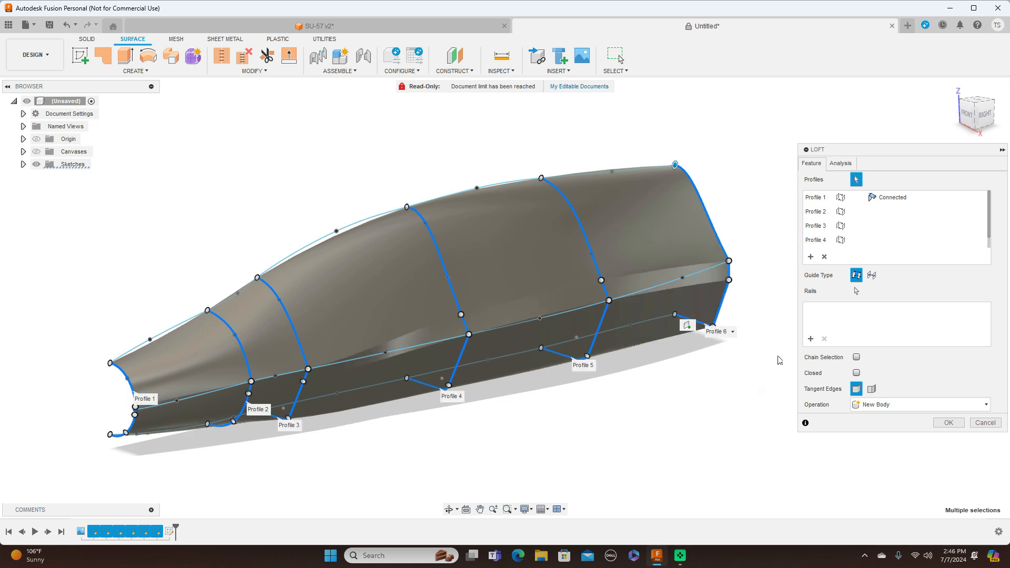
- Guide the loft with the upper, side and lower splines as rails, and create the surface as a new body
click(811, 339)
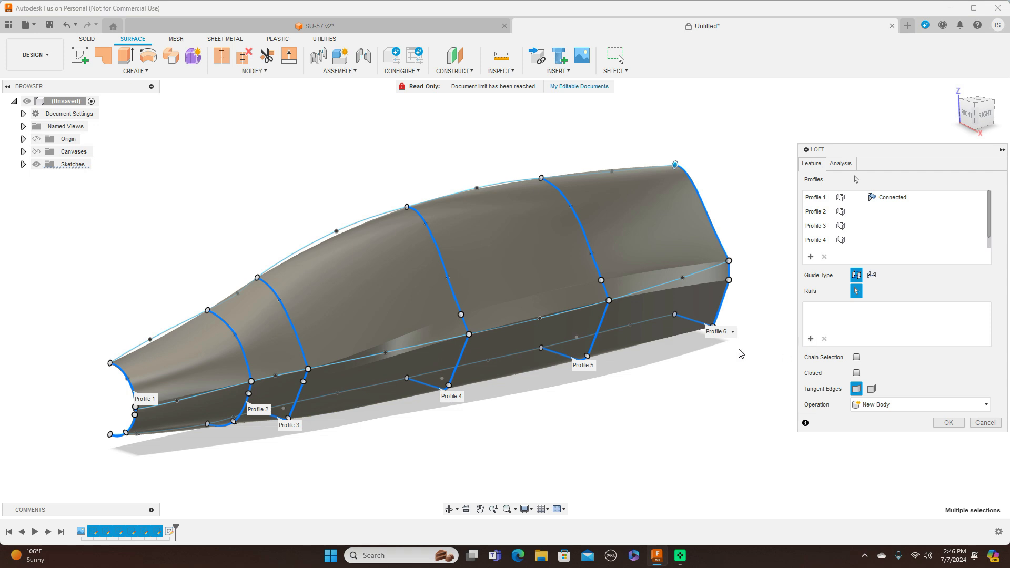
click(312, 245)
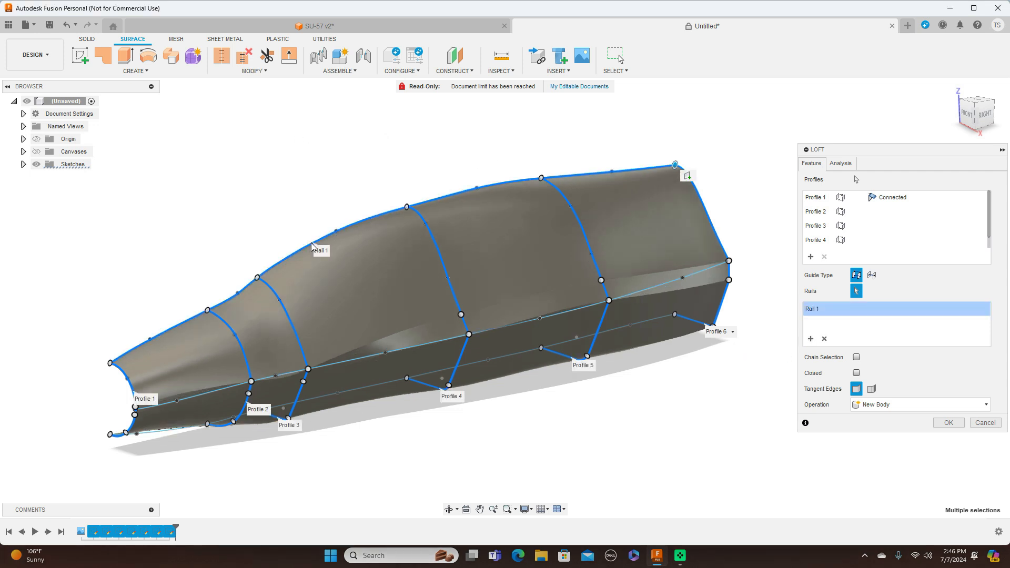
click(372, 361)
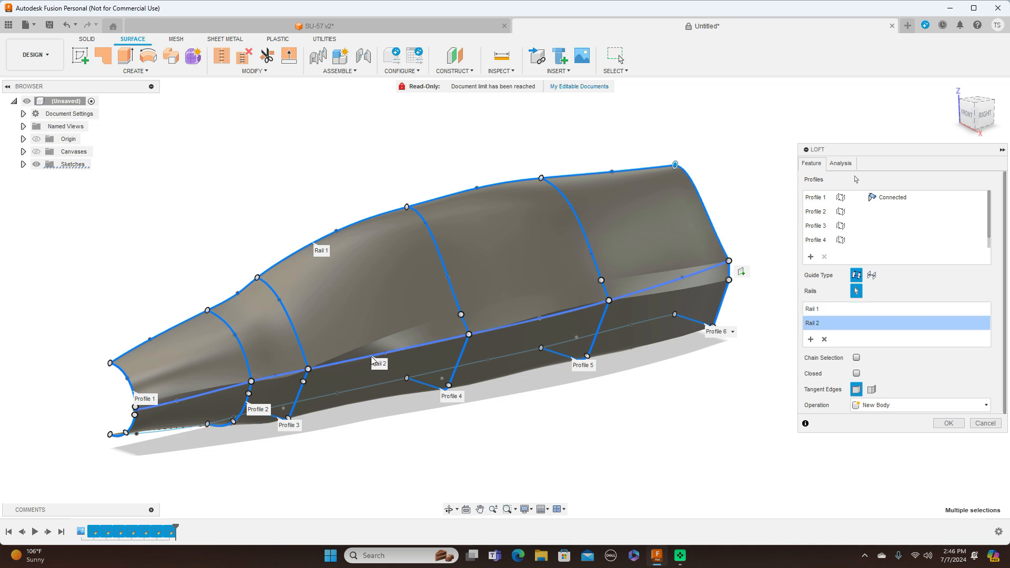
click(393, 387)
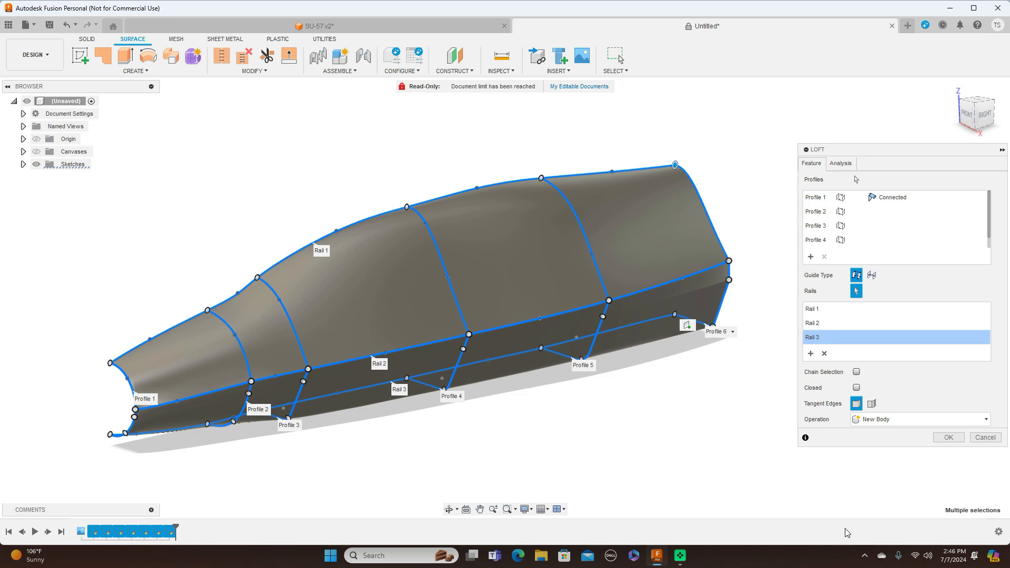
click(949, 438)
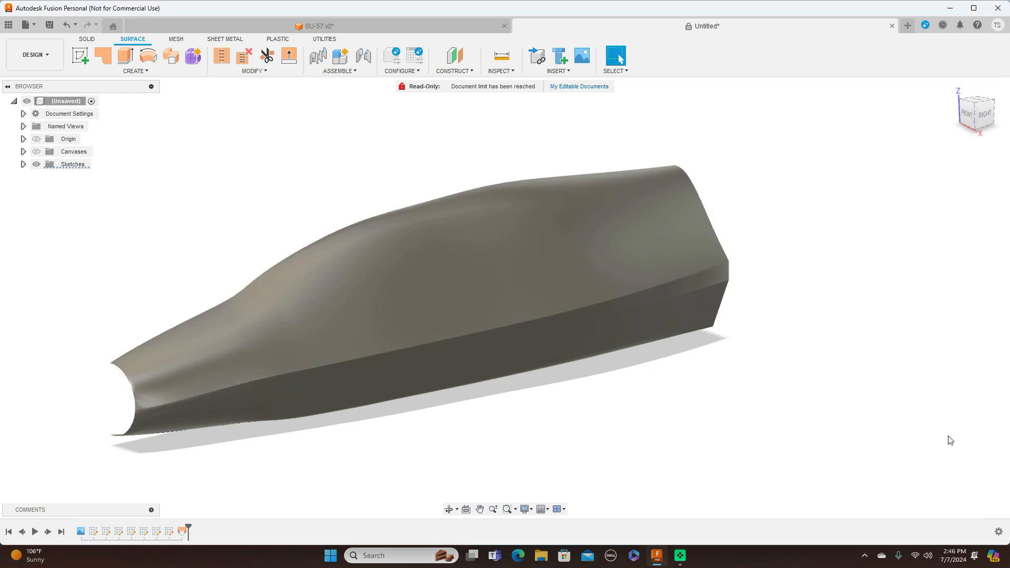
- Show the reference canvases again and compare the lofted surface with the blueprint from the right view, checking its shape from the front too
click(988, 111)
scroll(832, 252, down, 3)
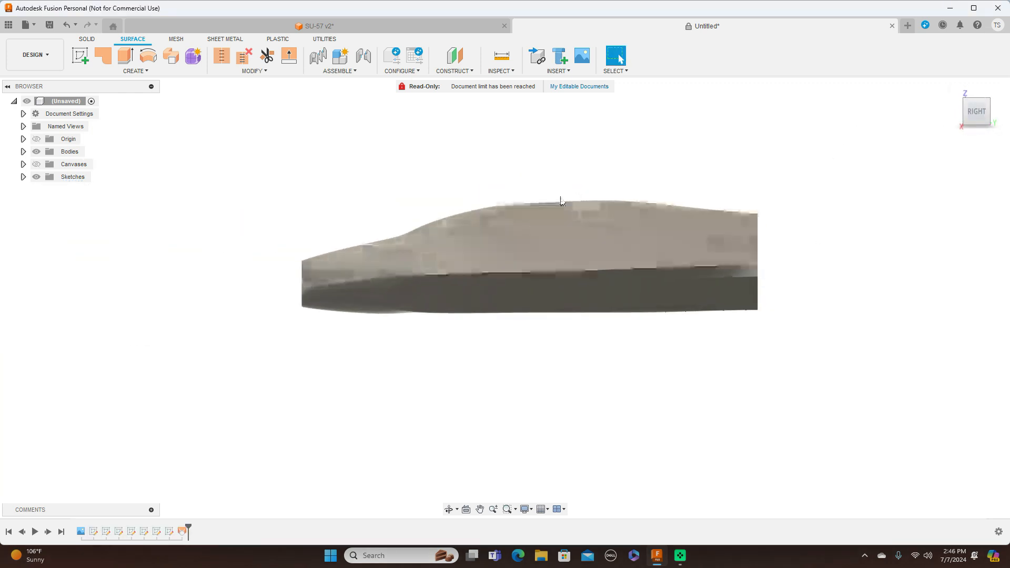
click(36, 165)
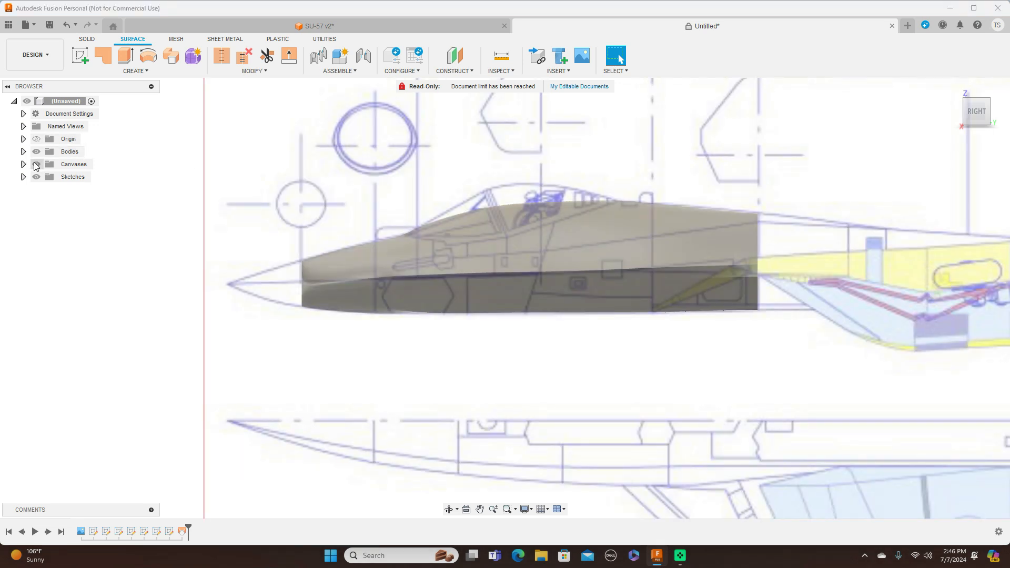
mouse_move(968, 115)
mouse_down()
mouse_move(997, 116)
mouse_move(985, 113)
mouse_up()
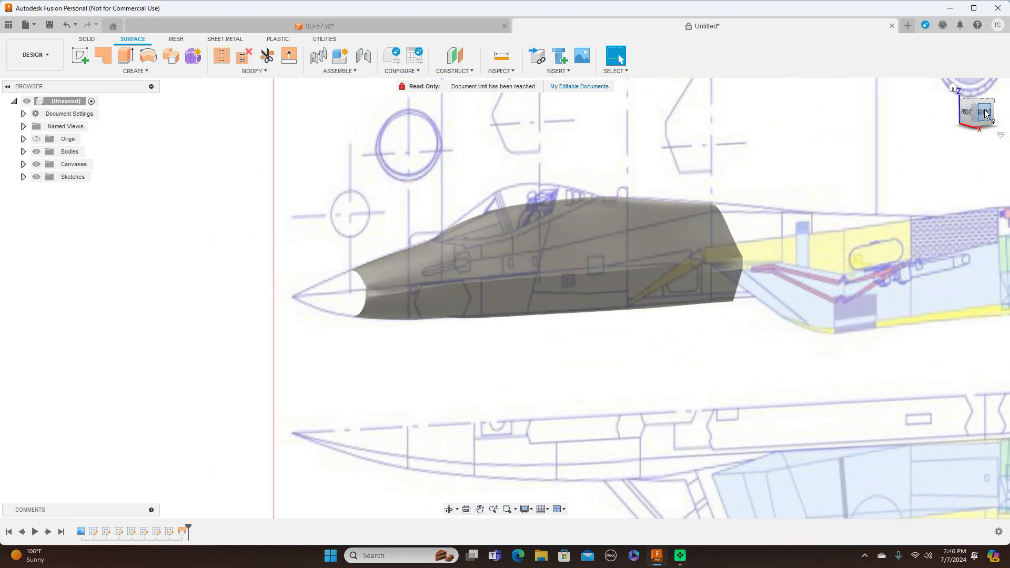
click(986, 115)
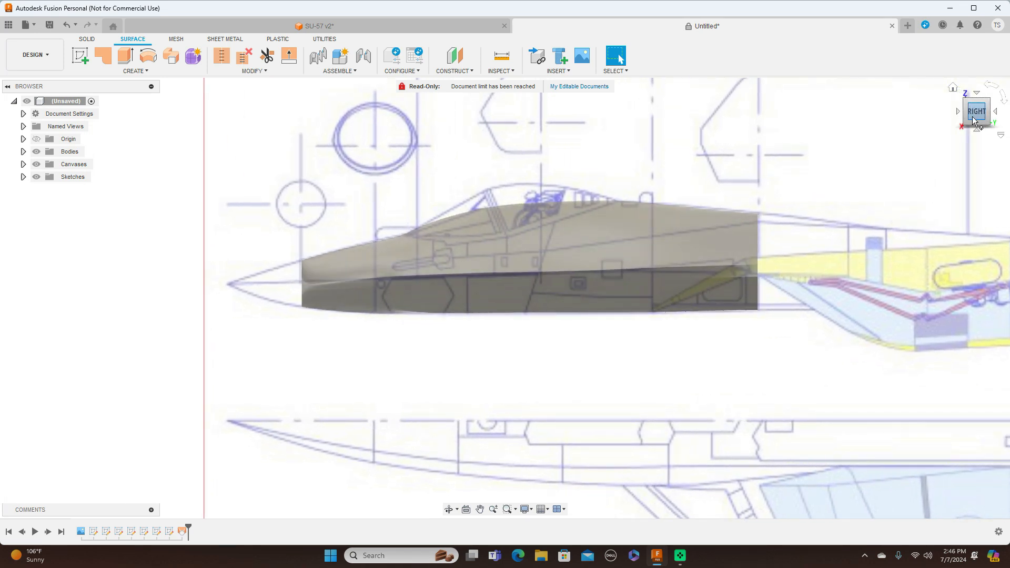
click(958, 112)
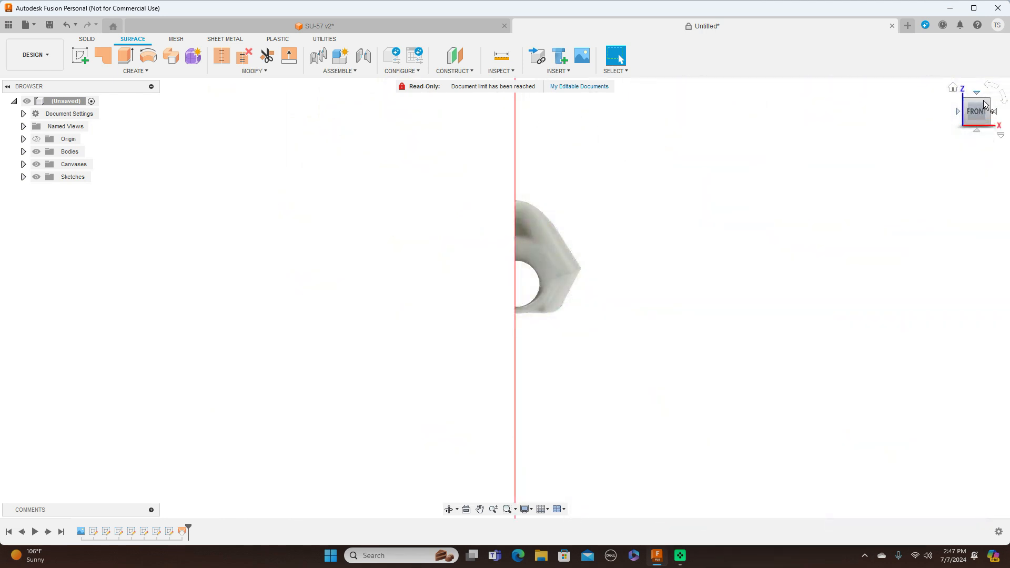
click(996, 113)
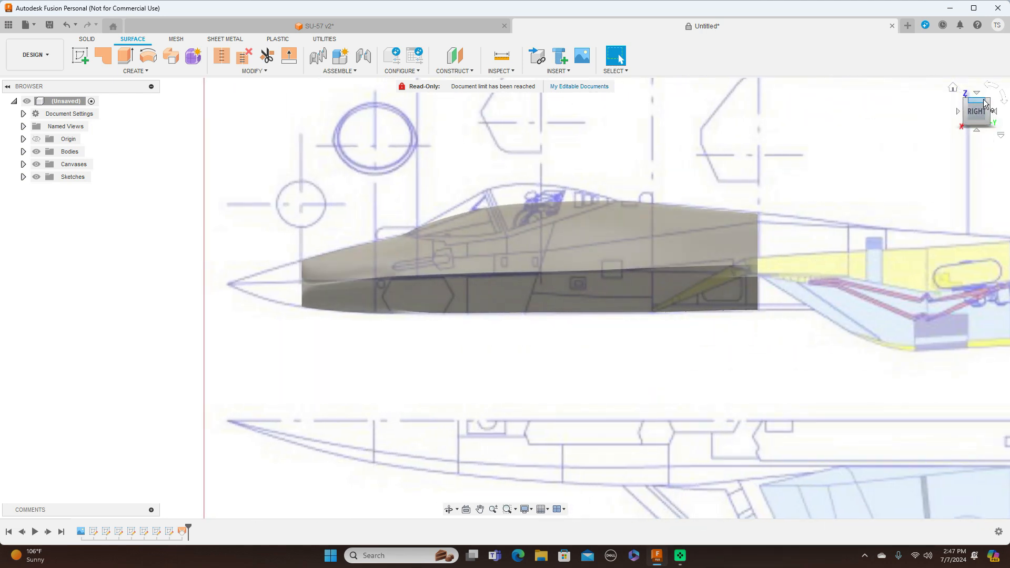
- Mirror the lofted fuselage half across the origin's vertical centre plane as a new body
click(986, 104)
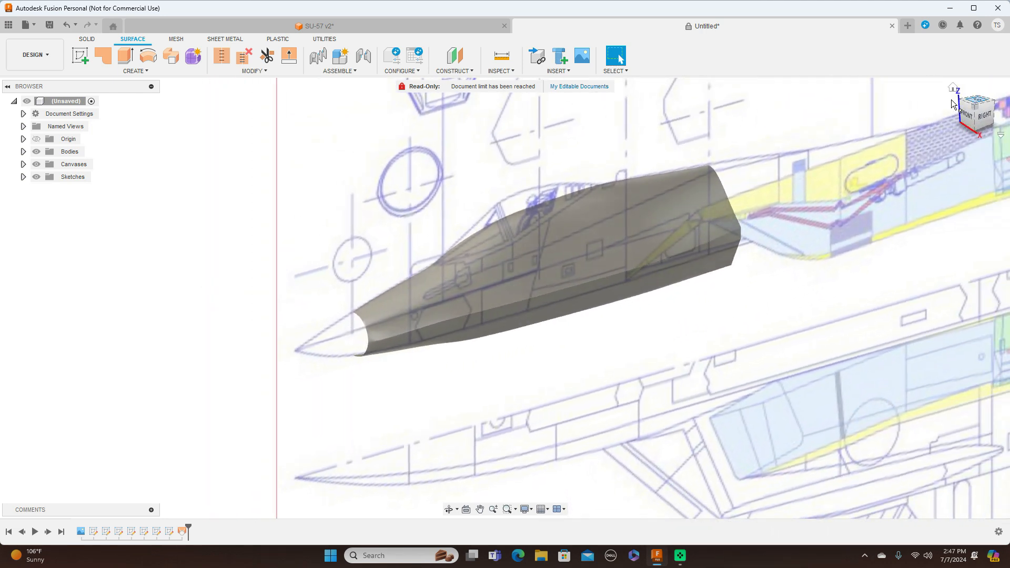
click(148, 71)
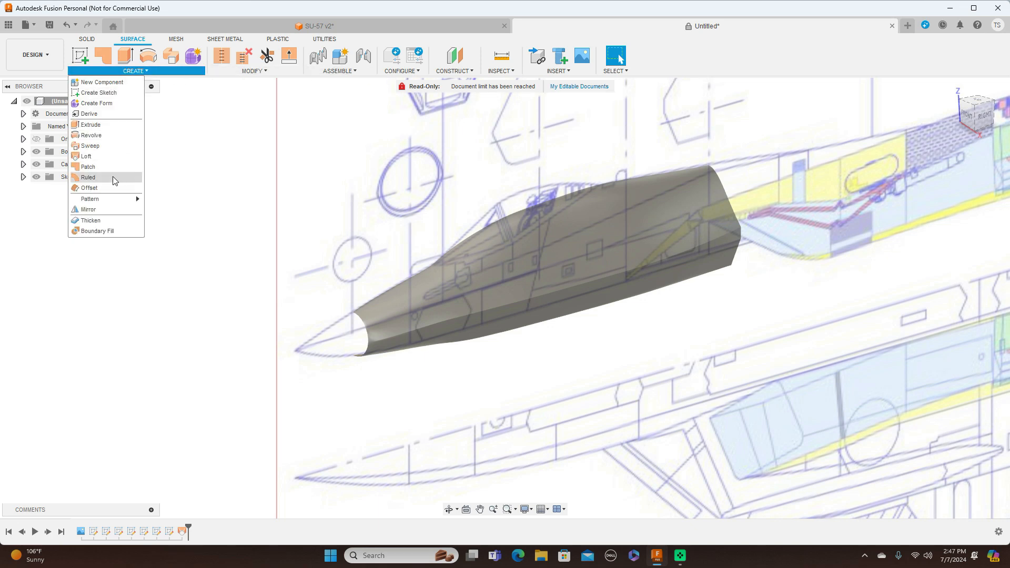
click(109, 209)
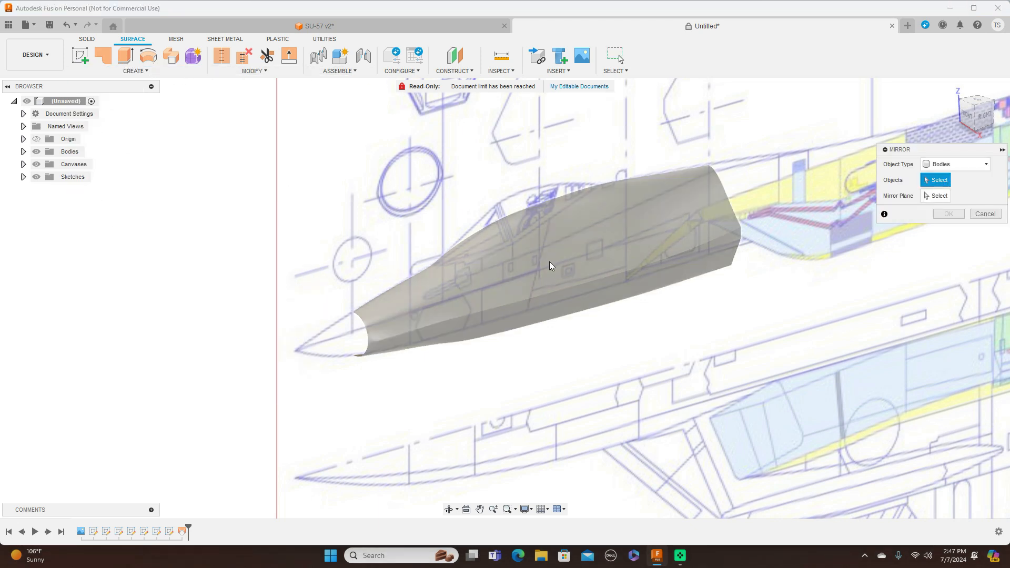
click(551, 265)
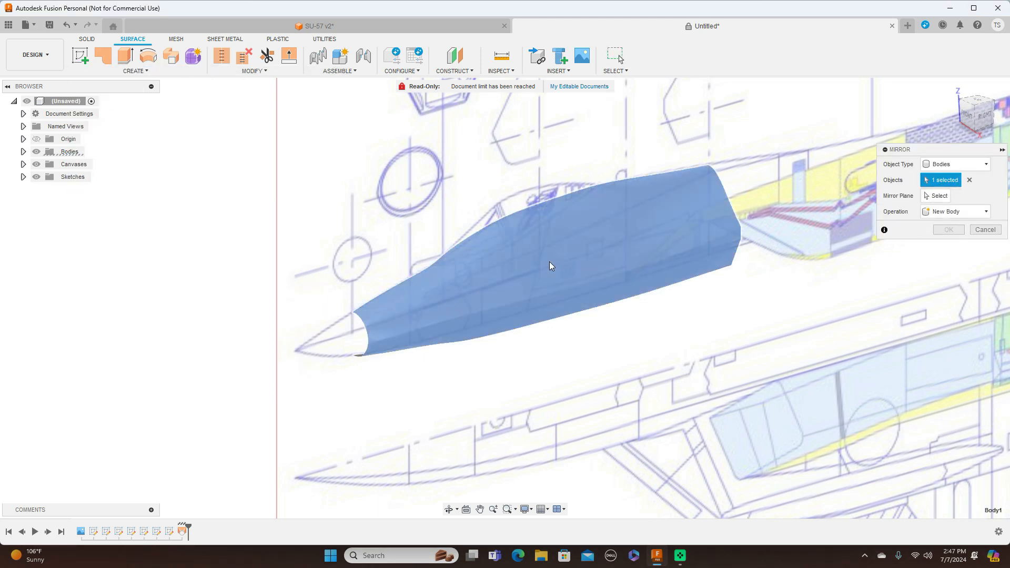
click(939, 196)
scroll(780, 247, down, 2)
scroll(781, 248, down, 1)
click(824, 204)
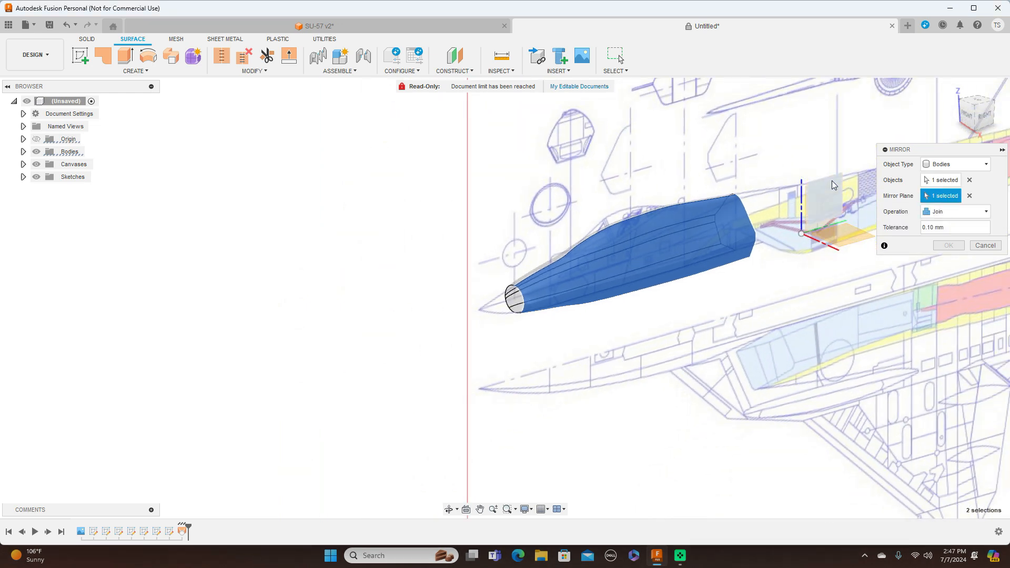
click(986, 213)
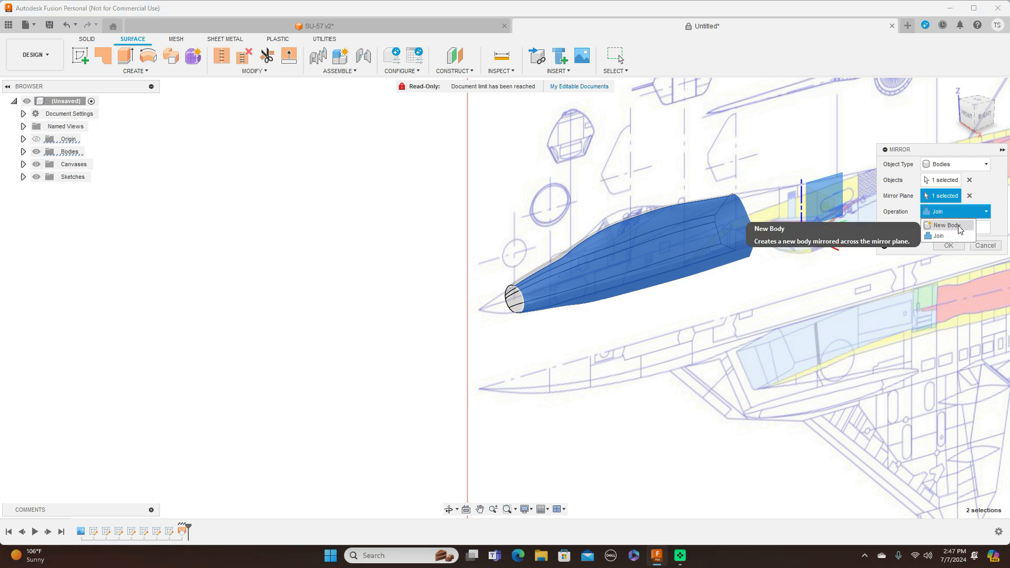
click(947, 225)
click(948, 230)
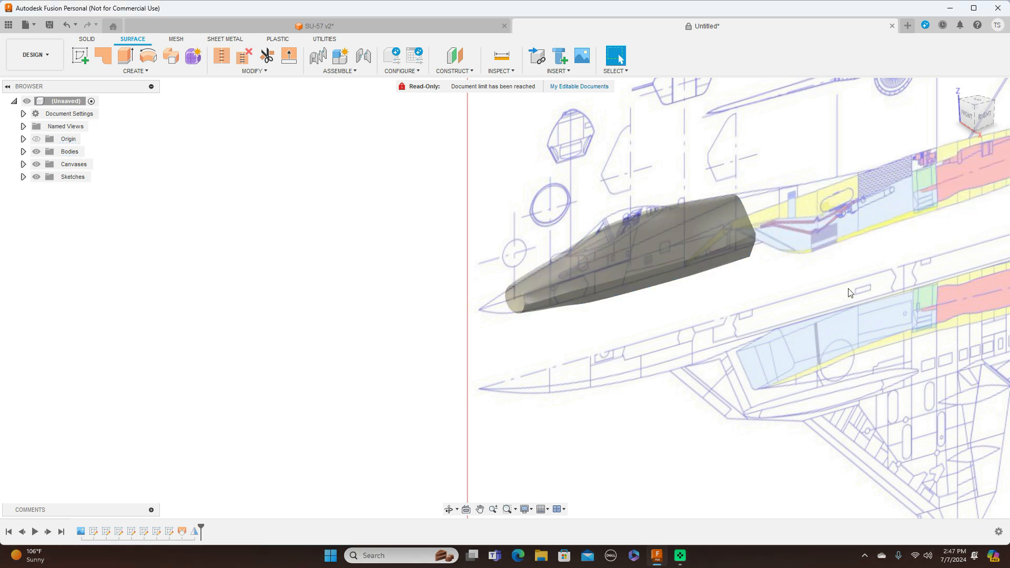
- Examine the mirrored fuselage at an angle and compare it with the side-view blueprint from the right view
scroll(766, 286, down, 2)
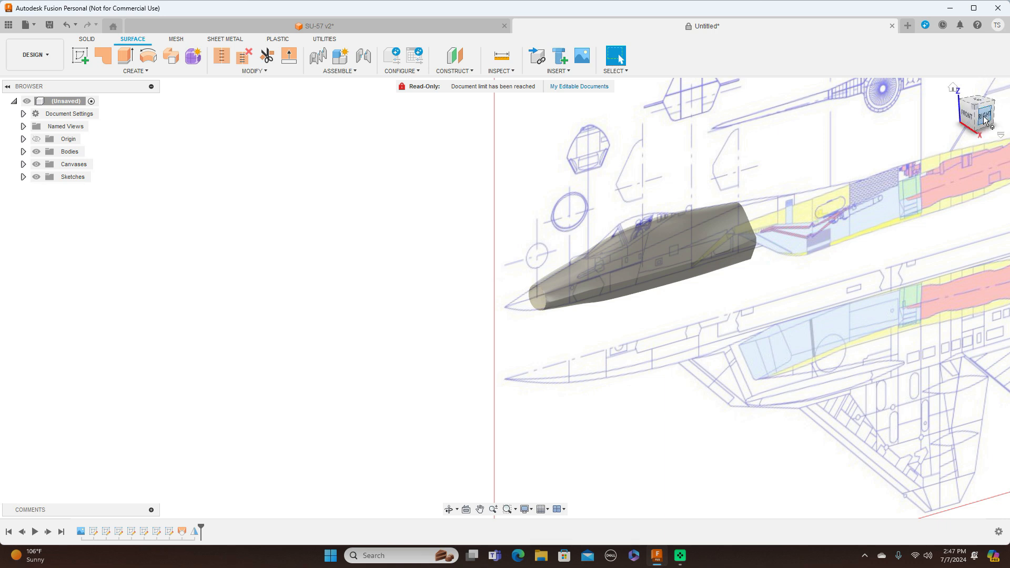
mouse_move(983, 122)
mouse_down()
mouse_move(1003, 113)
mouse_move(983, 122)
mouse_up()
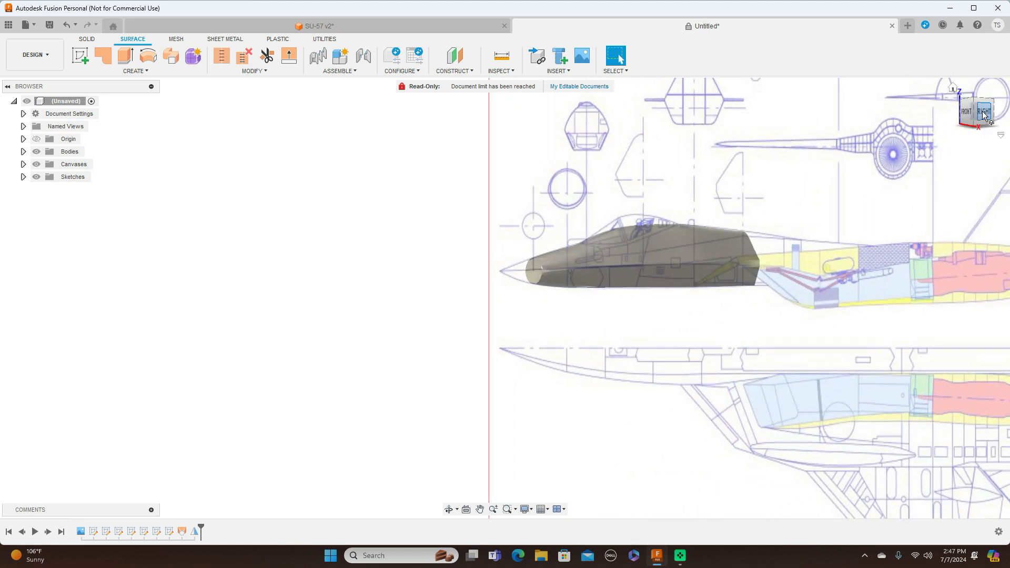
click(985, 115)
scroll(571, 269, up, 3)
middle_drag(576, 359, 515, 426)
scroll(832, 326, down, 3)
scroll(832, 326, down, 1)
middle_drag(839, 329, 677, 320)
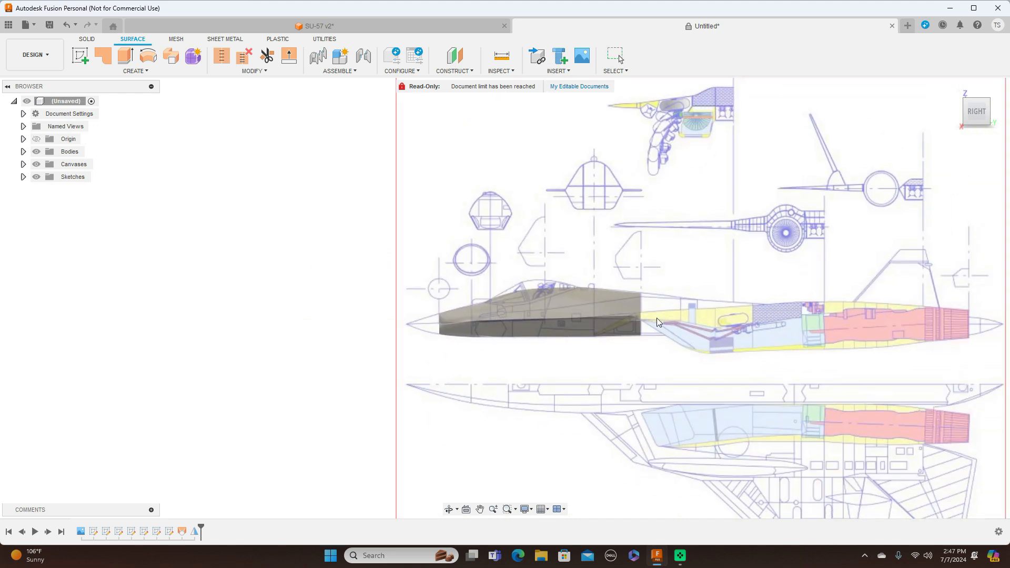
- Show the origin and create a construction plane offset -68 mm from the XZ plane, near the front of the canopy
click(36, 140)
scroll(333, 259, up, 2)
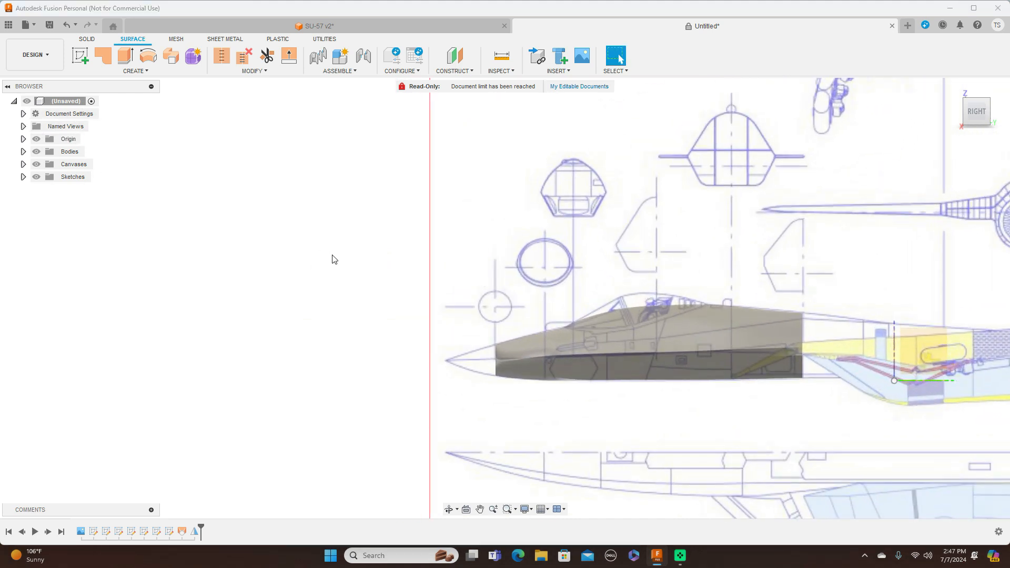
scroll(333, 259, up, 1)
scroll(784, 248, up, 1)
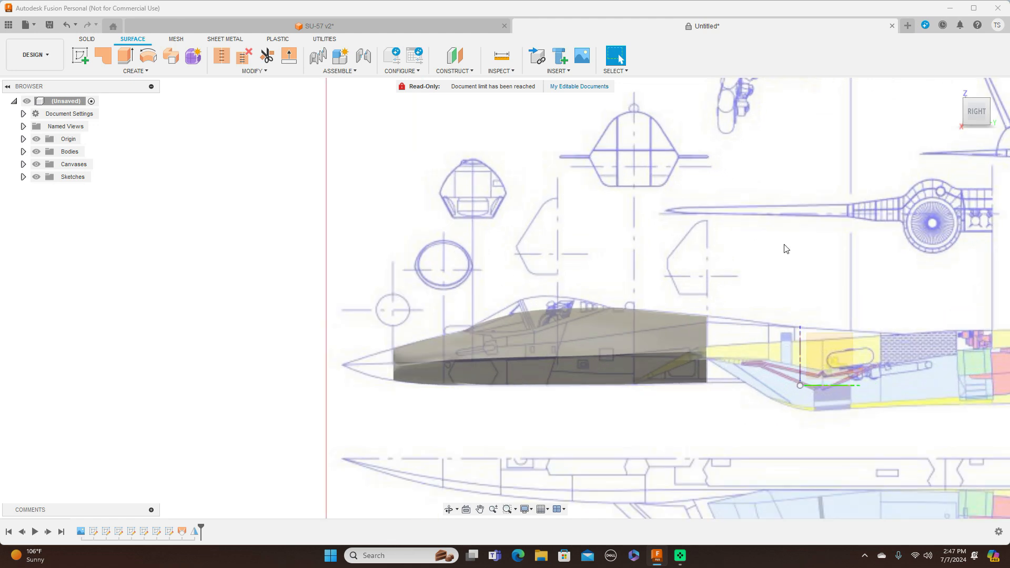
click(466, 71)
click(471, 82)
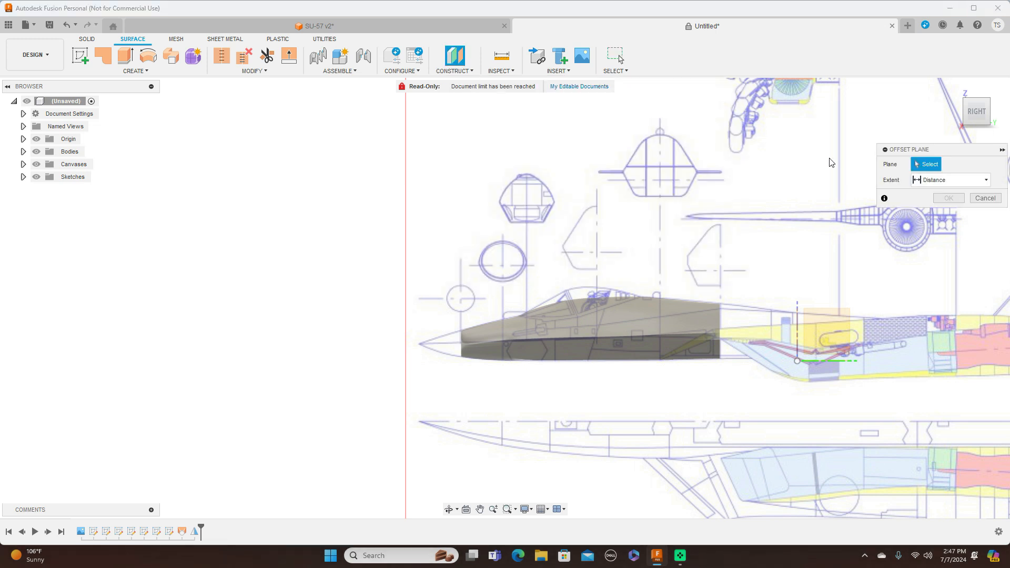
click(797, 322)
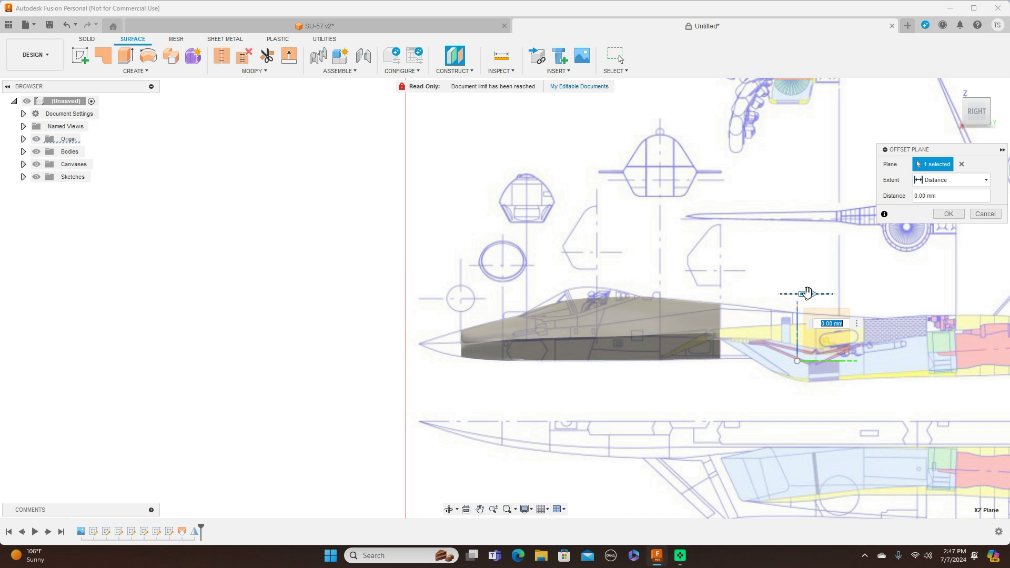
drag(808, 293, 529, 294)
scroll(528, 294, up, 5)
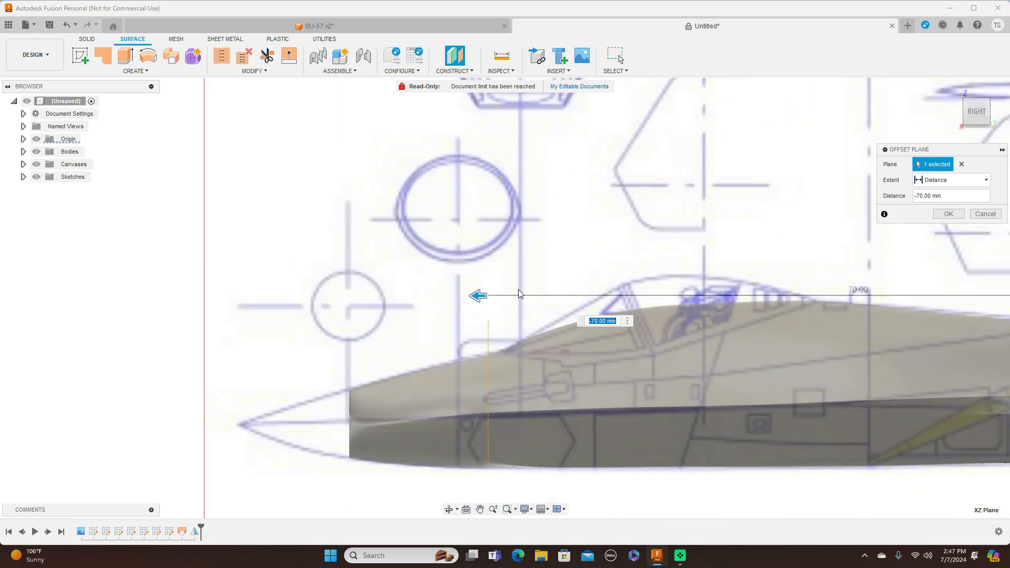
drag(477, 297, 502, 297)
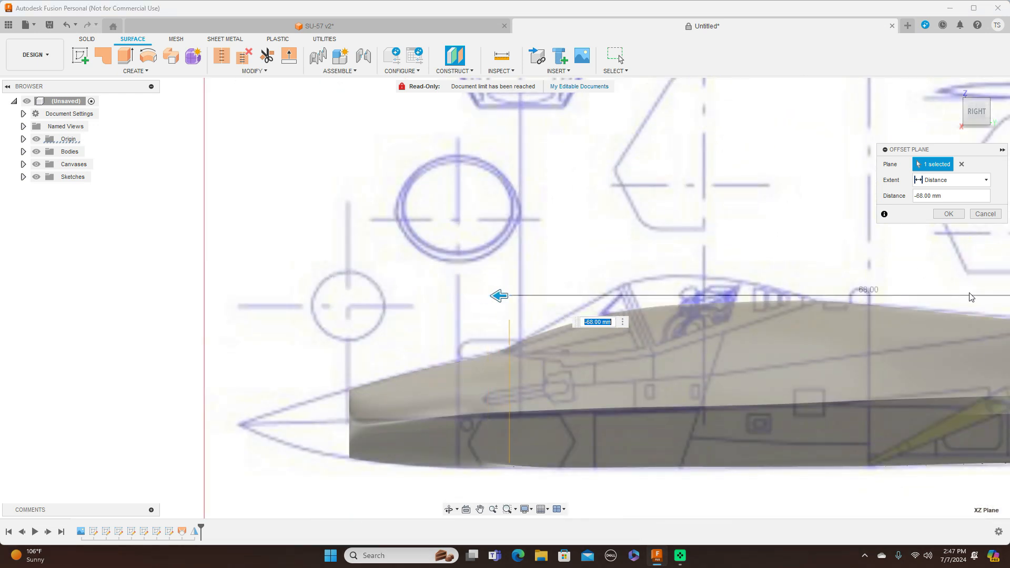
click(947, 214)
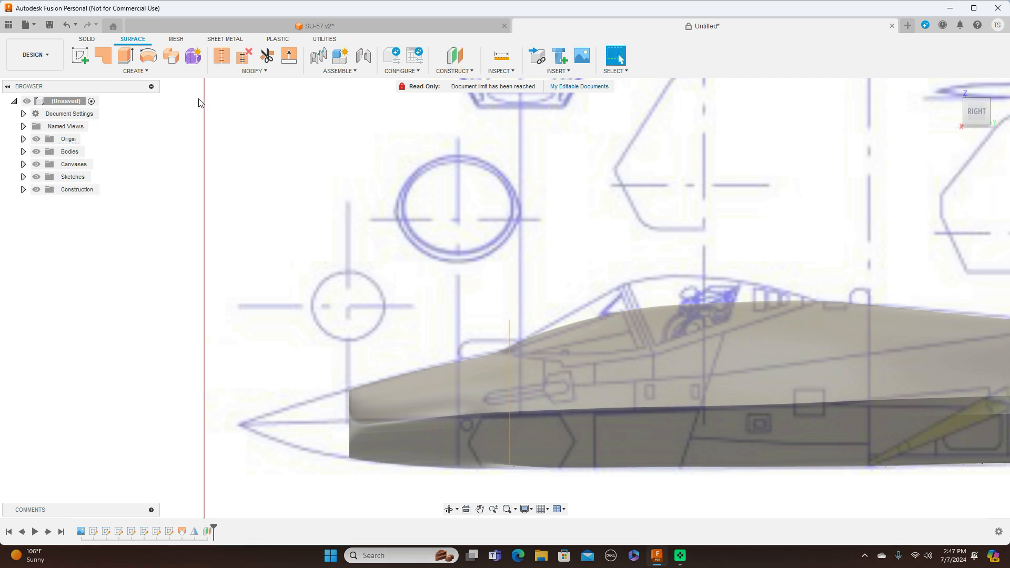
- Start a form and place a cylinder about 7.76 mm in diameter on the offset plane, centred on the fuselage centreline near its upper outline
click(193, 60)
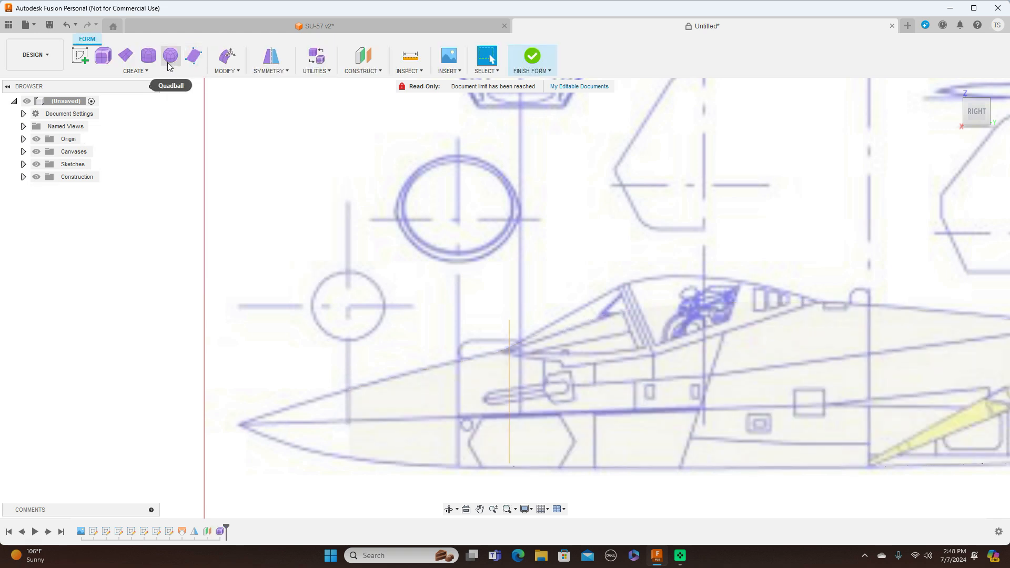
click(146, 59)
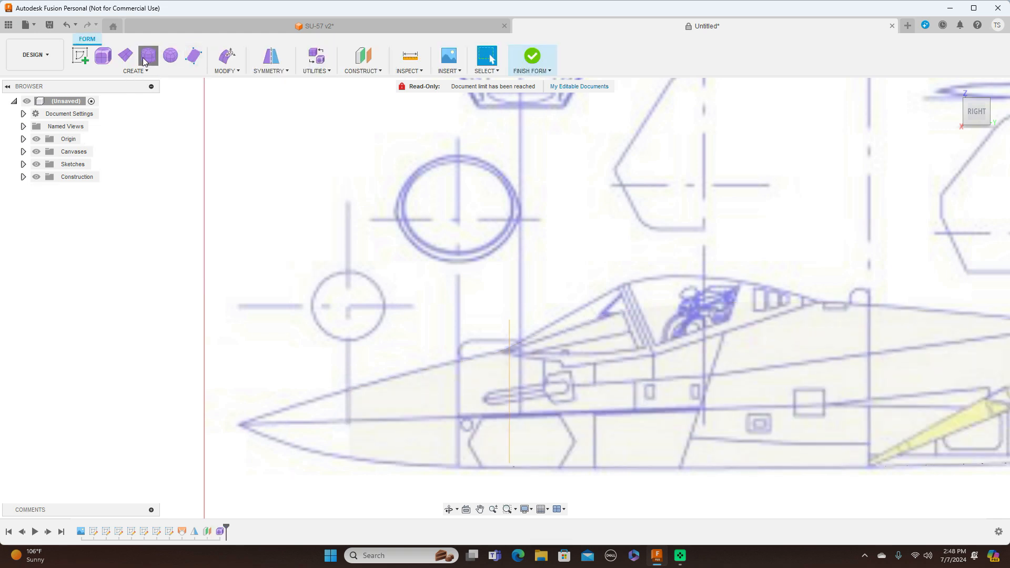
drag(967, 114, 1006, 112)
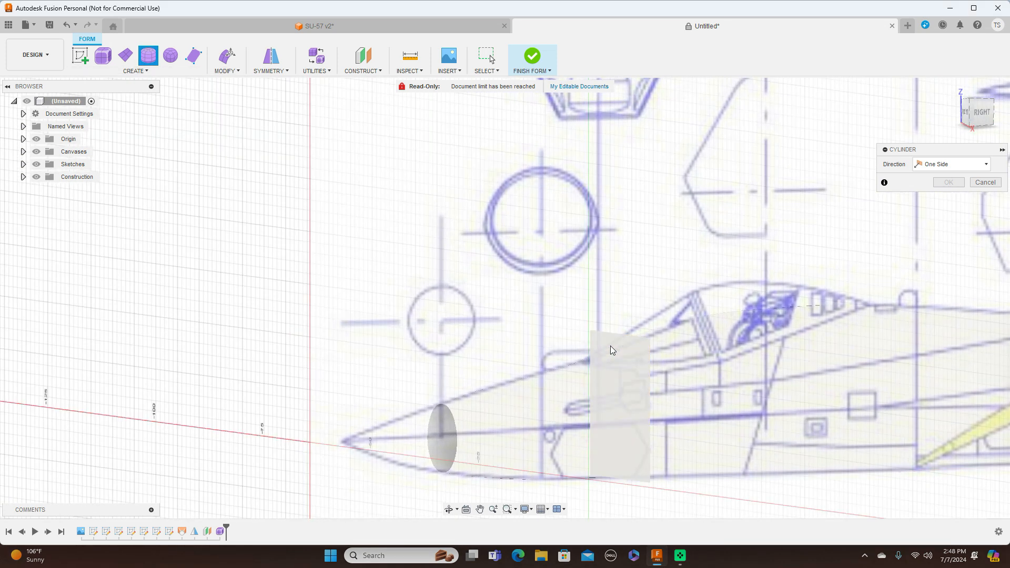
click(966, 113)
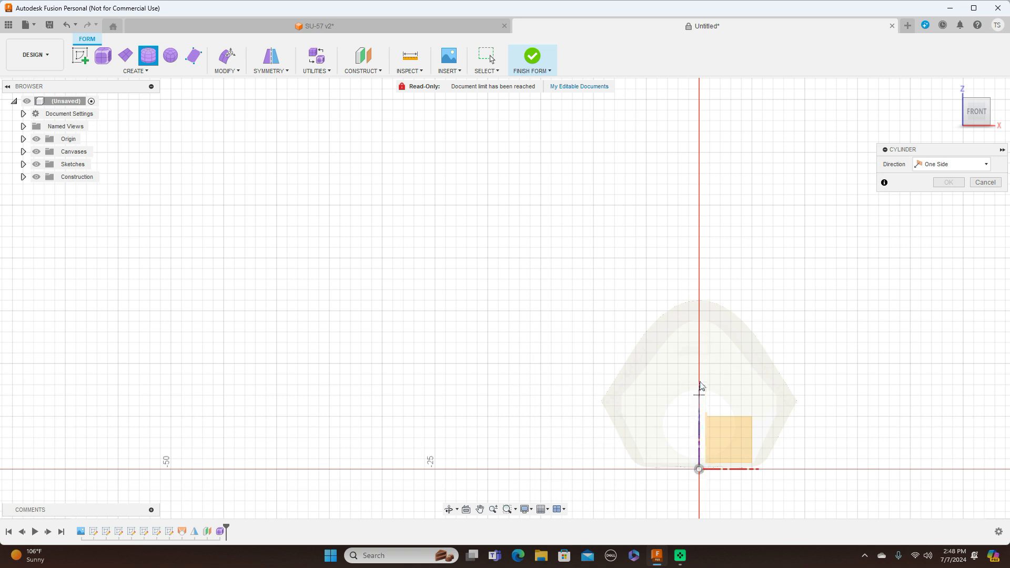
click(698, 316)
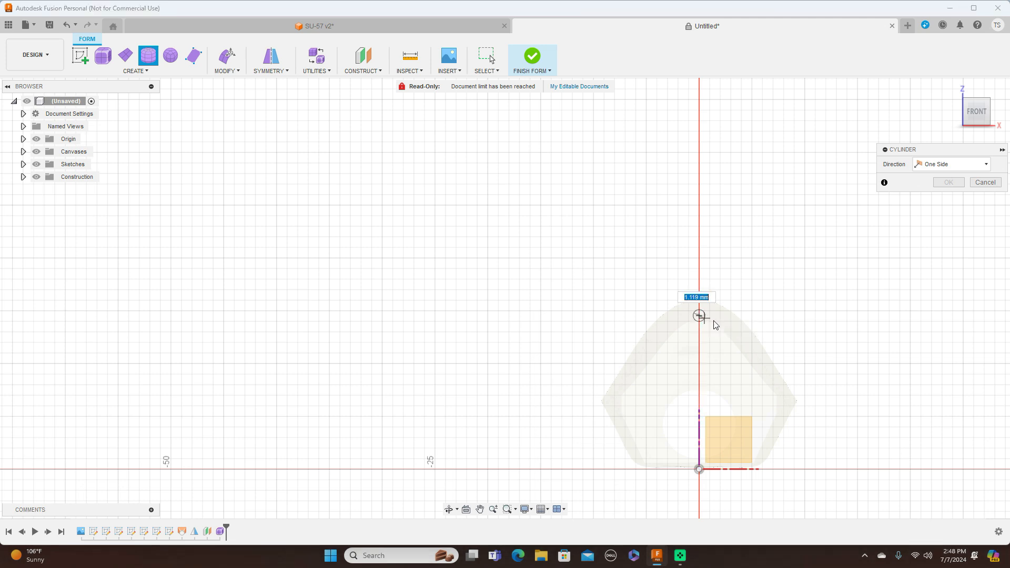
click(735, 338)
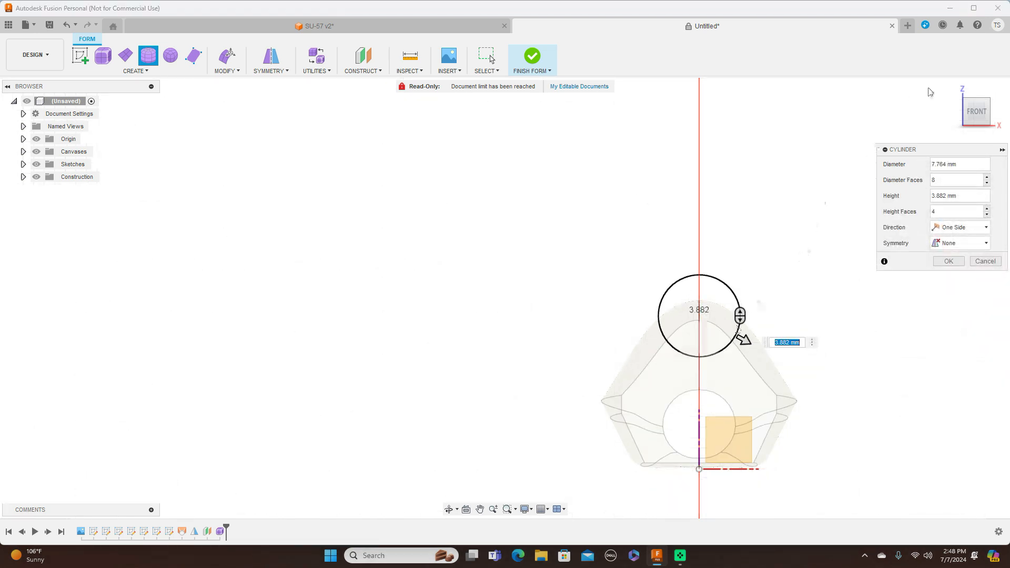
- Extend the cylinder rearward along the canopy to a height of 30 mm with 6 height faces, and create it
click(998, 112)
scroll(767, 188, down, 3)
middle_drag(758, 187, 617, 207)
drag(488, 267, 678, 270)
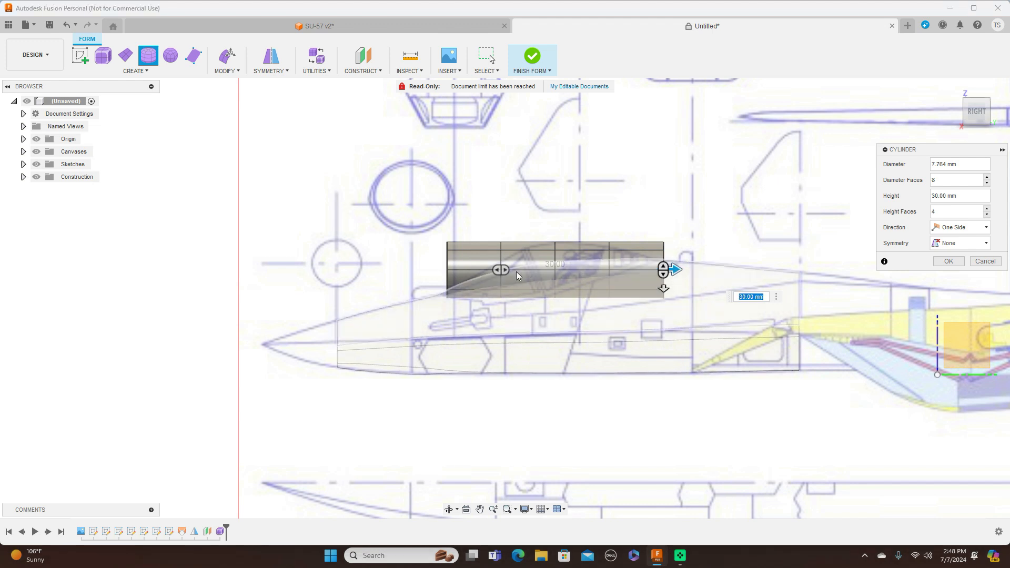
drag(504, 270, 519, 269)
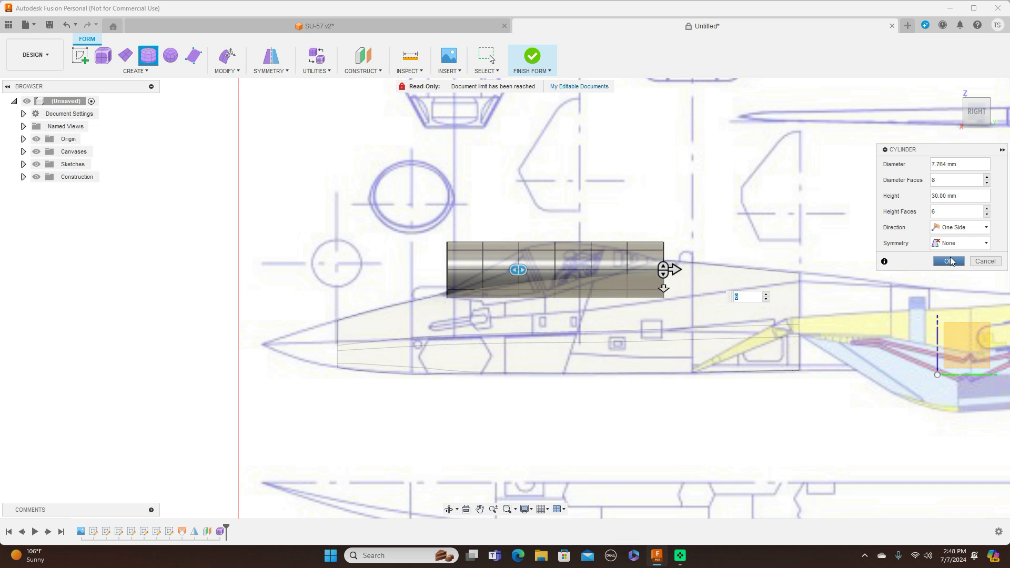
click(949, 261)
- Edit the form by moving the cylinder's front edge ring about 7.2 mm down and 1 mm forward to the canopy's front tip
scroll(737, 274, up, 4)
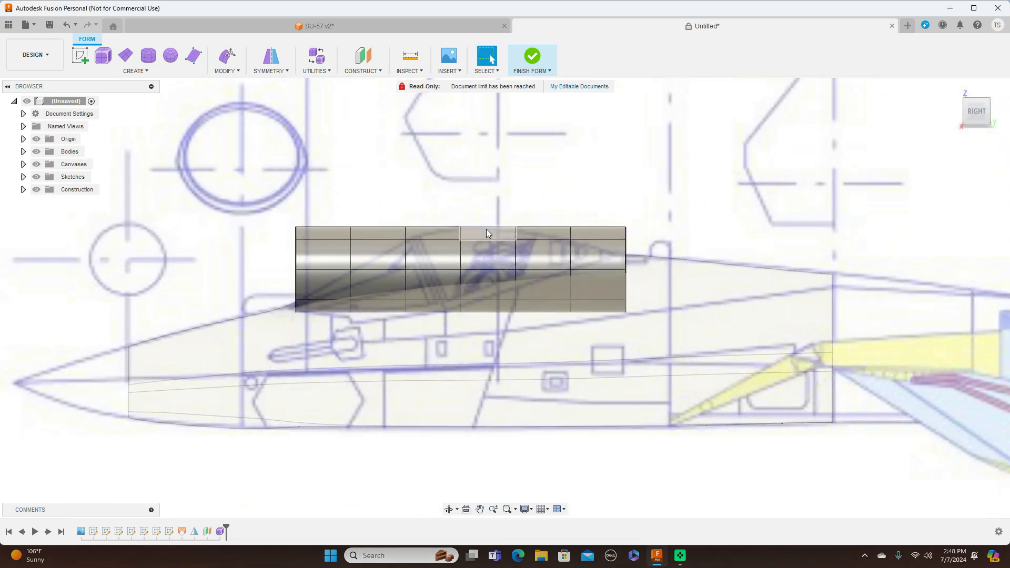
double_click(297, 254)
right_click(296, 255)
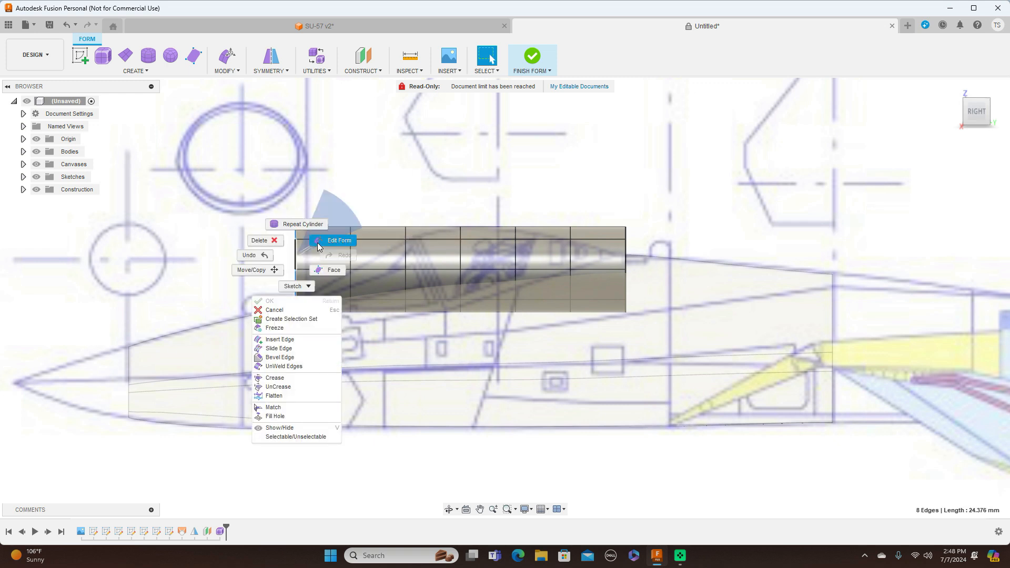
click(318, 242)
drag(311, 271, 298, 335)
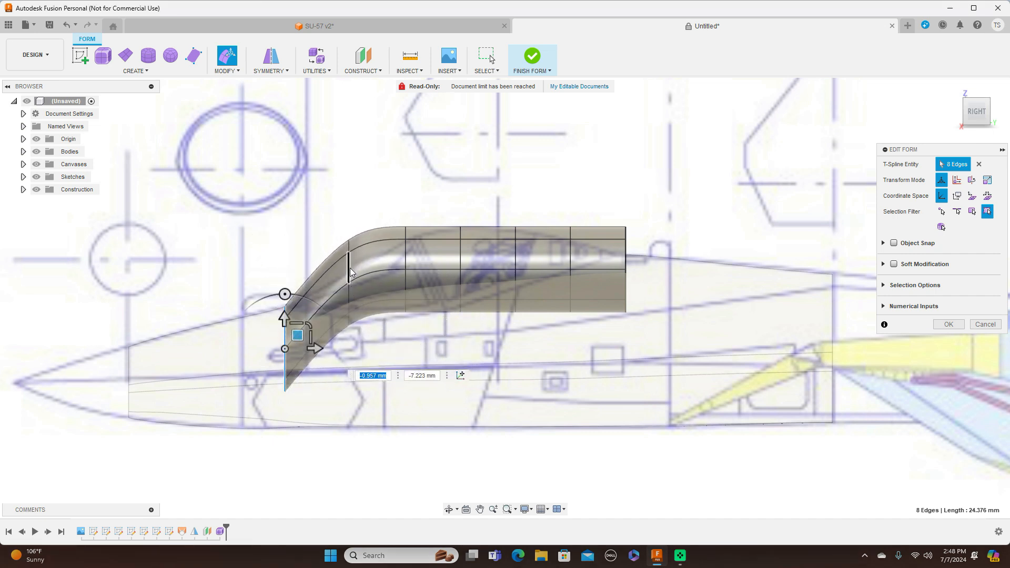
- Lower the second edge ring about 4 mm, shifting it 0.6 mm rearward, and lower the third about 1 mm to follow the canopy outline
click(350, 271)
drag(361, 274, 368, 313)
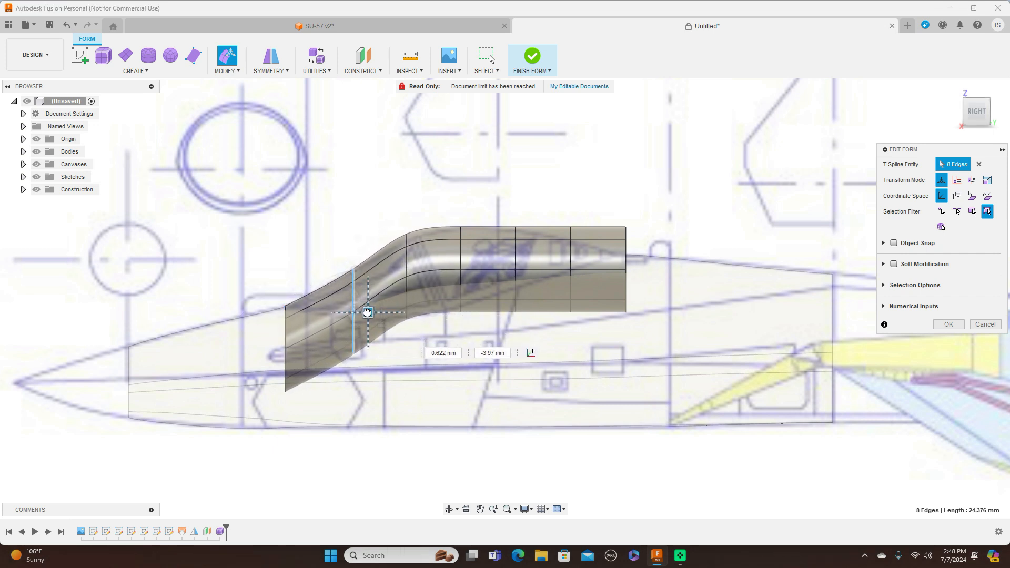
click(410, 266)
drag(419, 265, 418, 272)
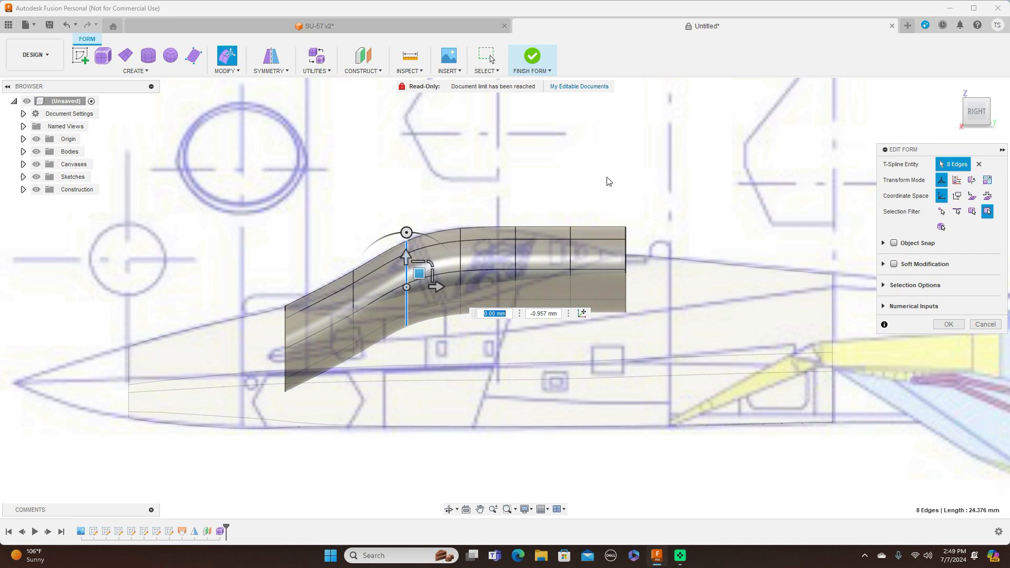
- Lower the canopy cylinder's fifth edge ring about 0.35 mm and the sixth ring about 1.4 mm to follow the canopy outline
double_click(515, 258)
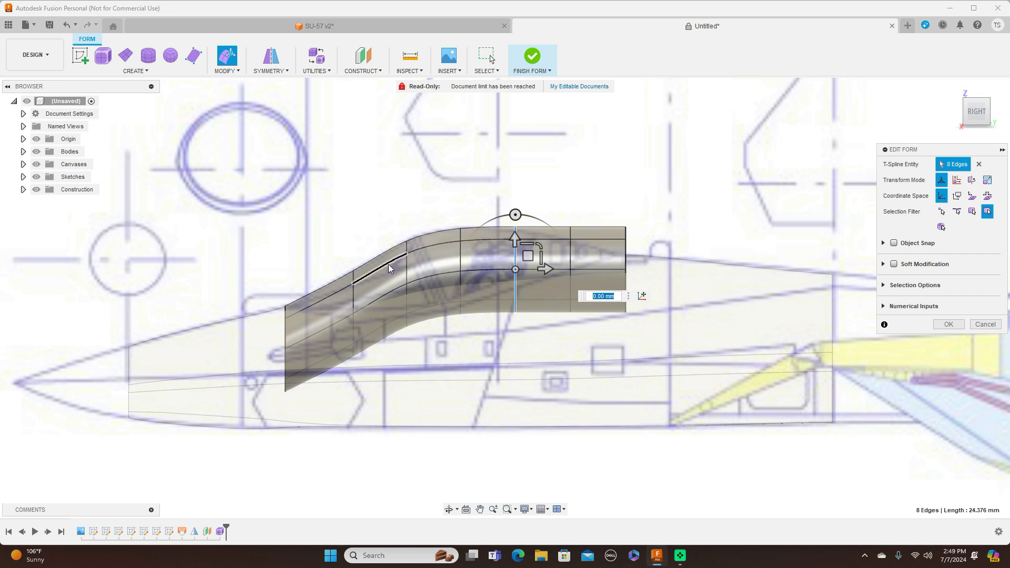
double_click(597, 239)
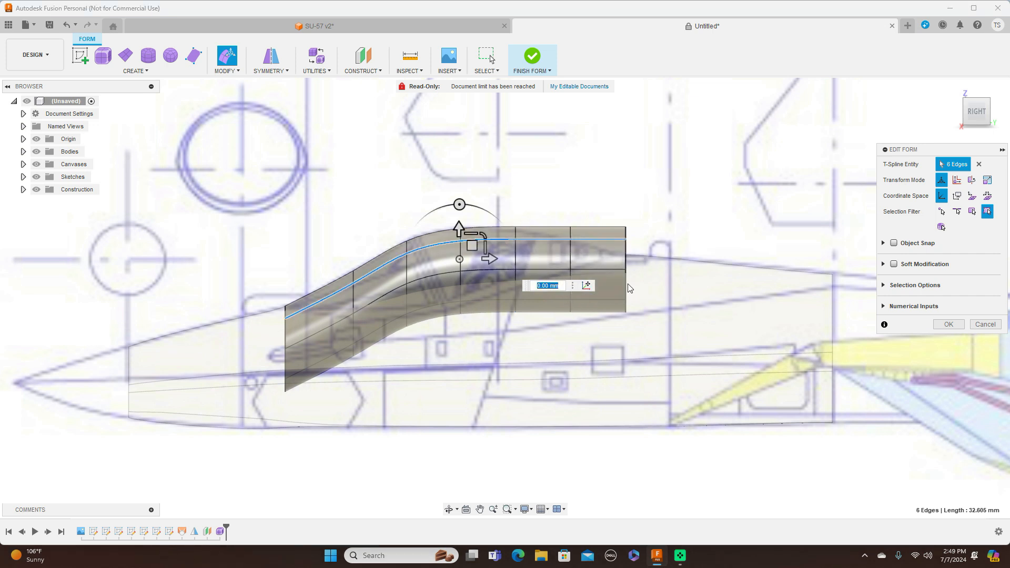
double_click(442, 277)
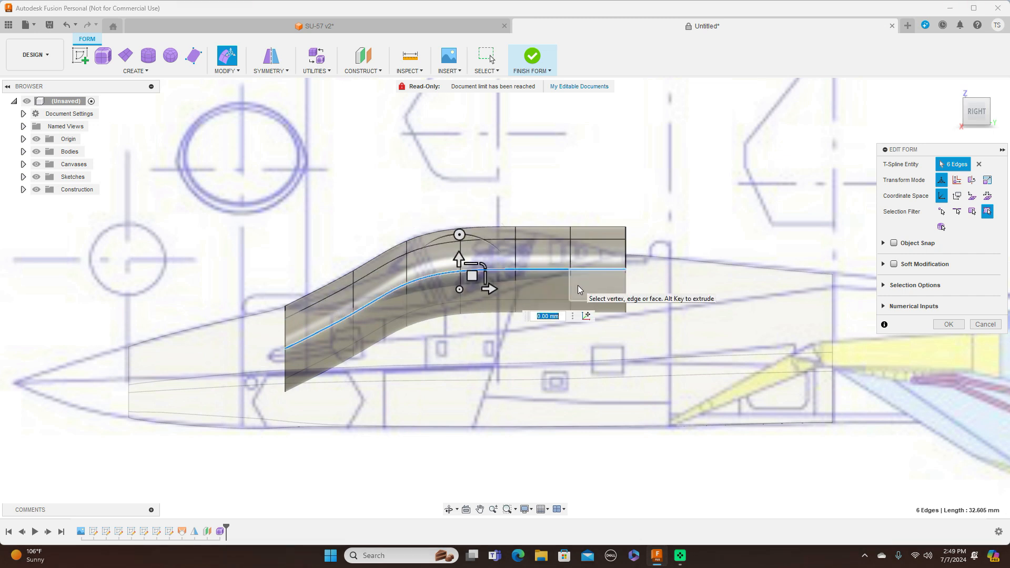
scroll(541, 233, up, 2)
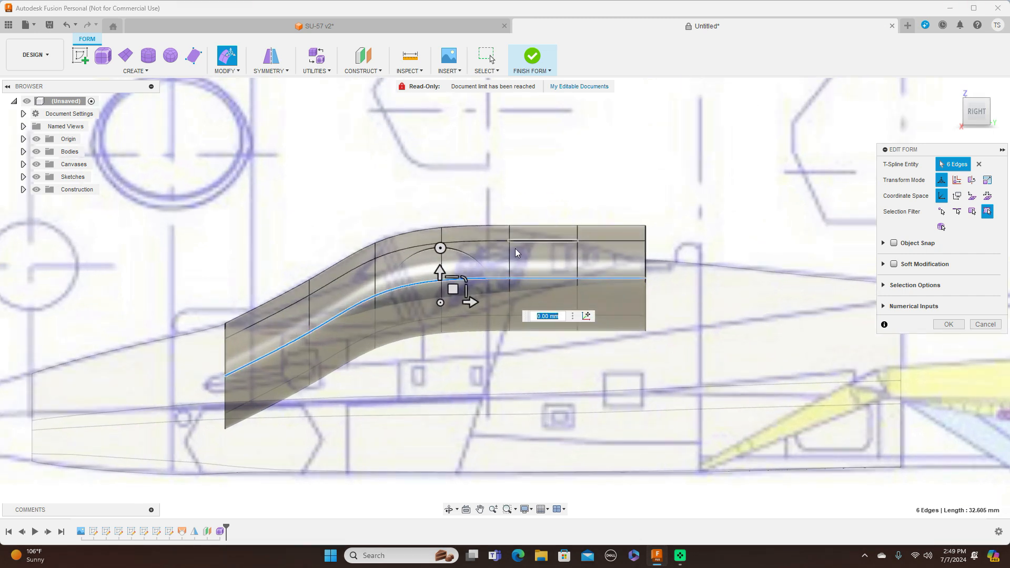
double_click(511, 258)
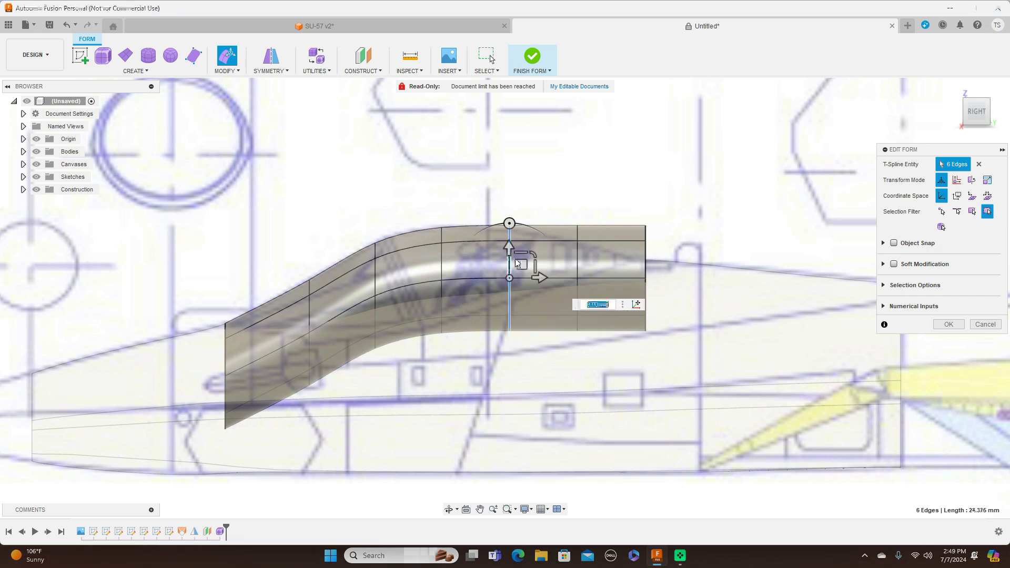
drag(523, 262, 523, 272)
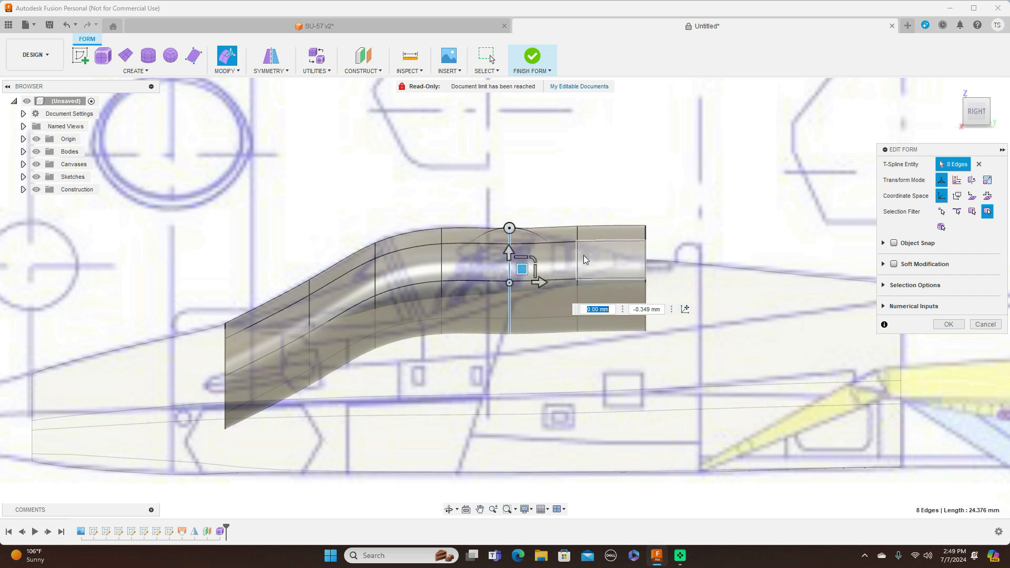
double_click(578, 258)
drag(589, 267, 589, 284)
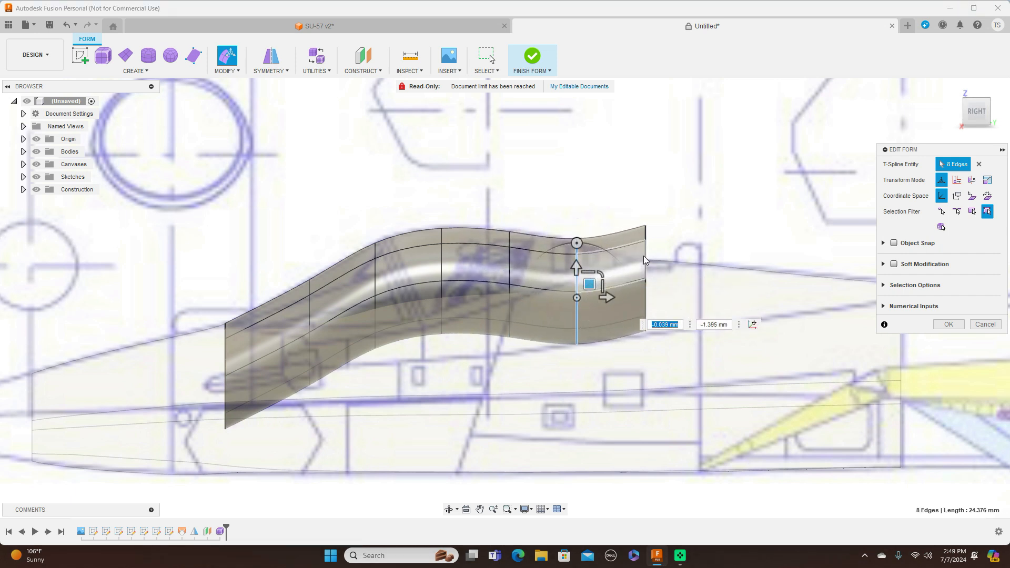
- Lower the rear edge ring about 2.7 mm to the fuselage's upper outline and raise the sixth ring about 0.35 mm
double_click(645, 257)
drag(658, 263, 656, 301)
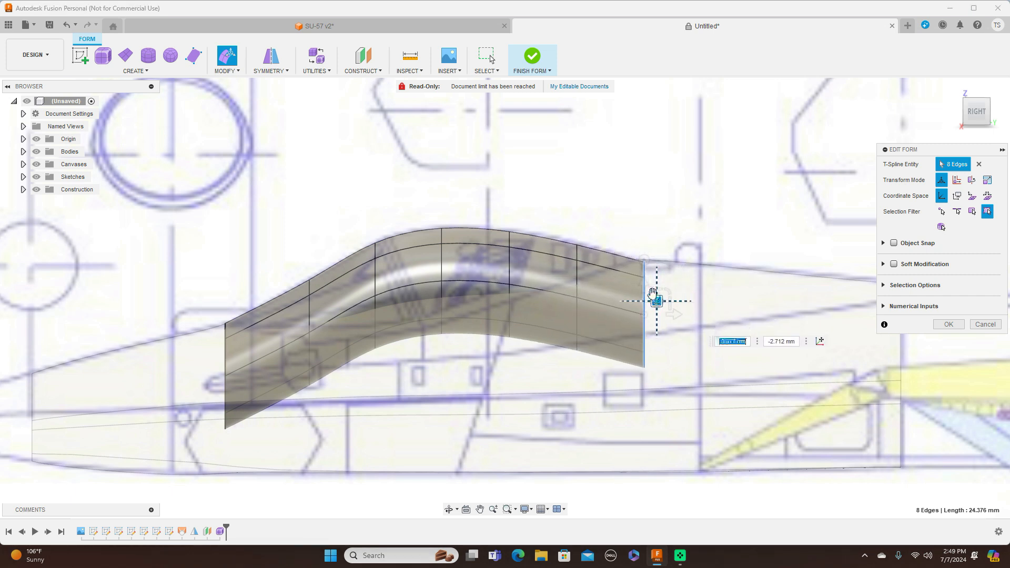
double_click(579, 276)
drag(588, 281, 587, 277)
- Accept the edge ring edits and finish the canopy form
scroll(725, 314, down, 3)
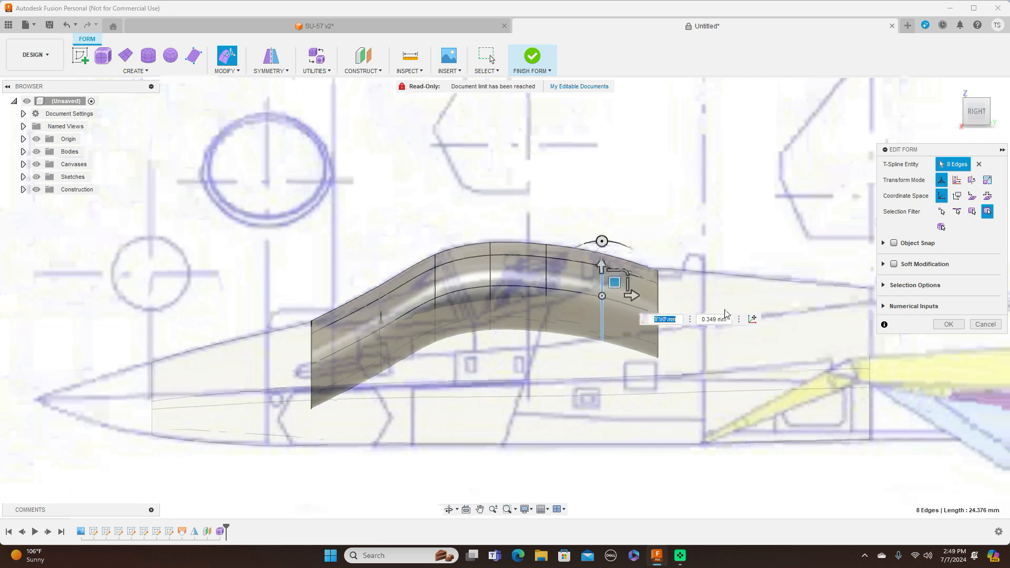
middle_drag(728, 222, 710, 126)
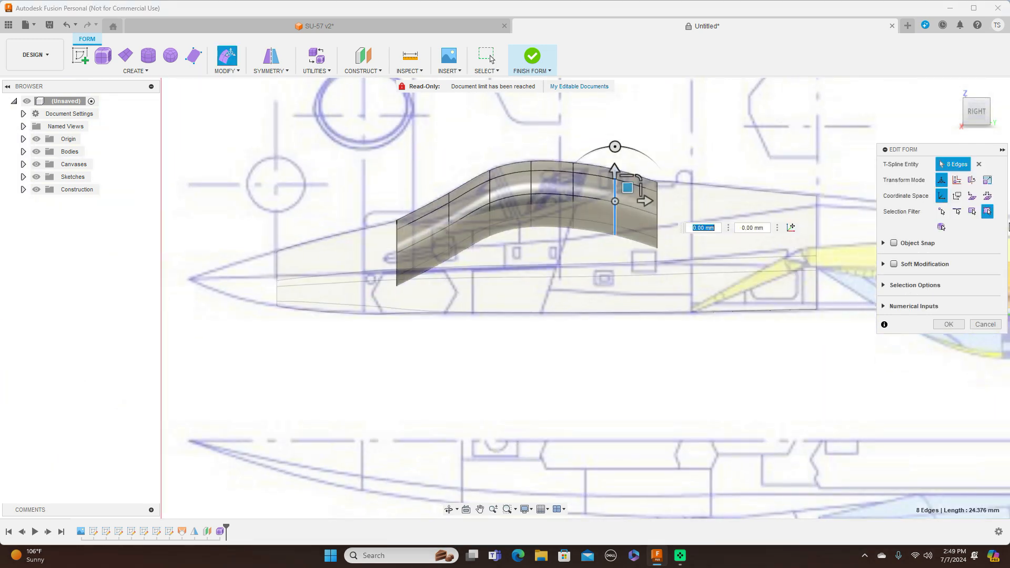
click(948, 326)
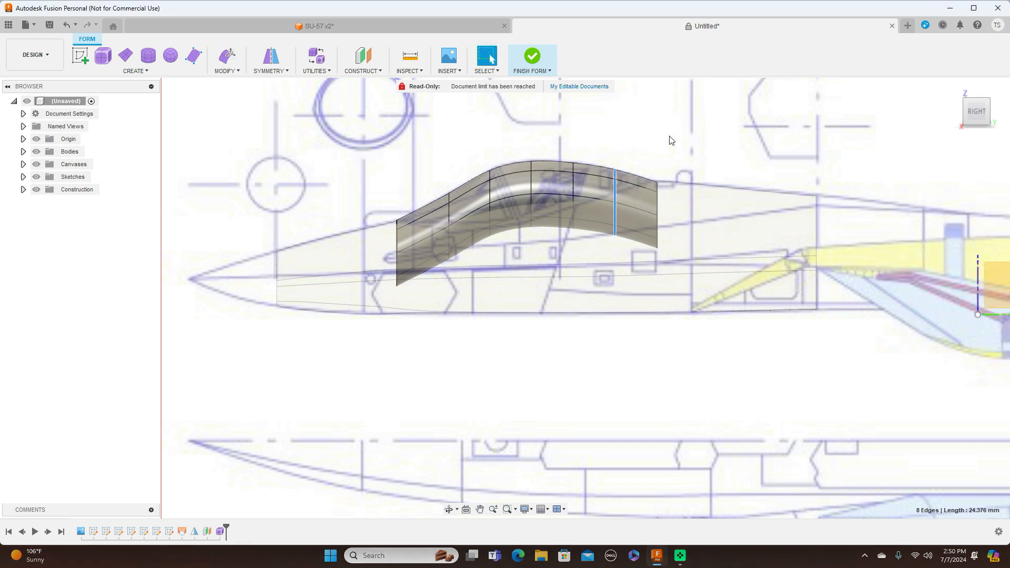
click(546, 70)
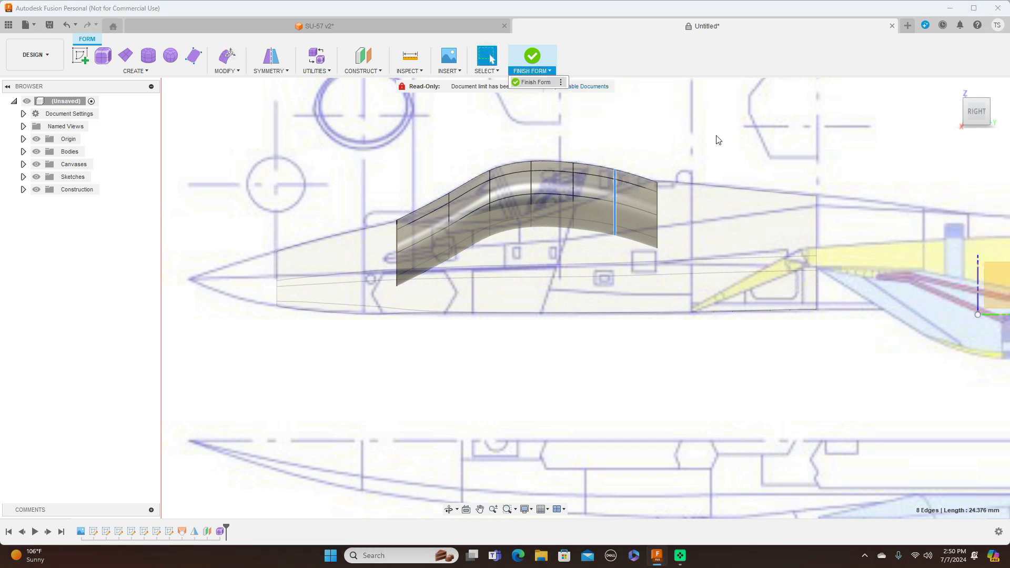
click(542, 82)
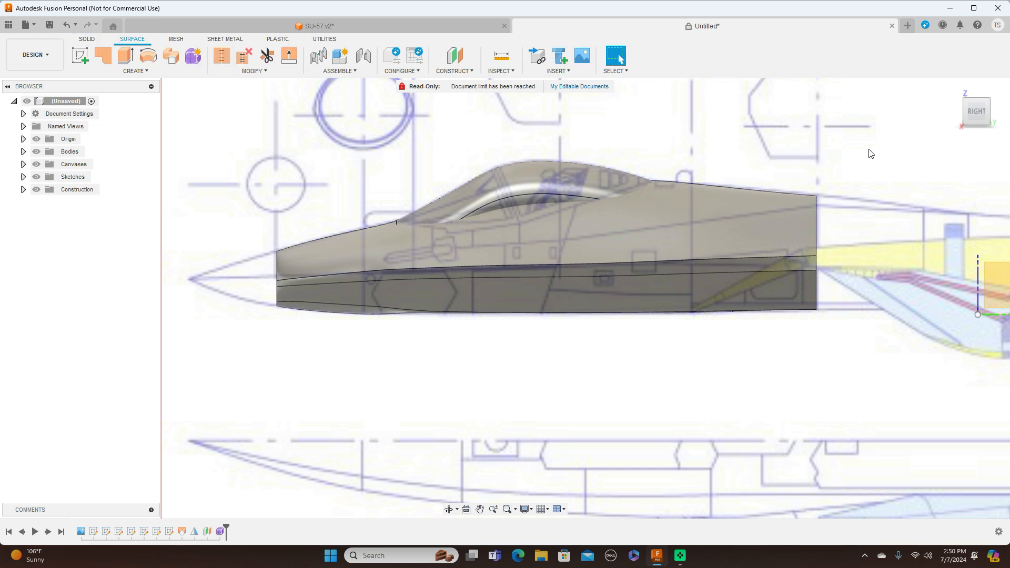
- Hide the reference canvases and check the canopy on the fuselage from the front and right sides
click(37, 164)
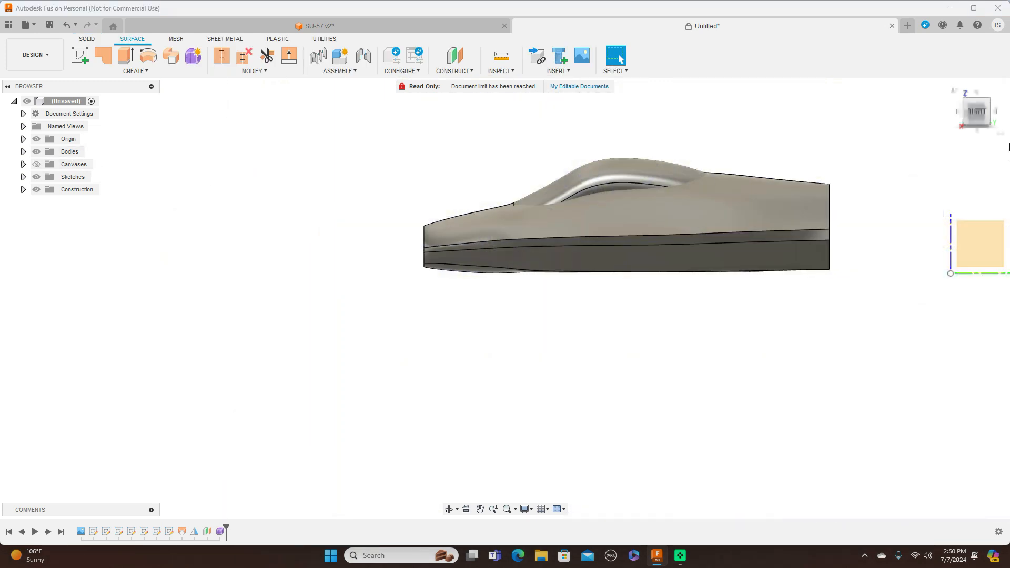
click(970, 116)
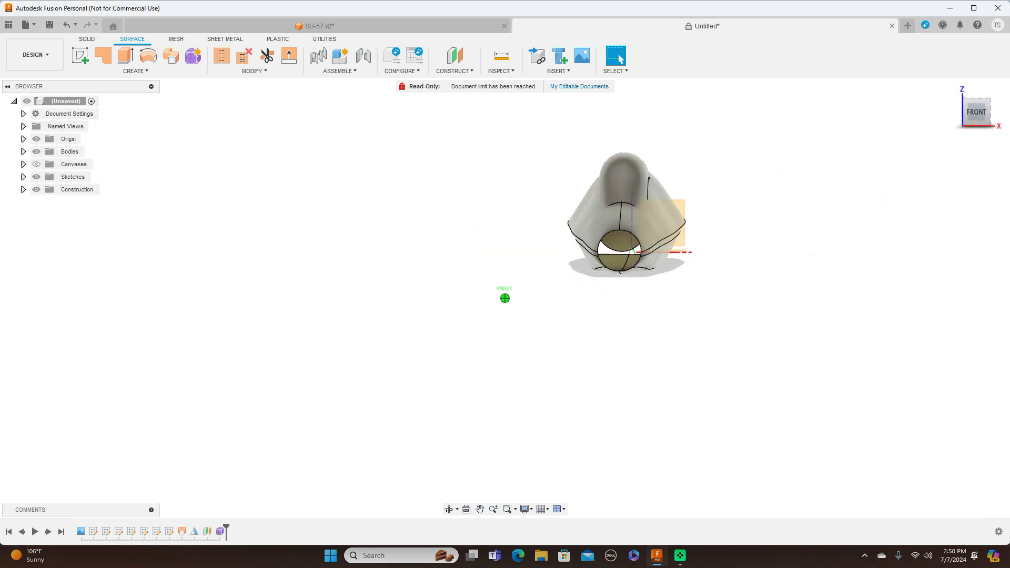
drag(994, 115, 975, 122)
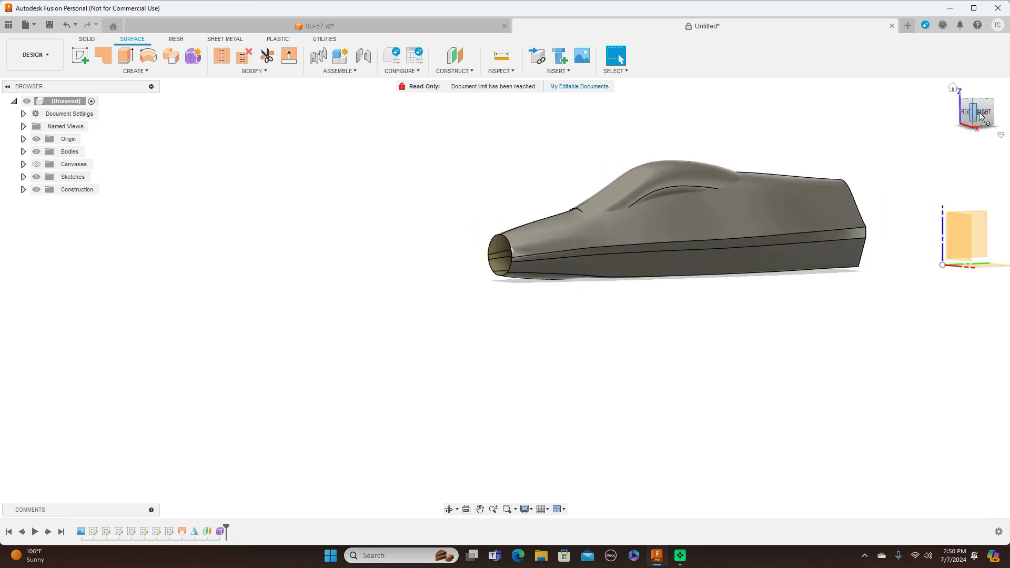
click(977, 121)
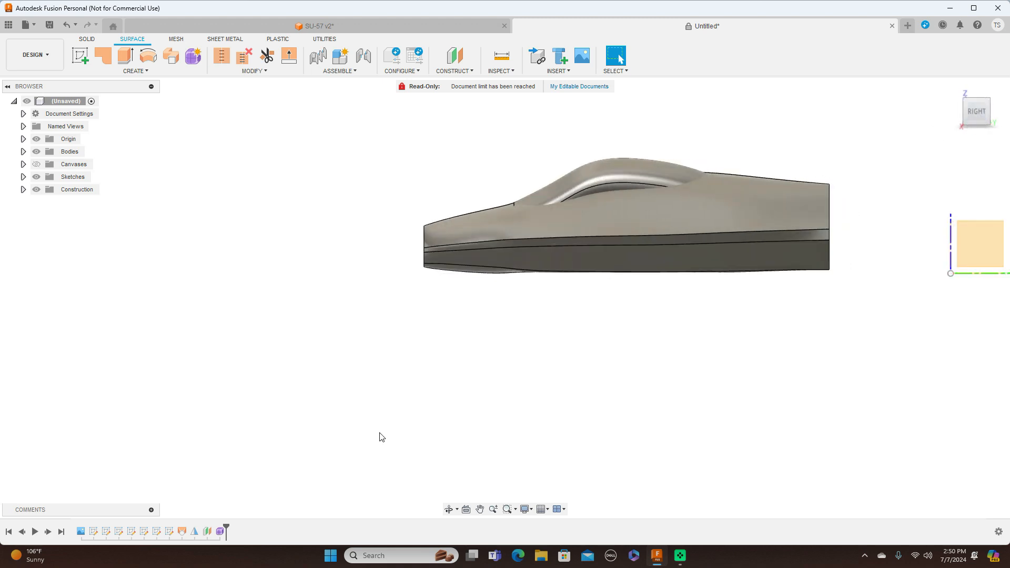
click(222, 533)
click(957, 111)
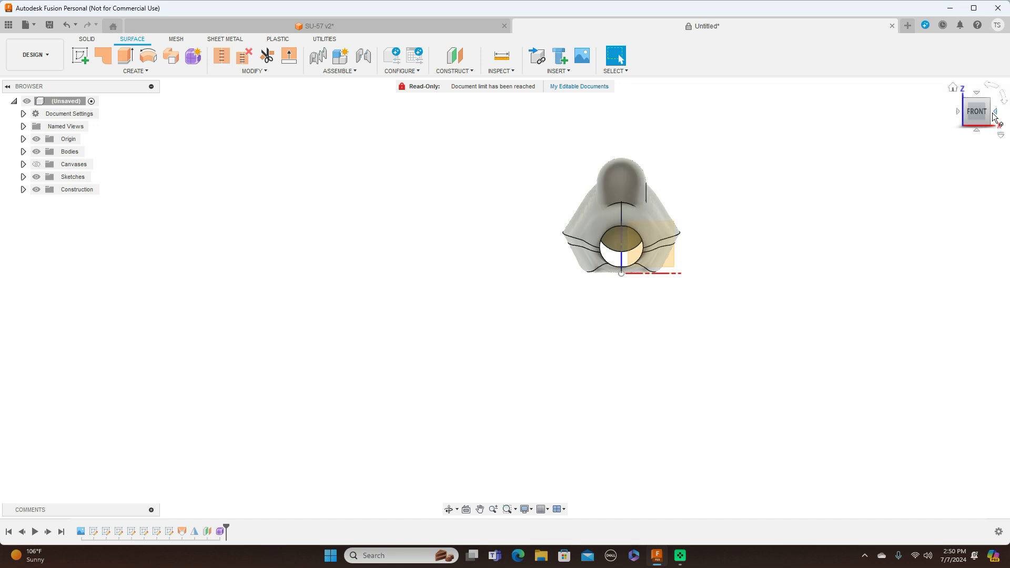
click(997, 113)
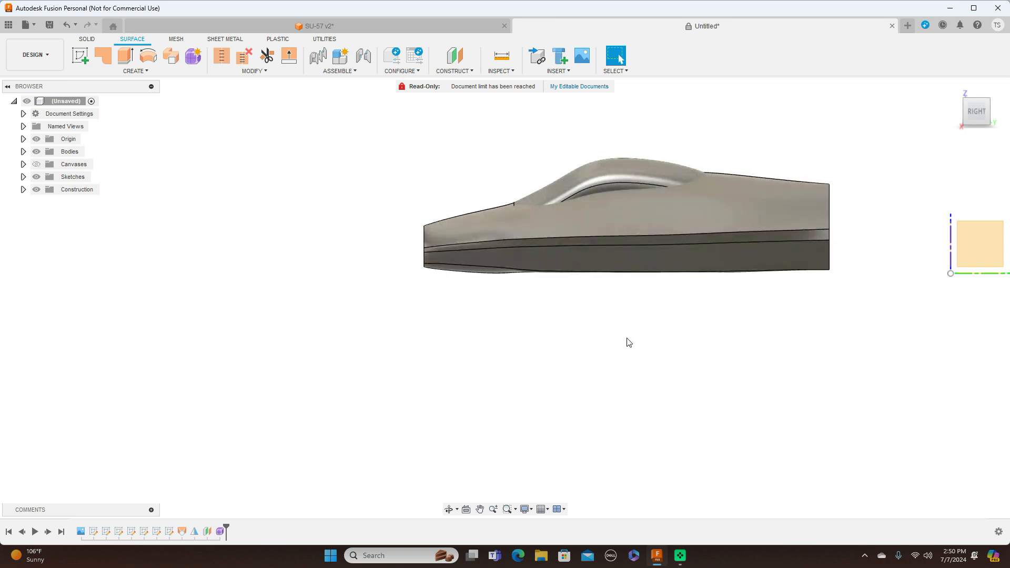
- Reopen the canopy form for editing and select the four middle faces just below the side centre edge on the right flank
right_click(223, 529)
click(262, 428)
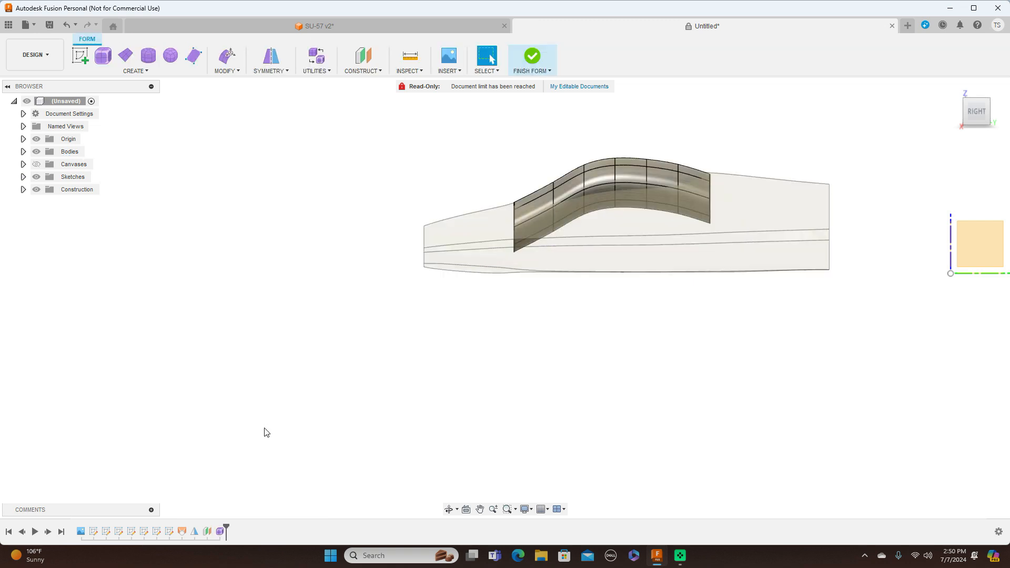
scroll(566, 392, up, 2)
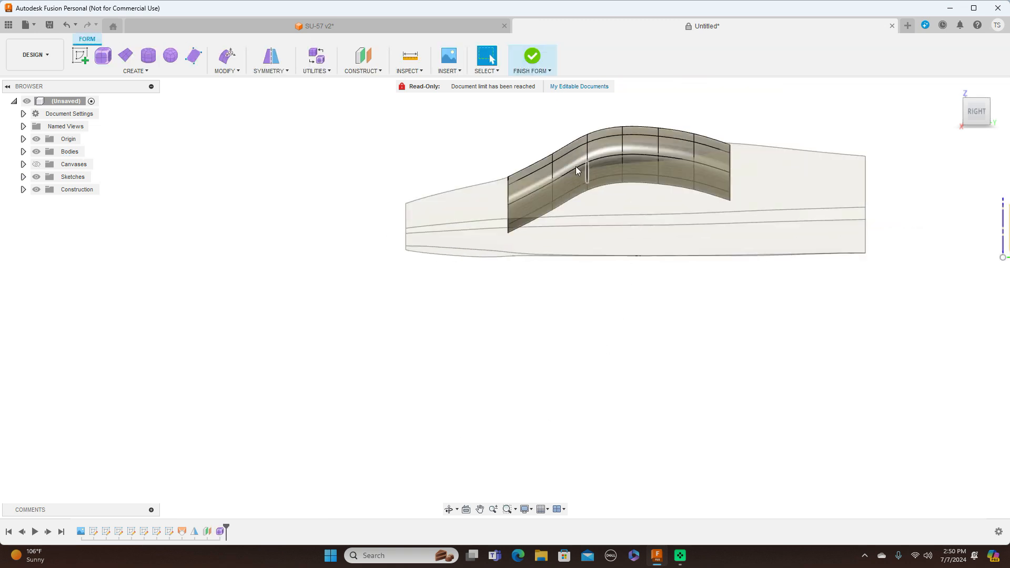
scroll(571, 180, up, 3)
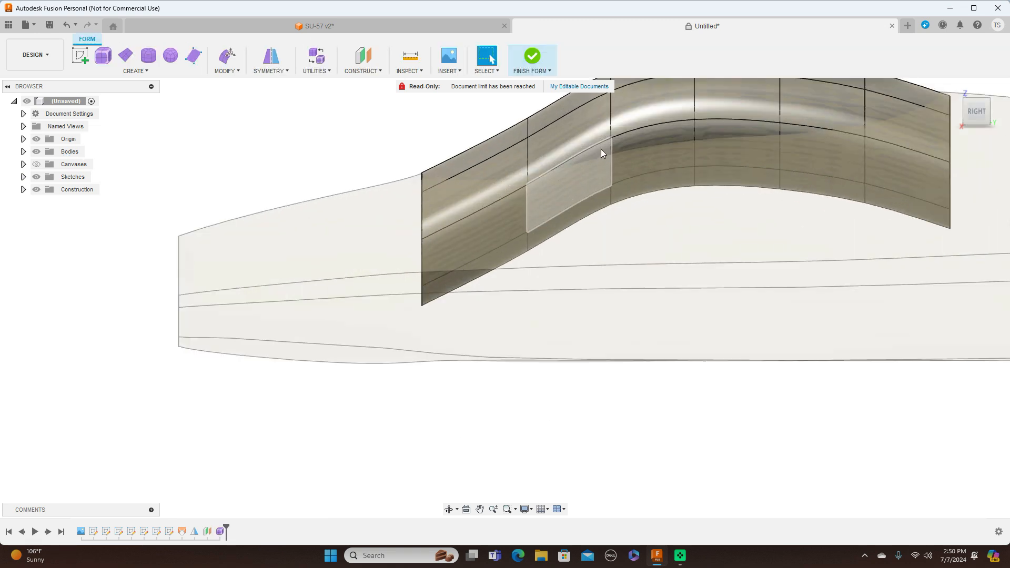
click(601, 149)
click(654, 136)
click(730, 128)
click(794, 138)
- Add the four matching faces on the canopy's left flank to the selection
click(963, 112)
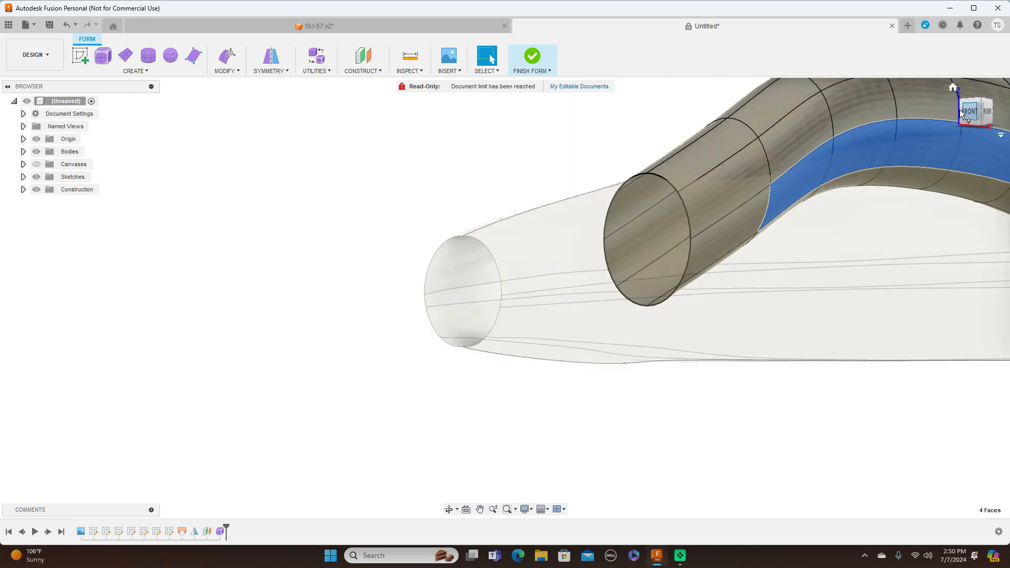
click(963, 112)
click(961, 111)
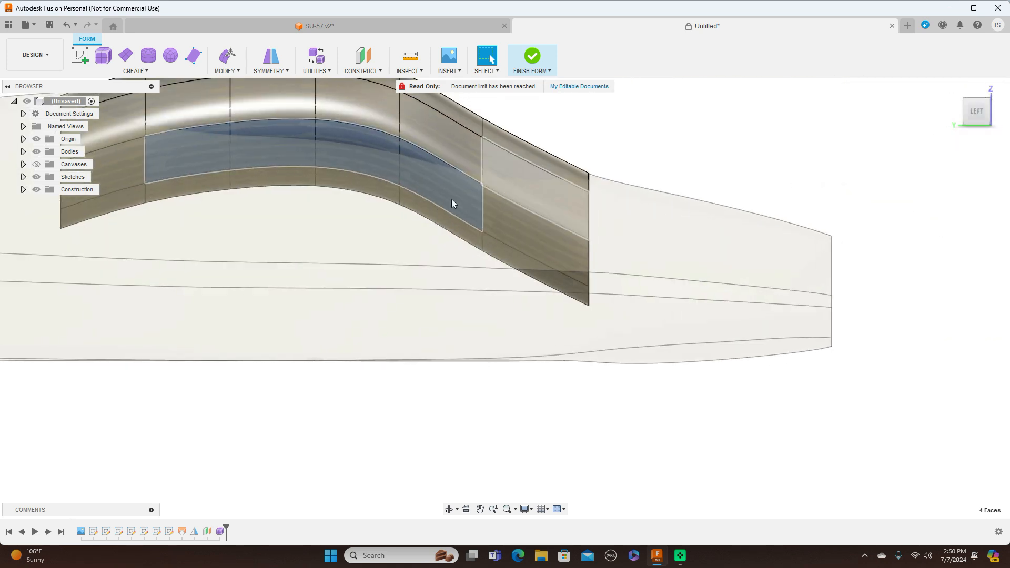
click(444, 190)
click(358, 156)
click(273, 148)
click(200, 148)
- Edit the form by lowering the eight selected side faces about 1.6 mm in the front view, then slightly further, and accept
right_click(941, 165)
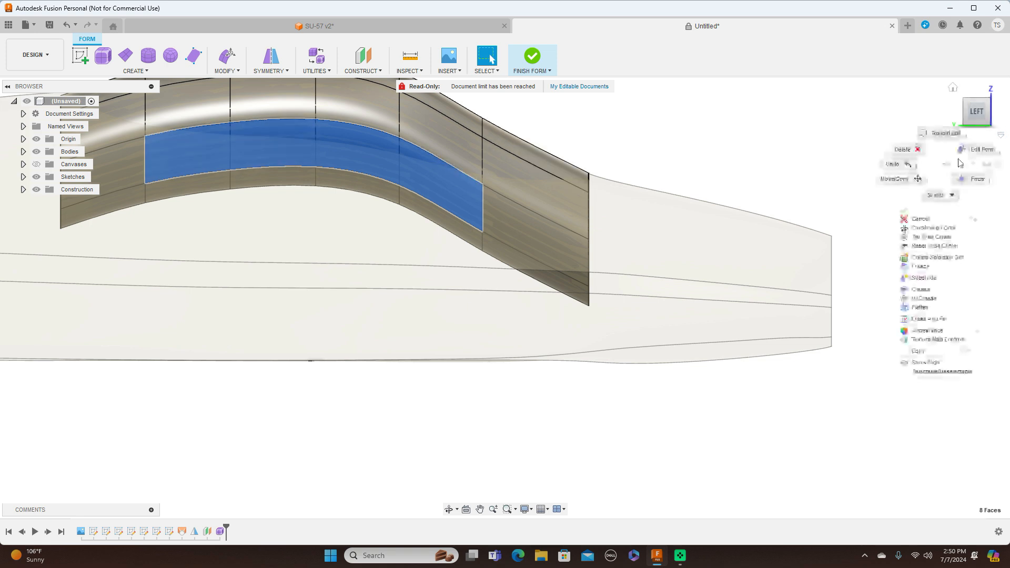
click(979, 149)
shift+middle_drag(821, 153, 772, 148)
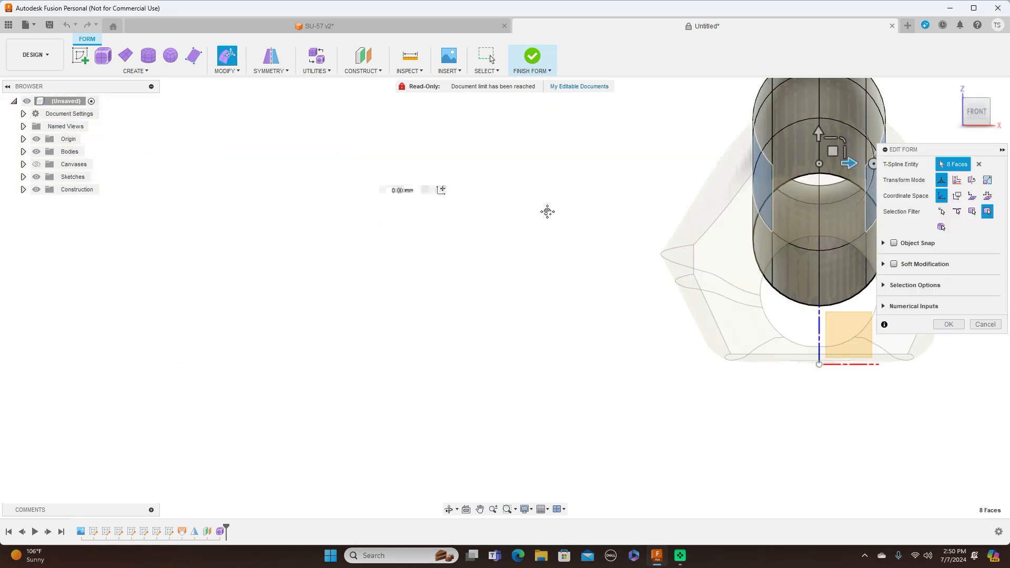
middle_drag(545, 212, 385, 219)
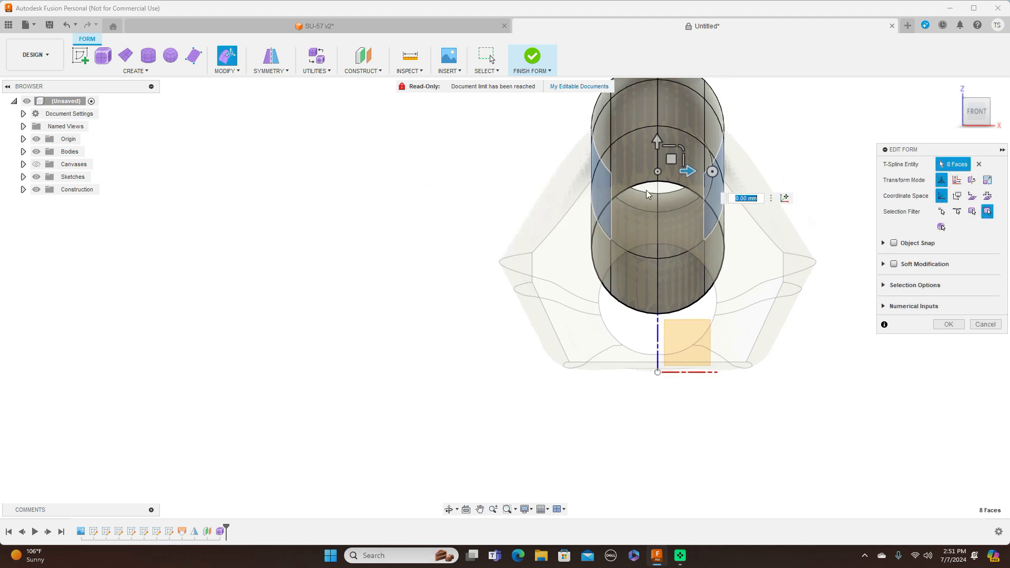
drag(671, 161, 670, 192)
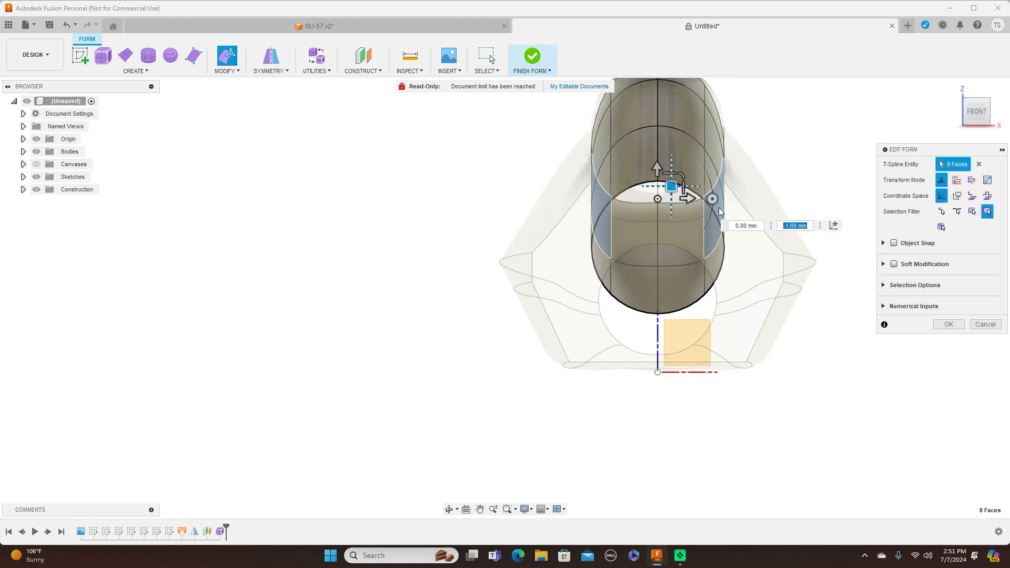
scroll(825, 322, down, 3)
middle_drag(839, 362, 740, 368)
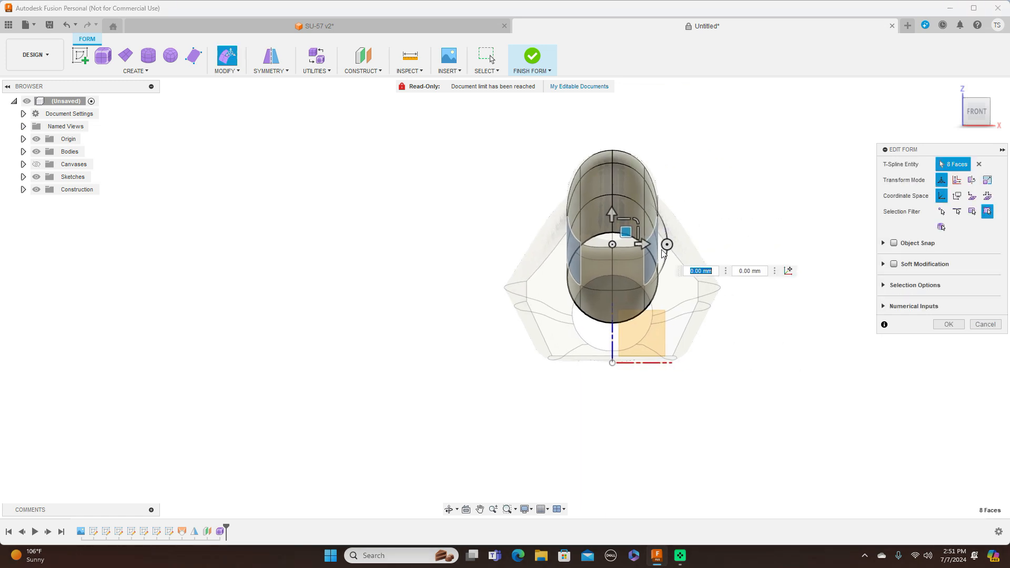
drag(630, 232, 626, 239)
click(949, 325)
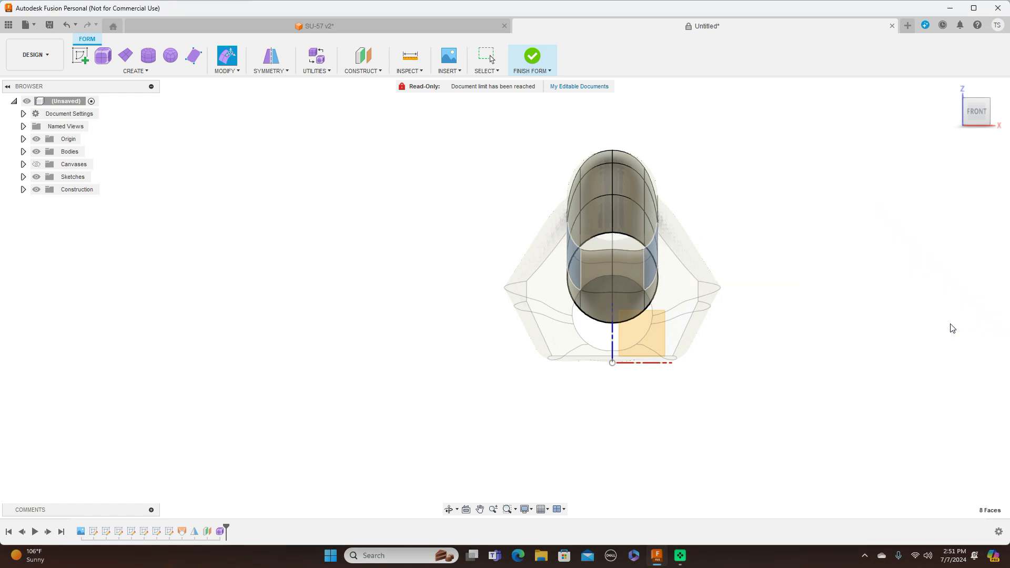
- Finish the canopy form and check the reshaped canopy from the right side
click(550, 71)
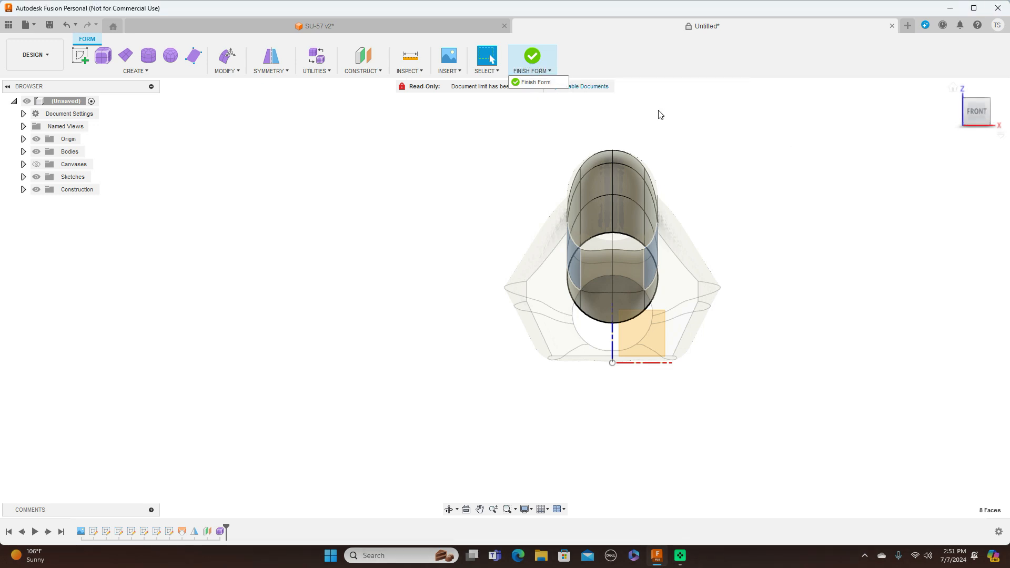
click(542, 86)
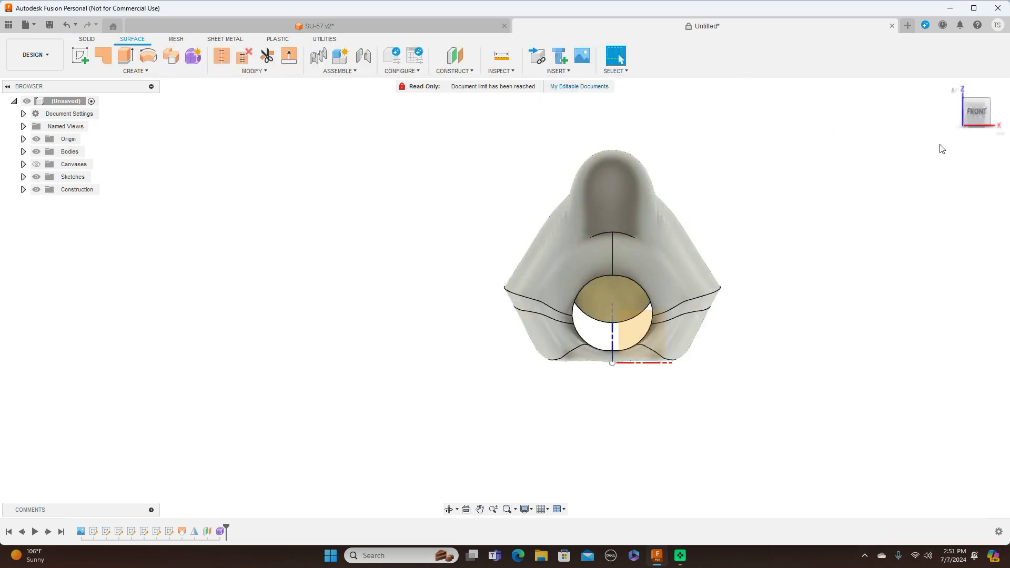
click(997, 111)
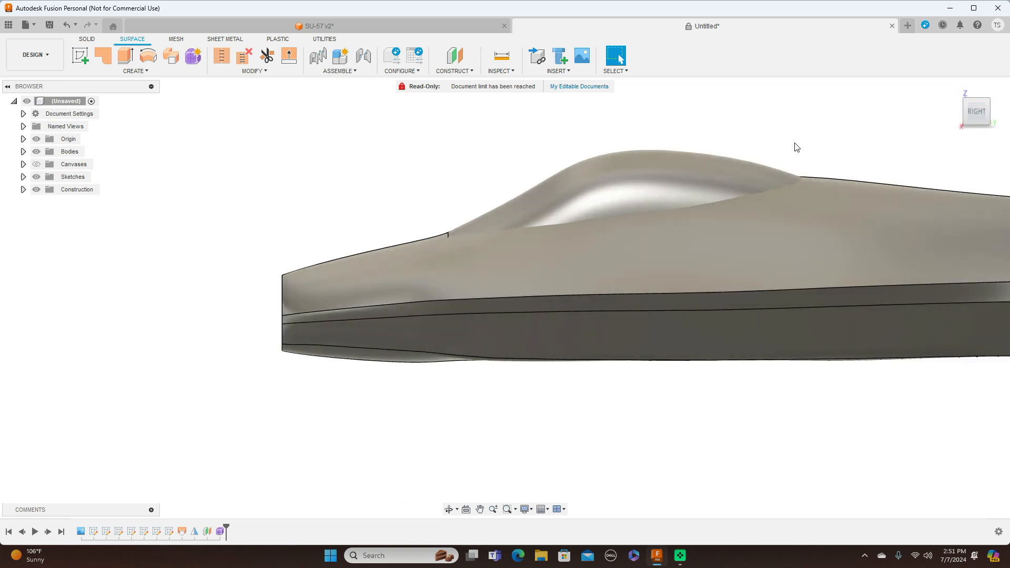
scroll(887, 136, down, 2)
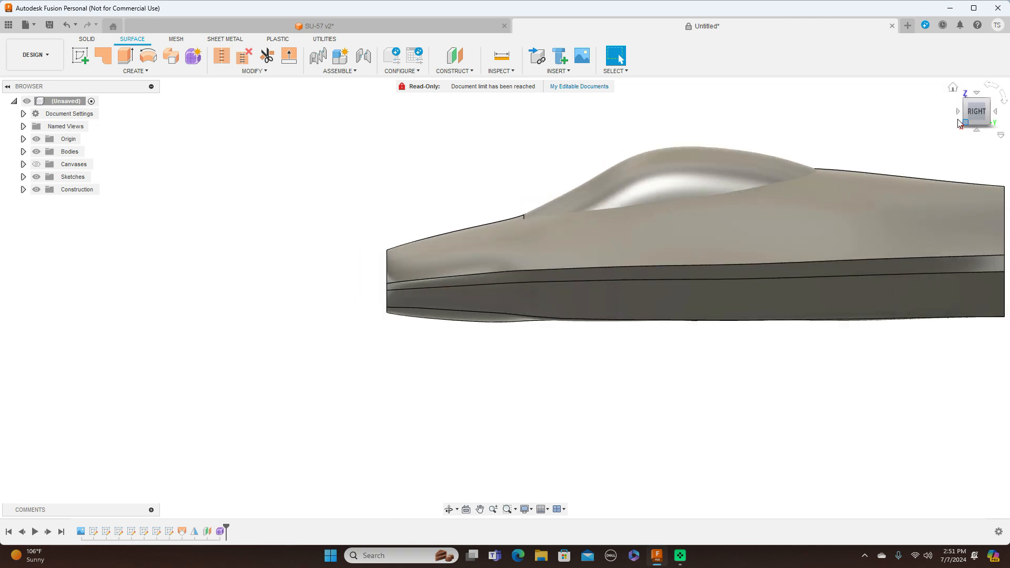
scroll(722, 141, up, 2)
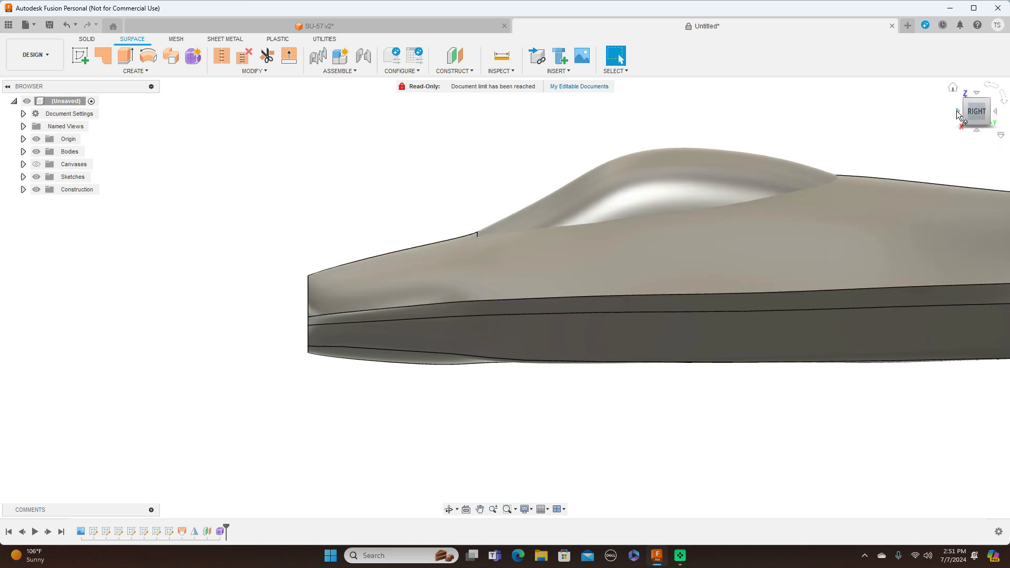
- Edit the canopy form by lowering the eight-edge loop at its front end about 0.16 mm in the side view, and finish the form
click(957, 112)
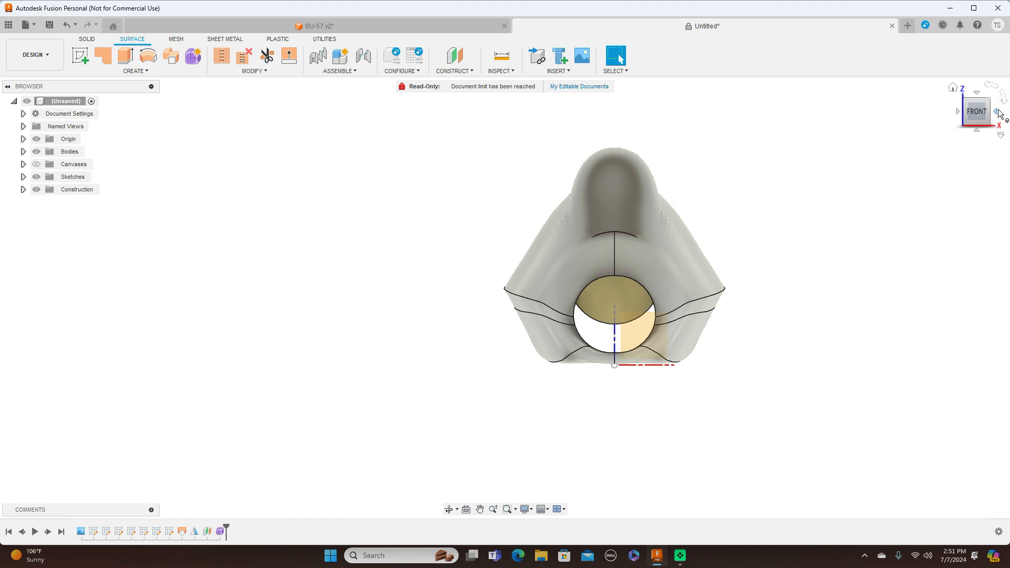
click(996, 113)
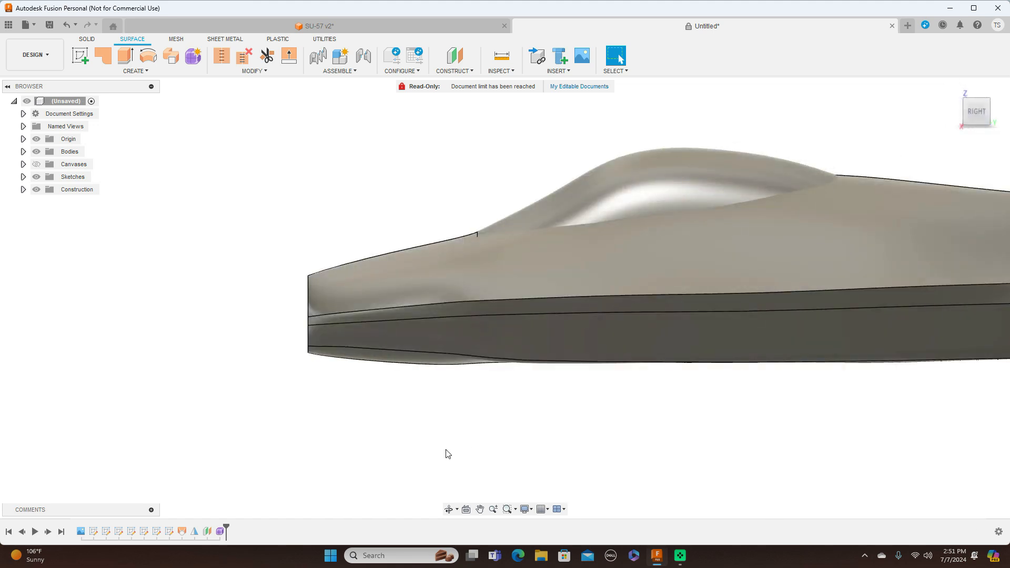
click(220, 532)
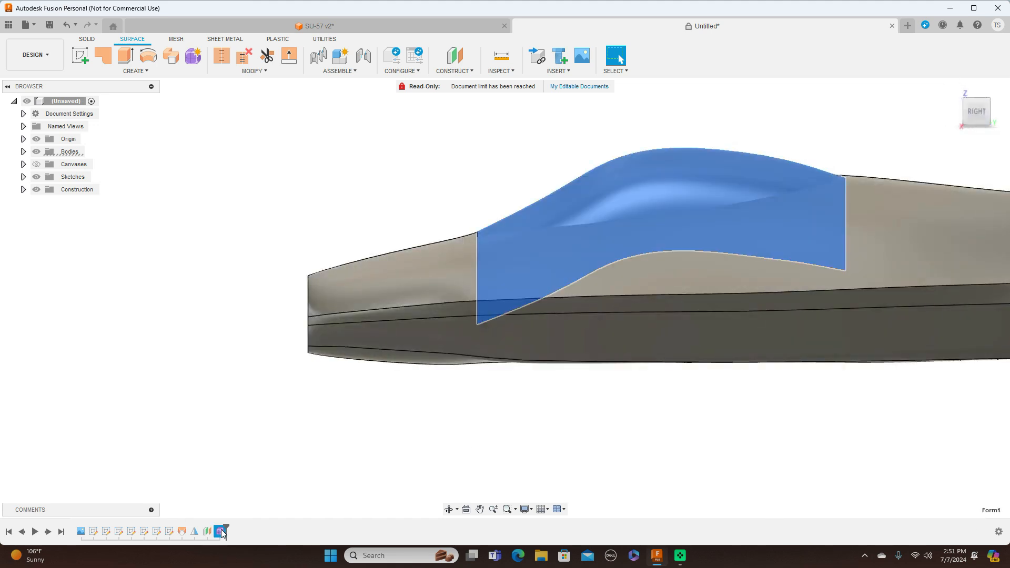
right_click(220, 532)
click(249, 427)
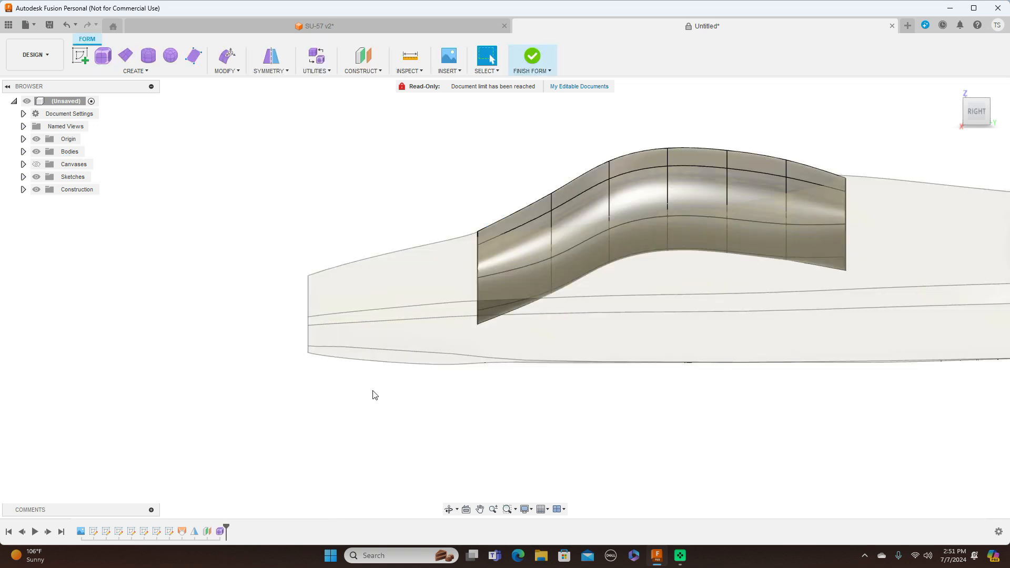
double_click(500, 230)
right_click(500, 236)
click(538, 215)
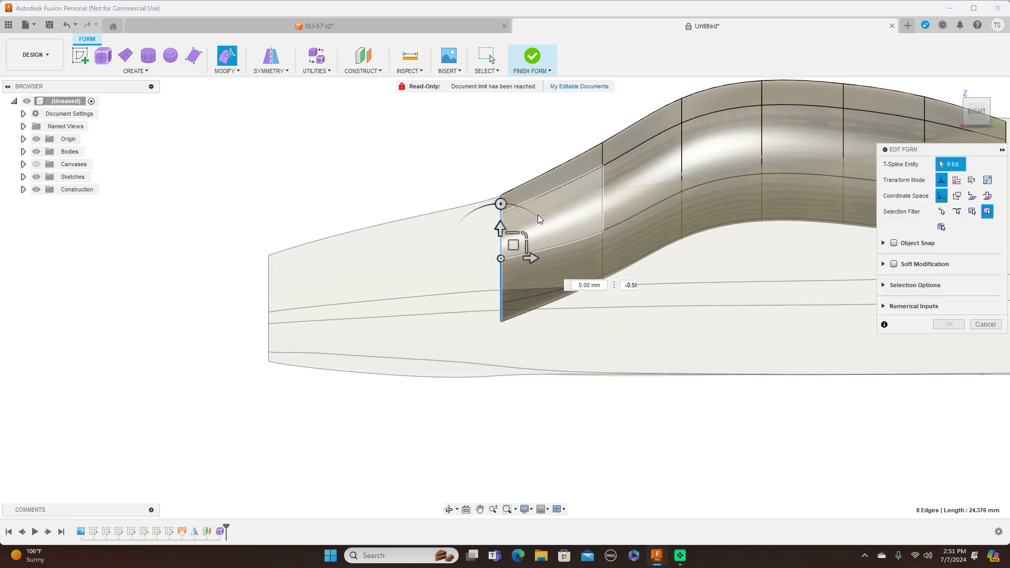
drag(513, 244, 513, 247)
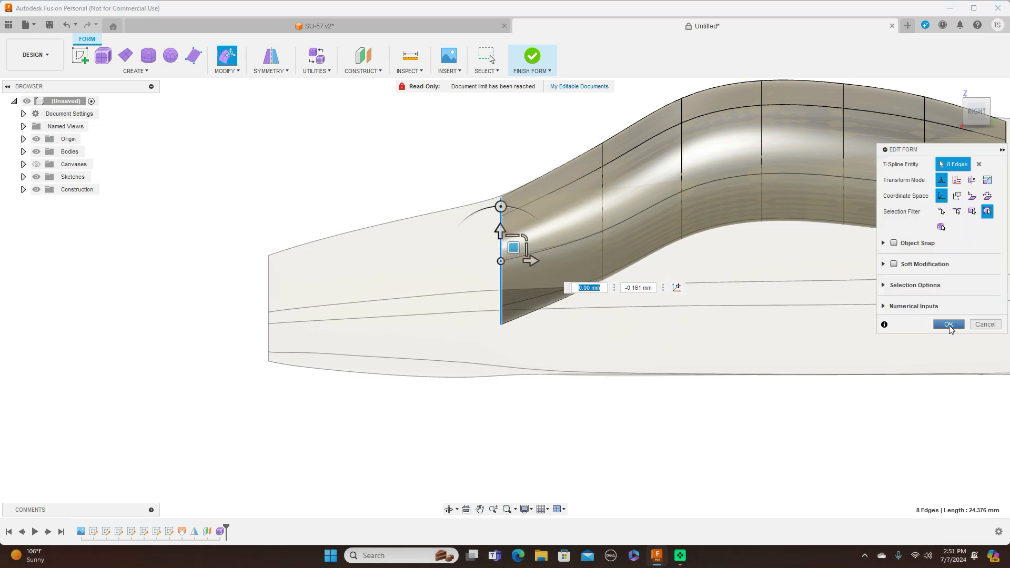
click(949, 325)
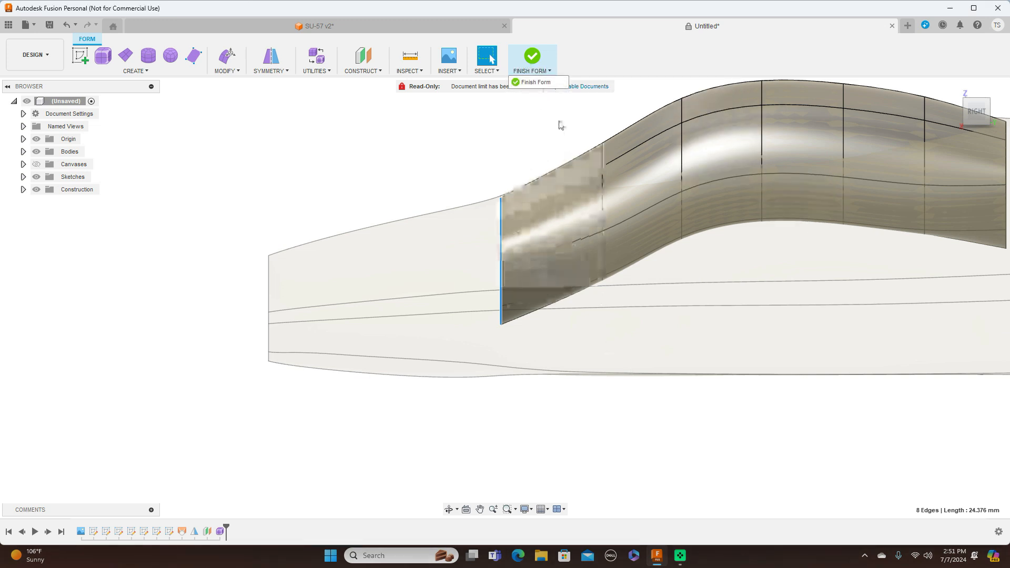
click(540, 84)
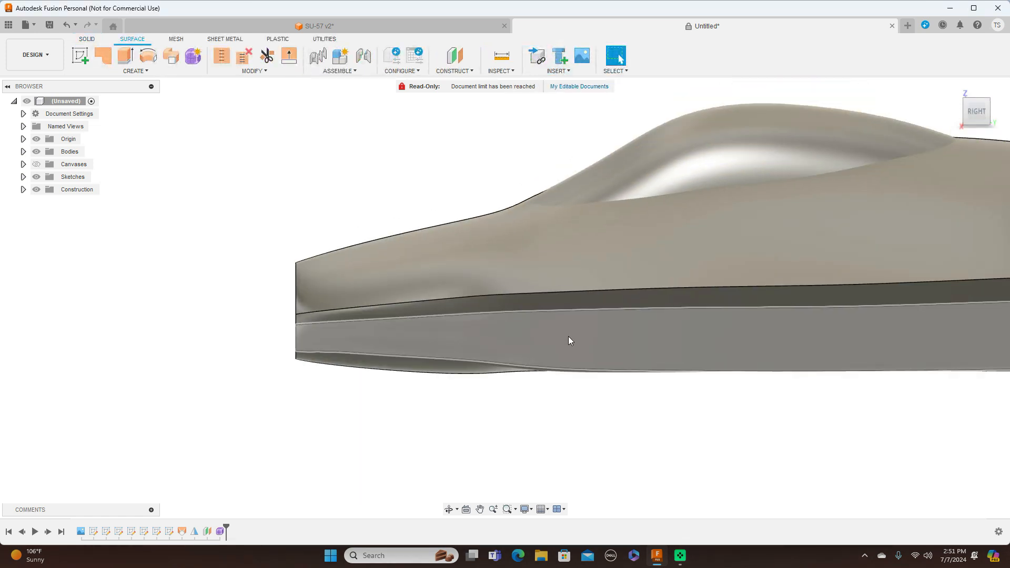
- Check the canopy's blend with the fuselage from the front and right side, and show the reference canvases for comparison
middle_drag(781, 458, 629, 449)
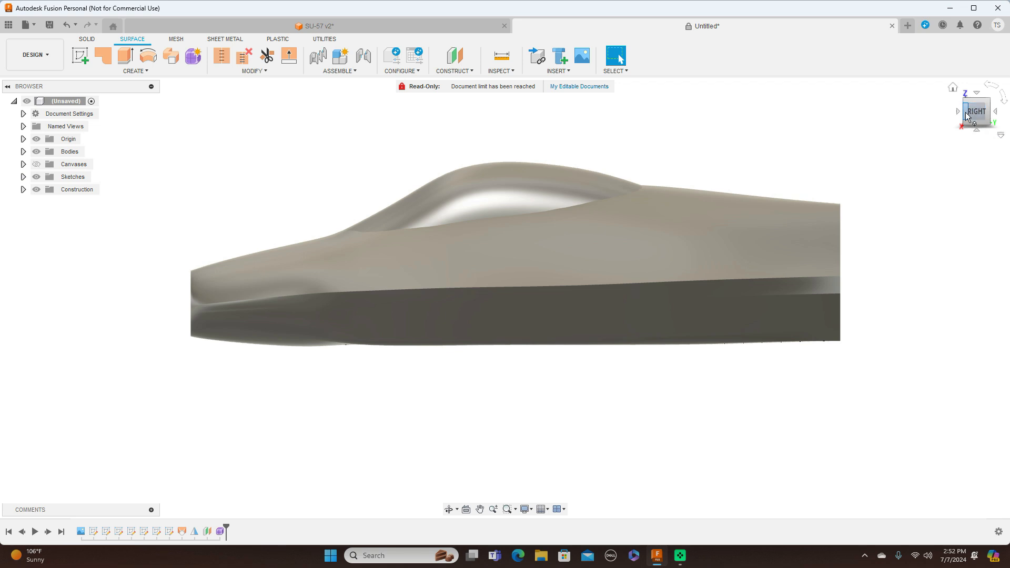
click(994, 112)
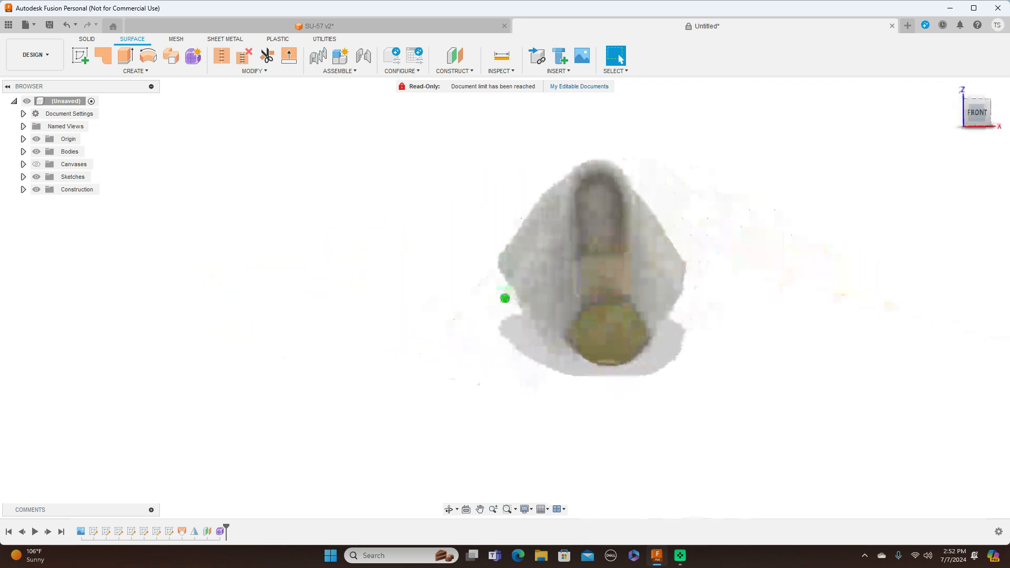
mouse_move(994, 111)
mouse_down()
mouse_move(981, 99)
mouse_move(969, 112)
mouse_move(904, 122)
mouse_move(991, 119)
mouse_move(1000, 102)
mouse_move(974, 109)
mouse_move(1006, 118)
mouse_up()
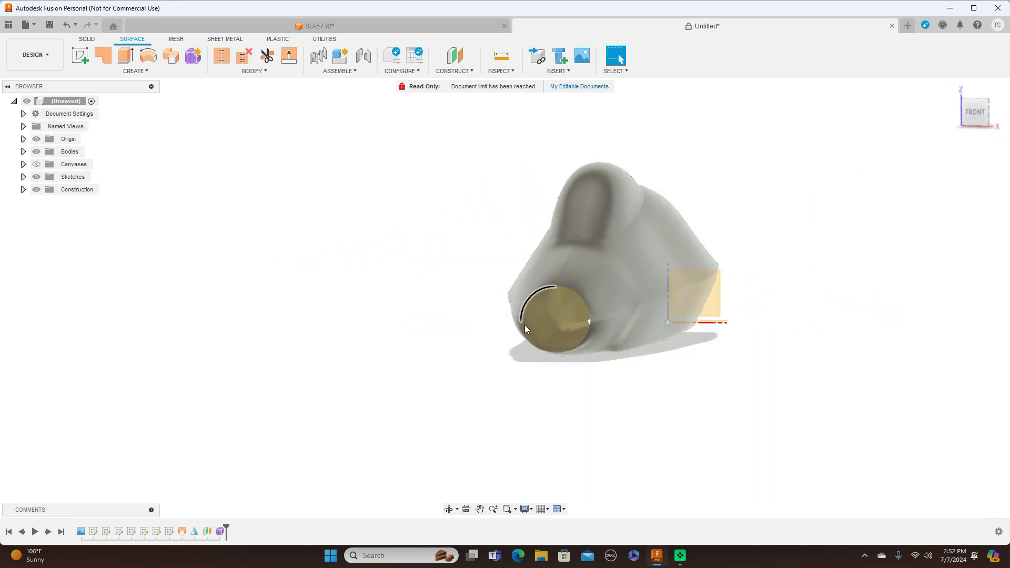
click(982, 119)
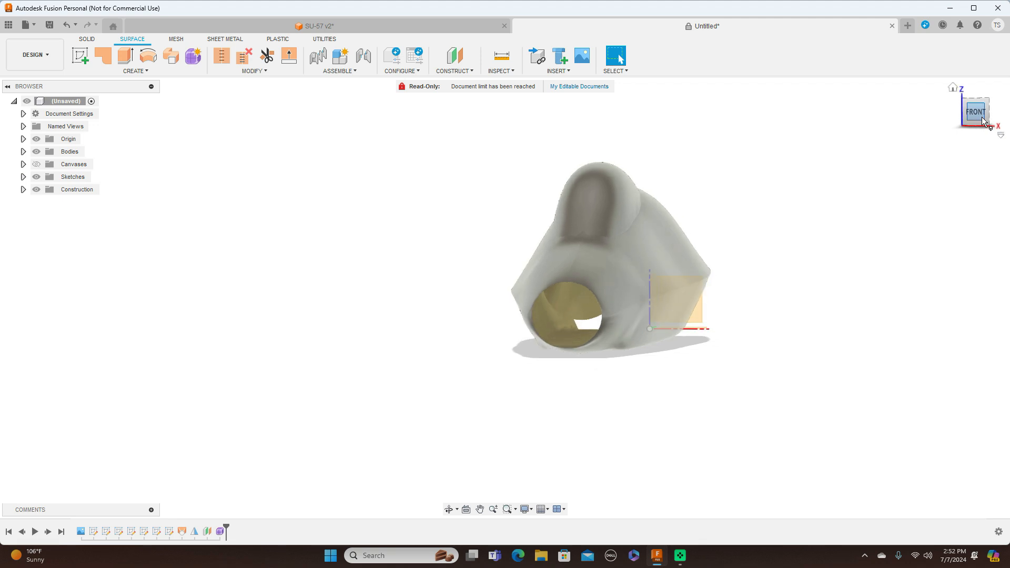
click(996, 112)
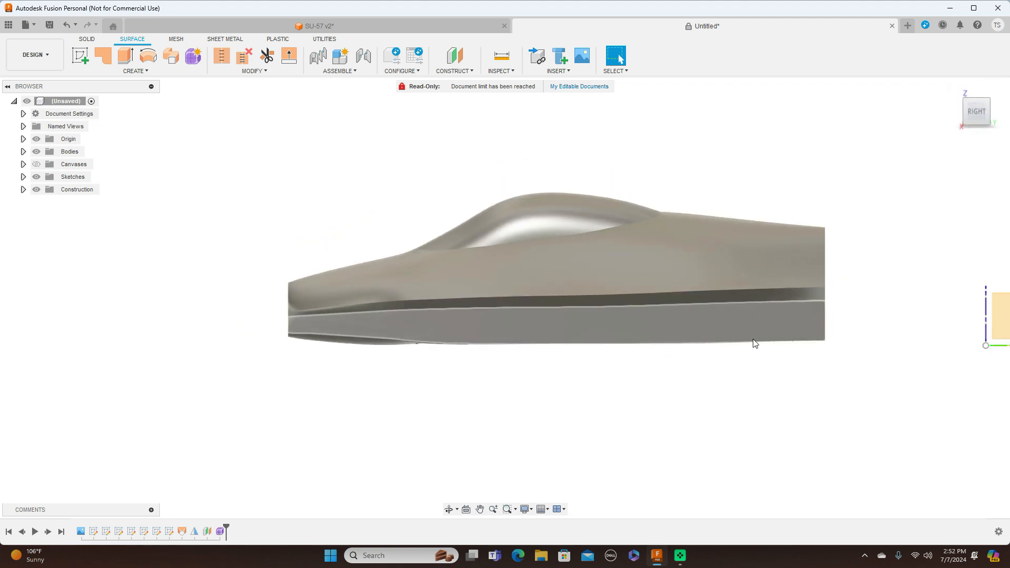
click(37, 164)
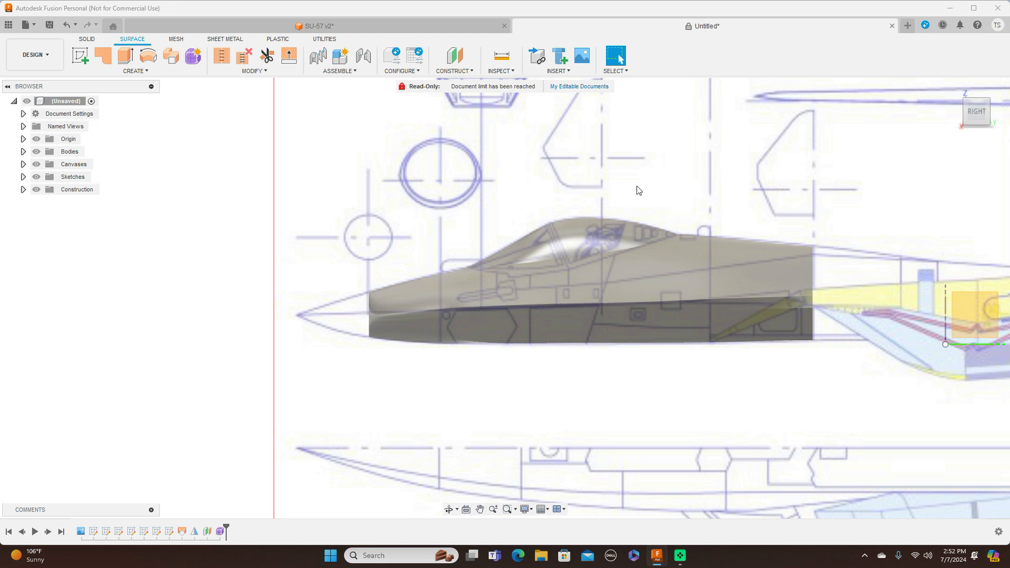
click(958, 112)
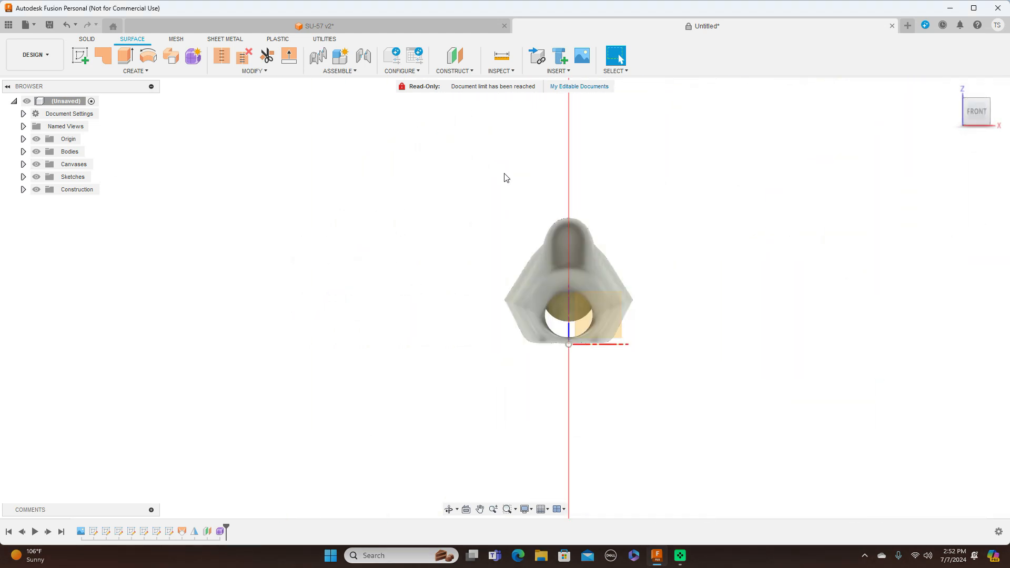
click(87, 40)
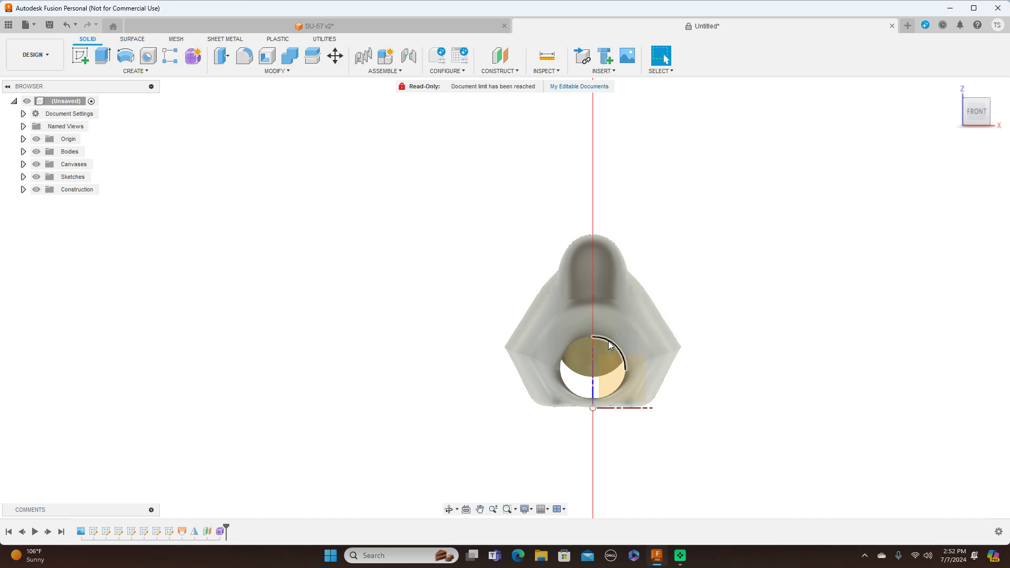
click(82, 54)
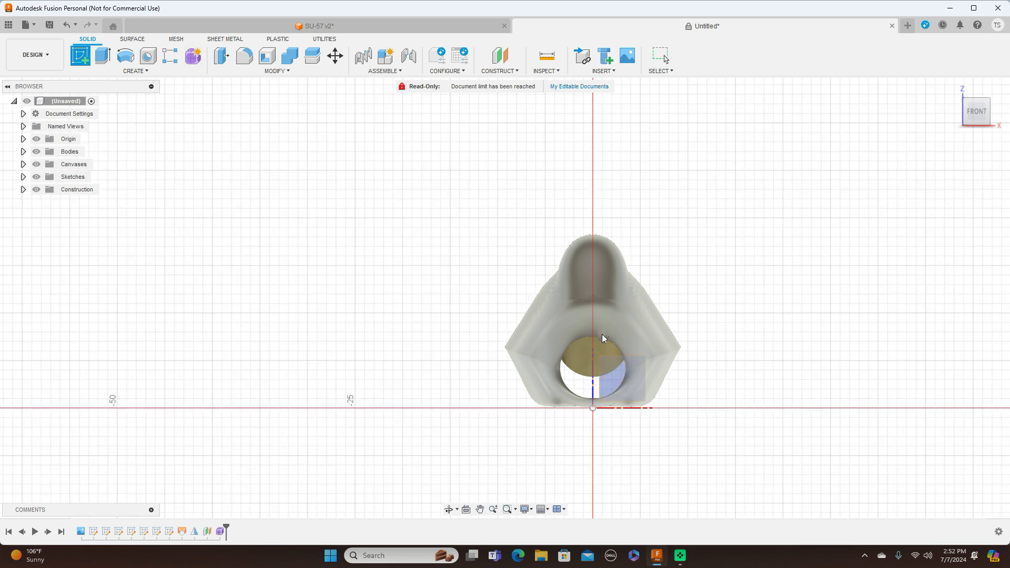
mouse_move(987, 119)
mouse_down()
mouse_move(966, 120)
mouse_move(980, 118)
mouse_up()
click(979, 117)
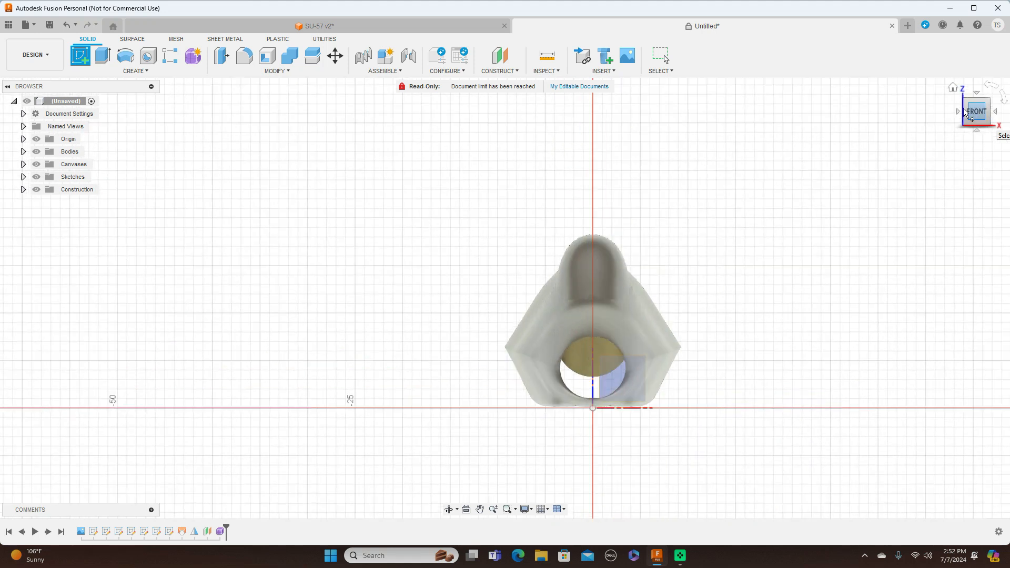
right_click(797, 202)
click(756, 203)
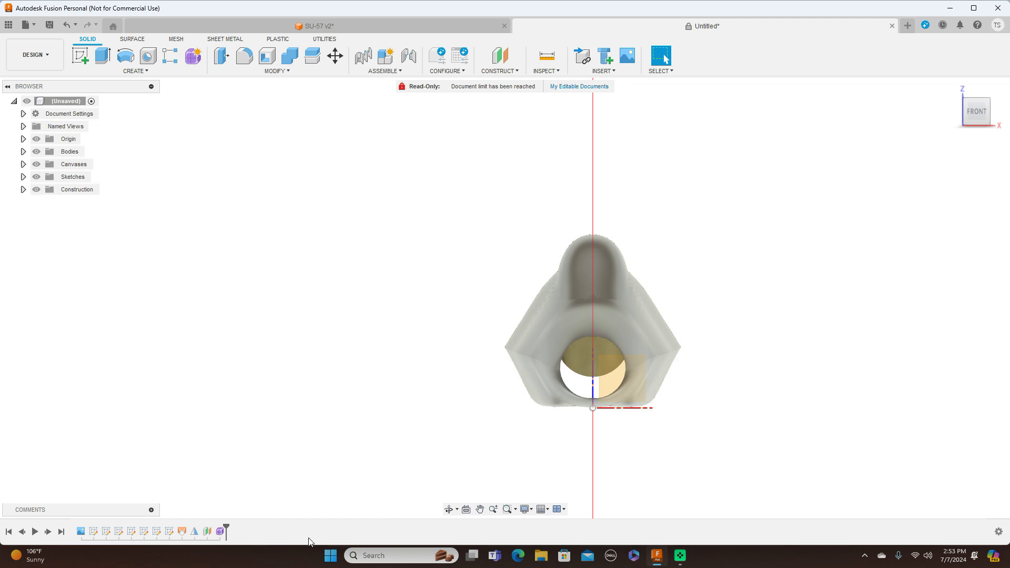
- Edit the fuselage's mirror feature so its operation is Join
click(194, 532)
right_click(194, 533)
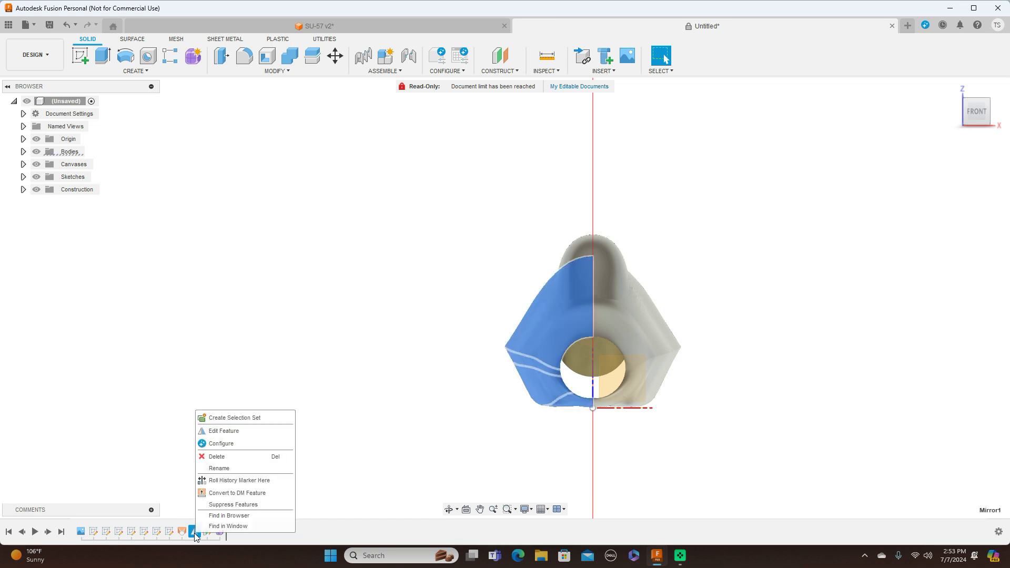
click(243, 432)
click(980, 215)
click(948, 236)
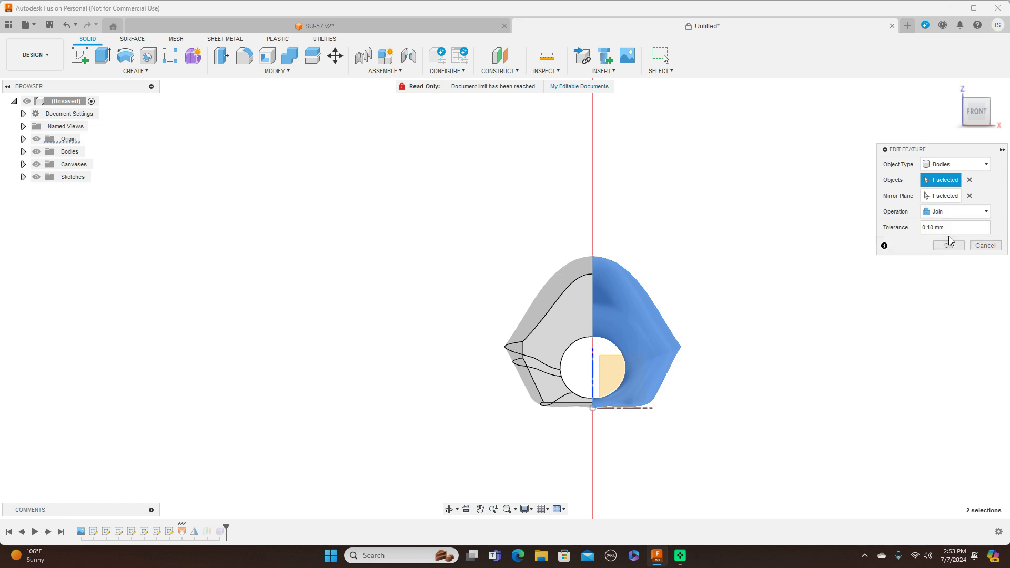
click(950, 245)
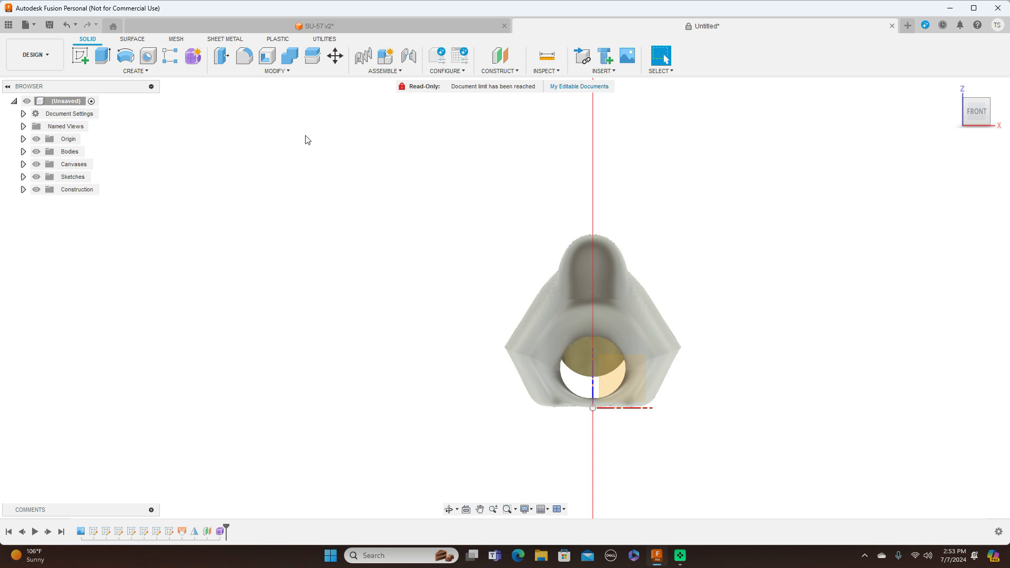
- Close the circular opening at the fuselage's nose end with a surface Patch
click(132, 39)
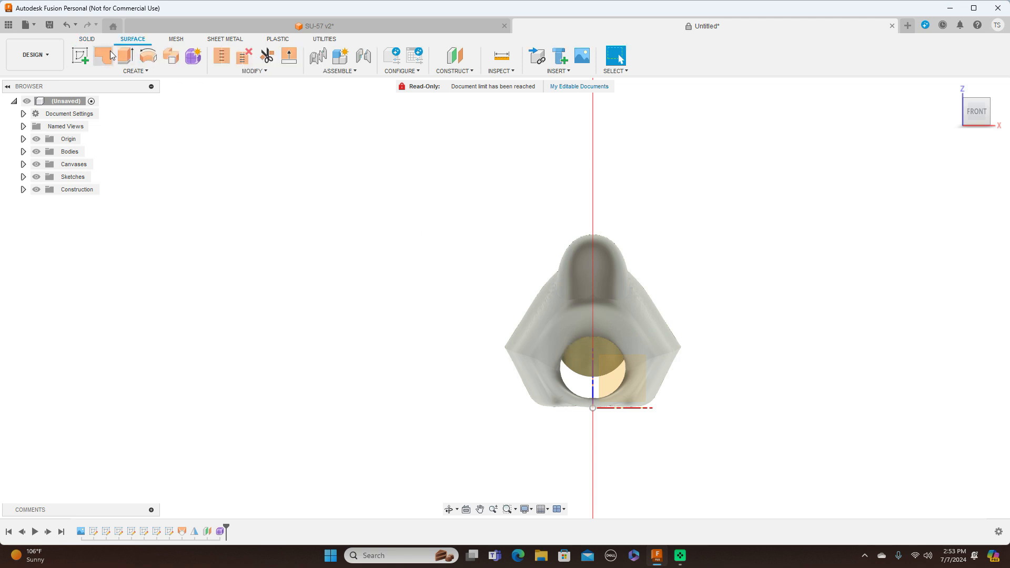
click(129, 57)
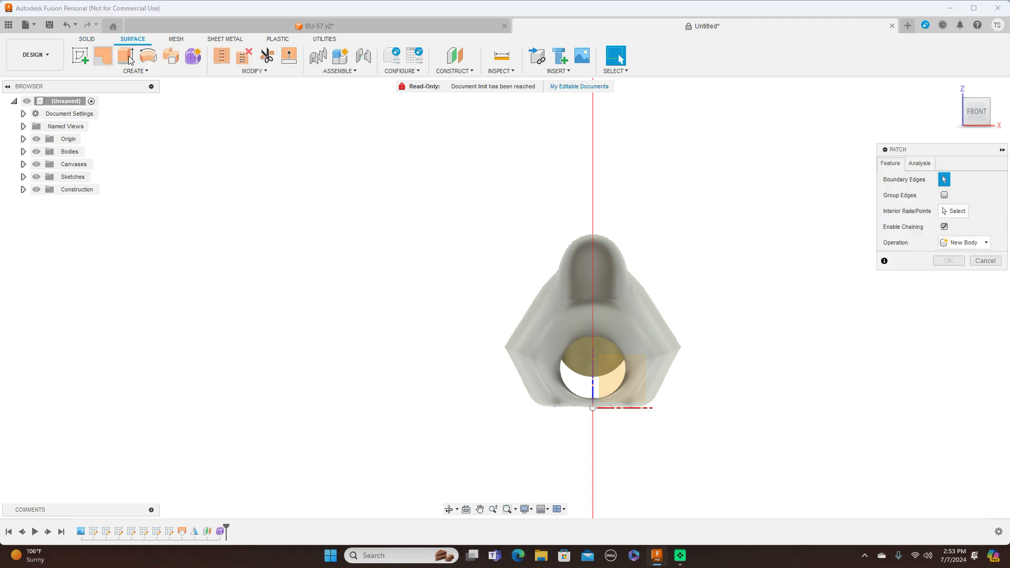
click(612, 345)
click(949, 322)
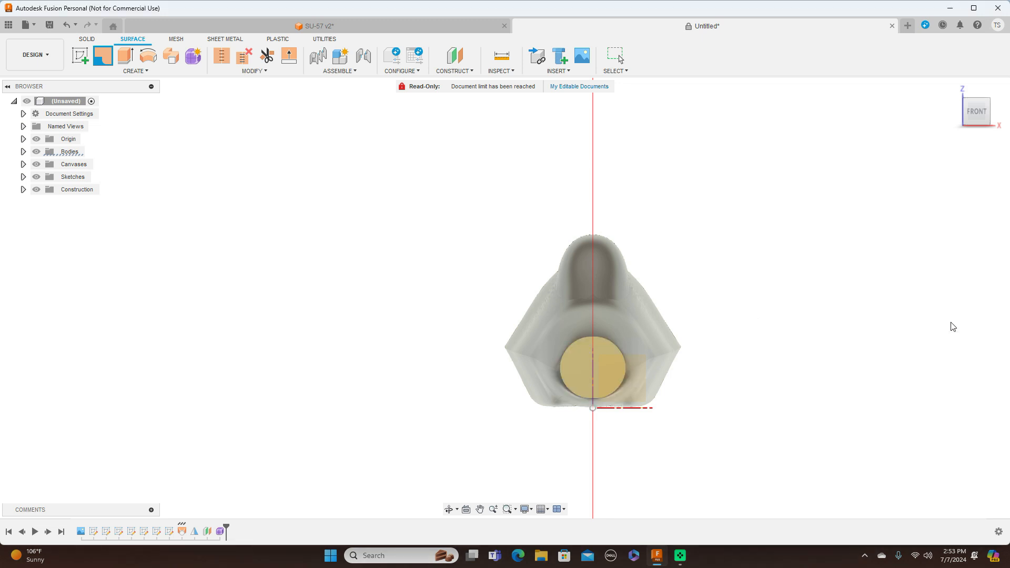
- Create a sketch on the nose patch and project the patch face's outline into it
click(965, 114)
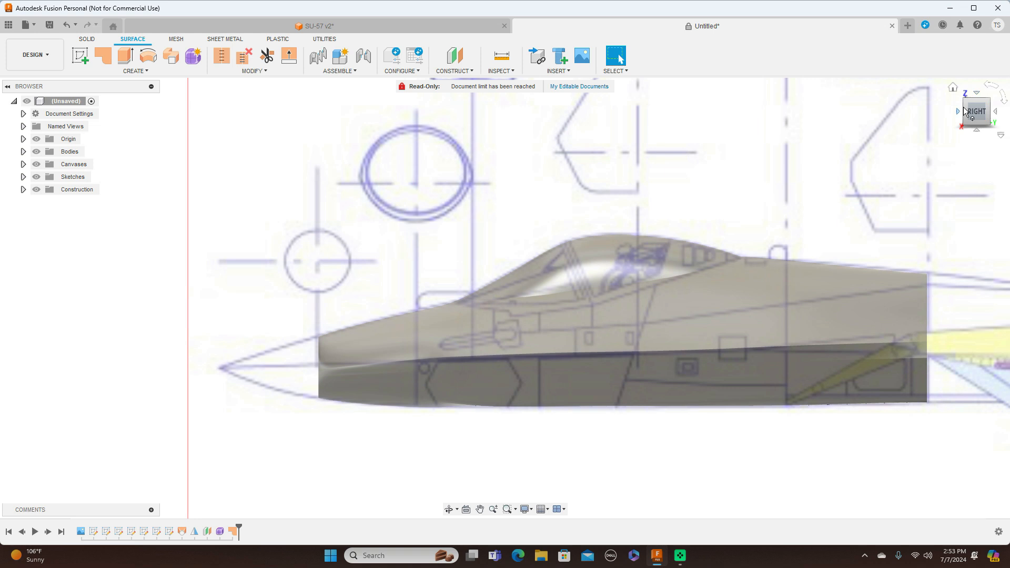
click(965, 112)
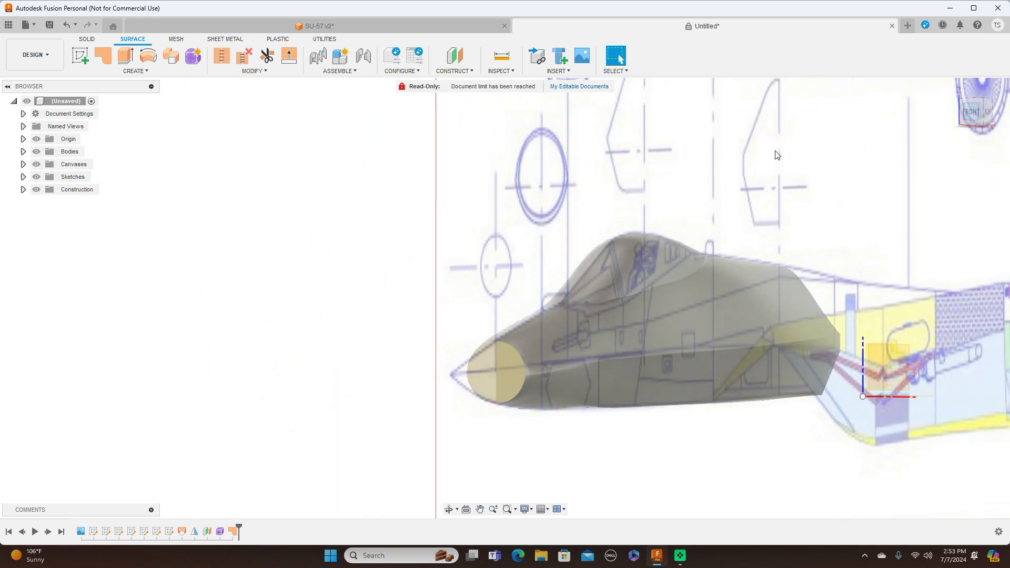
click(88, 40)
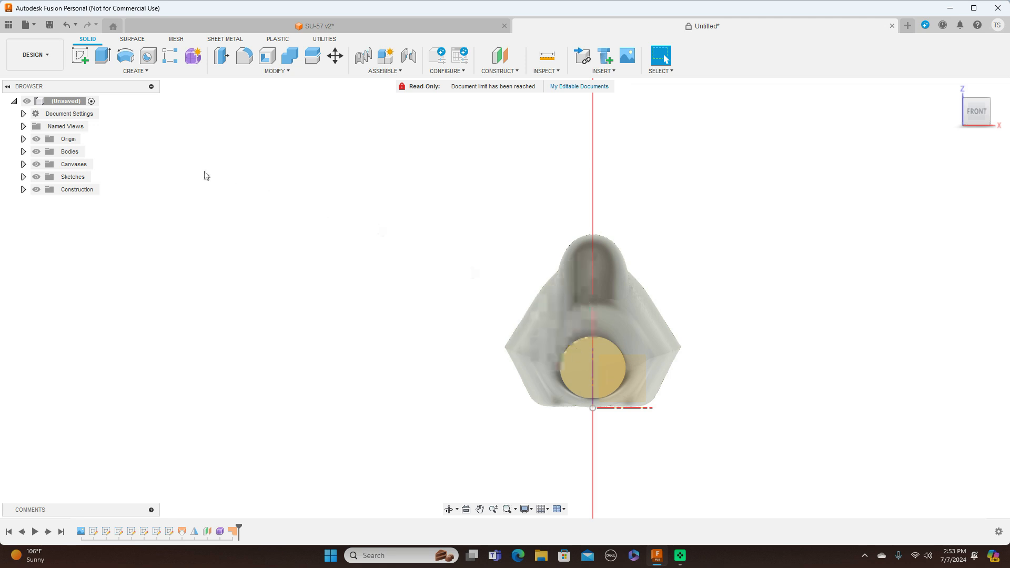
click(80, 55)
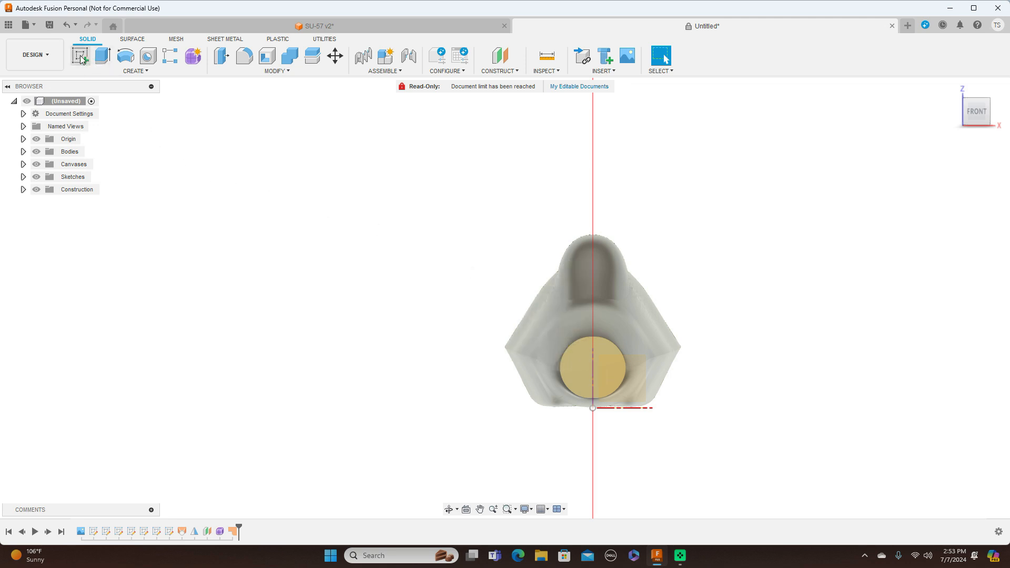
click(601, 370)
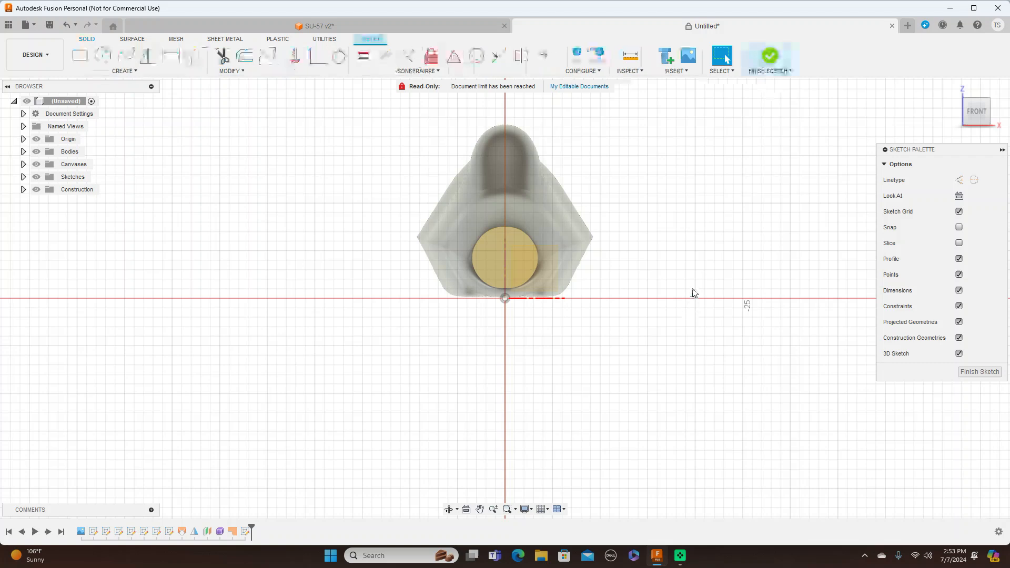
key(p)
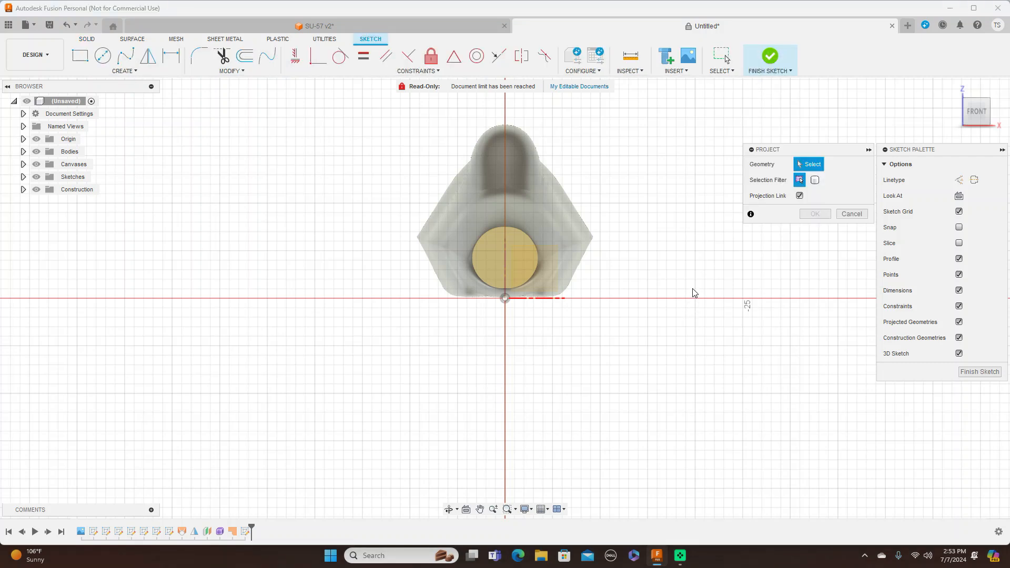
click(519, 234)
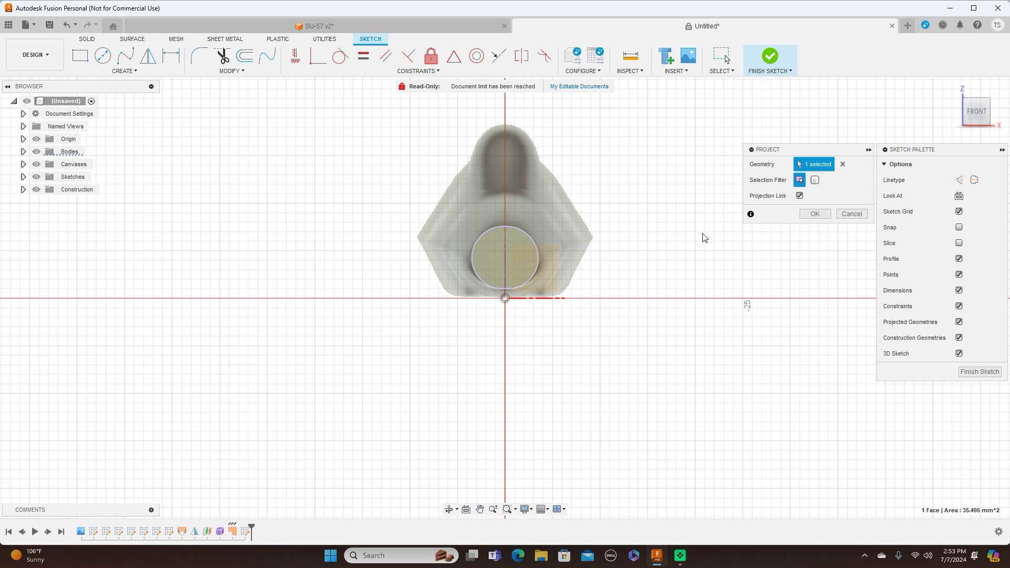
click(815, 214)
- Draw a vertical line across the projected nose circle from its topmost to its lowest point and finish the sketch
scroll(609, 239, up, 4)
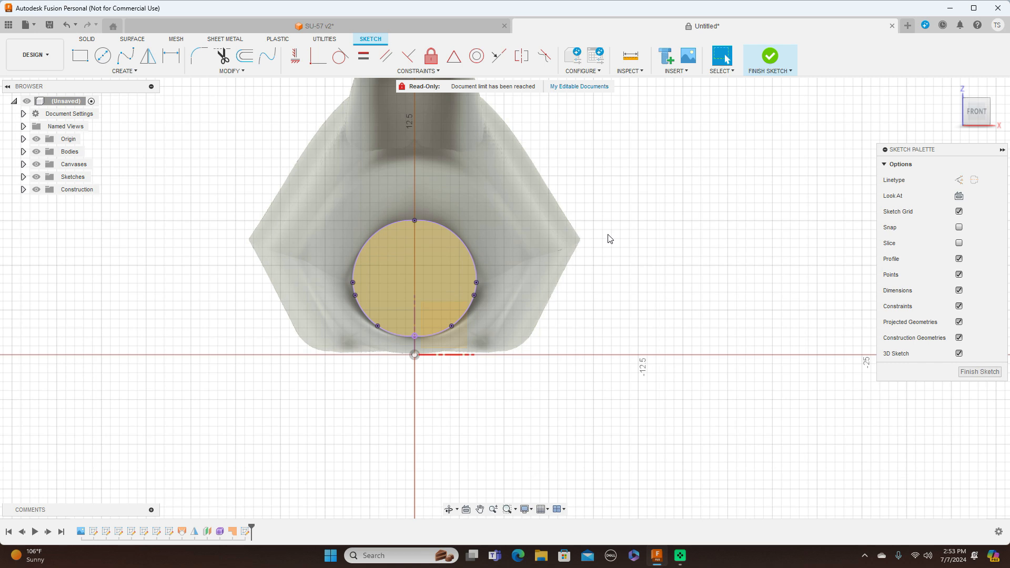
key(l)
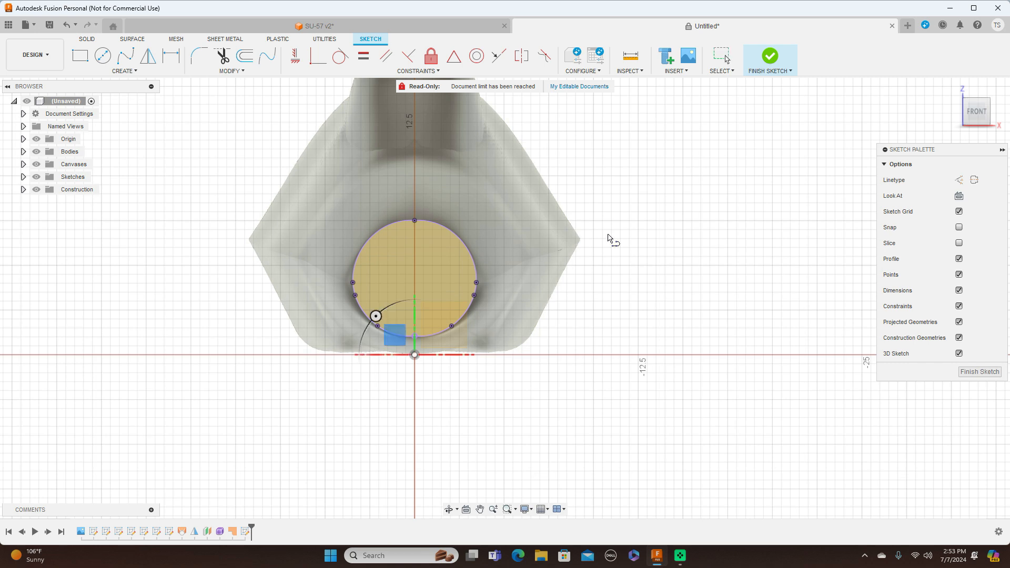
click(415, 221)
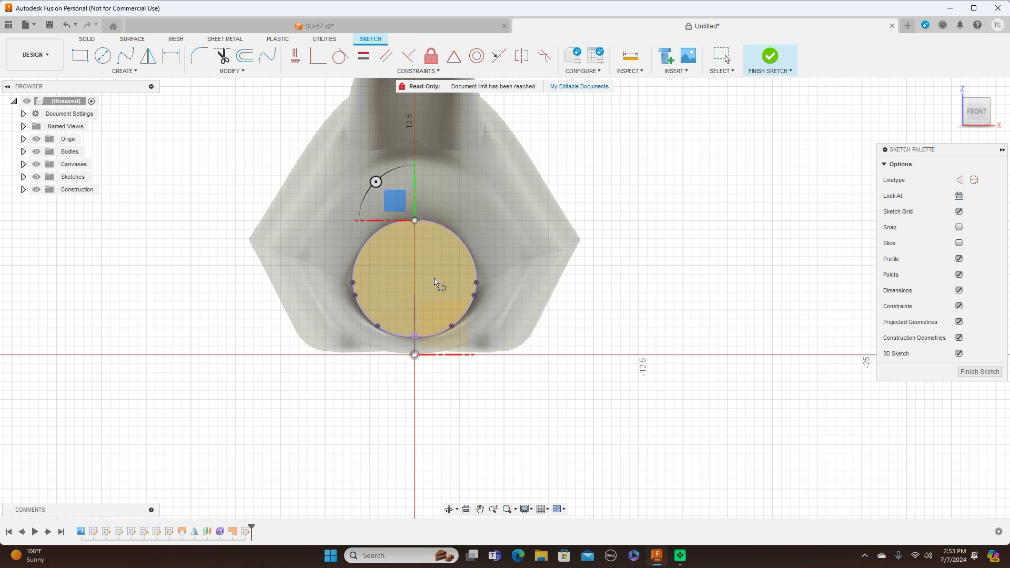
click(414, 337)
right_click(415, 339)
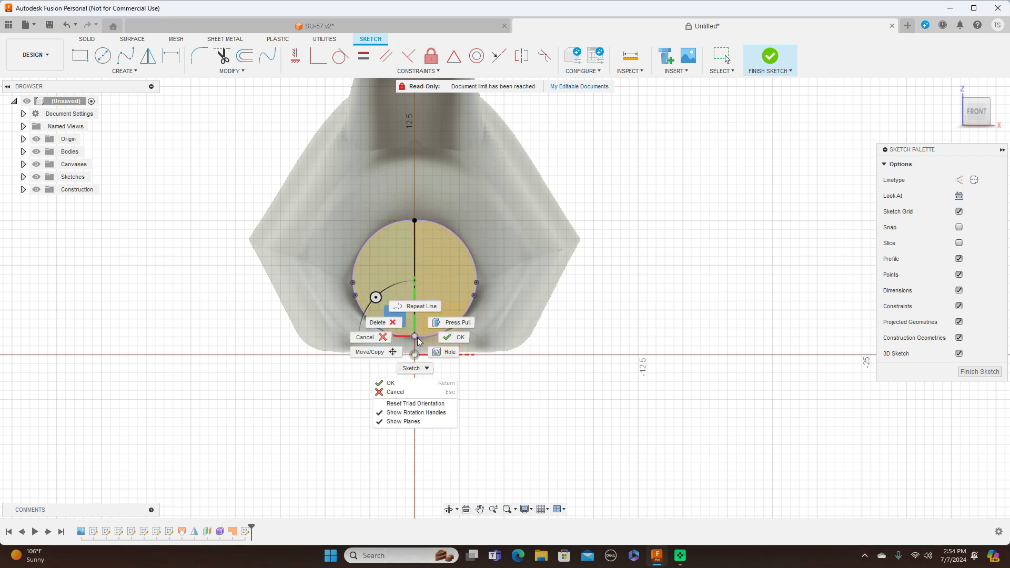
click(451, 348)
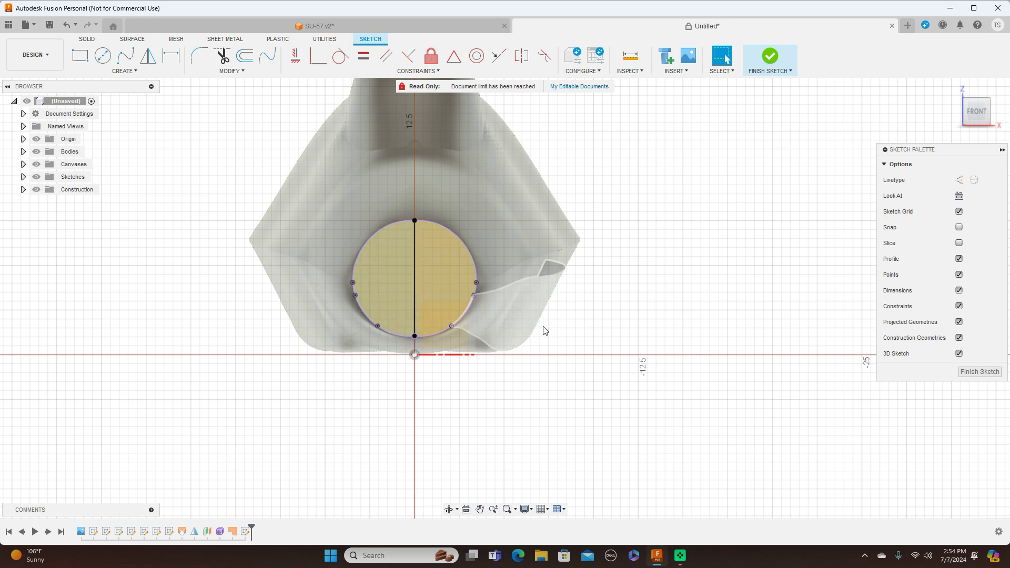
scroll(858, 266, down, 3)
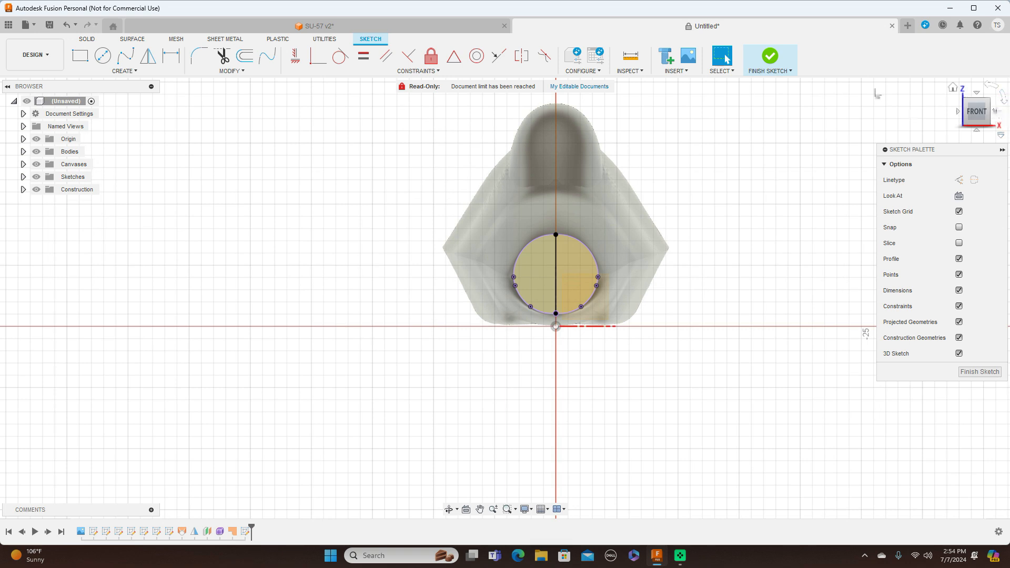
click(976, 372)
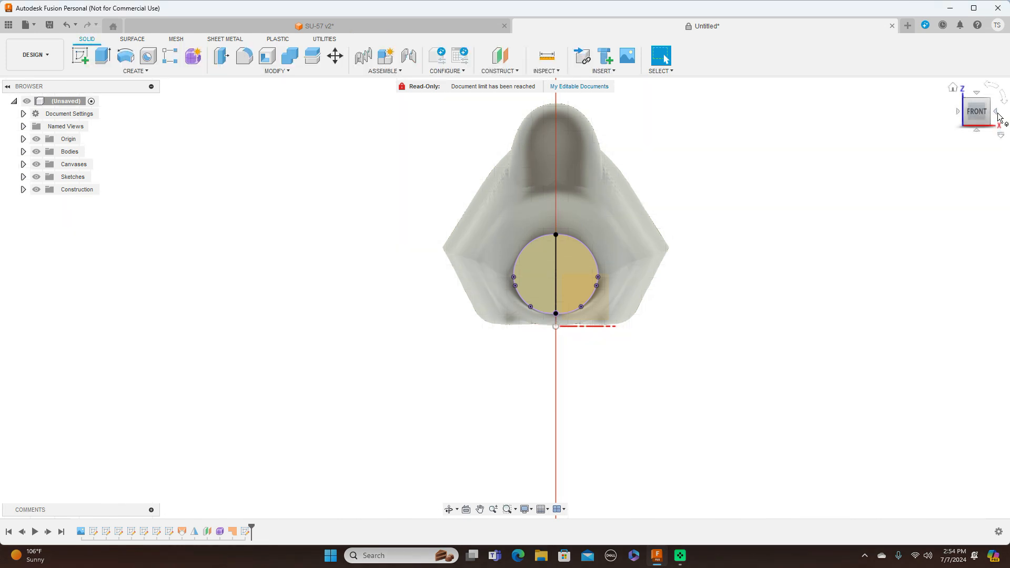
- Start a new sketch on the YZ origin plane, aligned with the side-view canvas
click(998, 114)
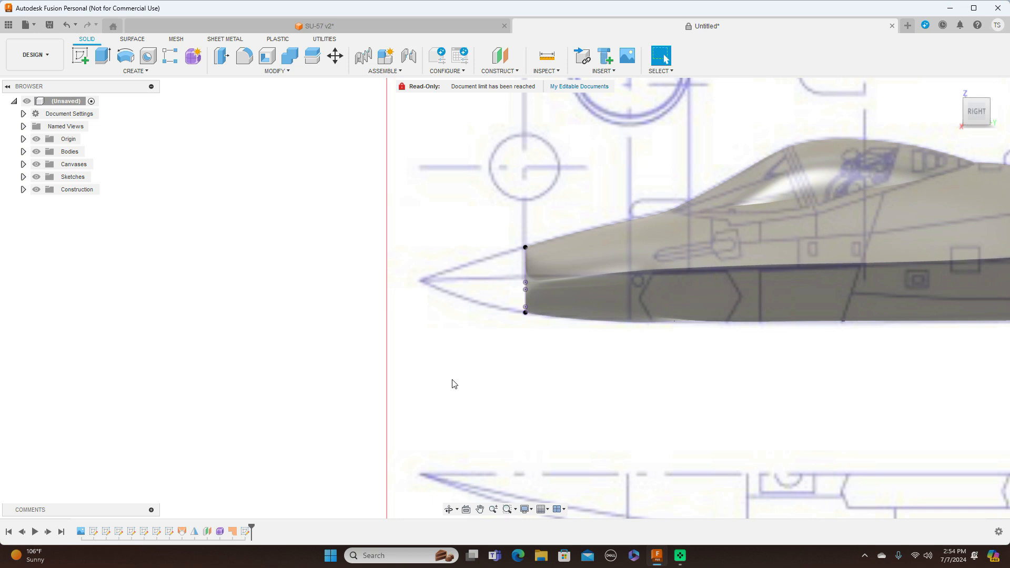
scroll(454, 383, down, 2)
middle_drag(704, 417, 521, 415)
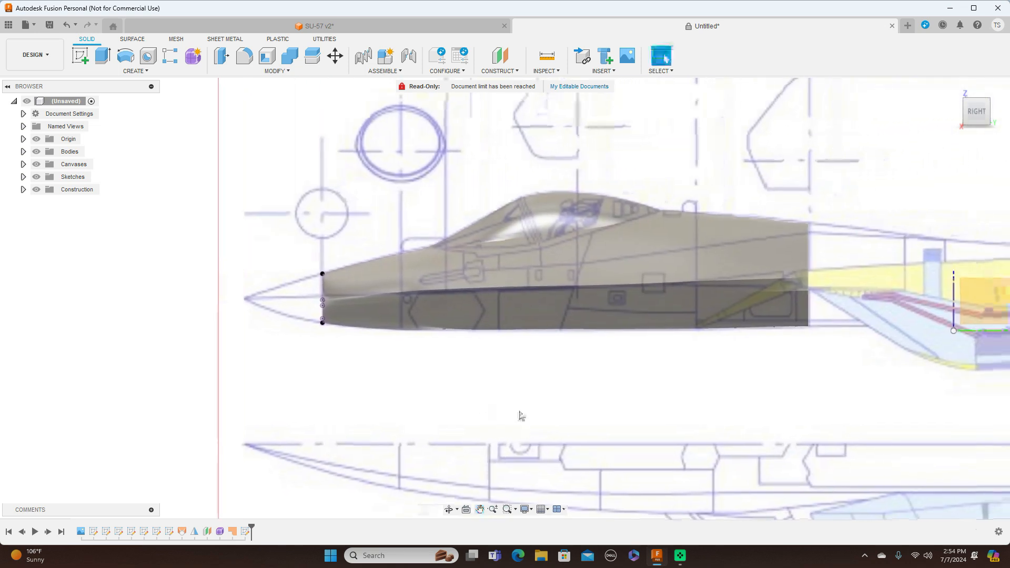
scroll(521, 415, down, 1)
click(81, 55)
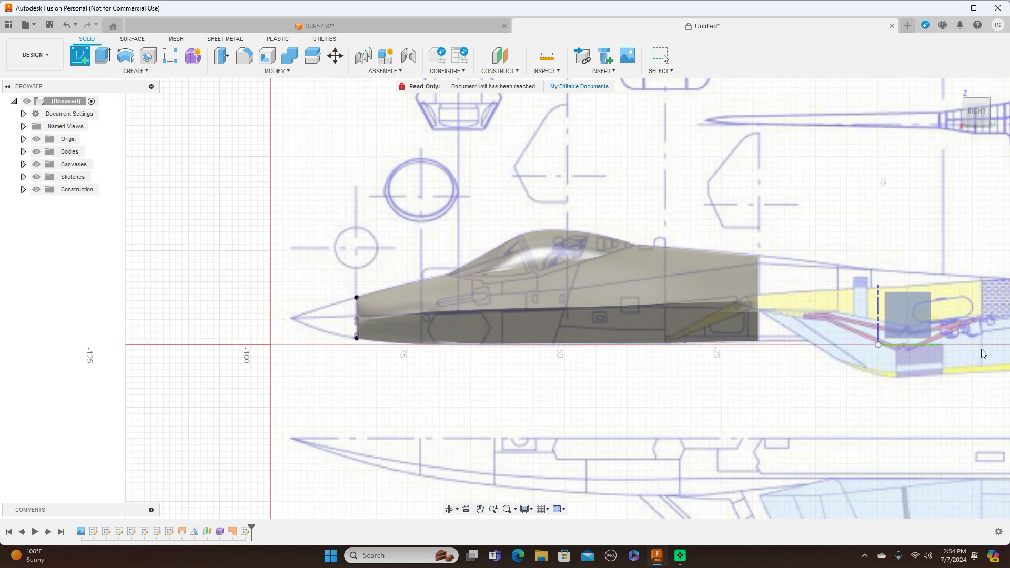
click(921, 305)
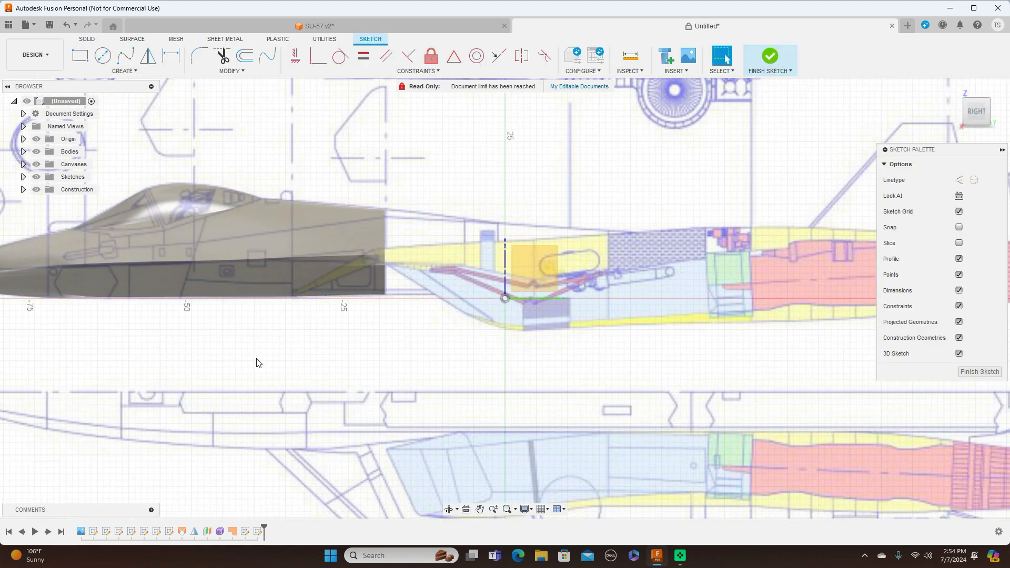
- Project the nose circle's vertical dividing line into the side-view sketch
middle_drag(259, 356, 667, 342)
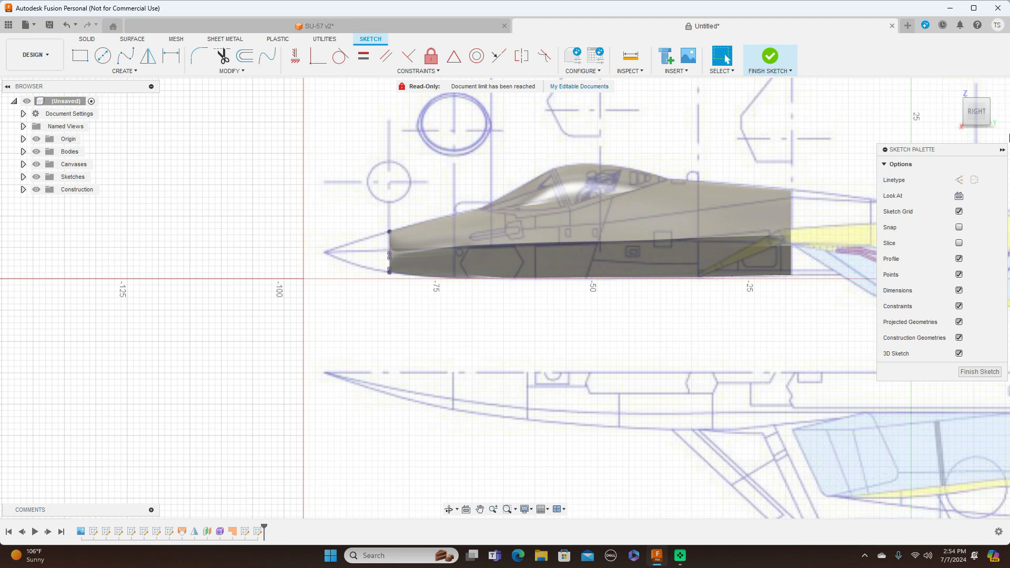
drag(967, 112, 984, 111)
scroll(518, 381, up, 2)
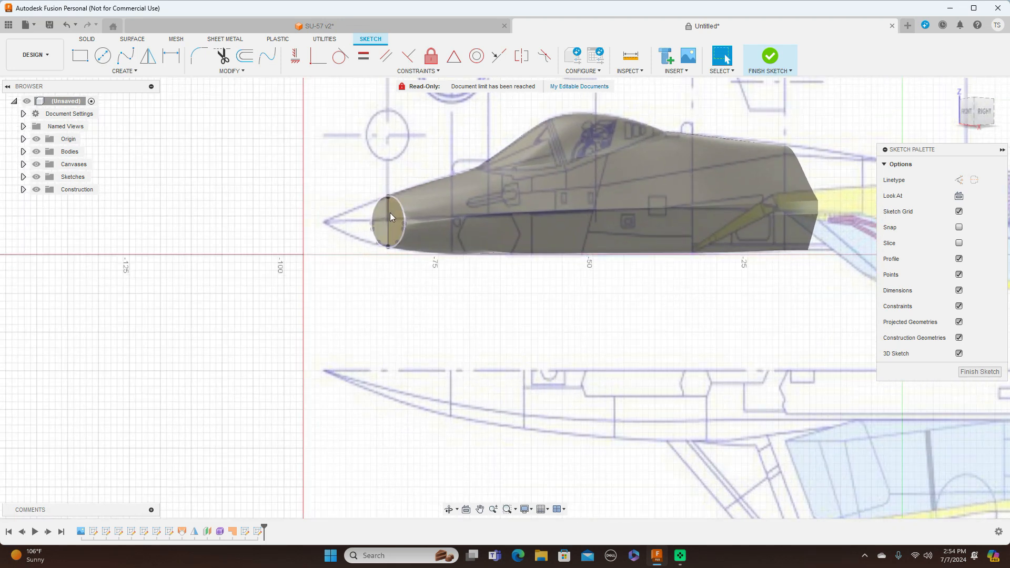
key(p)
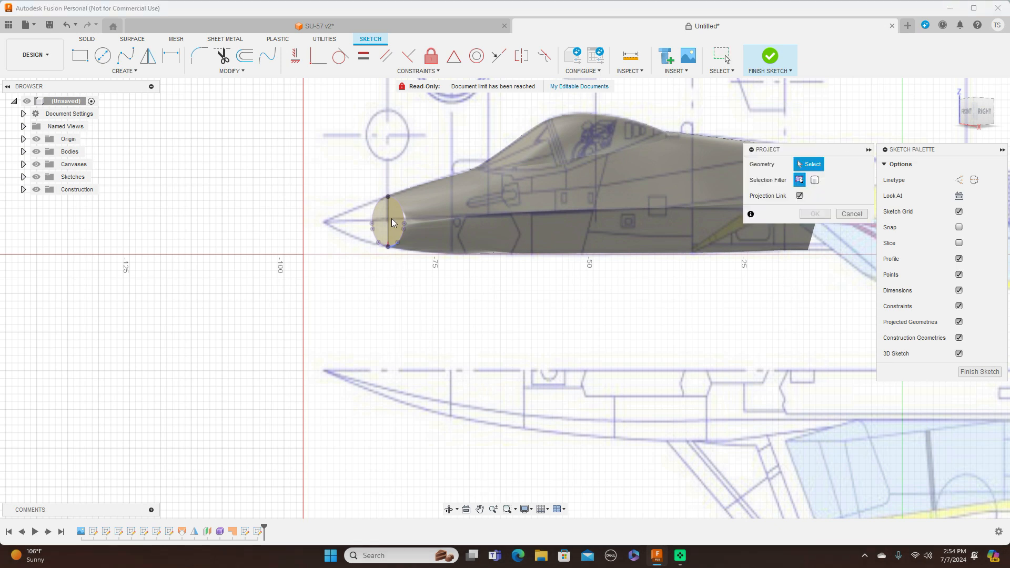
click(388, 210)
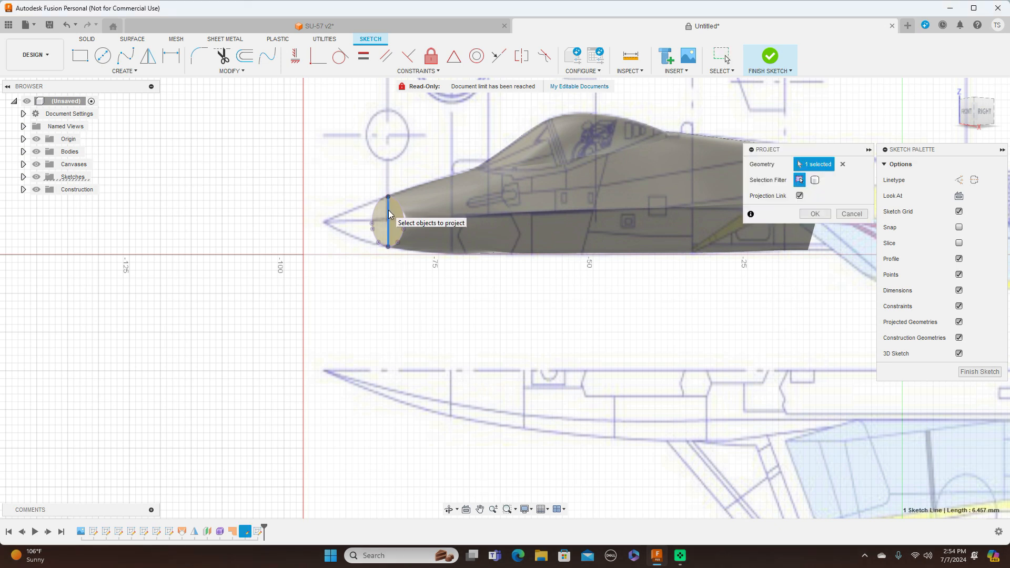
click(810, 215)
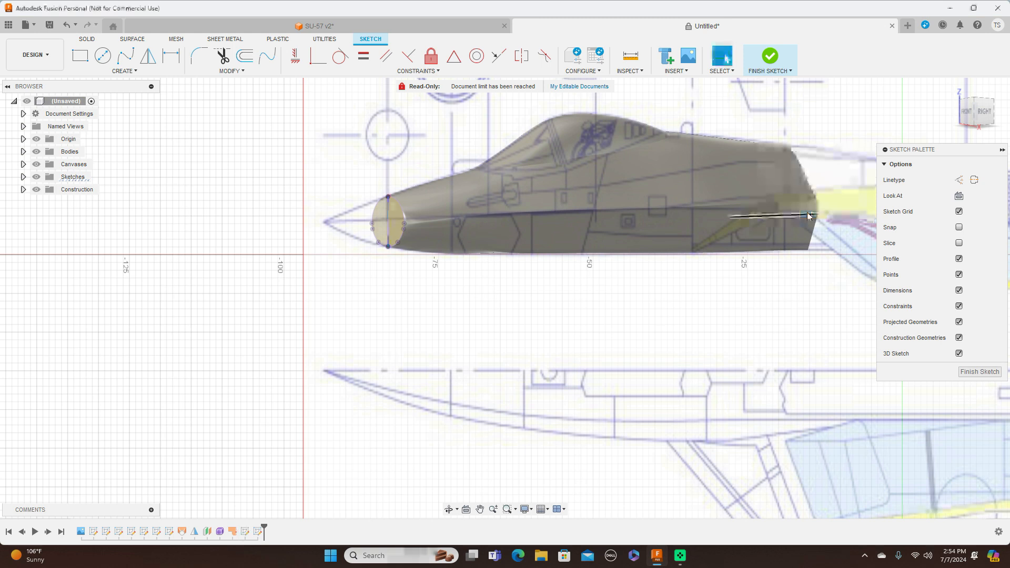
- Trace the nose cone's upper edge with a three-point fit point spline from the projected line's upper end to the canvas nose tip
click(979, 118)
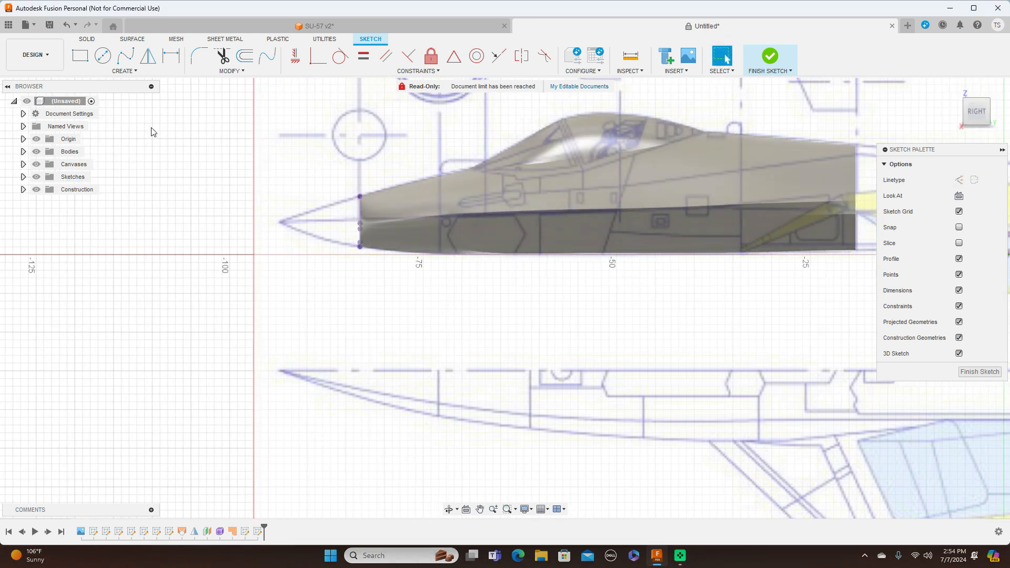
scroll(293, 280, up, 2)
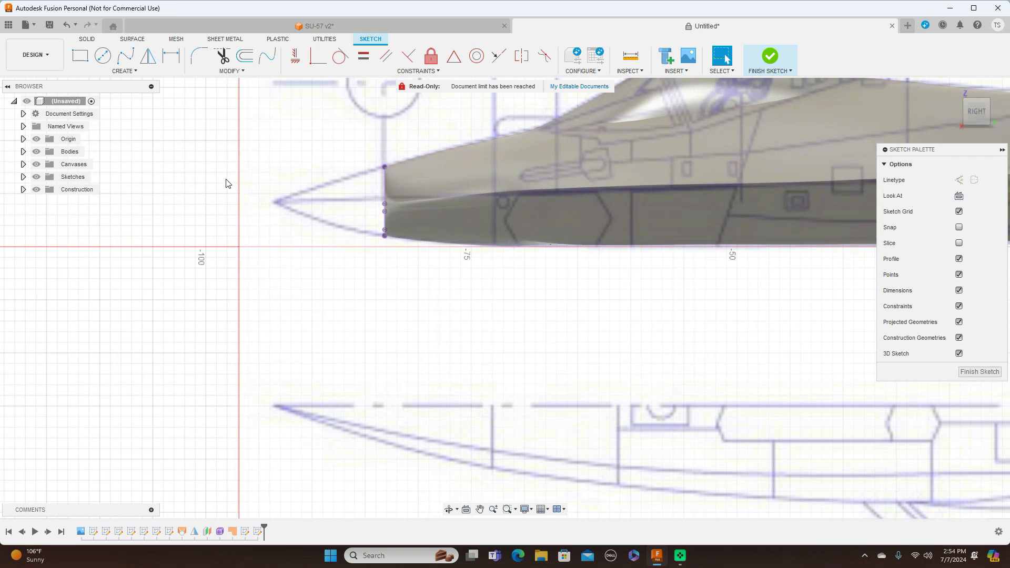
click(125, 55)
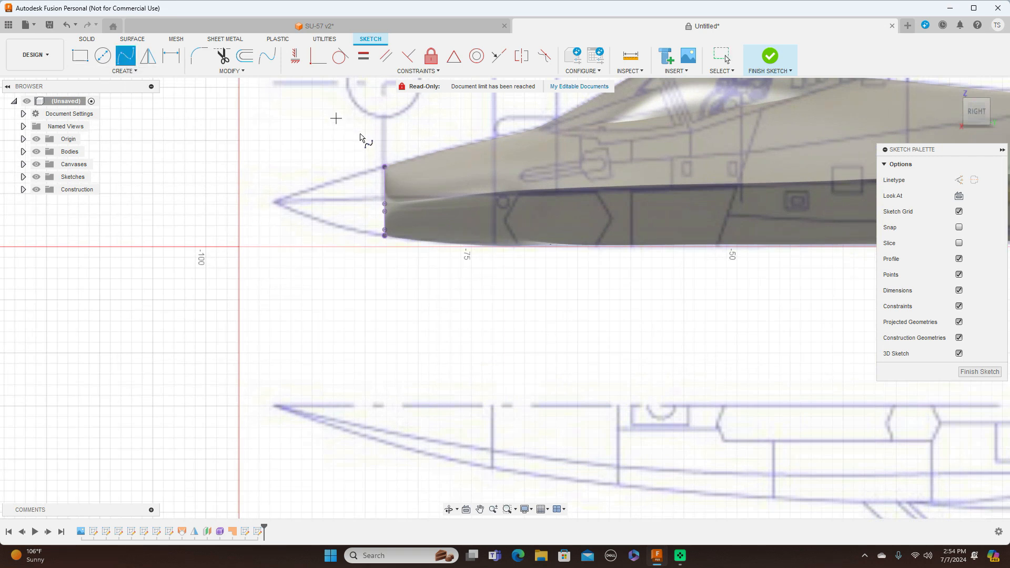
click(384, 167)
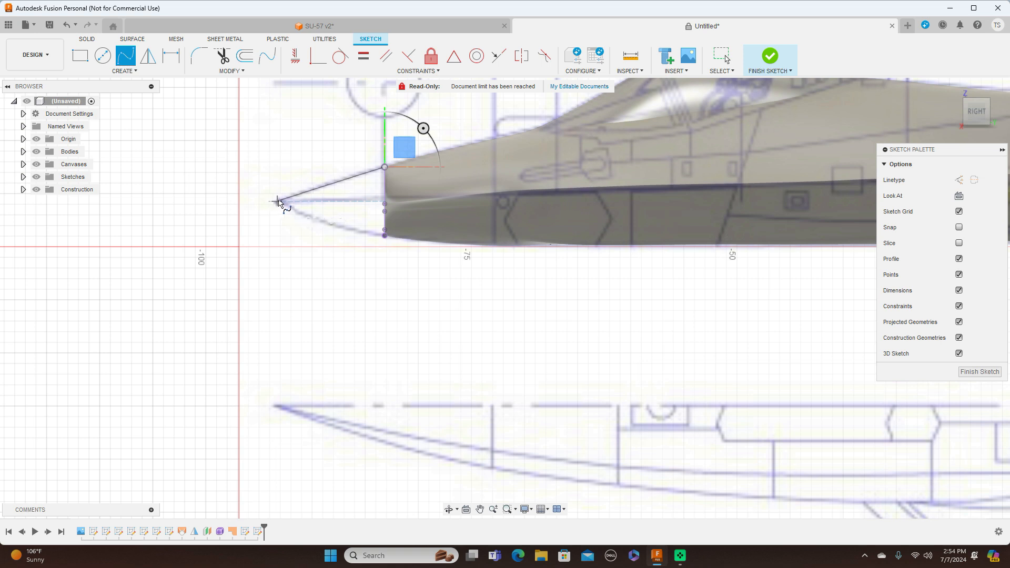
click(332, 183)
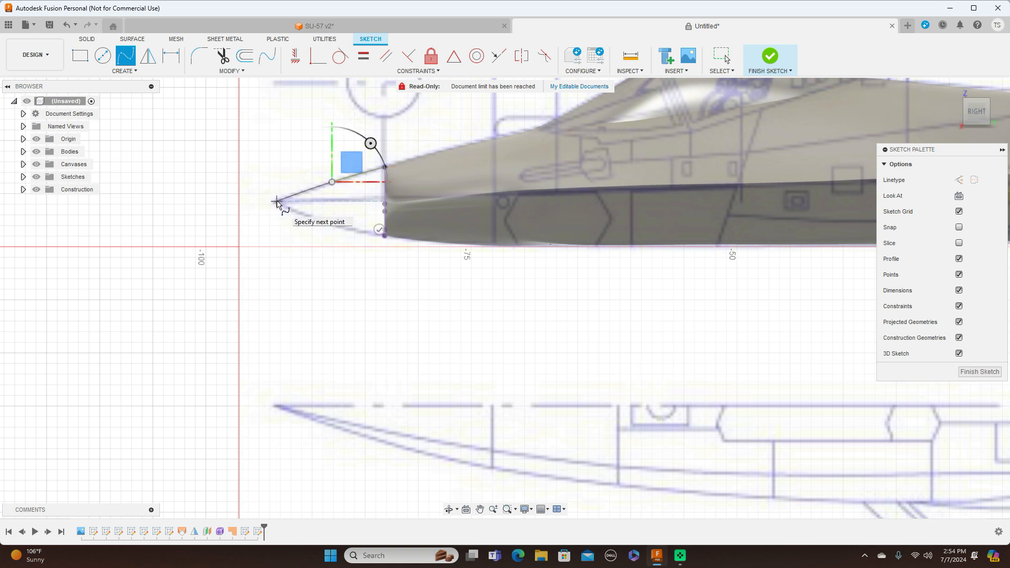
click(274, 202)
right_click(274, 202)
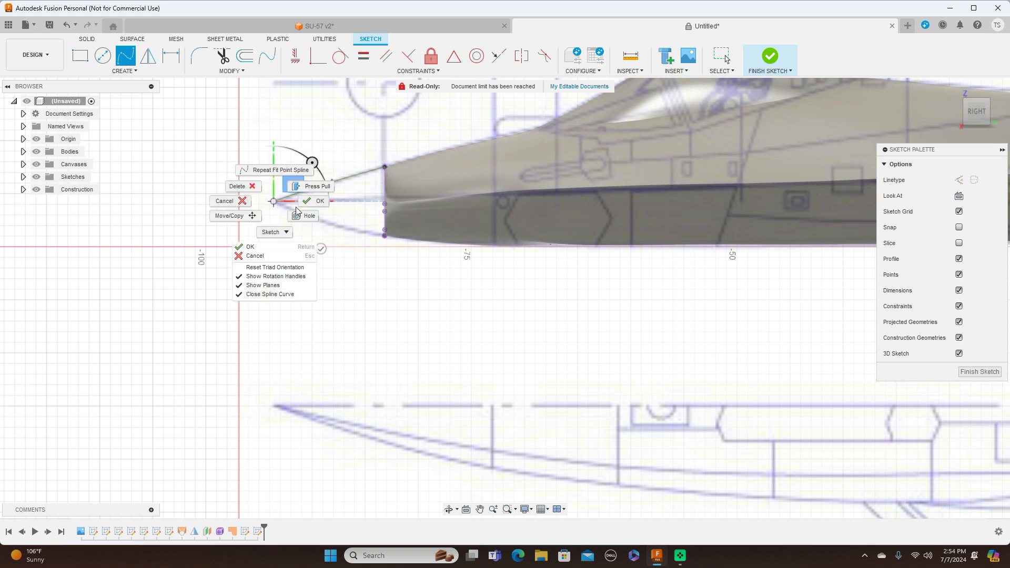
click(311, 205)
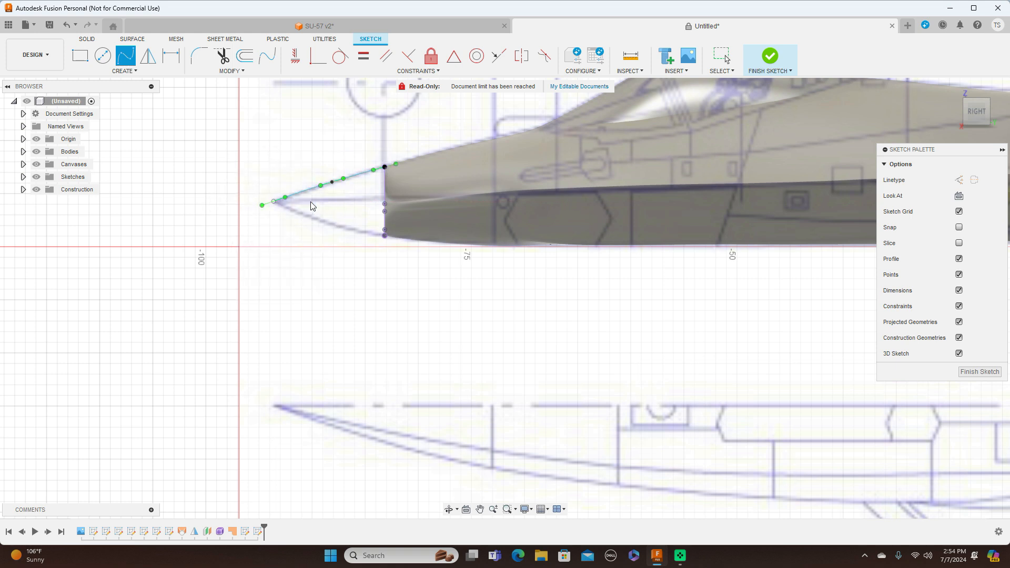
- Trace the nose cone's lower edge with a three-point fit point spline from the tip to the projected line's lower end, and finish the sketch
click(128, 58)
click(274, 202)
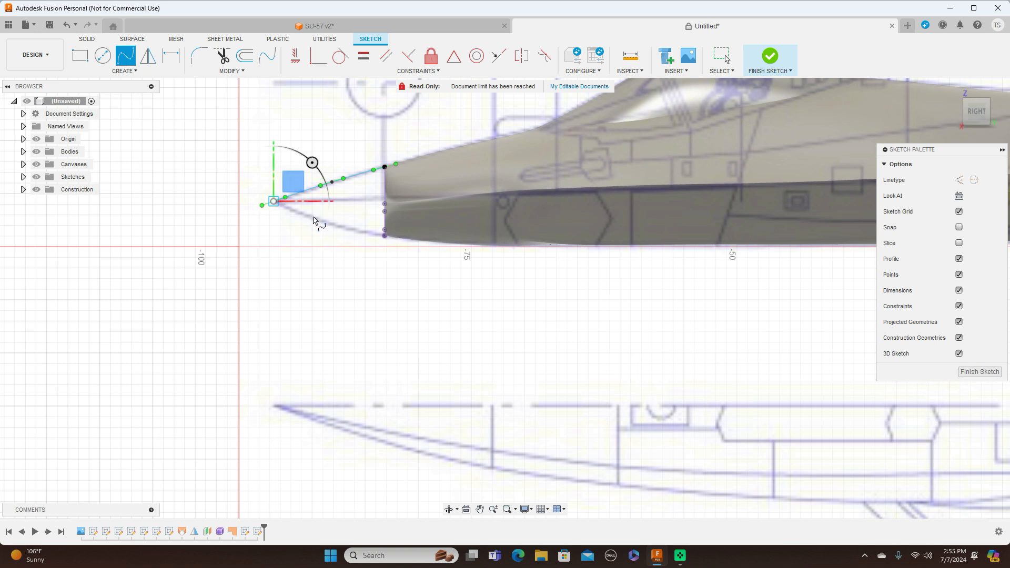
click(320, 221)
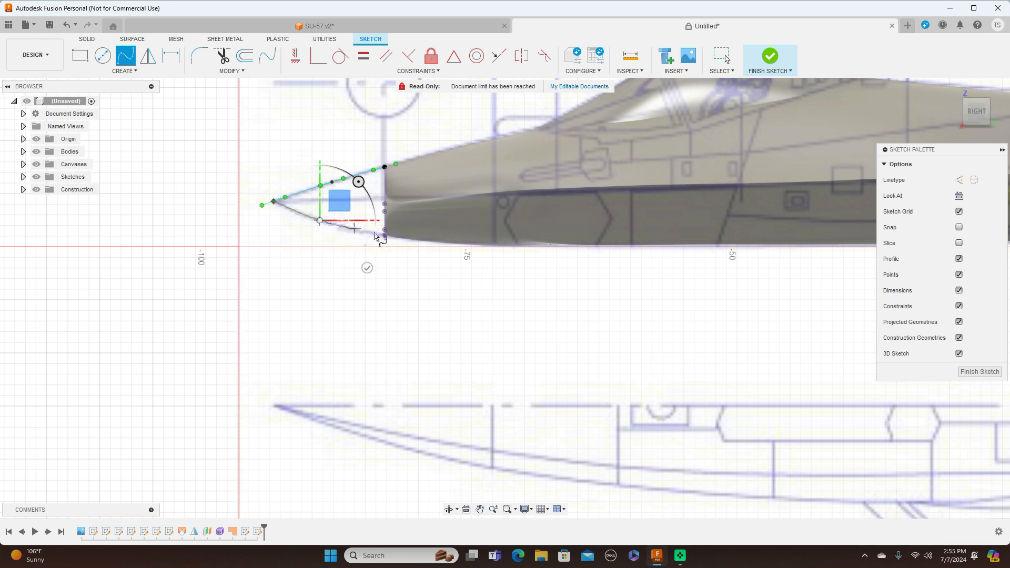
click(385, 235)
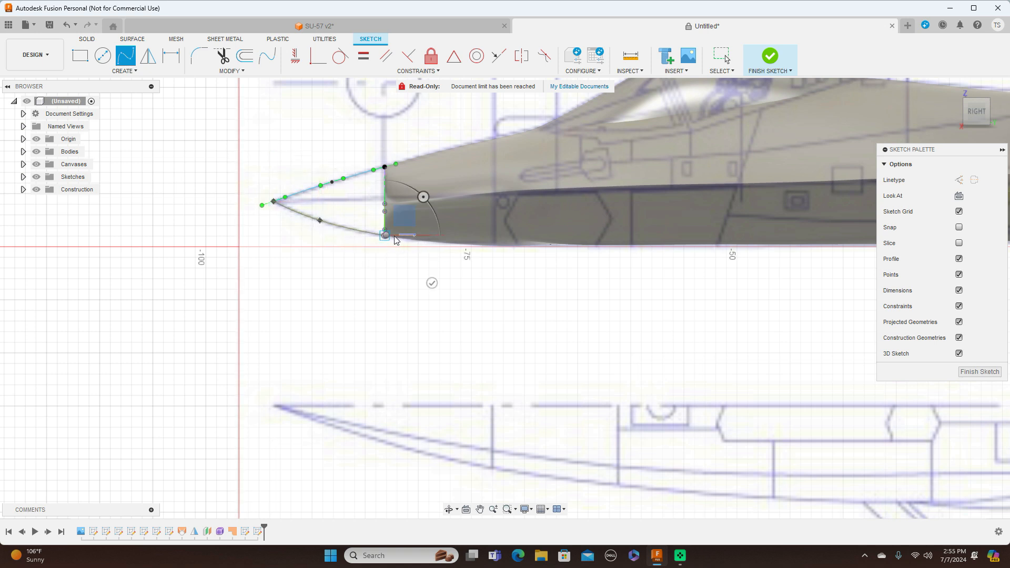
right_click(388, 237)
click(420, 239)
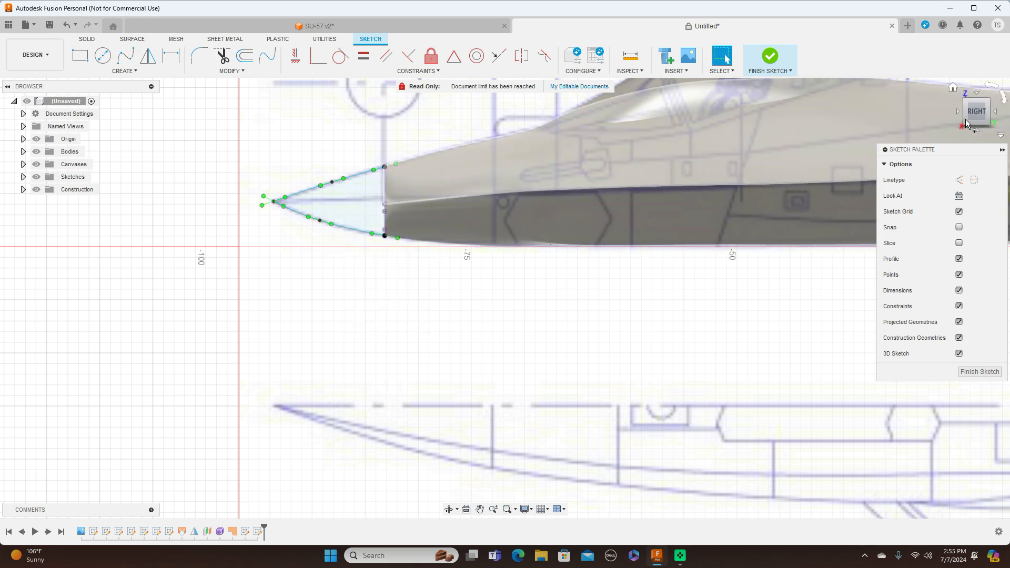
shift+middle_drag(505, 297, 537, 300)
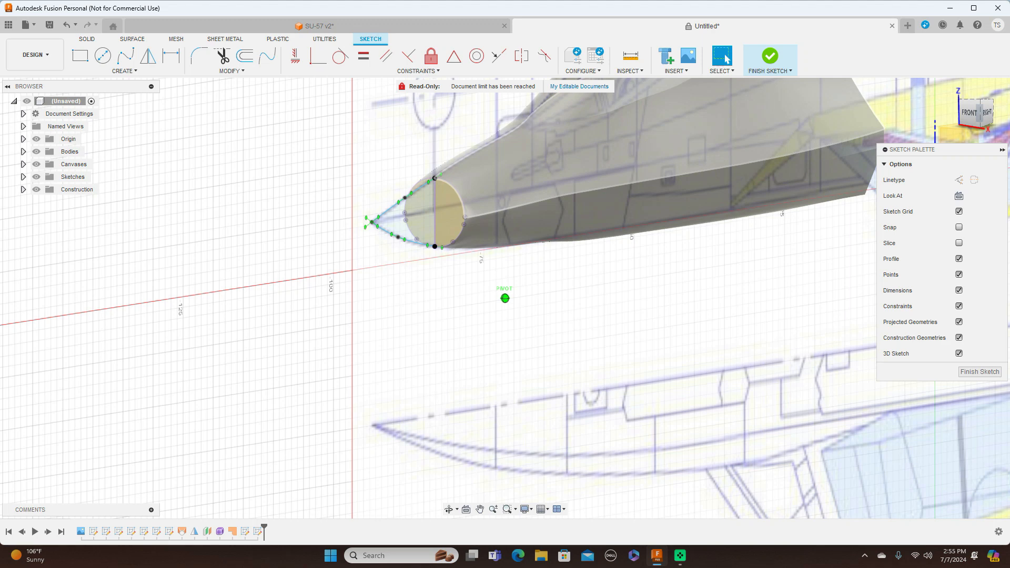
mouse_move(757, 263)
shift+middle_down()
mouse_move(686, 263)
mouse_move(735, 262)
shift+middle_up()
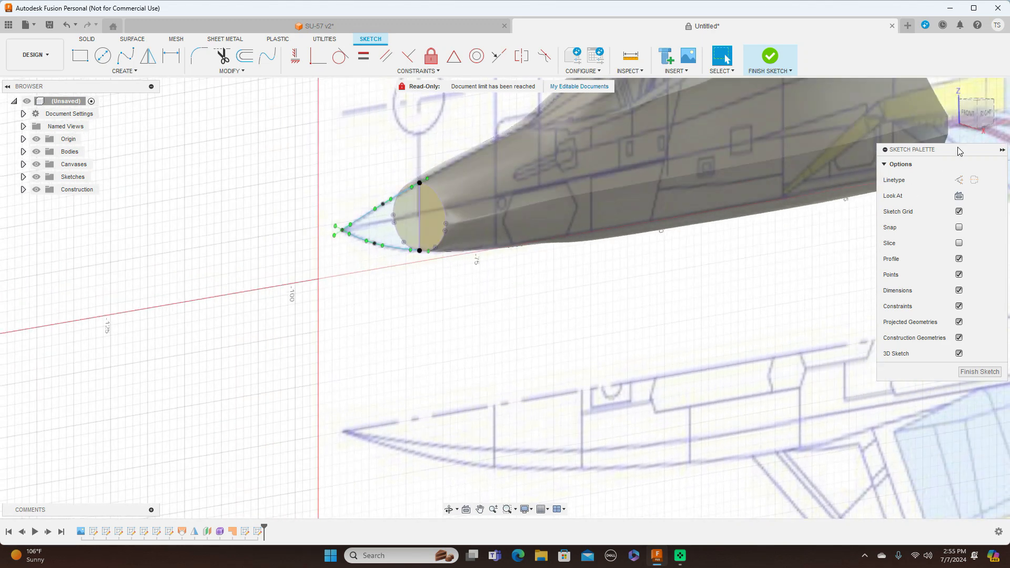
click(980, 372)
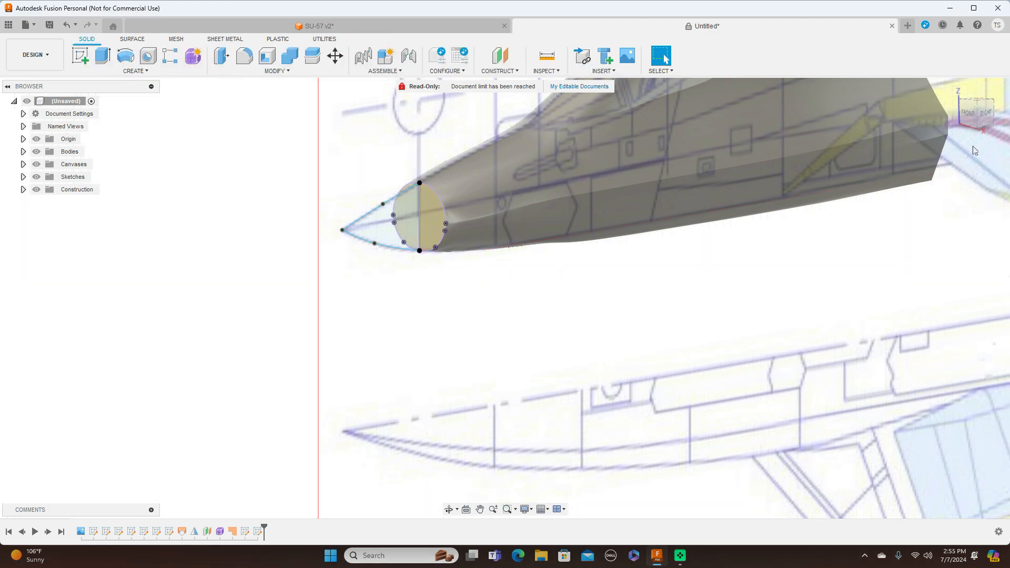
- Create a surface loft as a new body between the nose circle's half profile and the side-view nose cone profile
click(970, 114)
drag(938, 140, 952, 143)
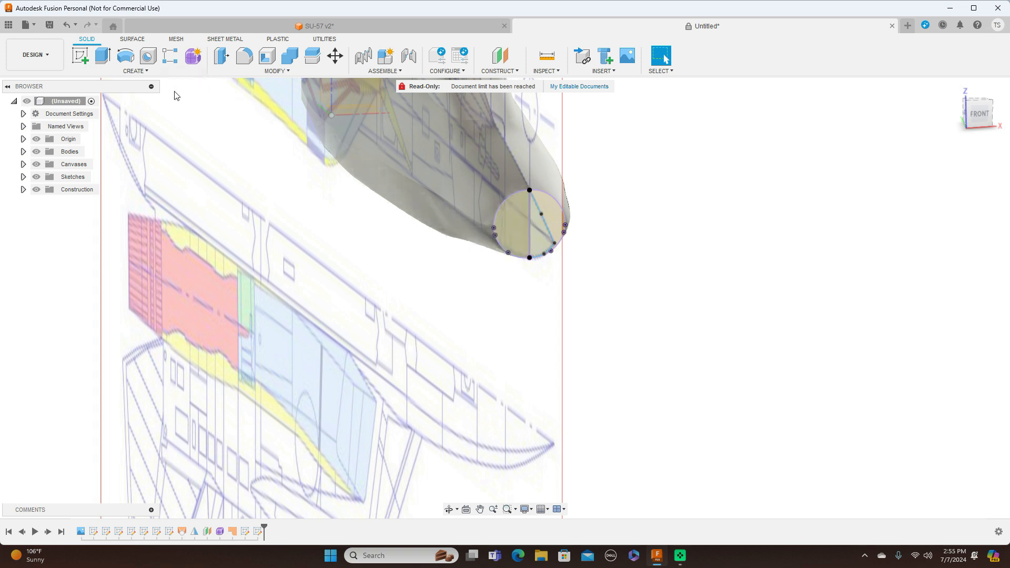
click(143, 41)
click(151, 72)
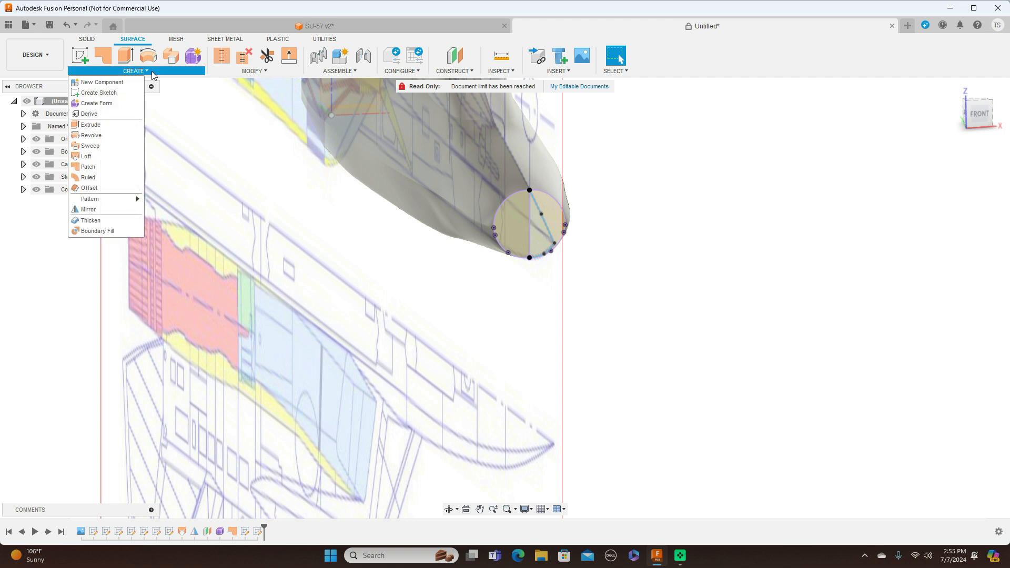
click(100, 156)
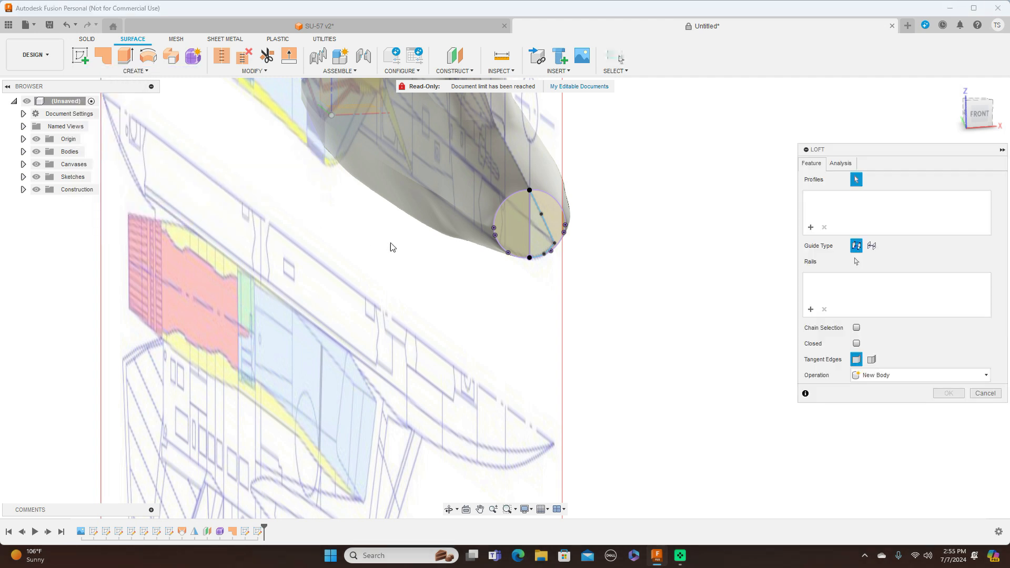
click(509, 232)
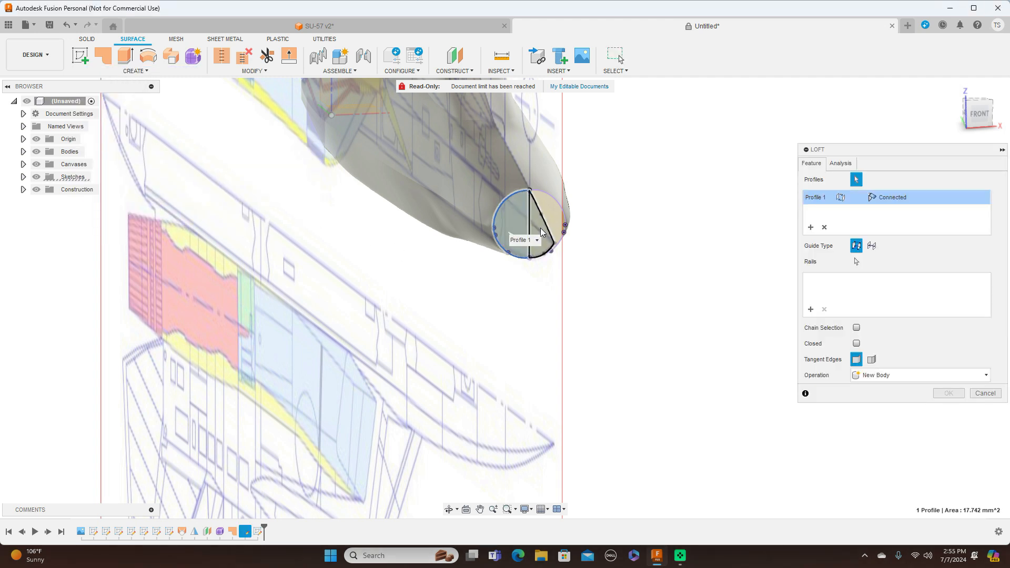
click(540, 232)
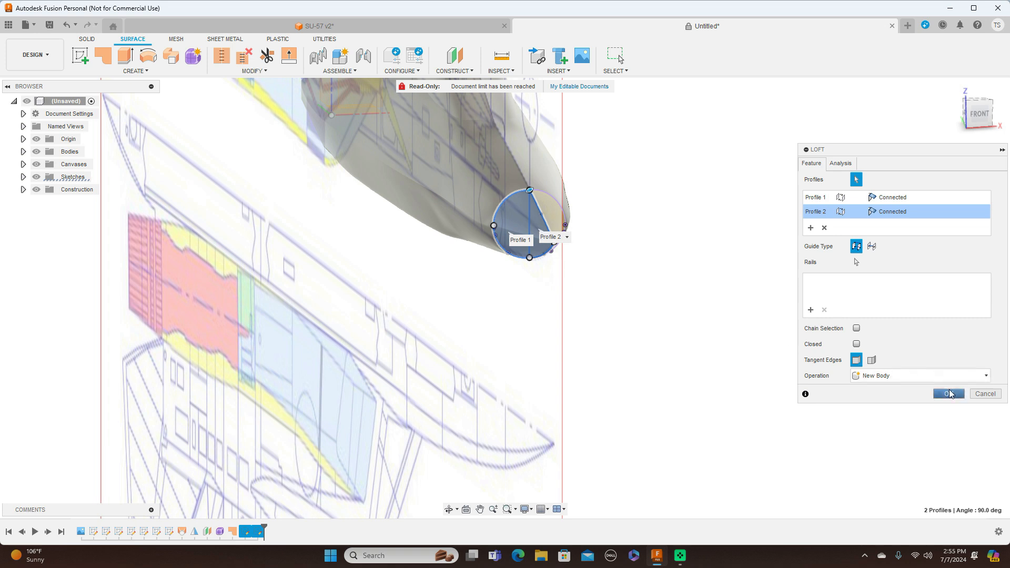
click(950, 393)
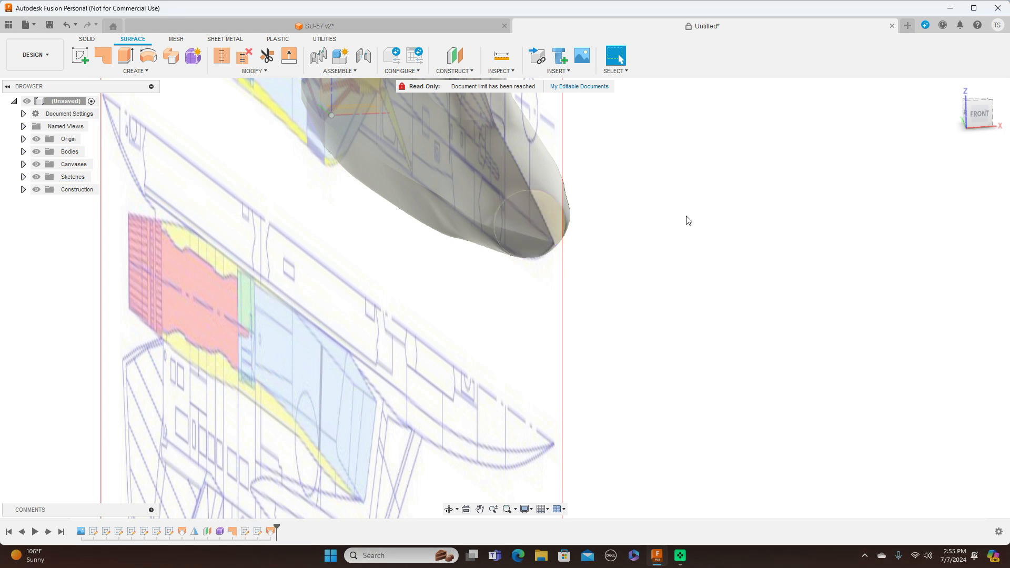
- Mirror the lofted half nose cone as a body across the YZ origin plane, using the Join operation with 0.10 mm tolerance
click(143, 72)
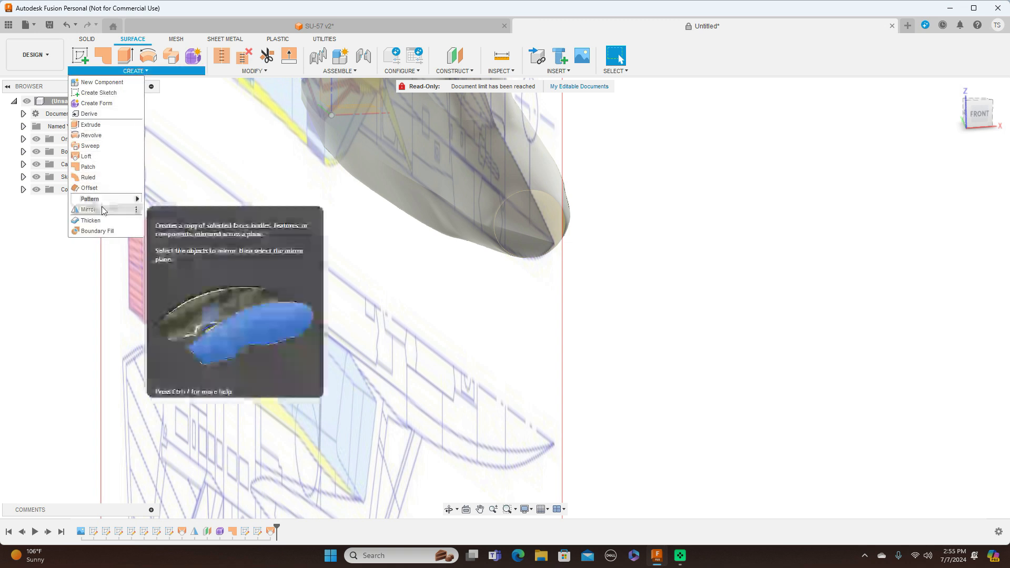
click(522, 224)
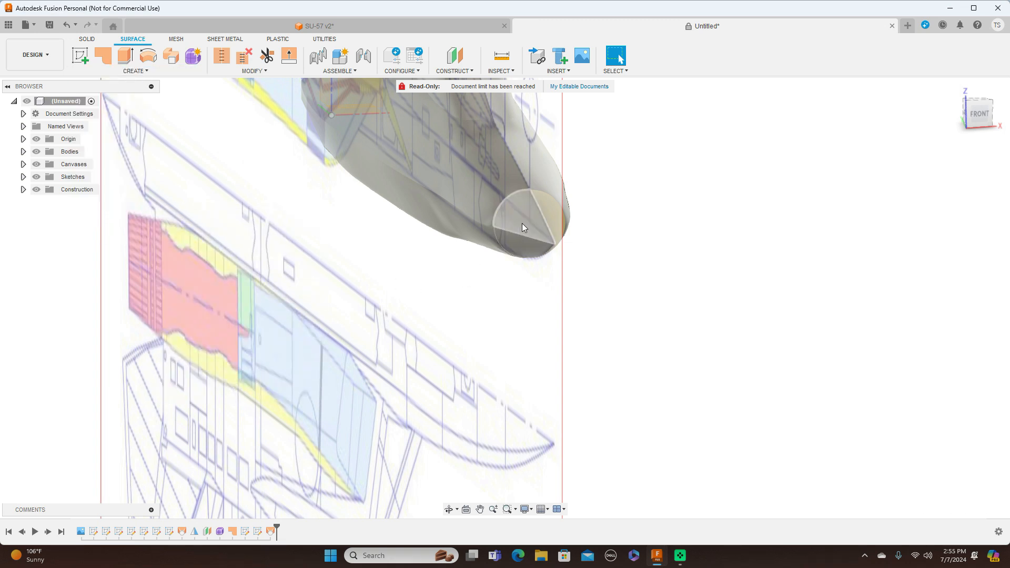
click(522, 225)
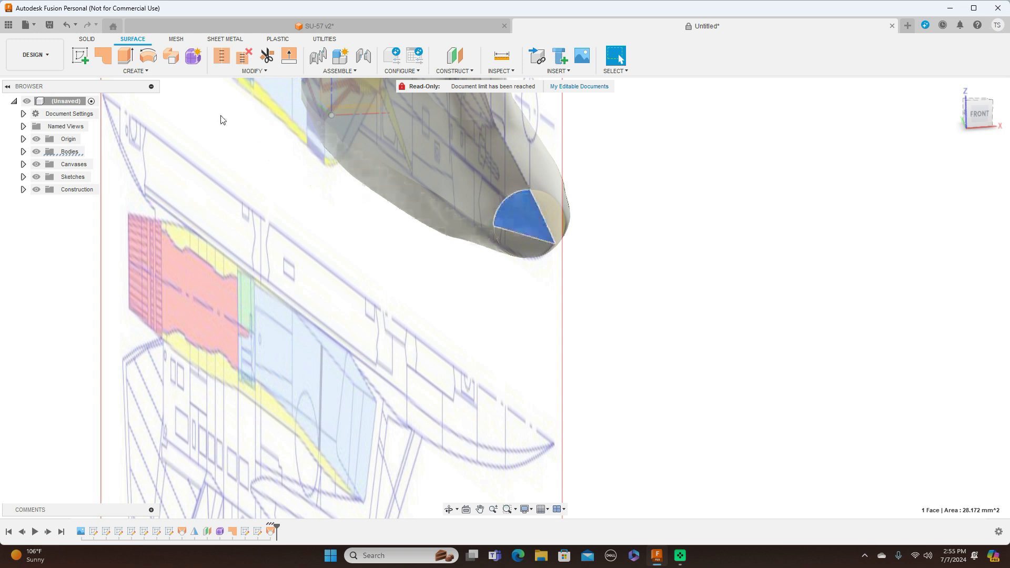
click(141, 71)
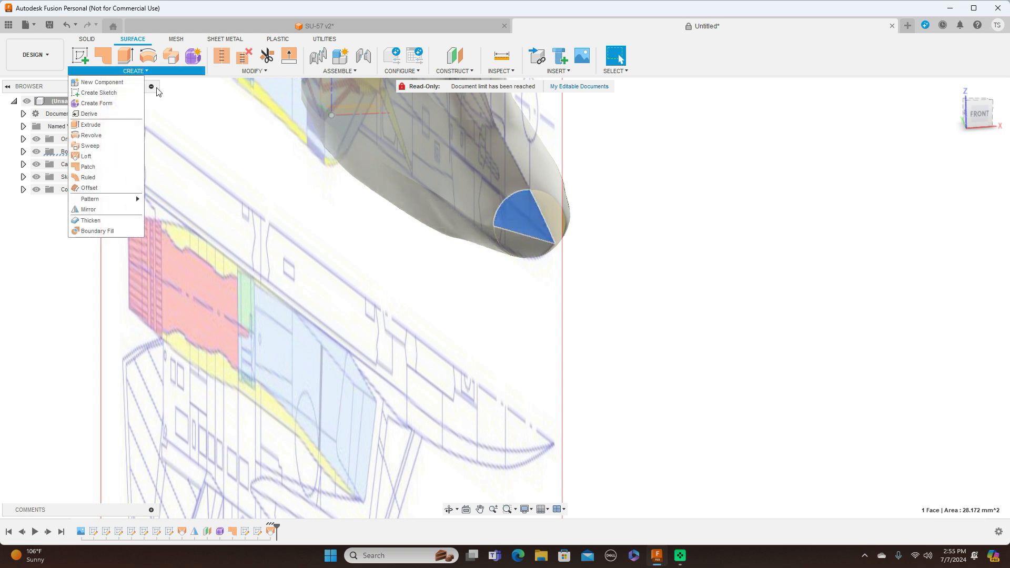
click(99, 209)
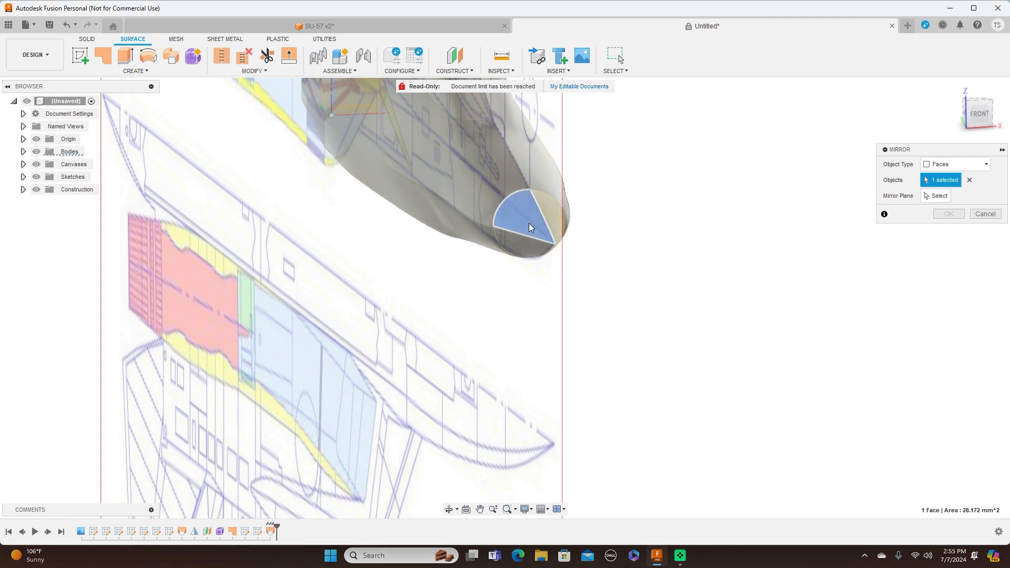
click(956, 165)
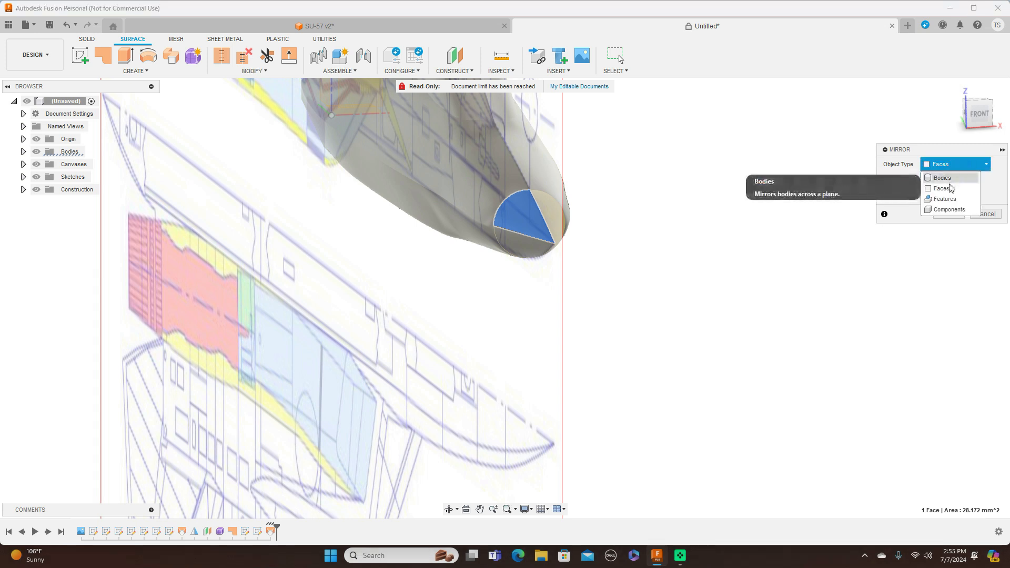
click(956, 179)
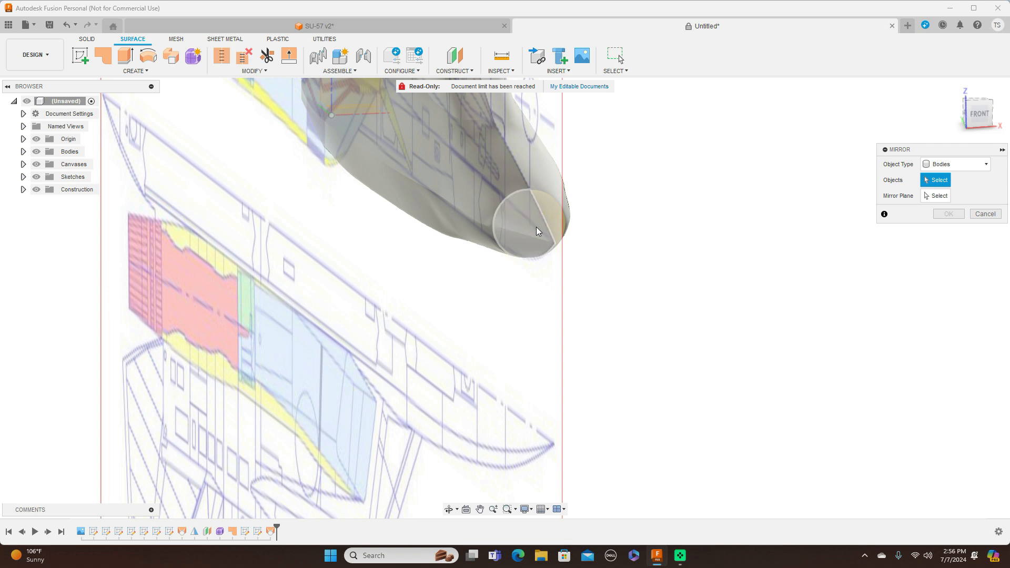
click(523, 232)
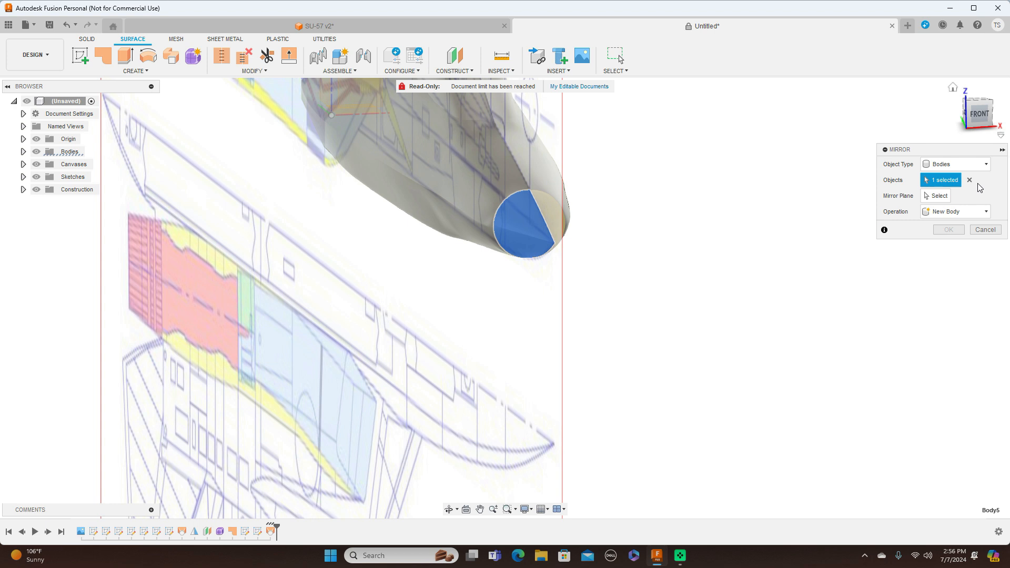
click(942, 196)
scroll(776, 254, down, 3)
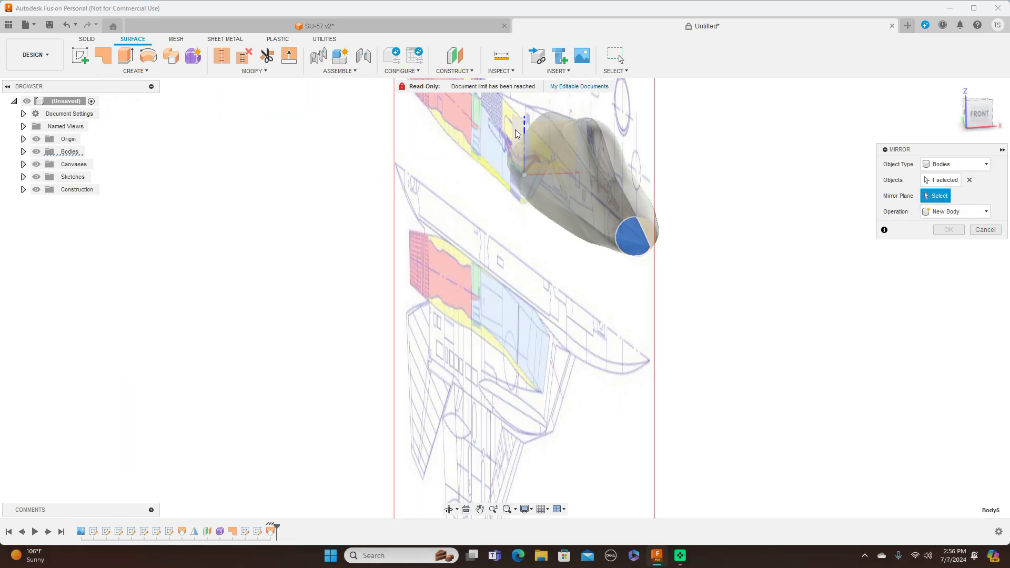
click(518, 133)
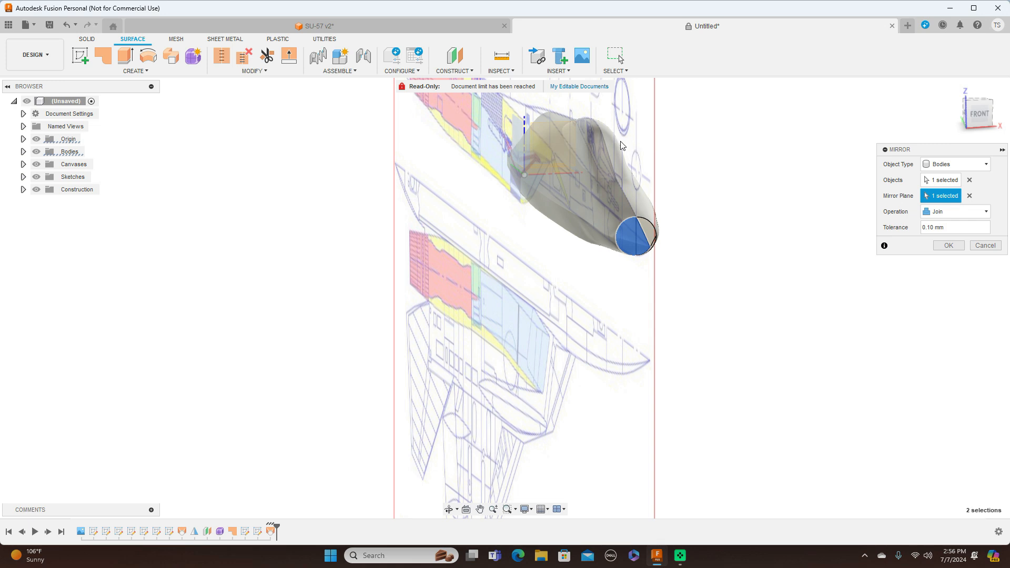
click(950, 245)
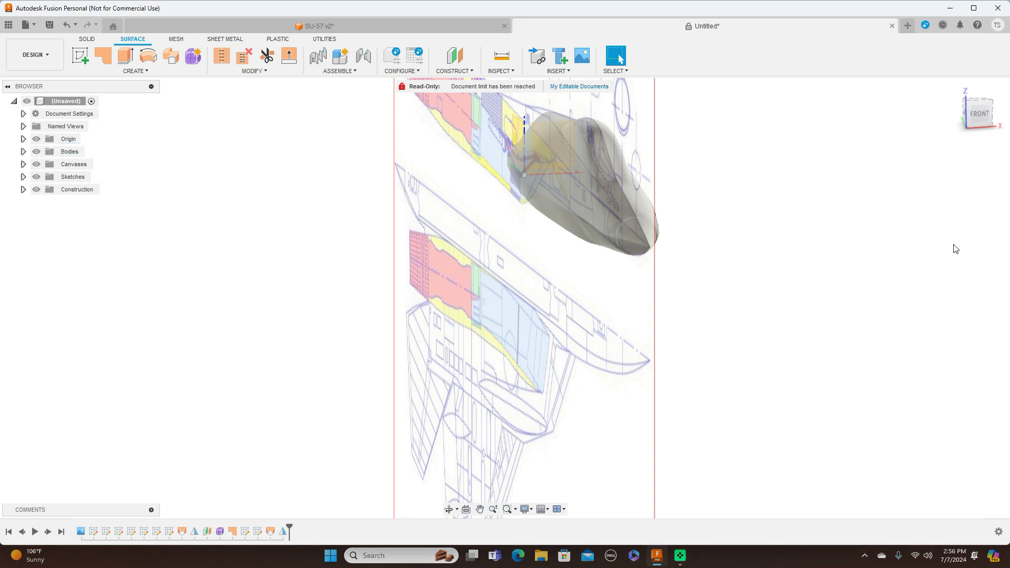
- Hide the reference canvases and the origin geometry so only the fuselage model is shown from the right side
click(980, 120)
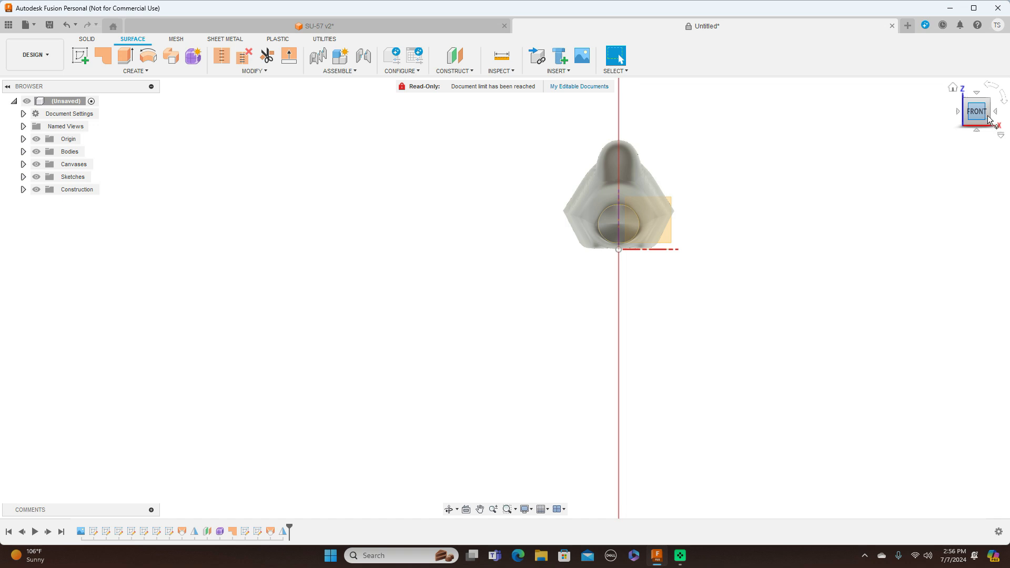
click(996, 113)
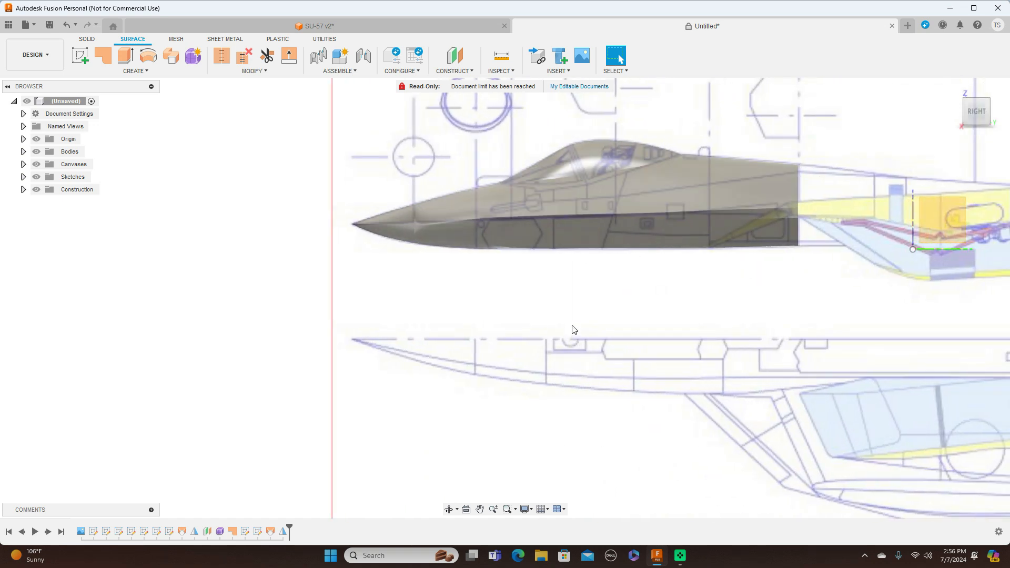
scroll(574, 331, down, 5)
middle_drag(618, 328, 453, 331)
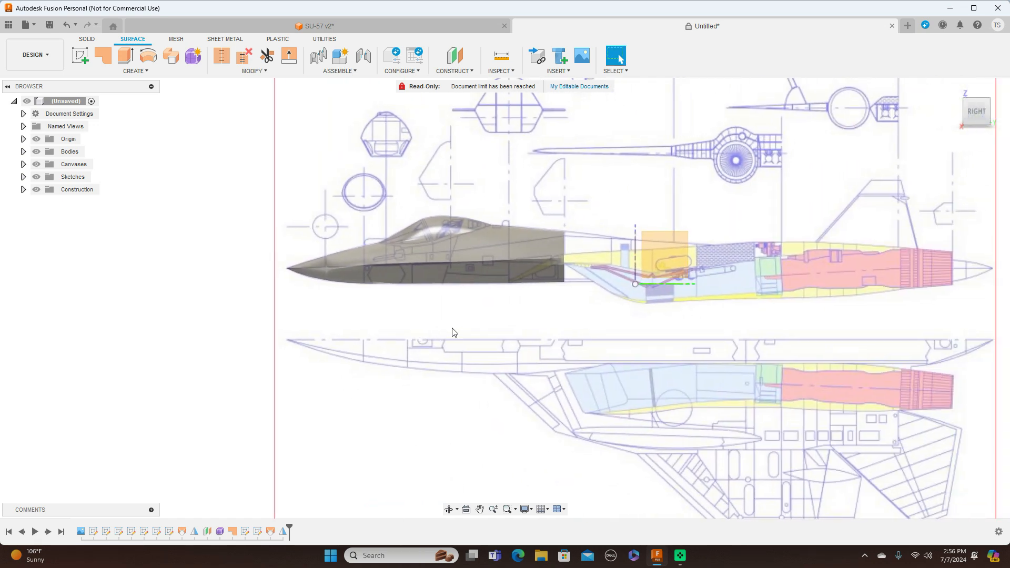
scroll(454, 331, up, 1)
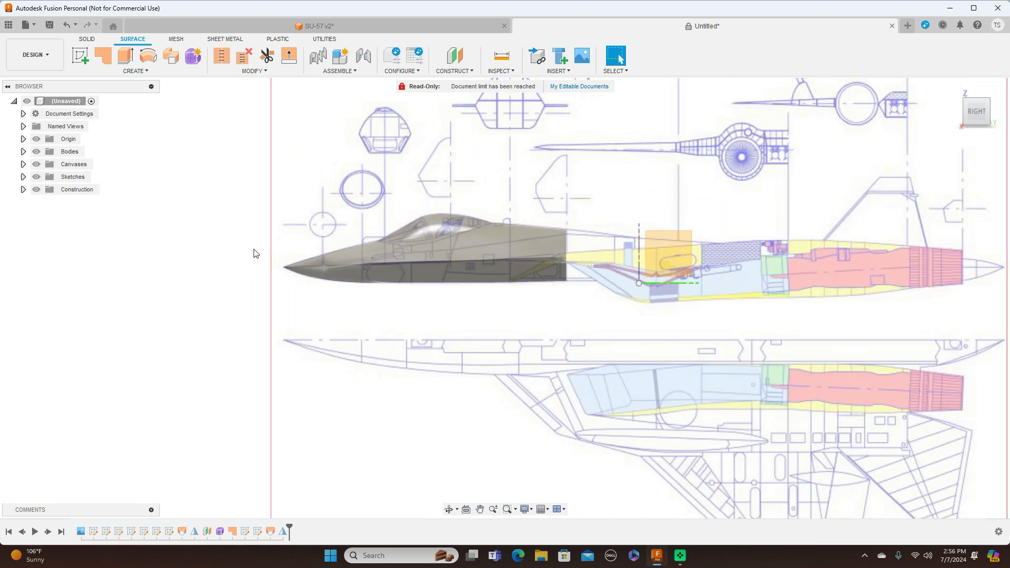
click(36, 164)
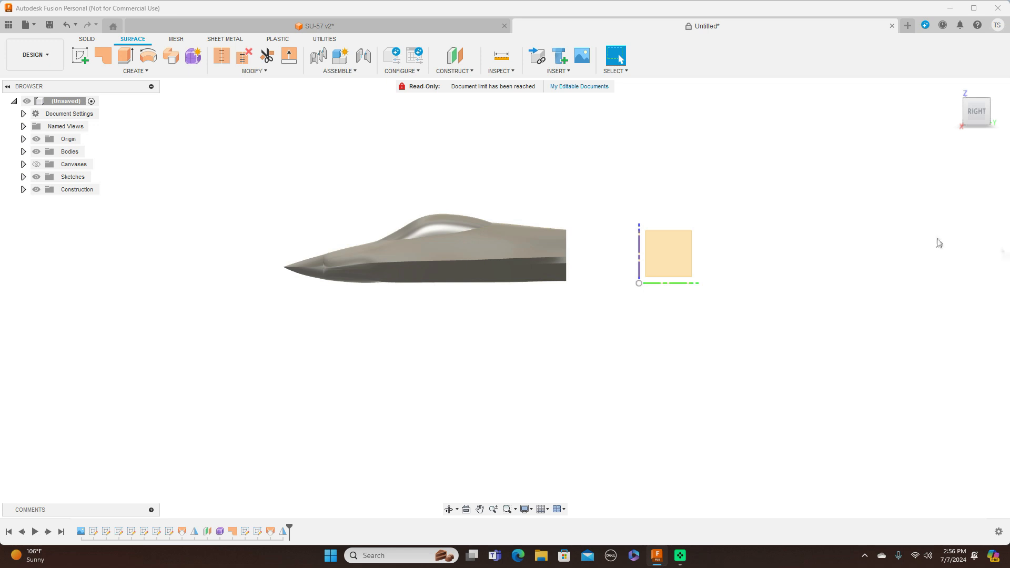
click(36, 139)
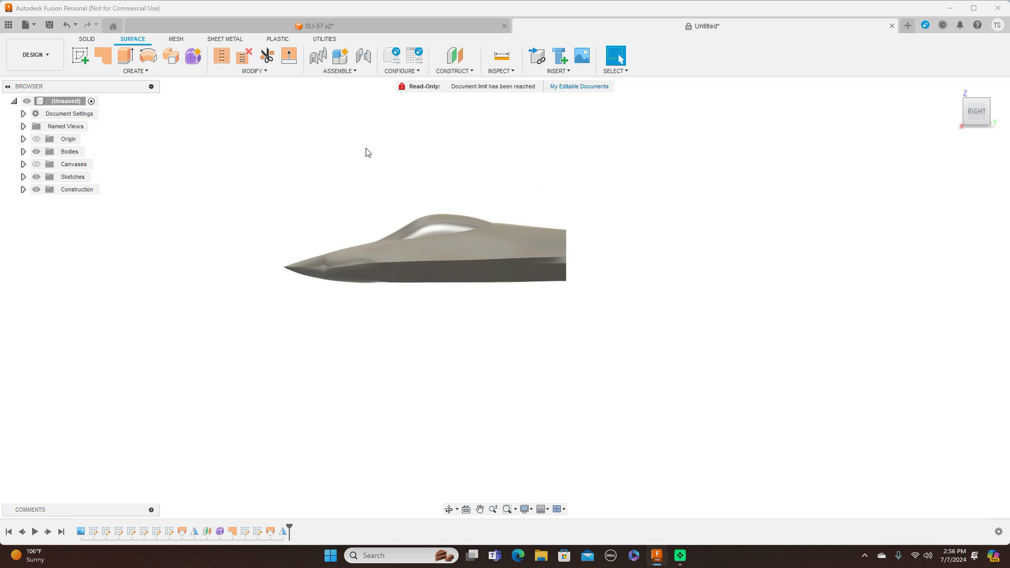
- Examine the mirrored nose cone and its transition into the forward fuselage in the right-side view
mouse_move(967, 101)
mouse_down()
mouse_move(974, 112)
mouse_move(1008, 99)
mouse_move(966, 105)
mouse_up()
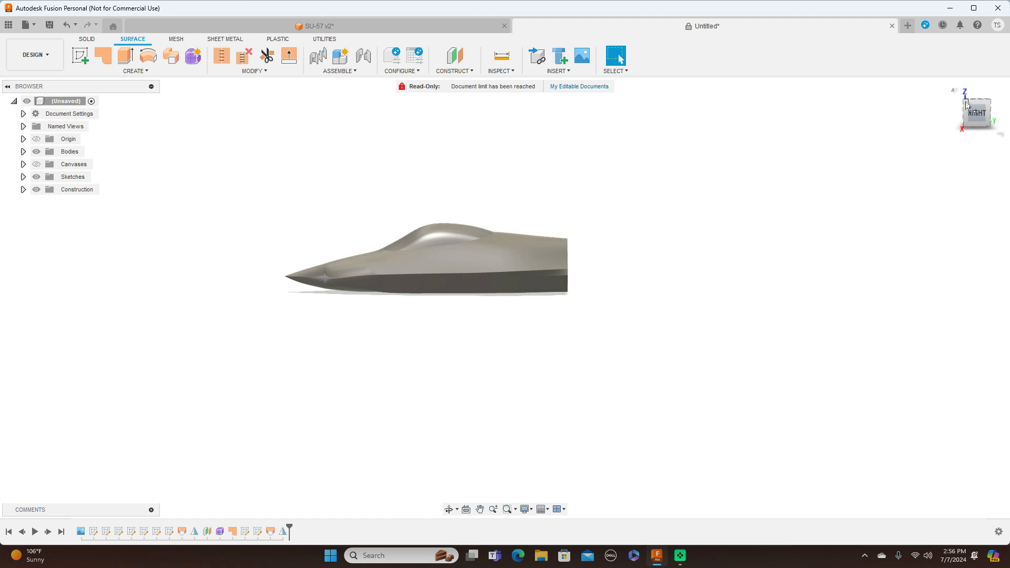
click(972, 113)
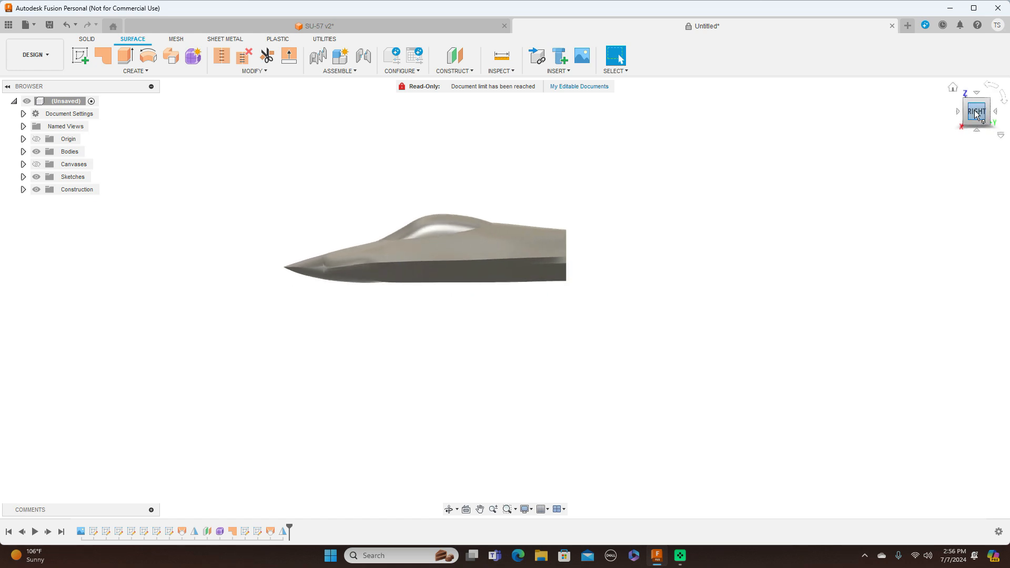
mouse_move(967, 116)
mouse_down()
mouse_move(989, 123)
mouse_move(989, 142)
mouse_move(971, 125)
mouse_move(946, 127)
mouse_move(972, 119)
mouse_up()
click(978, 116)
scroll(465, 148, up, 2)
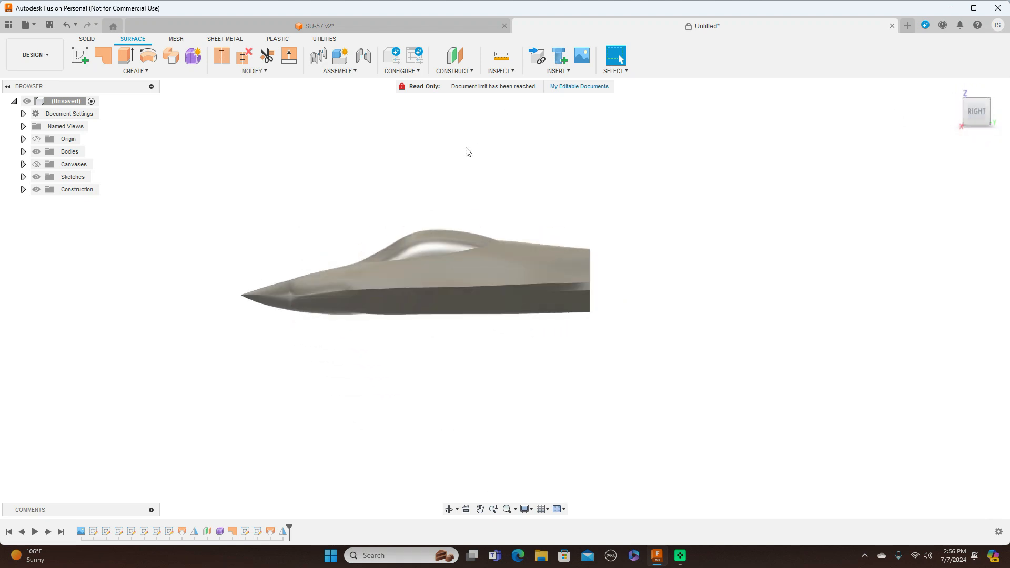
middle_drag(466, 149, 585, 141)
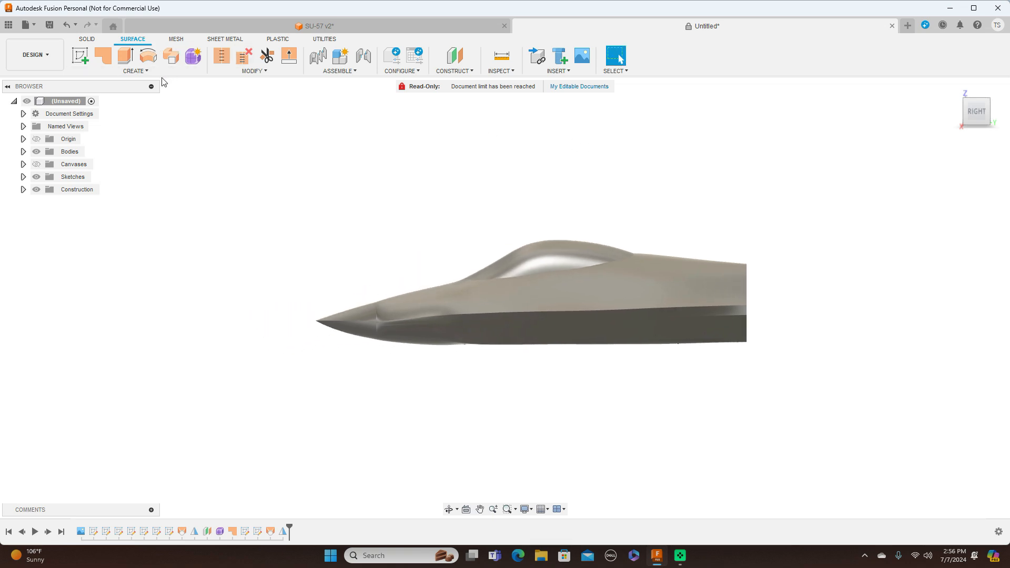
- Show the reference canvases again behind the fuselage, with the cockpit canopy area in close side view
click(88, 40)
click(85, 165)
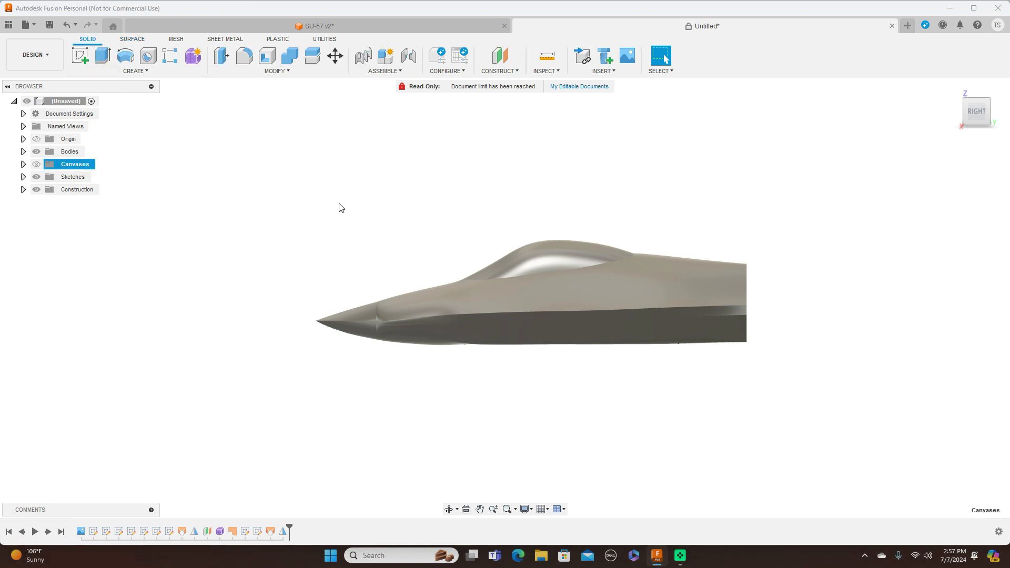
click(37, 164)
scroll(526, 200, up, 4)
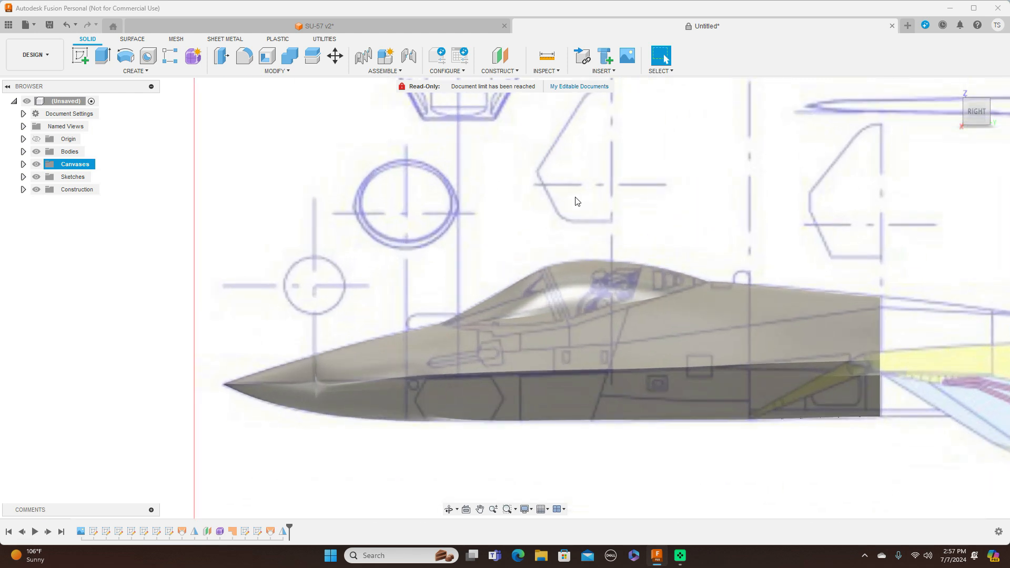
middle_drag(717, 186, 572, 164)
scroll(566, 166, up, 3)
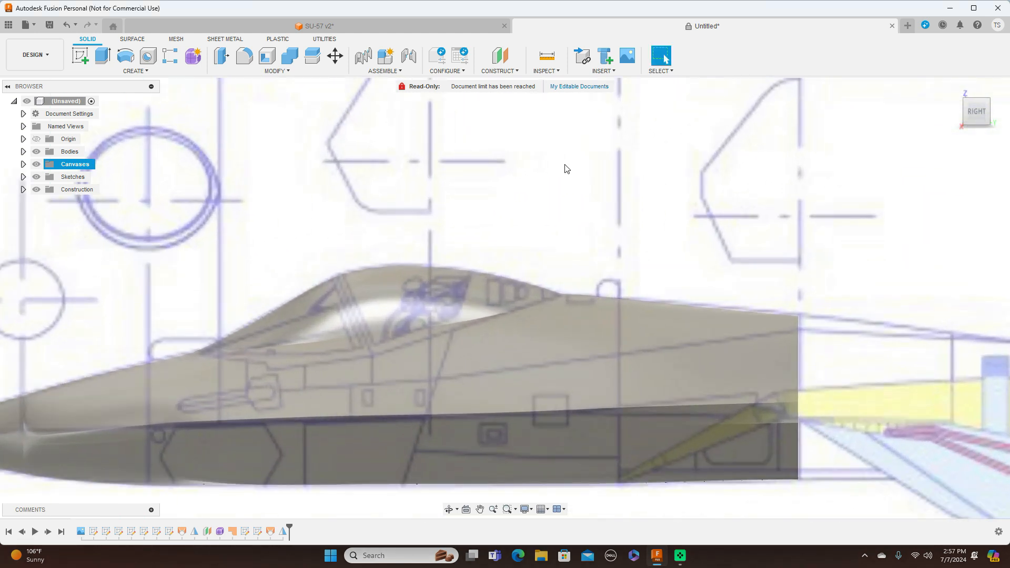
middle_drag(569, 169, 720, 170)
scroll(722, 168, up, 2)
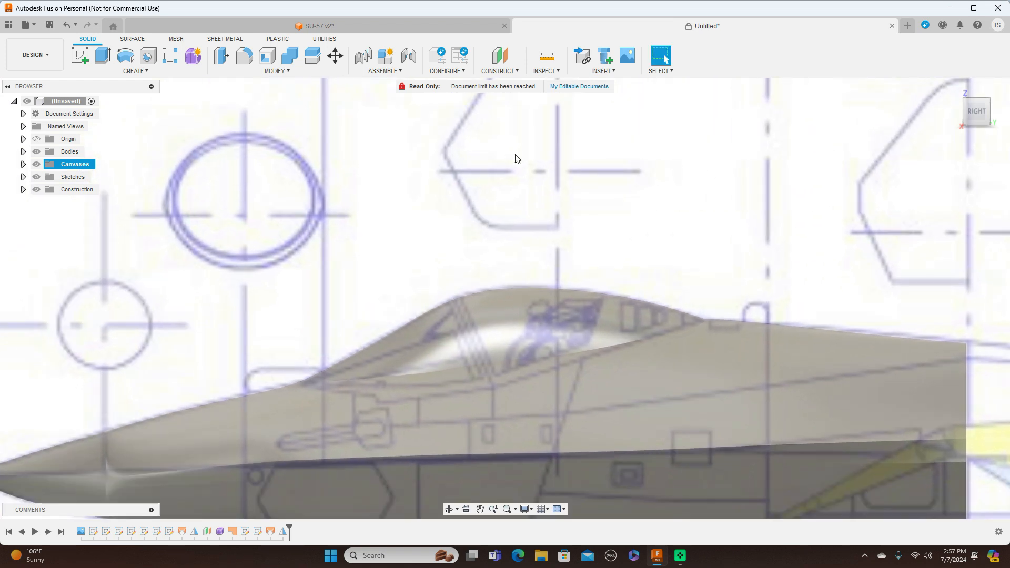
- Start a new sketch on the side-view canvas plane and activate the Line tool over the cockpit canopy
click(81, 56)
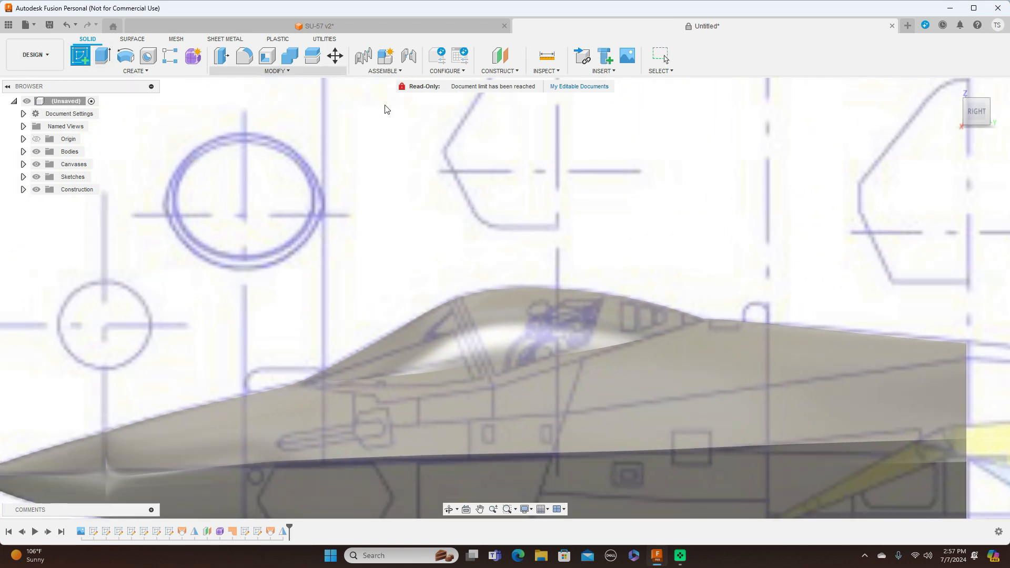
click(539, 192)
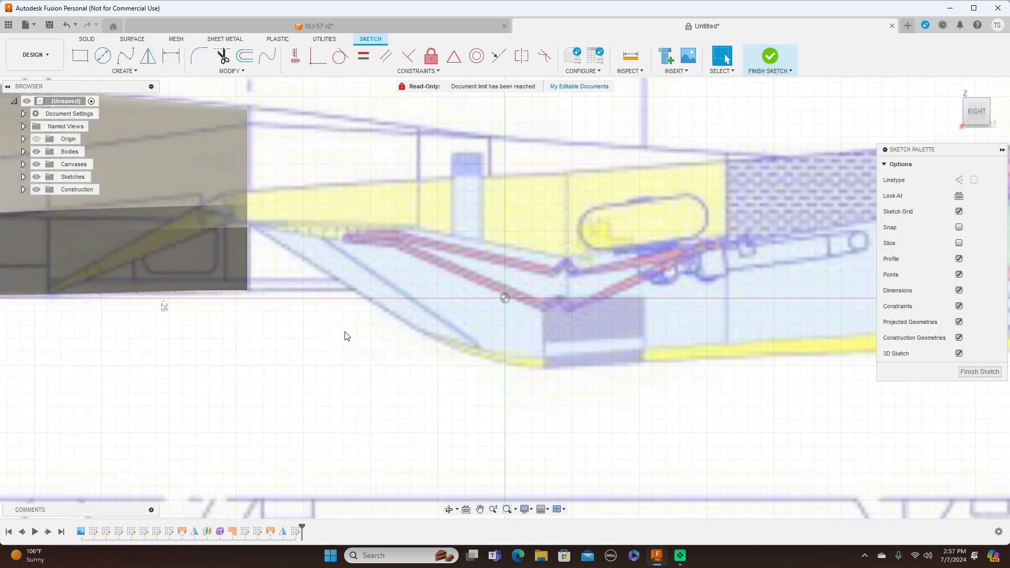
middle_drag(472, 405, 984, 464)
scroll(621, 292, up, 2)
mouse_move(559, 136)
middle_down()
mouse_move(739, 155)
mouse_move(759, 141)
middle_up()
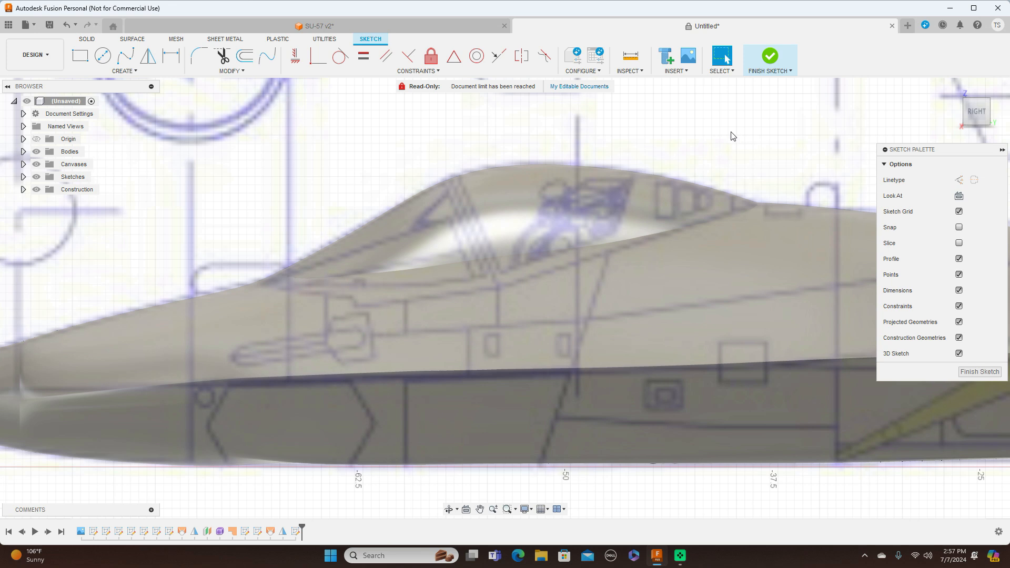
key(l)
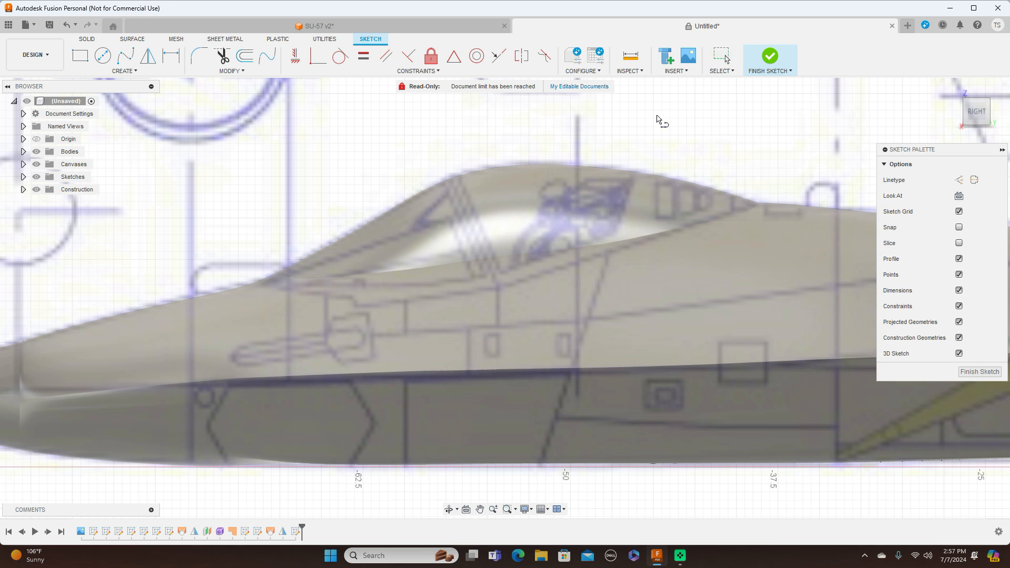
- Draw a three-segment line chain over the canopy: down behind the pilot, forward along the sill, and about 8.2 mm up the rear windscreen-frame edge
click(636, 166)
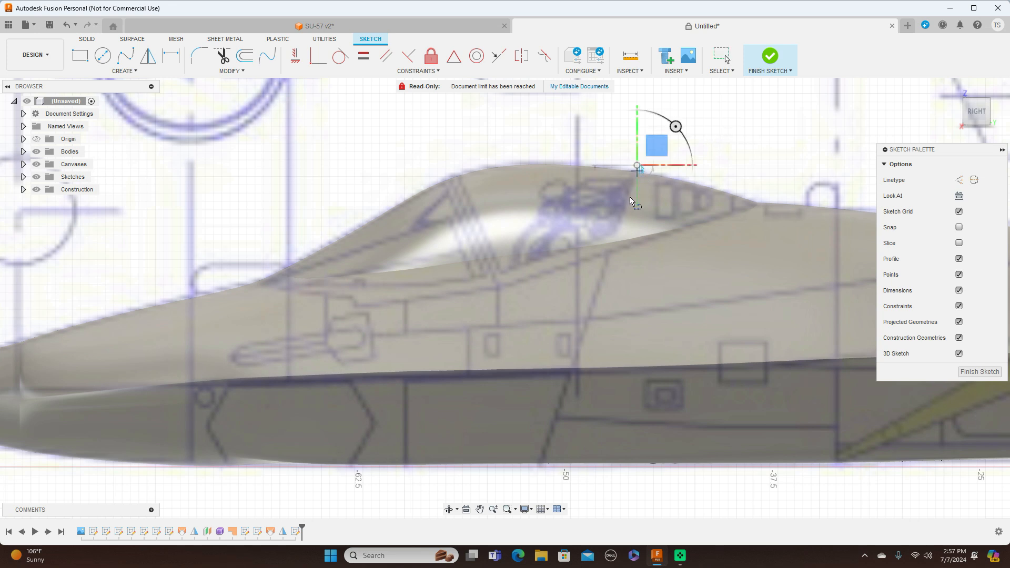
click(615, 234)
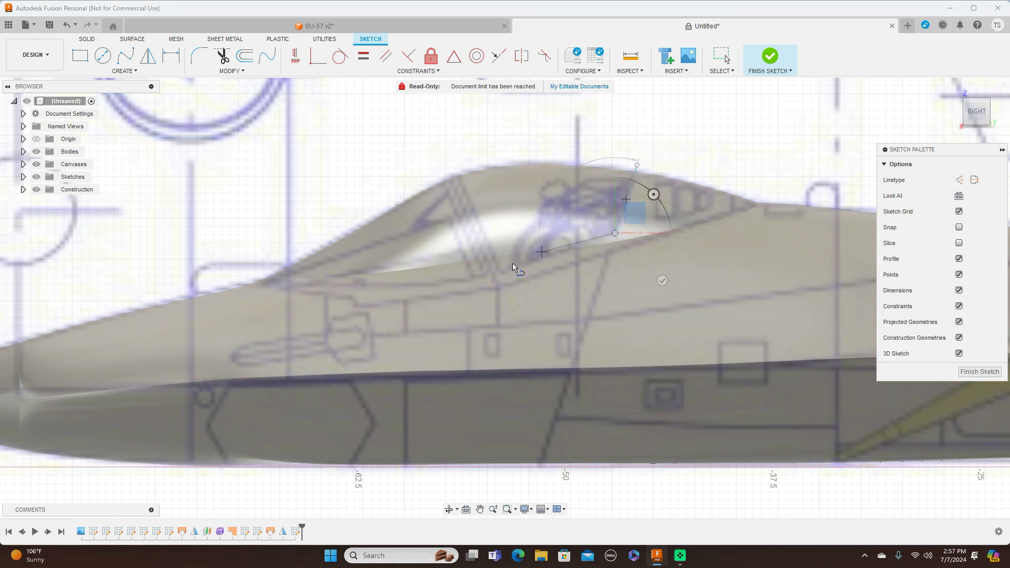
click(503, 272)
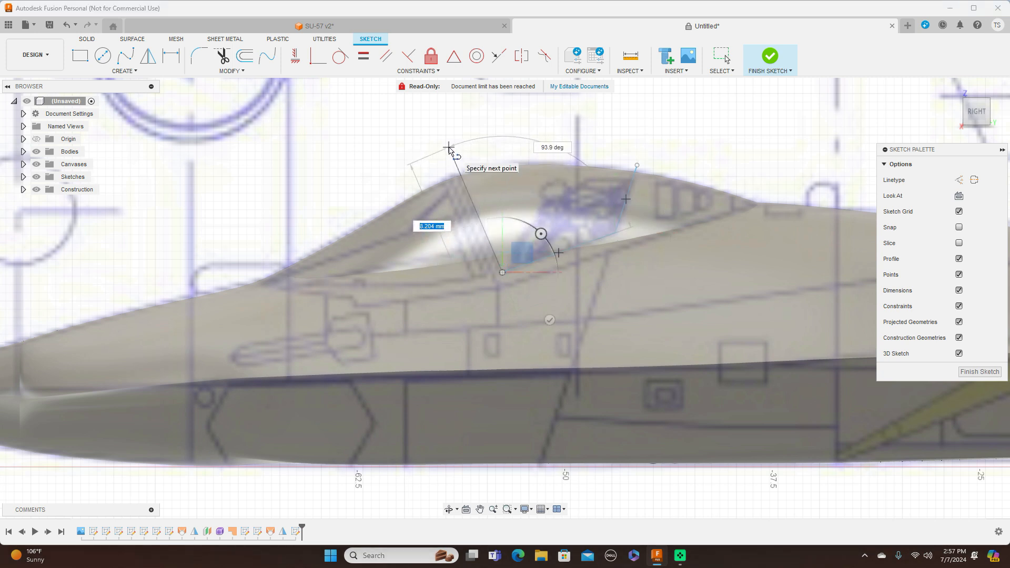
click(449, 148)
right_click(450, 150)
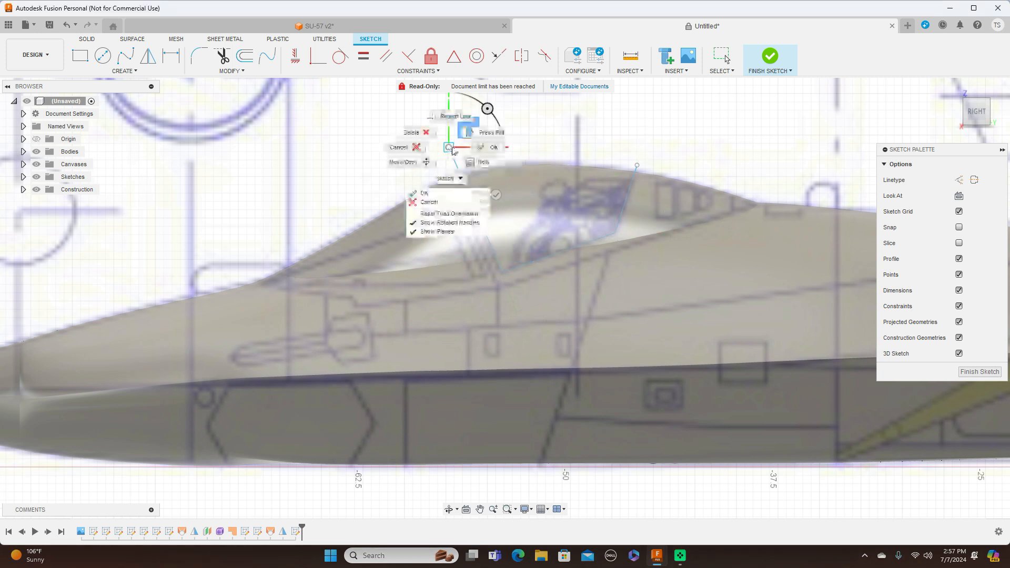
click(481, 132)
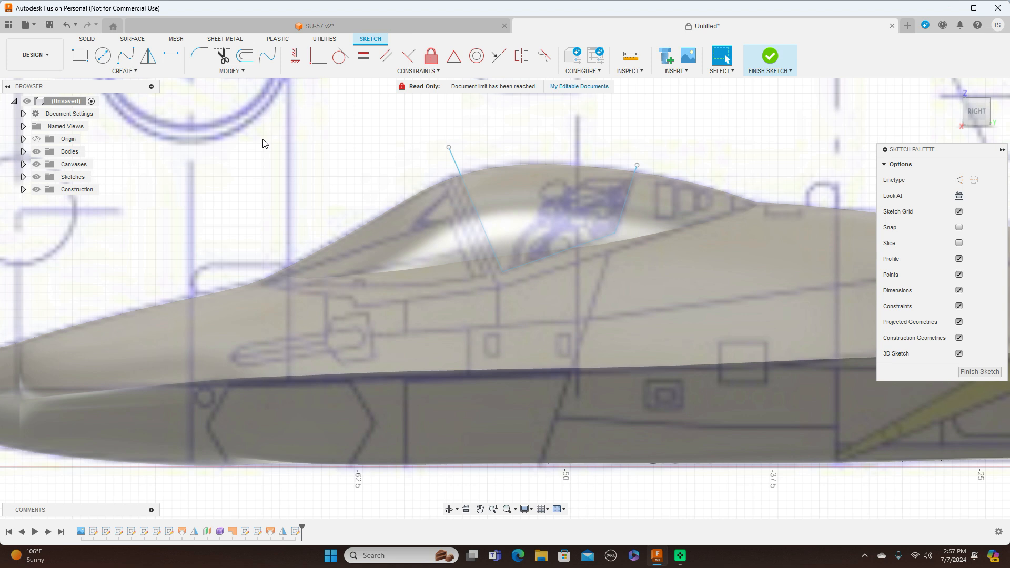
- Draw a second line along the forward edge of the windscreen frame, parallel to the first frame line and down to the canopy sill
key(l)
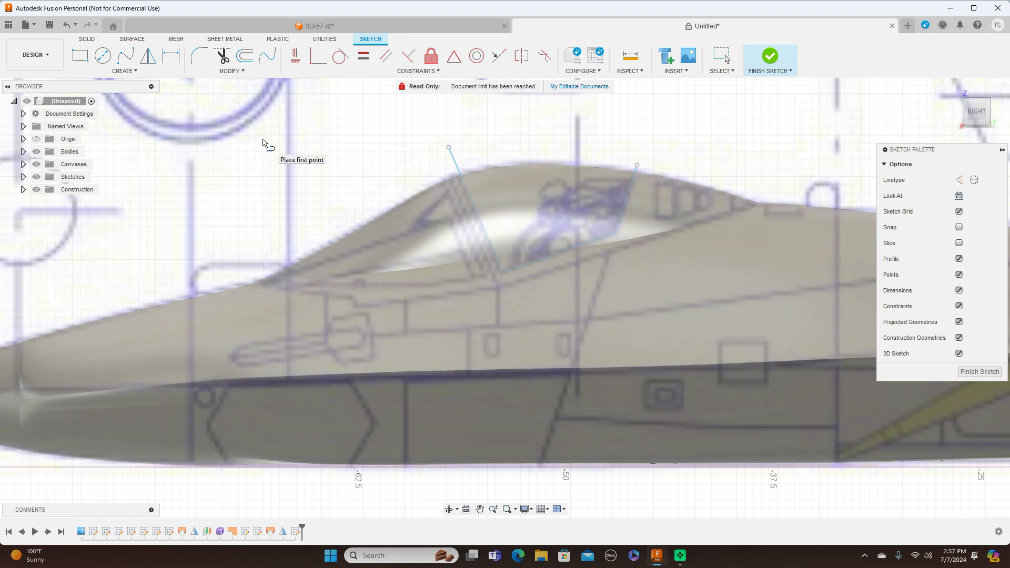
click(437, 168)
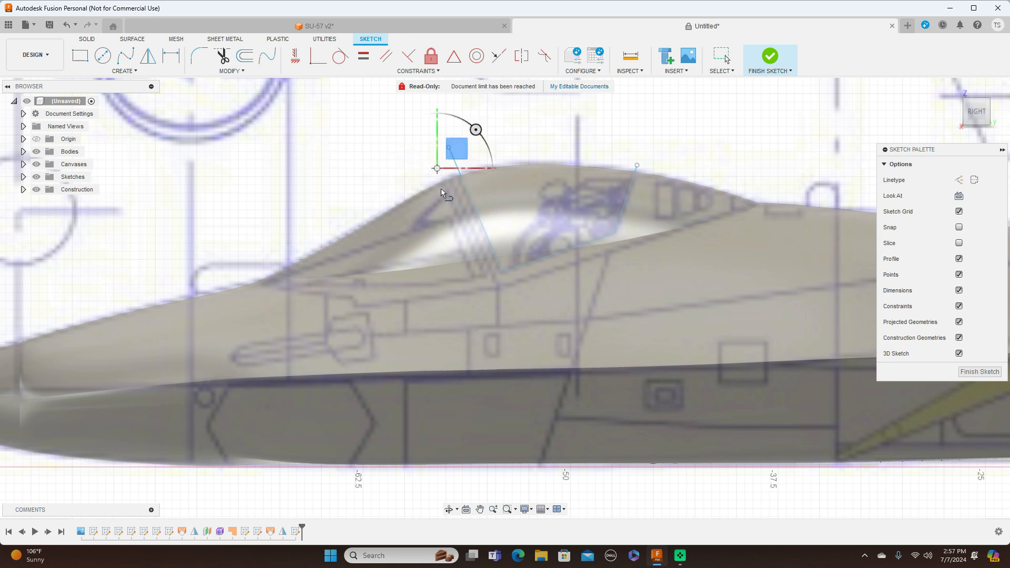
click(484, 279)
right_click(484, 279)
click(513, 280)
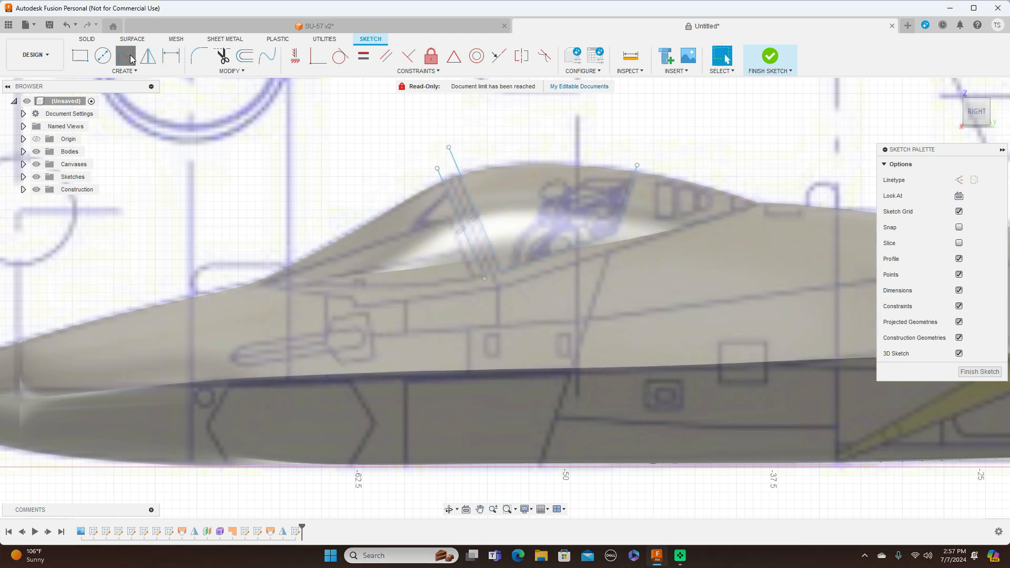
- Draw a four-point fit point spline from the lower end of the forward frame line along the windscreen base, ending just ahead of the canopy
click(130, 58)
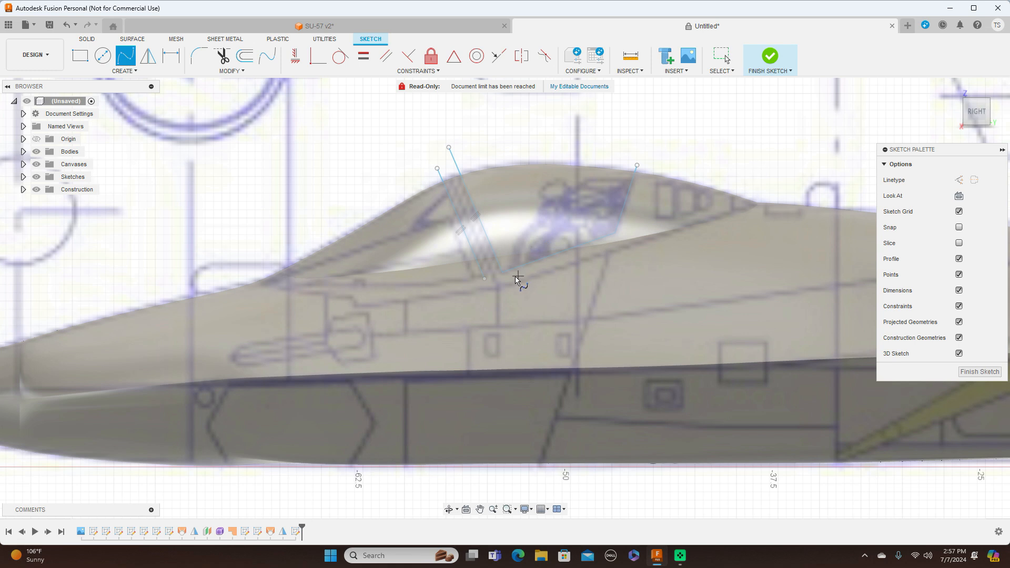
click(484, 279)
scroll(433, 282, up, 2)
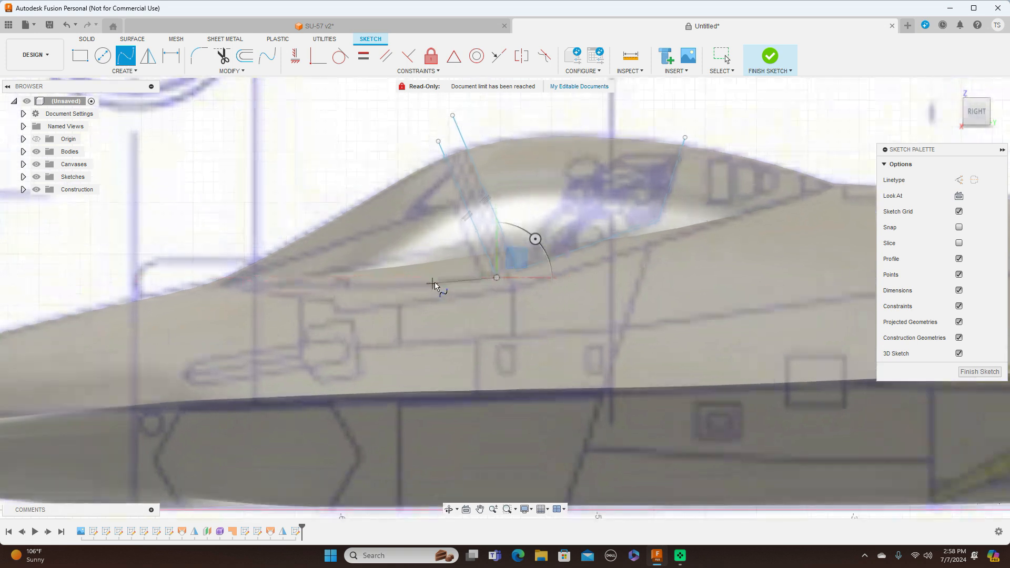
click(436, 284)
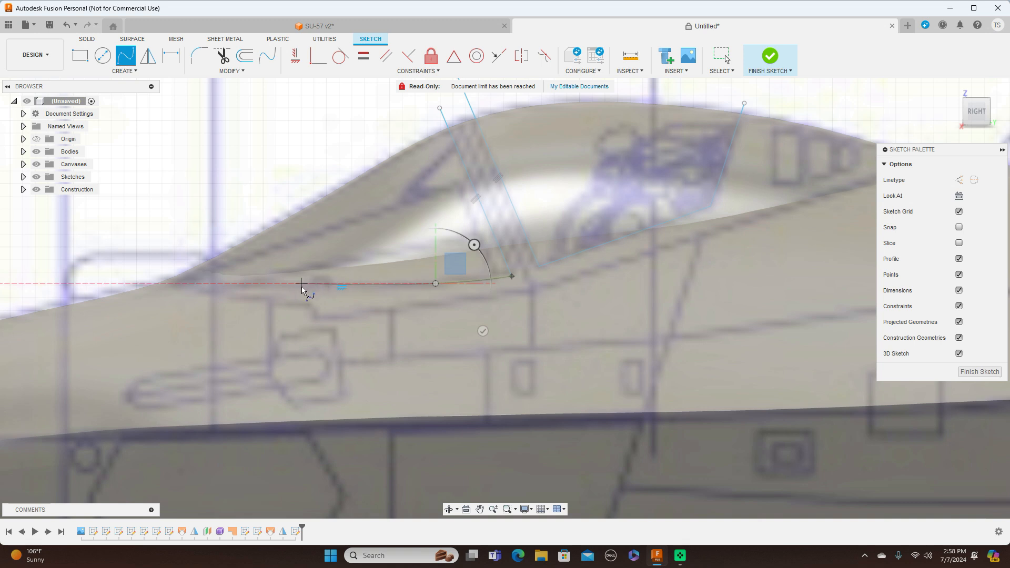
scroll(302, 287, up, 1)
scroll(302, 286, up, 1)
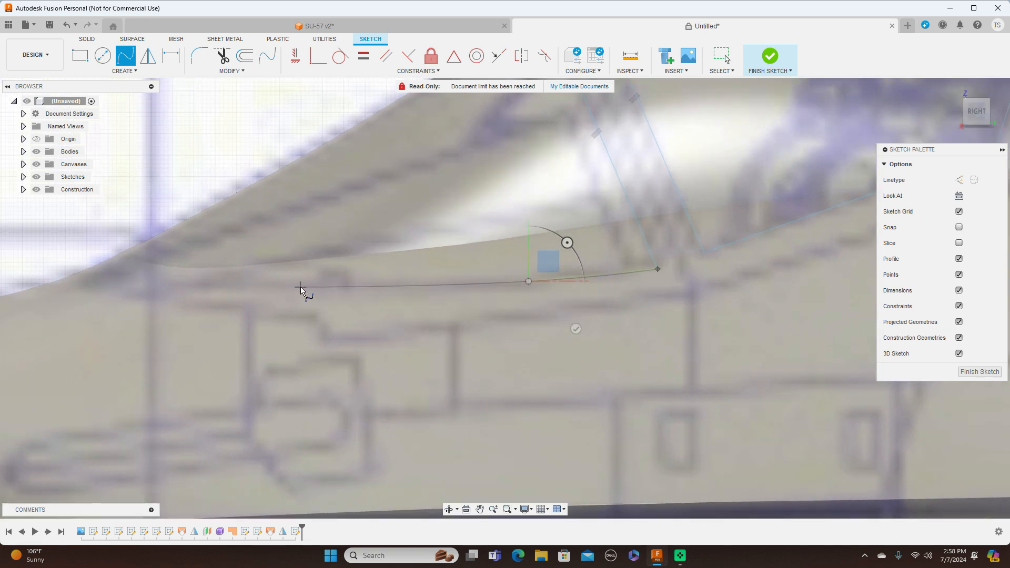
click(301, 287)
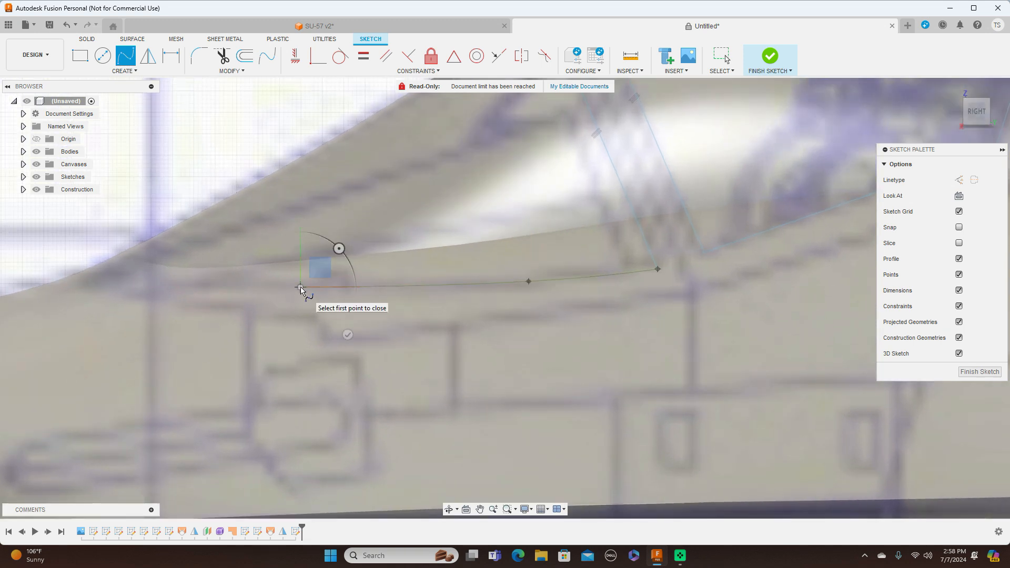
click(66, 258)
right_click(66, 260)
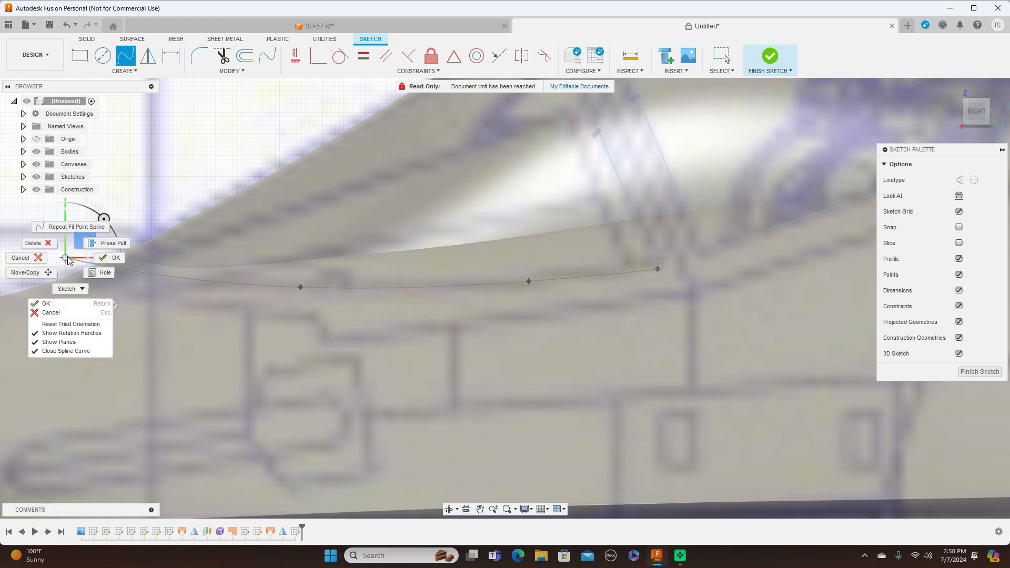
click(122, 260)
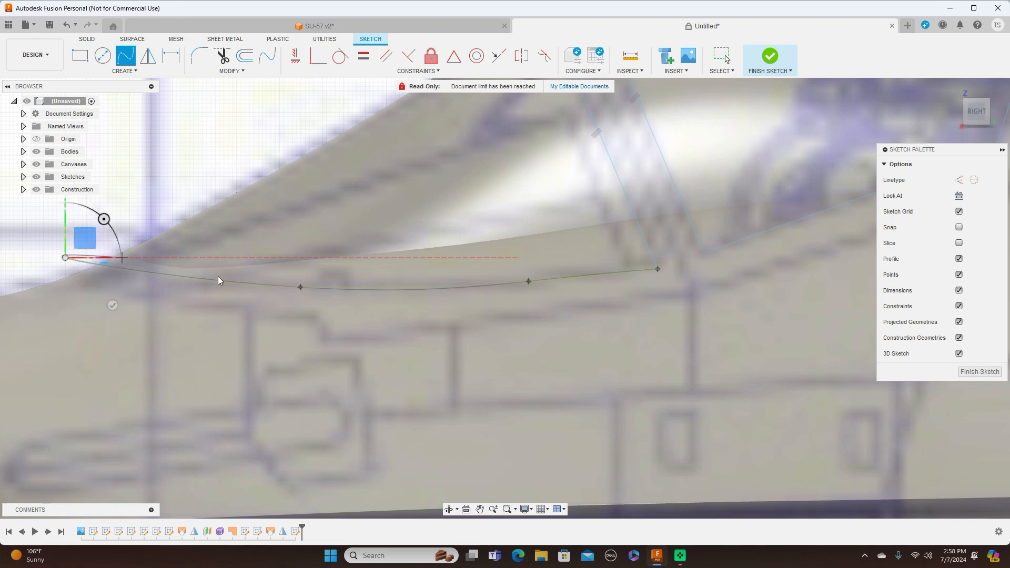
- Check the canopy sketch against the fuselage from the front and right side, and finish the sketch
scroll(473, 307, down, 5)
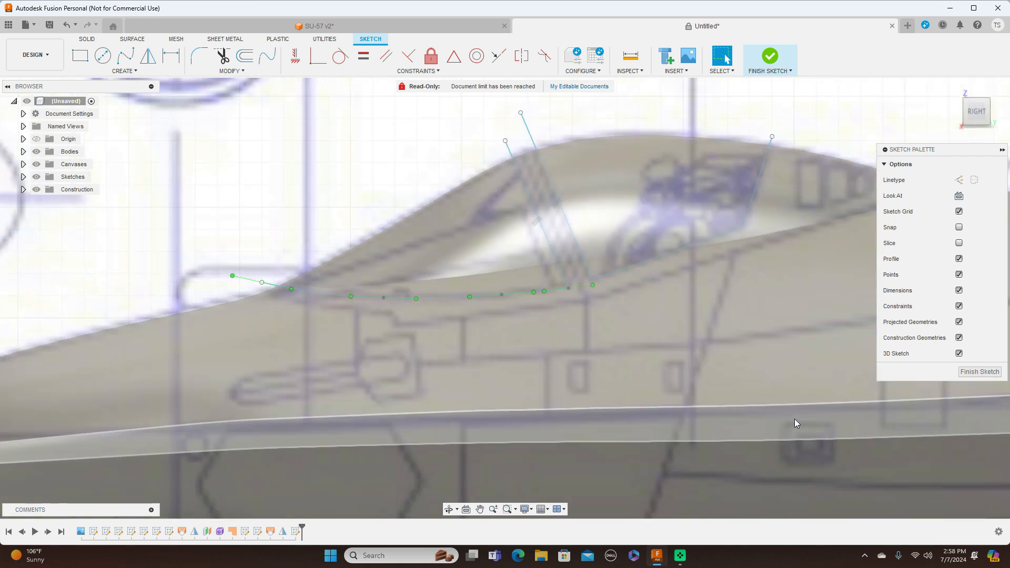
scroll(795, 419, down, 2)
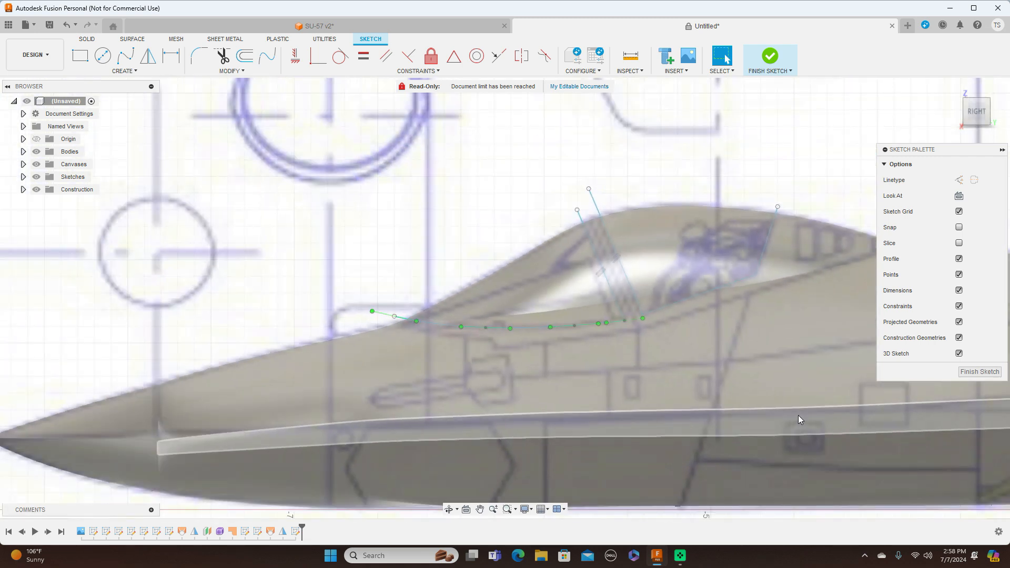
scroll(515, 174, up, 1)
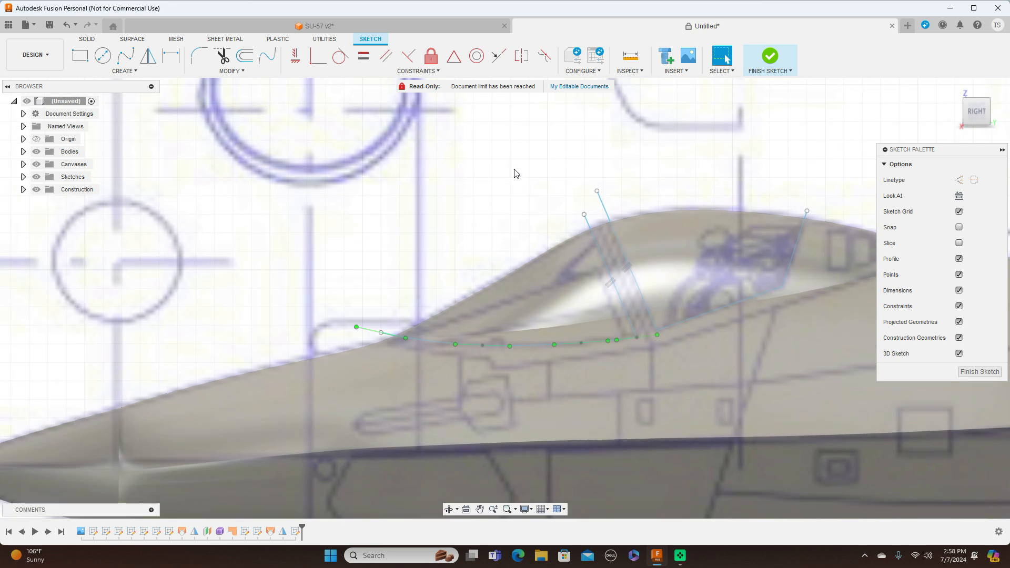
middle_drag(518, 165, 436, 103)
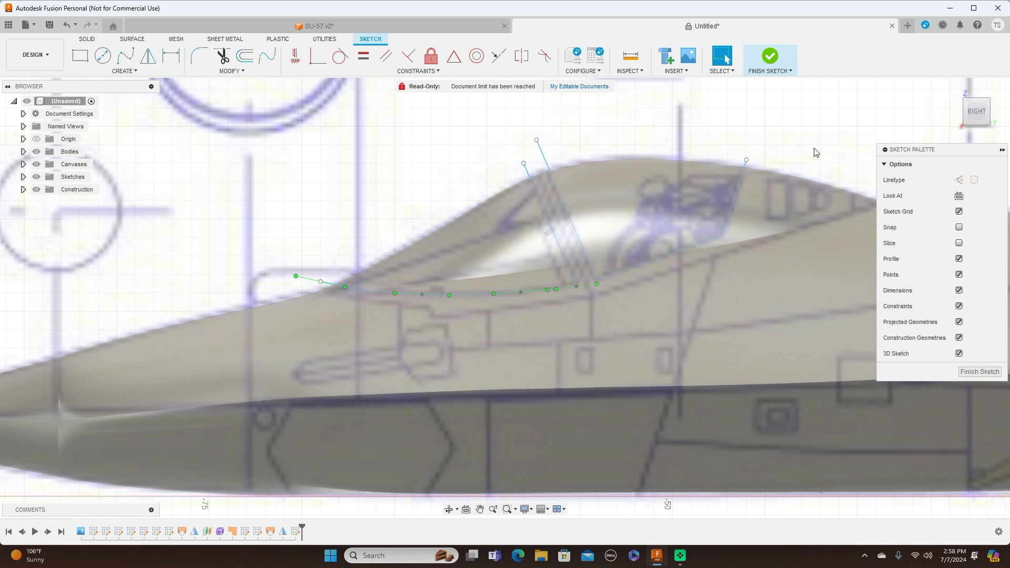
click(970, 113)
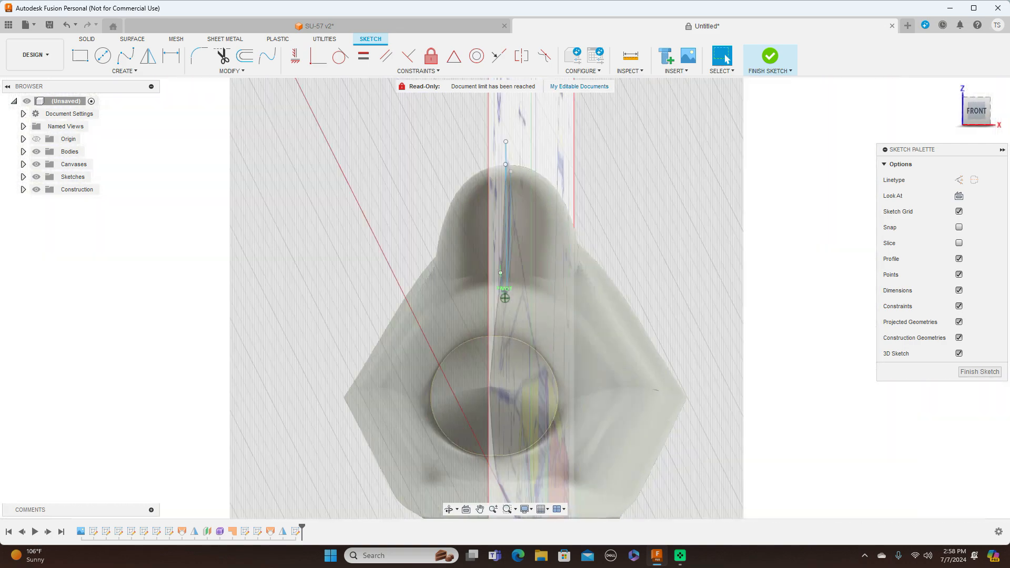
click(970, 113)
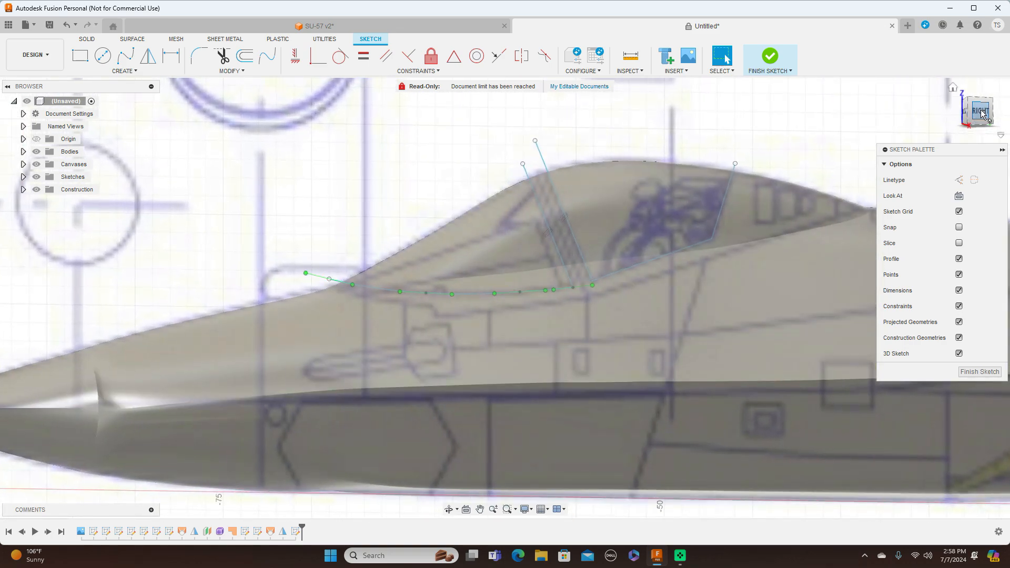
click(976, 112)
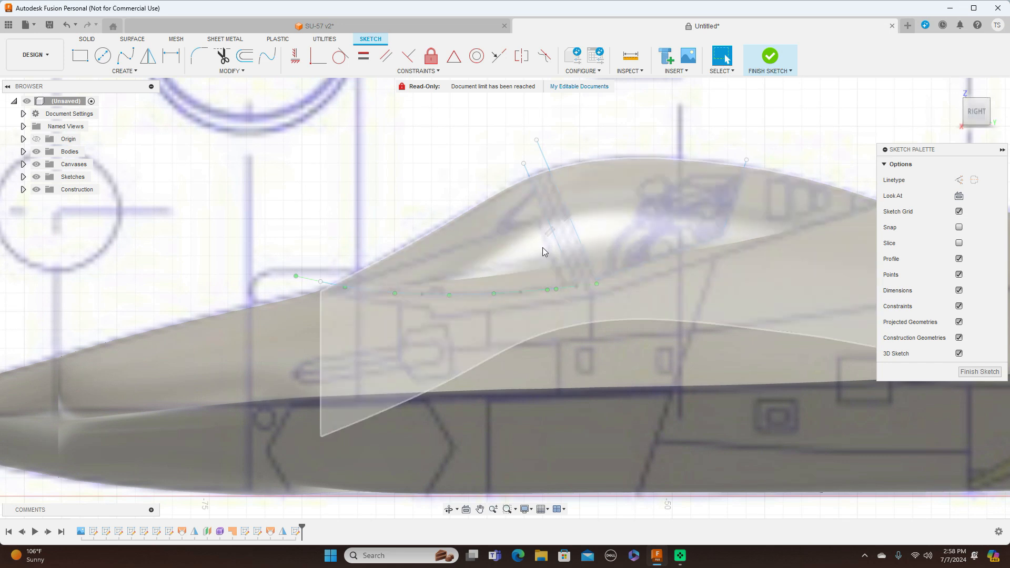
click(980, 372)
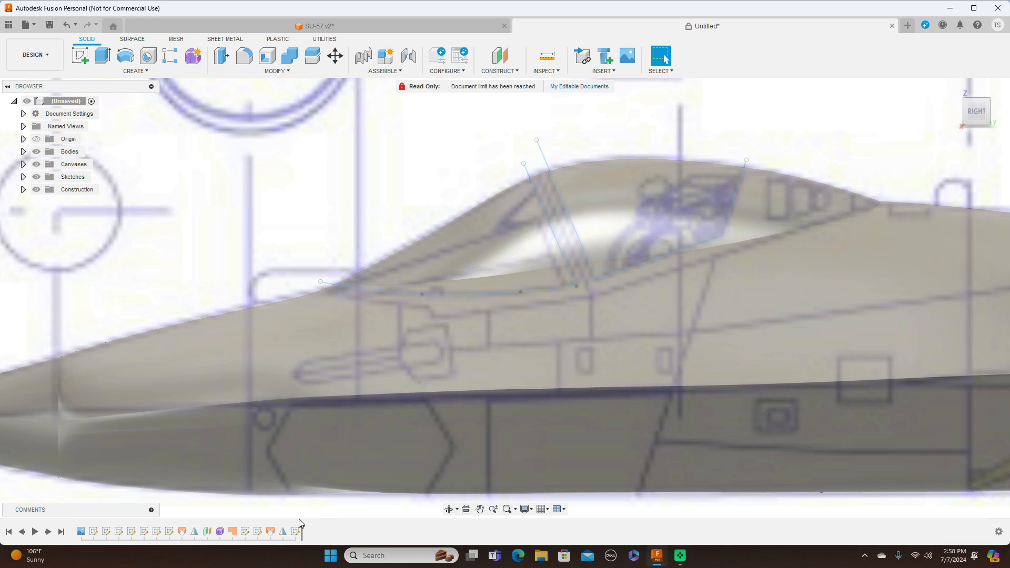
- Open the canopy's form feature in the design history for editing
click(221, 533)
right_click(221, 533)
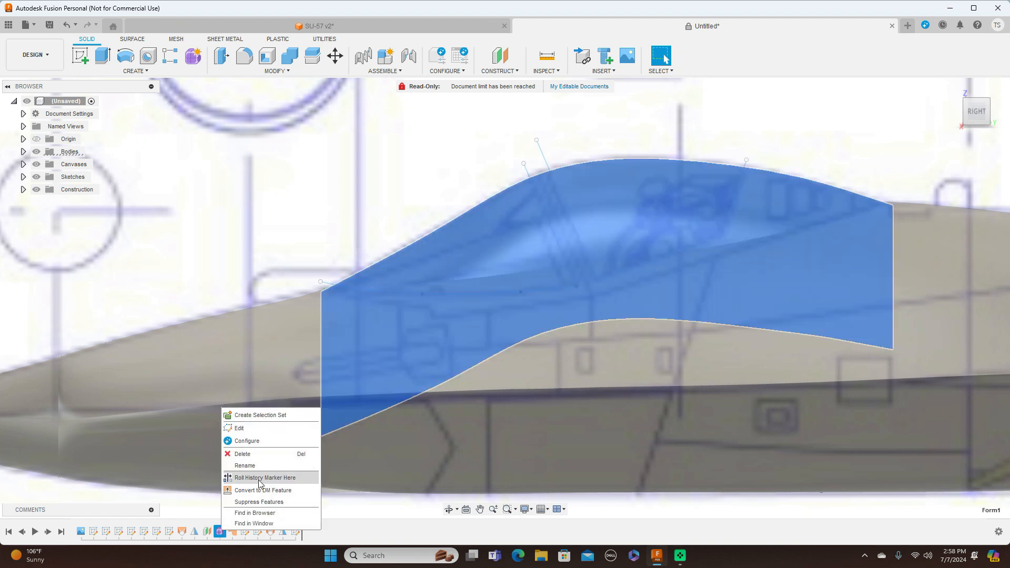
click(272, 428)
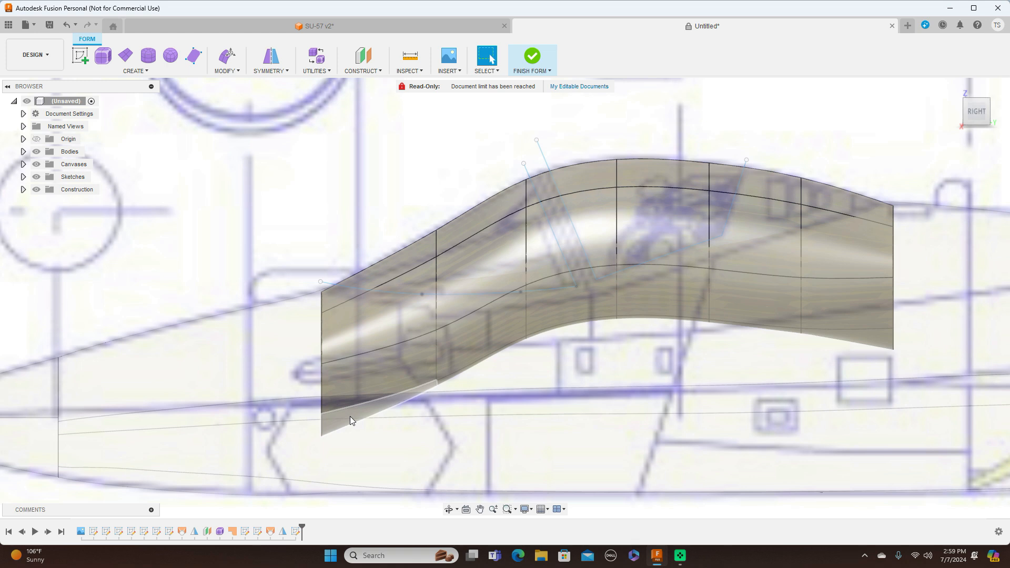
- Widen the canopy form in the front view by scaling the two mid-height vertices behind the windscreen on both sides by about 1.118
click(527, 286)
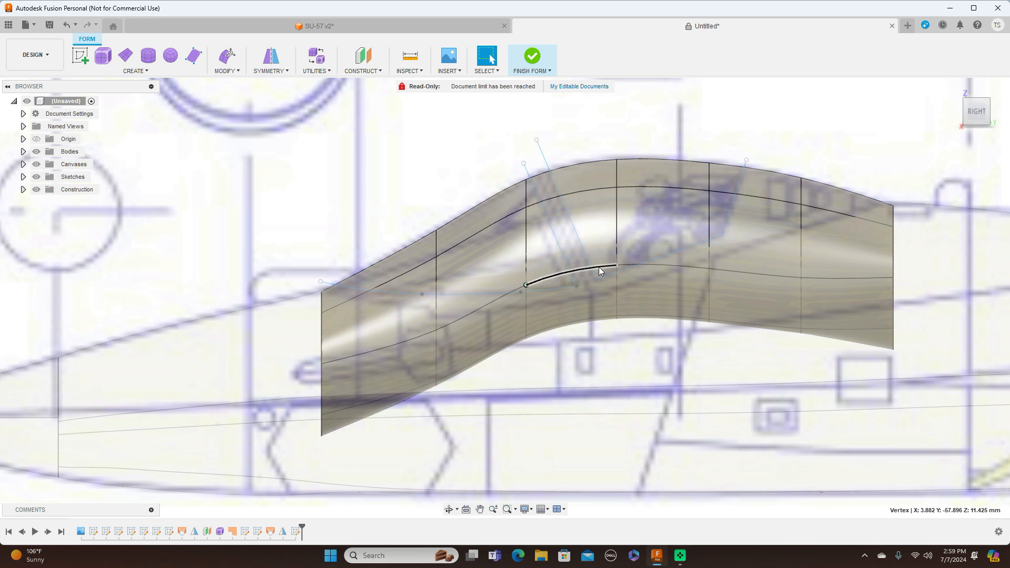
shift+click(616, 265)
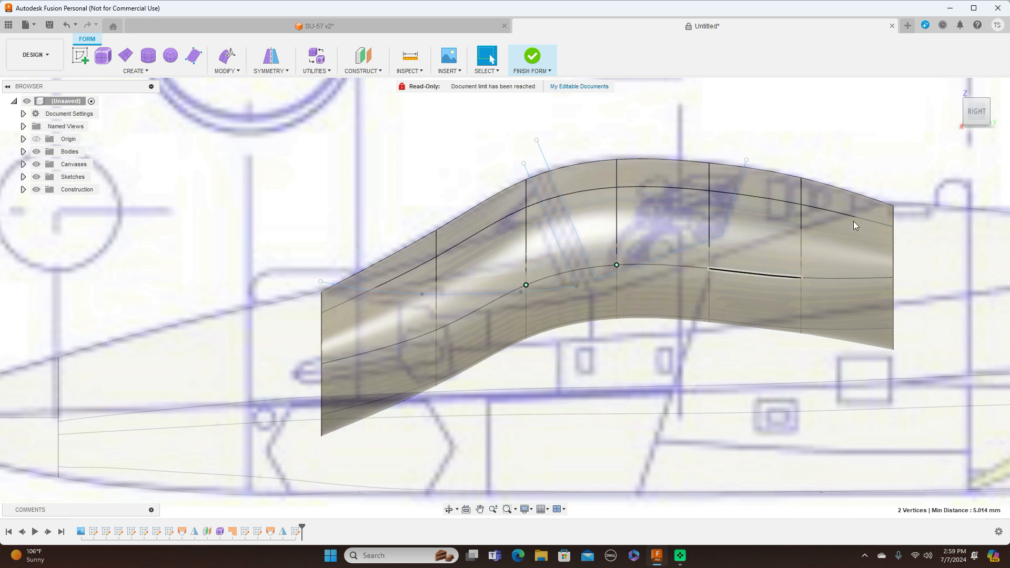
right_click(824, 137)
click(857, 121)
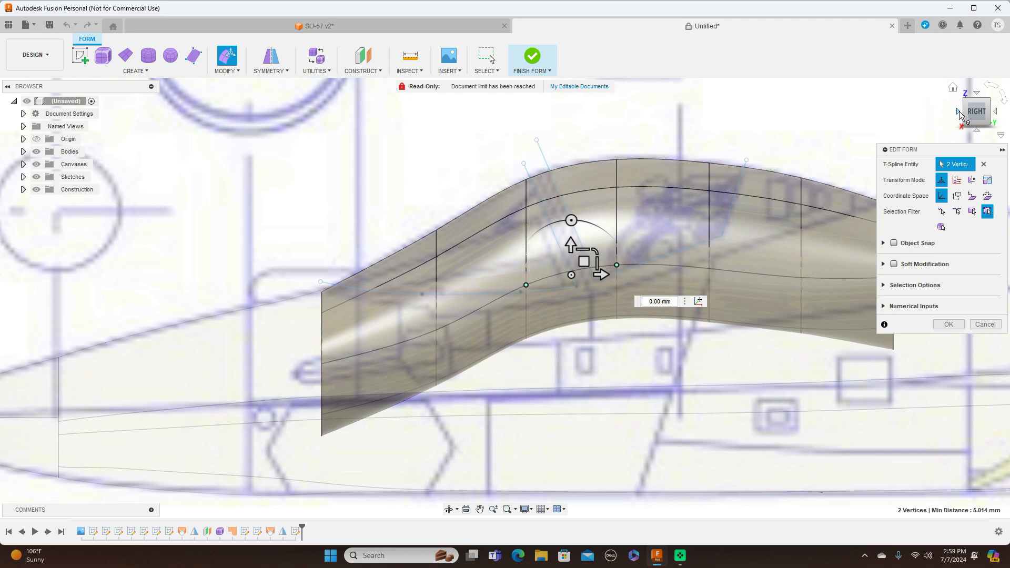
click(959, 112)
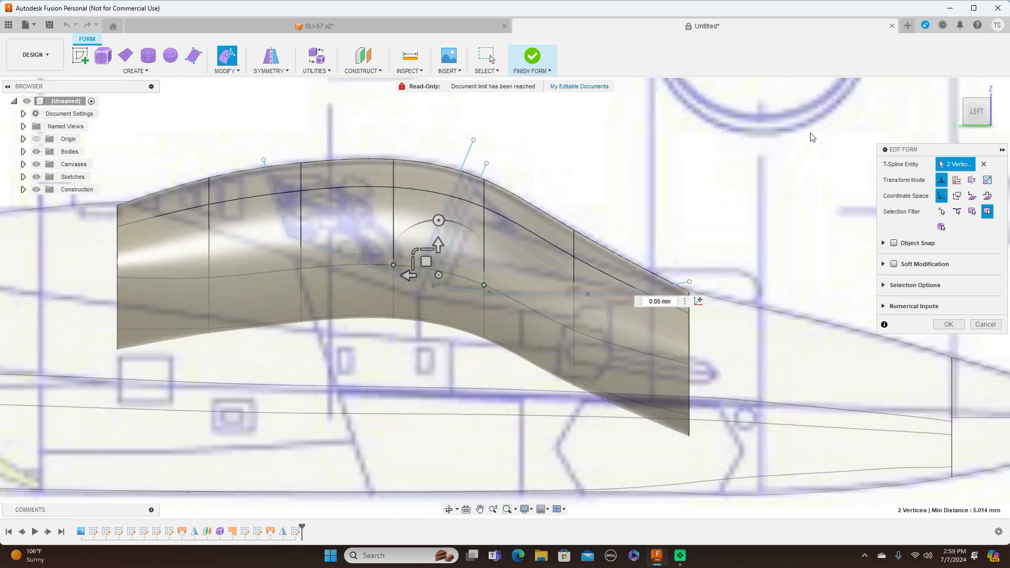
shift+click(484, 286)
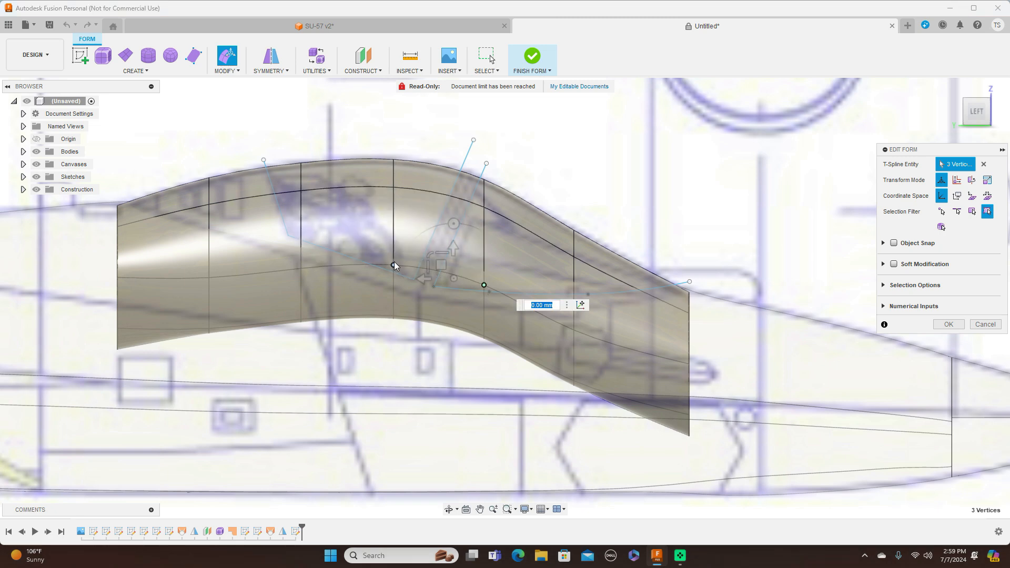
shift+click(394, 265)
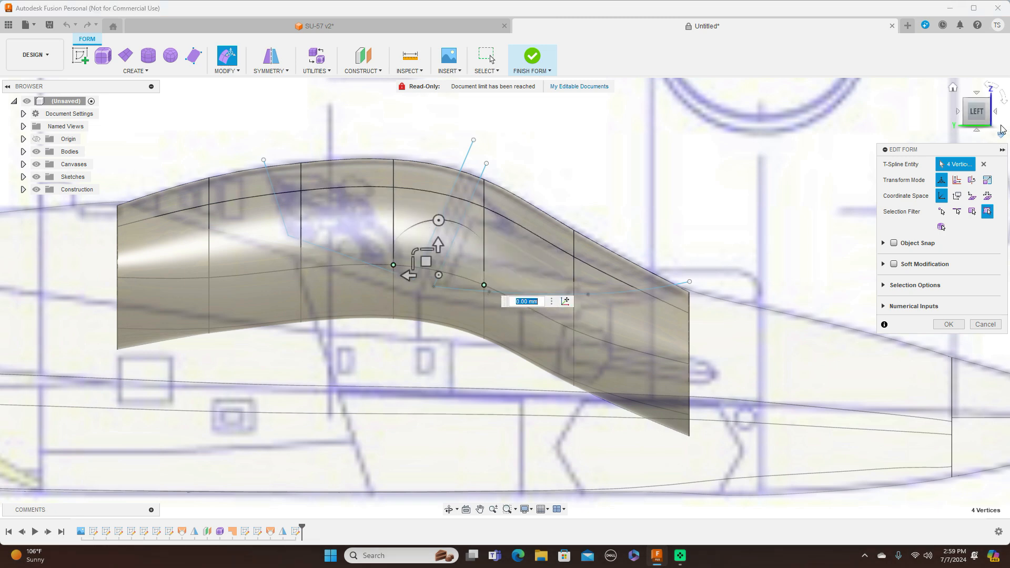
click(996, 113)
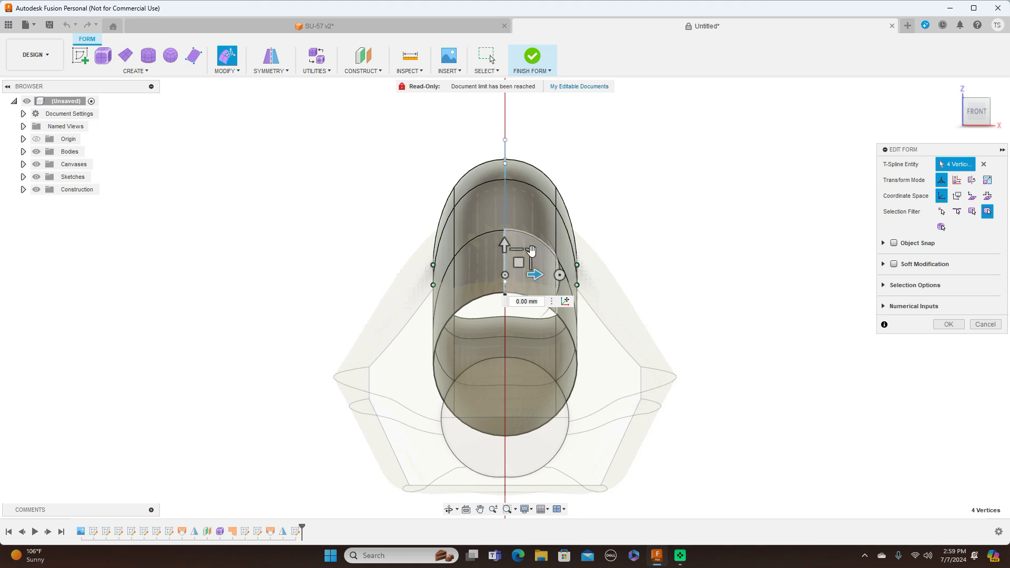
drag(530, 251, 533, 251)
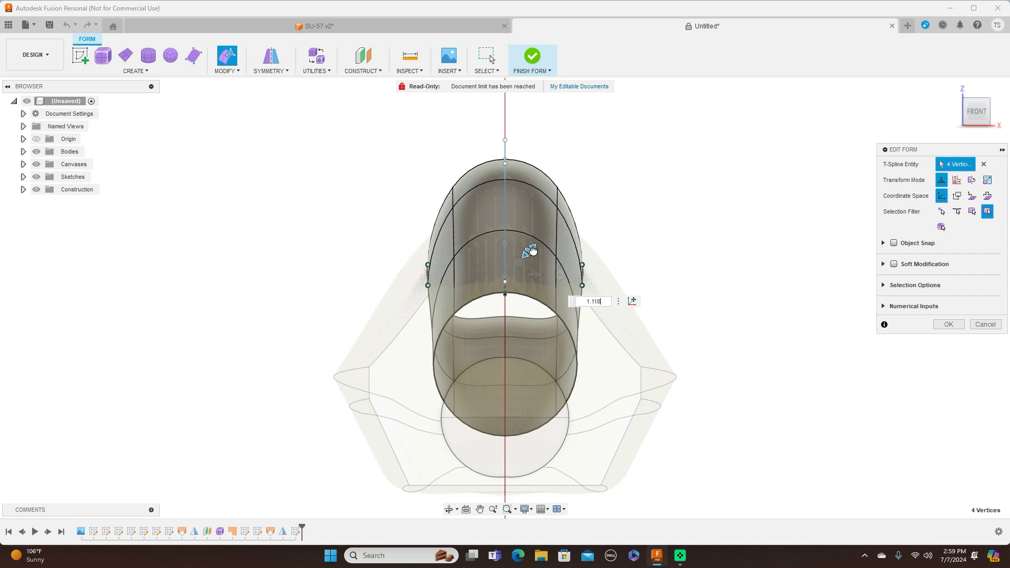
click(942, 324)
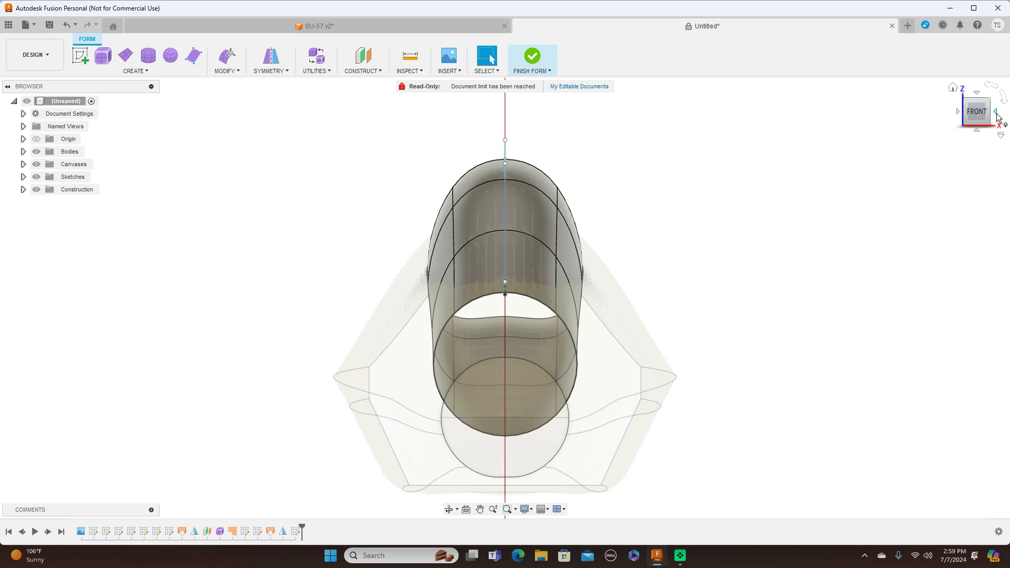
click(993, 113)
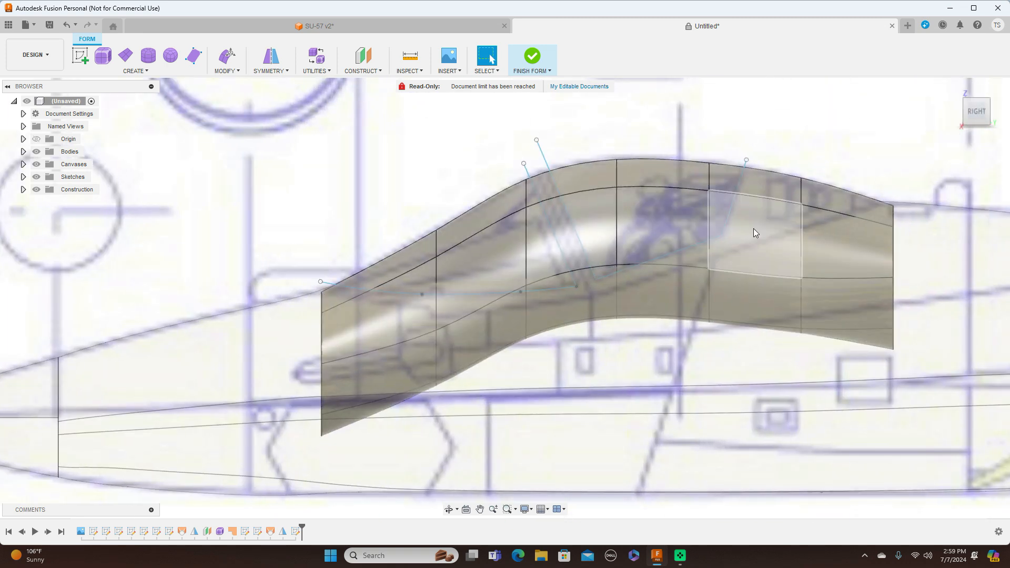
- Finish the canopy form edit and return to the solid model
scroll(755, 229, down, 3)
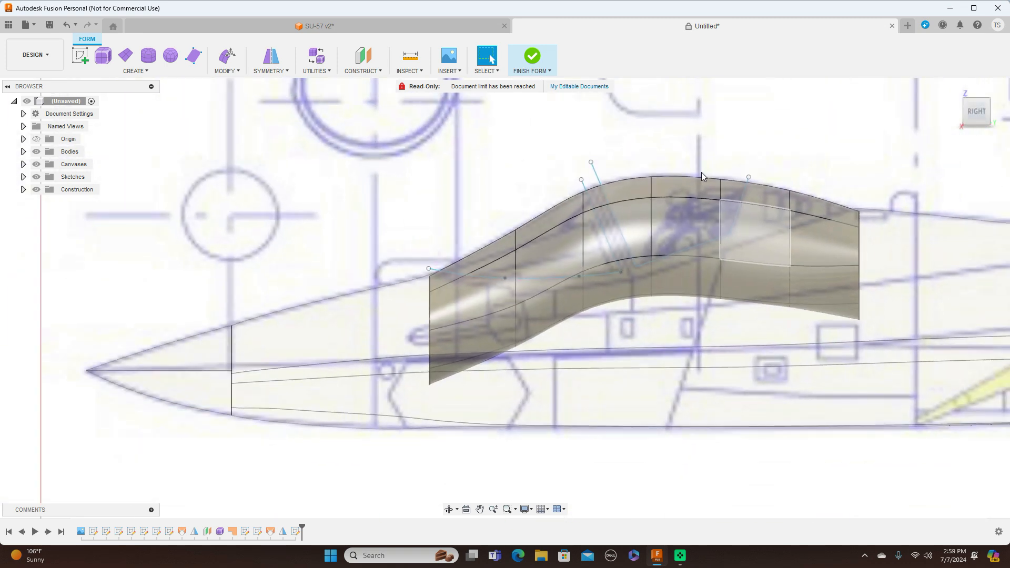
click(548, 71)
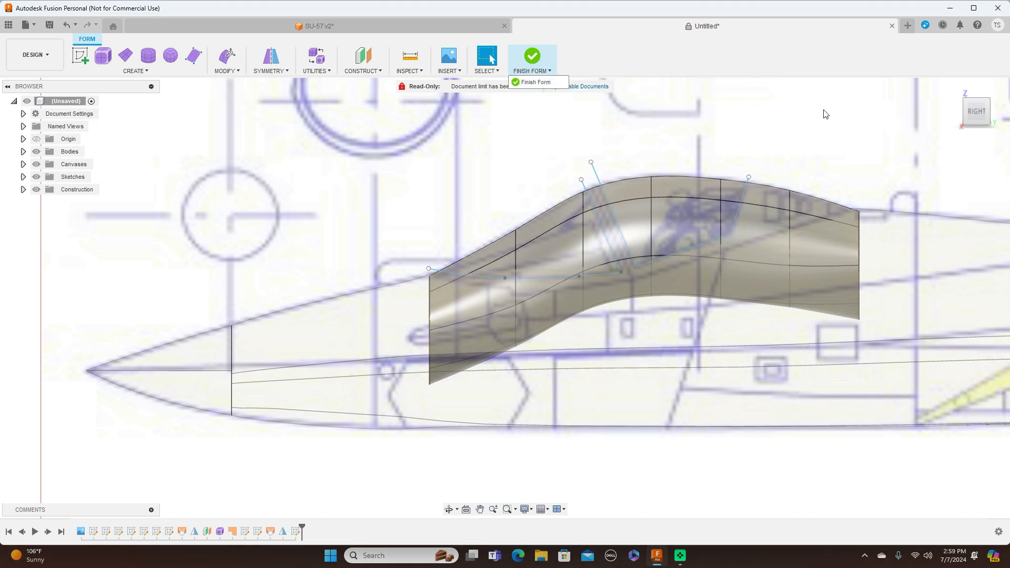
click(547, 83)
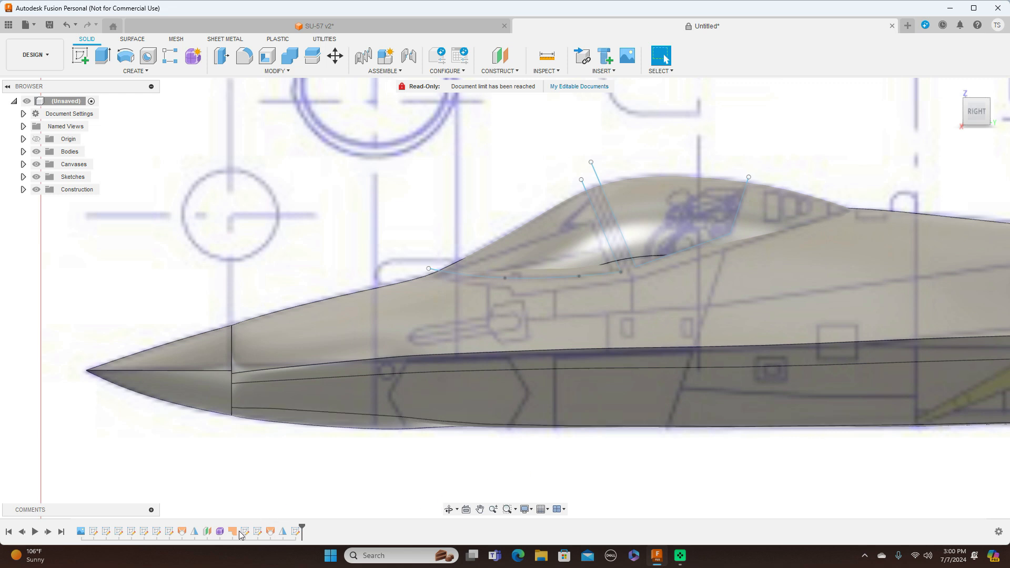
- Reopen the canopy form and select the two neighbouring mid-height vertices near the canopy frame on both sides
click(220, 533)
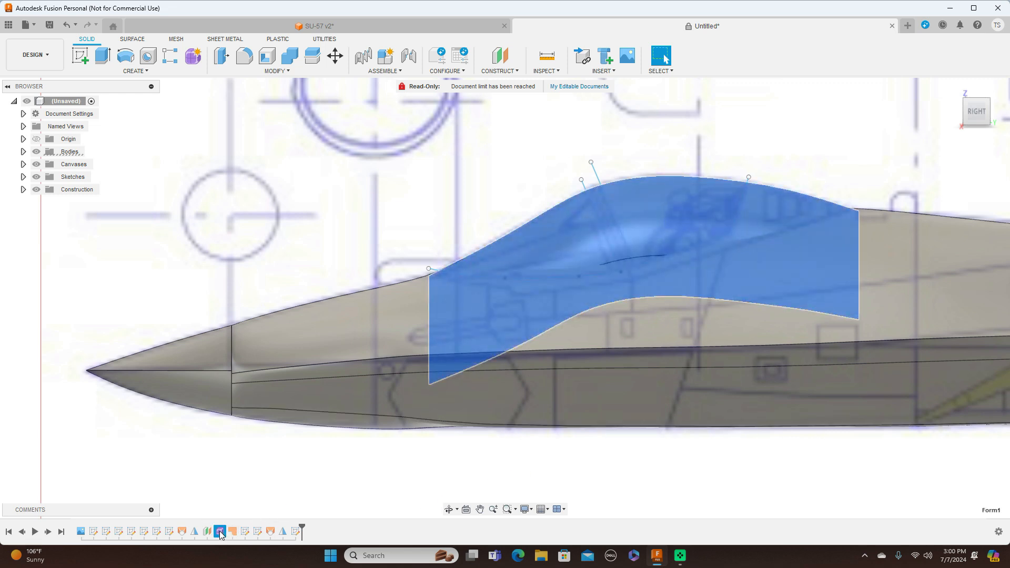
right_click(220, 533)
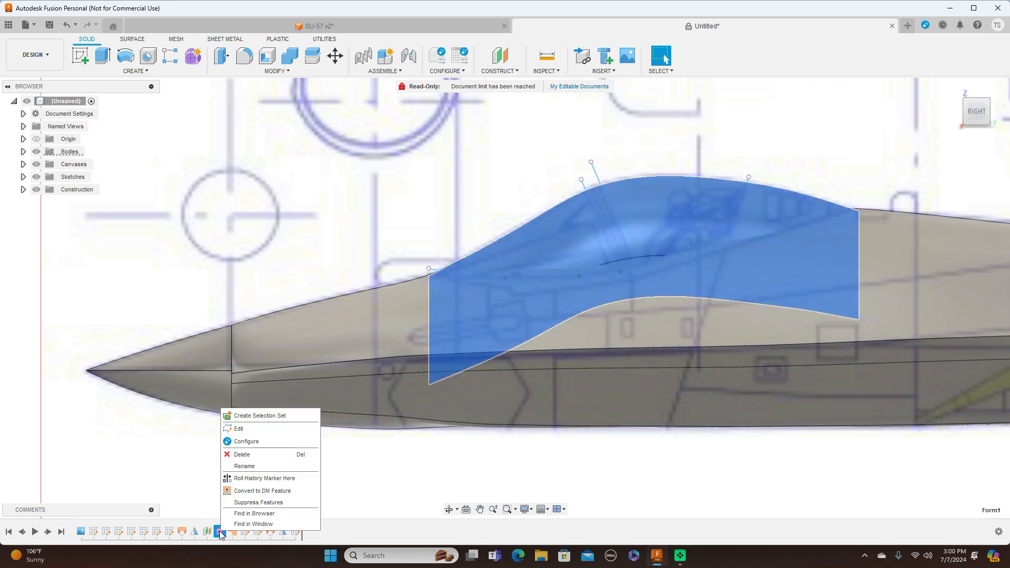
click(252, 430)
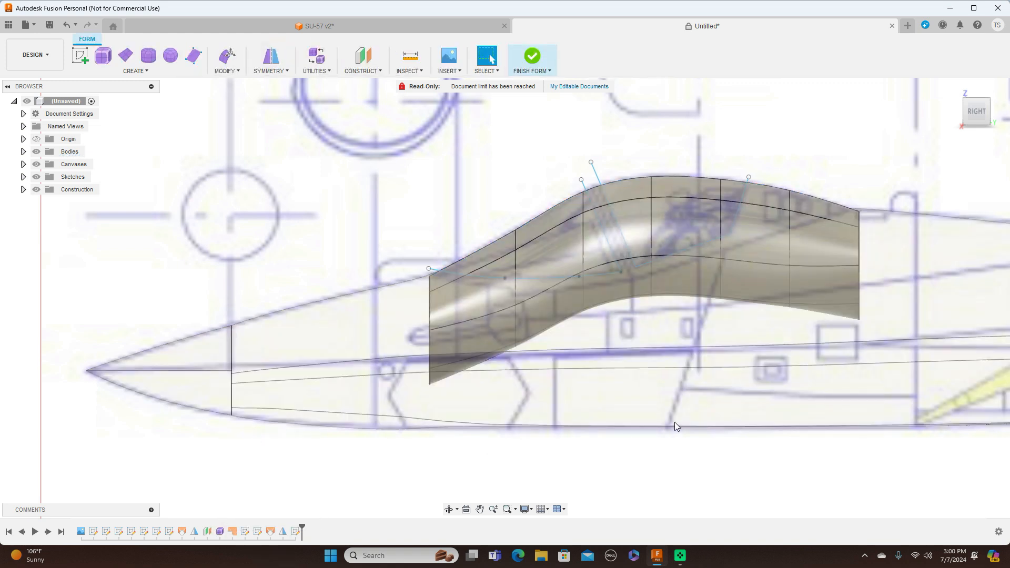
scroll(675, 422, up, 2)
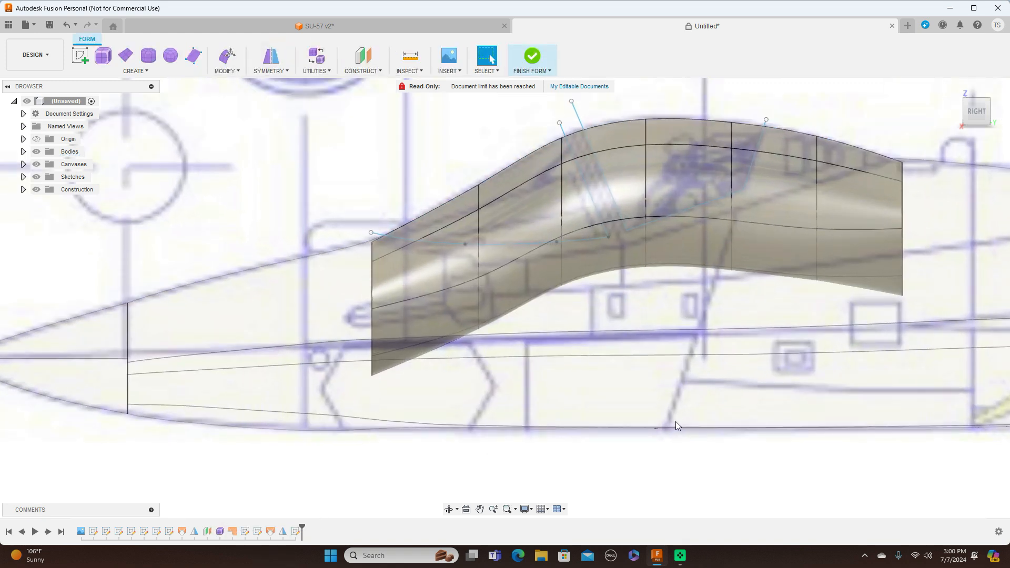
click(562, 237)
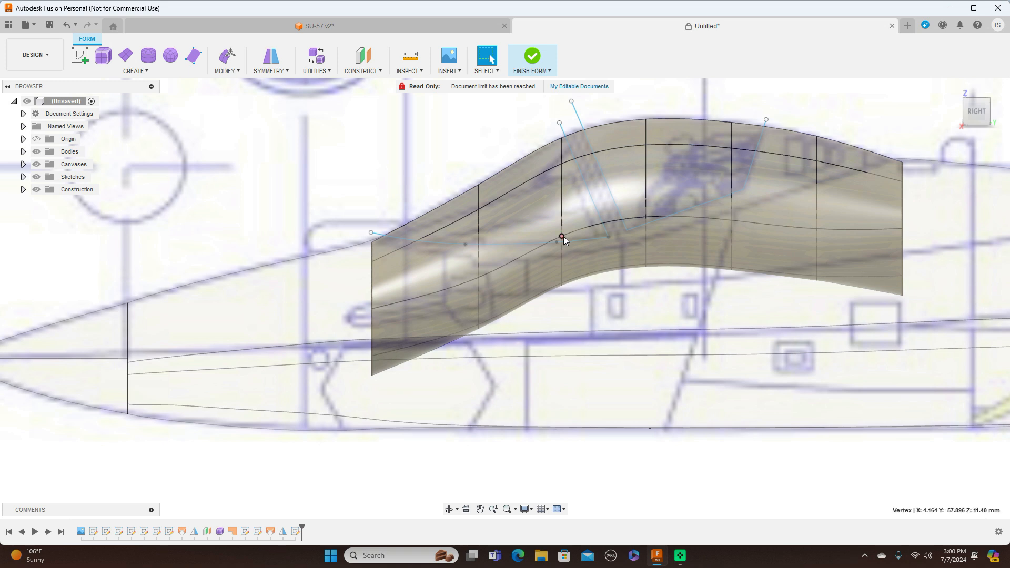
shift+click(646, 217)
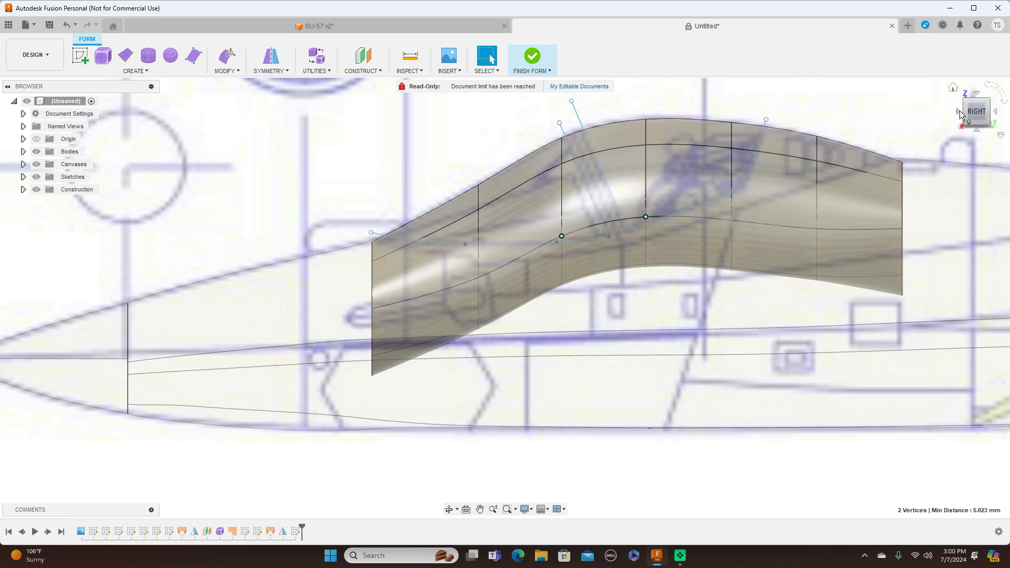
click(960, 111)
click(956, 111)
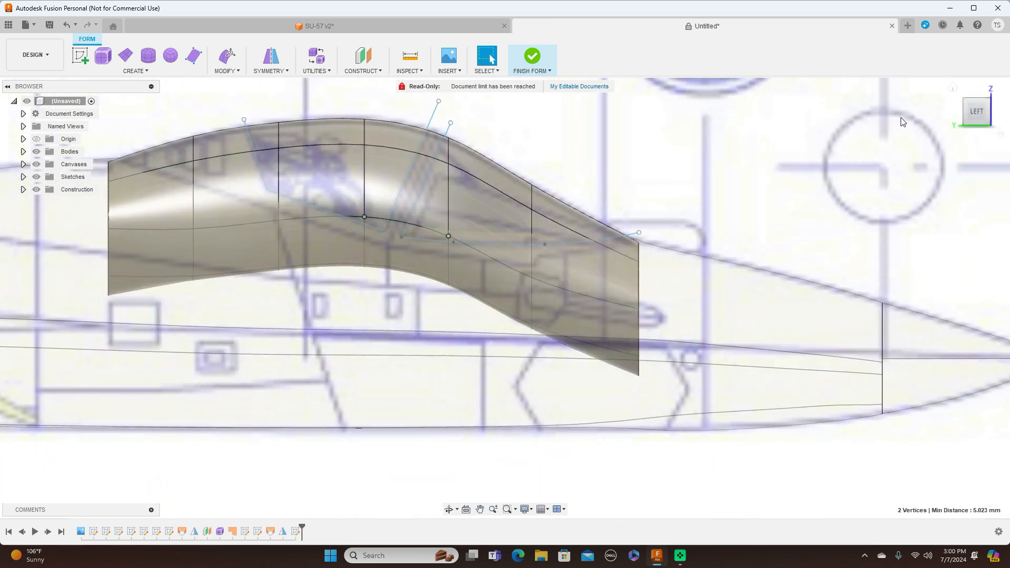
shift+click(364, 217)
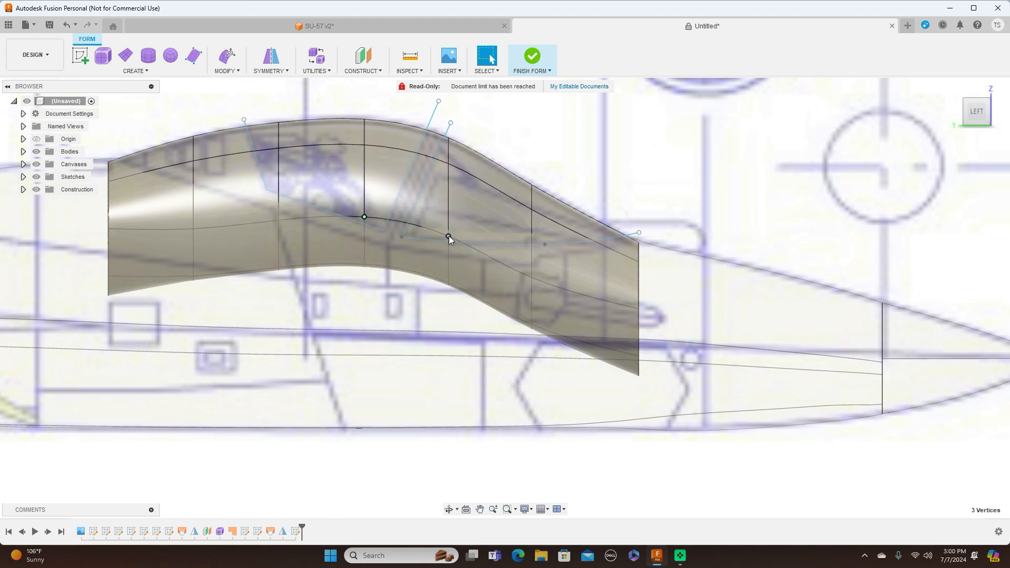
- Widen the canopy in the front view by scaling the four selected vertices by about 1.086
right_click(656, 151)
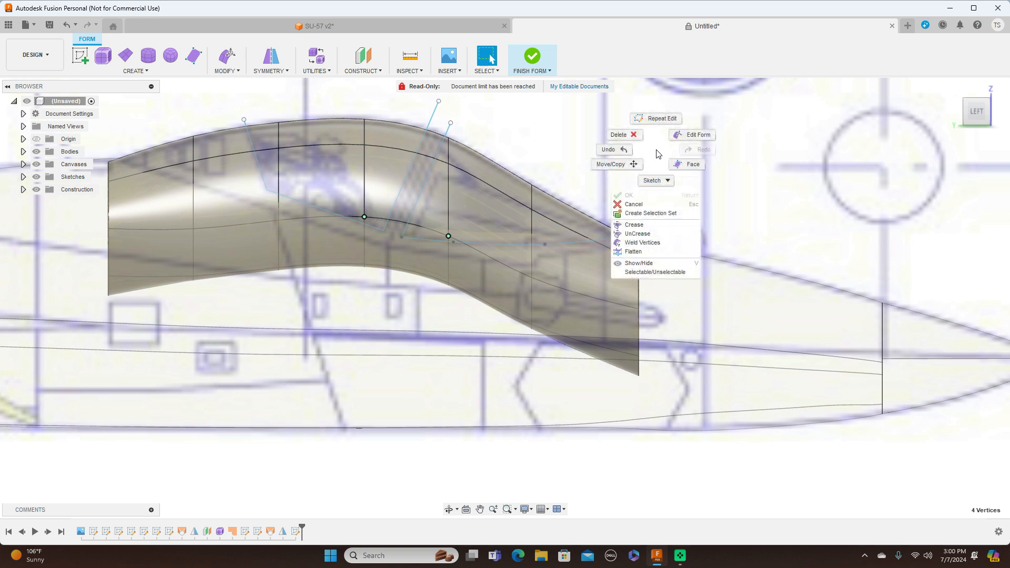
click(688, 136)
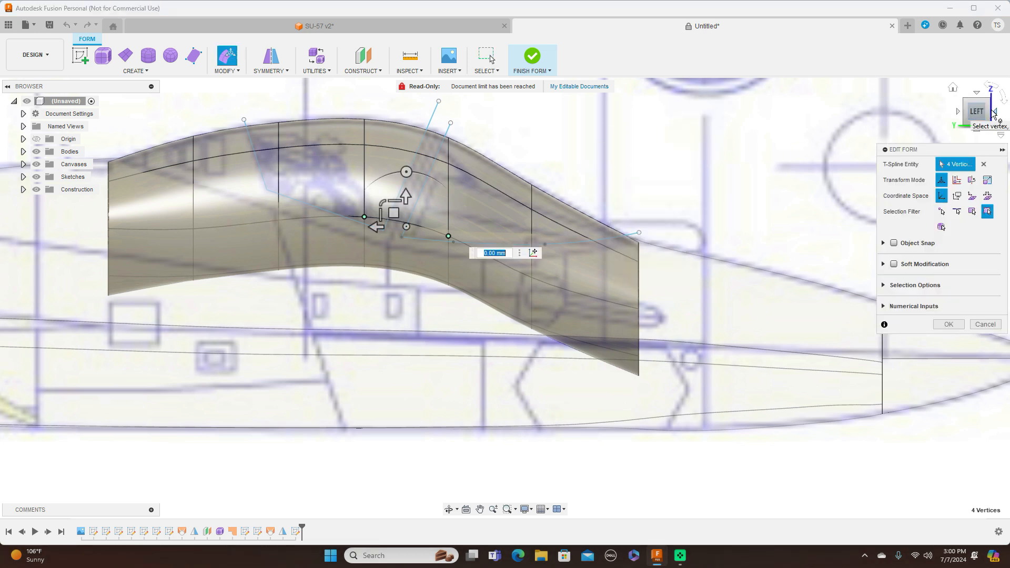
click(996, 112)
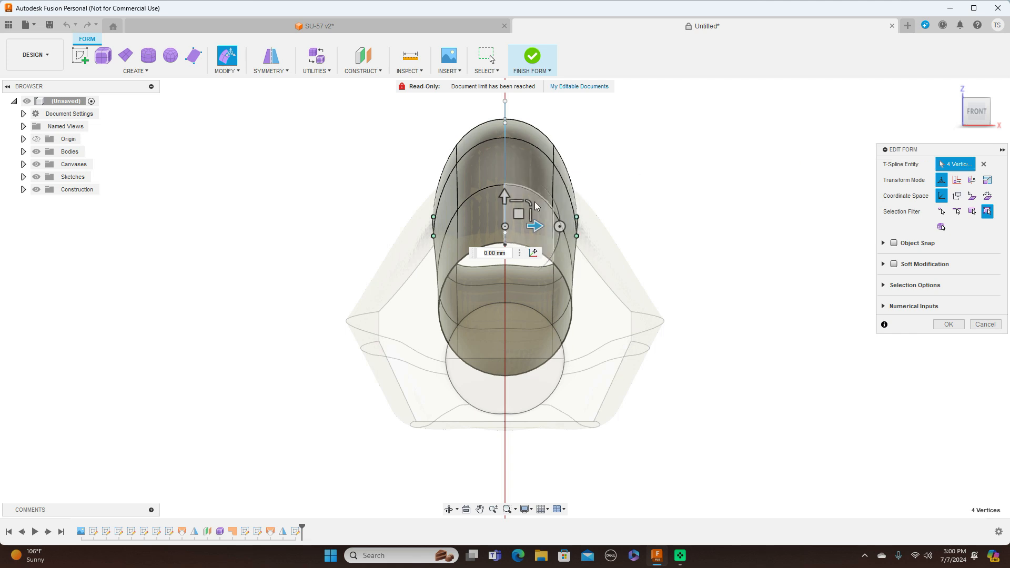
mouse_move(530, 203)
mouse_down()
mouse_move(527, 215)
mouse_move(532, 204)
mouse_up()
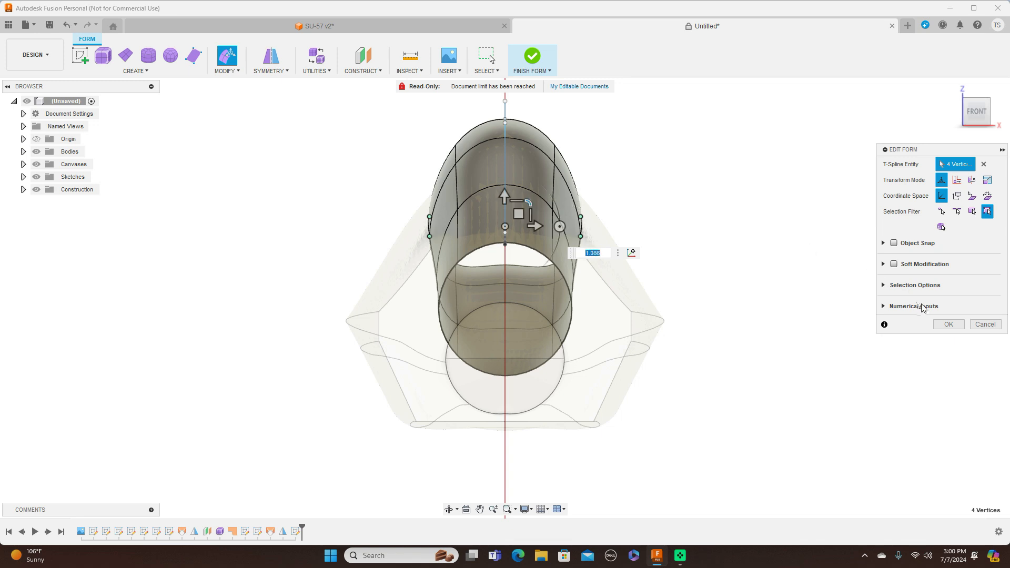
click(948, 324)
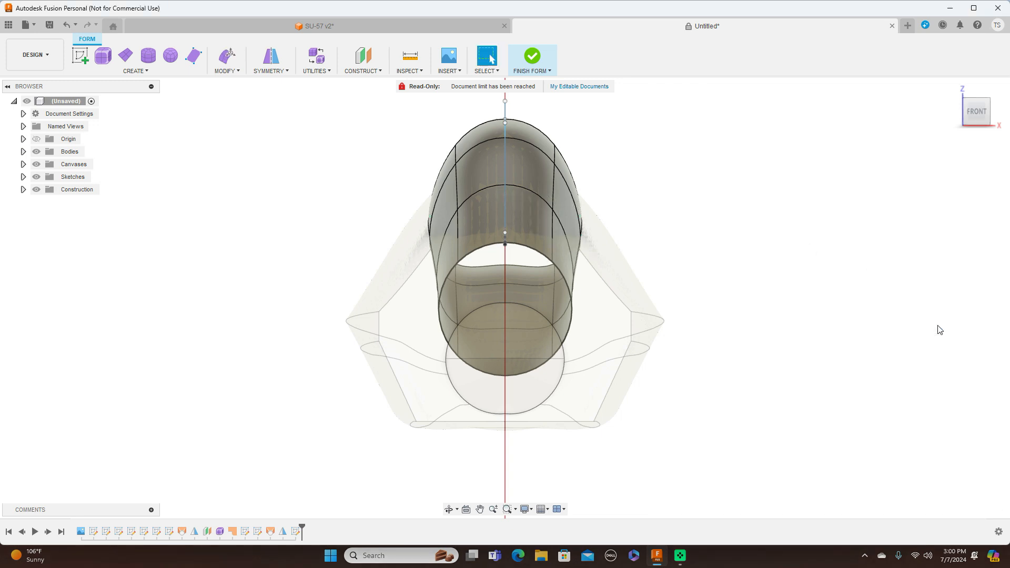
- Finish the form and check the canopy's fit with the fuselage from the right side and the front
click(542, 74)
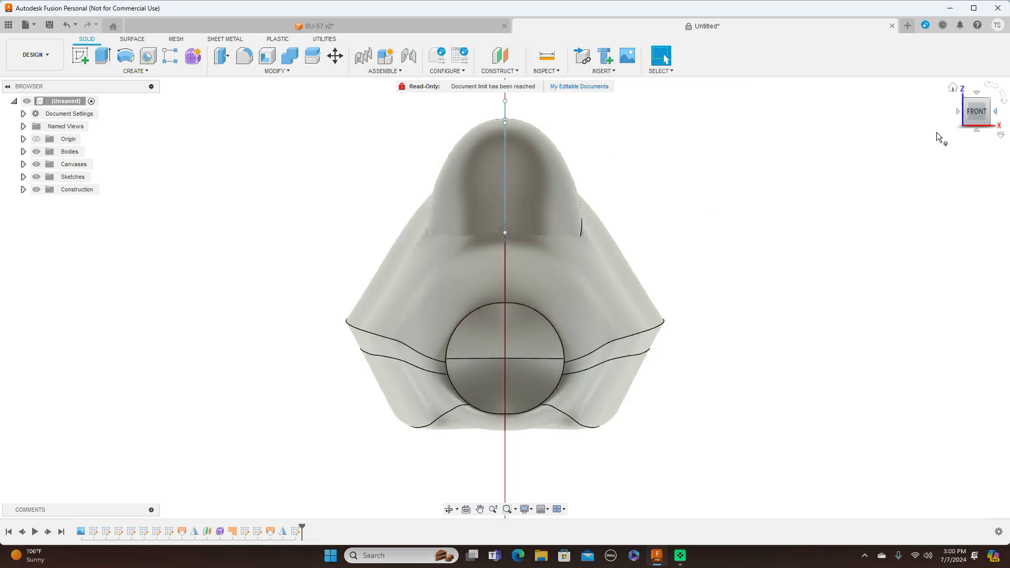
click(995, 111)
scroll(758, 194, down, 5)
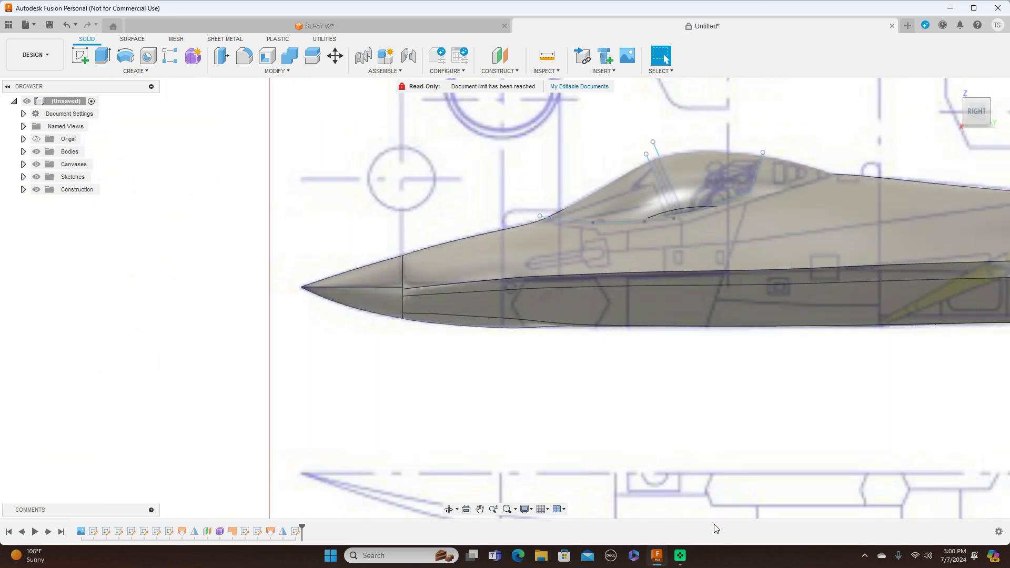
middle_drag(666, 428, 538, 441)
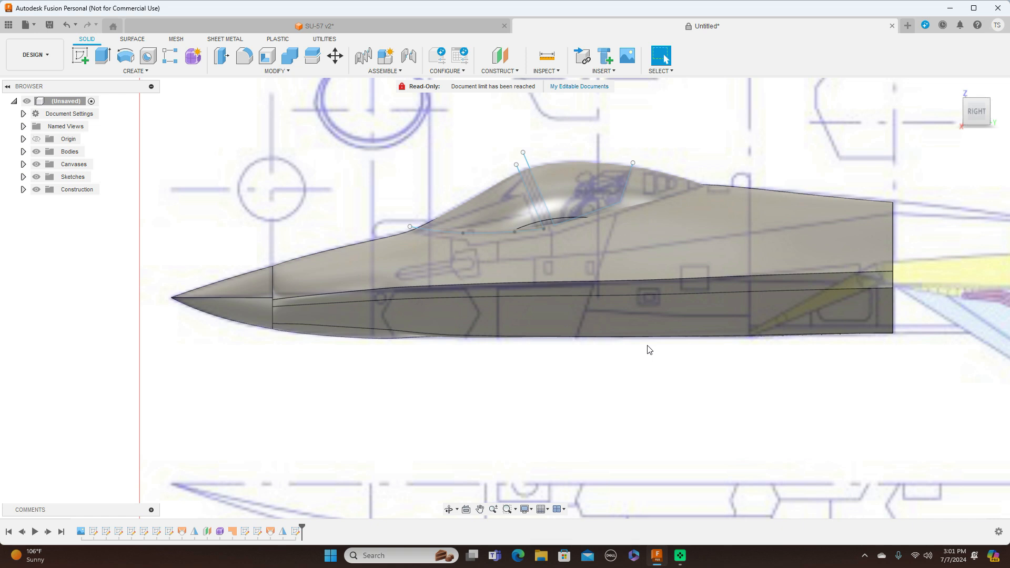
scroll(650, 350, up, 2)
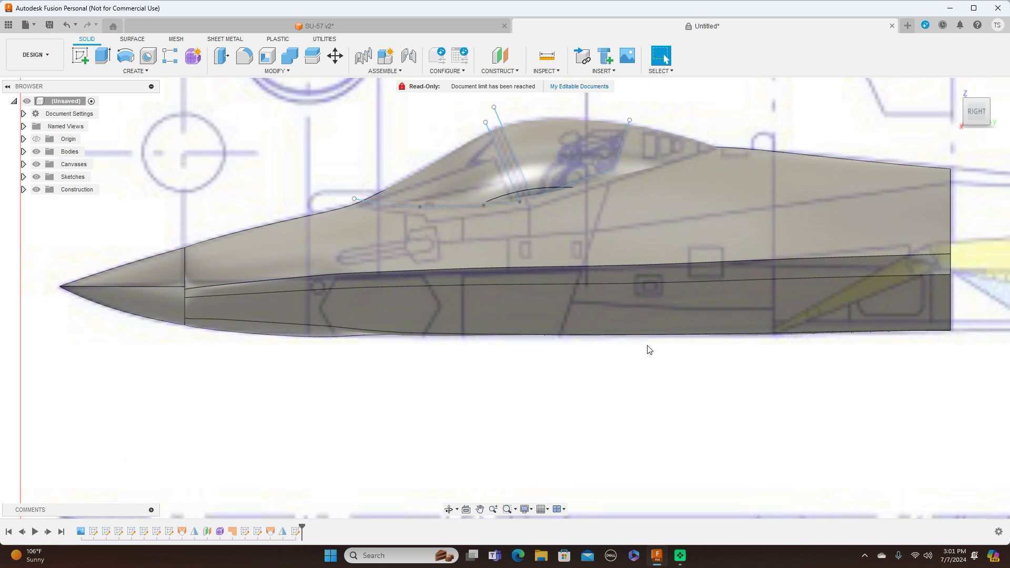
mouse_move(984, 113)
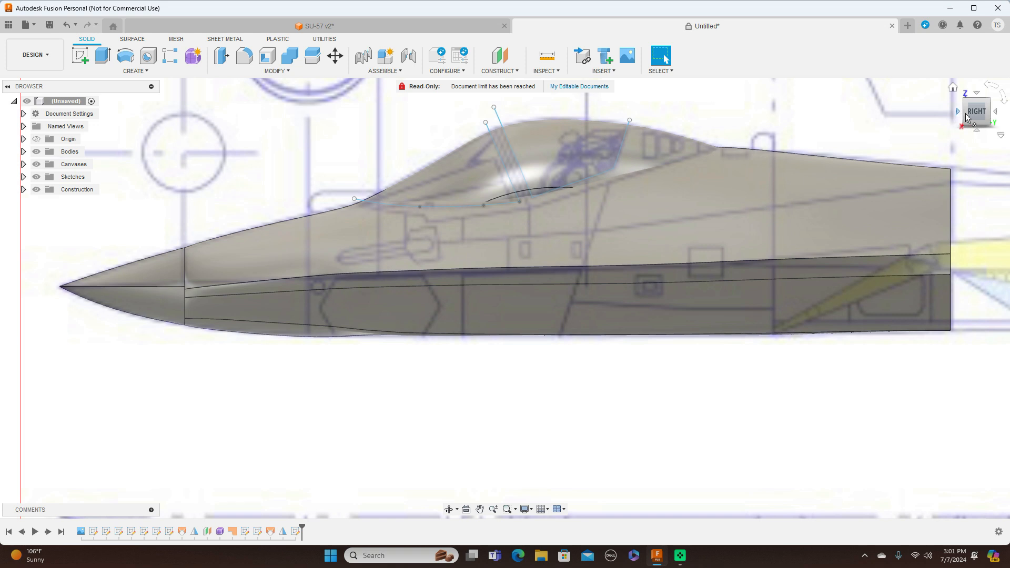
click(959, 112)
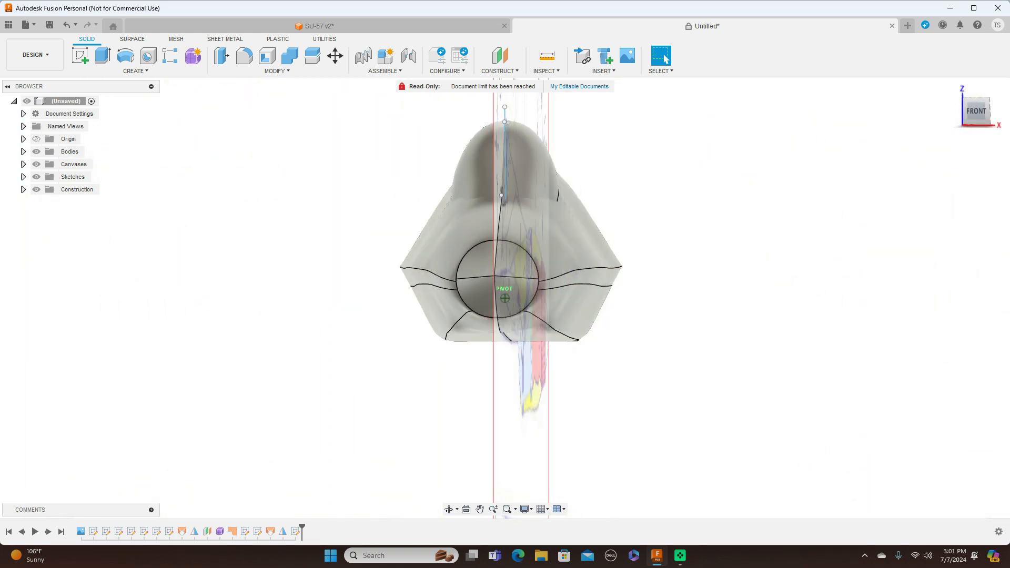
click(506, 152)
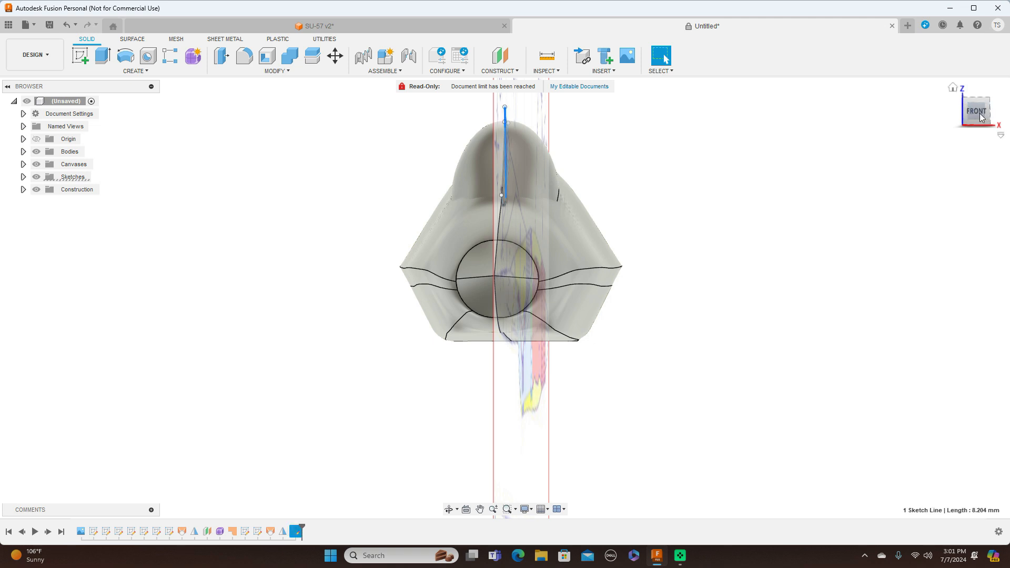
click(987, 116)
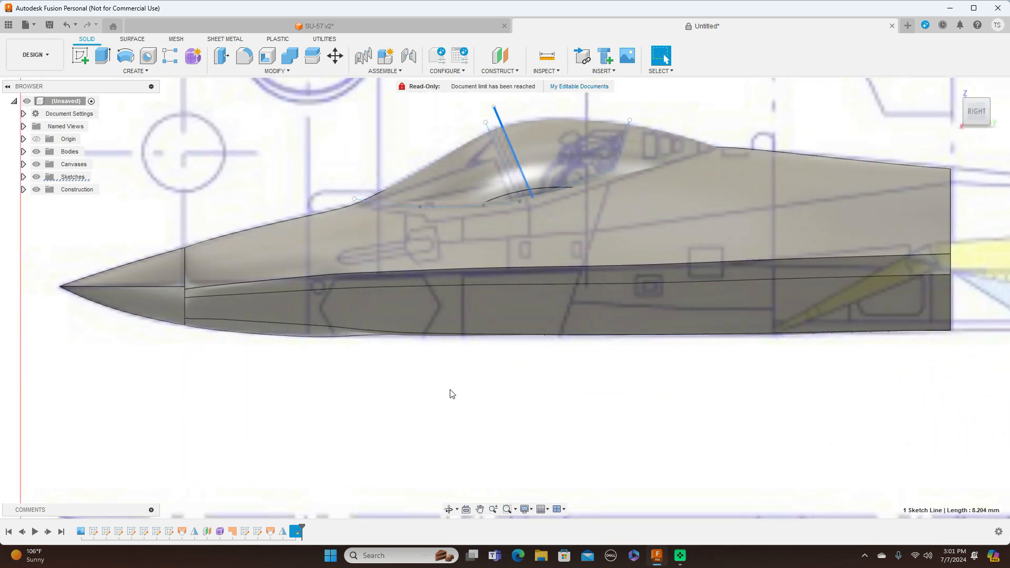
- Reopen the canopy form and select the two adjoining mid-height lengthwise edges behind the windscreen on both sides
click(220, 533)
right_click(220, 533)
click(237, 431)
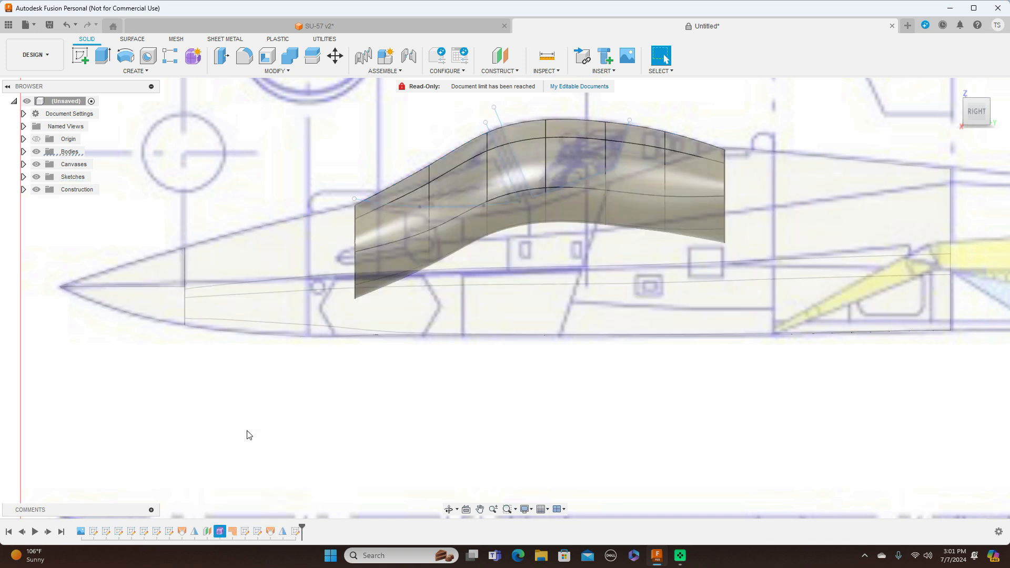
click(535, 191)
shift+click(571, 187)
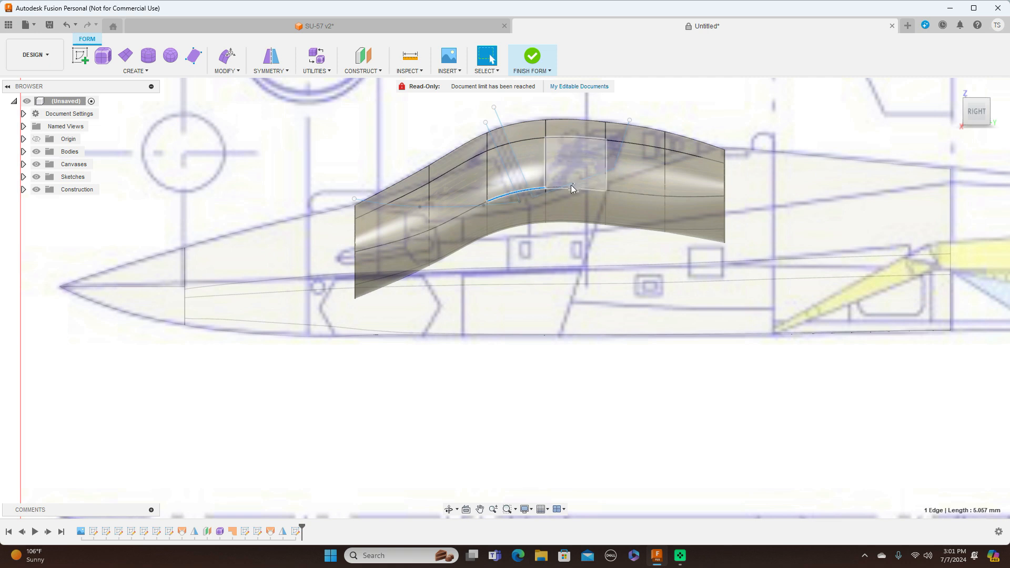
click(958, 111)
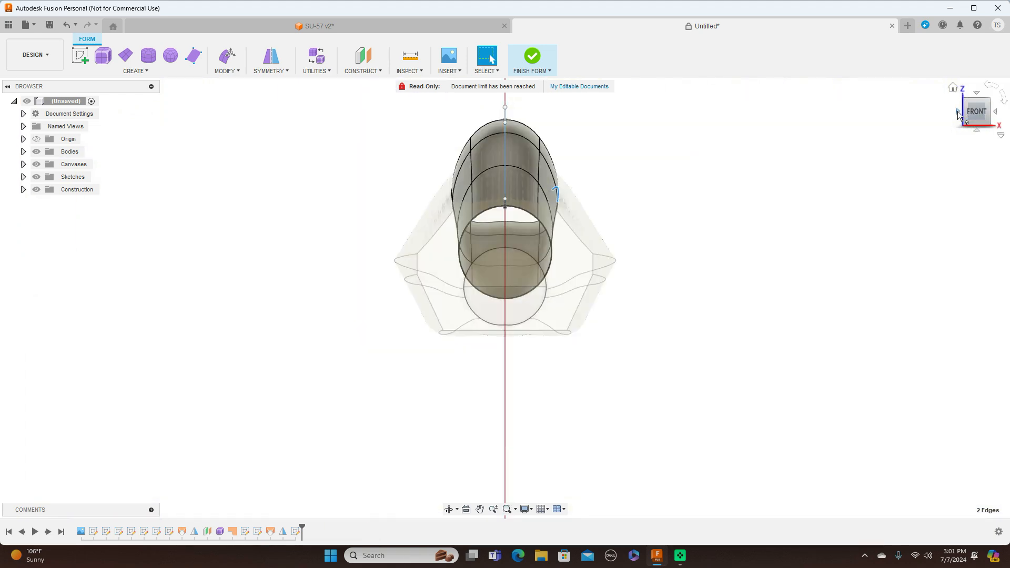
click(957, 111)
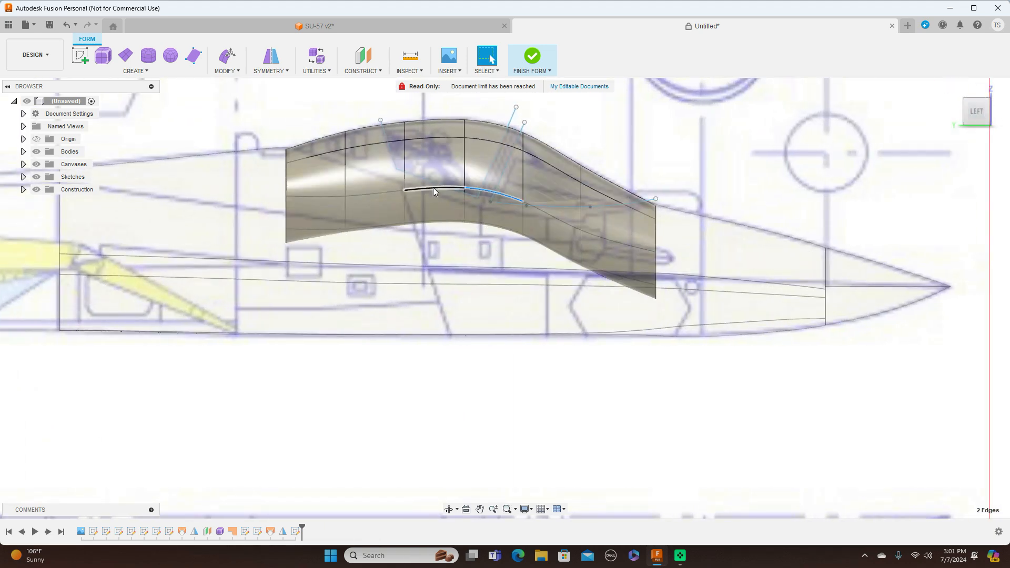
shift+click(434, 189)
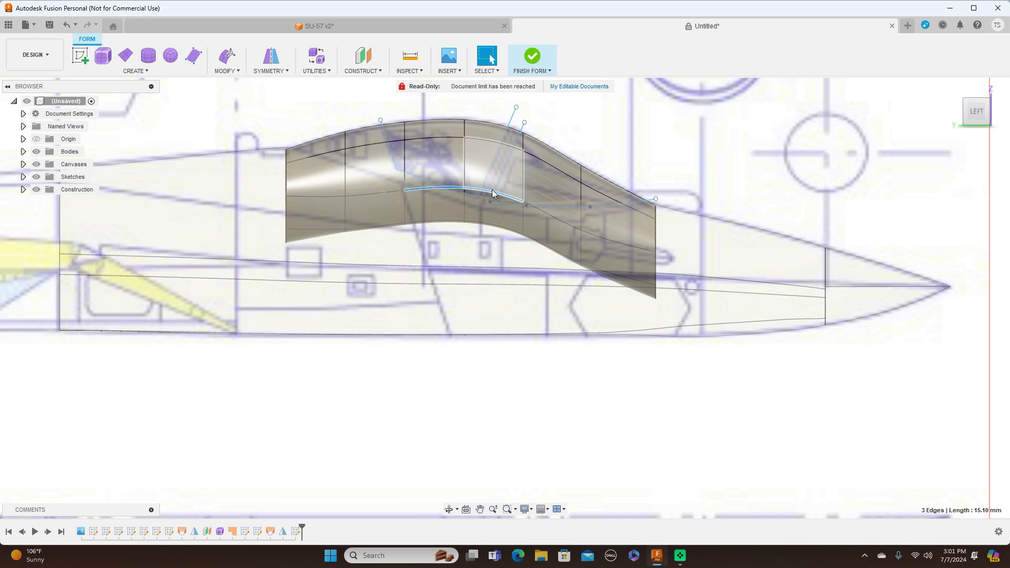
shift+click(492, 193)
- Lower the four selected canopy edges by about 0.484 mm in the front view and finish the form
right_click(700, 139)
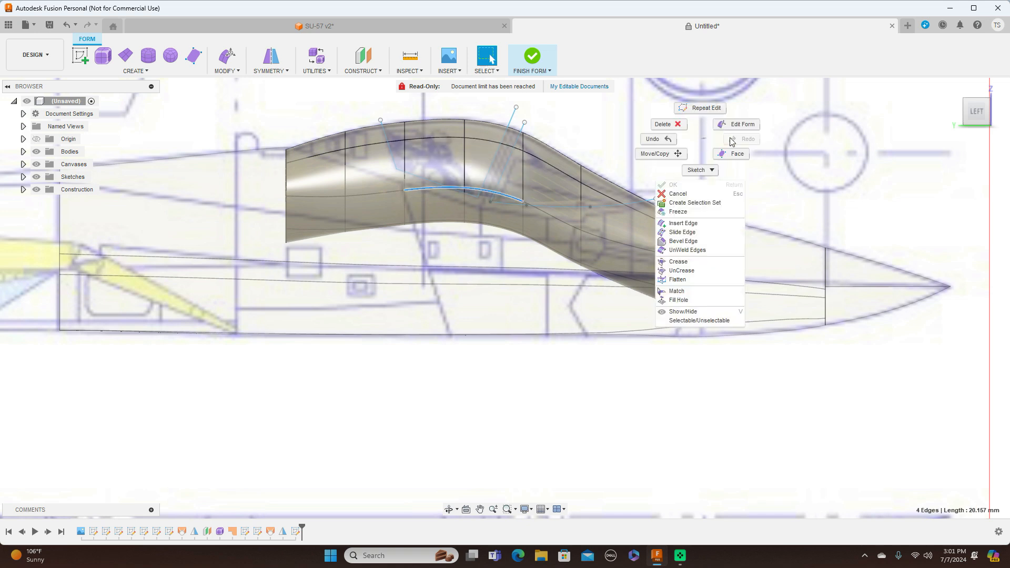
click(742, 124)
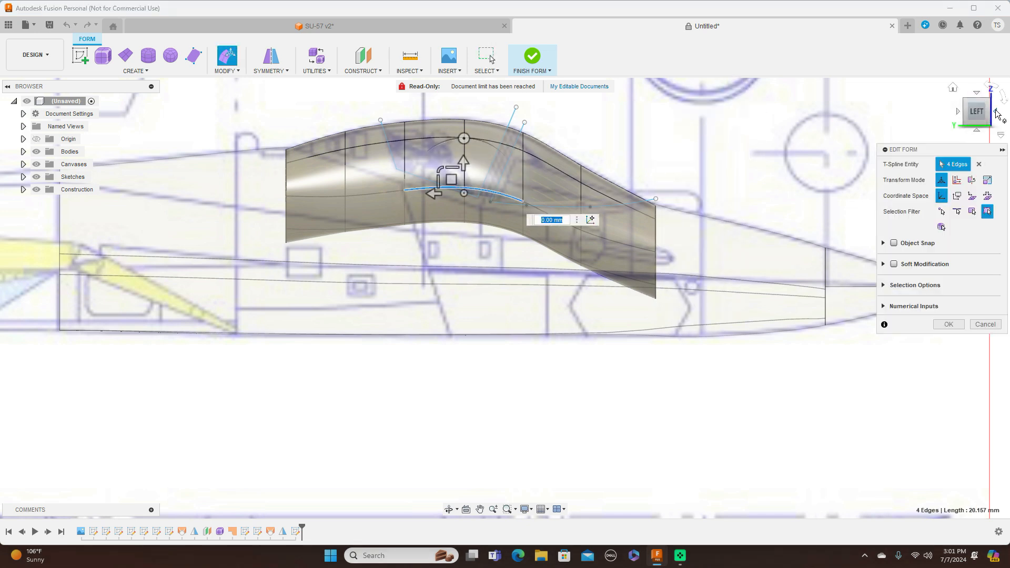
click(976, 112)
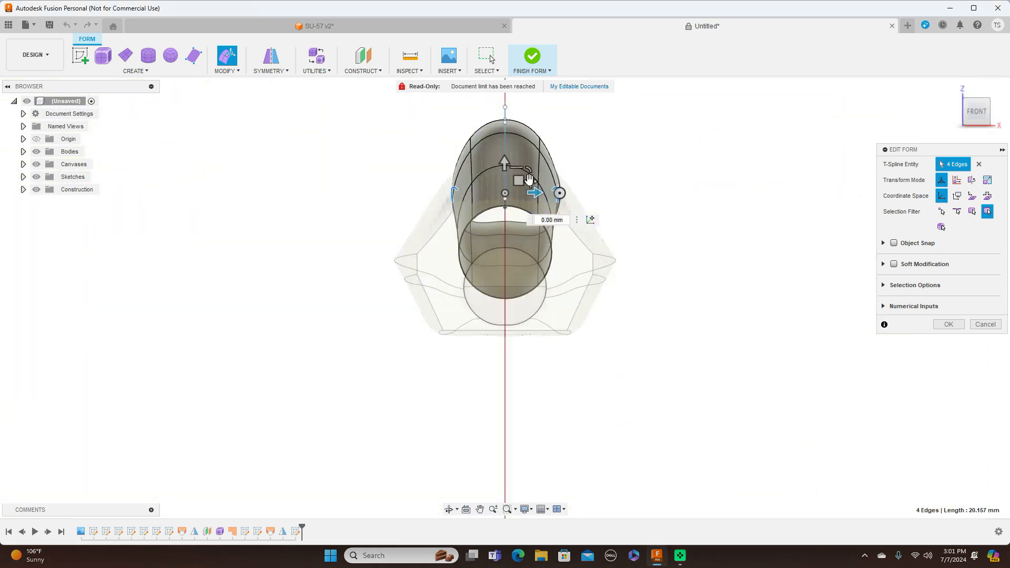
drag(519, 180, 520, 188)
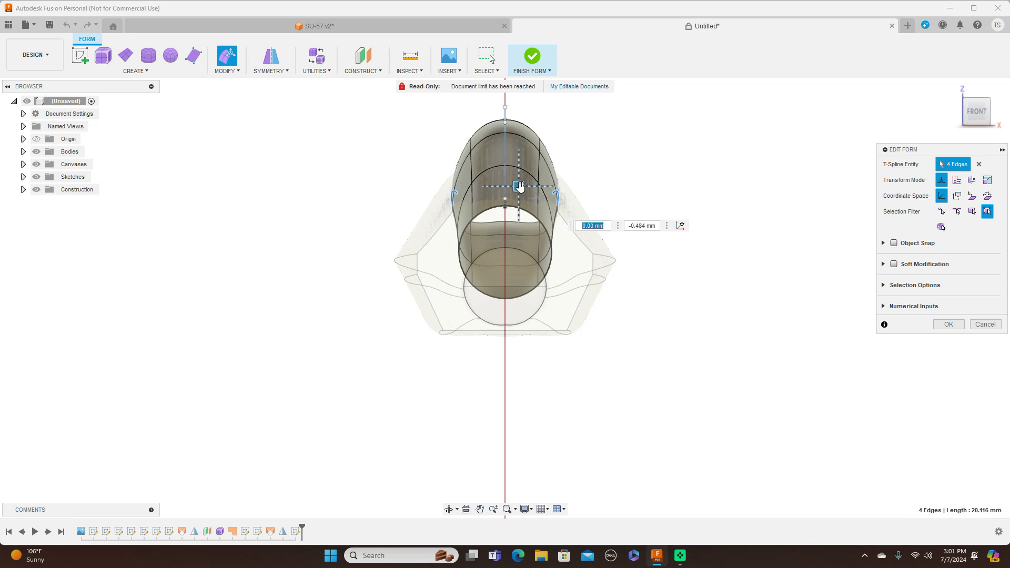
click(944, 325)
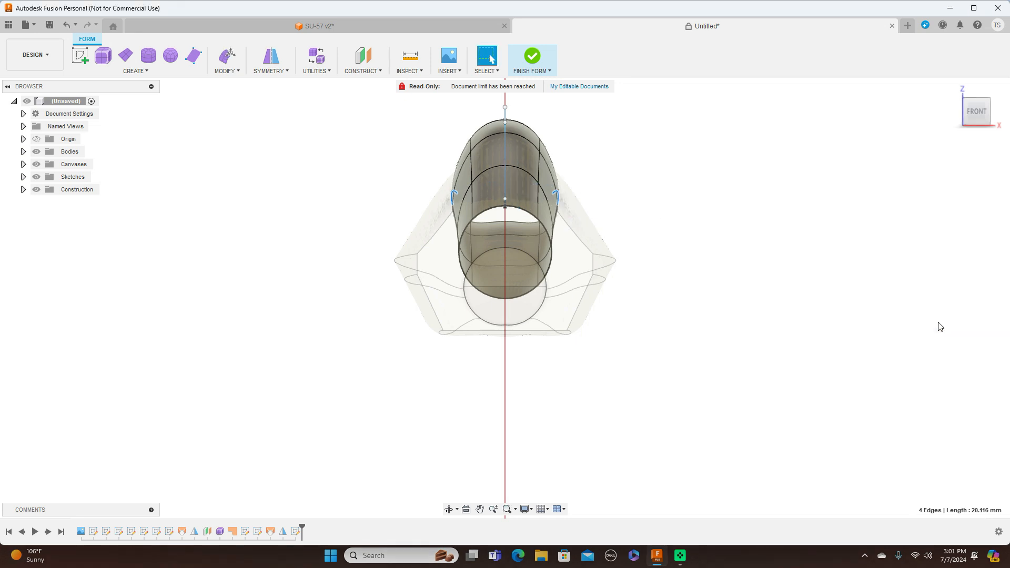
click(551, 72)
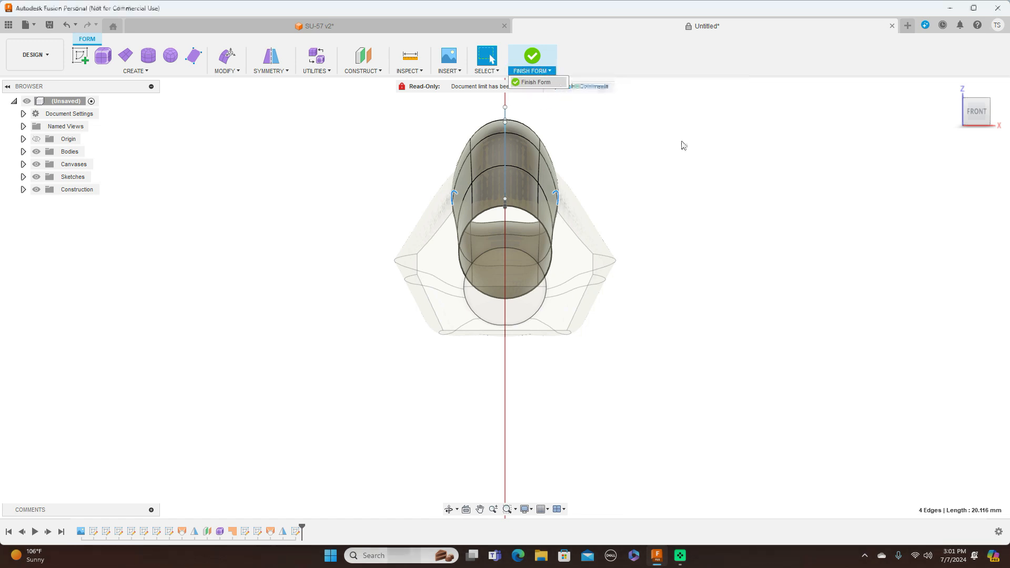
- Finish the canopy form, compare its side profile with the reference canvases from the right, and leave the canvases hidden
click(542, 82)
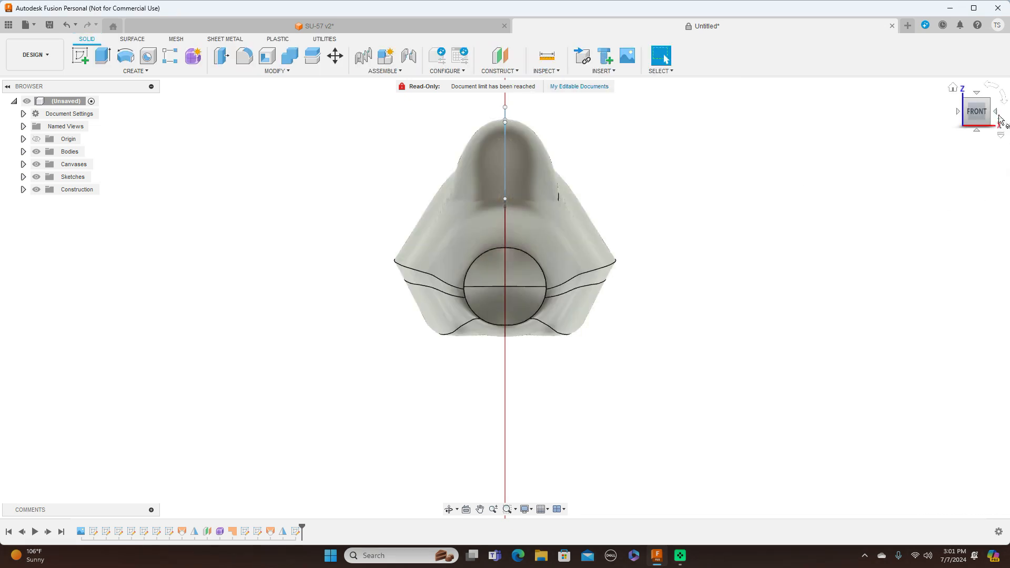
click(1001, 112)
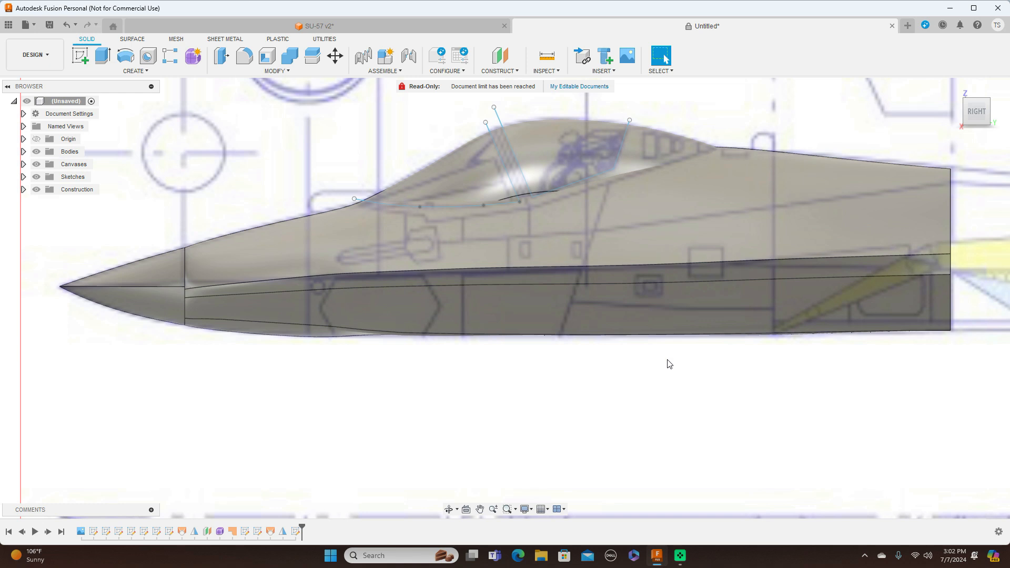
click(37, 165)
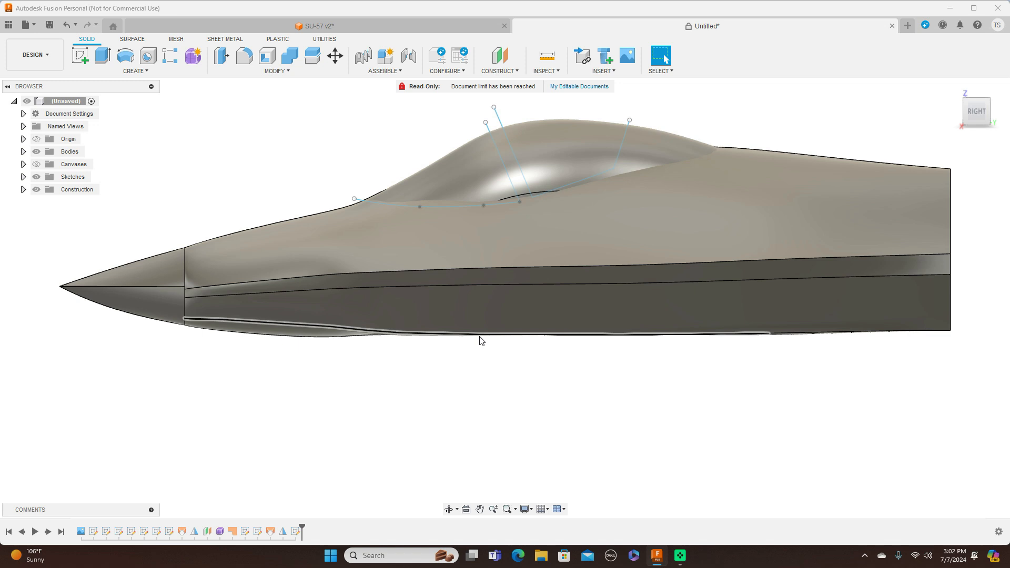
click(36, 165)
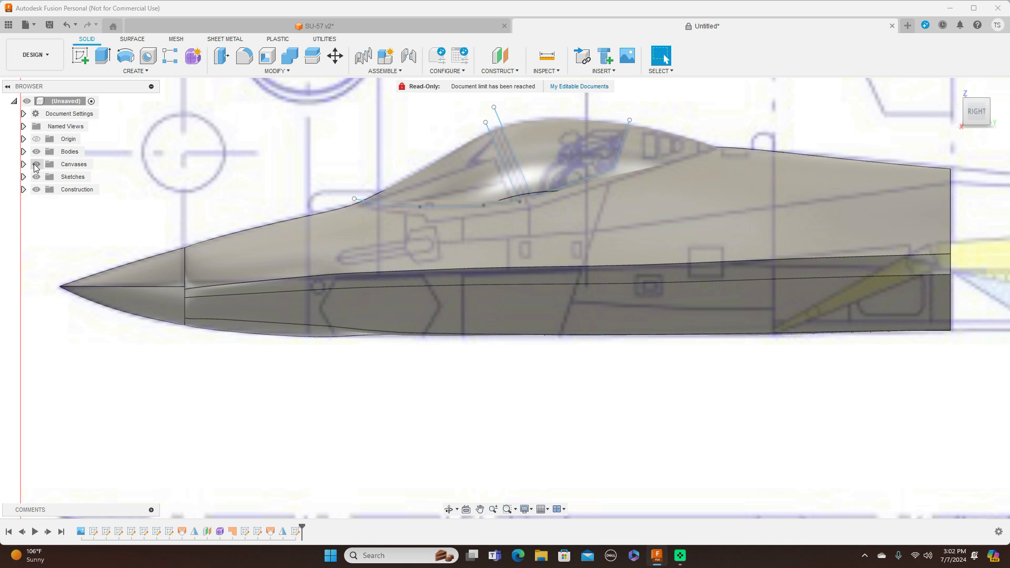
click(35, 165)
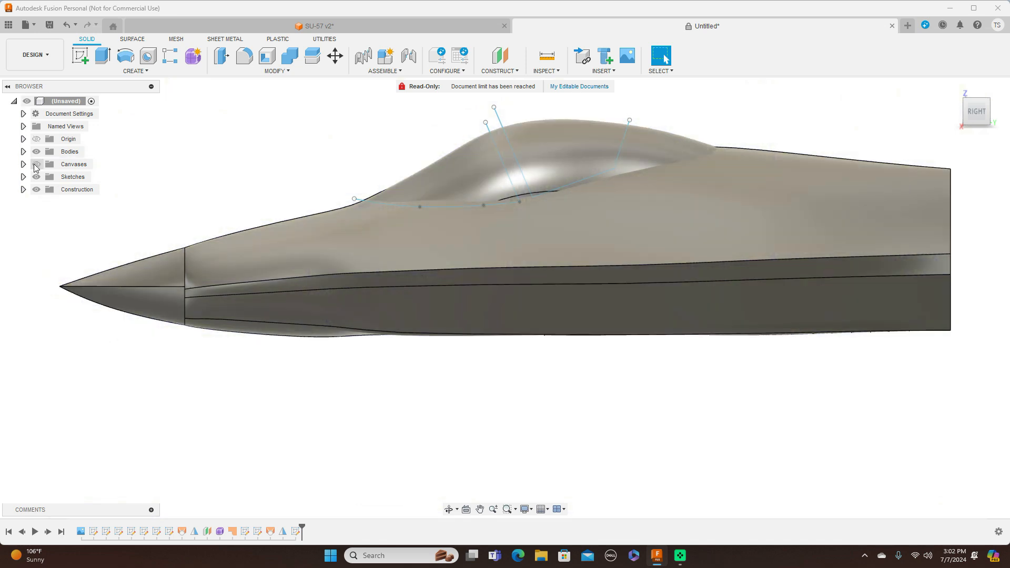
click(36, 165)
click(36, 165)
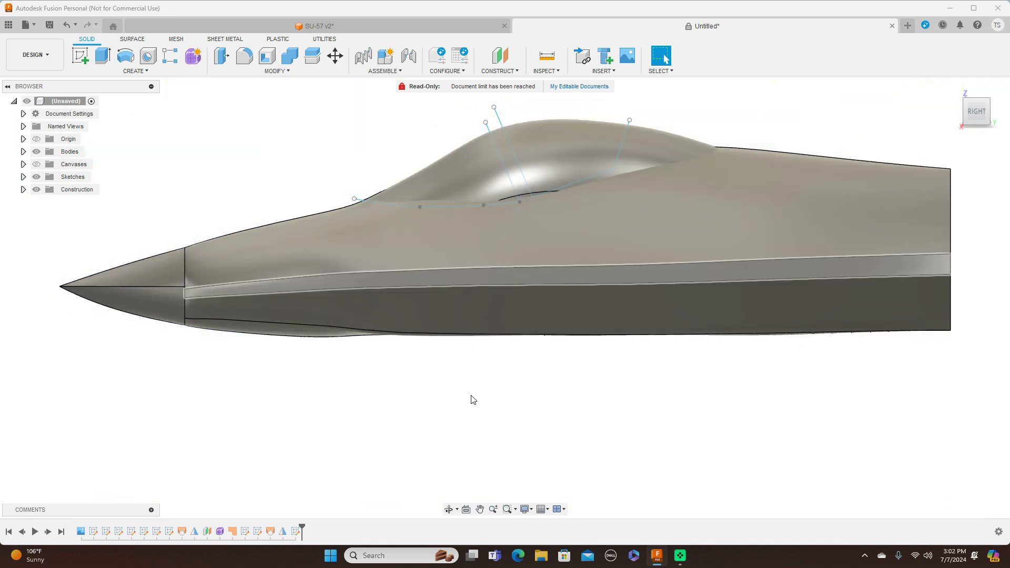
- Reopen the canopy form and select the two front mid-height side faces on both the right and left sides
click(220, 532)
right_click(220, 531)
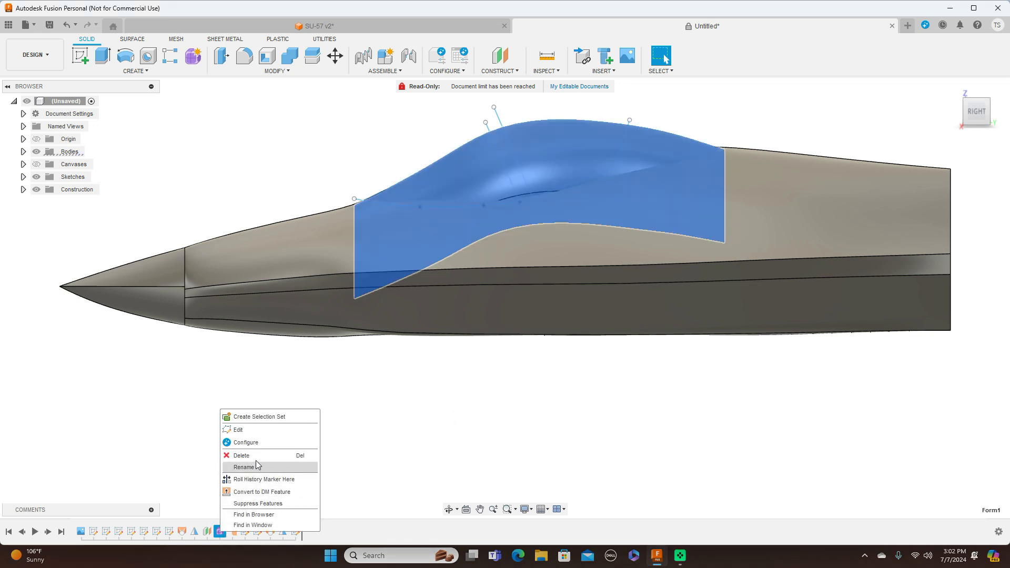
click(257, 433)
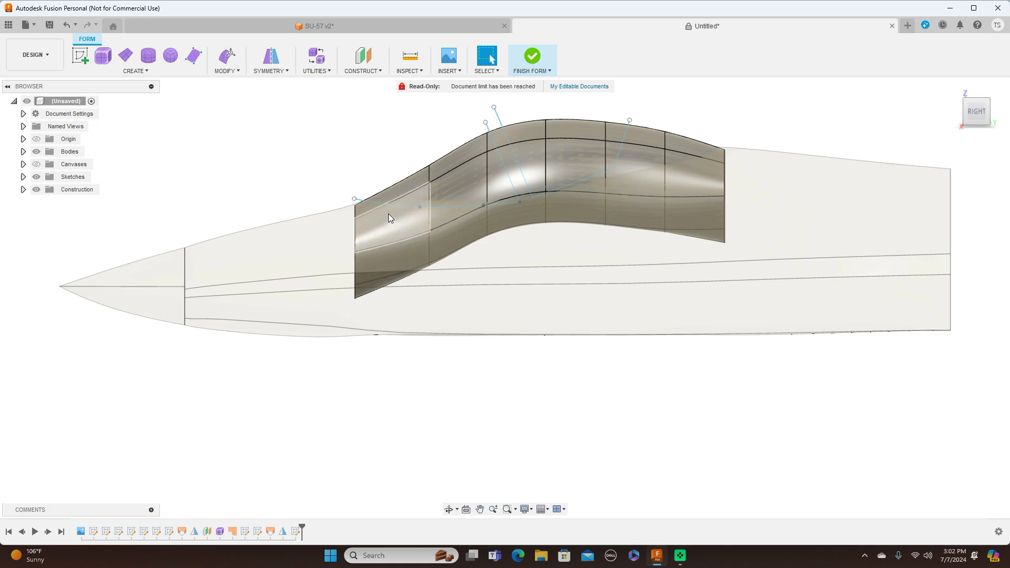
click(419, 198)
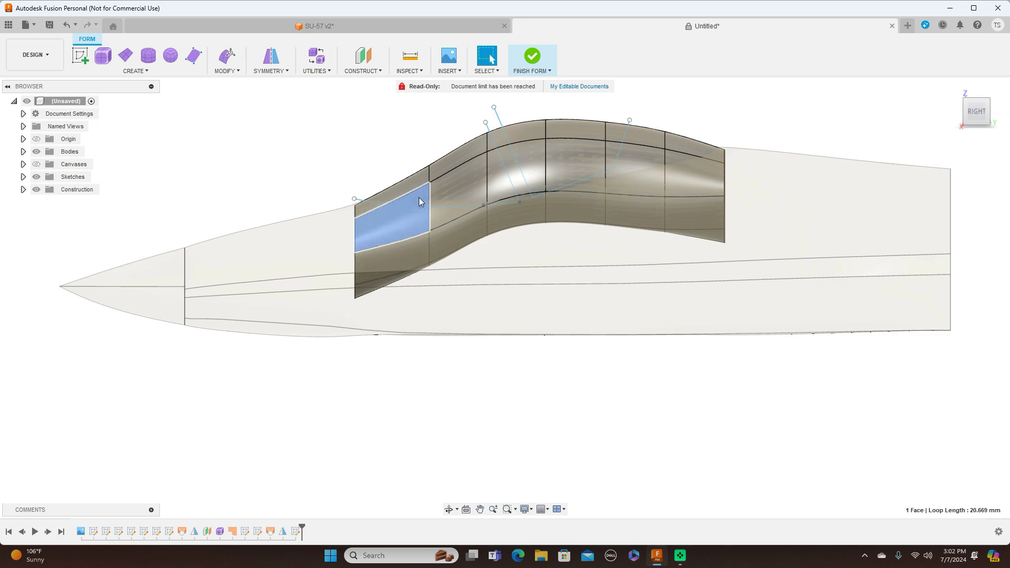
shift+click(447, 193)
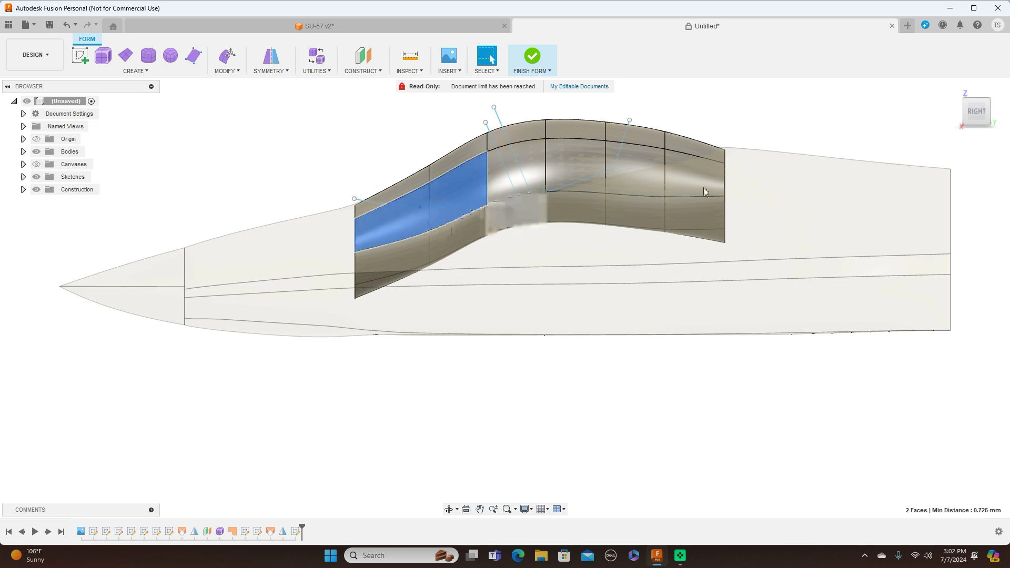
click(958, 111)
click(957, 112)
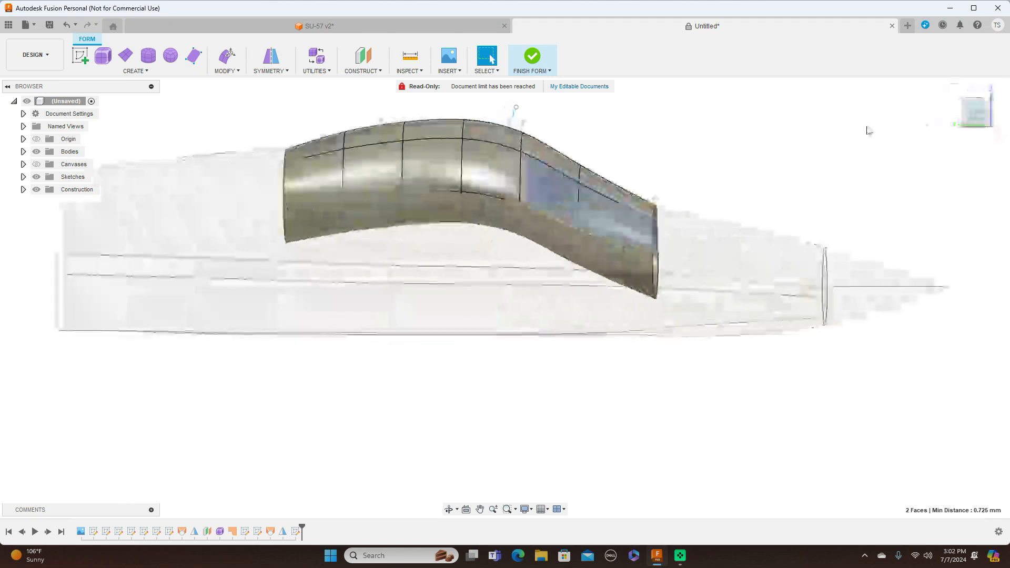
shift+click(546, 188)
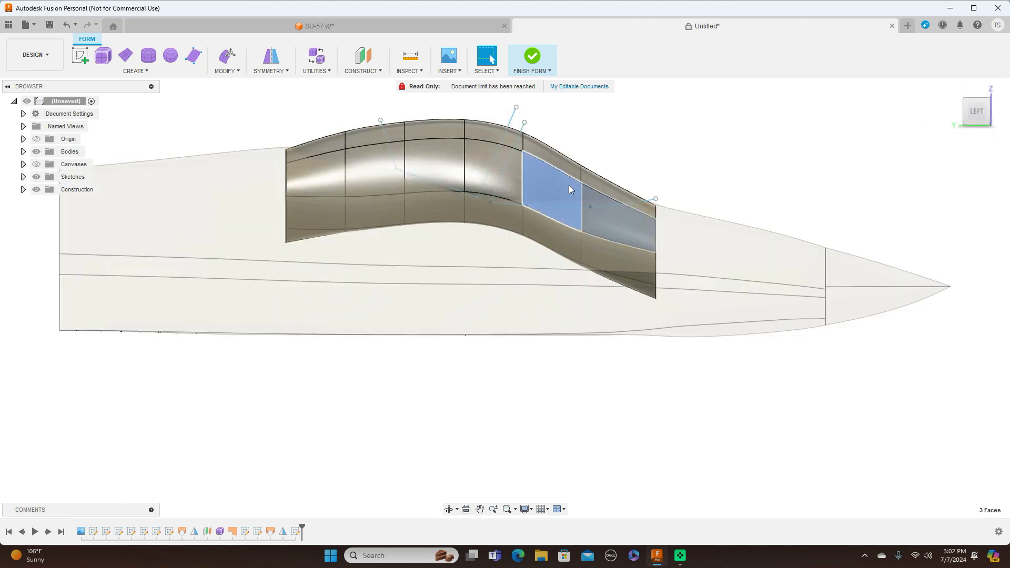
shift+click(632, 219)
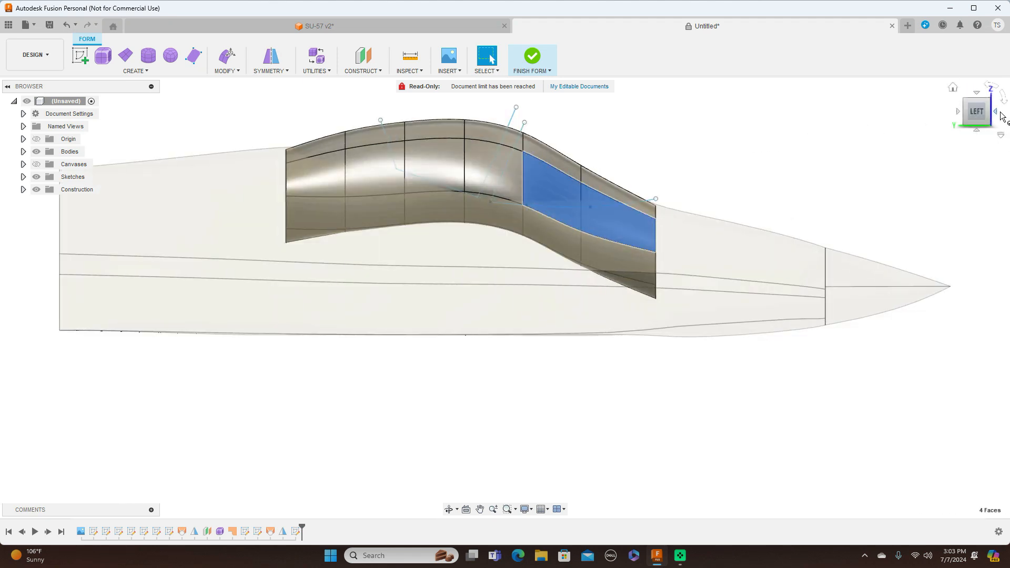
- Scale the four selected canopy side faces in the front-view plane by about 1.068 and finish the form
right_click(794, 128)
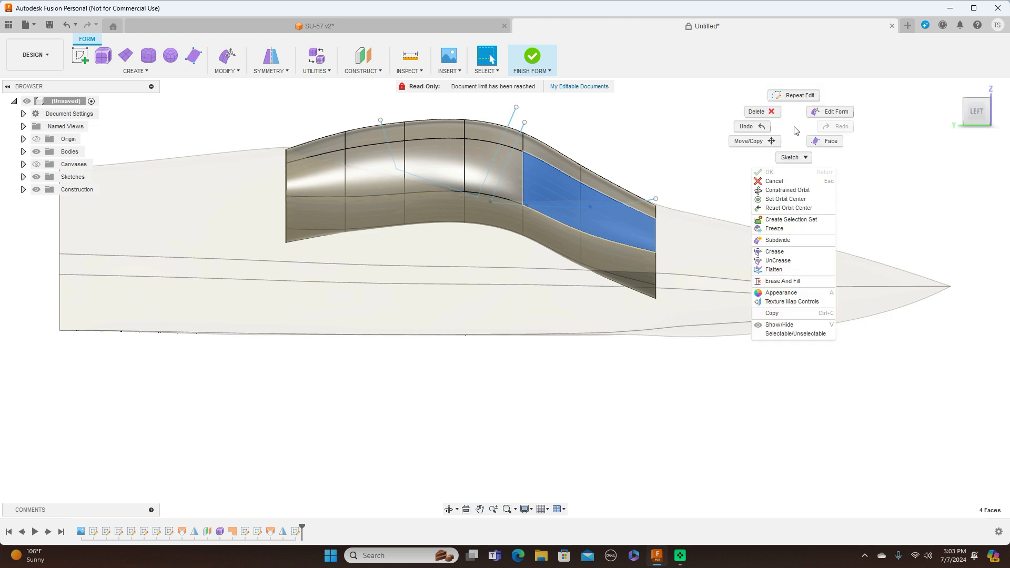
click(830, 113)
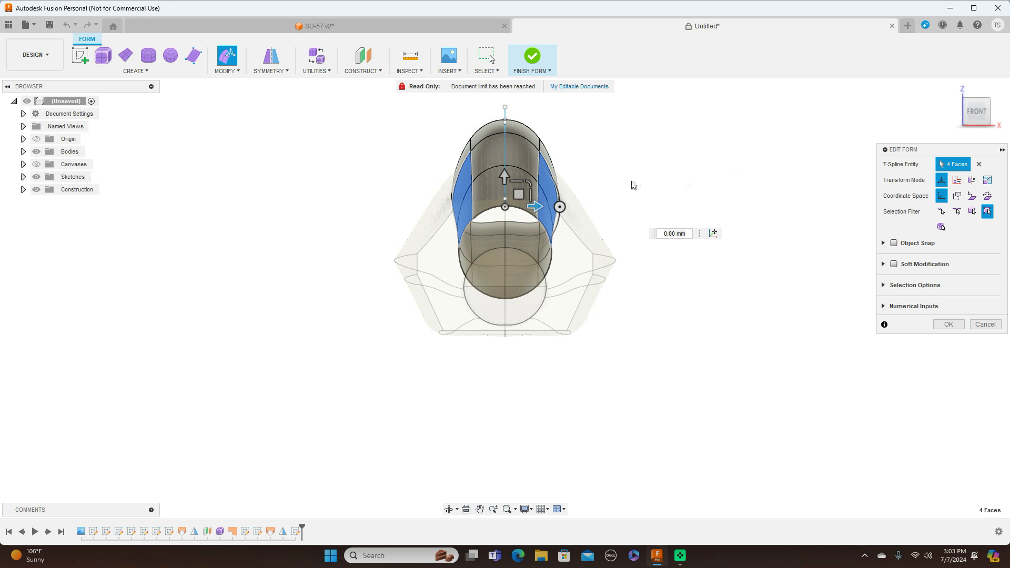
drag(518, 196, 533, 186)
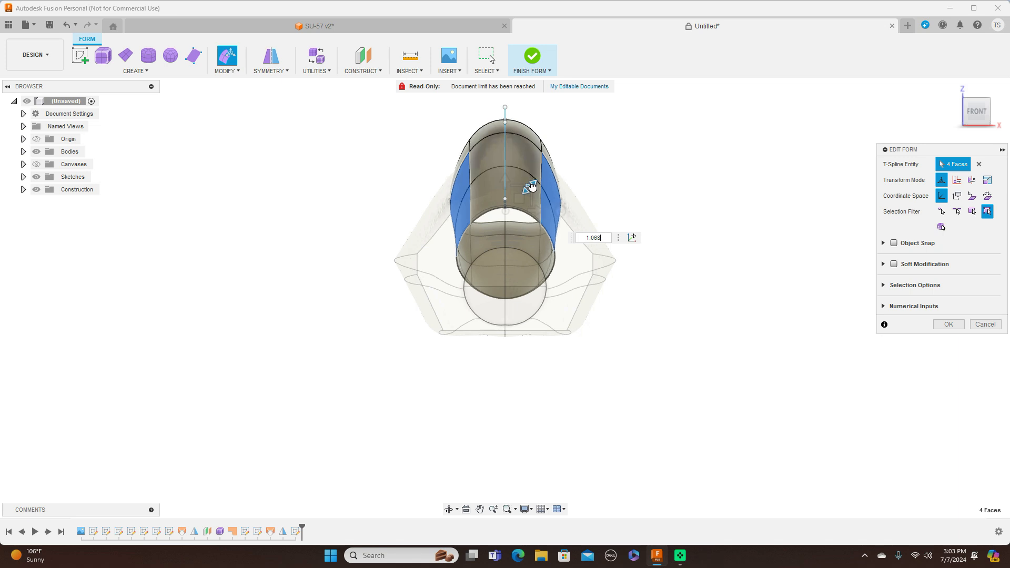
drag(533, 186, 533, 187)
click(950, 325)
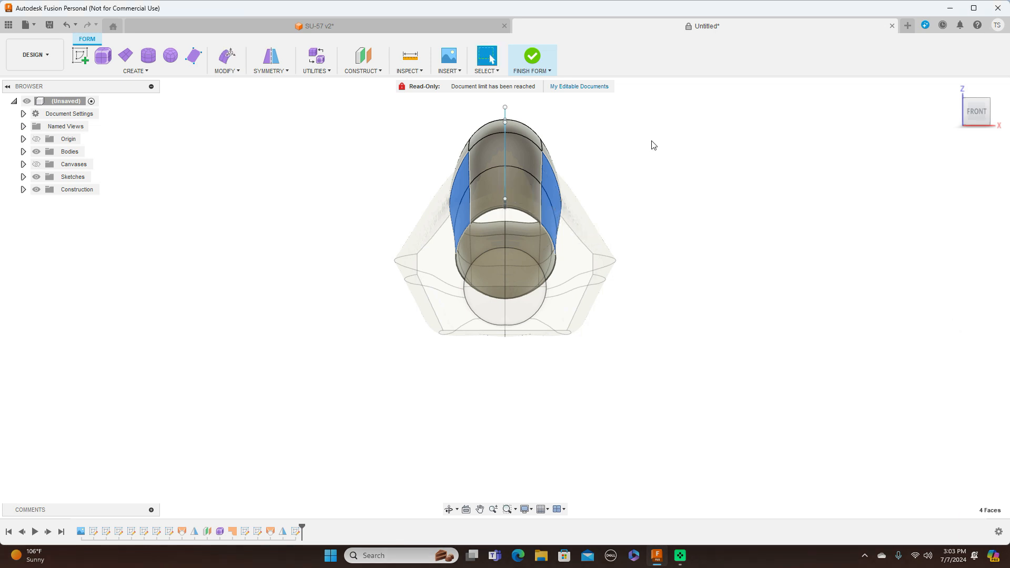
click(547, 71)
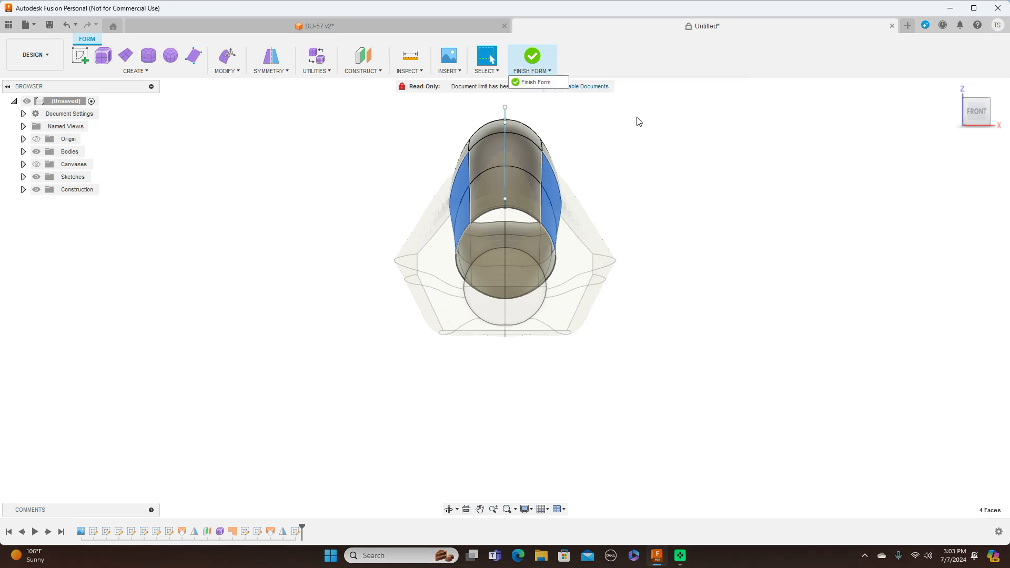
click(543, 82)
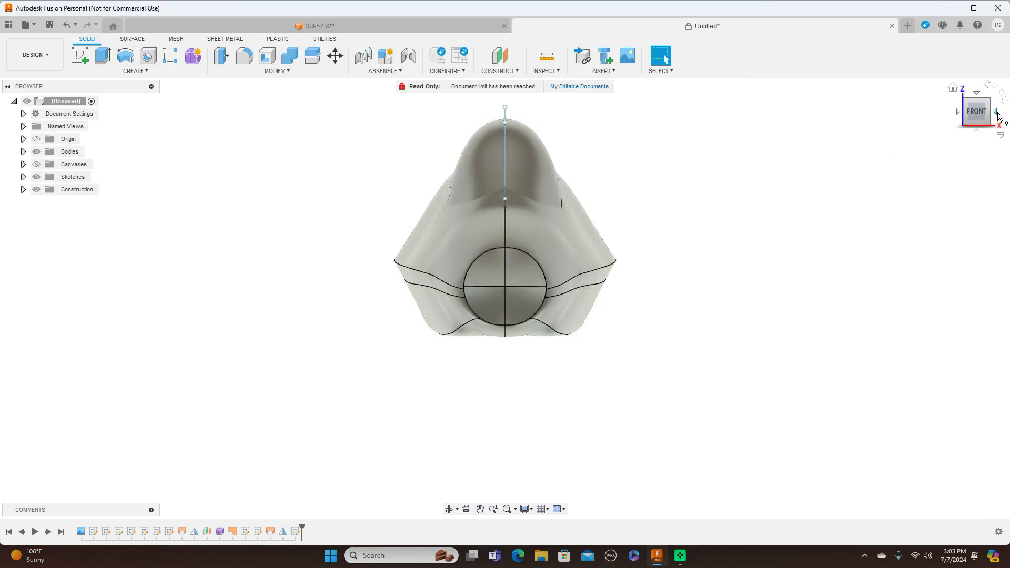
- Split the canopy body with the two sketched canopy outline chains, the windscreen's and the rear glazing's, keeping the splitting tools extended
click(998, 114)
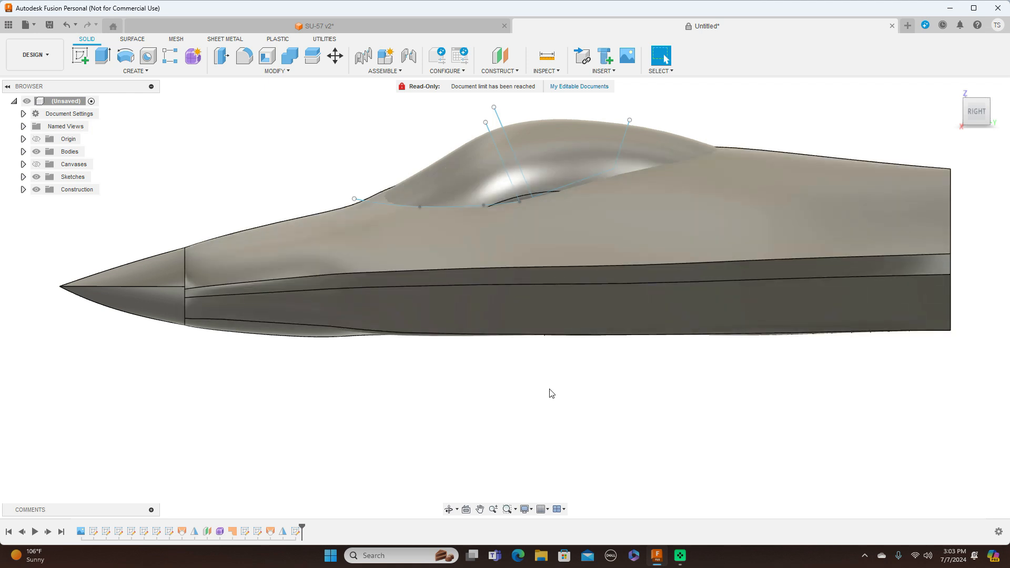
click(312, 56)
click(563, 145)
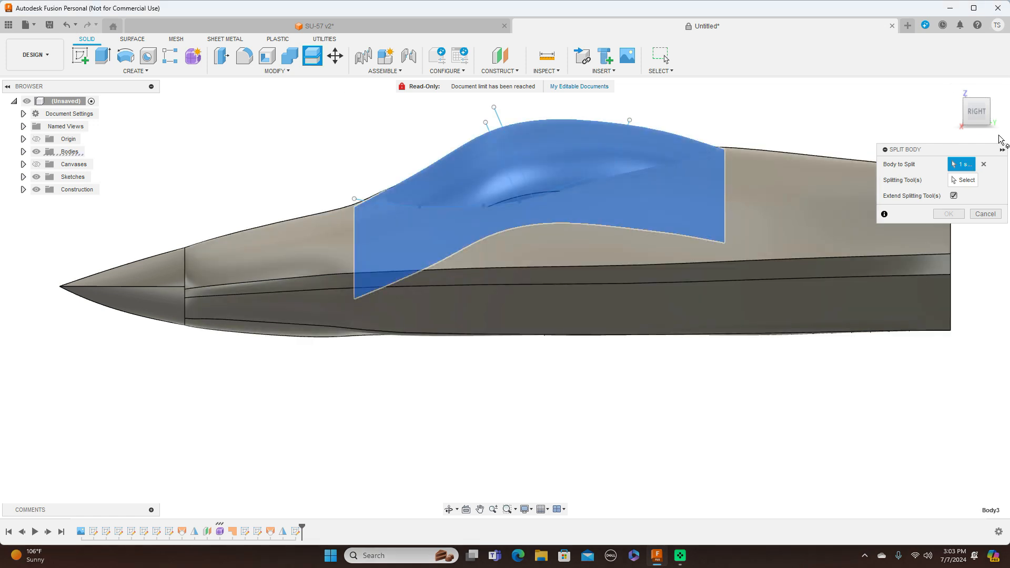
click(967, 180)
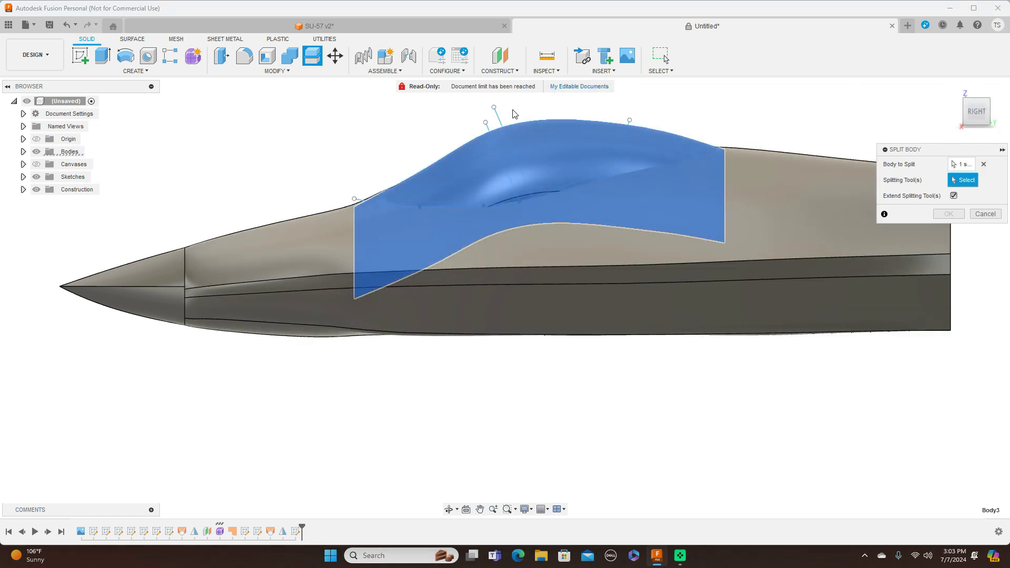
click(496, 113)
click(488, 127)
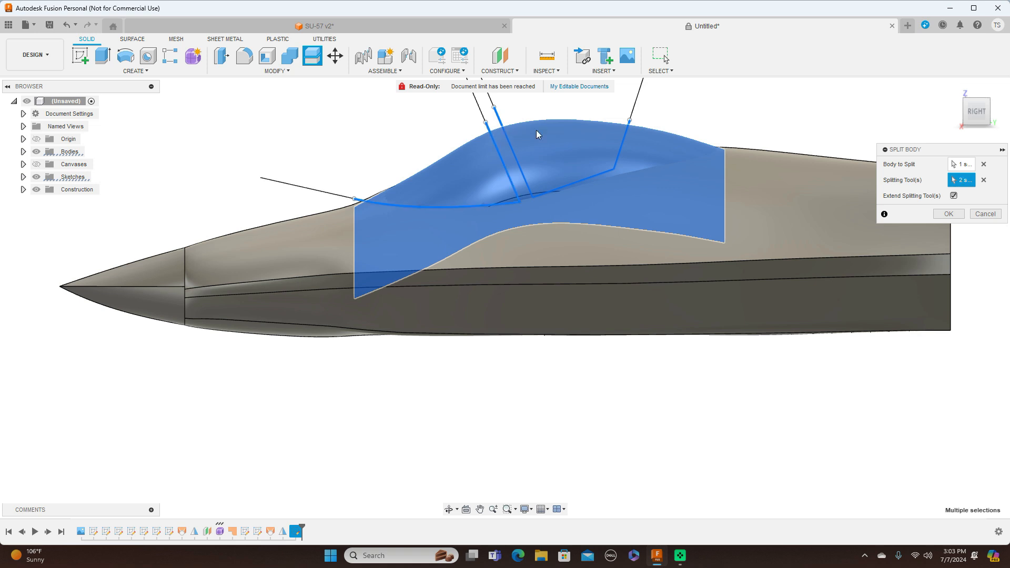
click(948, 214)
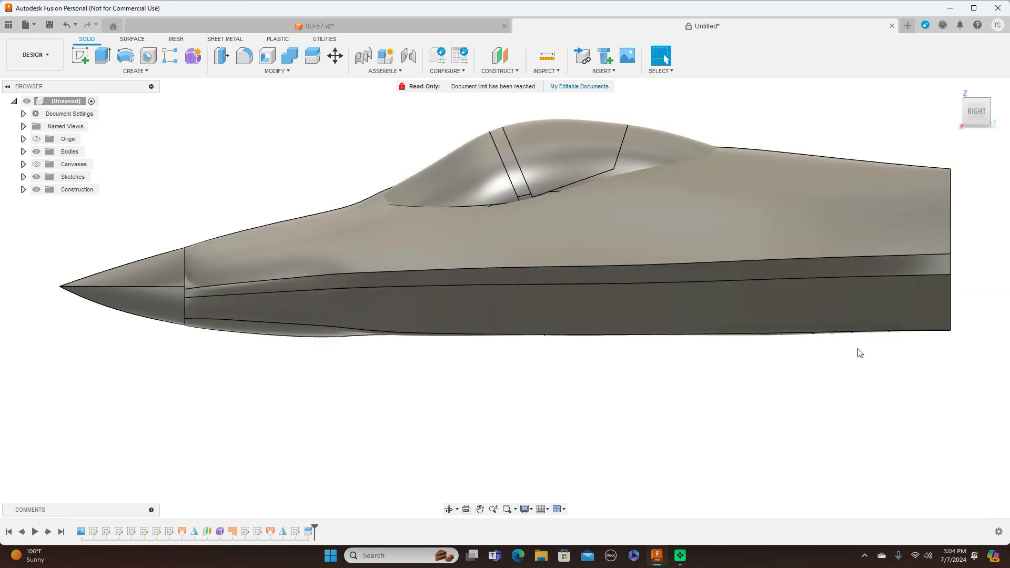
- Apply the smooth Glass - Window appearance to the windscreen body at the front of the canopy
scroll(859, 351, down, 3)
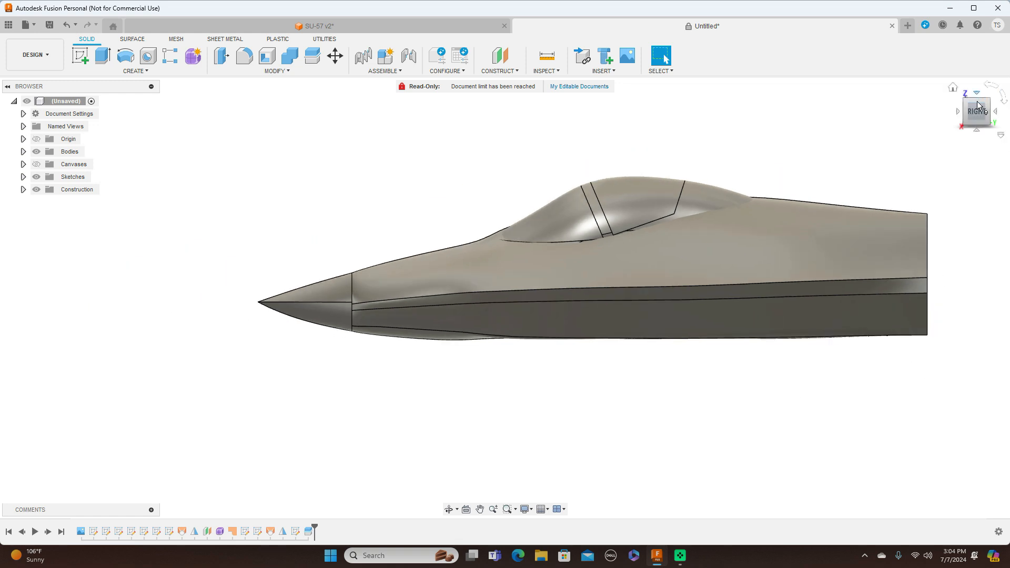
click(959, 112)
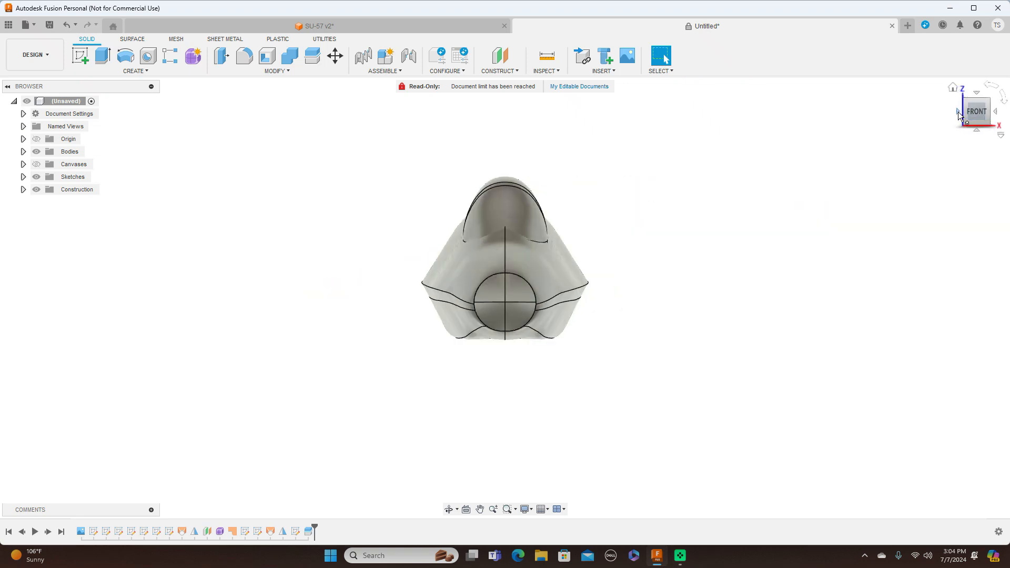
click(996, 114)
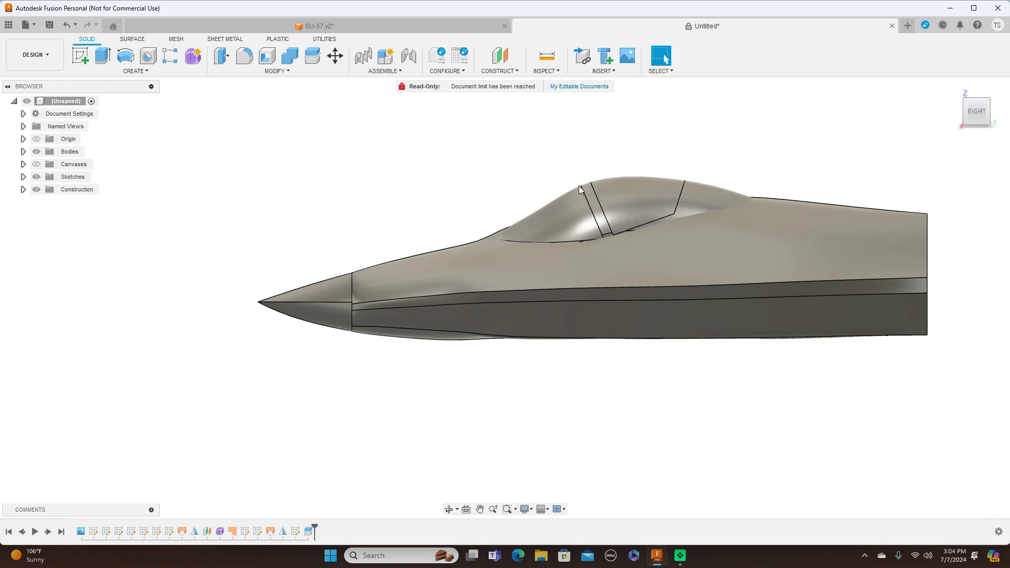
click(562, 212)
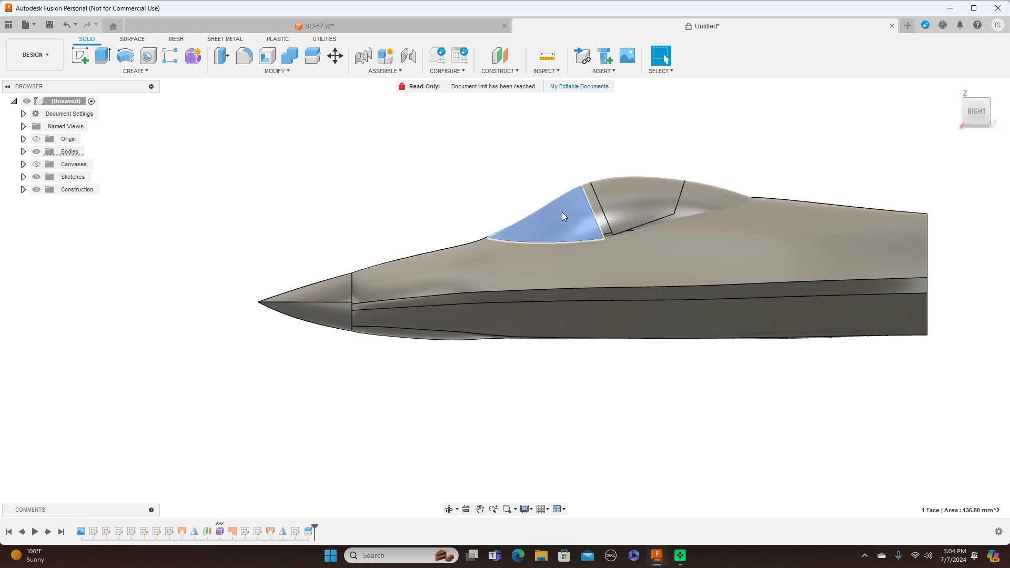
right_click(562, 213)
click(552, 308)
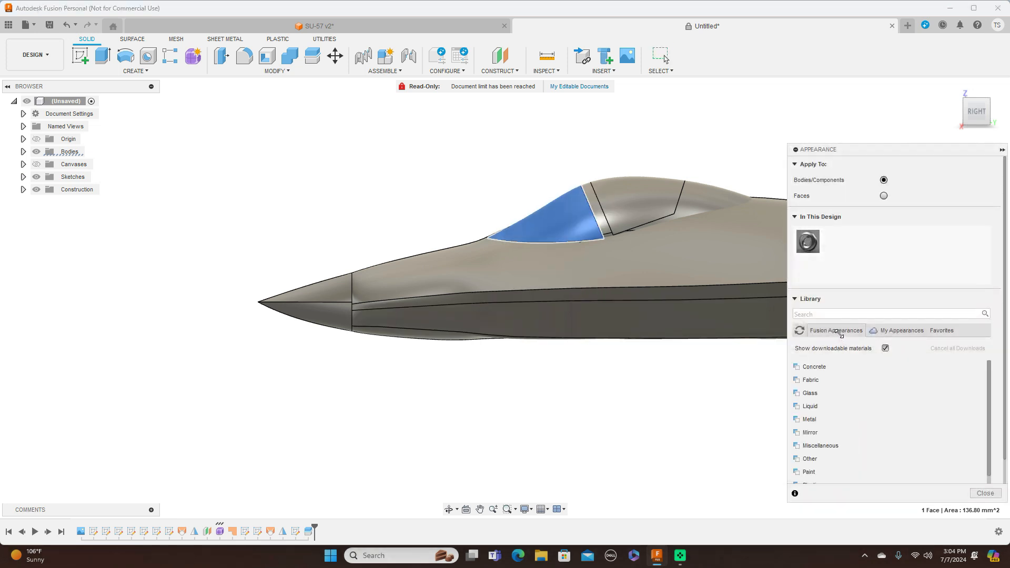
click(819, 393)
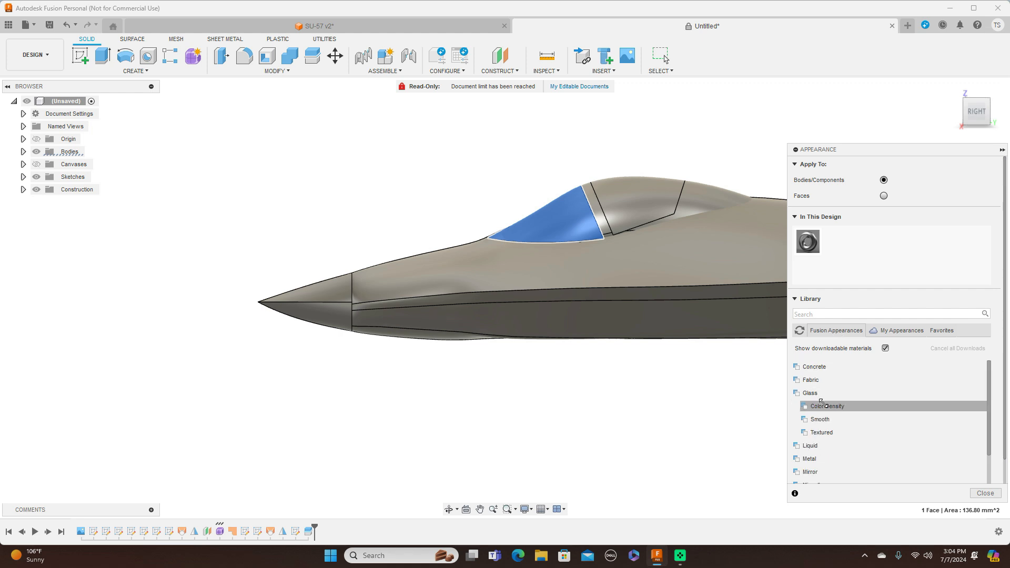
click(822, 420)
scroll(867, 447, down, 1)
scroll(866, 446, down, 3)
scroll(865, 445, up, 3)
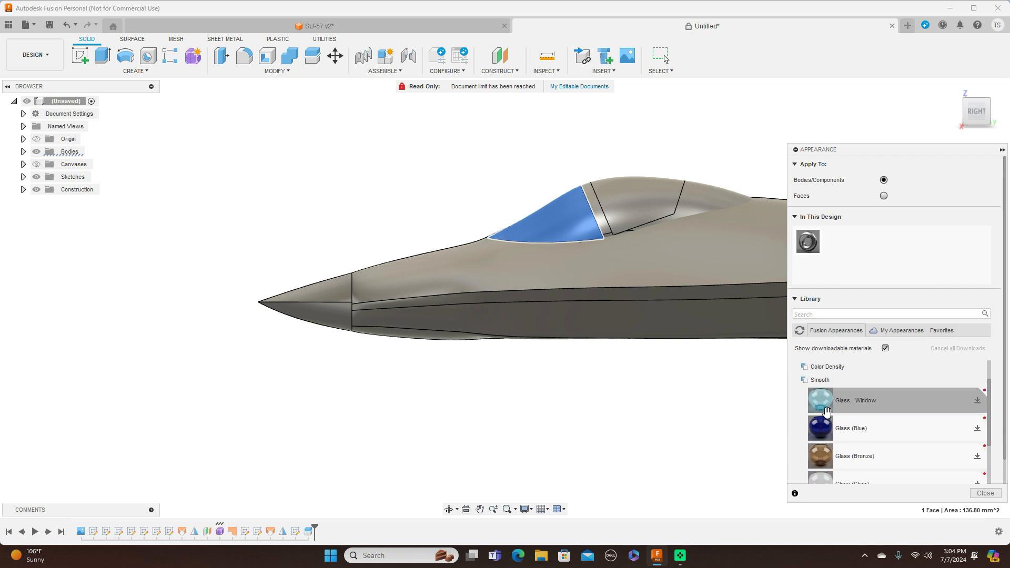
drag(827, 412, 582, 226)
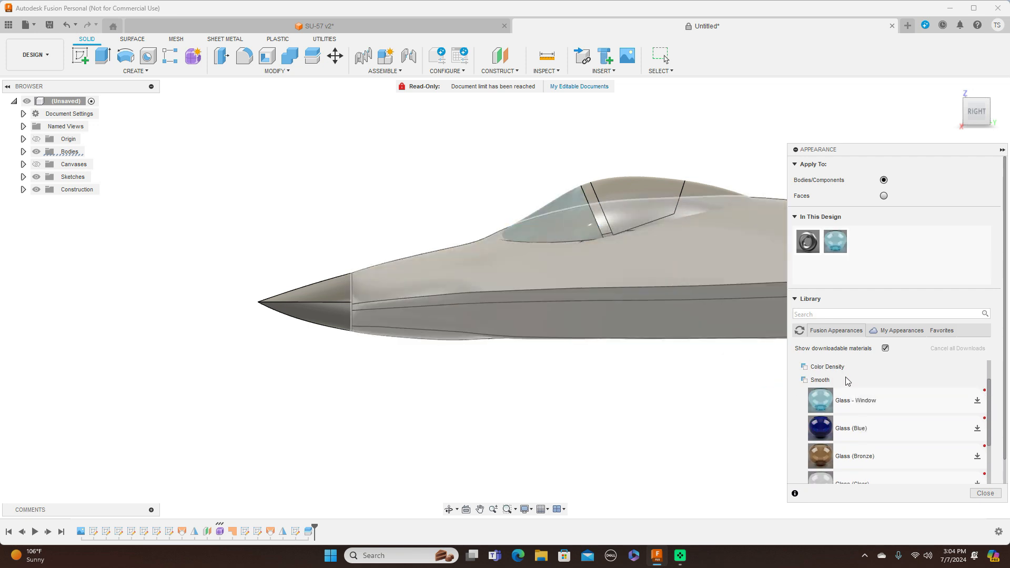
- Apply Glass - Window to the canopy section behind the frame strip and close the appearance settings
drag(826, 400, 649, 192)
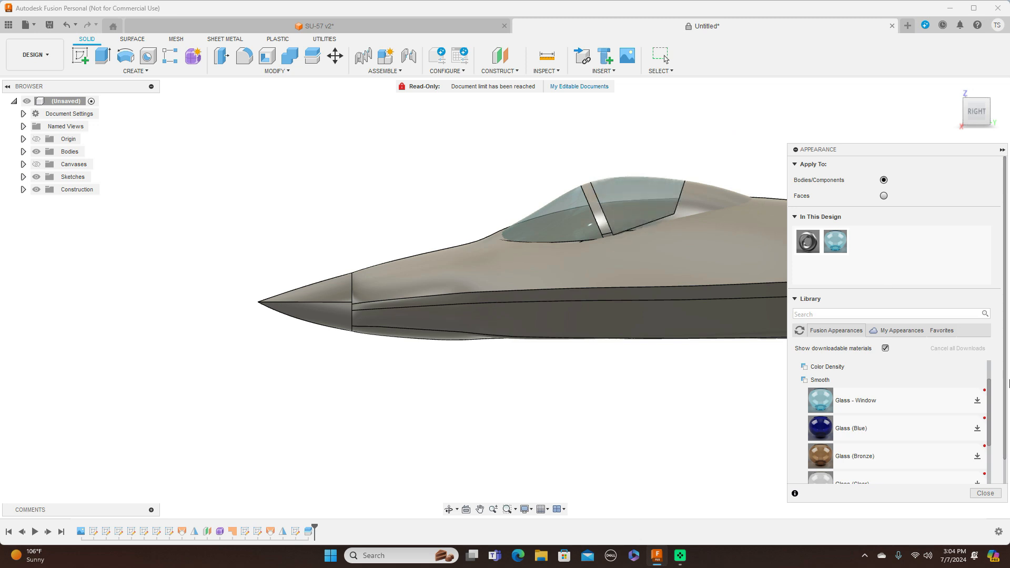
click(986, 493)
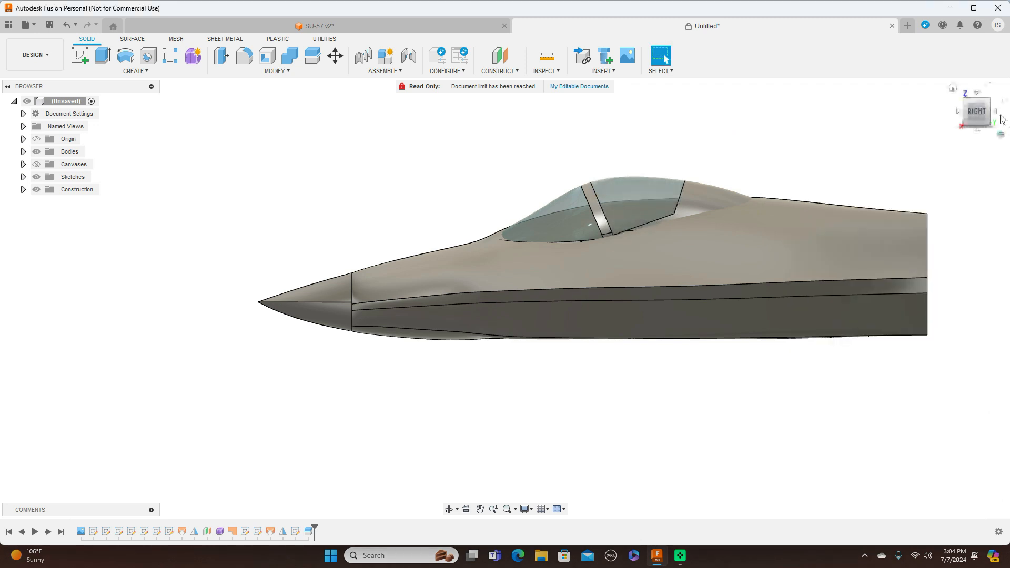
click(980, 122)
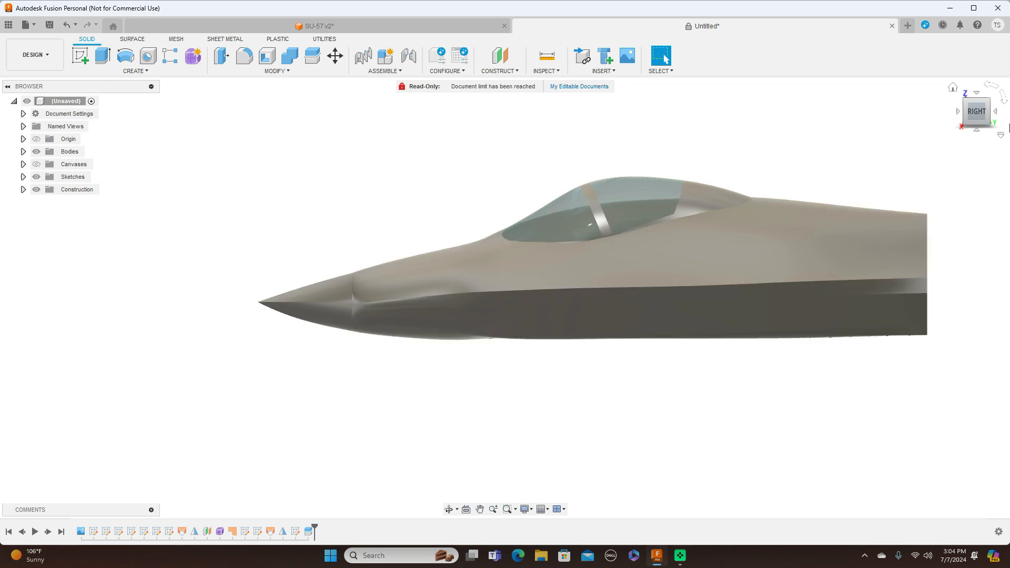
- Examine the forward fuselage and its glazed canopy from the front and the right side
click(973, 116)
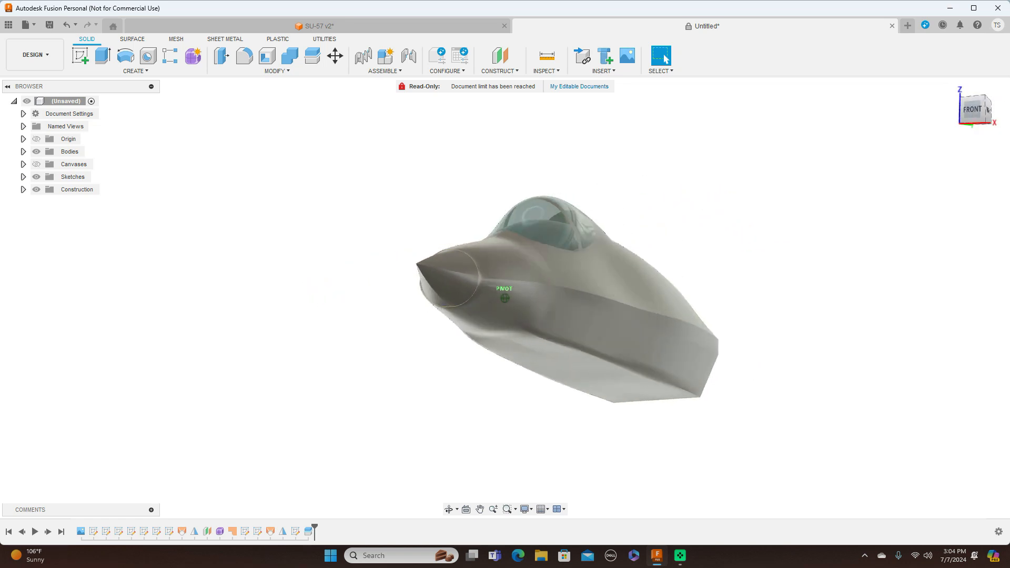
mouse_move(975, 109)
mouse_down()
mouse_move(957, 110)
mouse_move(971, 111)
mouse_up()
mouse_move(506, 298)
shift+middle_down()
mouse_move(507, 427)
mouse_move(506, 299)
shift+middle_up()
click(977, 114)
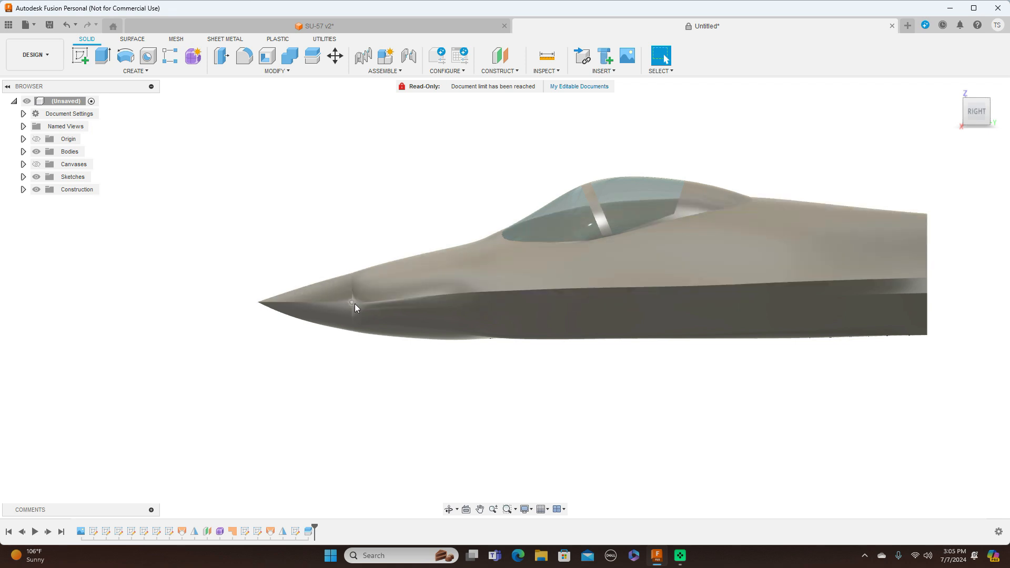
mouse_move(986, 137)
mouse_move(966, 119)
mouse_down()
mouse_move(1004, 121)
mouse_move(978, 109)
mouse_up()
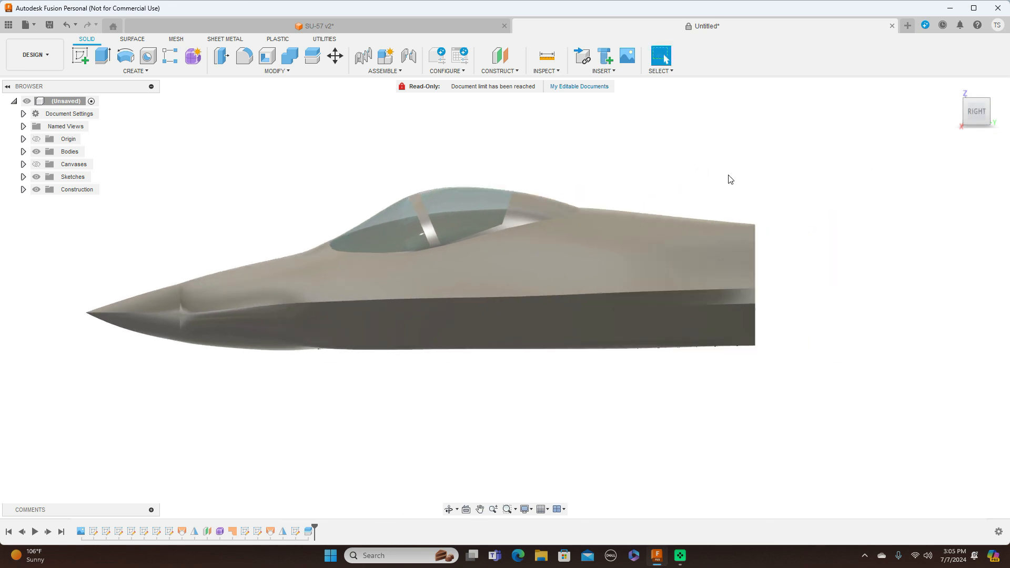
scroll(729, 179, down, 3)
mouse_move(988, 101)
mouse_down()
mouse_move(982, 113)
mouse_move(973, 109)
mouse_move(977, 119)
mouse_move(985, 118)
mouse_move(979, 100)
mouse_up()
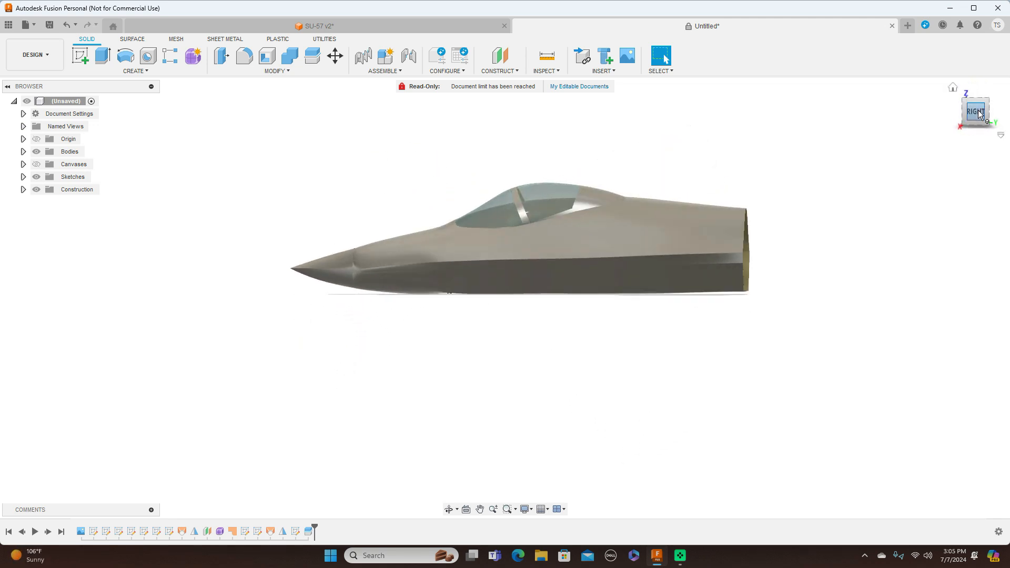
- Show the reference canvases and compare the forward fuselage with the aircraft's side-view blueprint
click(36, 164)
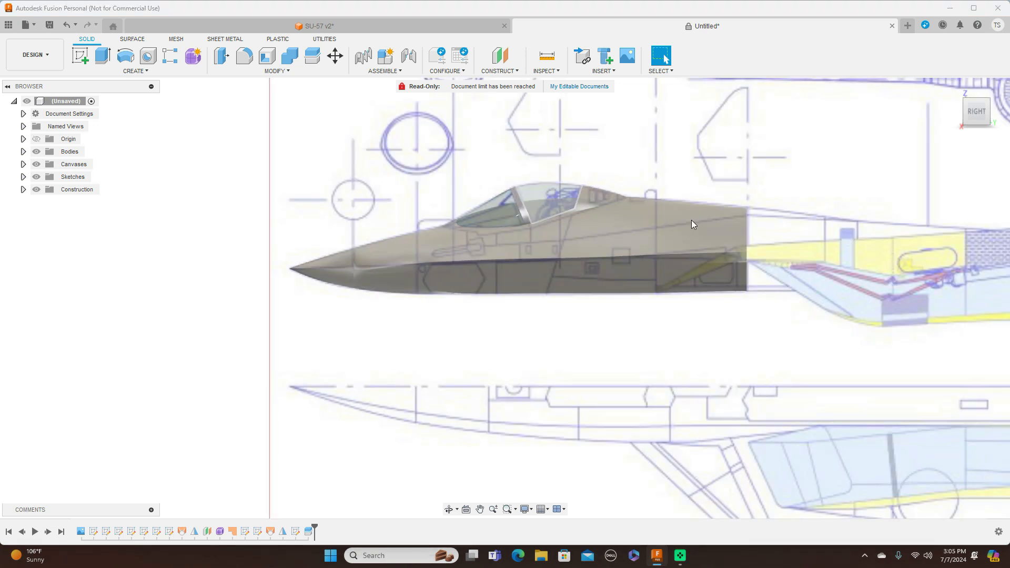
scroll(693, 310, up, 2)
scroll(708, 322, down, 2)
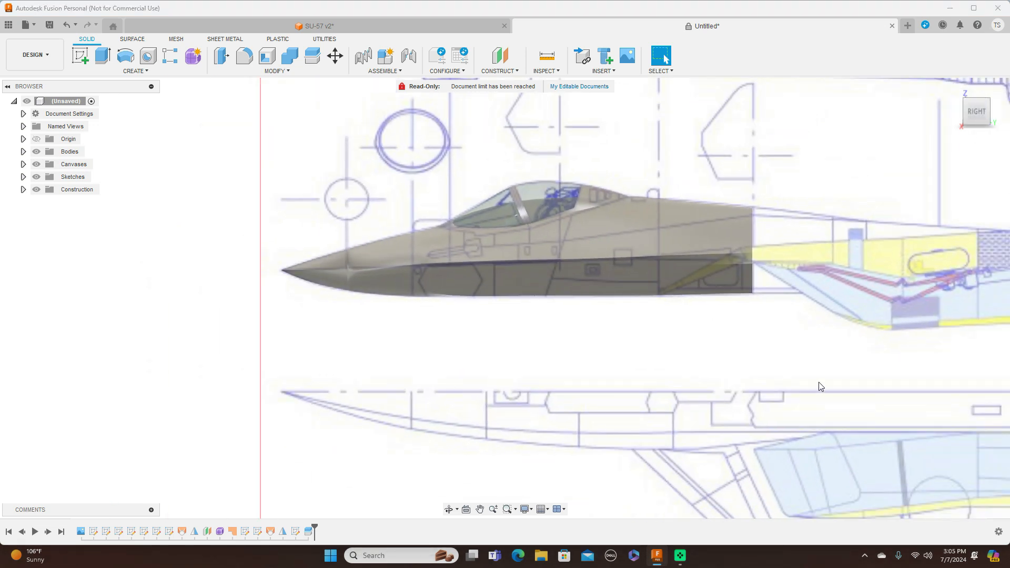
scroll(819, 383, down, 2)
drag(968, 114, 991, 120)
middle_drag(831, 215, 742, 284)
scroll(795, 269, up, 3)
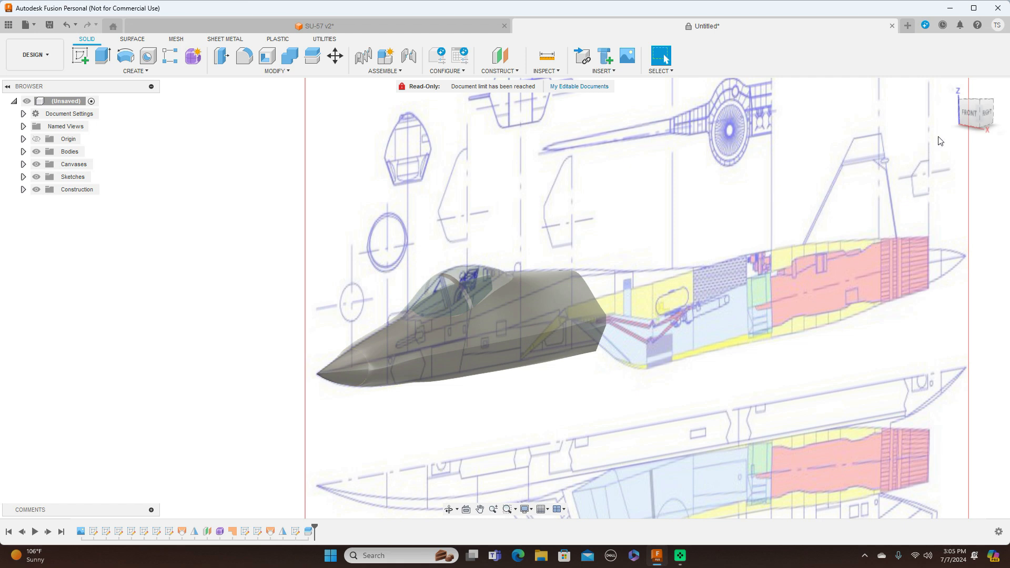
click(988, 115)
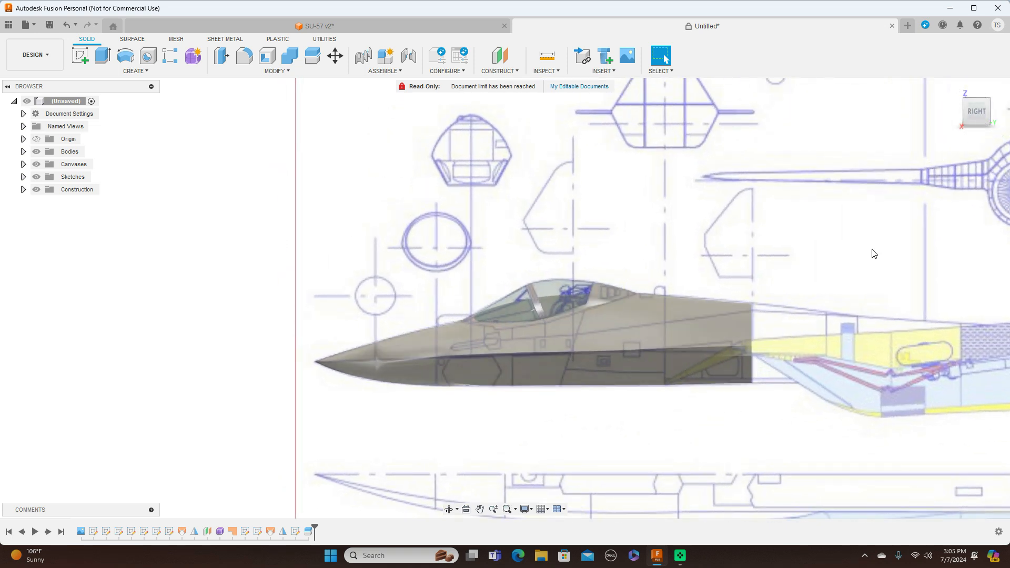
scroll(874, 254, down, 1)
- Close the untitled fuselage document without saving it and view the SU-57 v2 design from the right
click(892, 26)
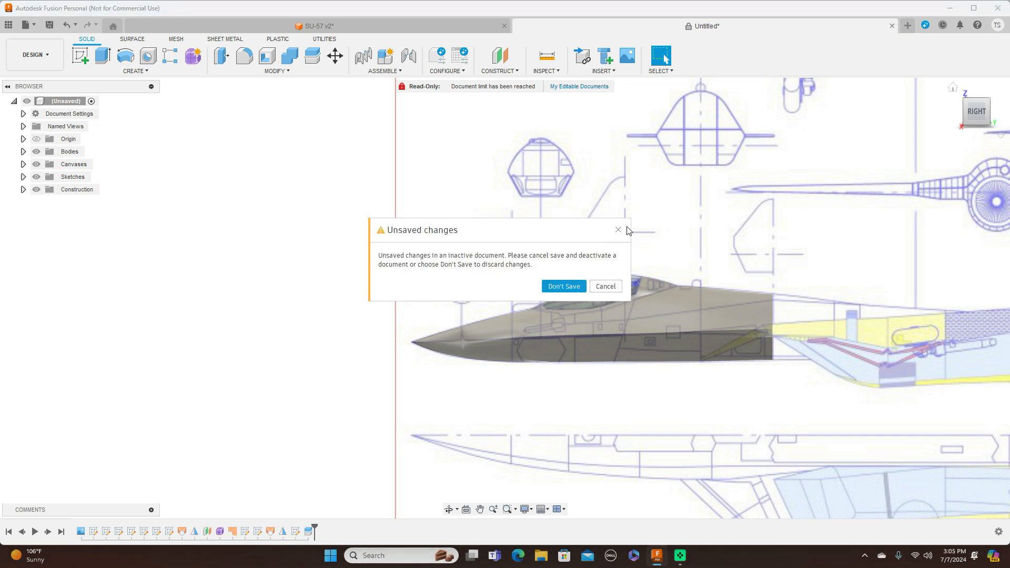
click(564, 287)
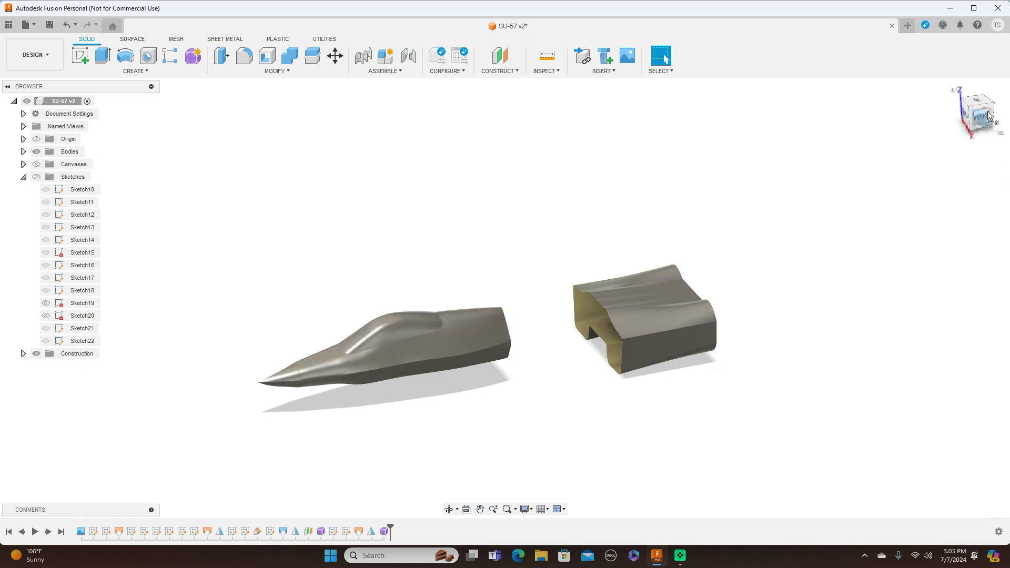
mouse_move(975, 124)
mouse_down()
mouse_move(1000, 96)
mouse_move(952, 118)
mouse_move(984, 103)
mouse_move(945, 106)
mouse_move(971, 108)
mouse_move(976, 125)
mouse_move(989, 111)
mouse_move(968, 147)
mouse_move(982, 127)
mouse_up()
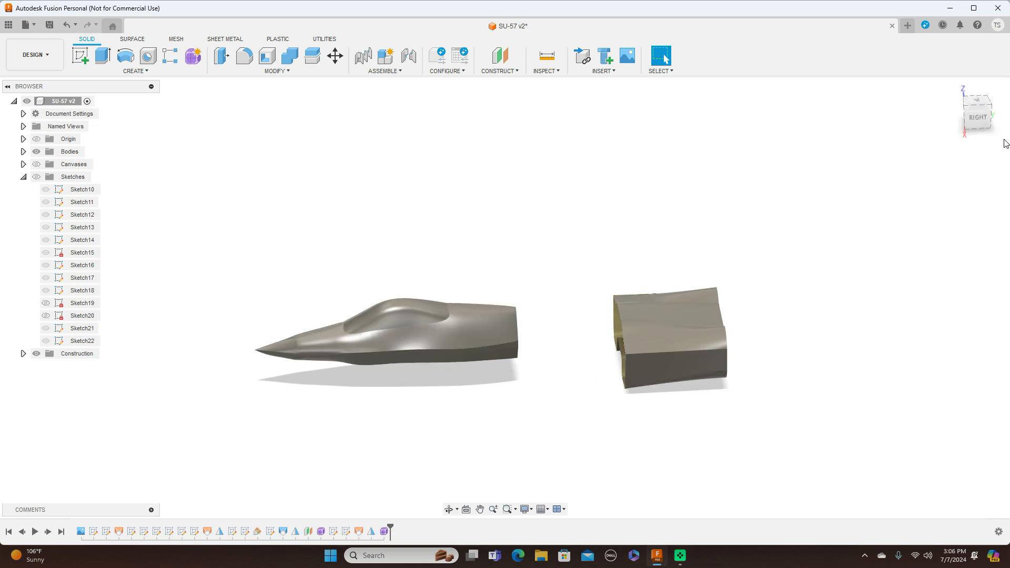
click(978, 117)
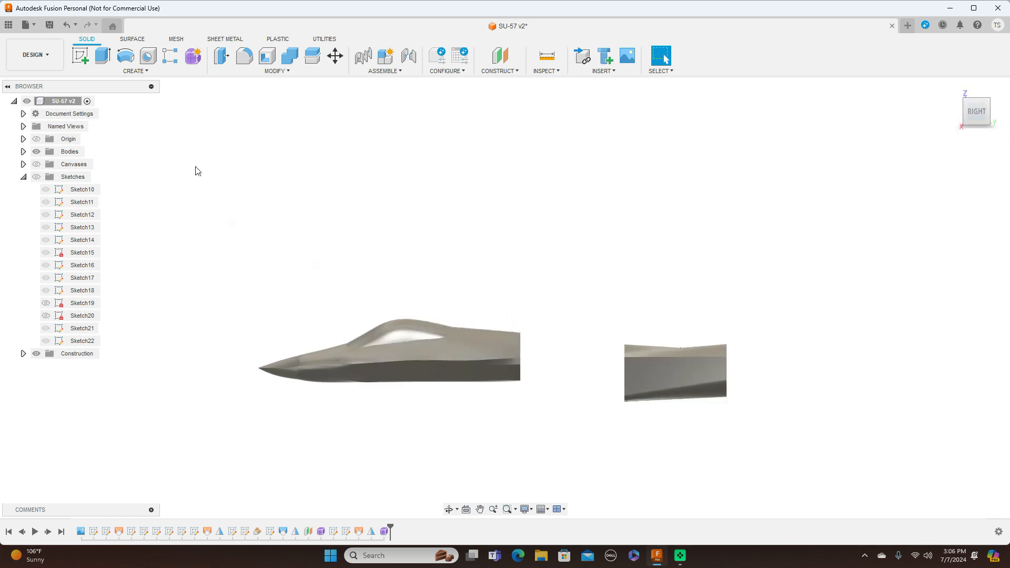
- Show the reference canvases in the SU-57 v2 design and compare the two separate fuselage bodies with the blueprint
click(36, 164)
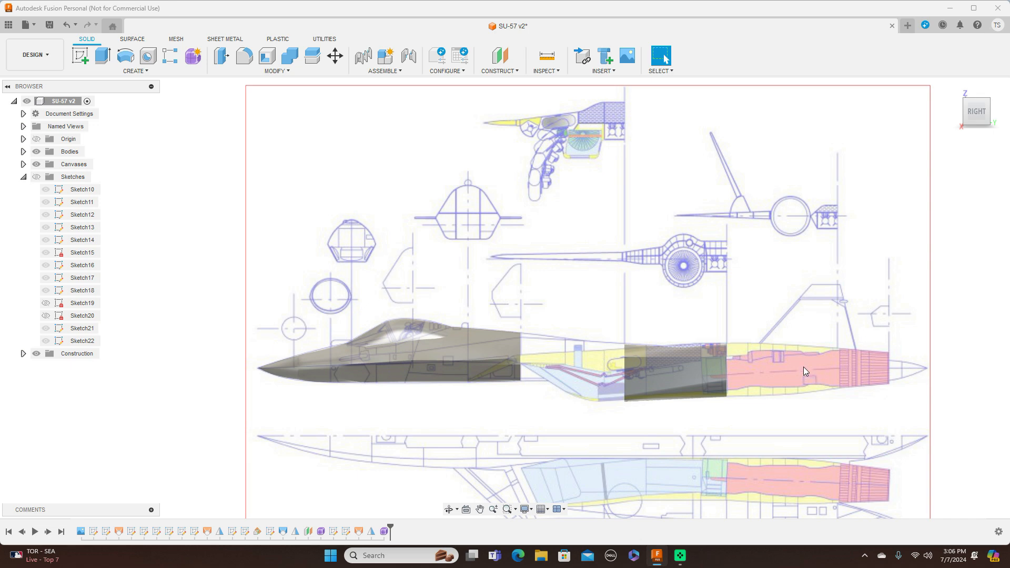
scroll(765, 305, down, 2)
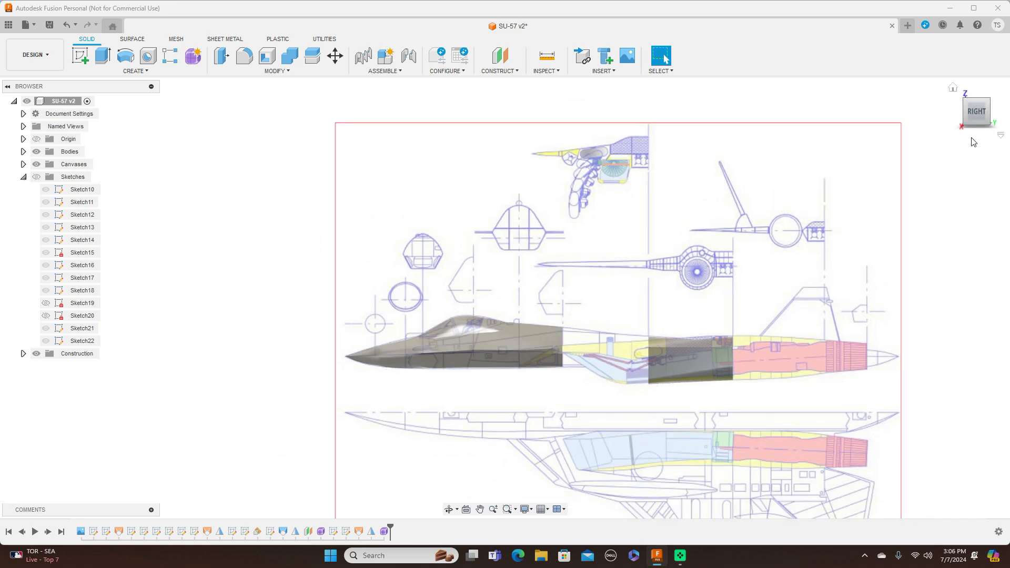
click(967, 112)
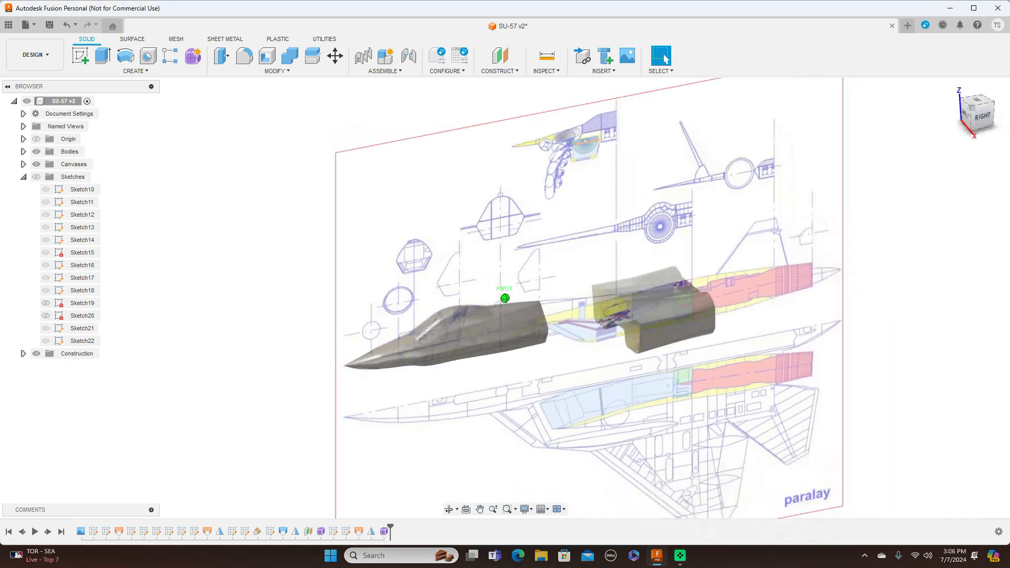
click(978, 115)
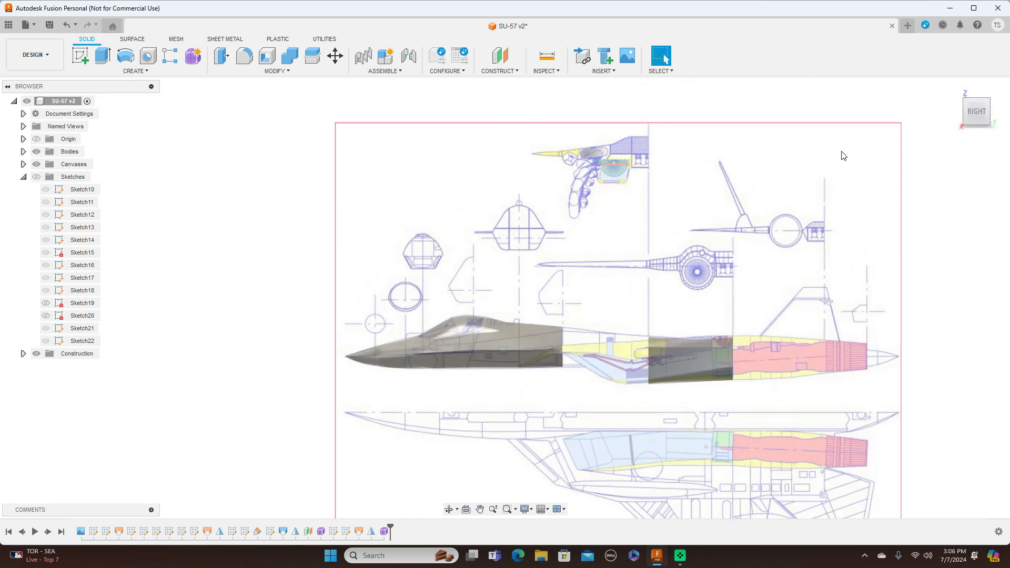